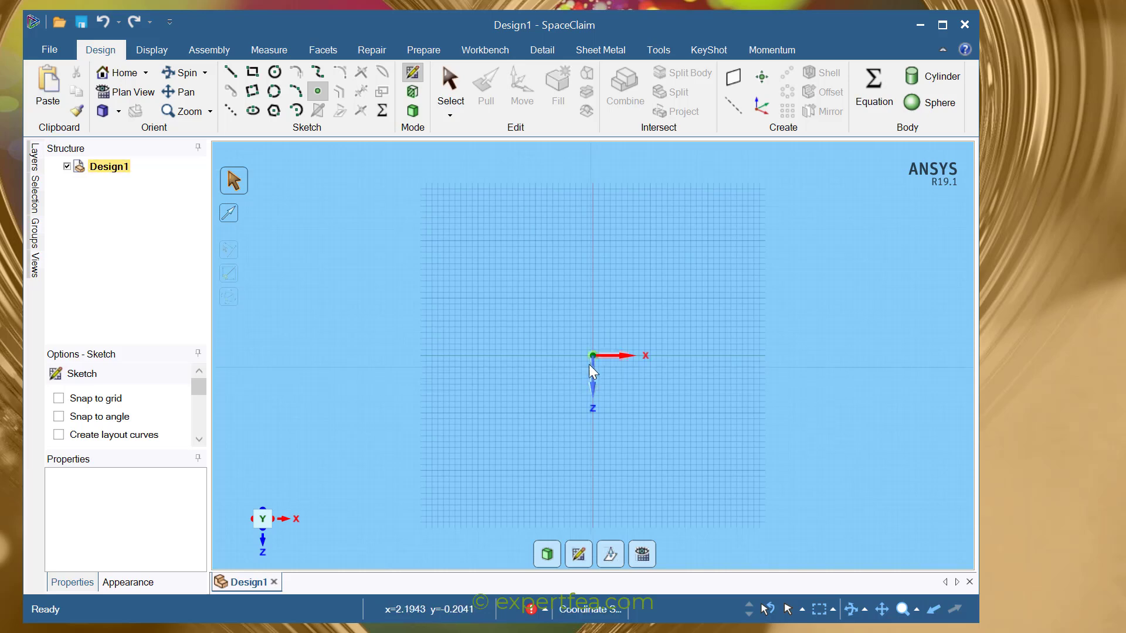
# Sketch a point at the coordinate origin, return to 3D mode and check it among the design's curves.
pyautogui.click(595, 354)
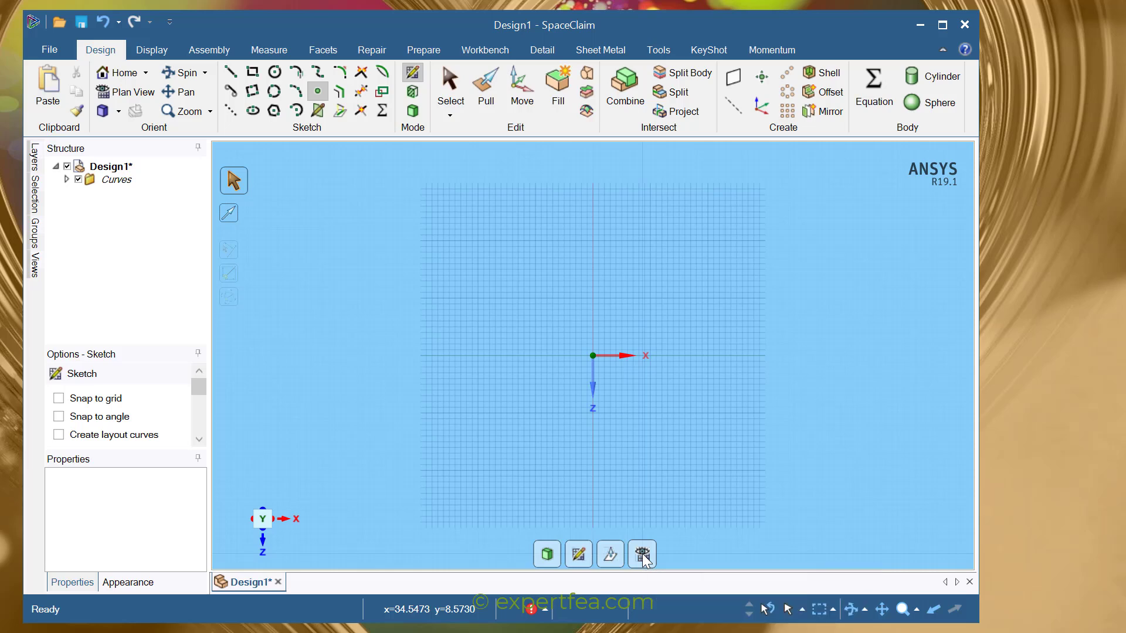
pyautogui.click(545, 554)
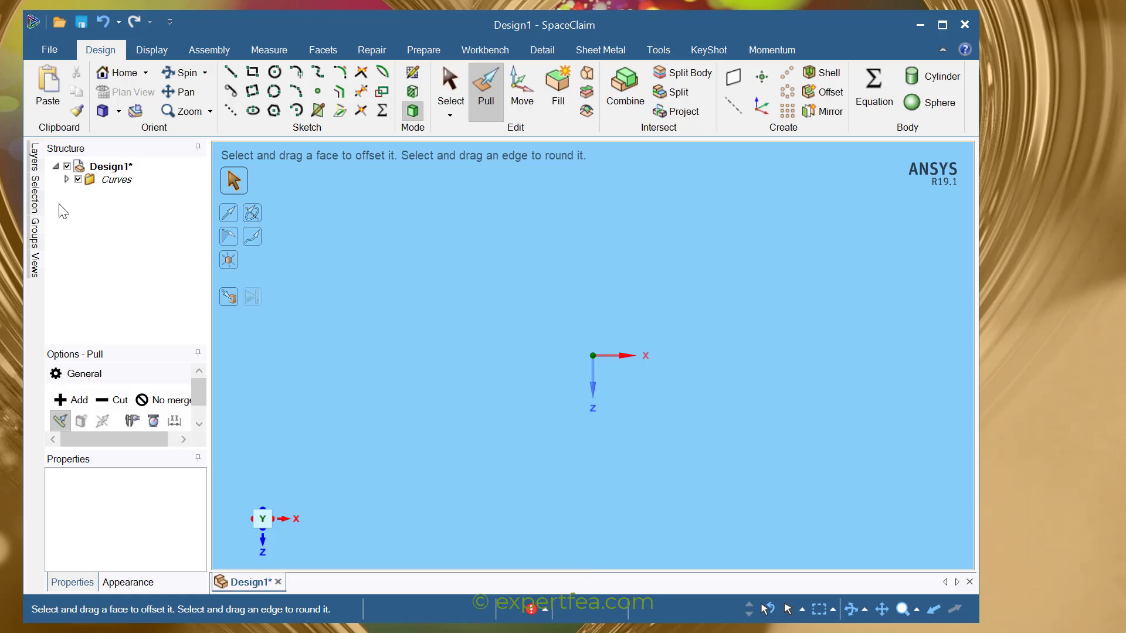
pyautogui.click(66, 179)
pyautogui.click(125, 193)
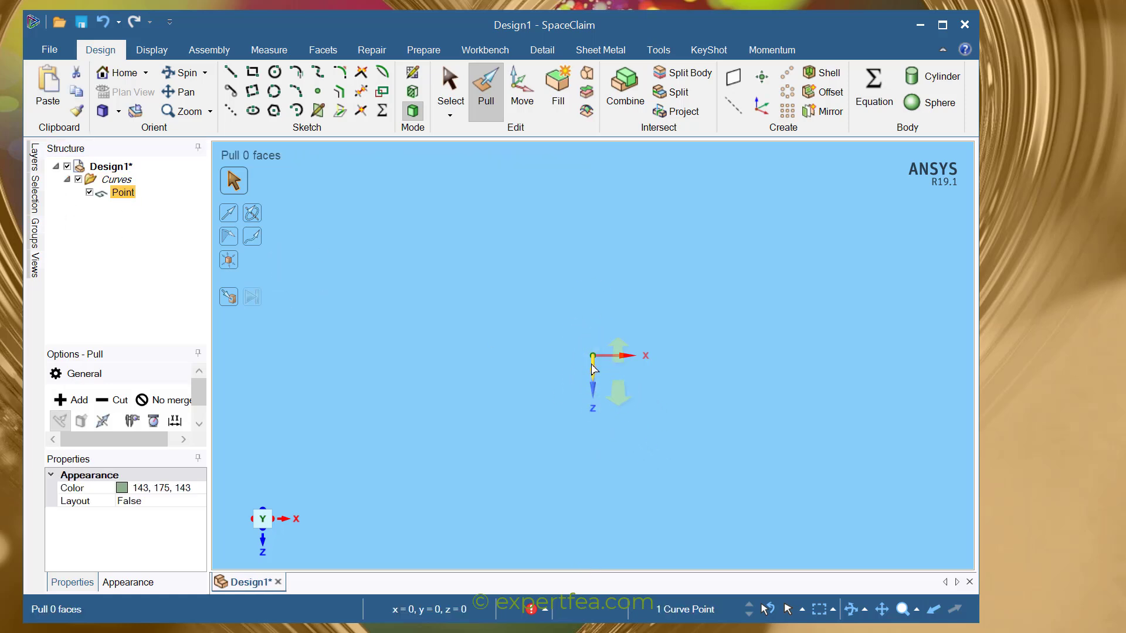
pyautogui.click(503, 352)
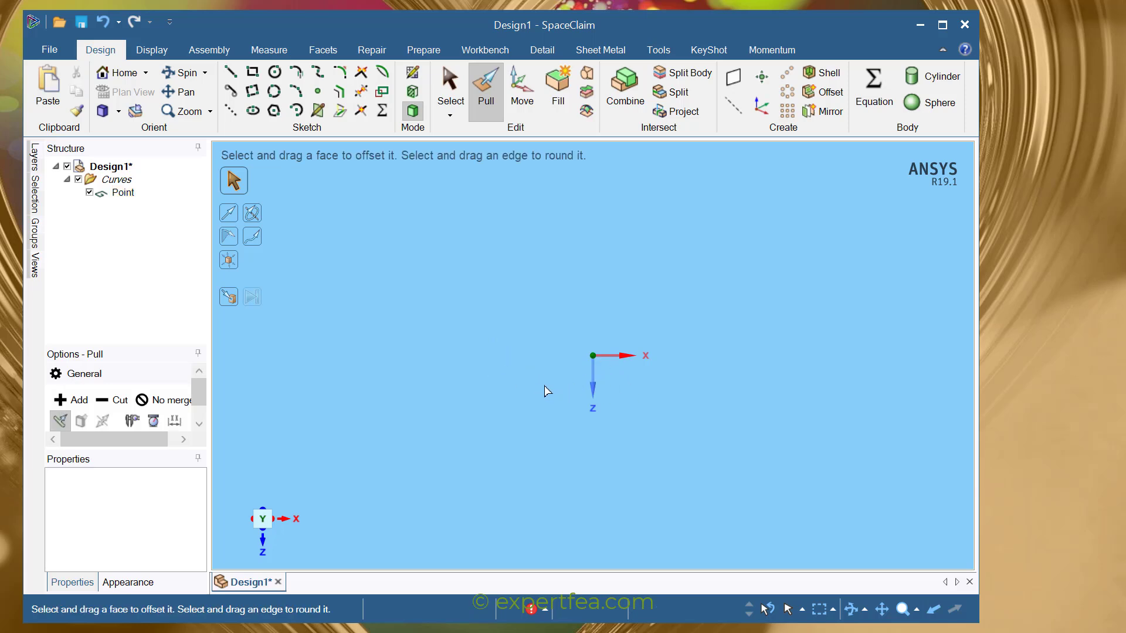
# Use Move to copy the origin point 10000 mm along the positive X axis.
pyautogui.click(521, 88)
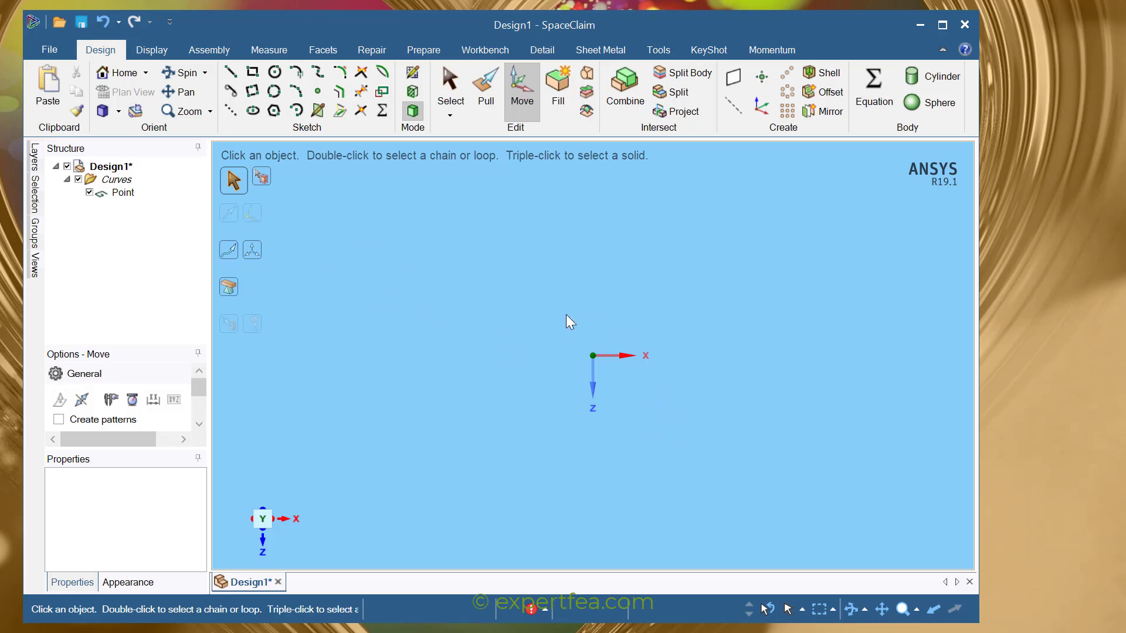
pyautogui.moveTo(525, 310); pyautogui.dragTo(614, 378)
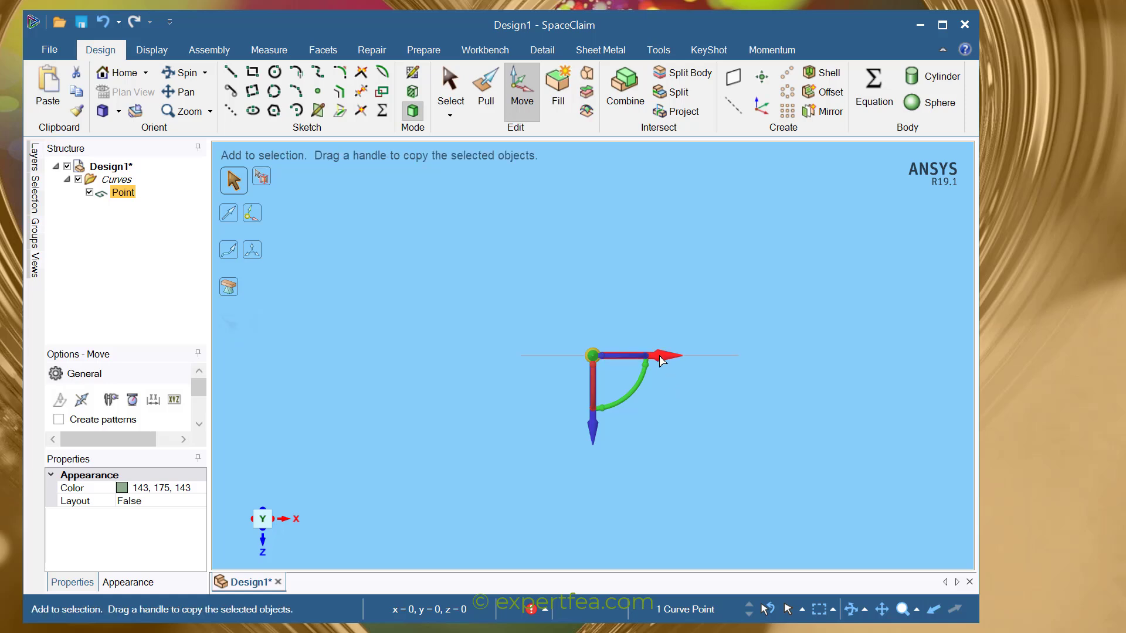
pyautogui.keyDown('ctrl'); pyautogui.moveTo(666, 363); pyautogui.dragTo(731, 362); pyautogui.keyUp('ctrl')
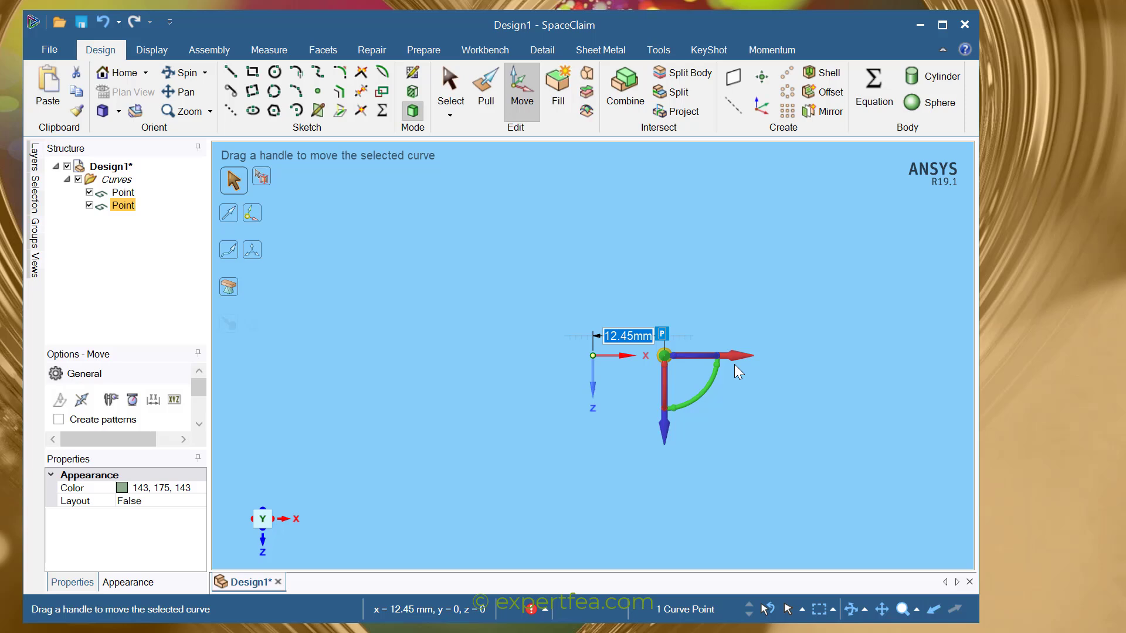
pyautogui.write('10000')
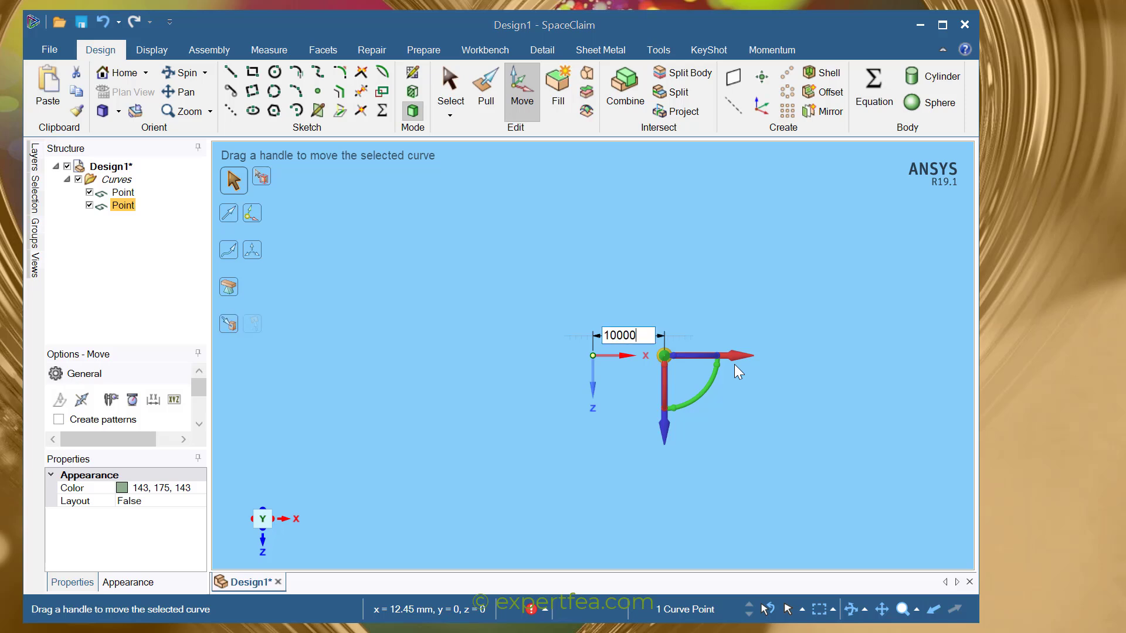
pyautogui.press('Return')
pyautogui.scroll(-3, 689, 414)
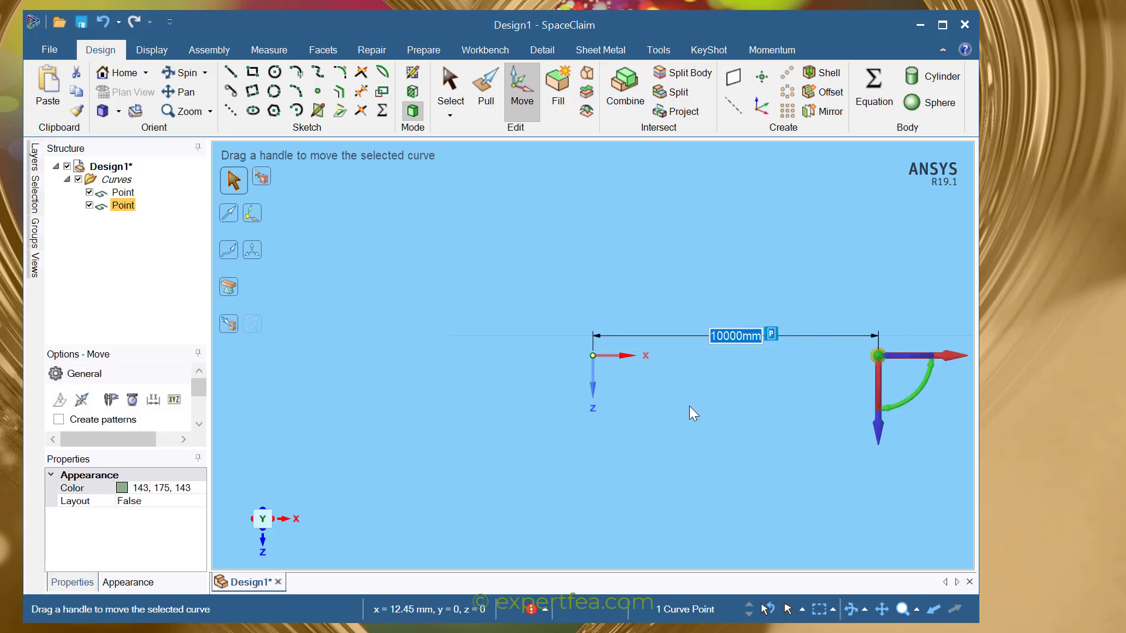
pyautogui.keyDown('ctrl'); pyautogui.moveTo(783, 441); pyautogui.dragTo(641, 442, button='middle'); pyautogui.keyUp('ctrl')
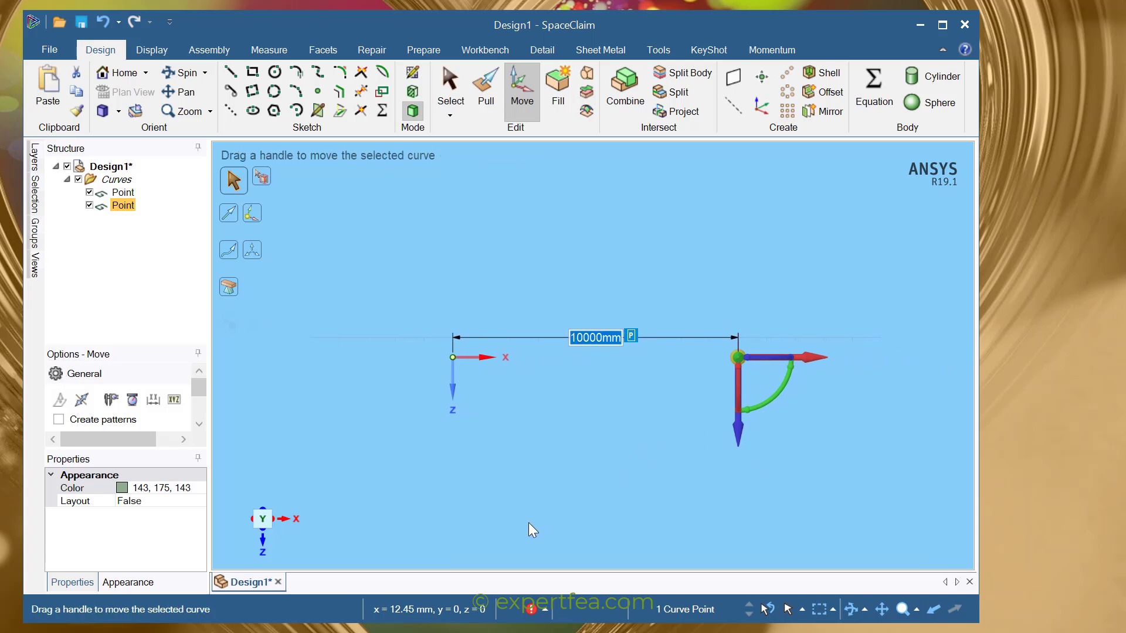
pyautogui.click(594, 477)
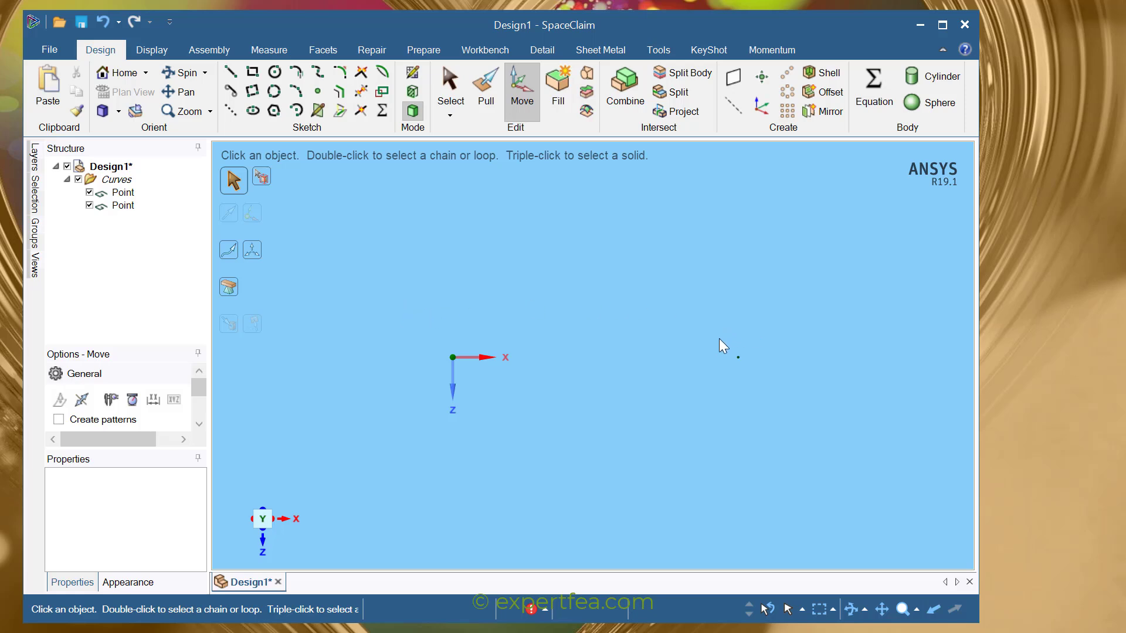
# Copy the second point another 10000 mm along positive X to make a third point.
pyautogui.click(737, 357)
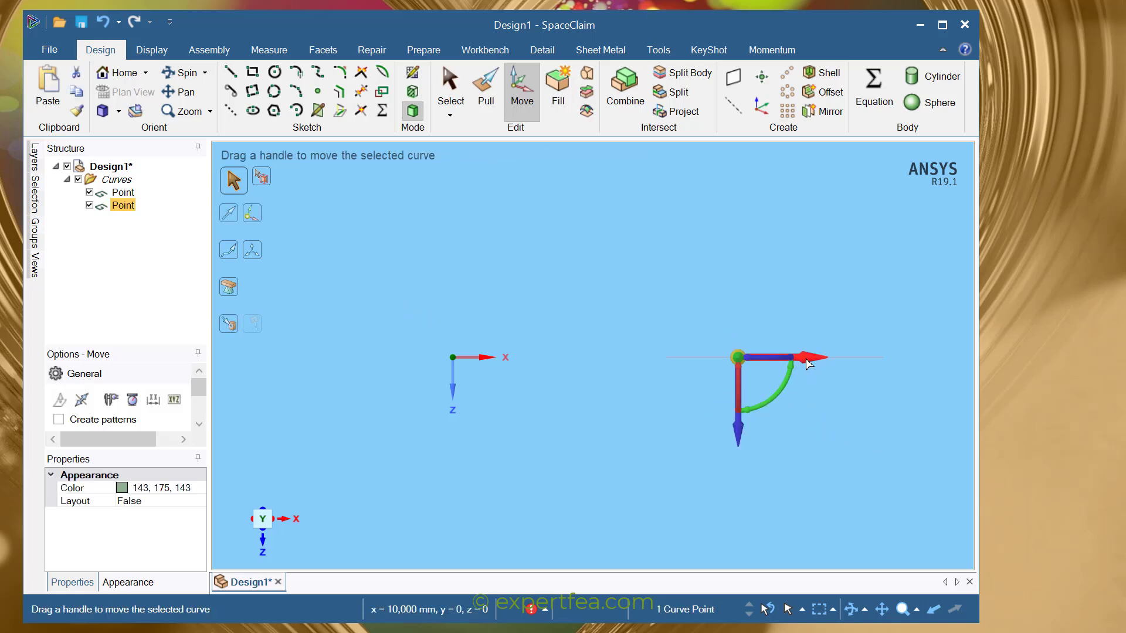
pyautogui.keyDown('ctrl'); pyautogui.moveTo(808, 364); pyautogui.dragTo(877, 381); pyautogui.keyUp('ctrl')
pyautogui.write('10')
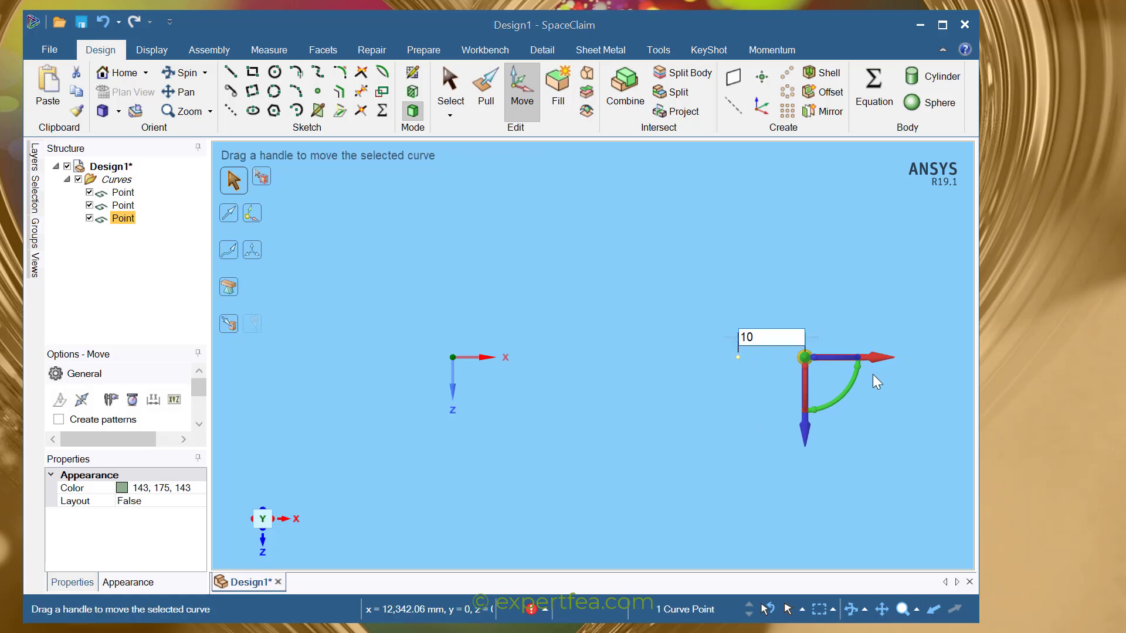
pyautogui.write('000')
pyautogui.press('Return')
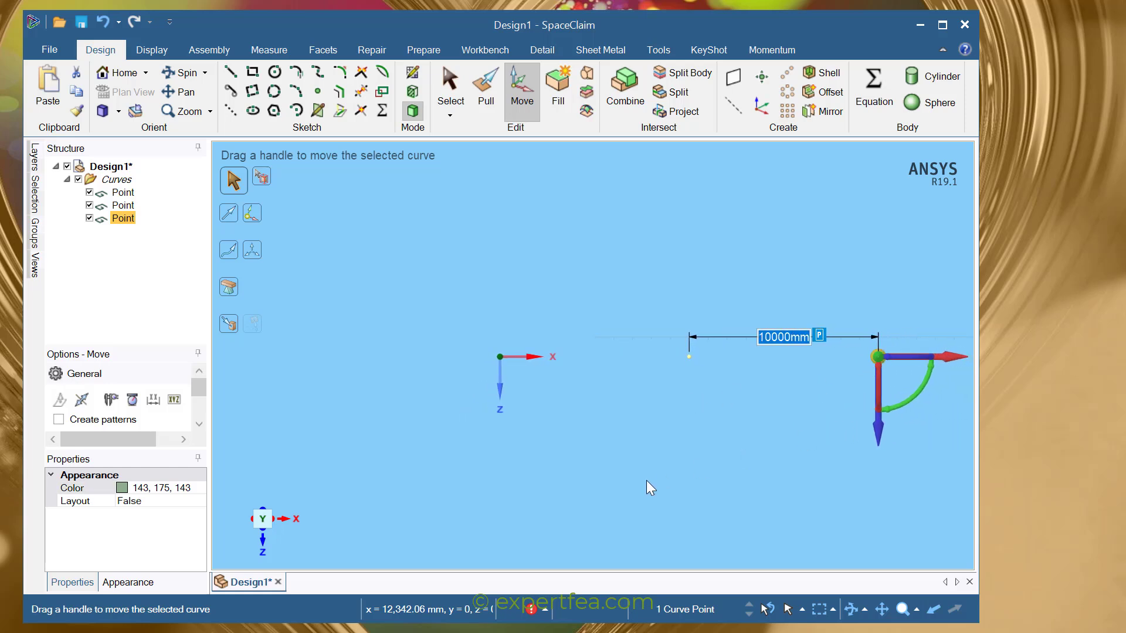
pyautogui.keyDown('ctrl'); pyautogui.moveTo(736, 455); pyautogui.dragTo(628, 460, button='middle'); pyautogui.keyUp('ctrl')
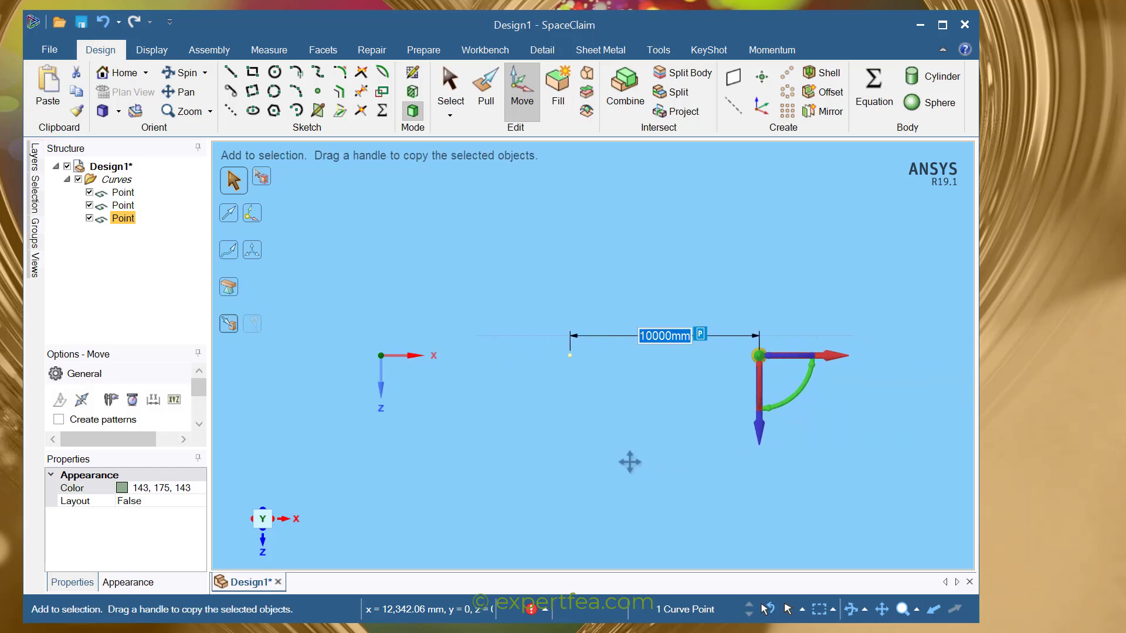
pyautogui.click(642, 469)
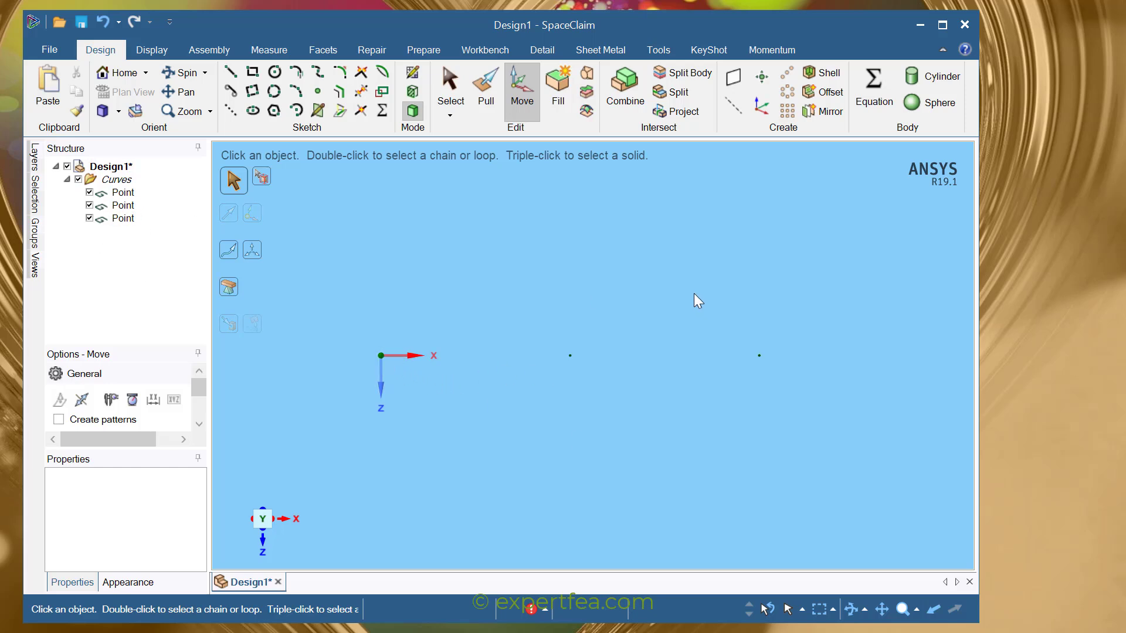
# Copy the third point 10000 mm further along positive X, completing a row of four points.
pyautogui.moveTo(731, 312); pyautogui.dragTo(815, 417)
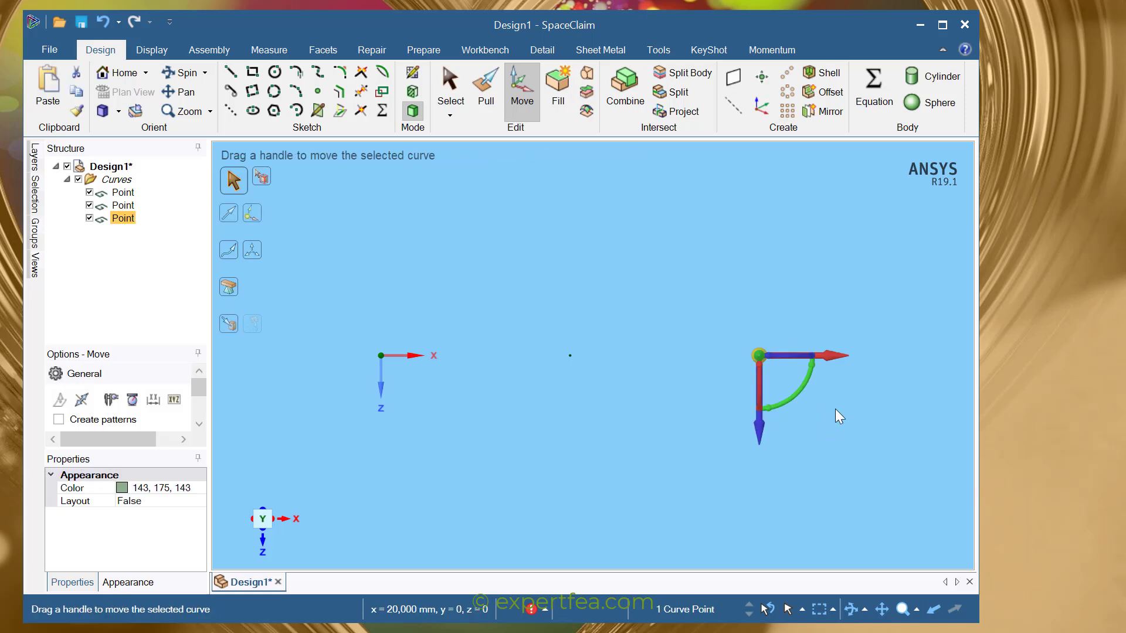
pyautogui.keyDown('ctrl'); pyautogui.moveTo(830, 357); pyautogui.dragTo(876, 368); pyautogui.keyUp('ctrl')
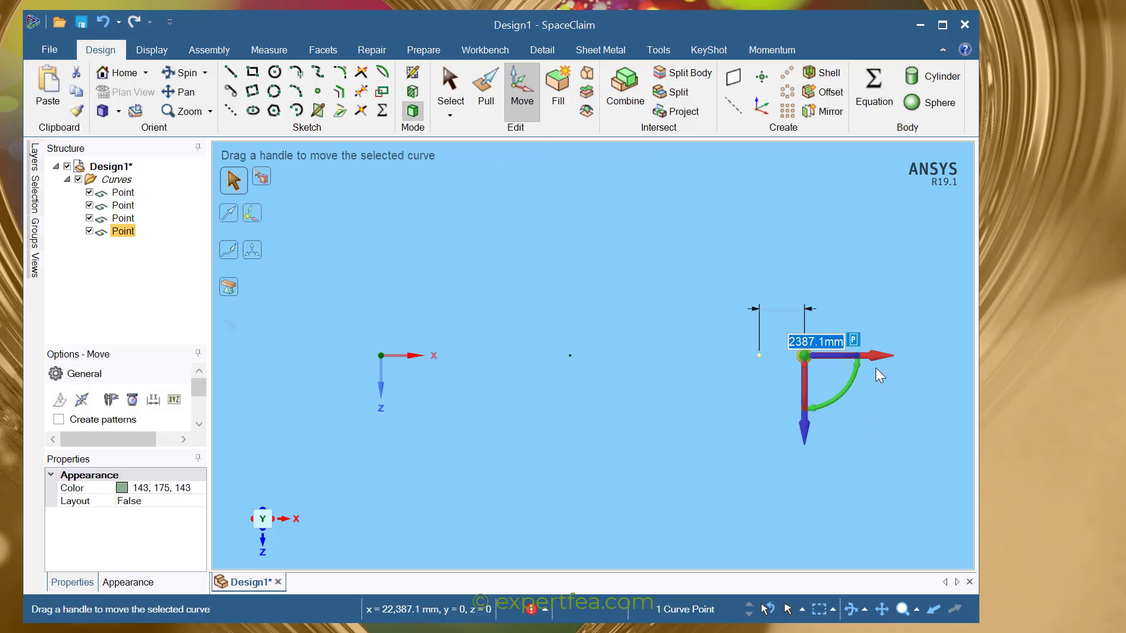
pyautogui.write('10000')
pyautogui.press('Return')
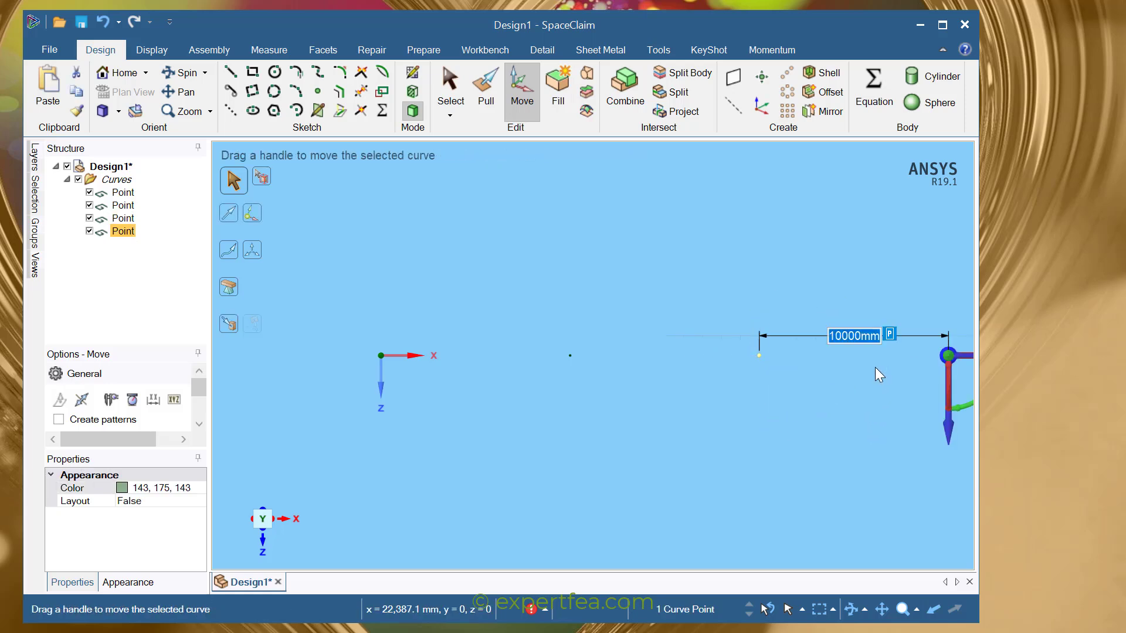
pyautogui.click(594, 449)
# Copy the row of four points 5000 mm in the negative Z direction.
pyautogui.keyDown('shift'); pyautogui.moveTo(671, 441); pyautogui.dragTo(602, 444, button='middle'); pyautogui.keyUp('shift')
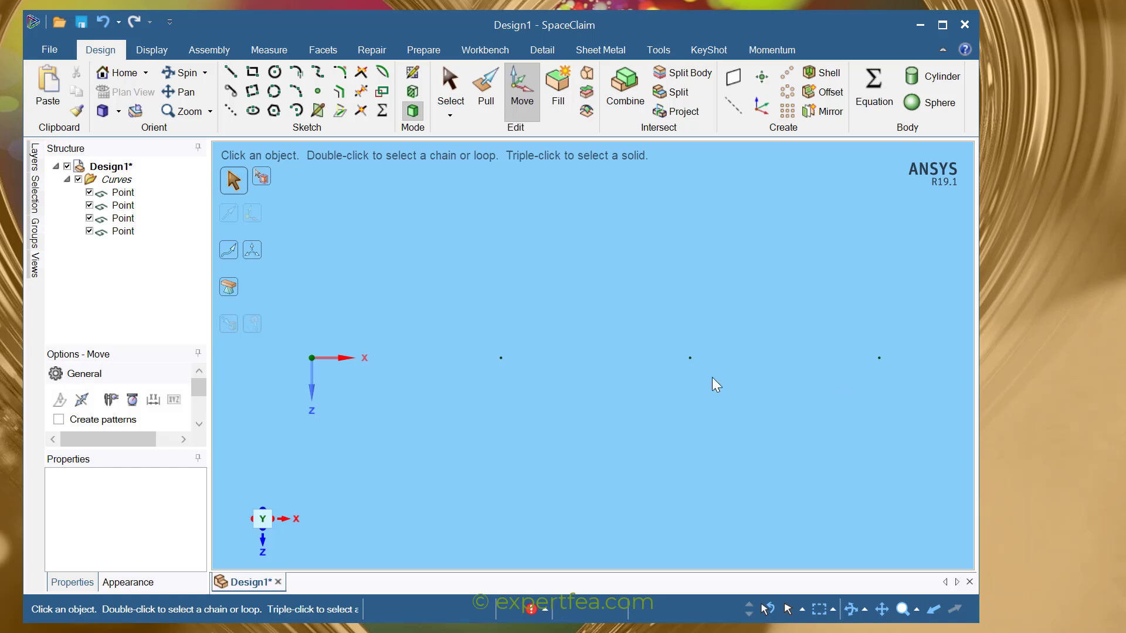
pyautogui.keyDown('shift'); pyautogui.moveTo(592, 460); pyautogui.dragTo(575, 495, button='middle'); pyautogui.keyUp('shift')
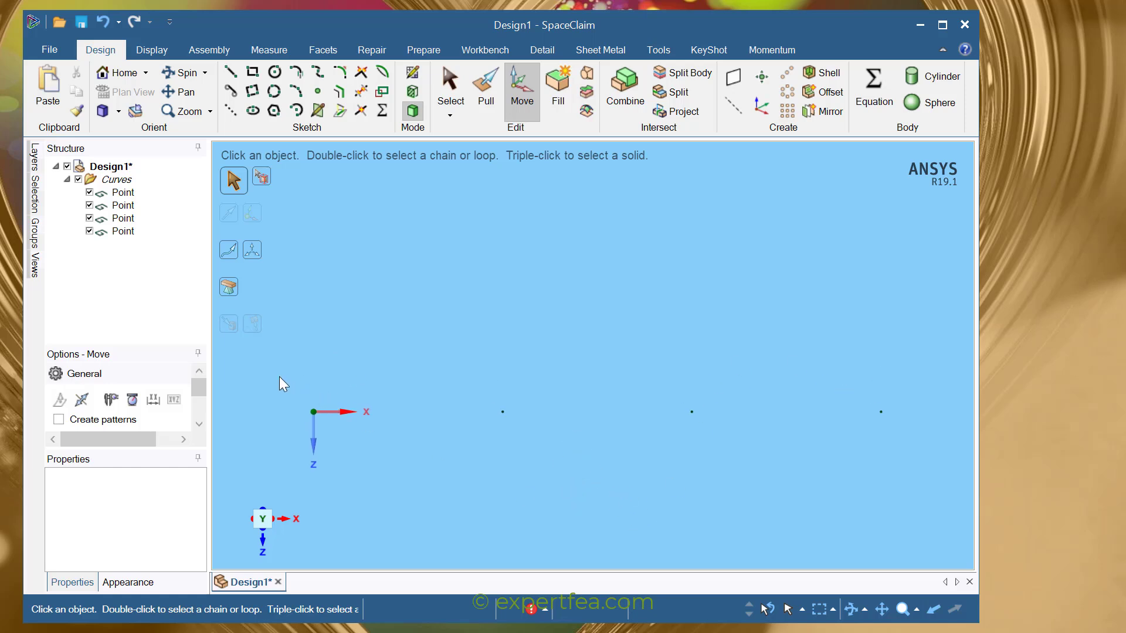
pyautogui.moveTo(282, 381); pyautogui.dragTo(905, 428)
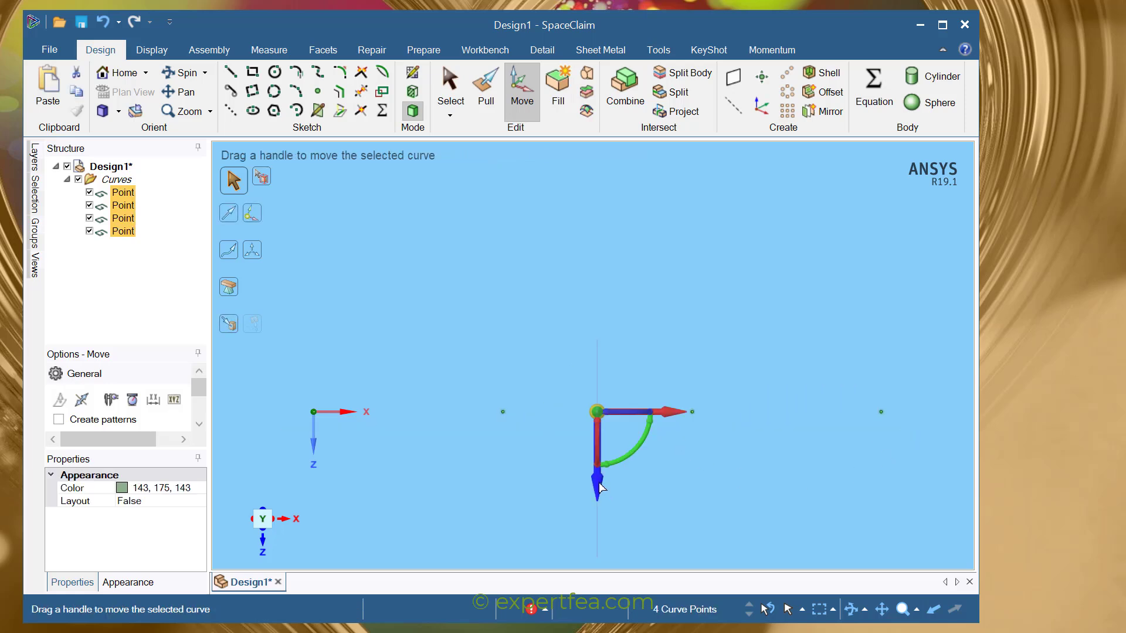
pyautogui.keyDown('ctrl'); pyautogui.moveTo(601, 487); pyautogui.dragTo(600, 404); pyautogui.keyUp('ctrl')
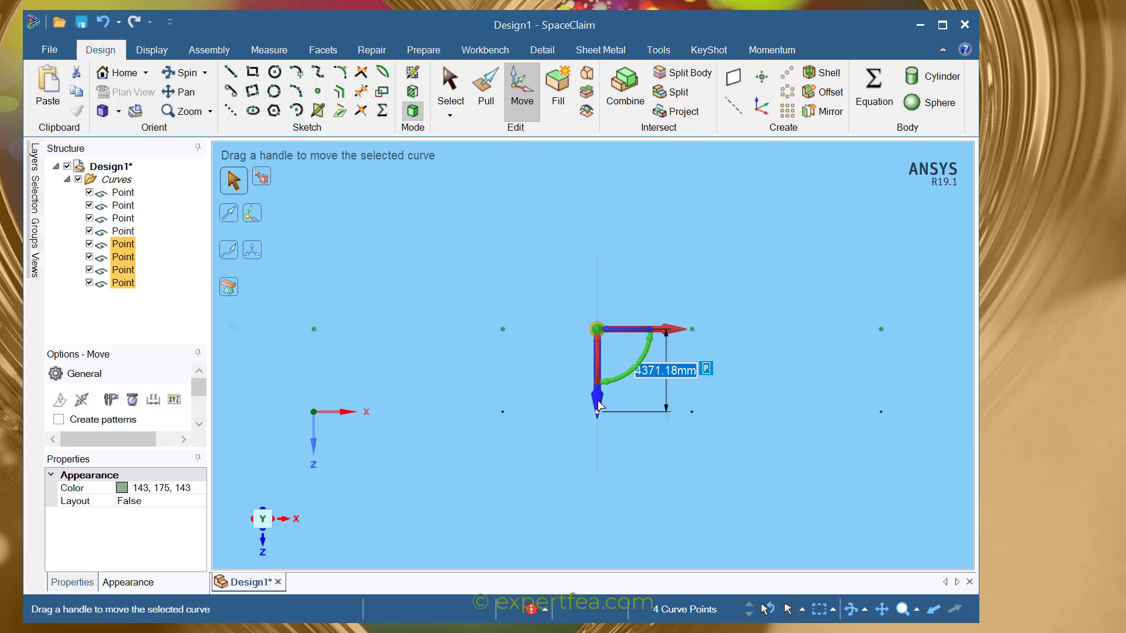
pyautogui.write('5000')
pyautogui.press('Return')
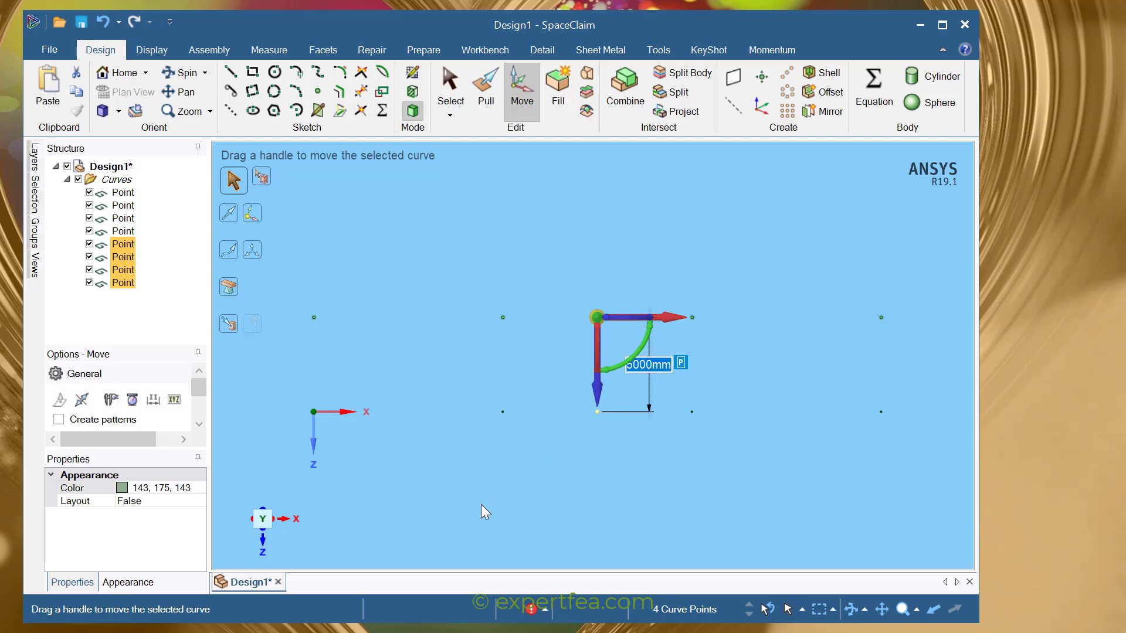
pyautogui.press('Escape')
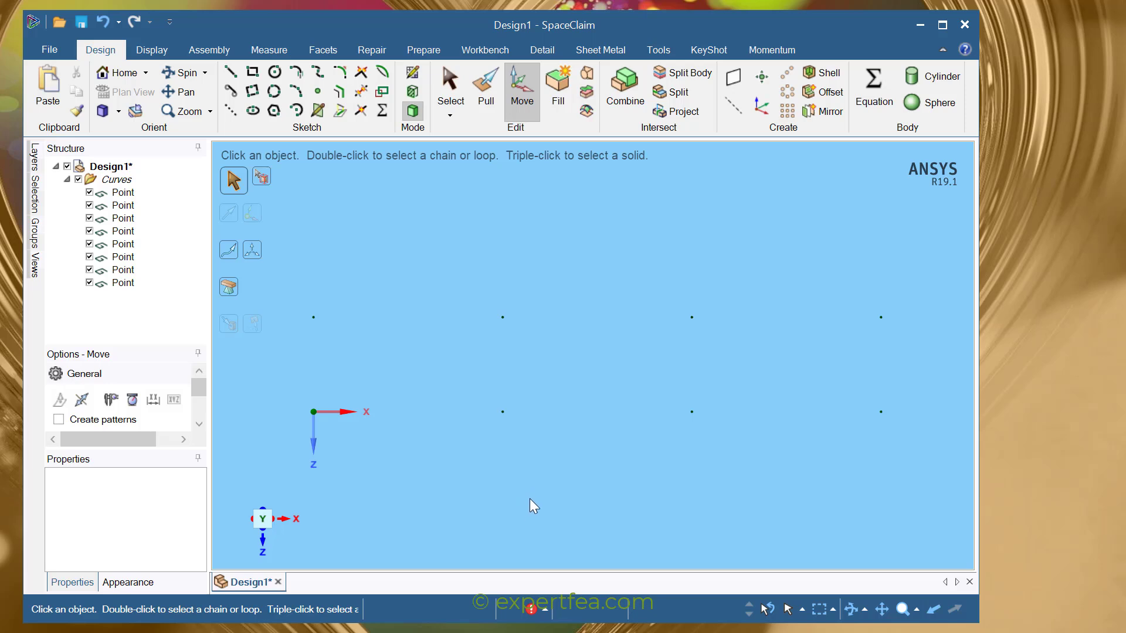
# Copy all eight points 10000 mm in the negative Z direction to form a four-by-four grid.
pyautogui.keyDown('shift'); pyautogui.moveTo(530, 499); pyautogui.dragTo(518, 541, button='middle'); pyautogui.keyUp('shift')
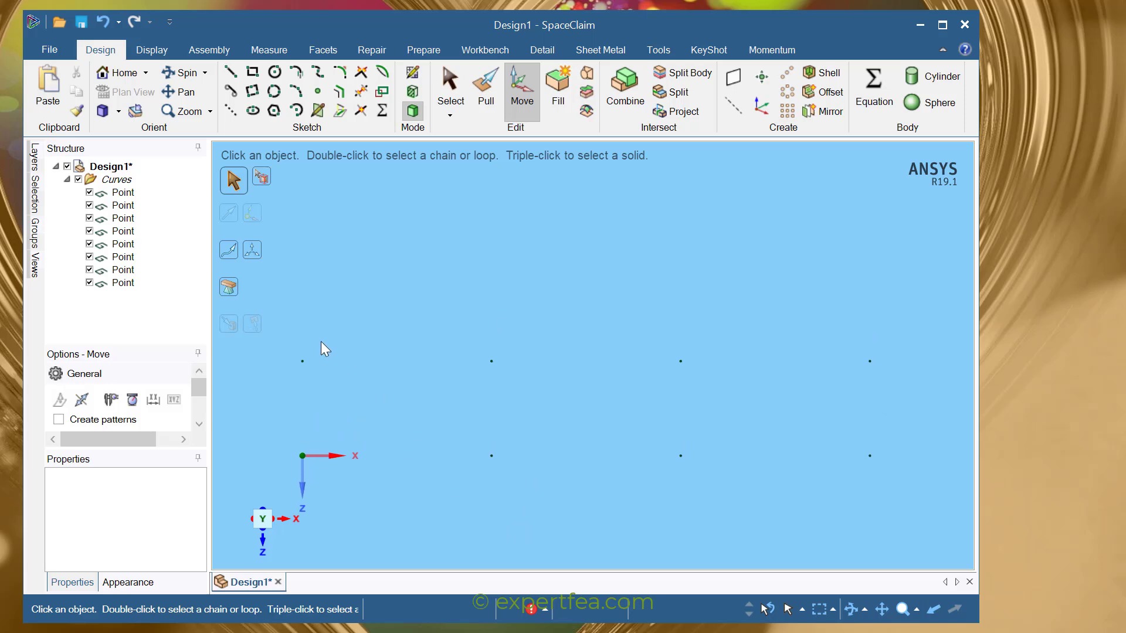
pyautogui.moveTo(290, 332); pyautogui.dragTo(902, 484)
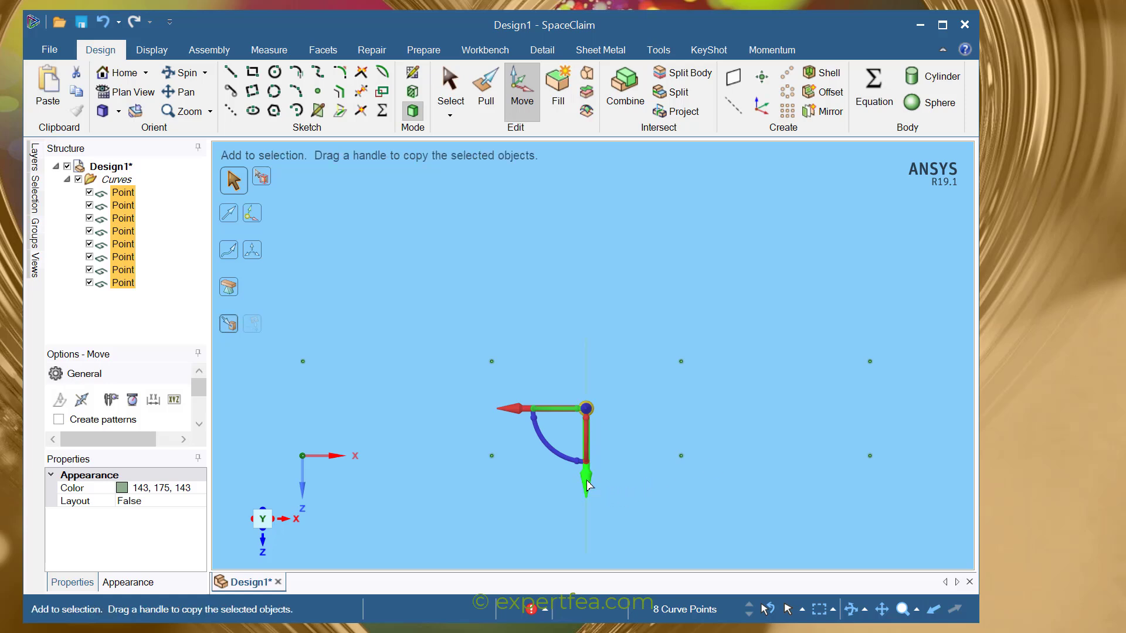
pyautogui.keyDown('ctrl'); pyautogui.moveTo(586, 485); pyautogui.dragTo(596, 320); pyautogui.keyUp('ctrl')
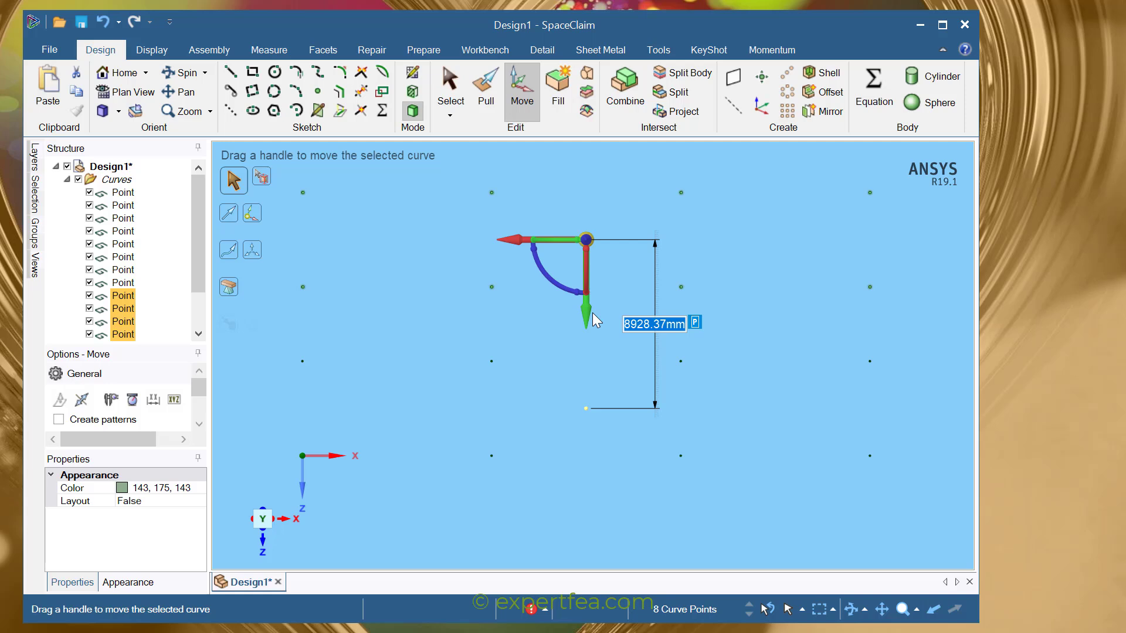
pyautogui.write('1000')
pyautogui.press('Return')
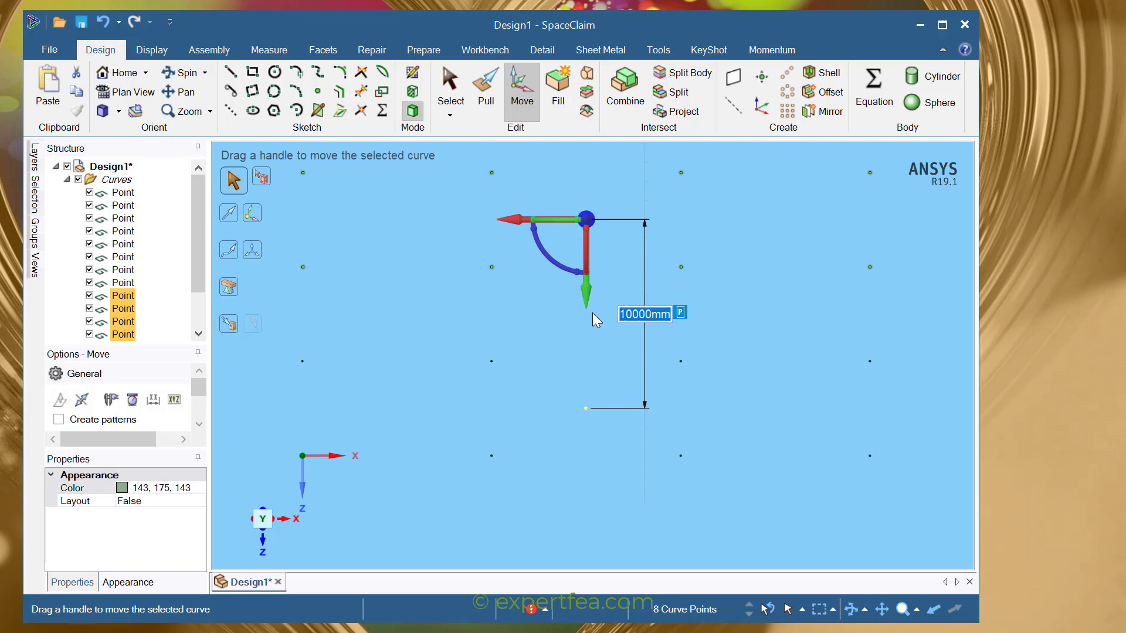
pyautogui.click(581, 500)
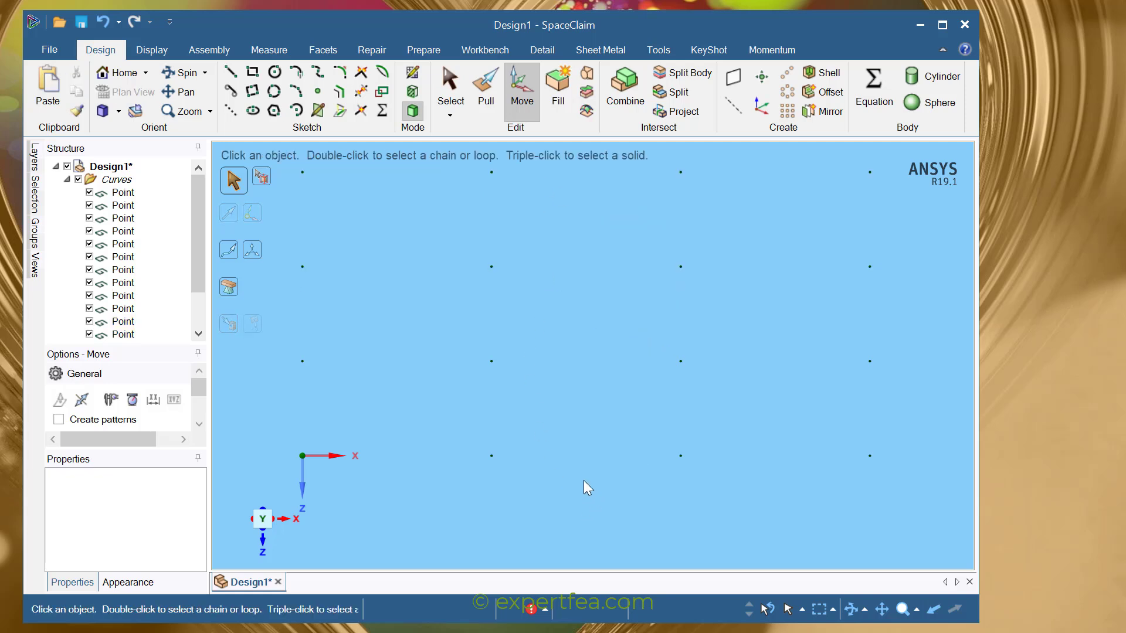
pyautogui.keyDown('shift'); pyautogui.moveTo(583, 480); pyautogui.dragTo(581, 503, button='middle'); pyautogui.keyUp('shift')
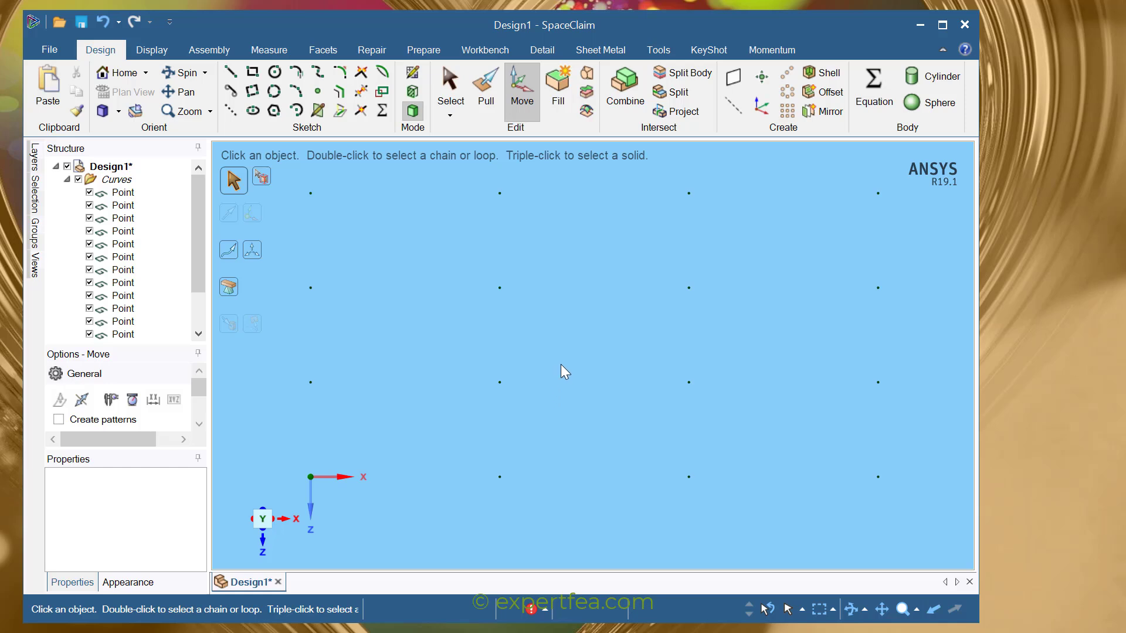
pyautogui.moveTo(780, 387); pyautogui.dragTo(718, 380, button='middle')
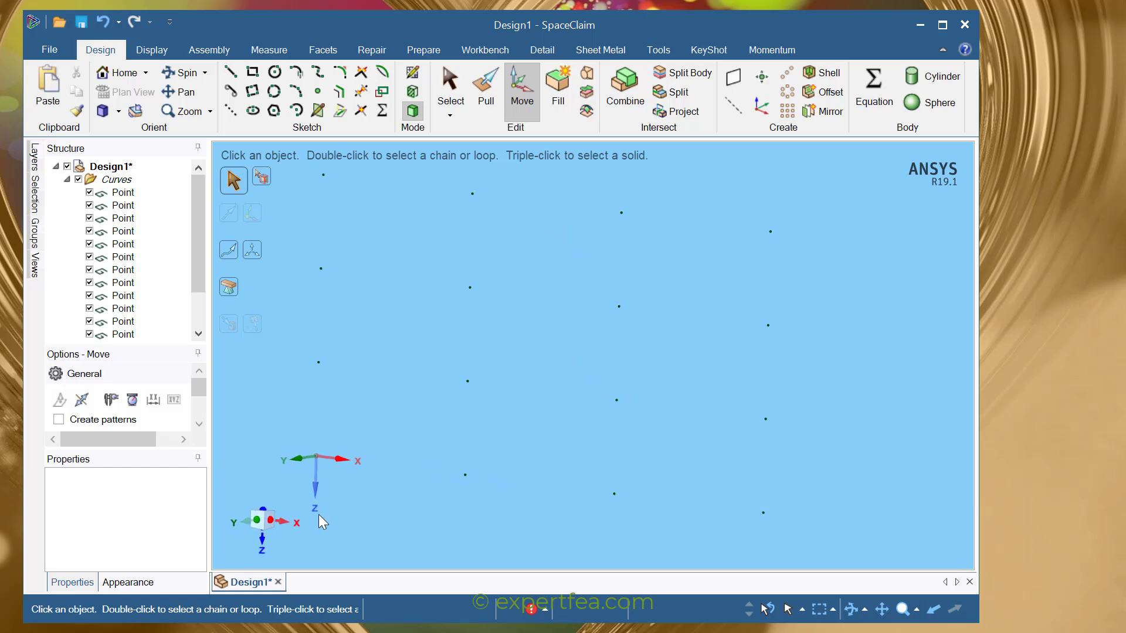
pyautogui.click(257, 520)
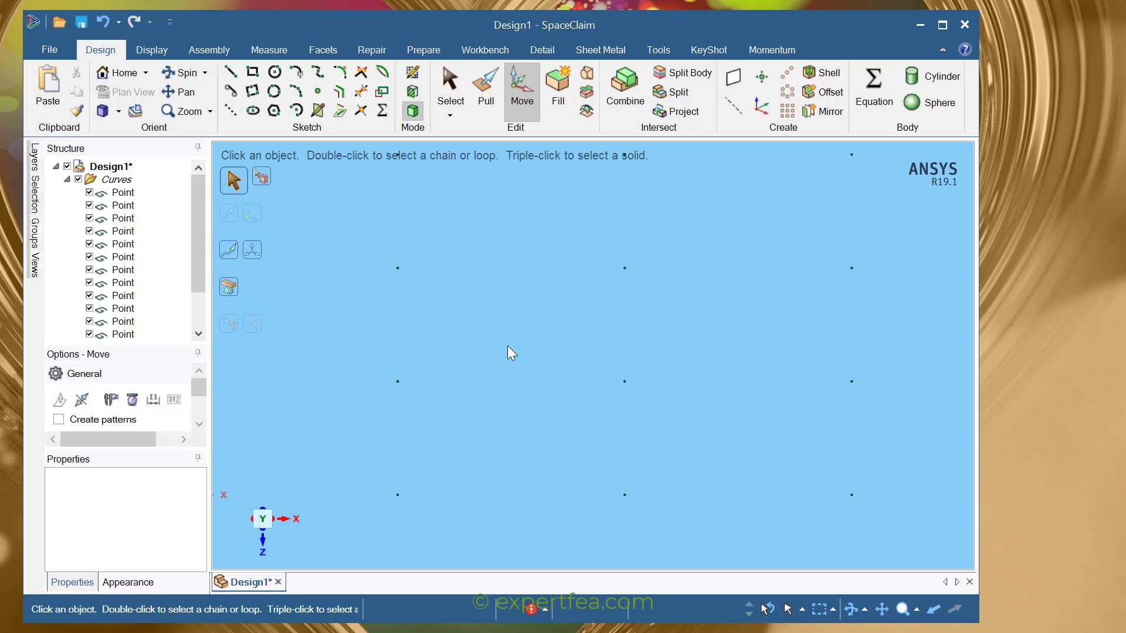
pyautogui.moveTo(706, 384); pyautogui.dragTo(367, 454, button='middle')
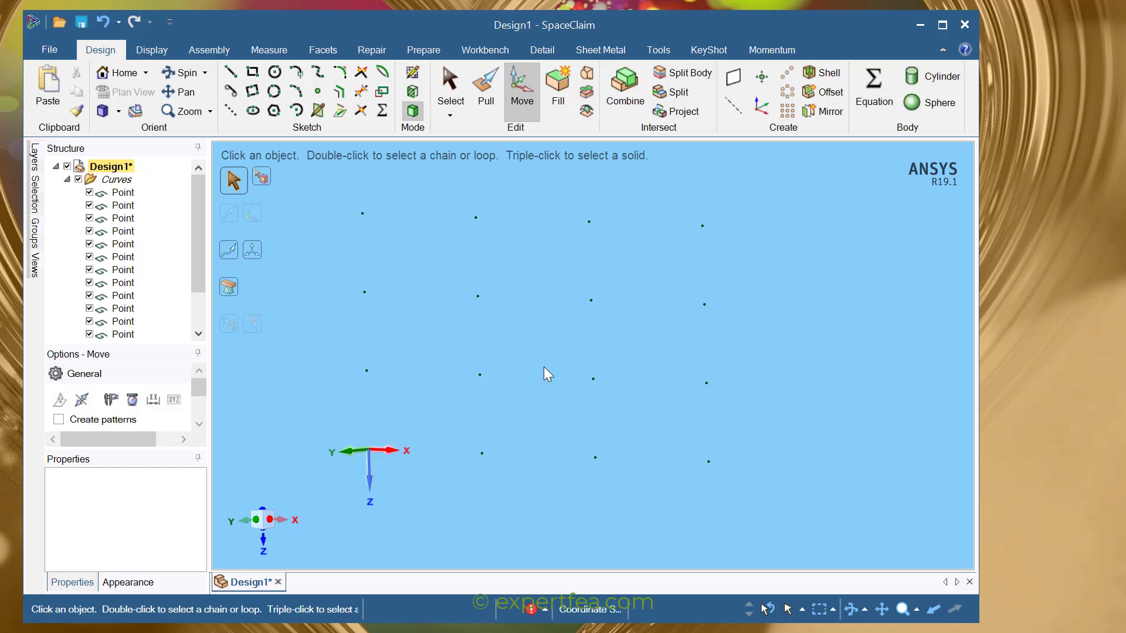
pyautogui.moveTo(547, 371)
pyautogui.mouseDown(button='middle')
pyautogui.moveTo(573, 369)
pyautogui.moveTo(554, 394)
pyautogui.moveTo(524, 387)
pyautogui.mouseUp(button='middle')
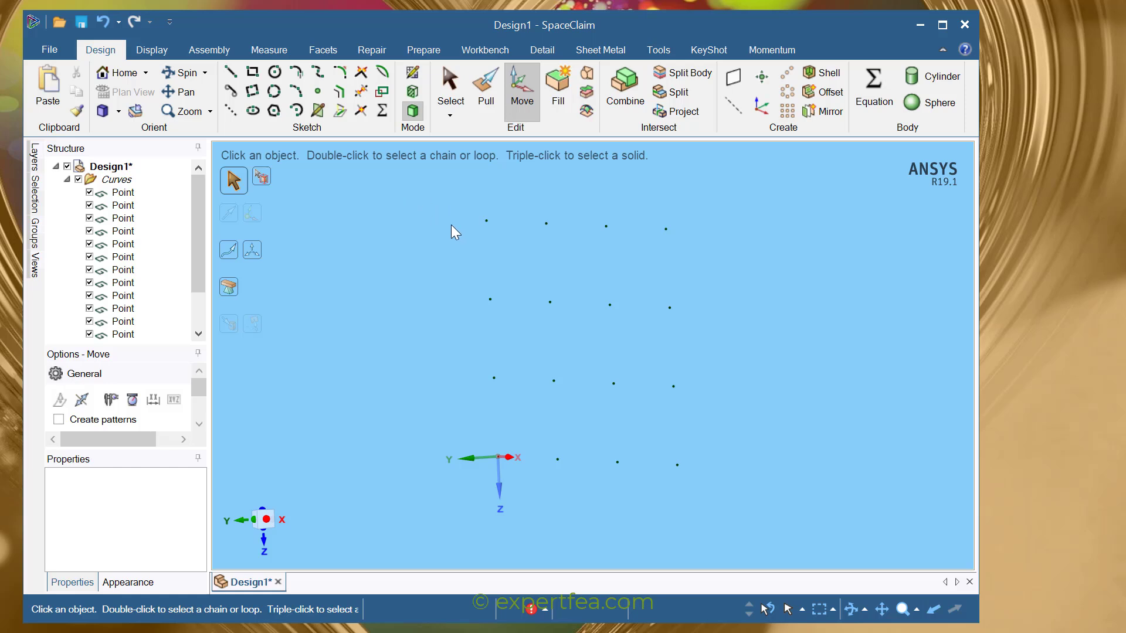
# Copy all sixteen grid points 10000 mm along positive Y to form a second parallel grid.
pyautogui.moveTo(407, 200); pyautogui.dragTo(809, 556)
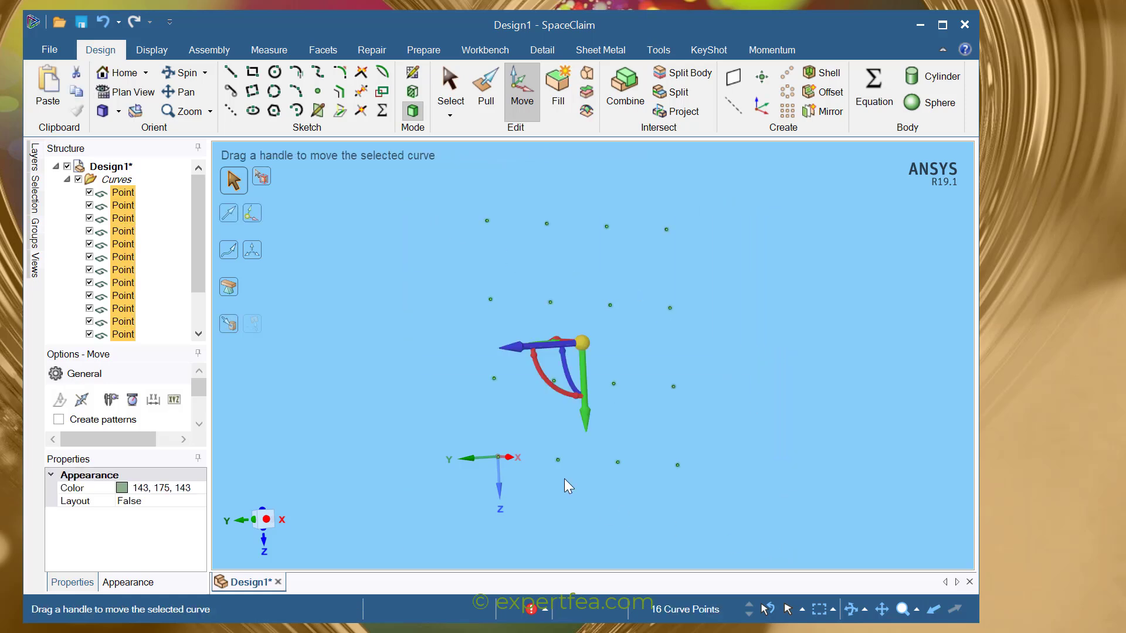
pyautogui.moveTo(673, 386); pyautogui.dragTo(719, 404, button='middle')
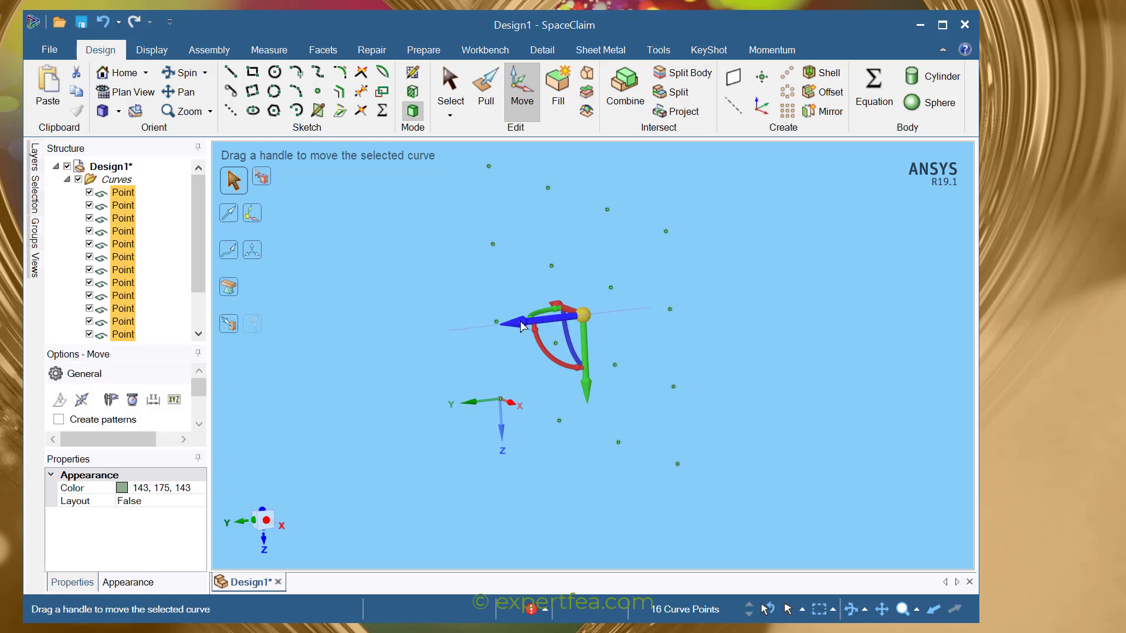
pyautogui.press('ctrl')
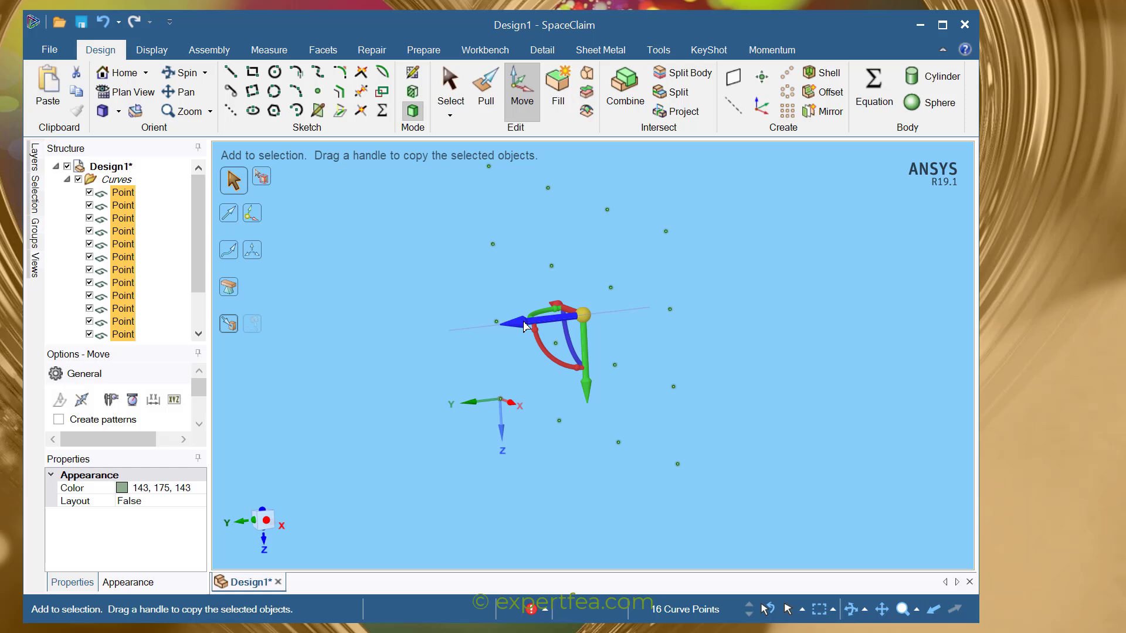
pyautogui.keyDown('ctrl'); pyautogui.moveTo(525, 327); pyautogui.dragTo(410, 360); pyautogui.keyUp('ctrl')
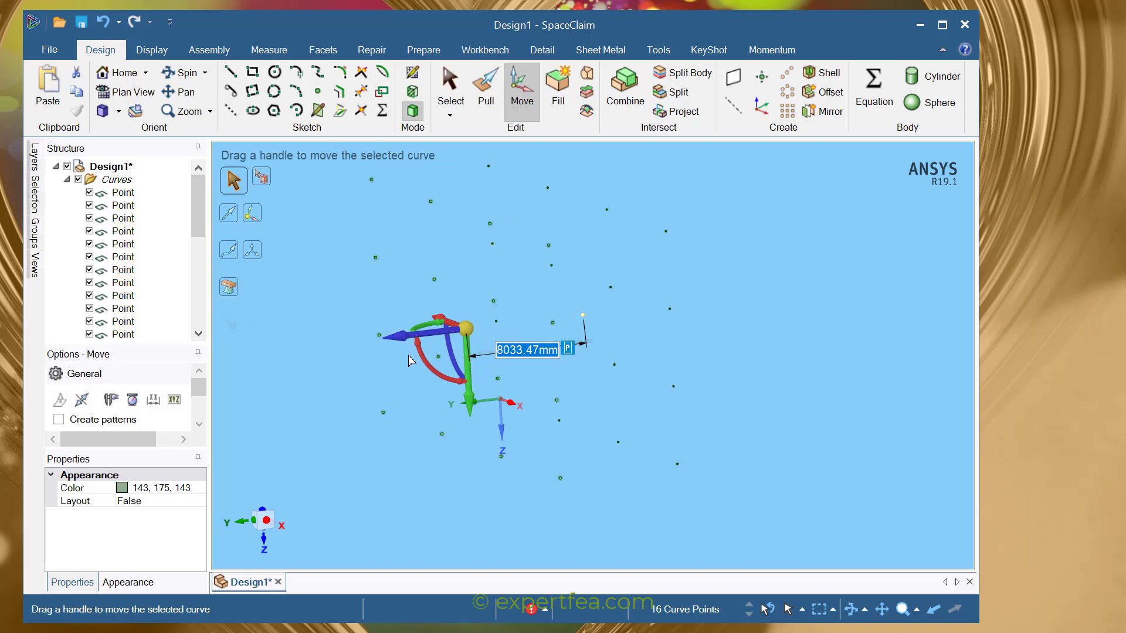
pyautogui.write('10000')
pyautogui.press('Return')
pyautogui.click(766, 357)
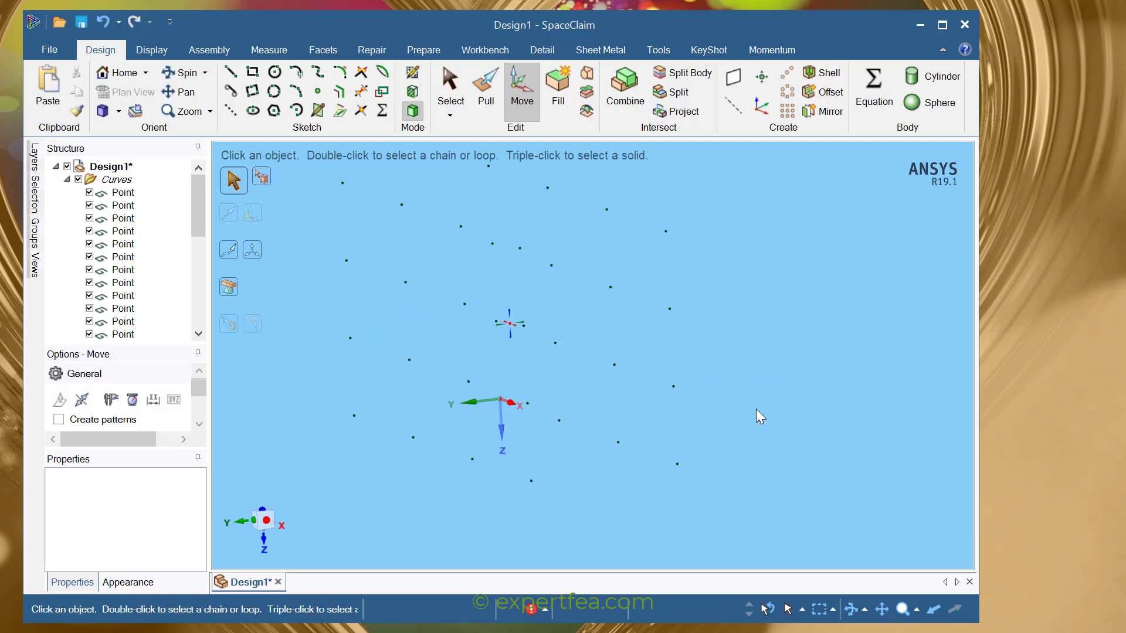
# Add an I-section beam profile from the new profile library to the design.
pyautogui.moveTo(756, 409); pyautogui.dragTo(825, 434, button='middle')
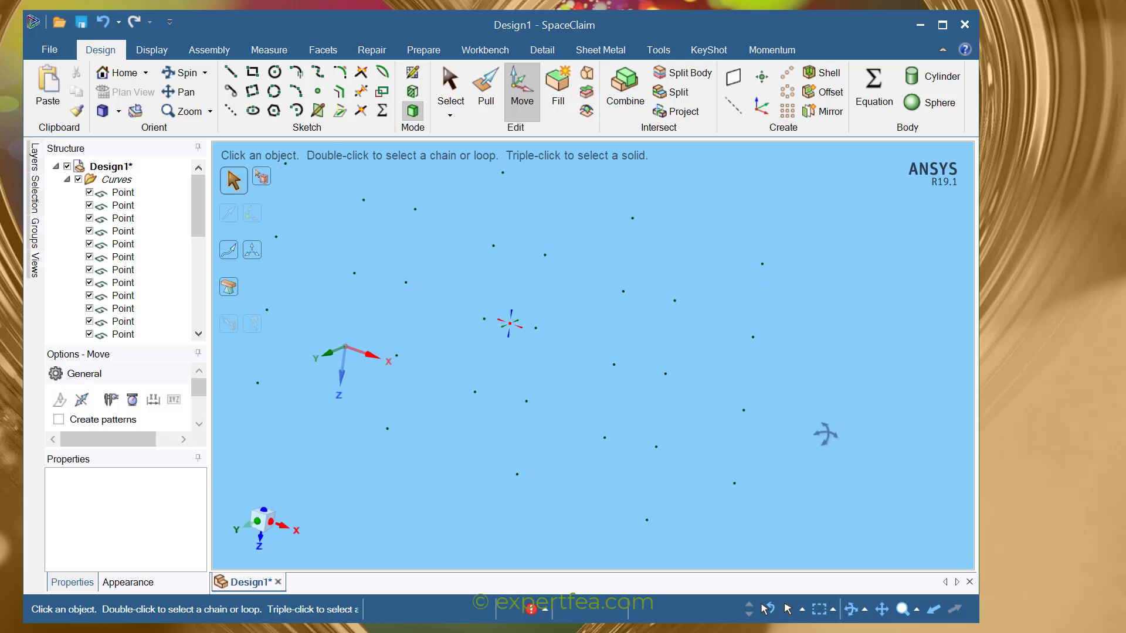
pyautogui.keyDown('ctrl'); pyautogui.moveTo(619, 394); pyautogui.dragTo(499, 319, button='middle'); pyautogui.keyUp('ctrl')
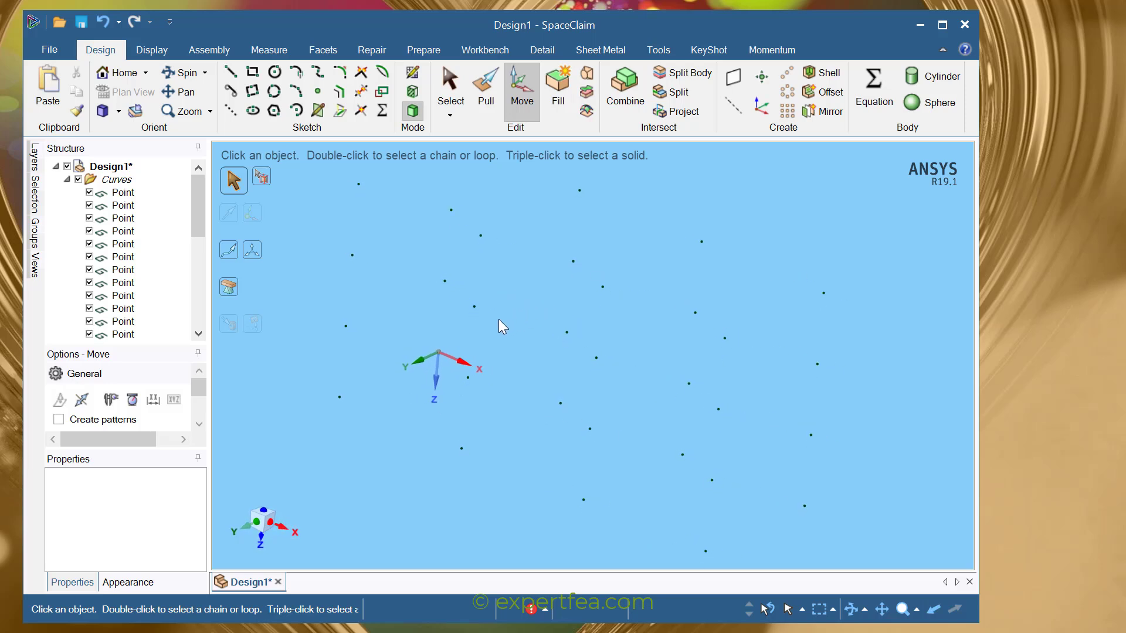
pyautogui.keyDown('shift'); pyautogui.moveTo(595, 314); pyautogui.dragTo(578, 362, button='middle'); pyautogui.keyUp('shift')
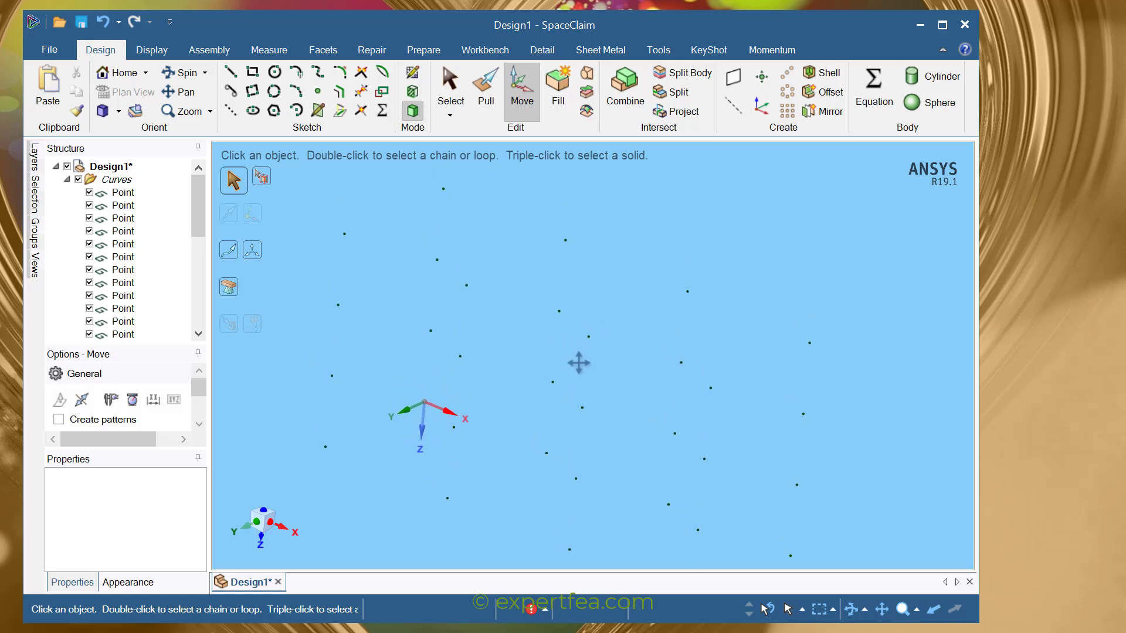
pyautogui.click(417, 49)
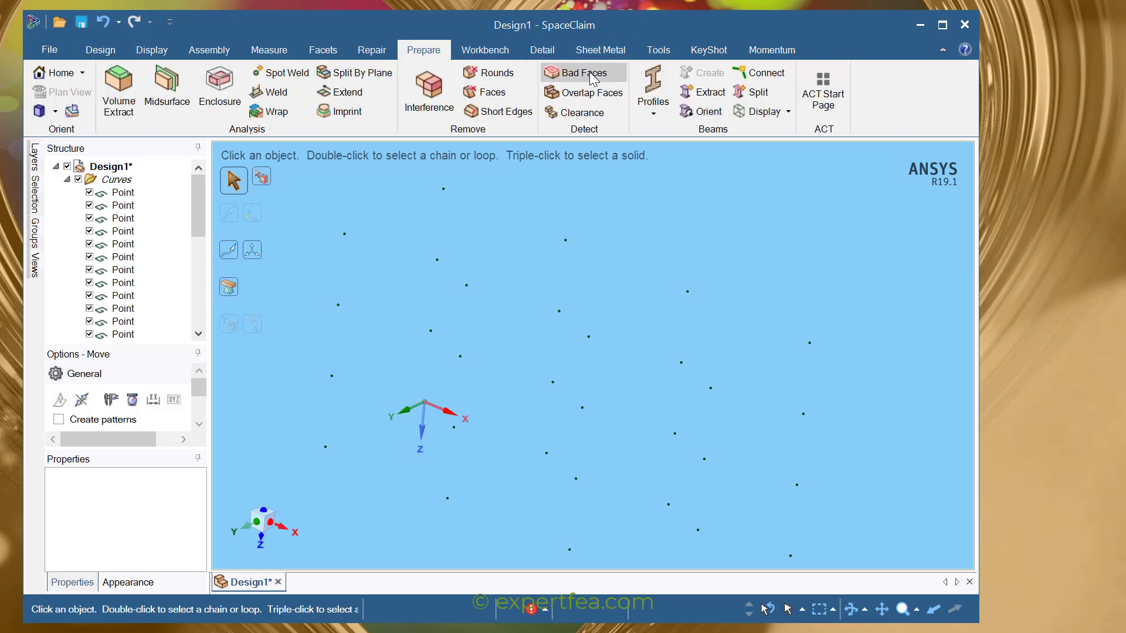
pyautogui.click(654, 114)
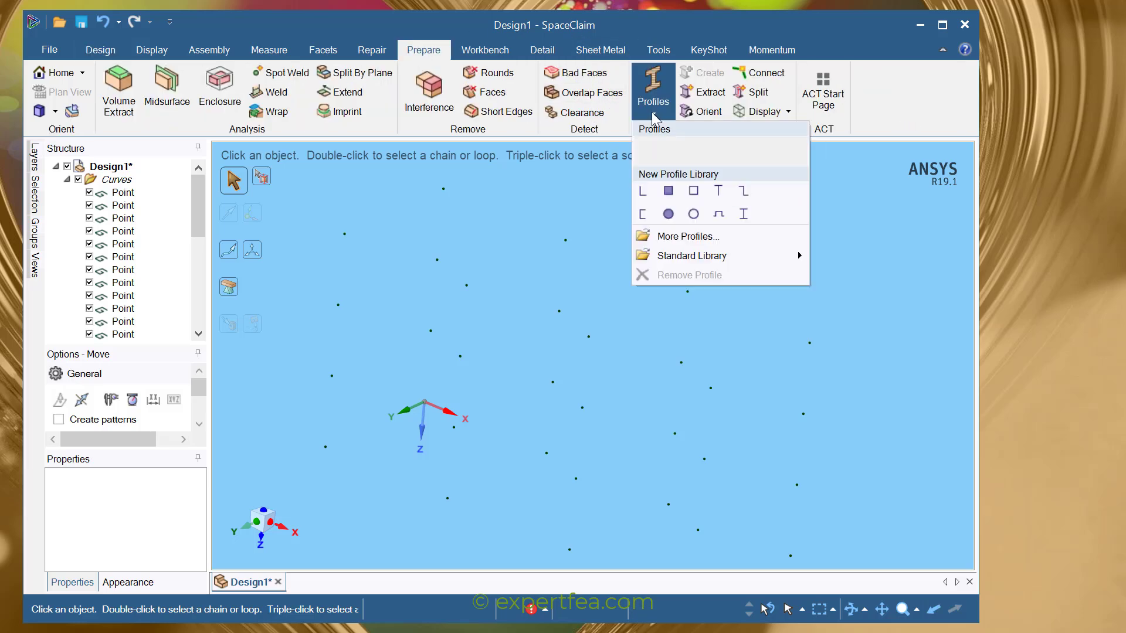
pyautogui.click(743, 215)
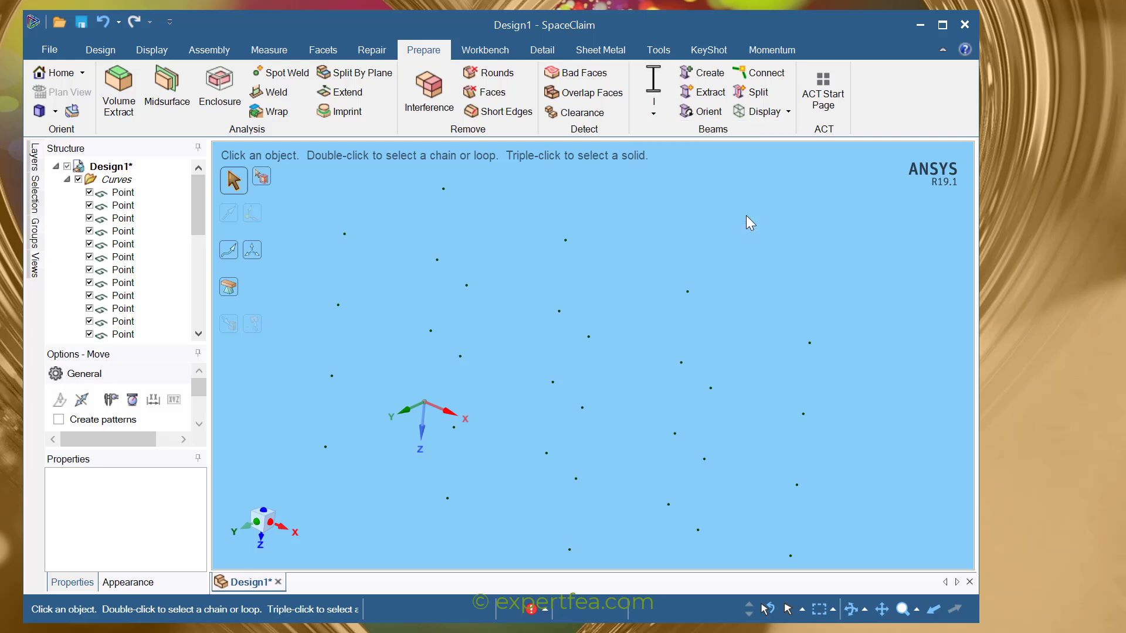
# Open the I beam profile for editing to examine its section dimensions, and close it without changes.
pyautogui.click(67, 179)
pyautogui.click(66, 193)
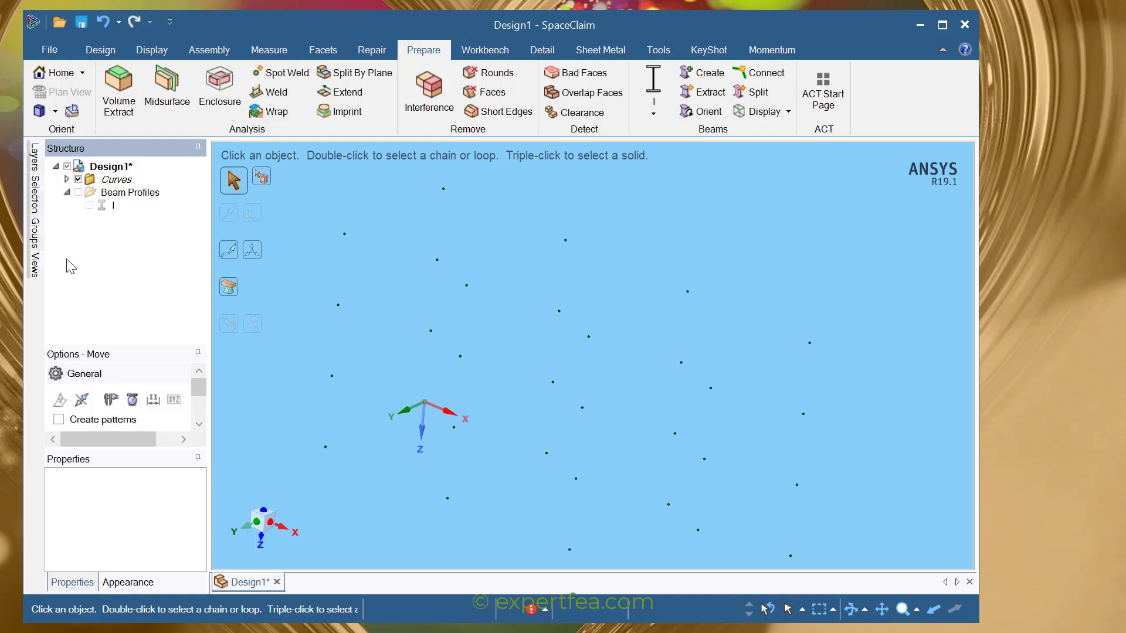
pyautogui.click(114, 206)
pyautogui.rightClick(115, 210)
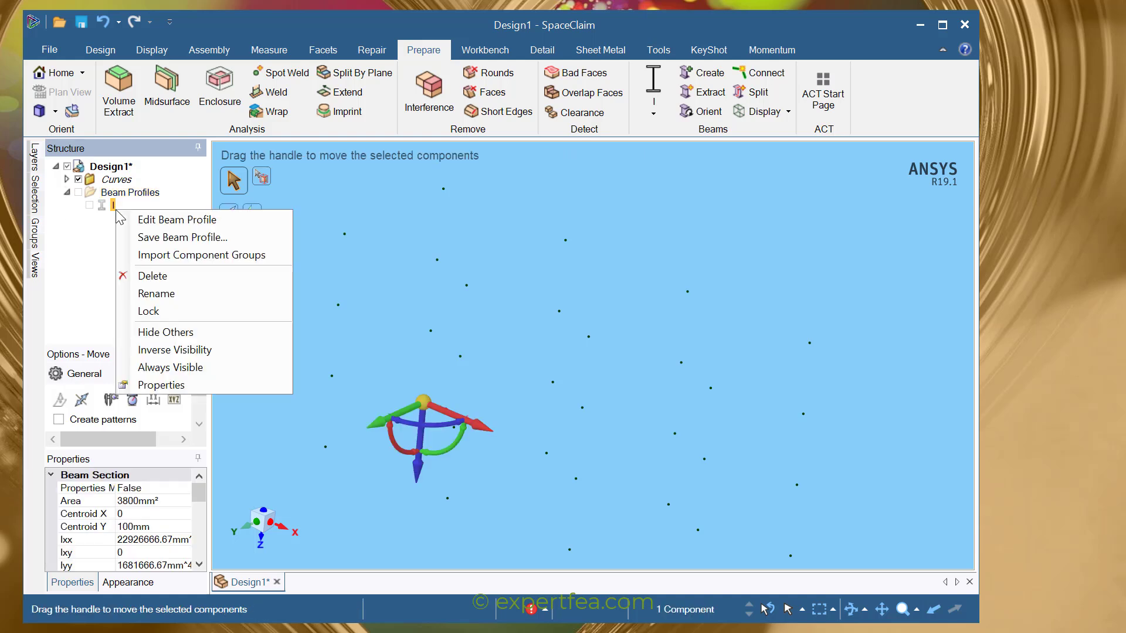
pyautogui.click(245, 222)
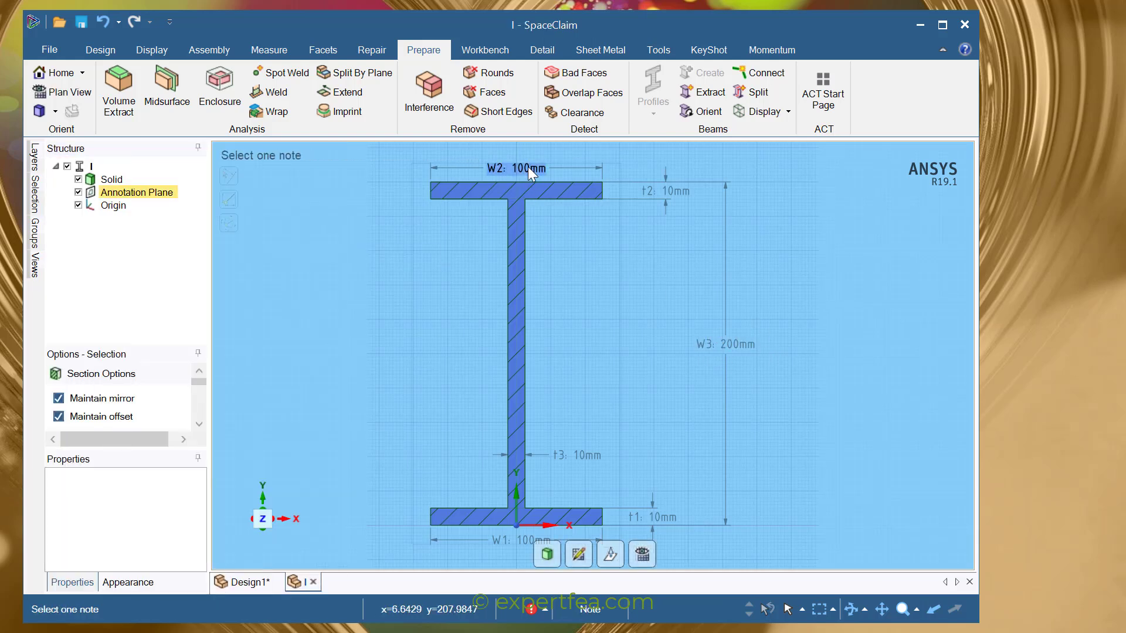
pyautogui.click(314, 581)
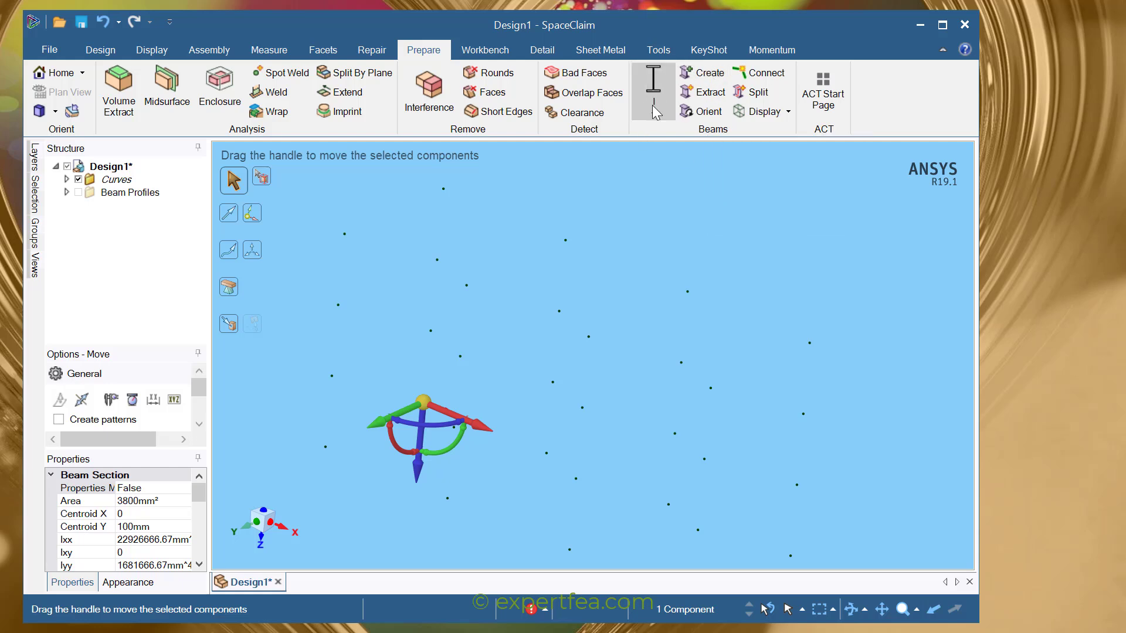
# Create I-profile beams on the top level across the X-origin end and through the four points of the positive Y side.
pyautogui.click(711, 74)
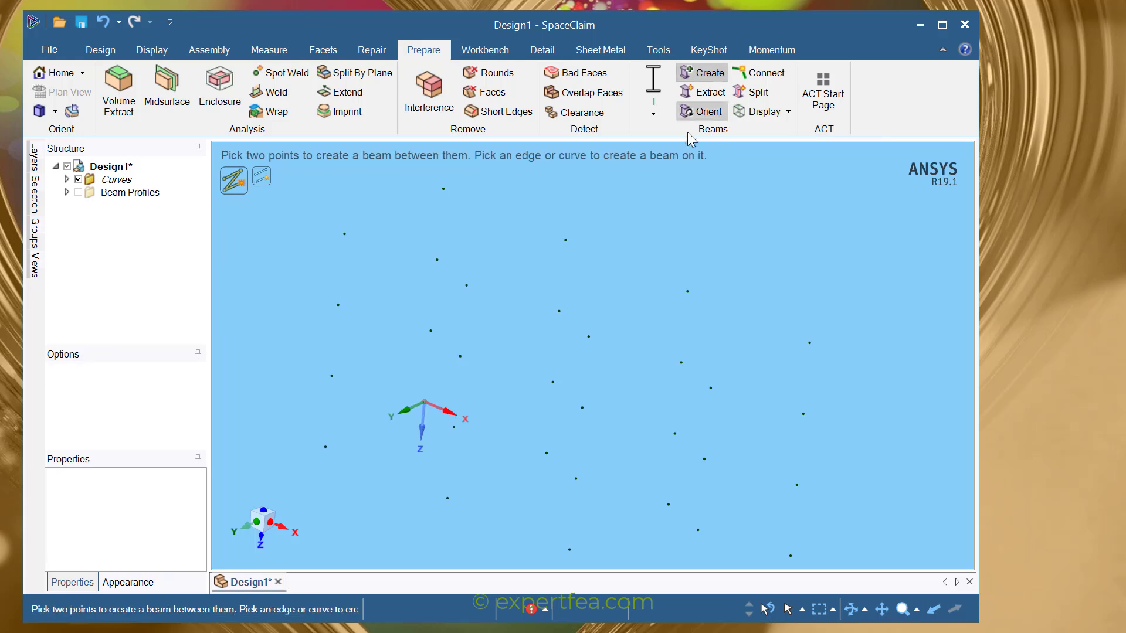
pyautogui.click(443, 191)
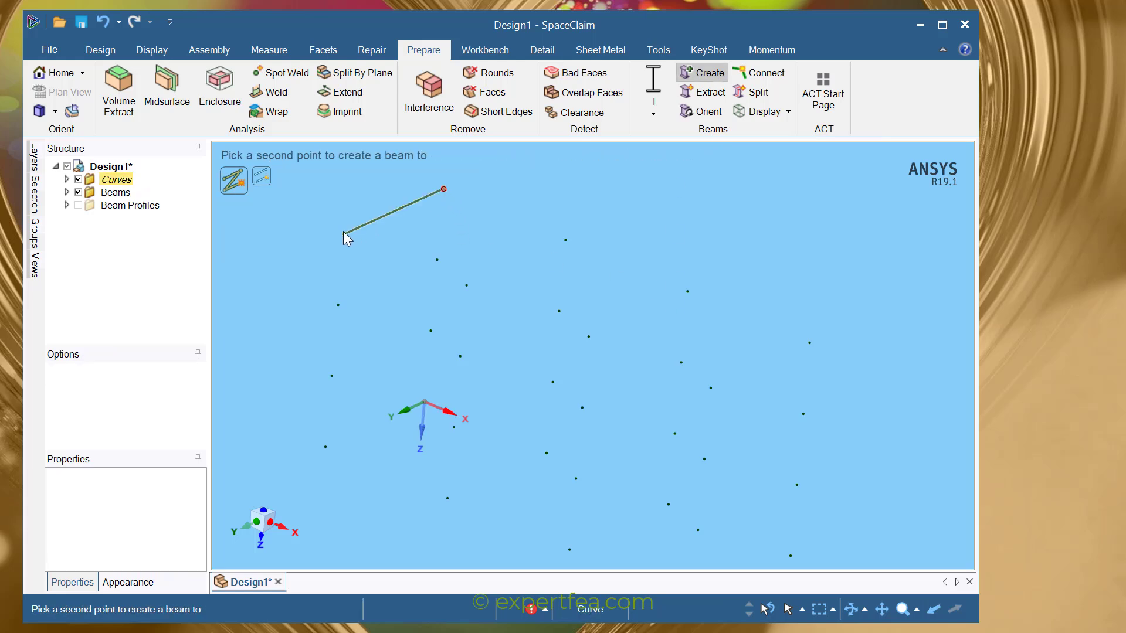
pyautogui.click(344, 234)
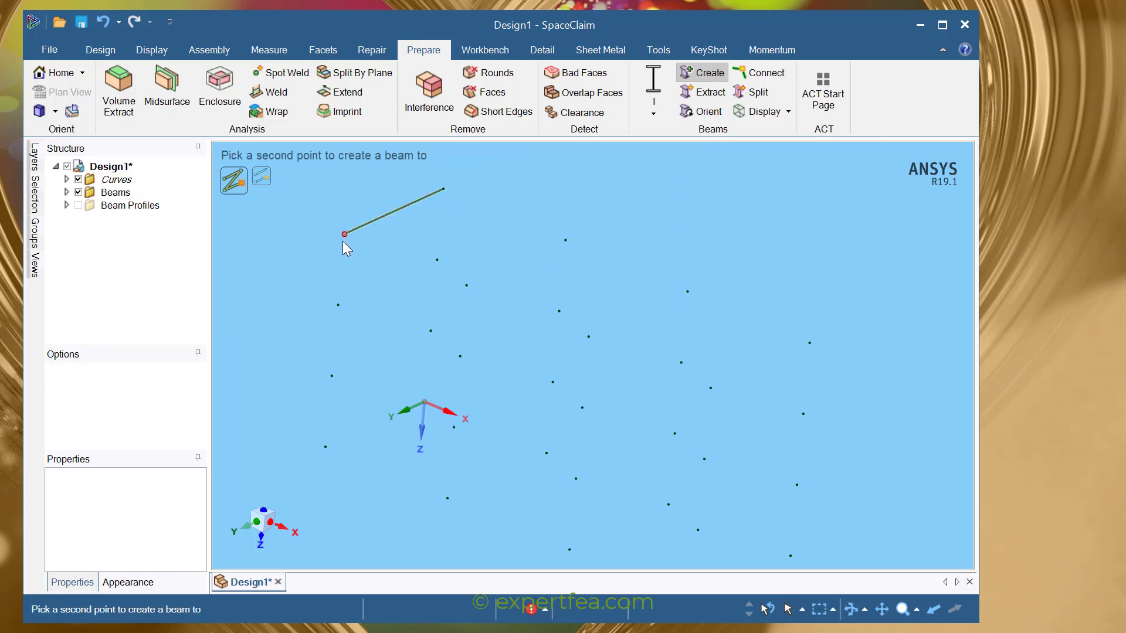
pyautogui.click(467, 286)
pyautogui.moveTo(603, 300); pyautogui.dragTo(600, 271, button='middle')
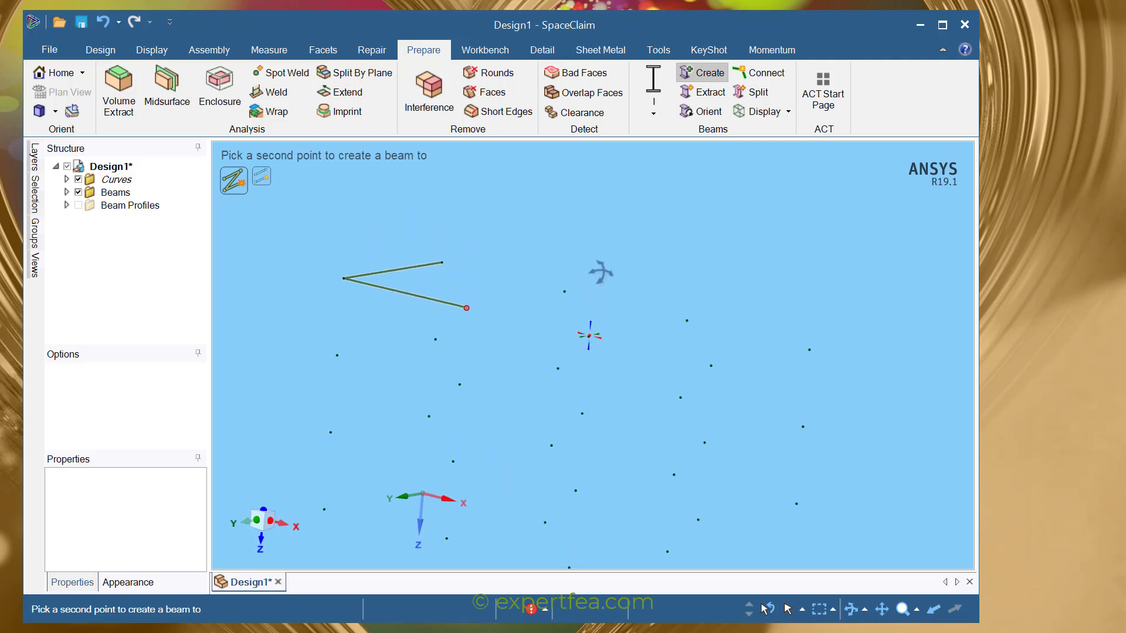
pyautogui.click(589, 337)
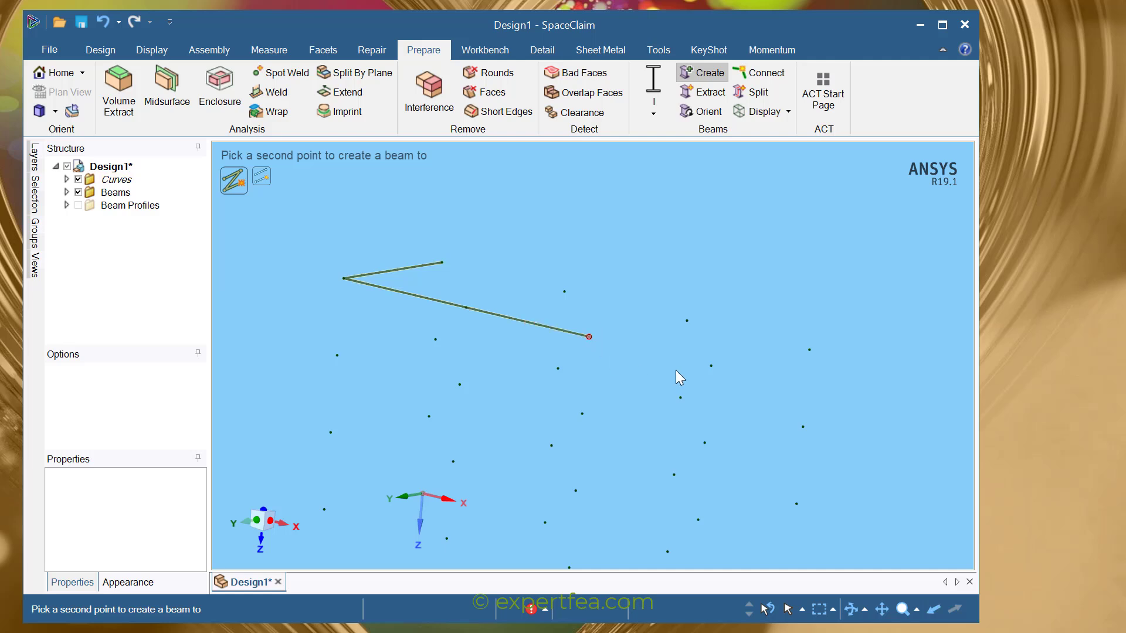
pyautogui.click(711, 366)
# Create the far-end cross beam and the three beams along the opposite long side, closing the top-level rectangle.
pyautogui.moveTo(762, 346)
pyautogui.mouseDown(button='middle')
pyautogui.moveTo(795, 332)
pyautogui.moveTo(824, 368)
pyautogui.mouseUp(button='middle')
pyautogui.click(809, 350)
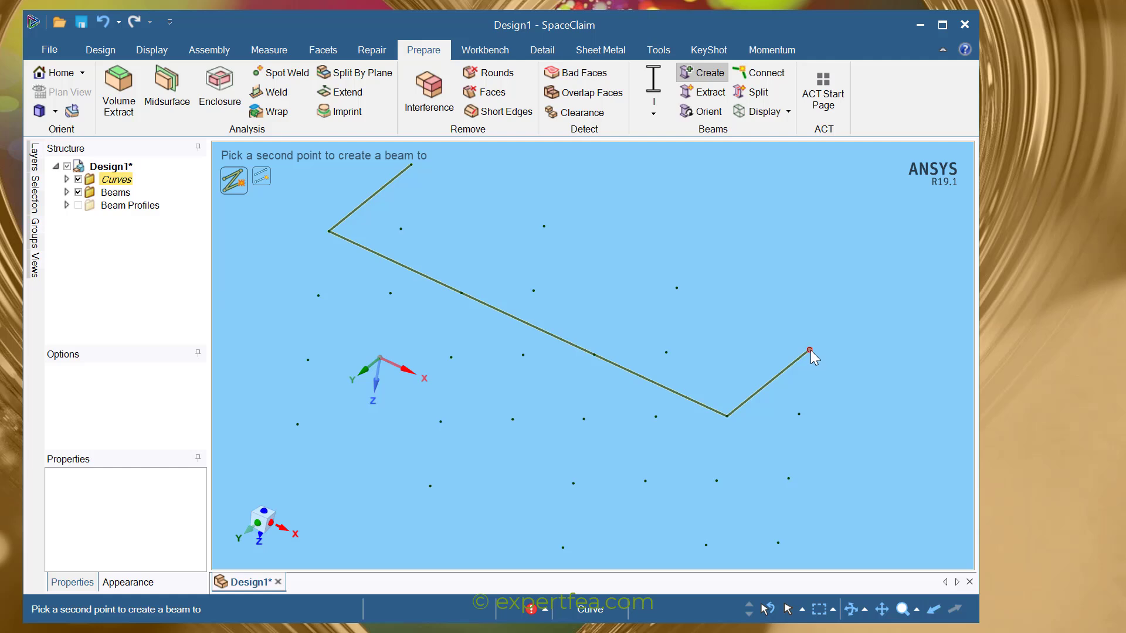
pyautogui.click(677, 288)
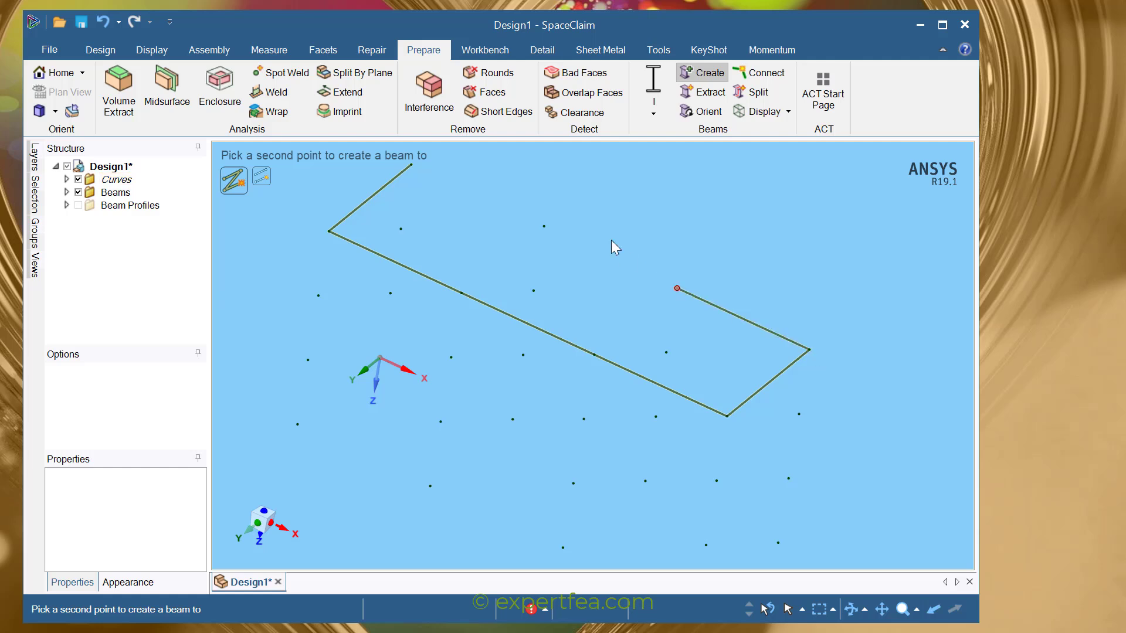
pyautogui.click(545, 227)
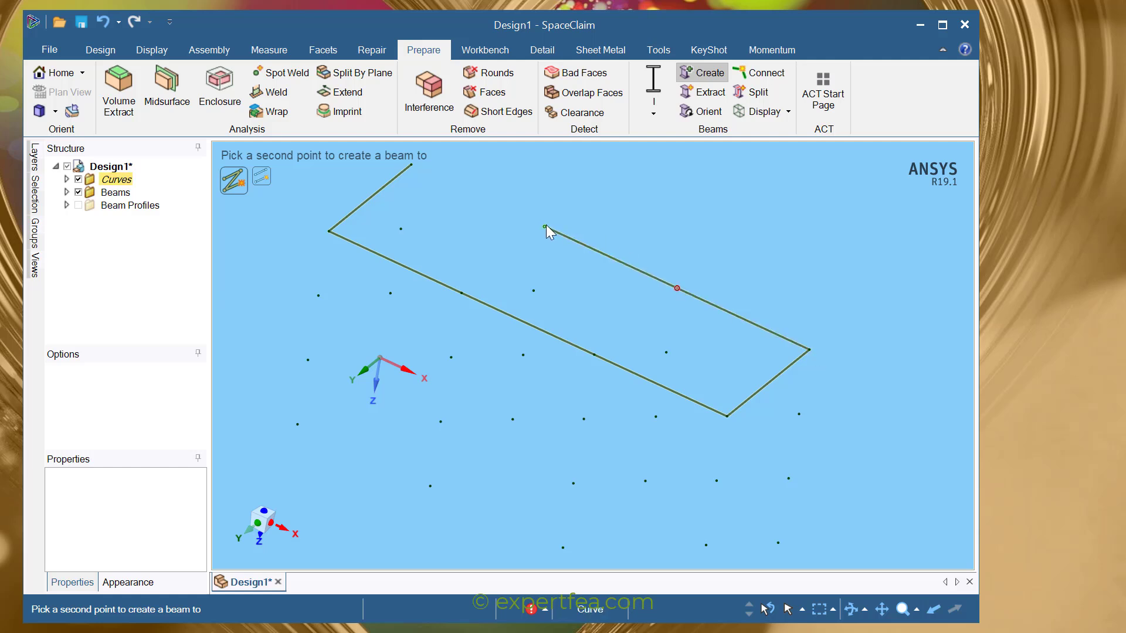
pyautogui.click(411, 164)
pyautogui.moveTo(676, 279); pyautogui.dragTo(730, 241, button='middle')
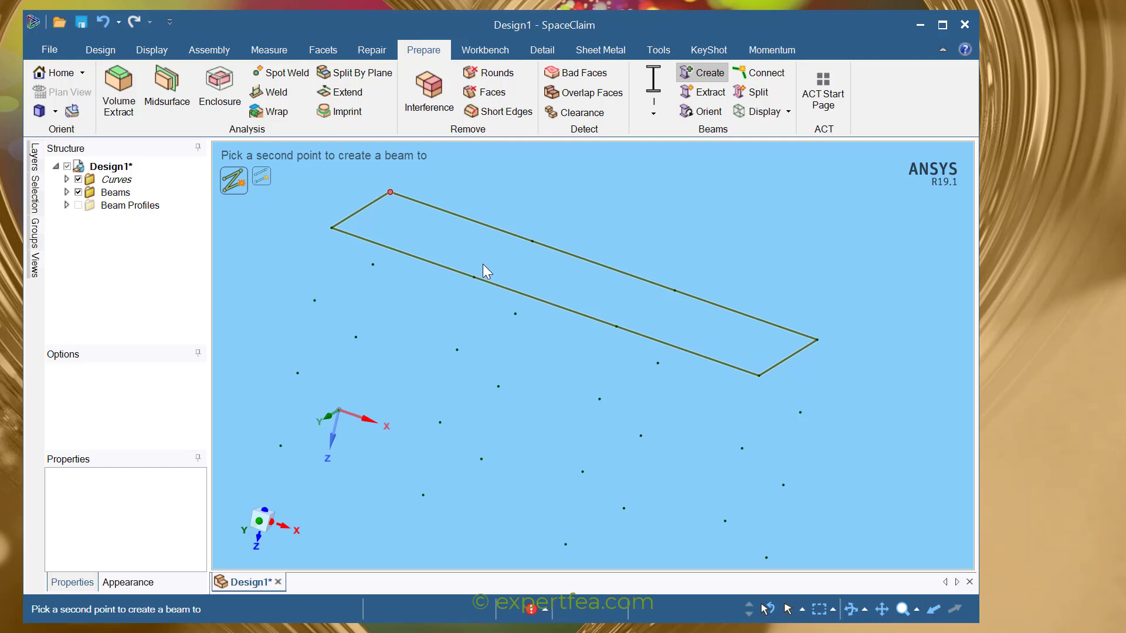
pyautogui.press('Escape')
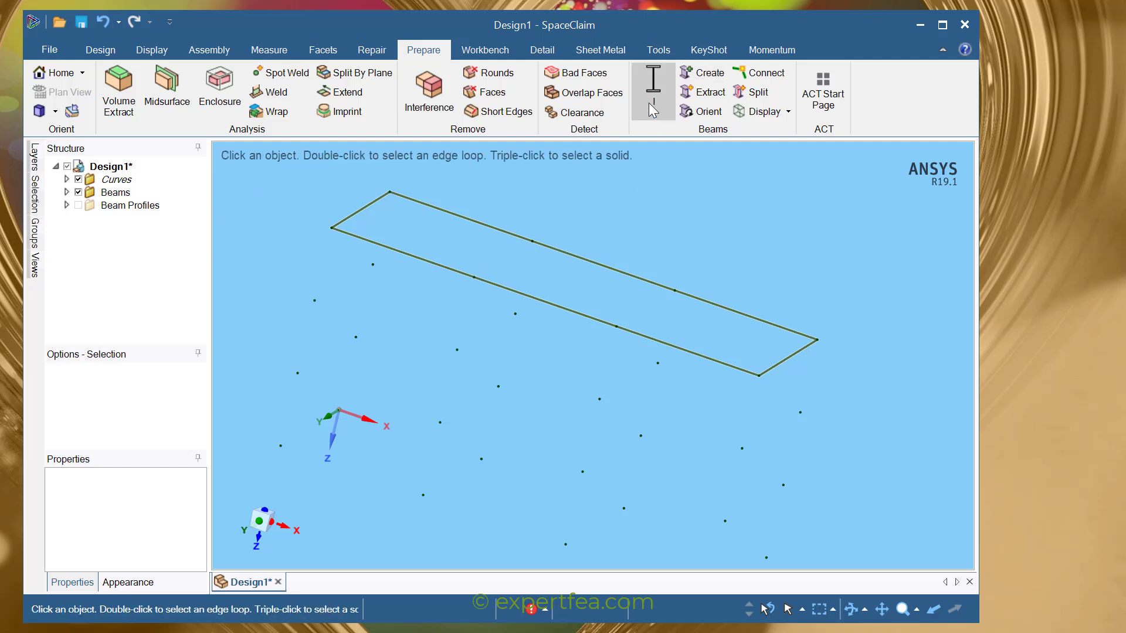
# Create two intermediate cross beams on the top level, joining the opposite inner points of both long sides.
pyautogui.click(705, 76)
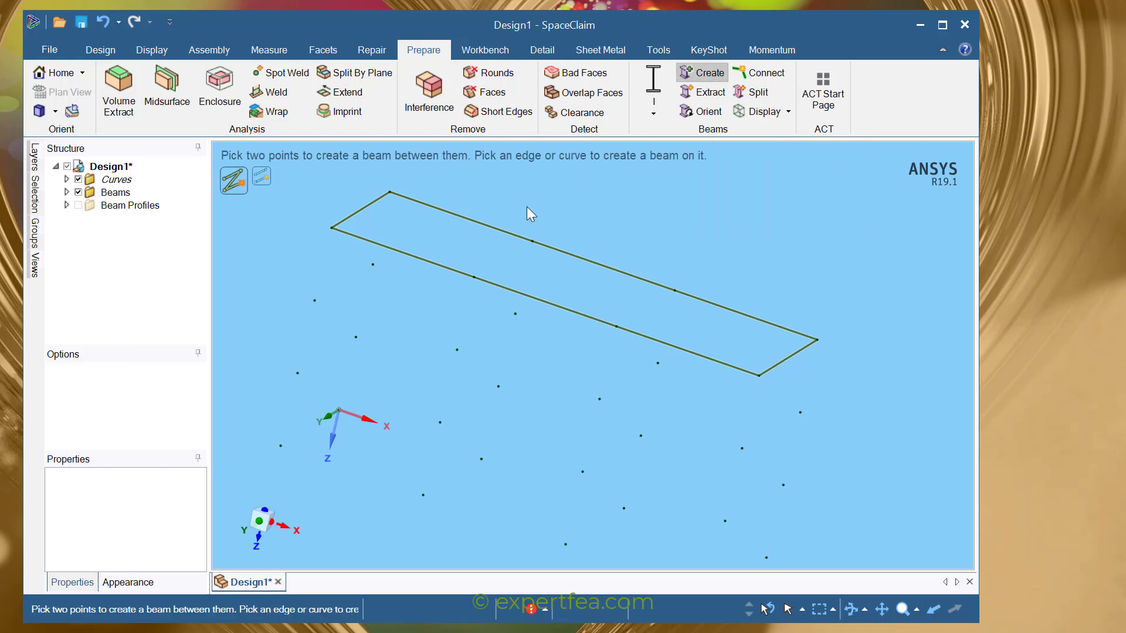
pyautogui.click(532, 241)
pyautogui.click(474, 277)
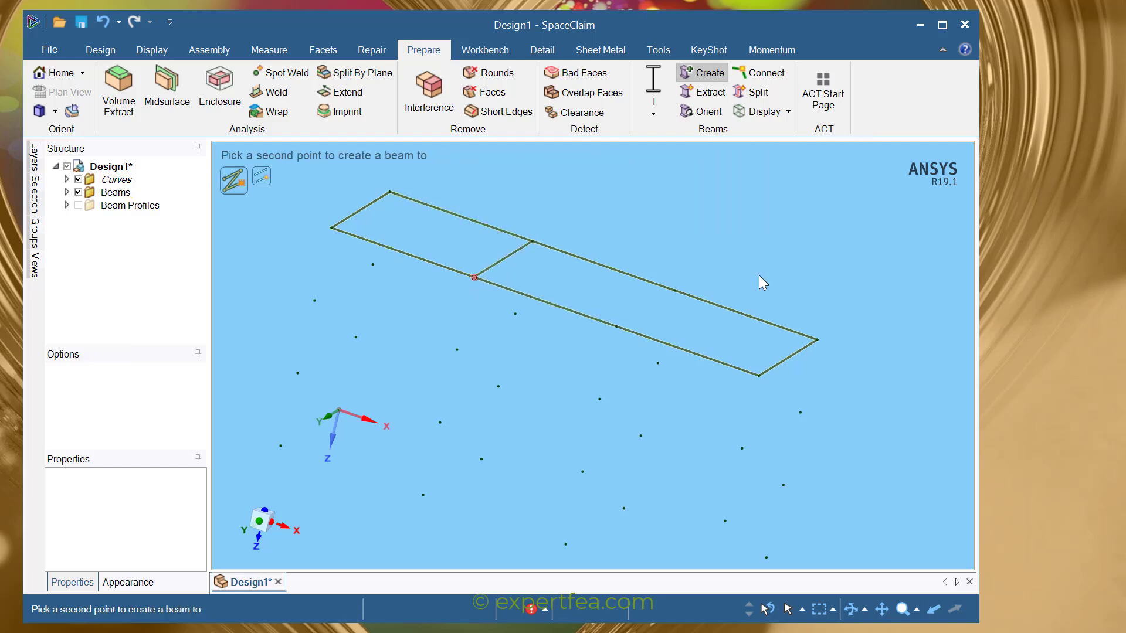
pyautogui.click(705, 72)
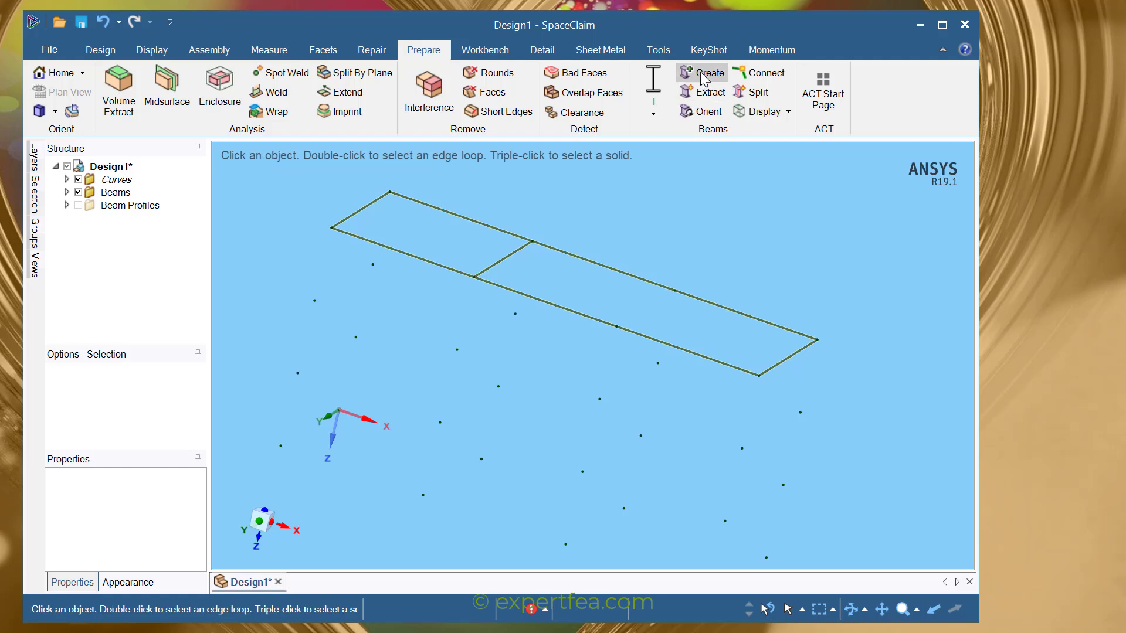
pyautogui.click(706, 73)
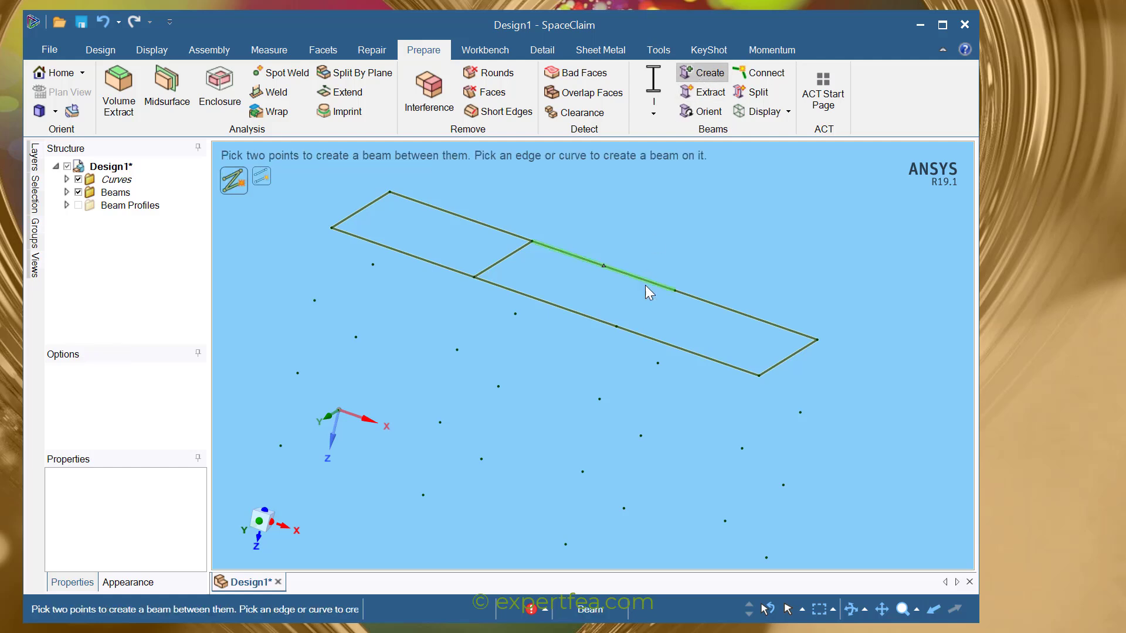
pyautogui.click(675, 290)
pyautogui.click(616, 326)
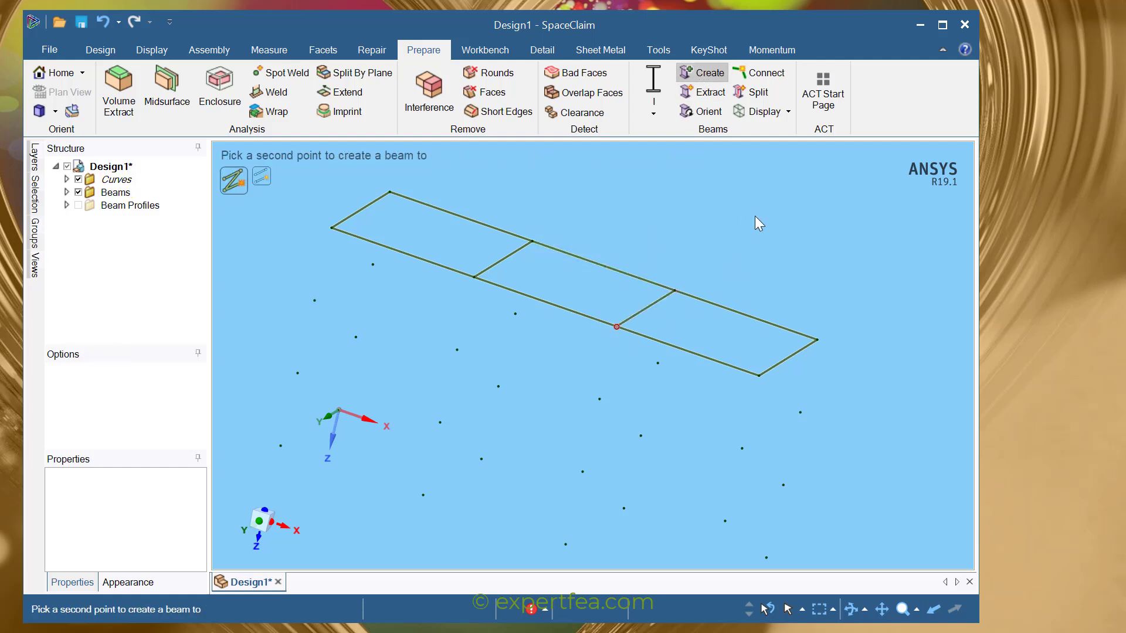
pyautogui.press('Escape')
# Create a column of three beams from the top level's far corner on the positive Y side down to the lowest point.
pyautogui.moveTo(741, 346)
pyautogui.mouseDown(button='middle')
pyautogui.moveTo(709, 346)
pyautogui.moveTo(774, 335)
pyautogui.moveTo(780, 317)
pyautogui.moveTo(766, 353)
pyautogui.mouseUp(button='middle')
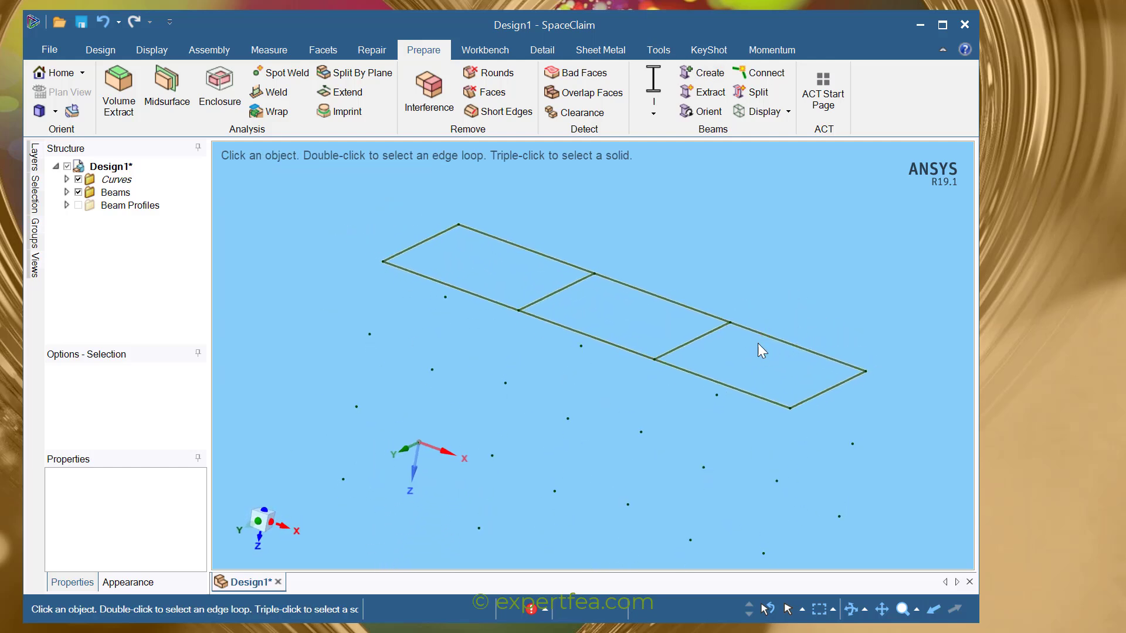
pyautogui.keyDown('ctrl'); pyautogui.moveTo(809, 397); pyautogui.dragTo(769, 307, button='middle'); pyautogui.keyUp('ctrl')
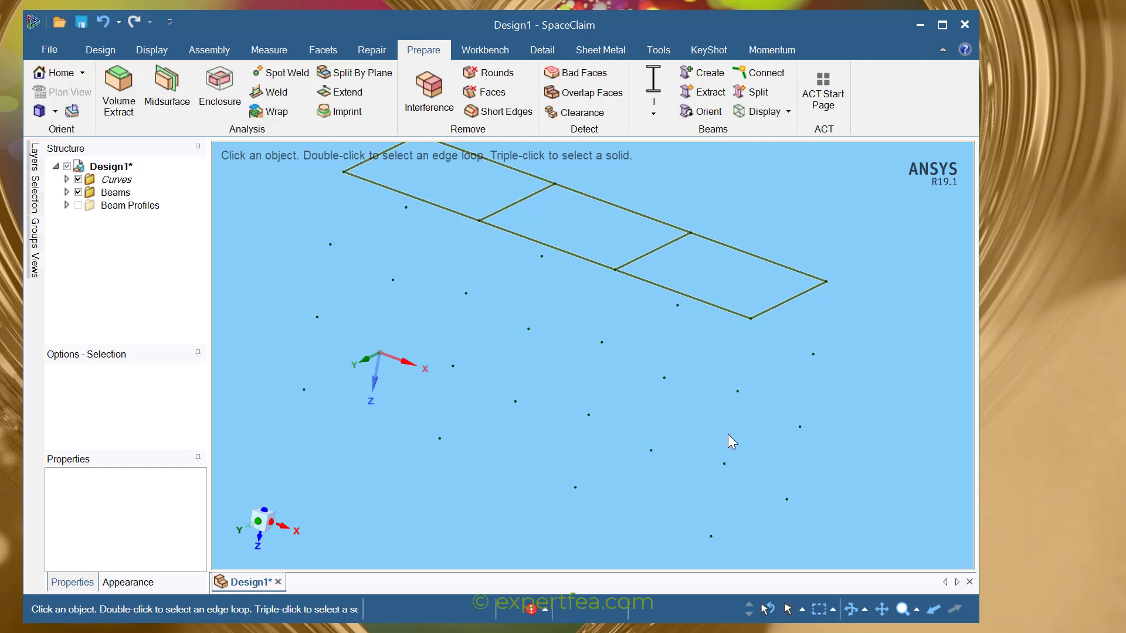
pyautogui.click(703, 73)
pyautogui.click(750, 320)
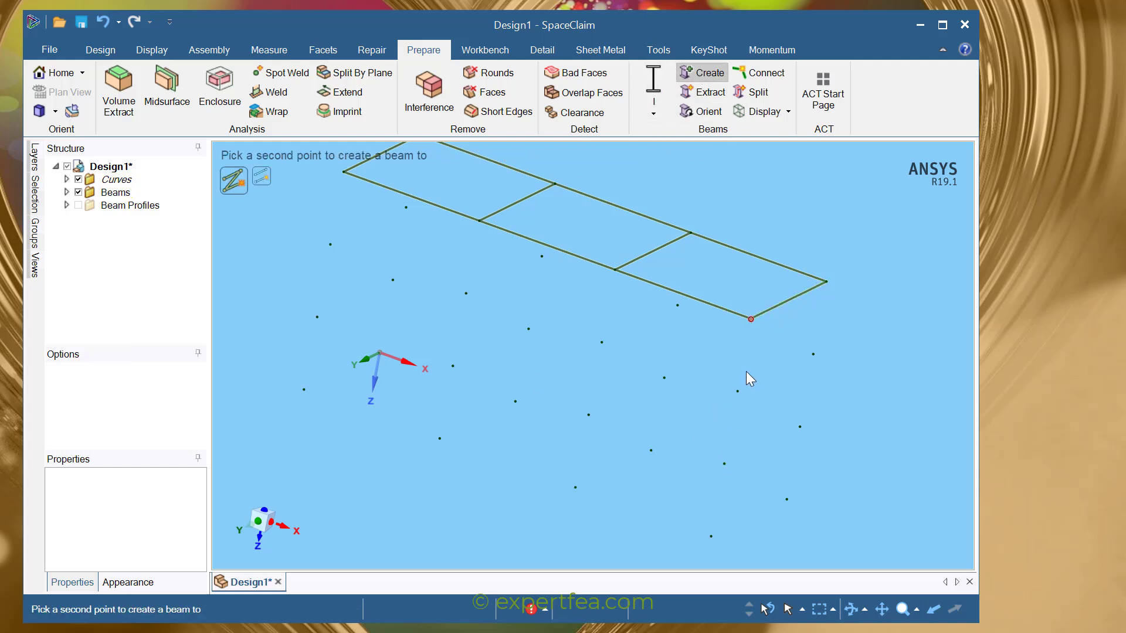
pyautogui.click(737, 392)
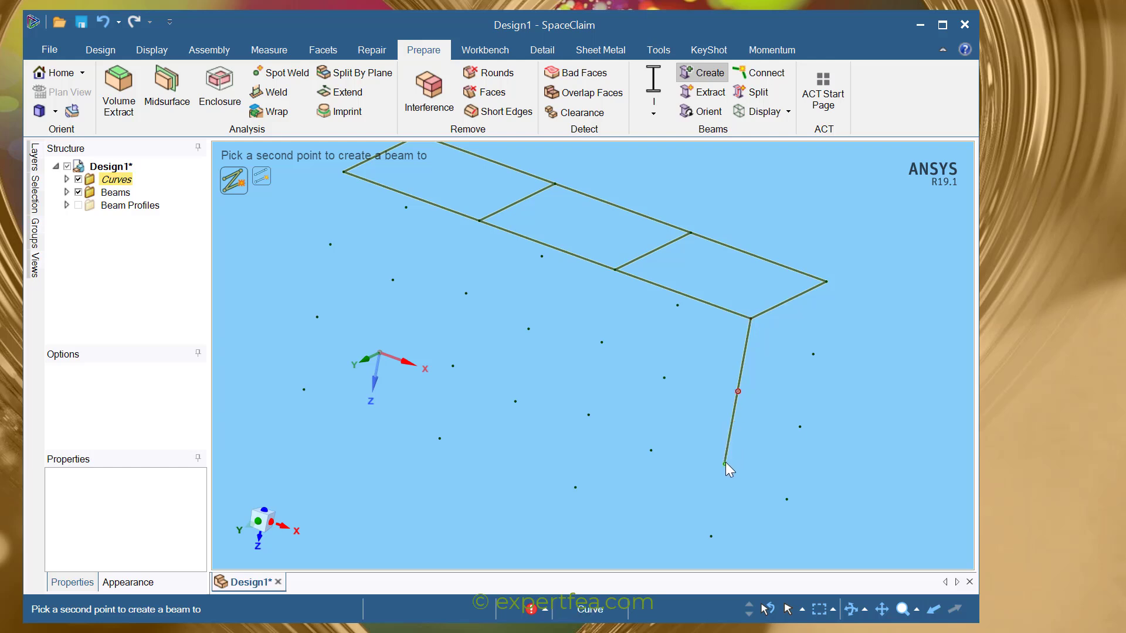
pyautogui.click(725, 463)
pyautogui.click(711, 538)
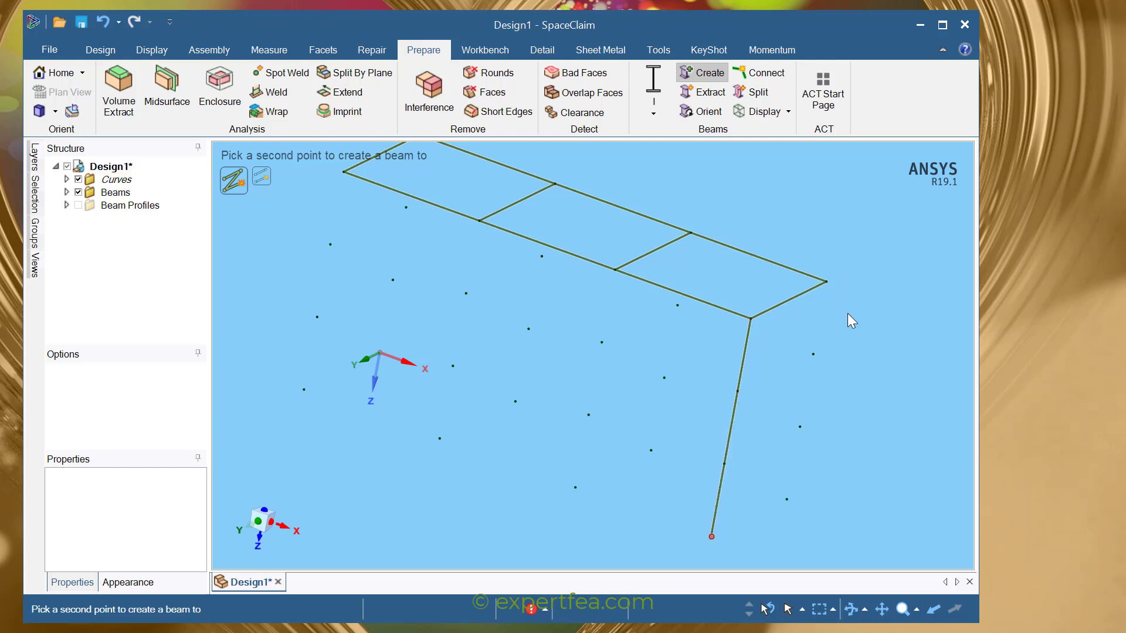
# Create a column of three beams from the top level's far corner on the Y-origin side down to the lowest point.
pyautogui.press('Escape')
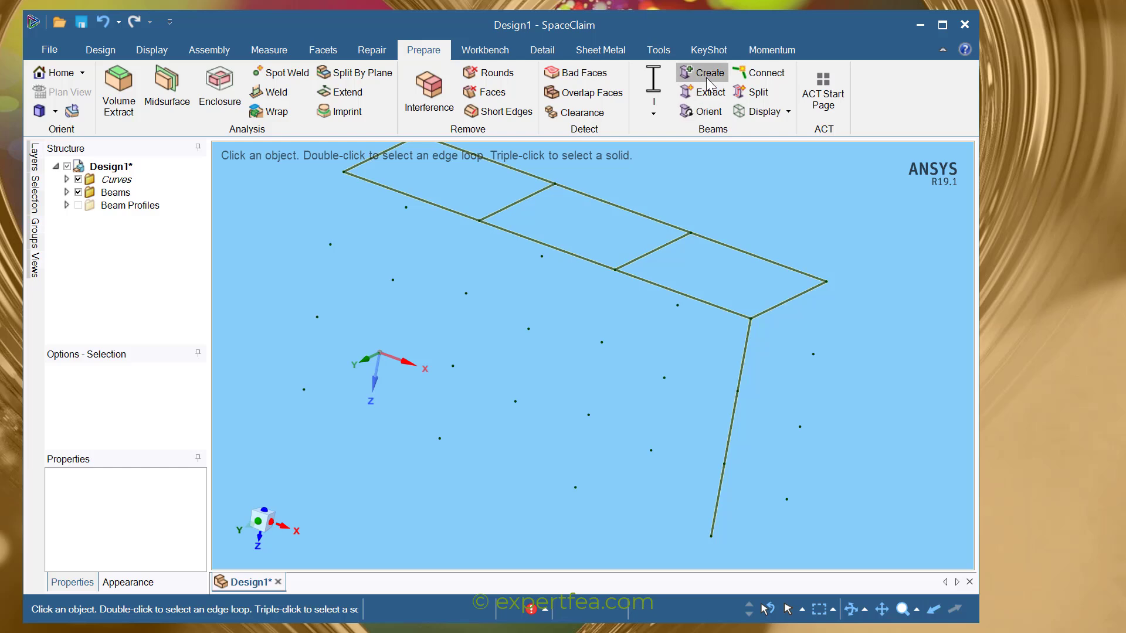
pyautogui.click(711, 75)
pyautogui.click(827, 282)
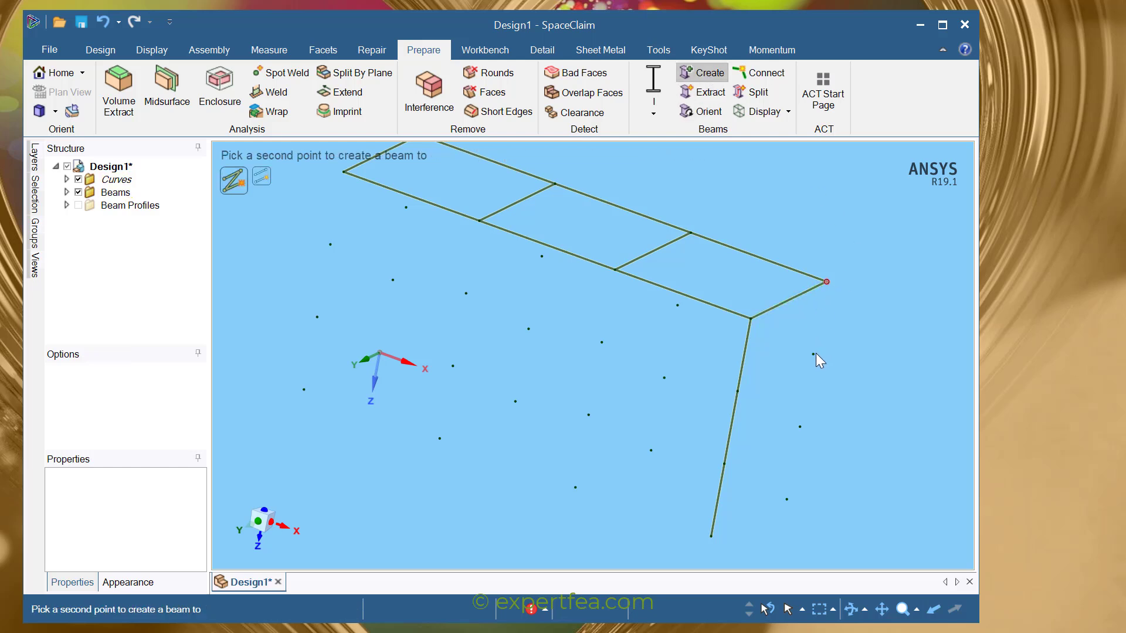
pyautogui.click(815, 353)
pyautogui.click(800, 426)
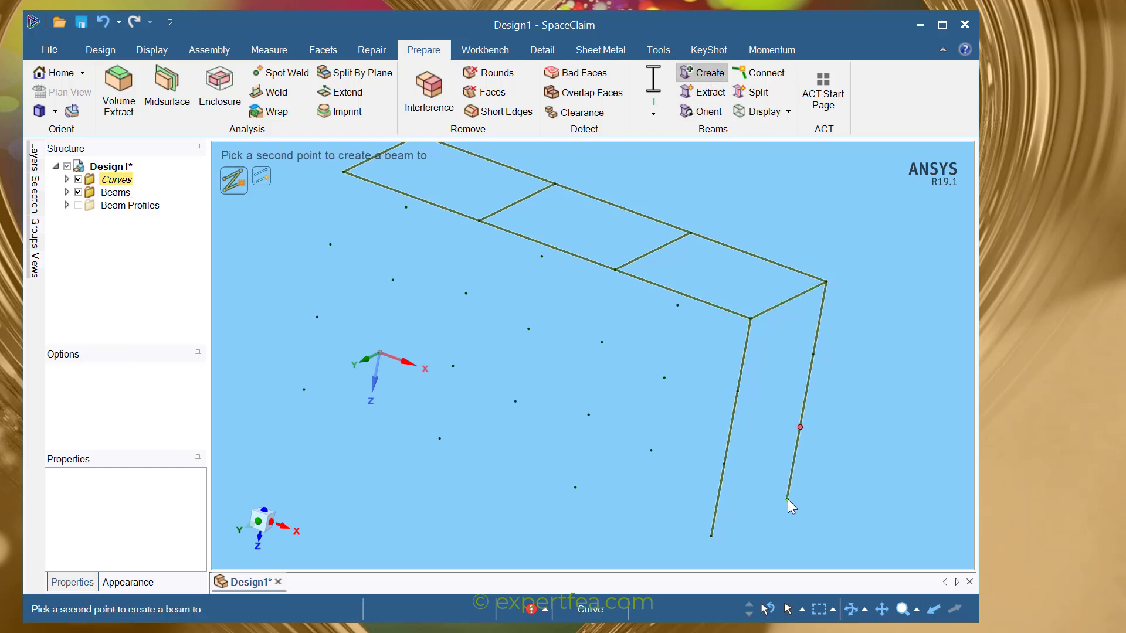
pyautogui.click(787, 500)
pyautogui.press('Escape')
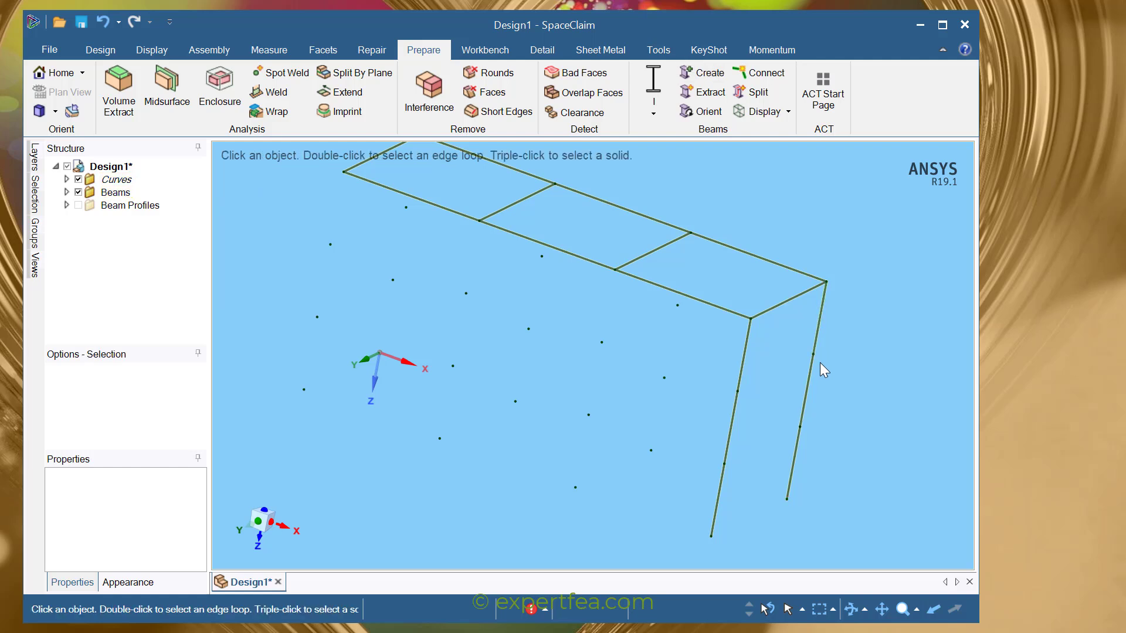
# Create a cross beam joining the two far-end columns at their lower intermediate points.
pyautogui.click(706, 73)
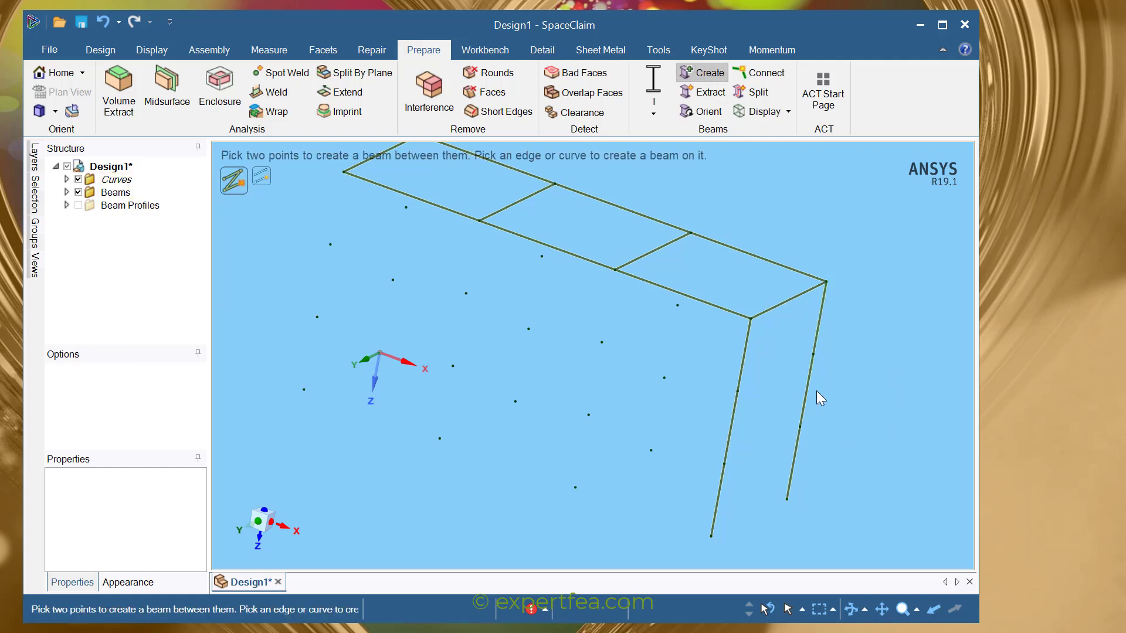
pyautogui.click(799, 427)
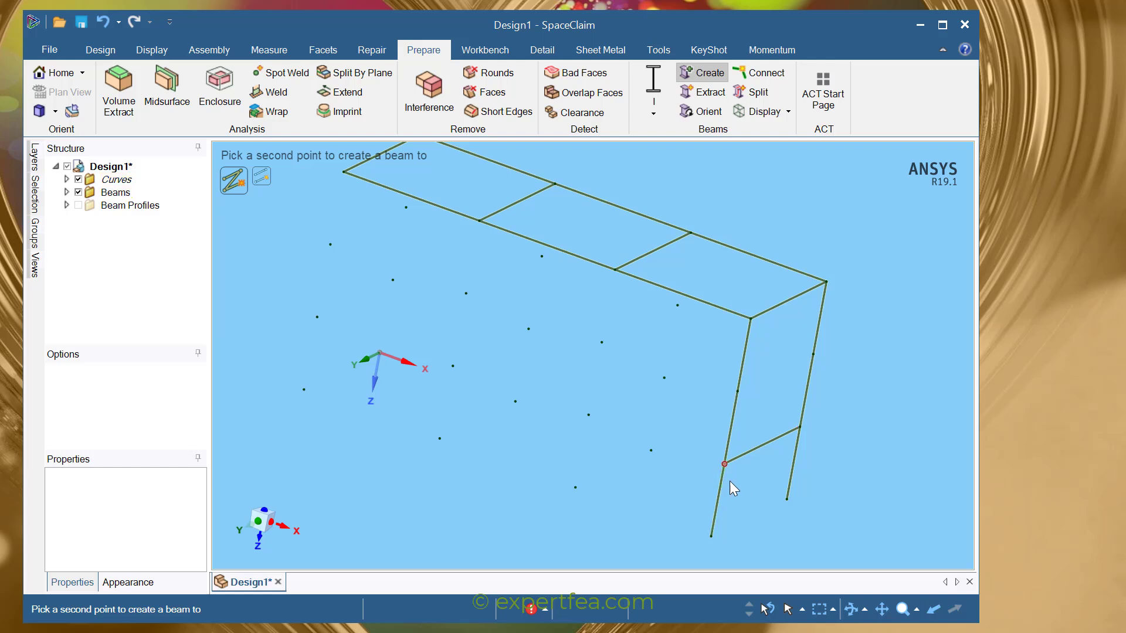
pyautogui.press('Escape')
# Create a column of three beams from the top level's X-origin corner on the Y-origin side down to the coordinate origin.
pyautogui.moveTo(589, 415); pyautogui.dragTo(696, 458, button='middle')
pyautogui.keyDown('ctrl'); pyautogui.moveTo(508, 379); pyautogui.dragTo(670, 432, button='middle'); pyautogui.keyUp('ctrl')
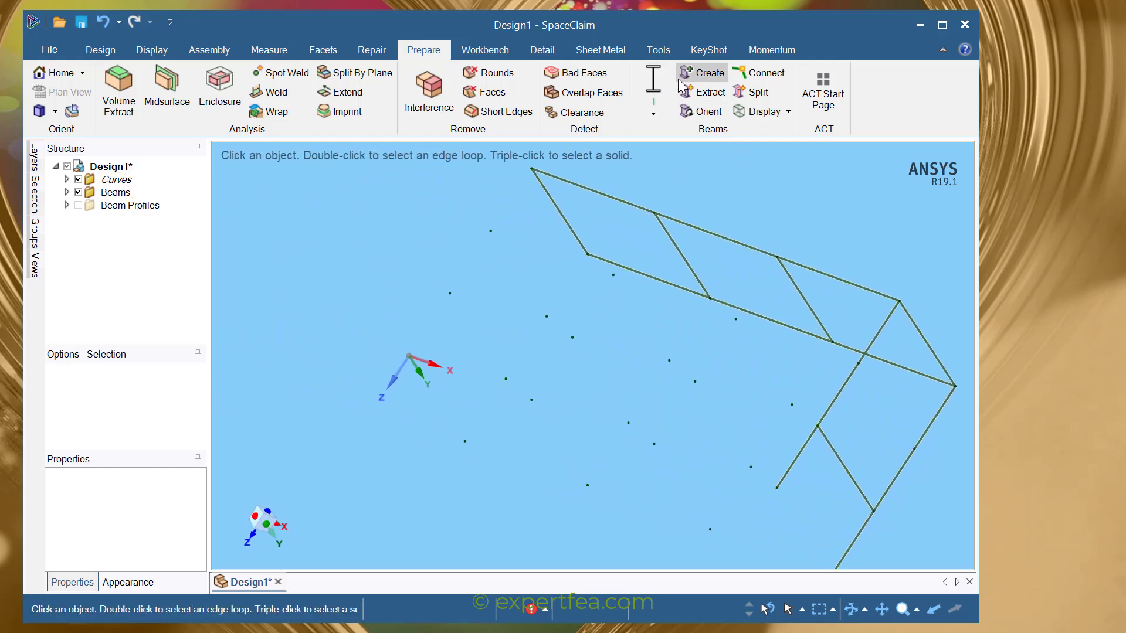
pyautogui.click(702, 74)
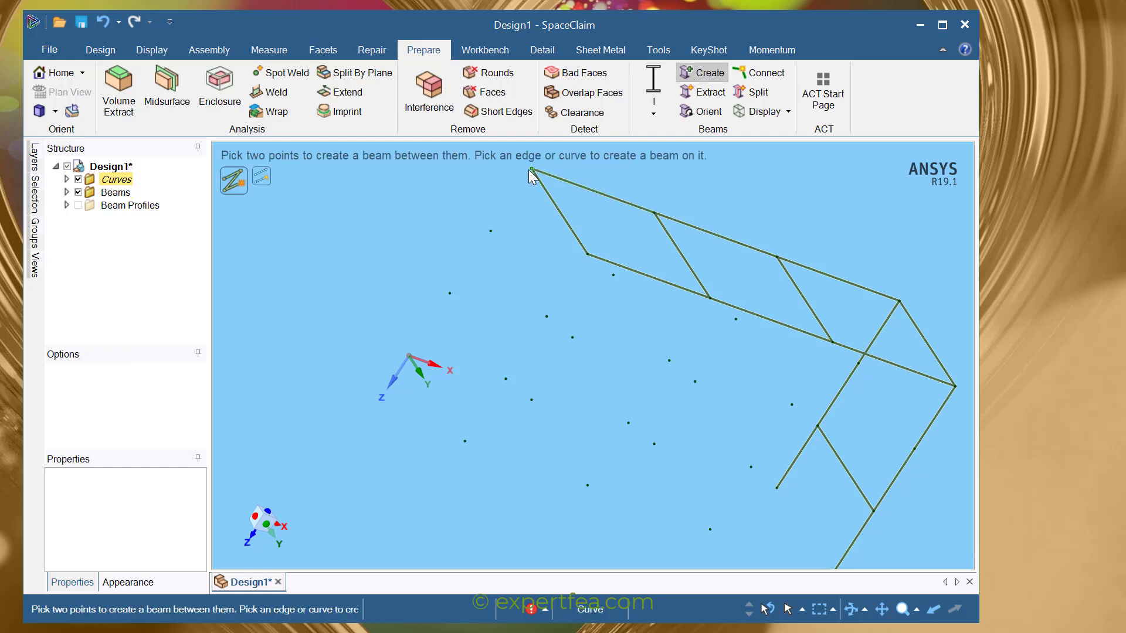
pyautogui.click(531, 169)
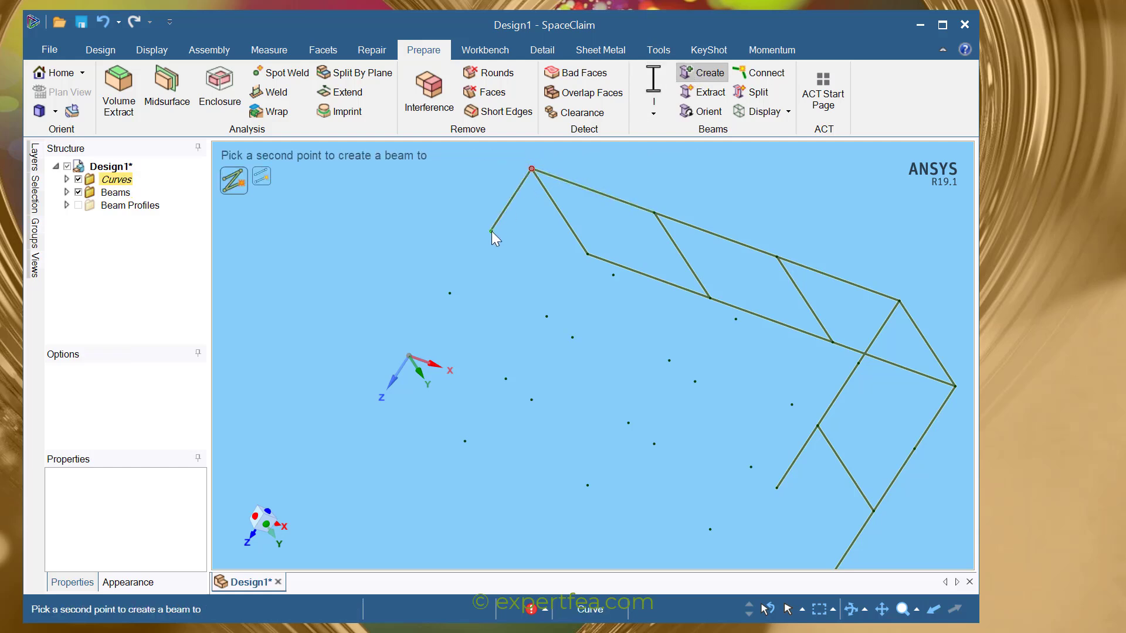
pyautogui.click(450, 294)
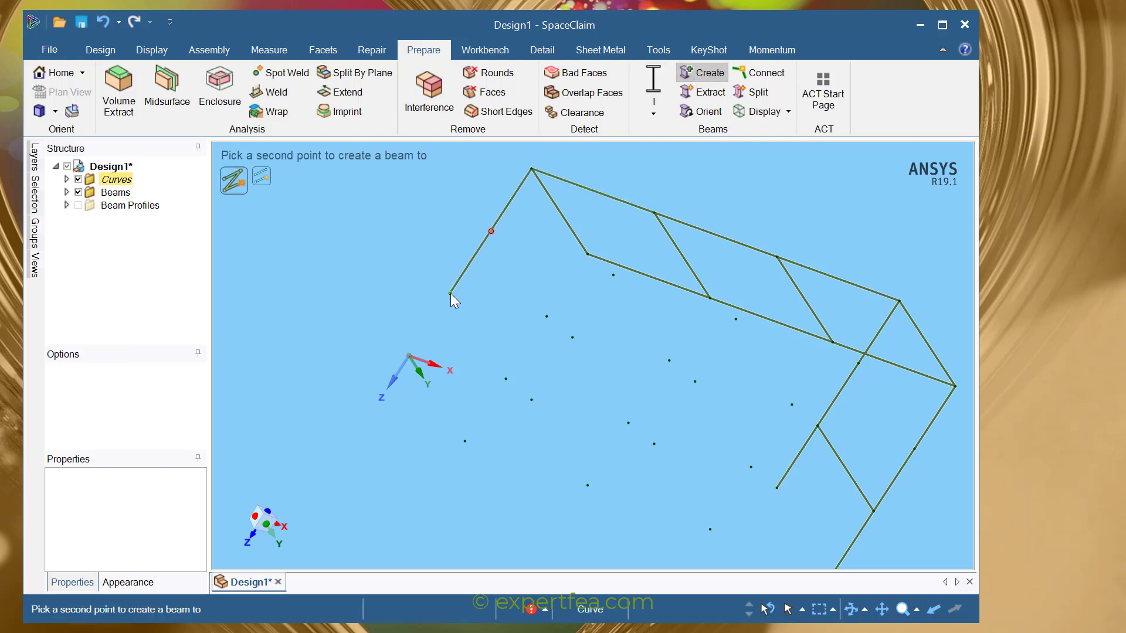
pyautogui.click(409, 356)
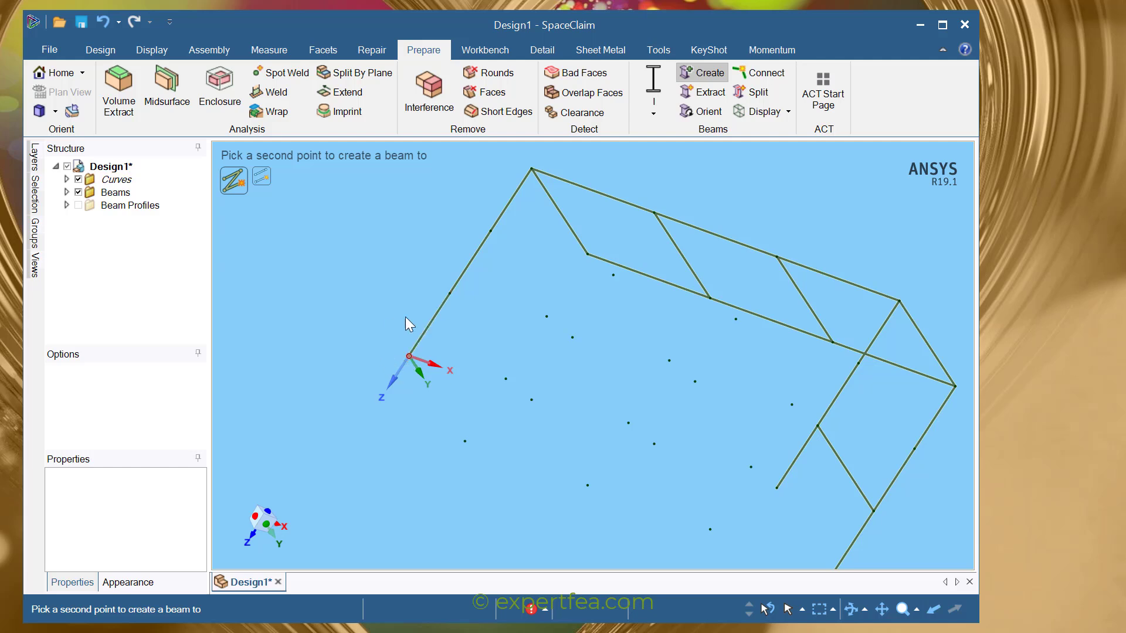
pyautogui.moveTo(406, 317); pyautogui.dragTo(393, 293, button='middle')
pyautogui.press('Escape')
# Create a column of three beams from the top level's X-origin corner on the positive Y side down to the lowest point.
pyautogui.click(703, 79)
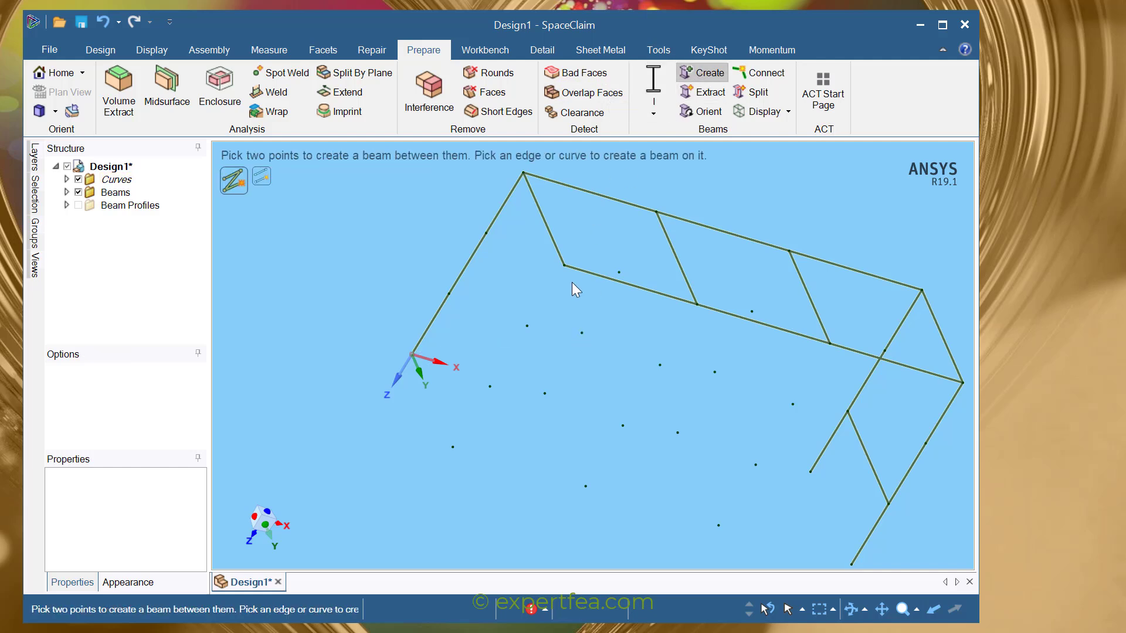
pyautogui.click(563, 266)
pyautogui.click(527, 326)
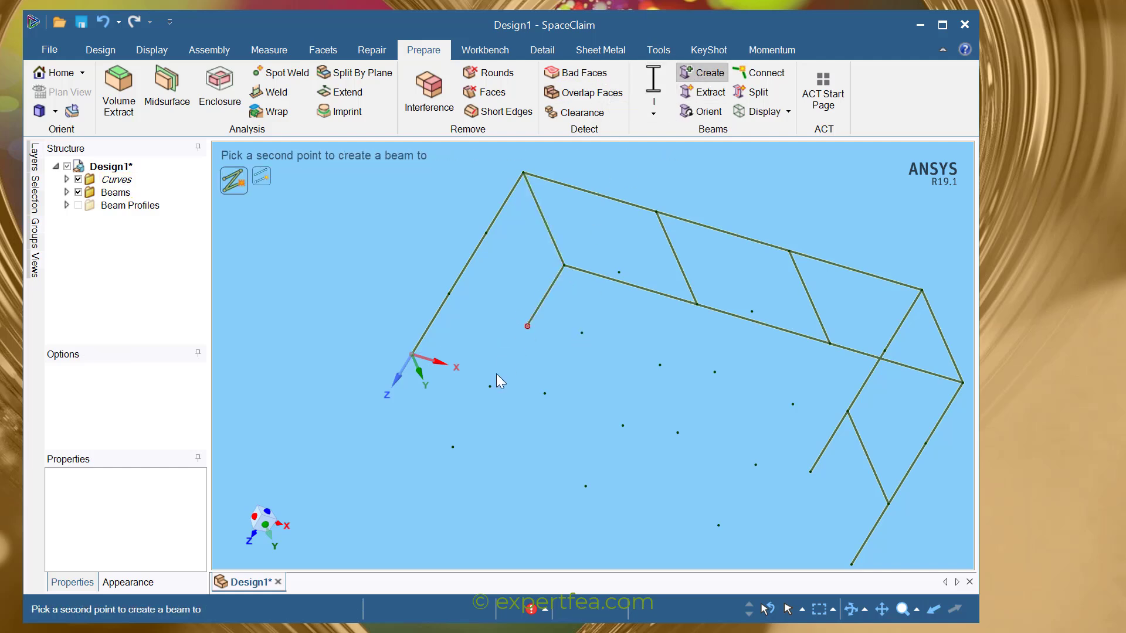
pyautogui.click(453, 447)
pyautogui.press('Escape')
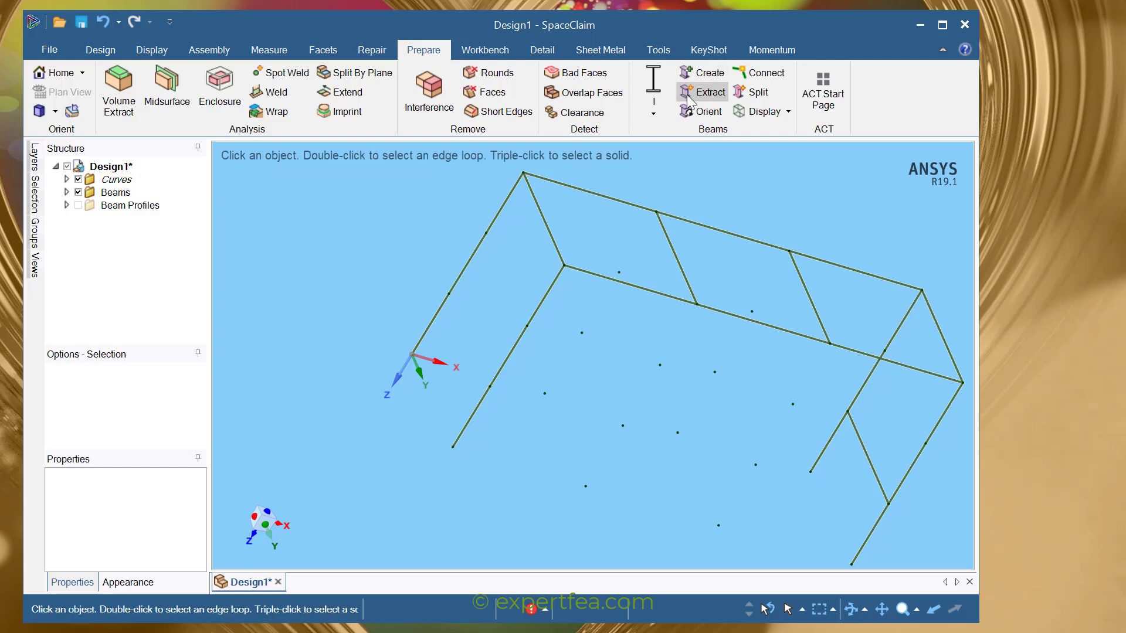
# Create a cross beam joining the two X-origin-end columns at their lower intermediate points.
pyautogui.click(703, 73)
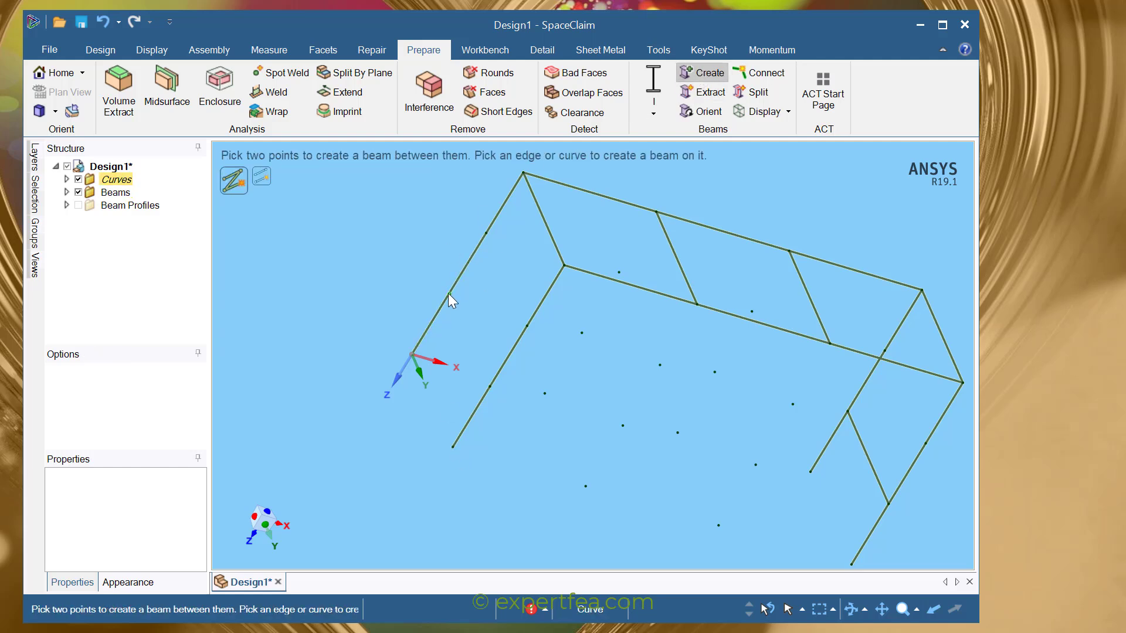
pyautogui.click(449, 293)
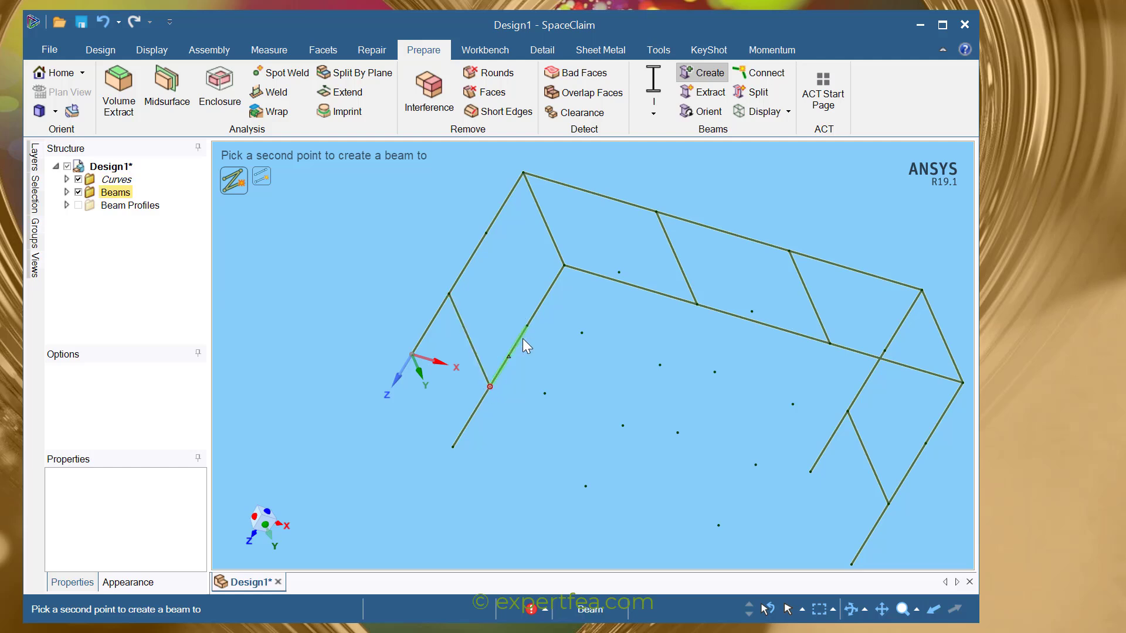
pyautogui.moveTo(705, 343)
pyautogui.keyDown('shift'); pyautogui.mouseDown(button='middle')
pyautogui.moveTo(648, 331)
pyautogui.moveTo(704, 296)
pyautogui.moveTo(716, 306)
pyautogui.moveTo(656, 292)
pyautogui.moveTo(698, 300)
pyautogui.moveTo(690, 311)
pyautogui.mouseUp(button='middle'); pyautogui.keyUp('shift')
pyautogui.moveTo(748, 395)
pyautogui.keyDown('shift'); pyautogui.mouseDown(button='middle')
pyautogui.moveTo(702, 340)
pyautogui.moveTo(636, 352)
pyautogui.moveTo(643, 364)
pyautogui.moveTo(629, 254)
pyautogui.mouseUp(button='middle'); pyautogui.keyUp('shift')
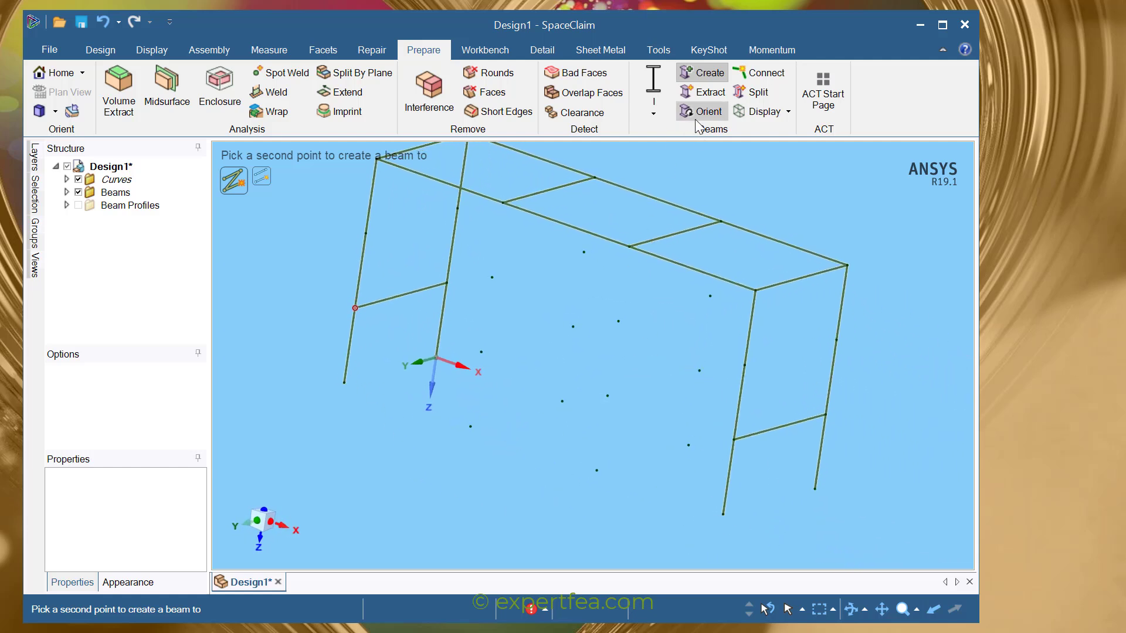
pyautogui.press('Escape')
# Create two crossing diagonal beams at the far end, from each top corner to the opposite column's lower intermediate point.
pyautogui.click(702, 73)
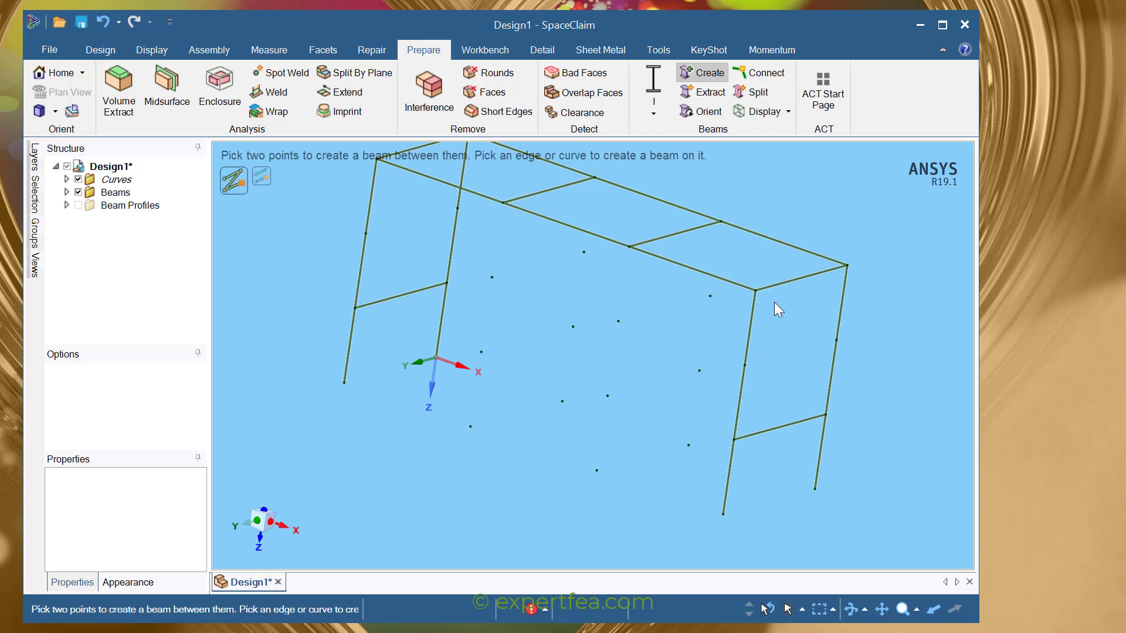
pyautogui.click(755, 290)
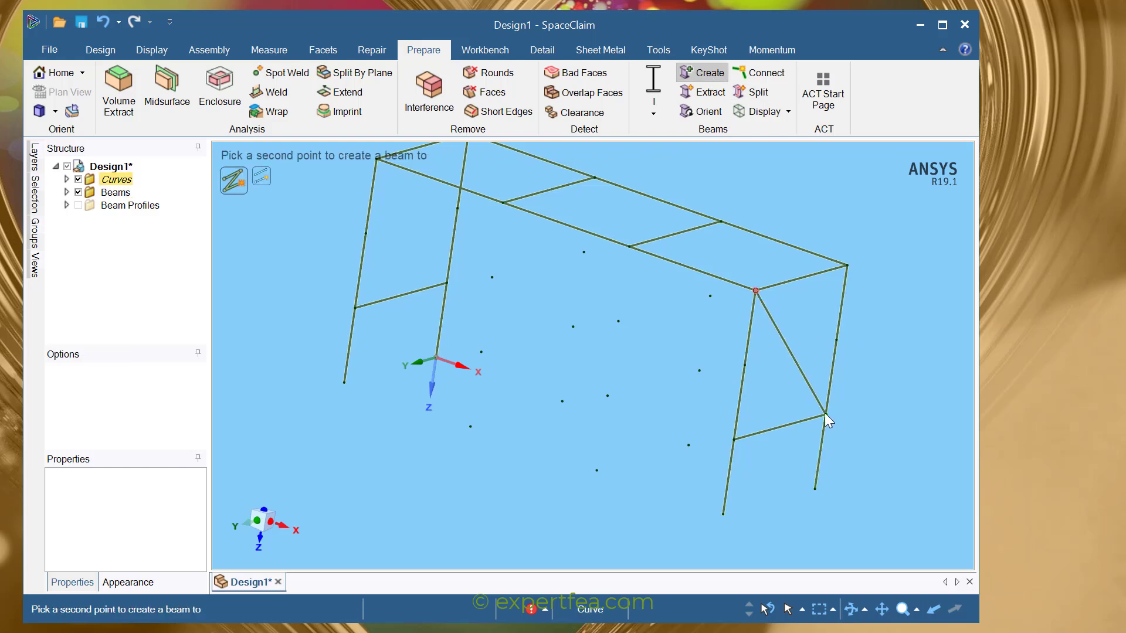
pyautogui.click(825, 414)
pyautogui.press('Escape')
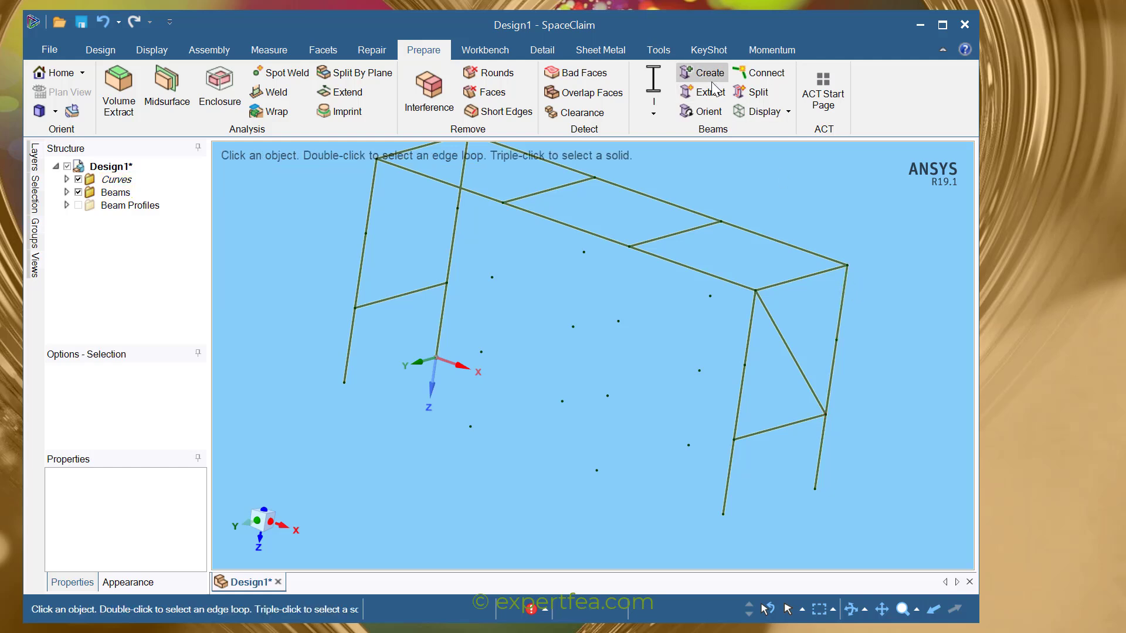
pyautogui.click(847, 266)
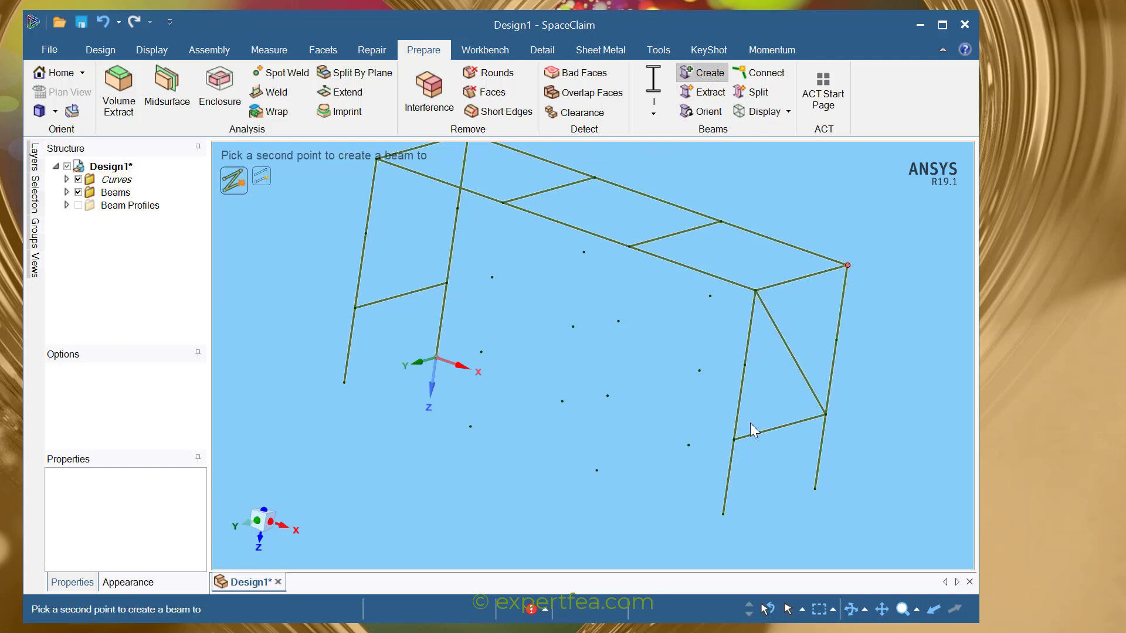
pyautogui.click(734, 438)
pyautogui.moveTo(460, 363); pyautogui.dragTo(562, 397, button='middle')
pyautogui.press('Escape')
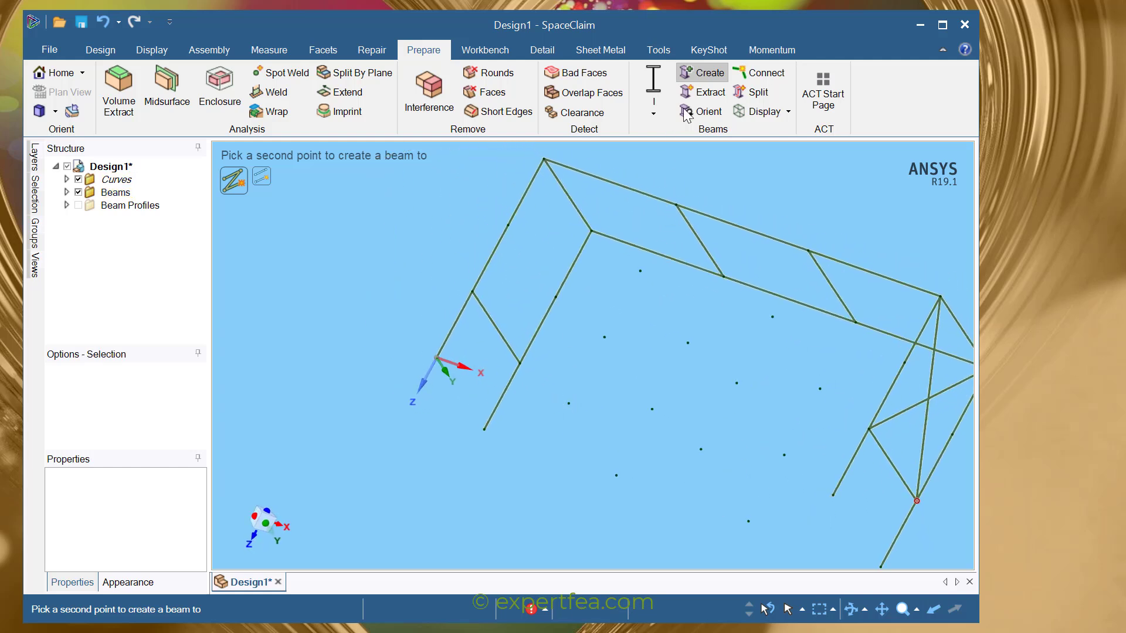
# Create two crossing diagonal beams at the X-origin end, from each top corner to the opposite column's lower intermediate point.
pyautogui.click(699, 74)
pyautogui.click(543, 160)
pyautogui.click(520, 362)
pyautogui.press('Escape')
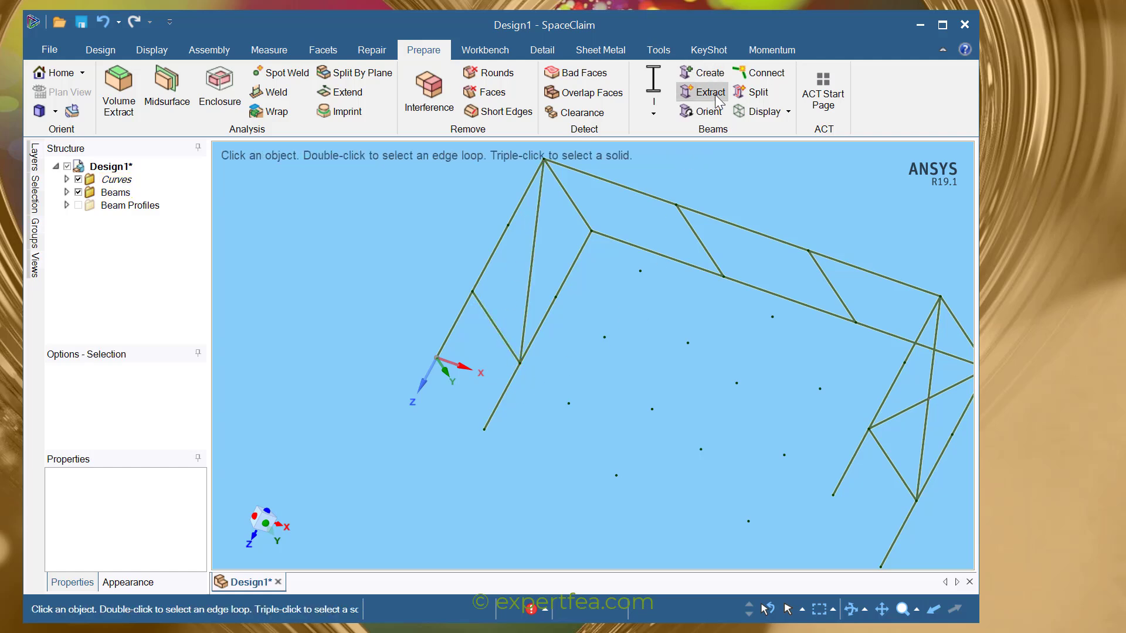
pyautogui.click(702, 72)
pyautogui.click(592, 232)
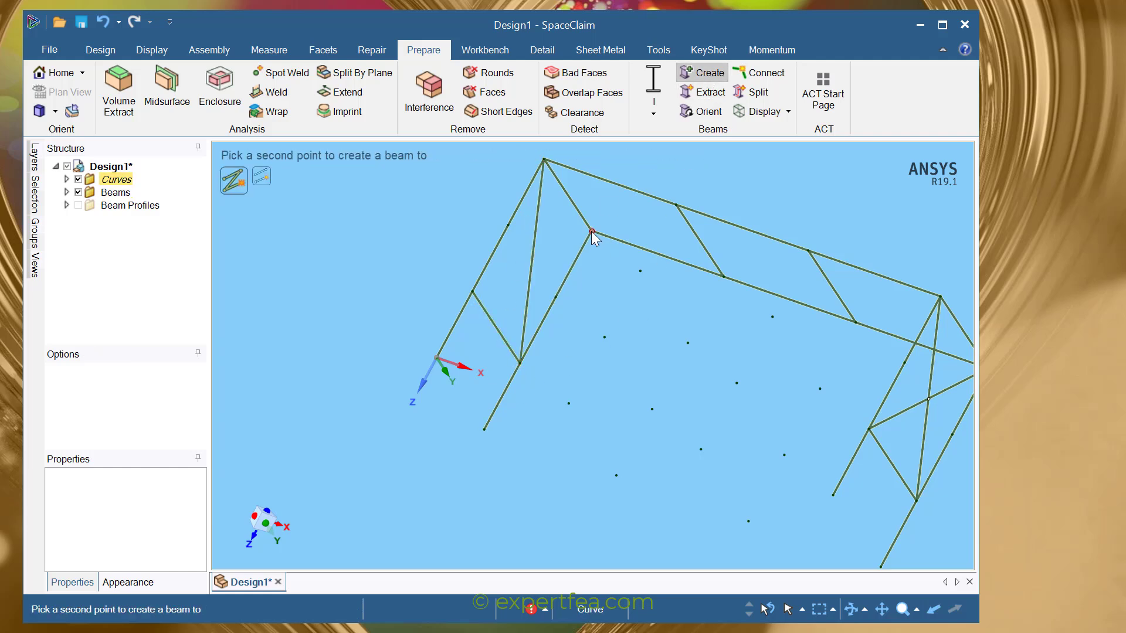
pyautogui.click(472, 291)
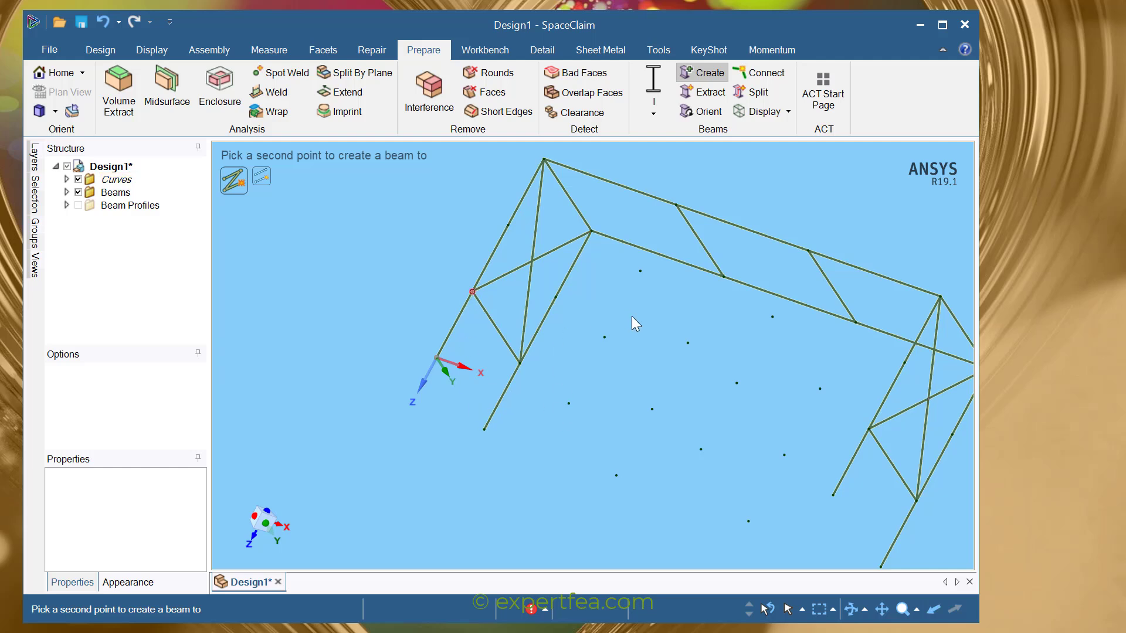
pyautogui.press('Escape')
# Create a three-beam column on the positive Y side from the top level's inner point nearer the far end down to the lowest point.
pyautogui.moveTo(690, 374); pyautogui.dragTo(666, 368, button='middle')
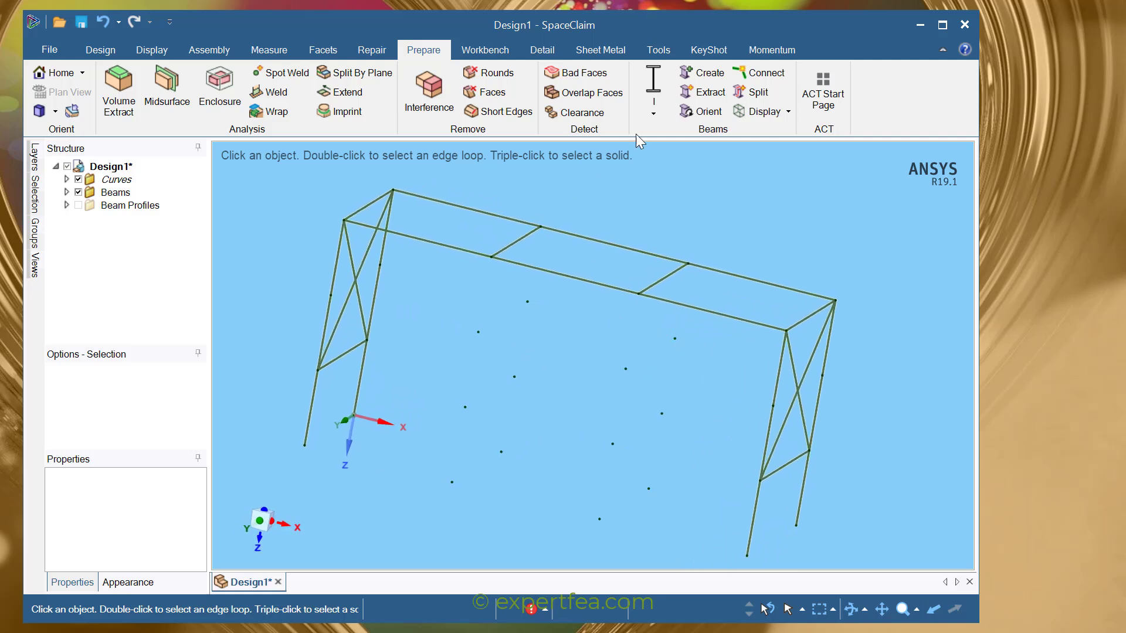
pyautogui.click(702, 73)
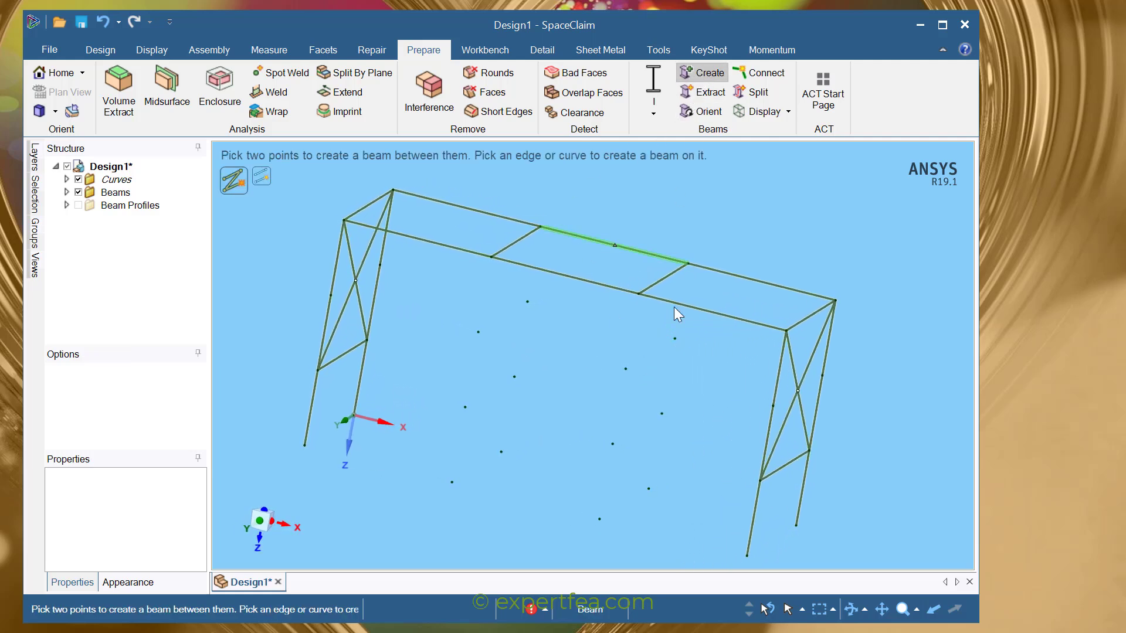
pyautogui.click(639, 294)
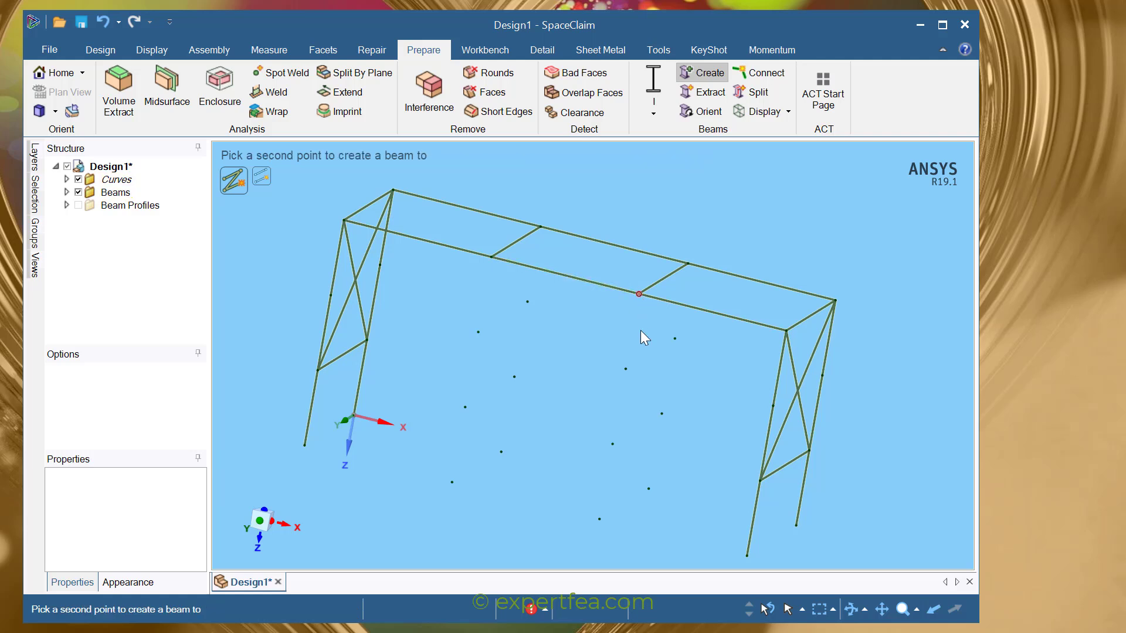
pyautogui.click(613, 445)
pyautogui.click(599, 519)
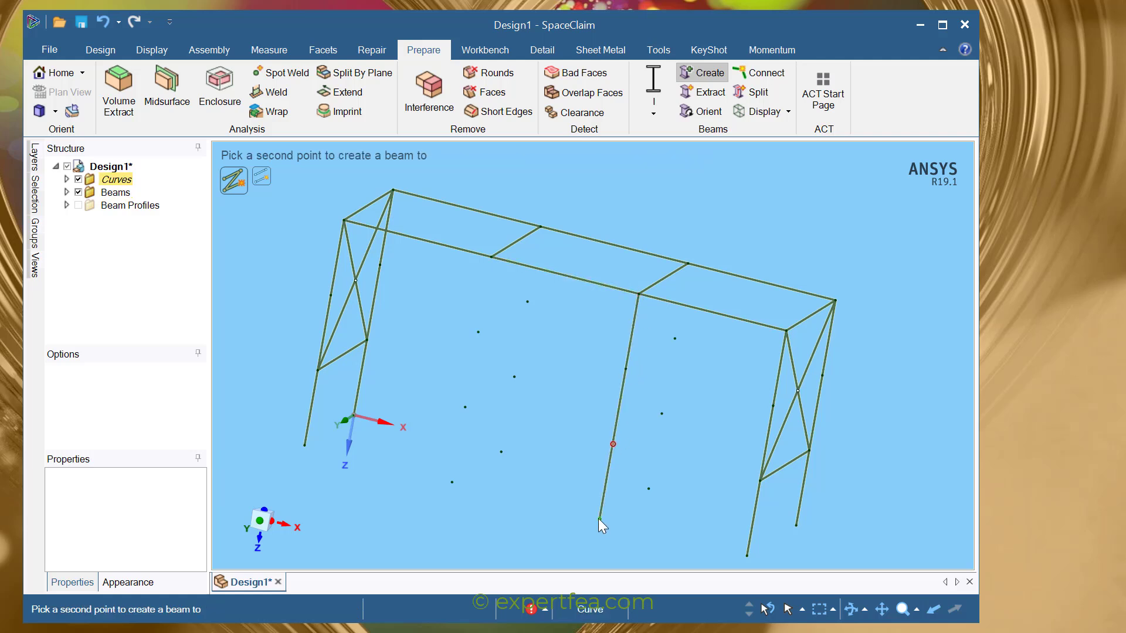
pyautogui.press('Escape')
# Create a three-beam column on the positive Y side from the top level's inner point nearer the X origin down to the lowest point.
pyautogui.click(701, 72)
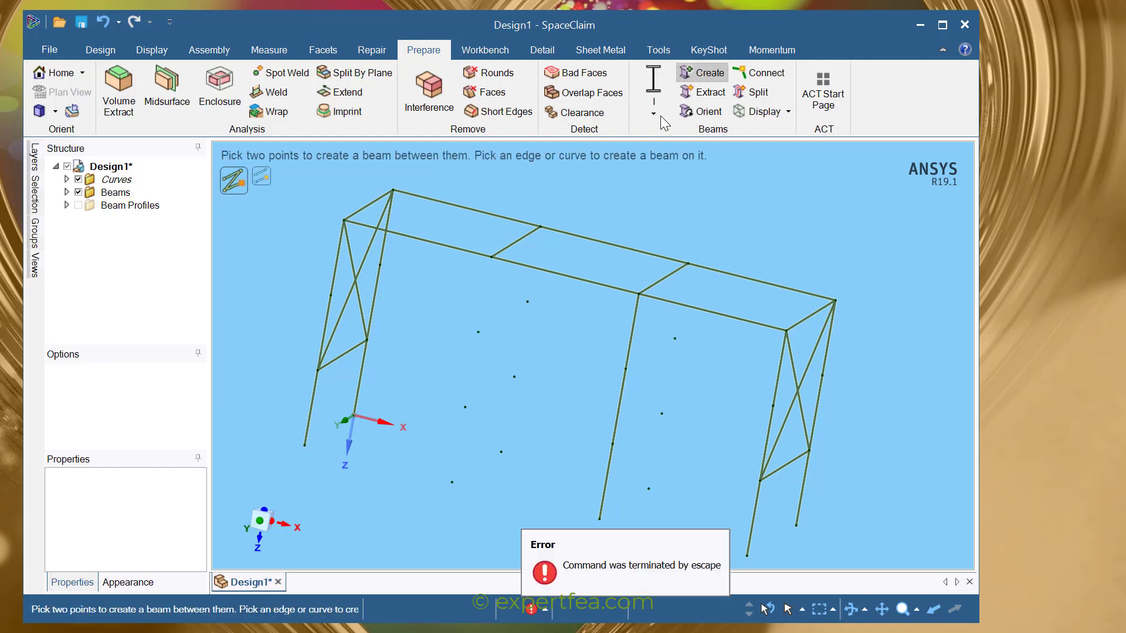
pyautogui.moveTo(540, 307); pyautogui.dragTo(588, 359, button='middle')
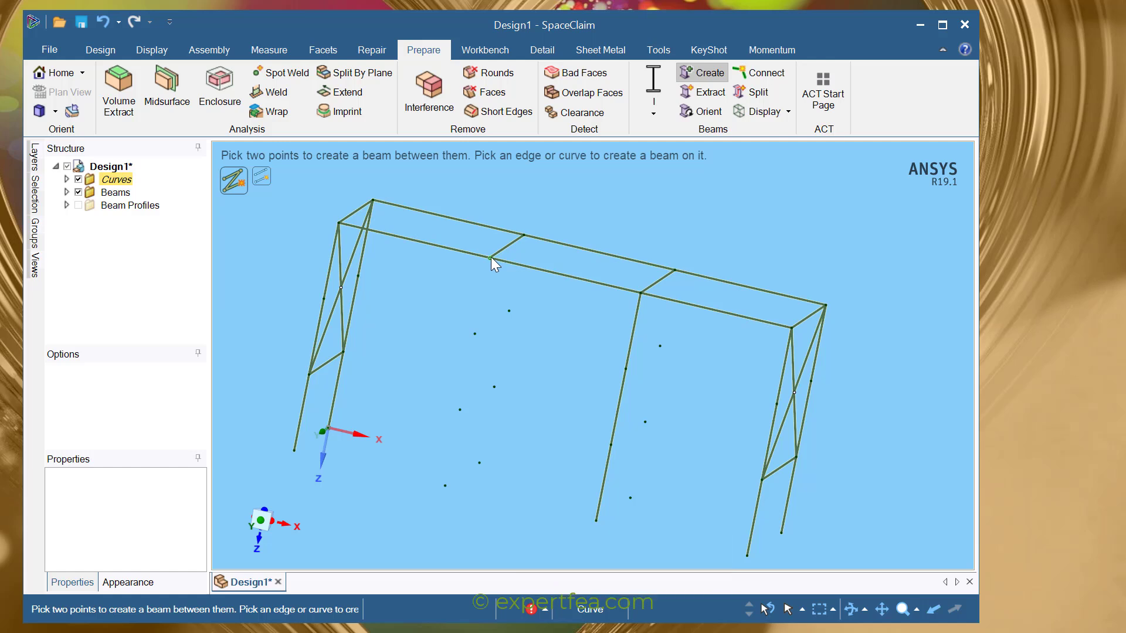
pyautogui.click(490, 257)
pyautogui.click(461, 410)
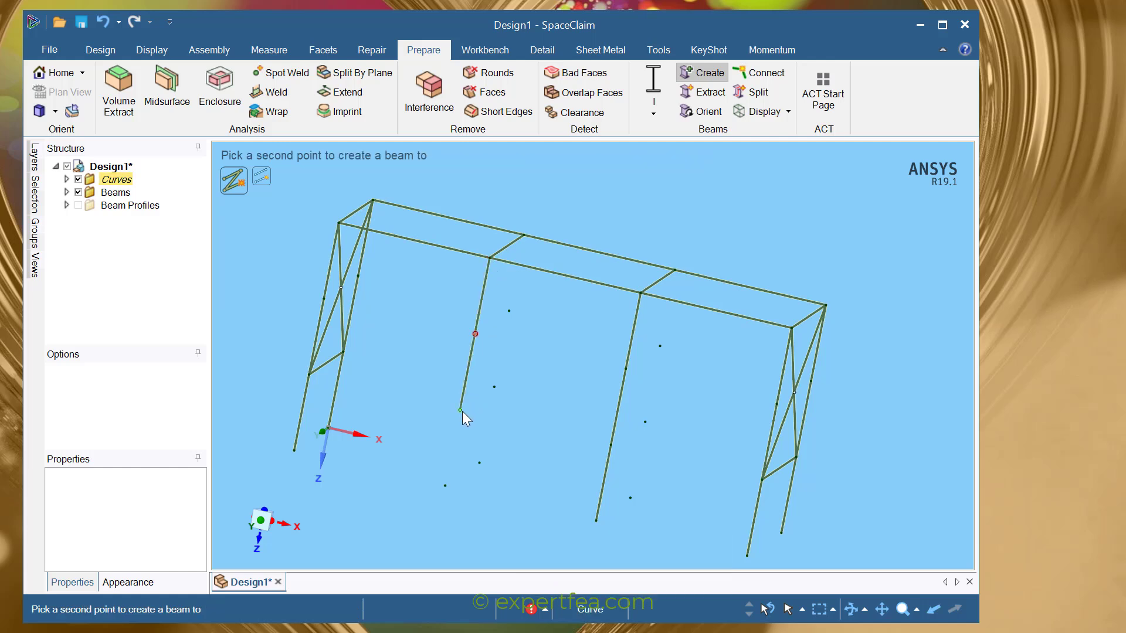
pyautogui.click(446, 487)
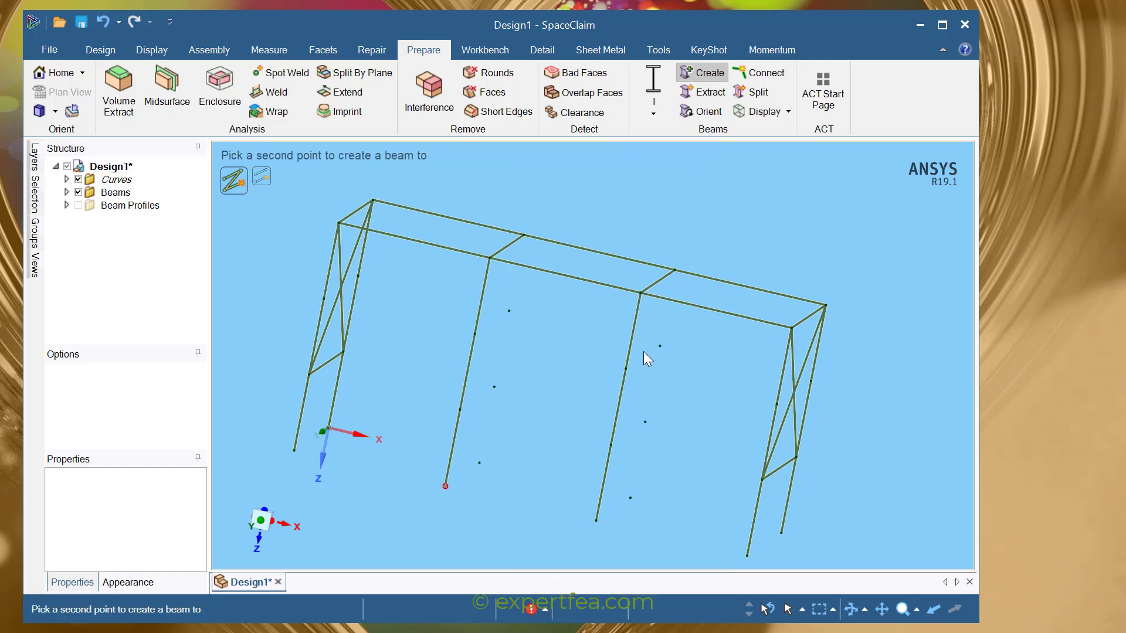
pyautogui.press('Escape')
# Create a three-beam column on the Y = 0 side from the top level's inner point nearer the far end down to the lowest point.
pyautogui.moveTo(663, 347); pyautogui.dragTo(598, 311, button='middle')
pyautogui.click(701, 72)
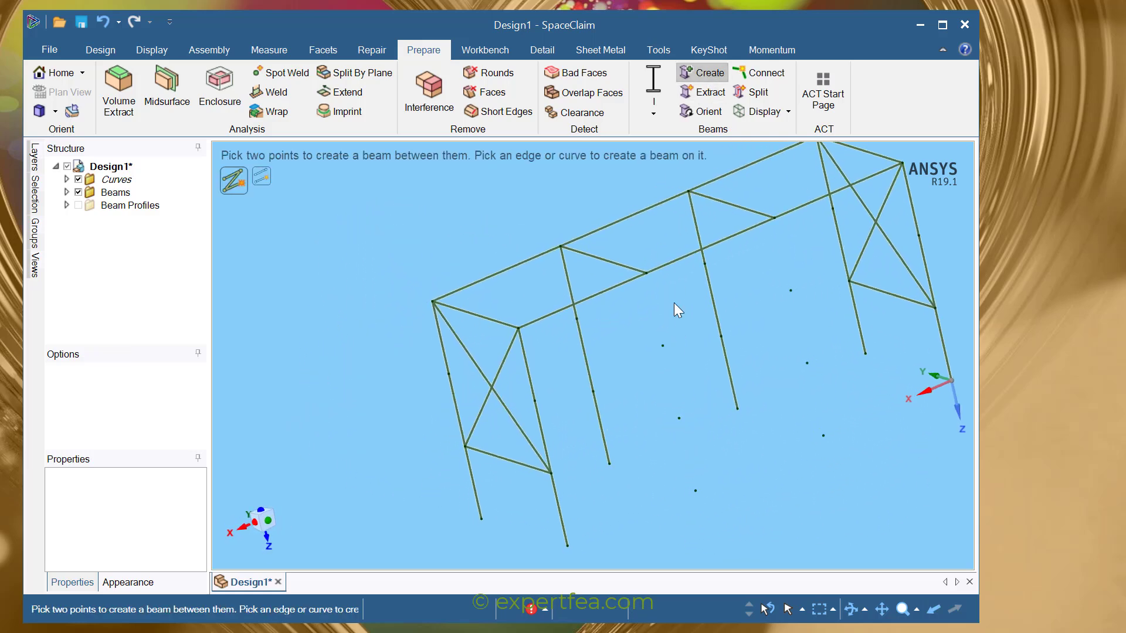
pyautogui.click(646, 274)
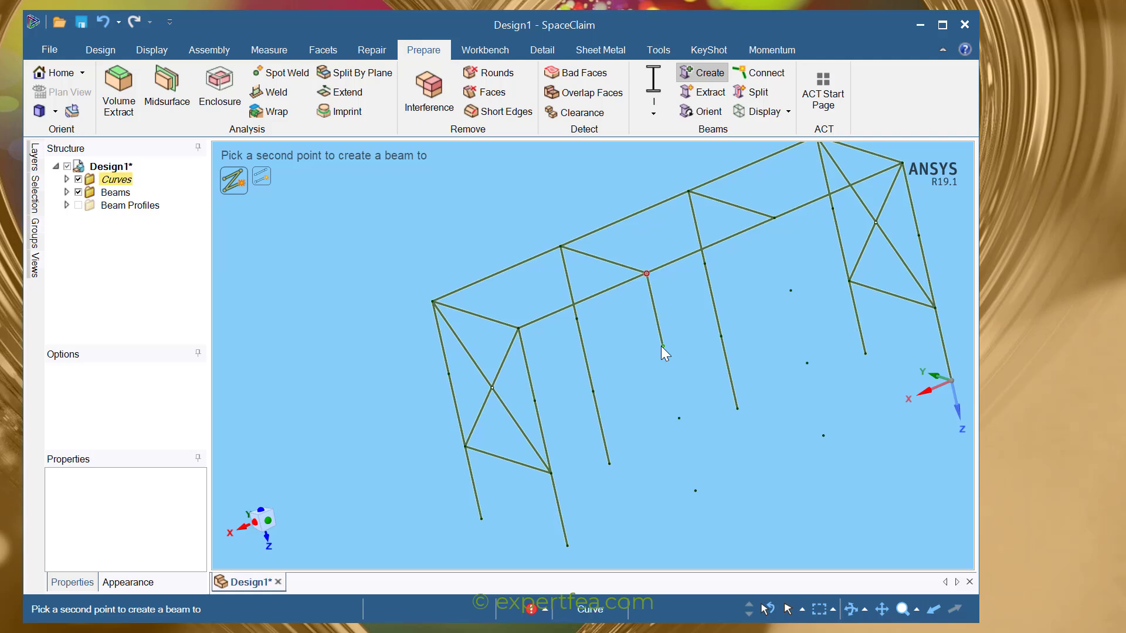
pyautogui.click(679, 418)
pyautogui.click(695, 491)
pyautogui.press('Escape')
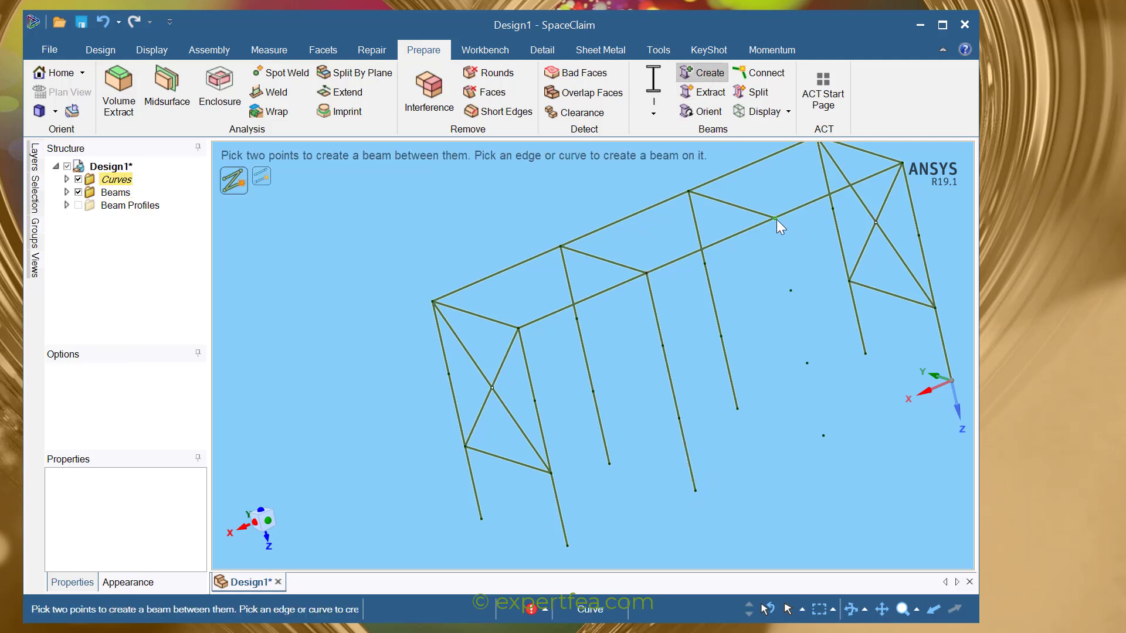
# Create a three-beam column on the Y = 0 side from the top level's inner point nearer the X origin down to the lowest point.
pyautogui.click(774, 218)
pyautogui.click(790, 291)
pyautogui.click(807, 363)
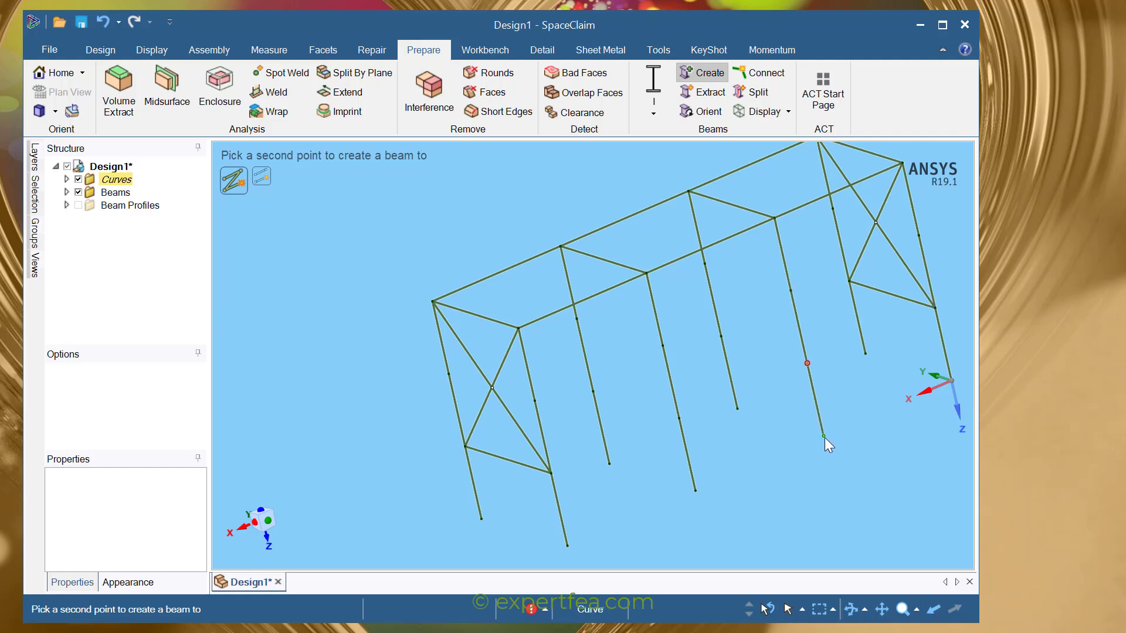
pyautogui.moveTo(443, 343); pyautogui.dragTo(641, 322, button='middle')
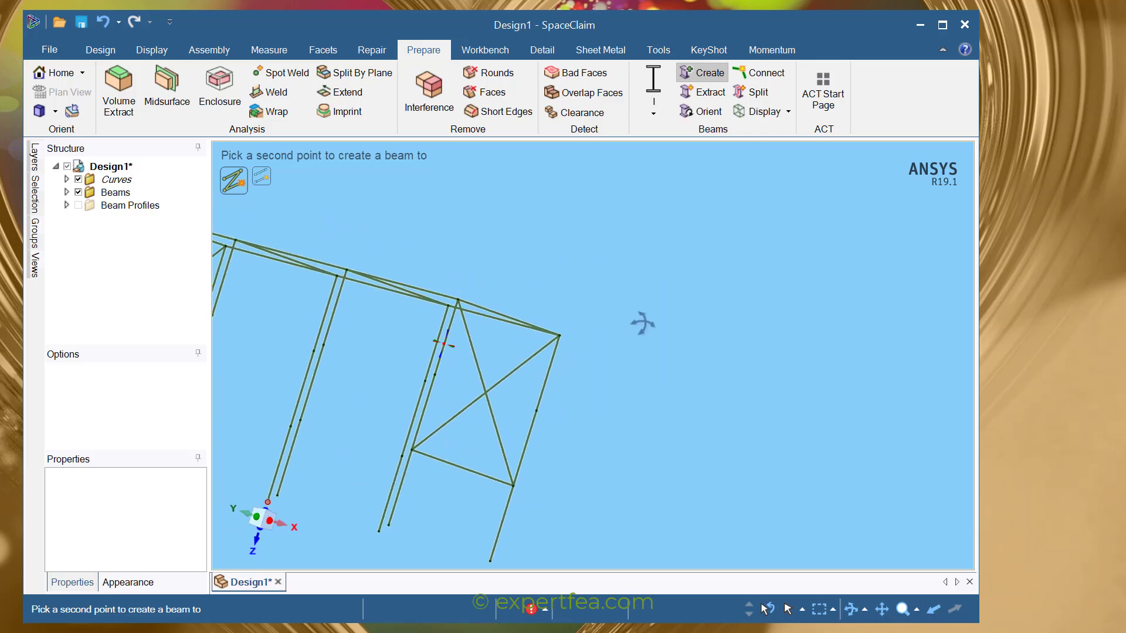
pyautogui.press('Escape')
# Start a sketch on the plane defined by the two parallel top-level side beams of the far-end bay.
pyautogui.keyDown('ctrl'); pyautogui.moveTo(501, 382); pyautogui.dragTo(739, 371, button='middle'); pyautogui.keyUp('ctrl')
pyautogui.moveTo(574, 268)
pyautogui.mouseDown(button='middle')
pyautogui.moveTo(528, 275)
pyautogui.moveTo(520, 307)
pyautogui.moveTo(750, 374)
pyautogui.moveTo(779, 364)
pyautogui.moveTo(709, 383)
pyautogui.mouseUp(button='middle')
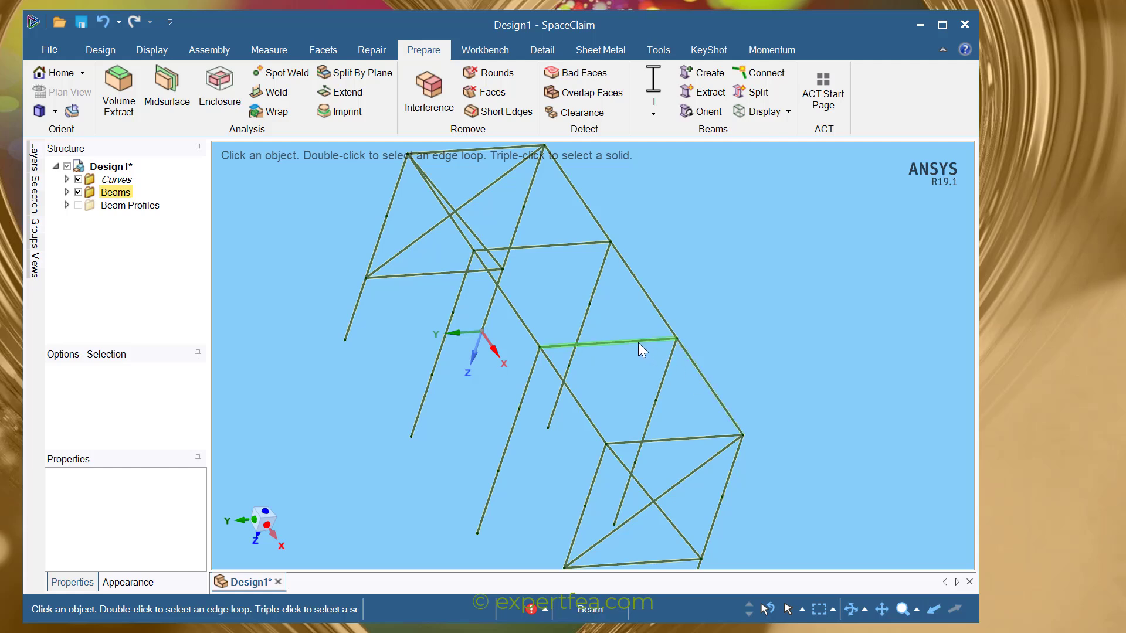
pyautogui.click(586, 412)
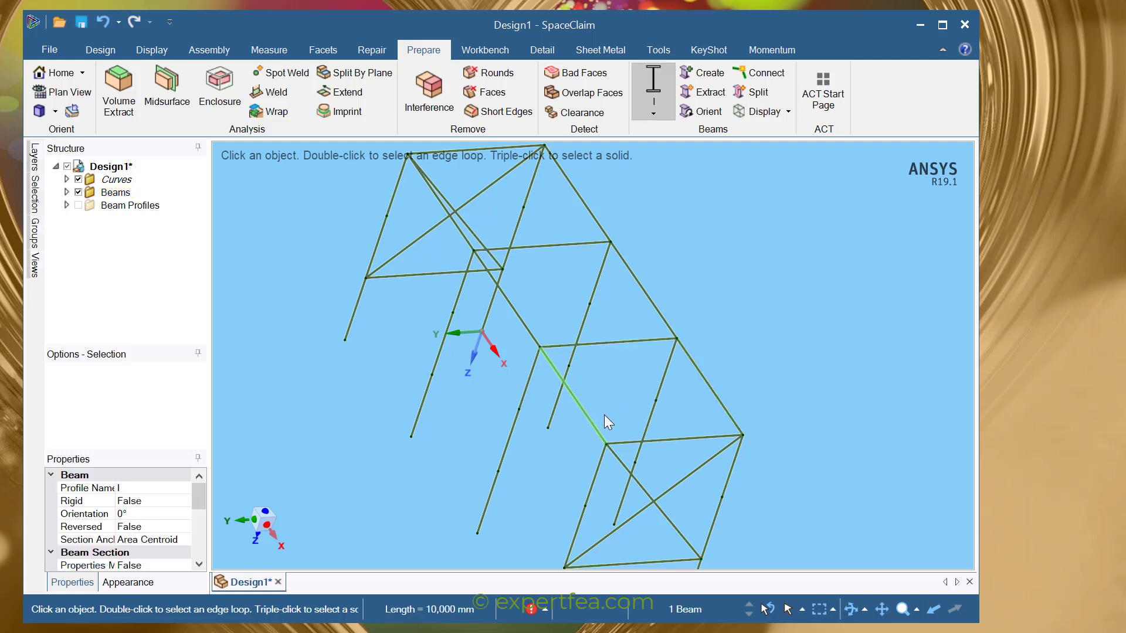
pyautogui.press('ctrl')
pyautogui.keyDown('ctrl'); pyautogui.click(705, 382); pyautogui.keyUp('ctrl')
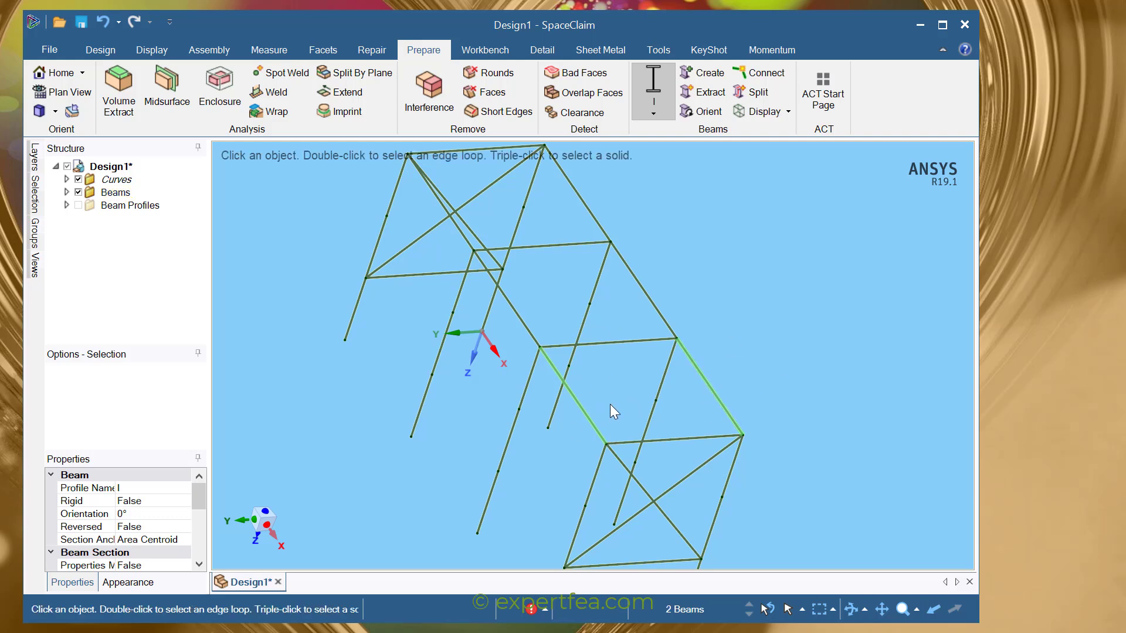
pyautogui.click(103, 53)
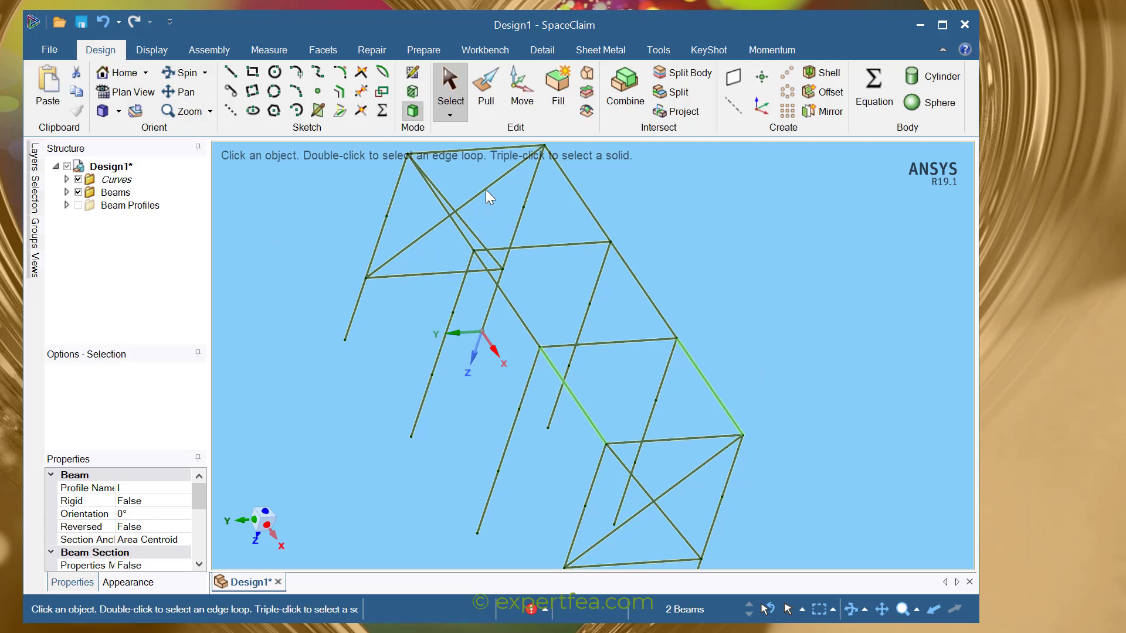
pyautogui.click(411, 72)
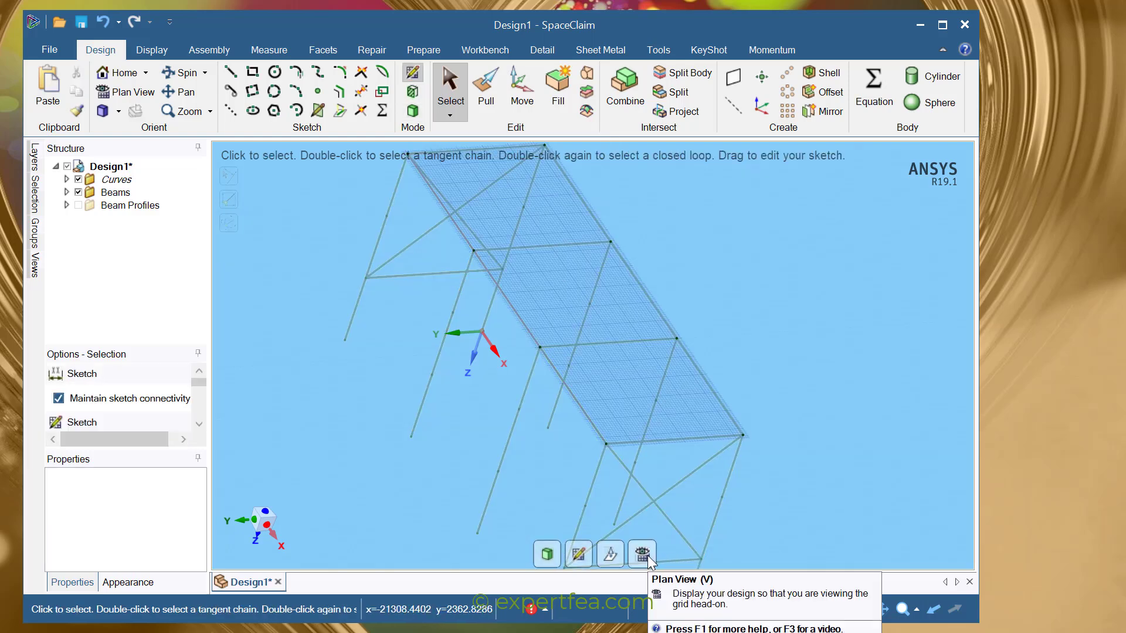
pyautogui.click(643, 554)
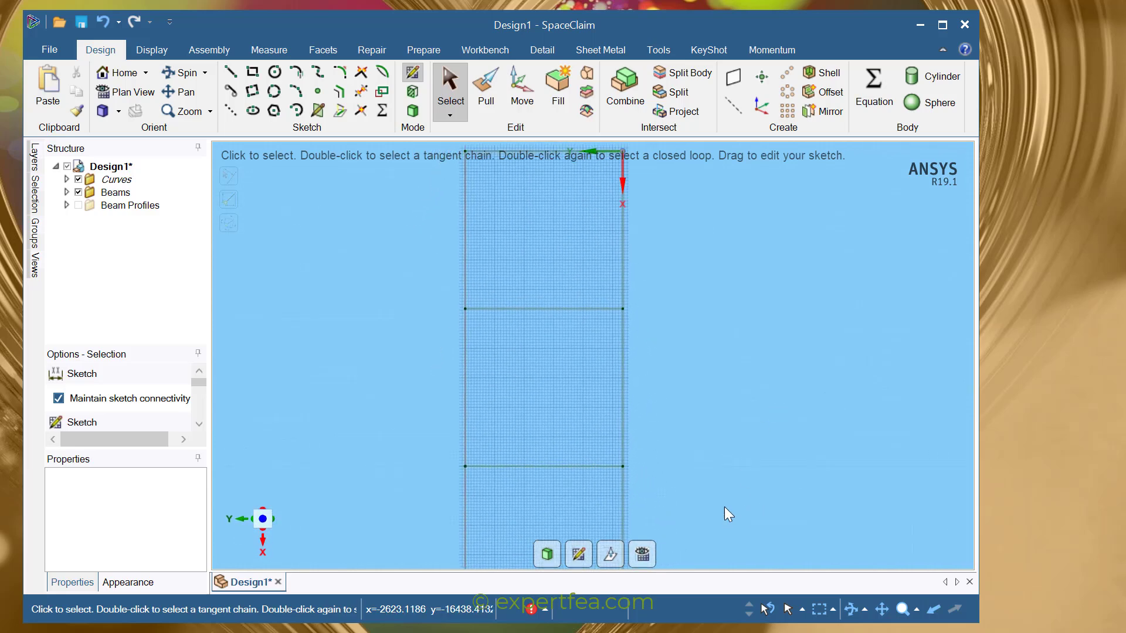
# Sketch a rectangle between opposite corners of the far-end top bay and convert it into a surface.
pyautogui.keyDown('ctrl'); pyautogui.moveTo(719, 493); pyautogui.dragTo(717, 322, button='middle'); pyautogui.keyUp('ctrl')
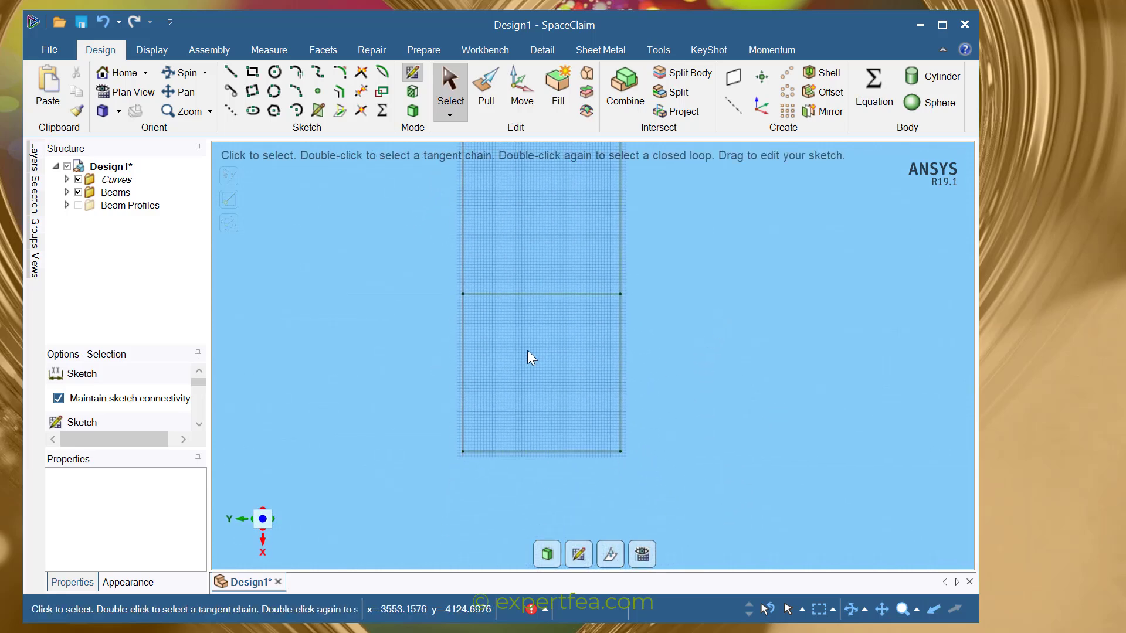
pyautogui.scroll(4, 528, 352)
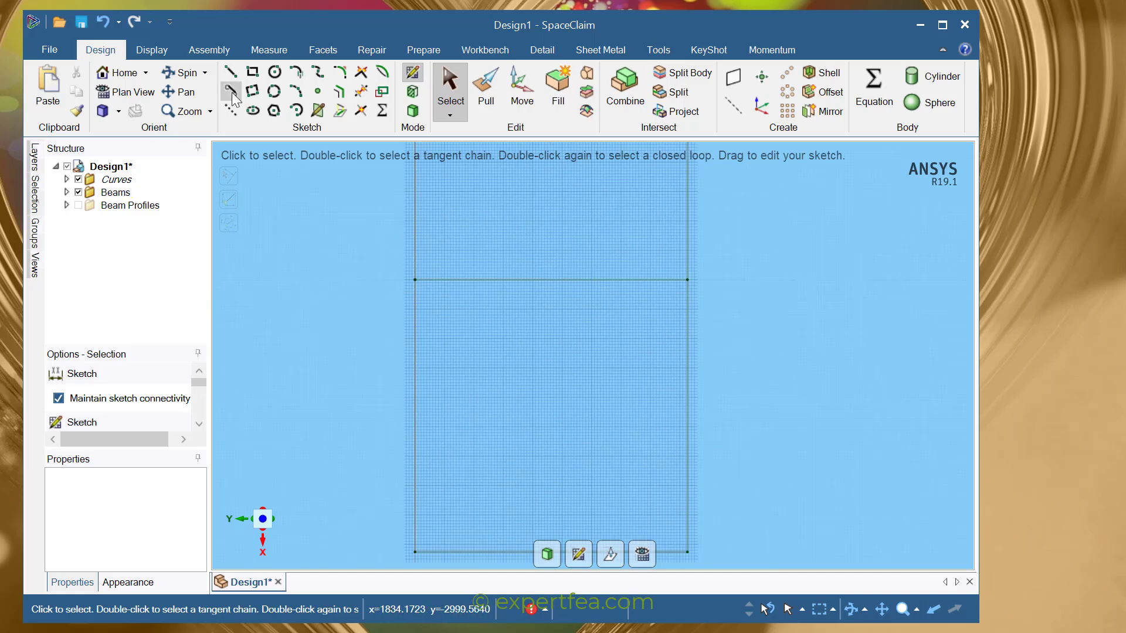
pyautogui.click(252, 74)
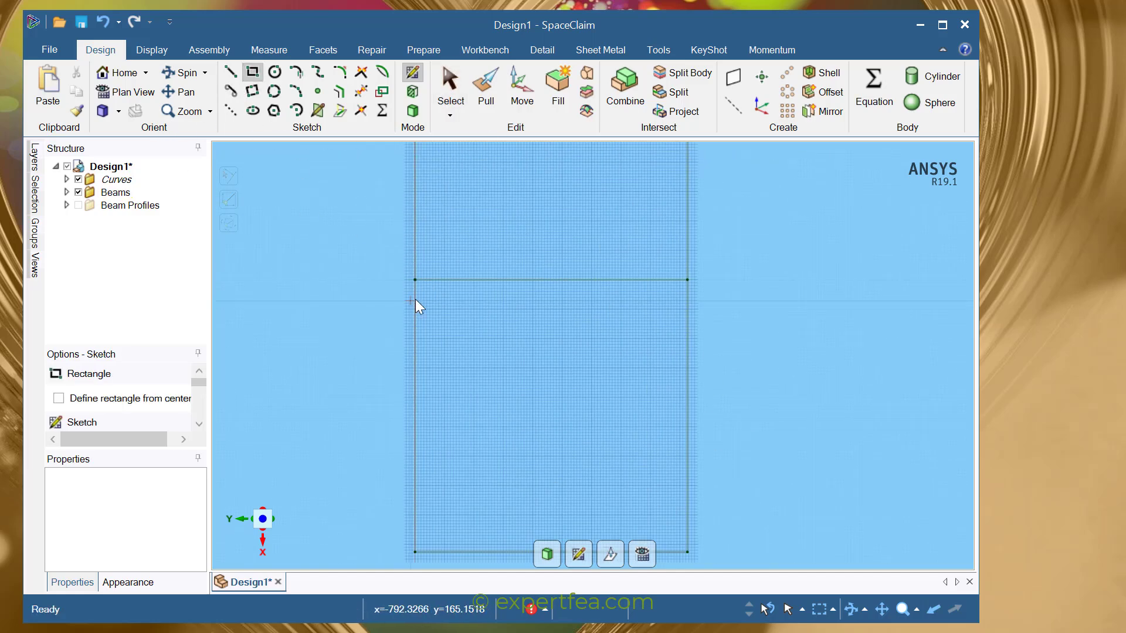
pyautogui.click(416, 279)
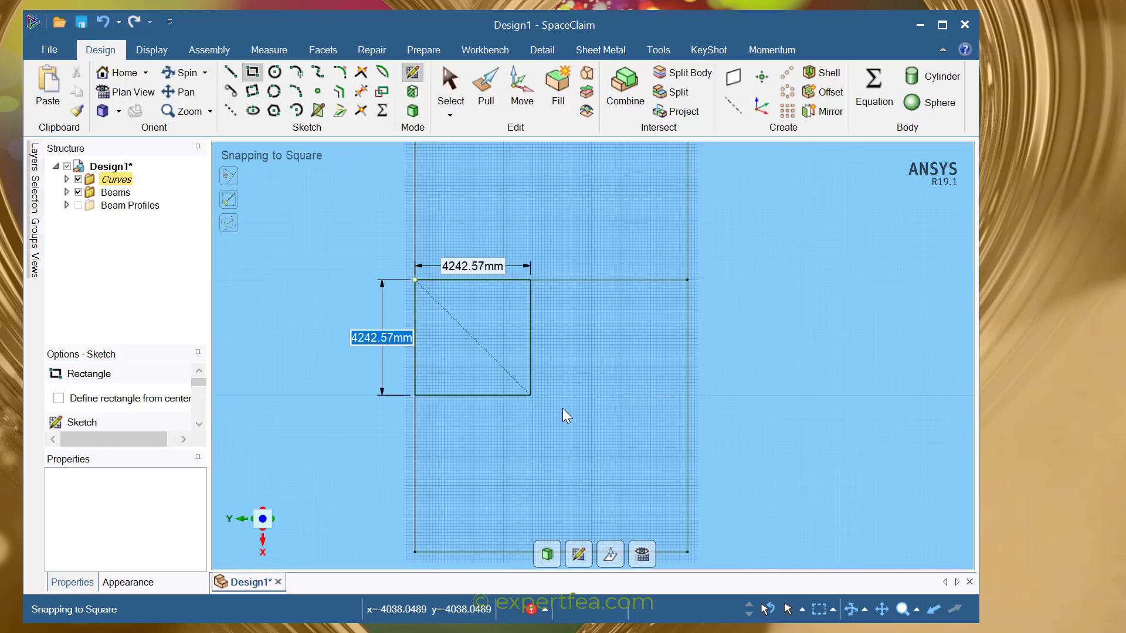
pyautogui.click(689, 553)
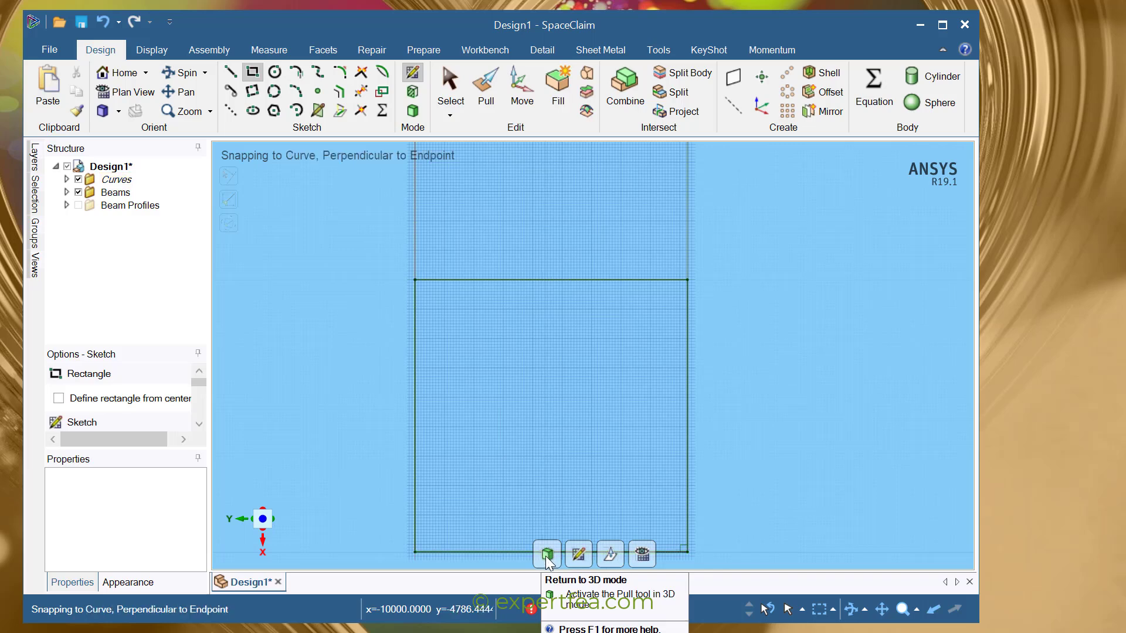
pyautogui.click(547, 554)
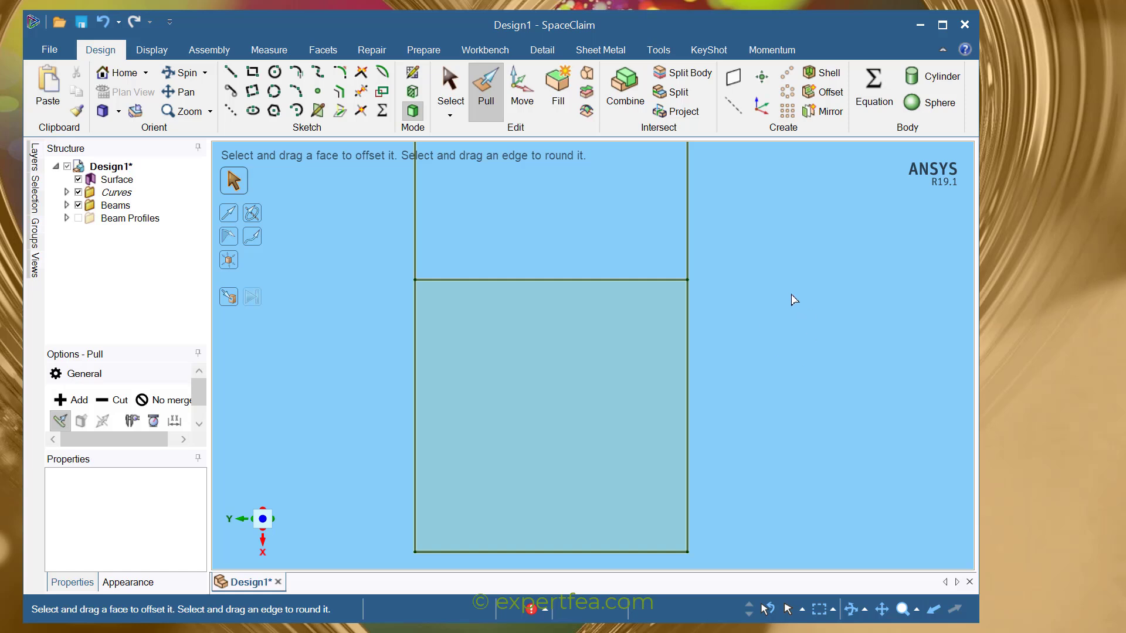
# Sketch a 10000 mm square between opposite corners of the middle top bay, on the existing surface's plane, and convert it into a surface.
pyautogui.keyDown('shift'); pyautogui.moveTo(795, 300); pyautogui.dragTo(761, 389, button='middle'); pyautogui.keyUp('shift')
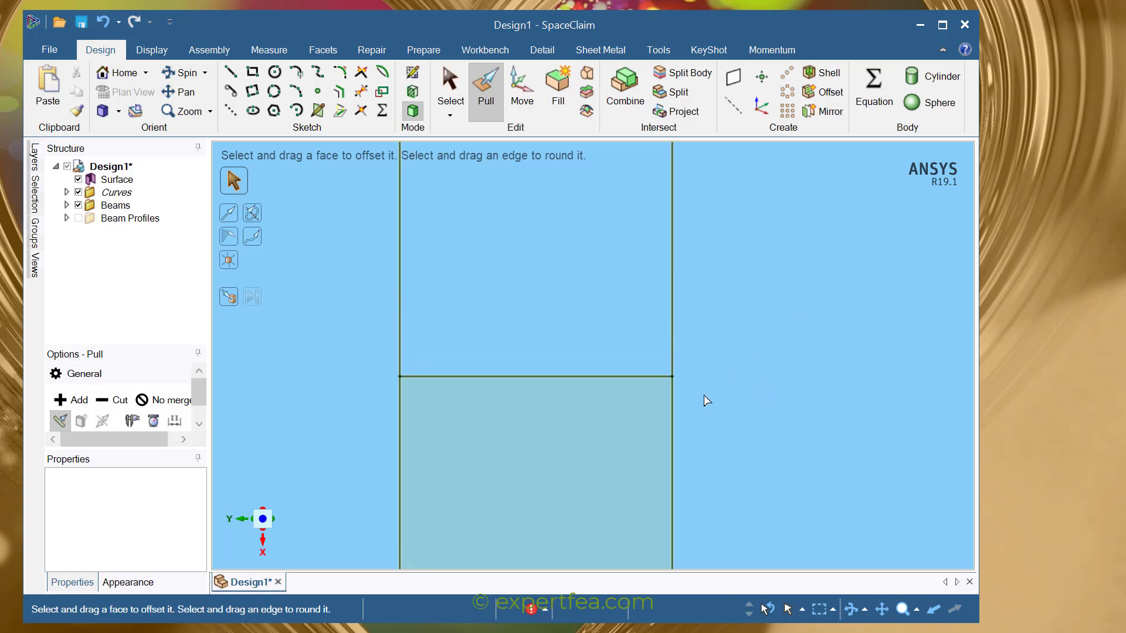
pyautogui.click(666, 385)
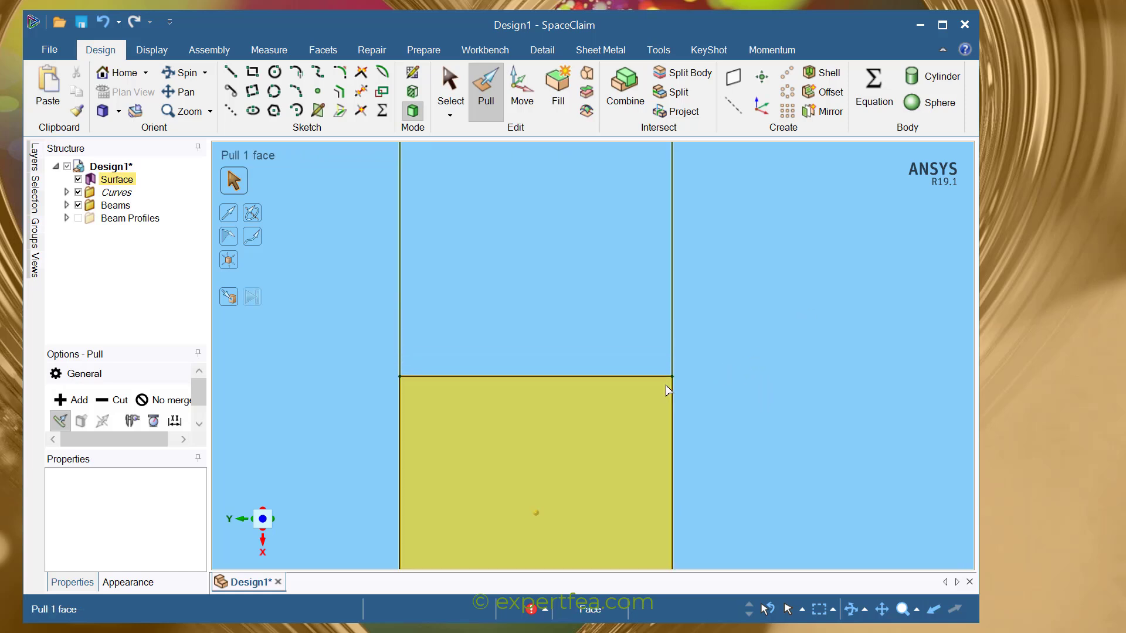
pyautogui.click(506, 413)
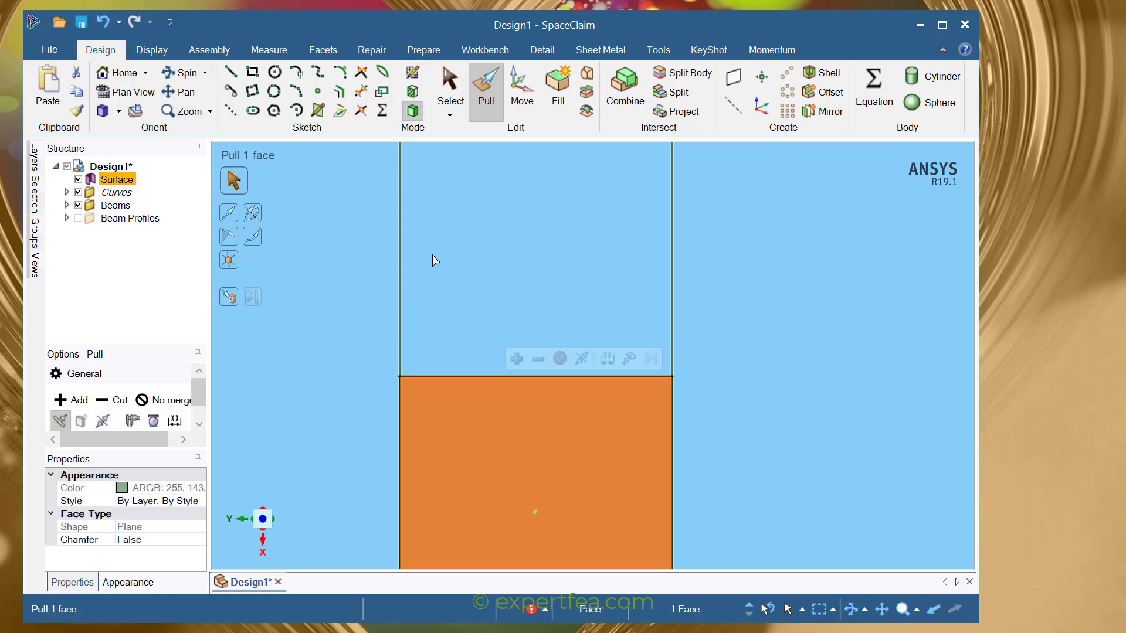
pyautogui.click(411, 73)
pyautogui.moveTo(784, 380)
pyautogui.keyDown('ctrl'); pyautogui.mouseDown(button='middle')
pyautogui.moveTo(761, 411)
pyautogui.moveTo(766, 475)
pyautogui.mouseUp(button='middle'); pyautogui.keyUp('ctrl')
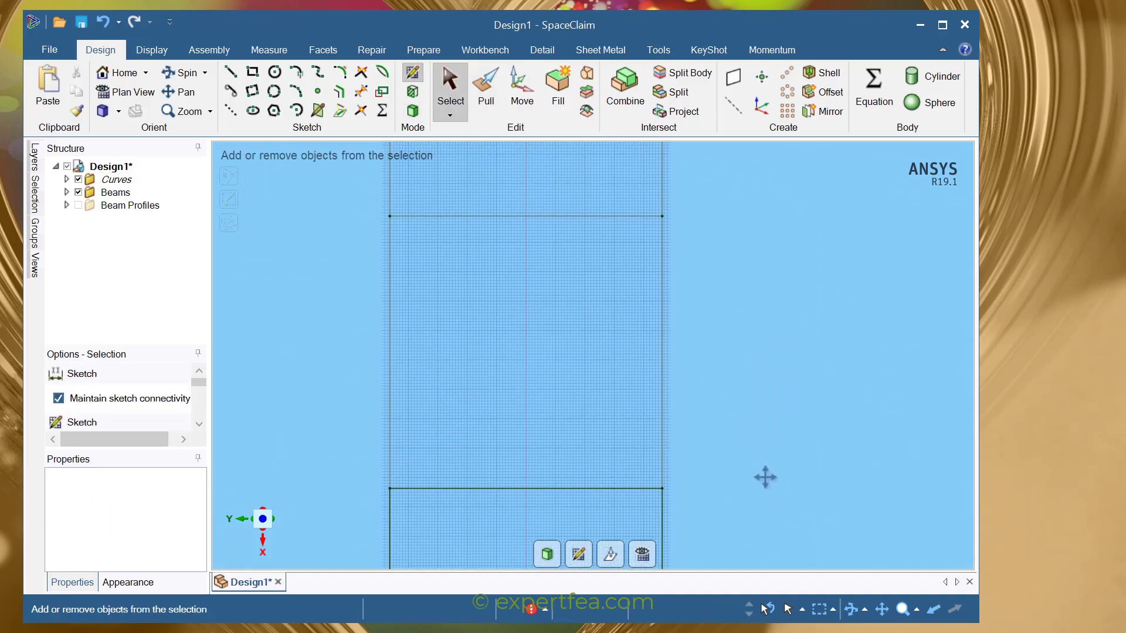
pyautogui.click(252, 72)
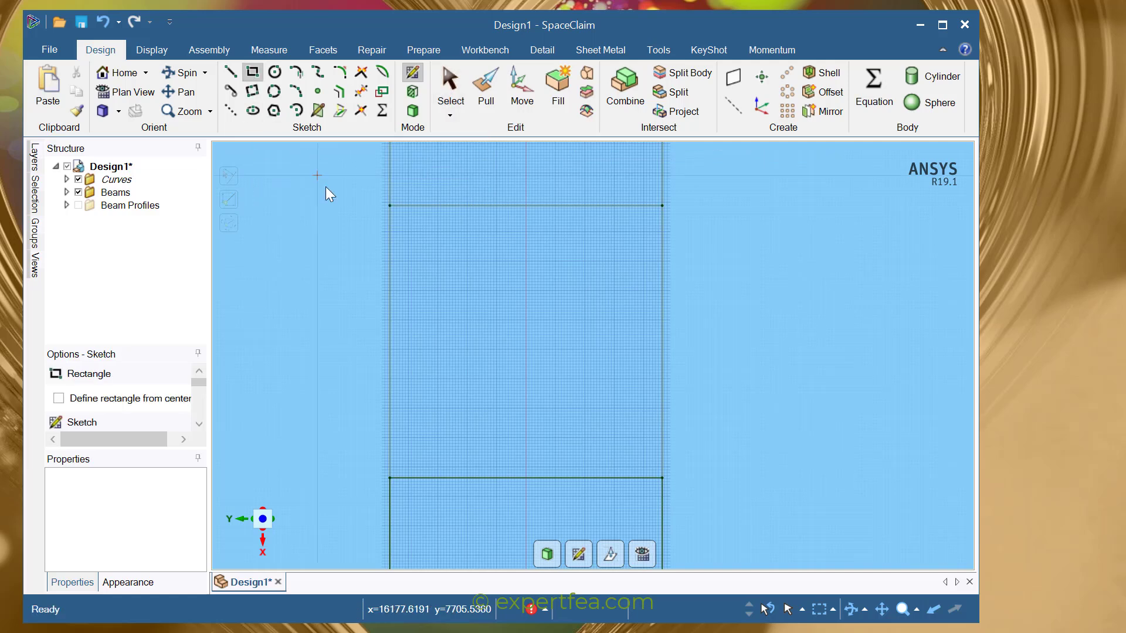
pyautogui.click(389, 205)
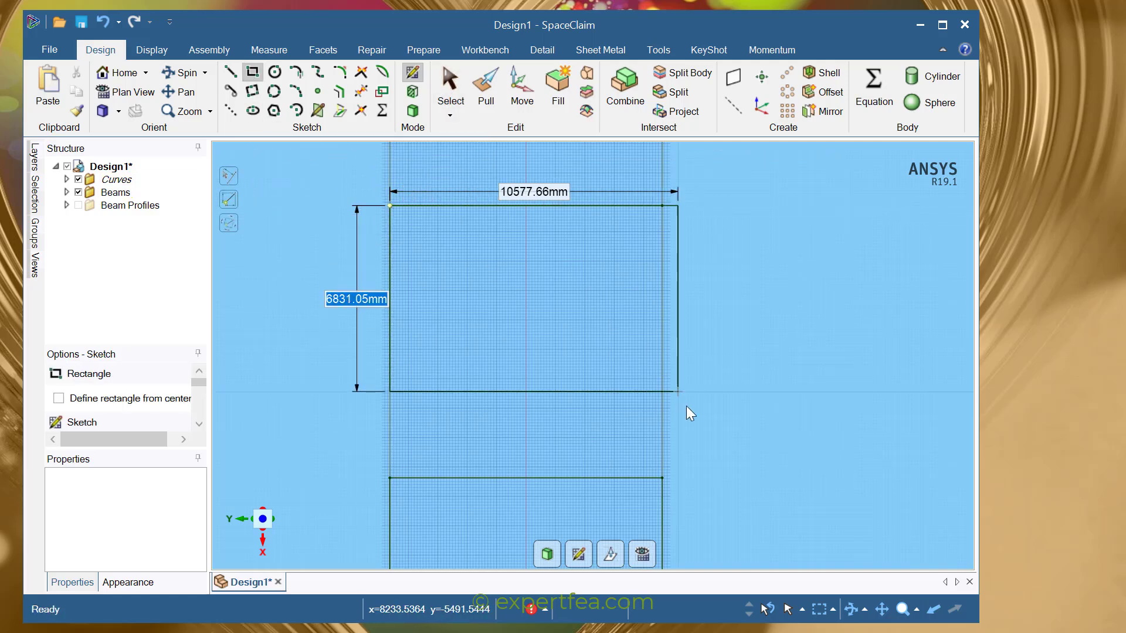
pyautogui.click(662, 476)
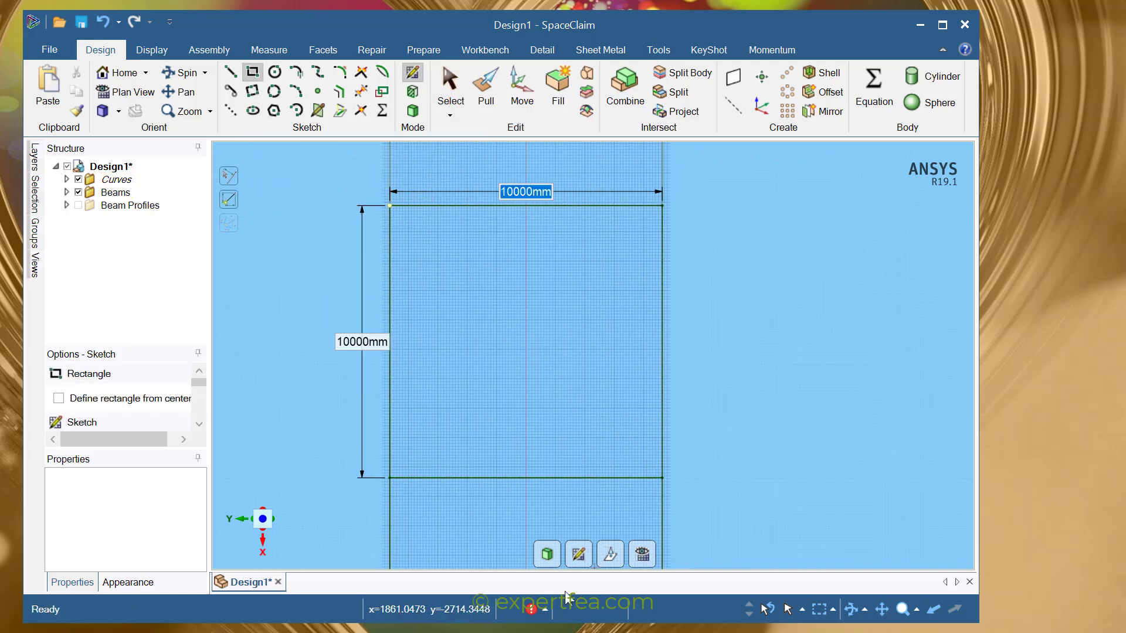
pyautogui.click(547, 555)
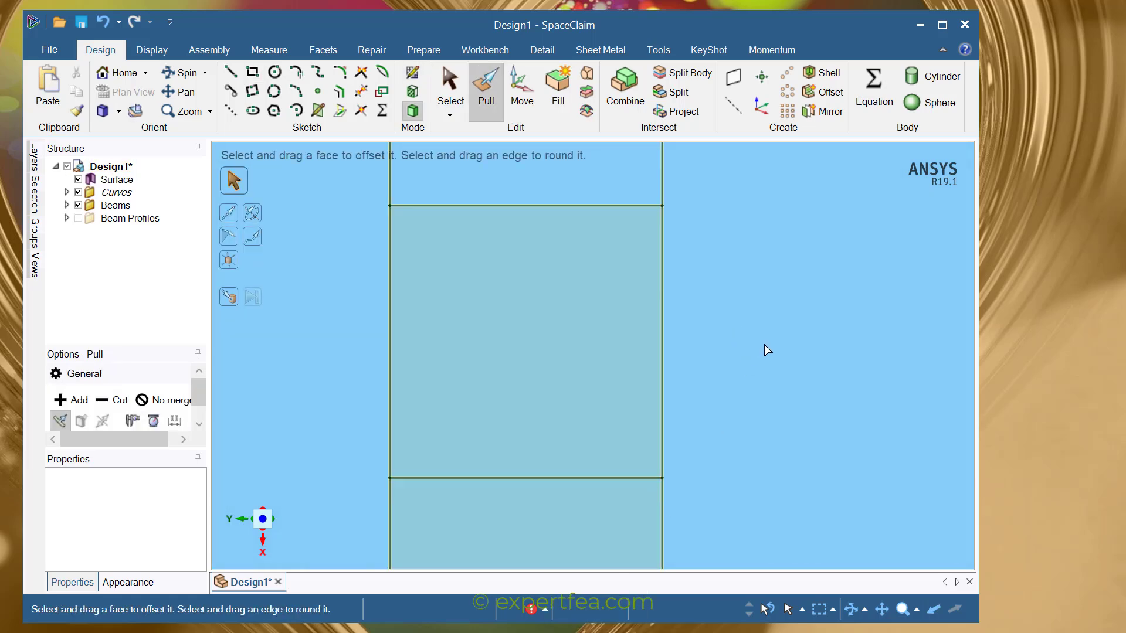
pyautogui.moveTo(734, 404); pyautogui.dragTo(735, 374, button='middle')
pyautogui.click(517, 450)
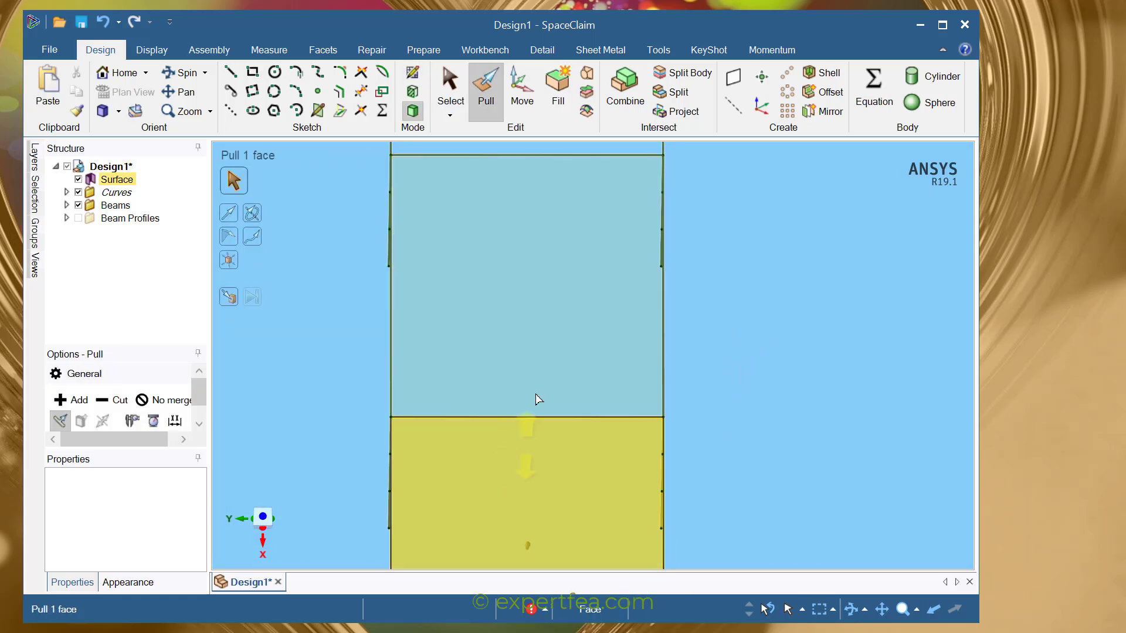
pyautogui.click(523, 310)
pyautogui.click(760, 309)
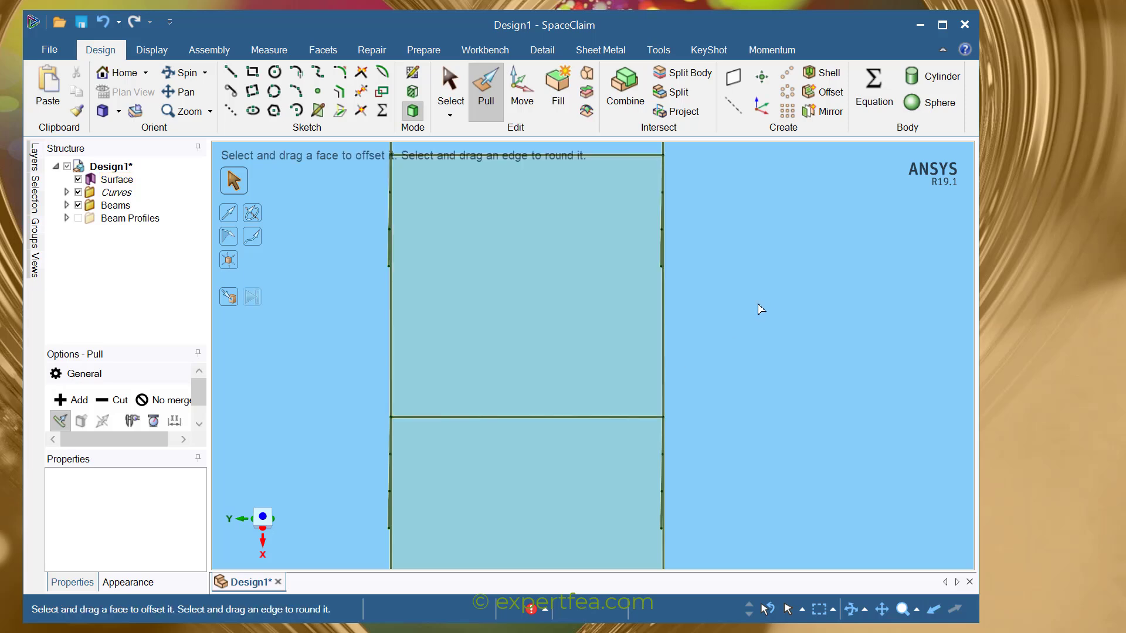
# Sketch a 10000 mm square on the roof surface's plane between opposite corners of the top bay nearest the X origin.
pyautogui.moveTo(765, 300); pyautogui.dragTo(786, 540, button='middle')
pyautogui.click(522, 530)
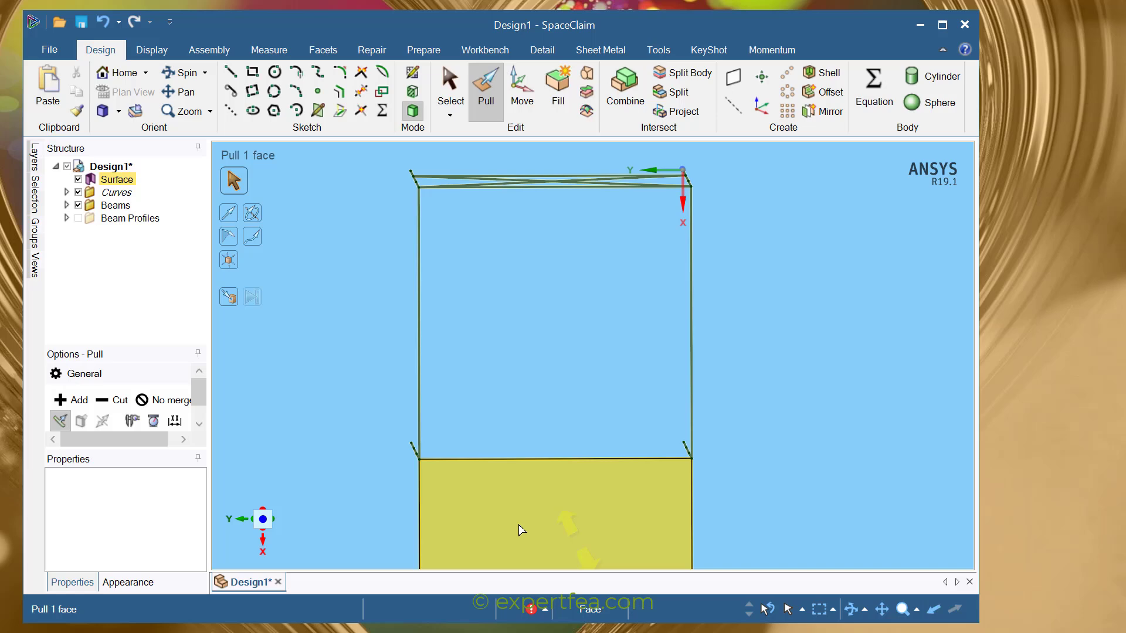
pyautogui.click(481, 500)
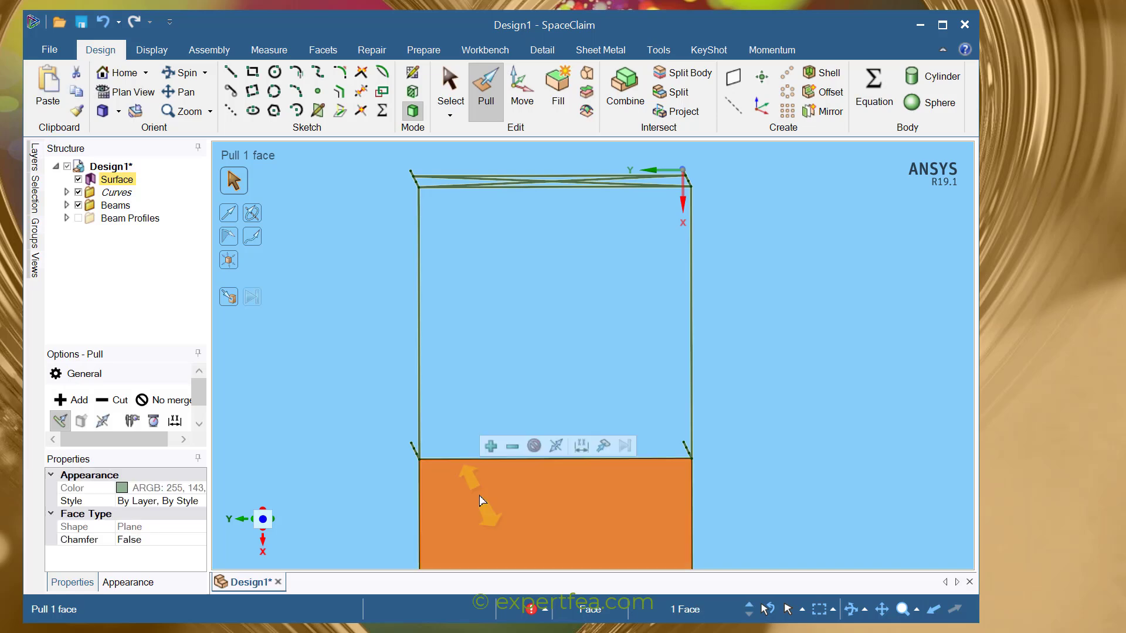
pyautogui.click(414, 74)
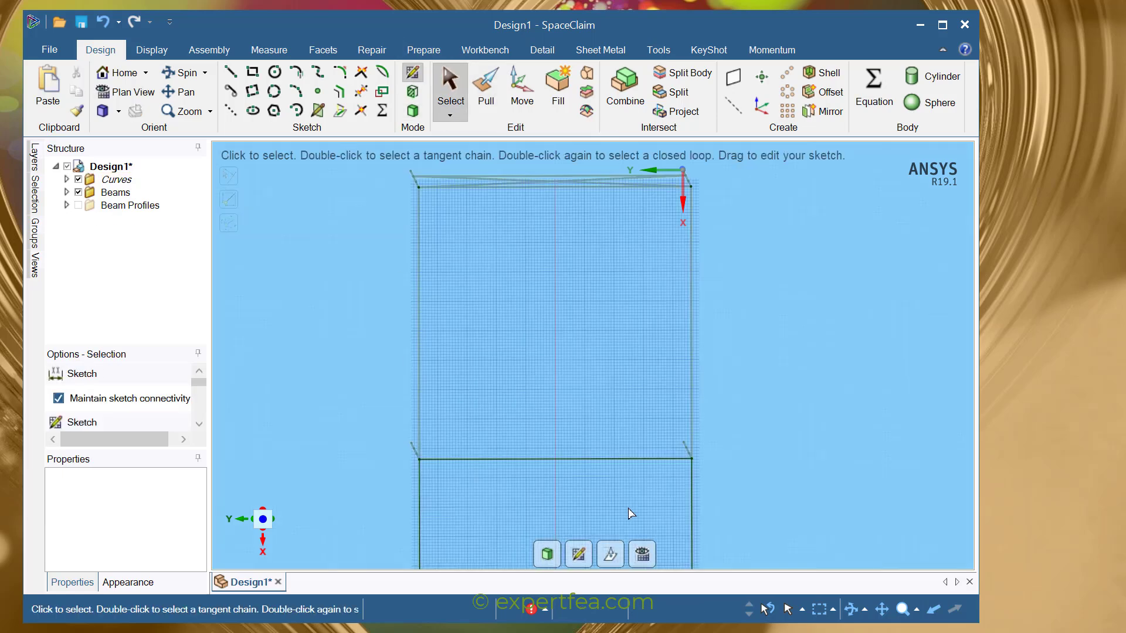
pyautogui.click(643, 554)
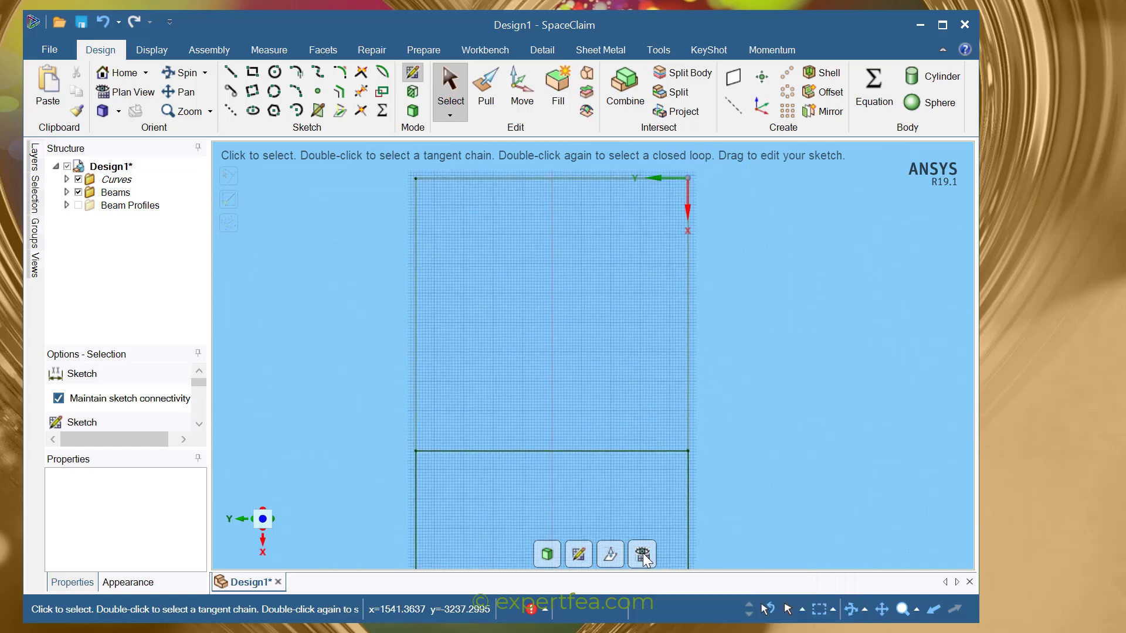
pyautogui.keyDown('ctrl'); pyautogui.moveTo(779, 337); pyautogui.dragTo(754, 362, button='middle'); pyautogui.keyUp('ctrl')
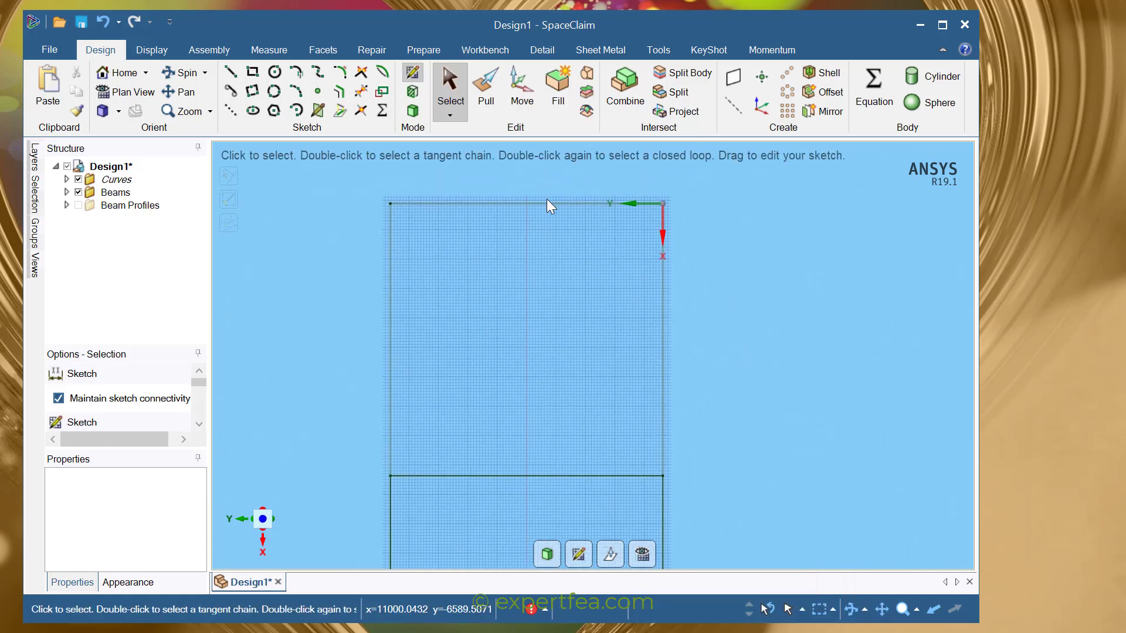
pyautogui.click(252, 71)
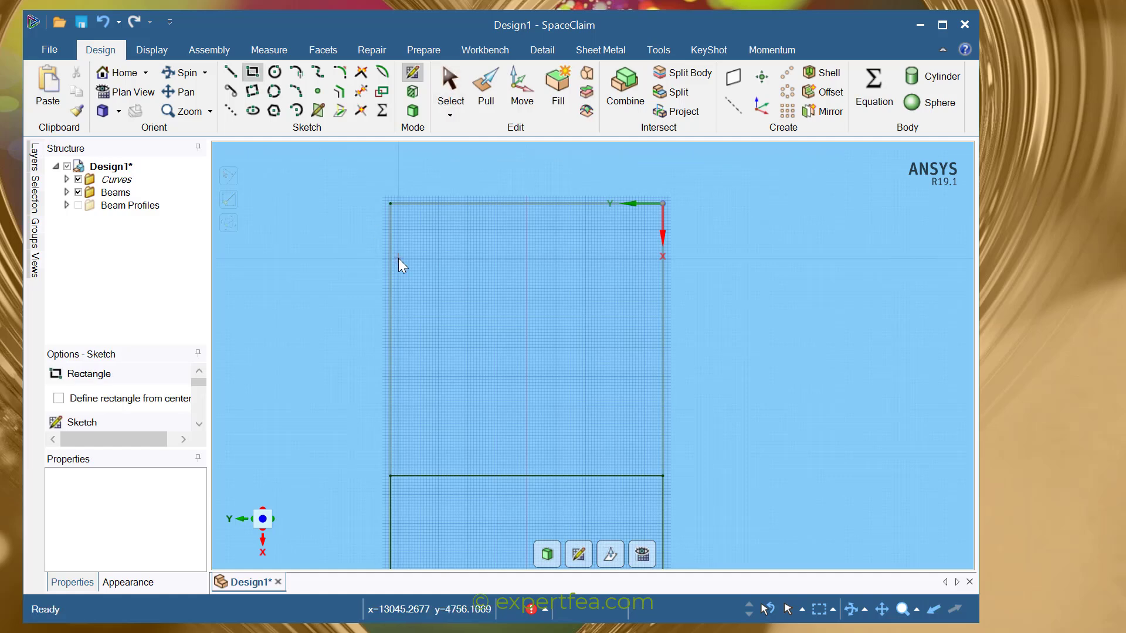
pyautogui.click(390, 204)
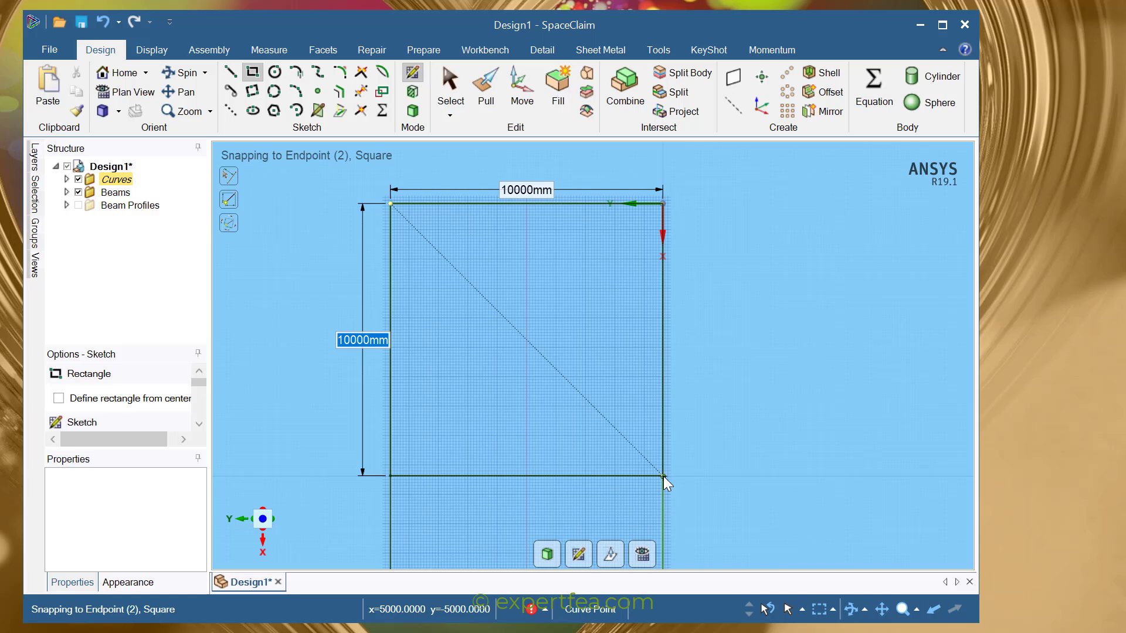
pyautogui.click(663, 476)
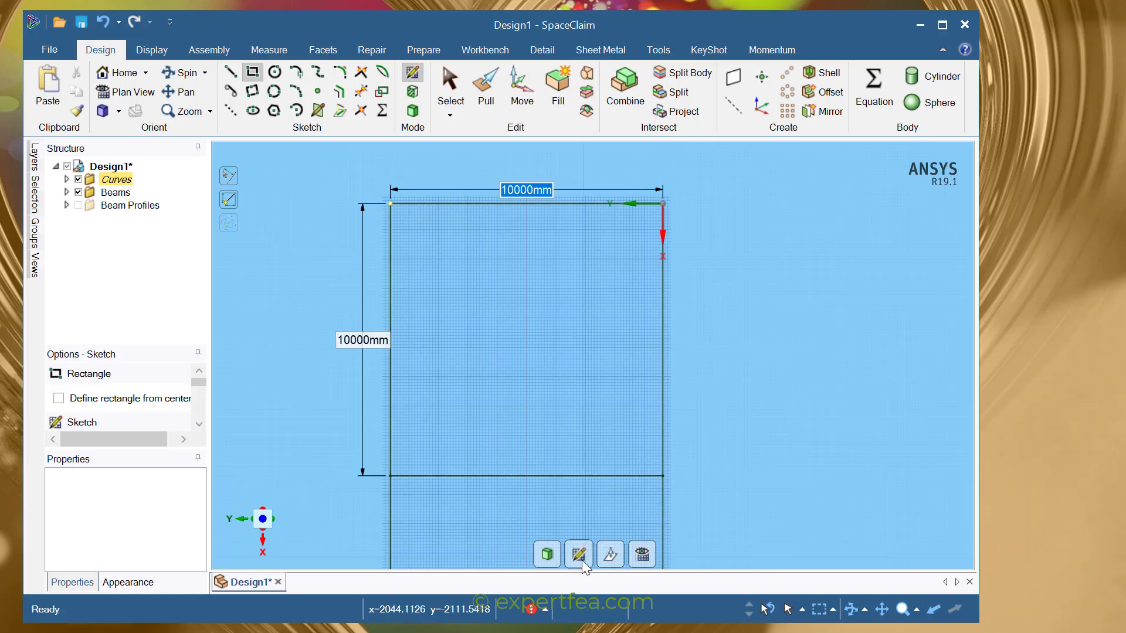
# Convert the sketched square over the bay nearest the X origin into part of the roof surface.
pyautogui.click(547, 554)
pyautogui.moveTo(747, 442); pyautogui.dragTo(753, 253, button='middle')
pyautogui.moveTo(633, 441); pyautogui.dragTo(804, 463, button='middle')
pyautogui.keyDown('shift'); pyautogui.moveTo(804, 463); pyautogui.dragTo(797, 488, button='middle'); pyautogui.keyUp('shift')
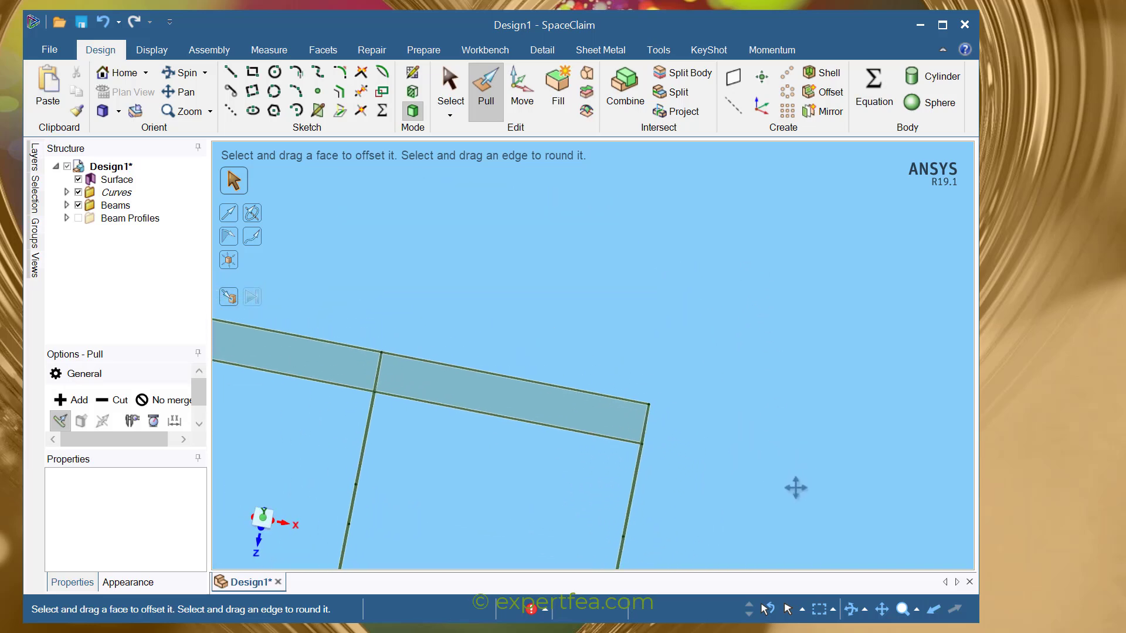
pyautogui.keyDown('shift'); pyautogui.moveTo(566, 434); pyautogui.dragTo(578, 326, button='middle'); pyautogui.keyUp('shift')
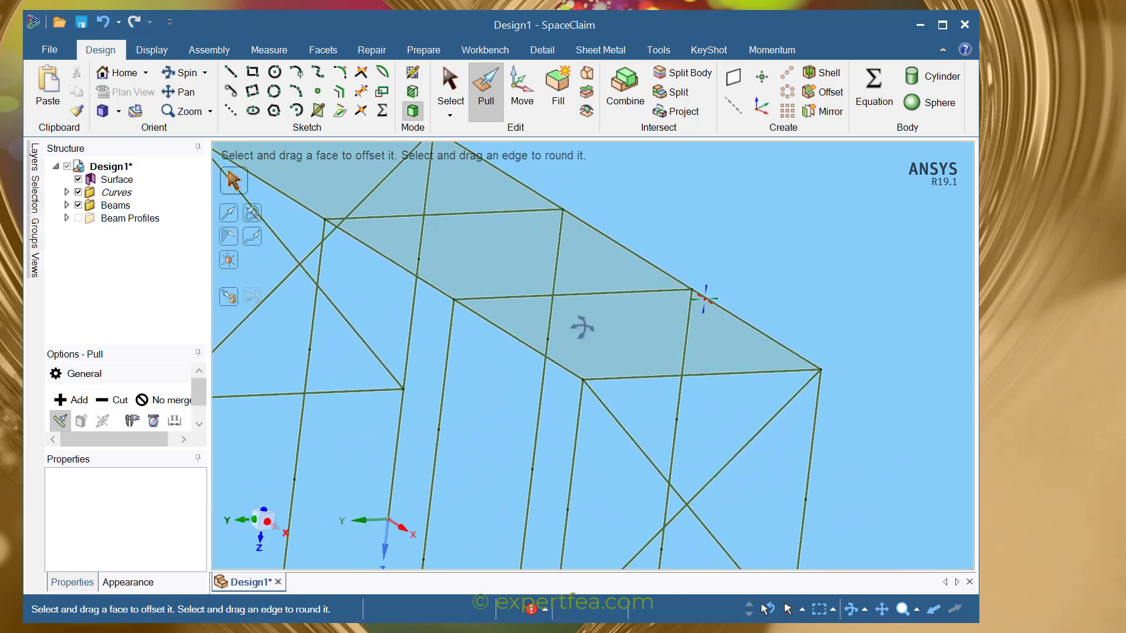
# Select the individual roof faces to check the surface covering the three top bays.
pyautogui.click(592, 362)
pyautogui.scroll(-5, 593, 363)
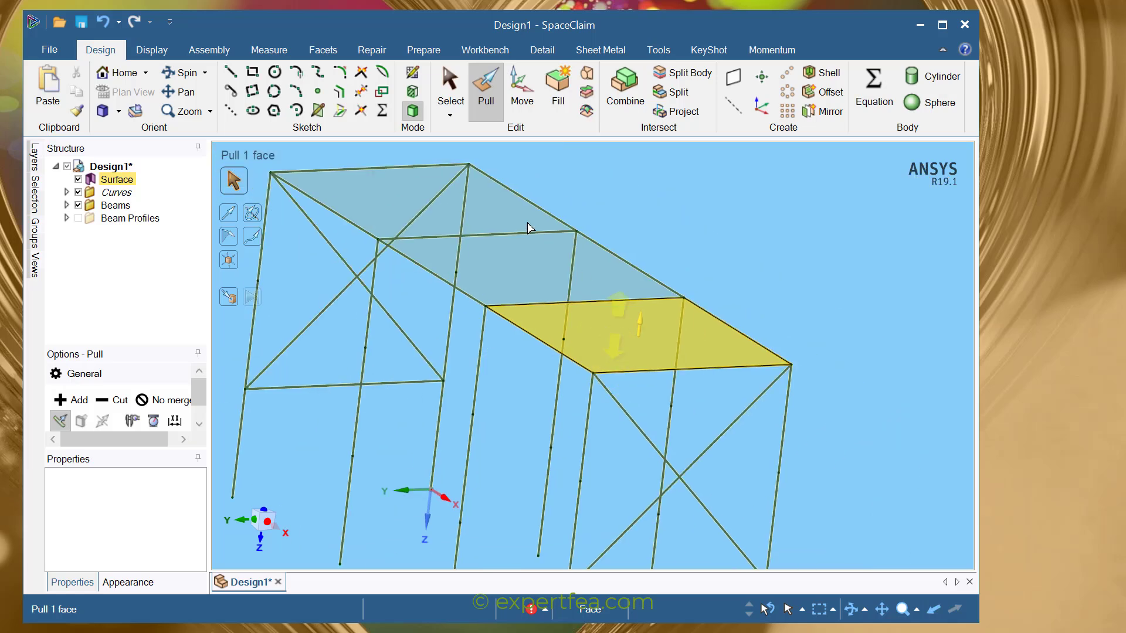
pyautogui.click(453, 221)
pyautogui.click(487, 264)
pyautogui.click(618, 338)
pyautogui.keyDown('ctrl'); pyautogui.moveTo(820, 307); pyautogui.dragTo(765, 278, button='middle'); pyautogui.keyUp('ctrl')
pyautogui.click(740, 263)
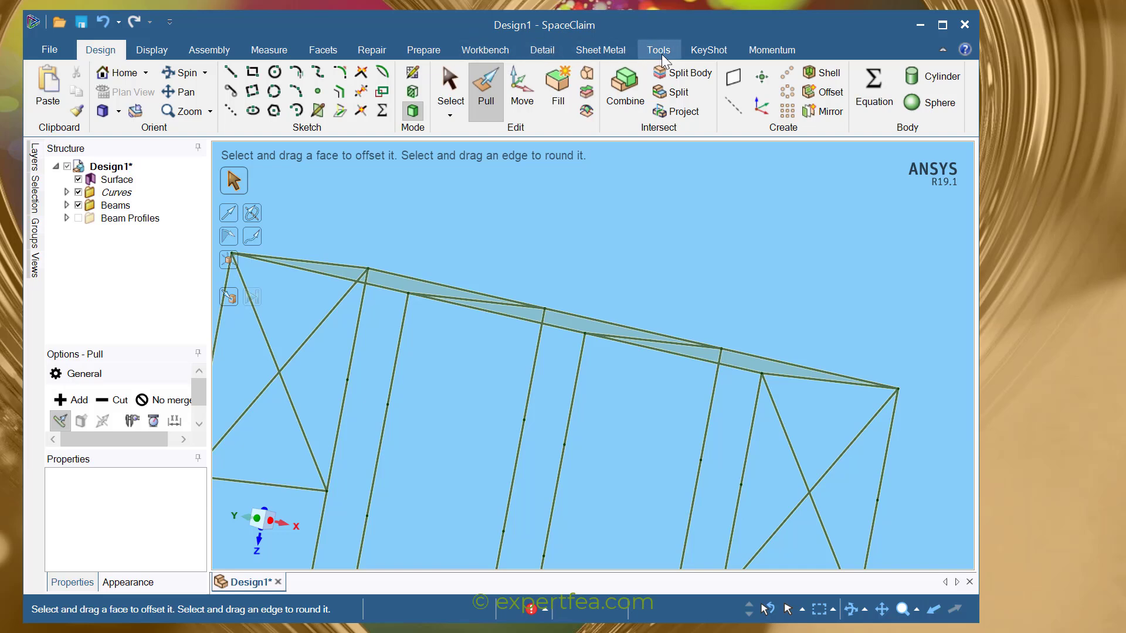
# Create a continuous run of beams joining the column points one level below the roof along the long side opposite the origin.
pyautogui.click(434, 49)
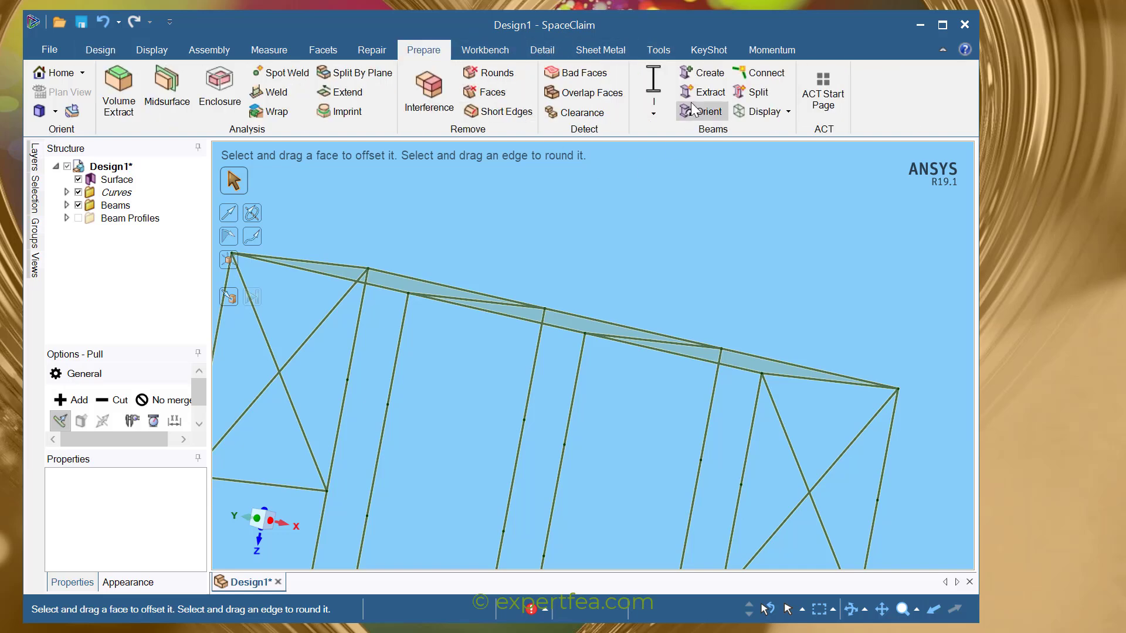
pyautogui.click(698, 72)
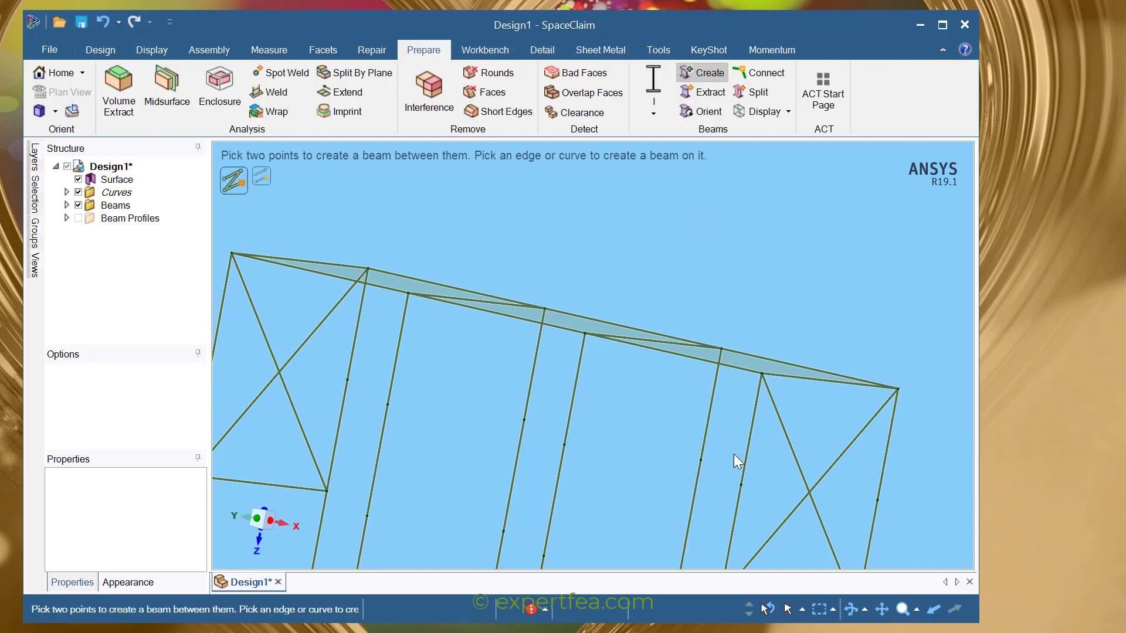
pyautogui.click(741, 485)
pyautogui.moveTo(593, 472); pyautogui.dragTo(614, 462, button='middle')
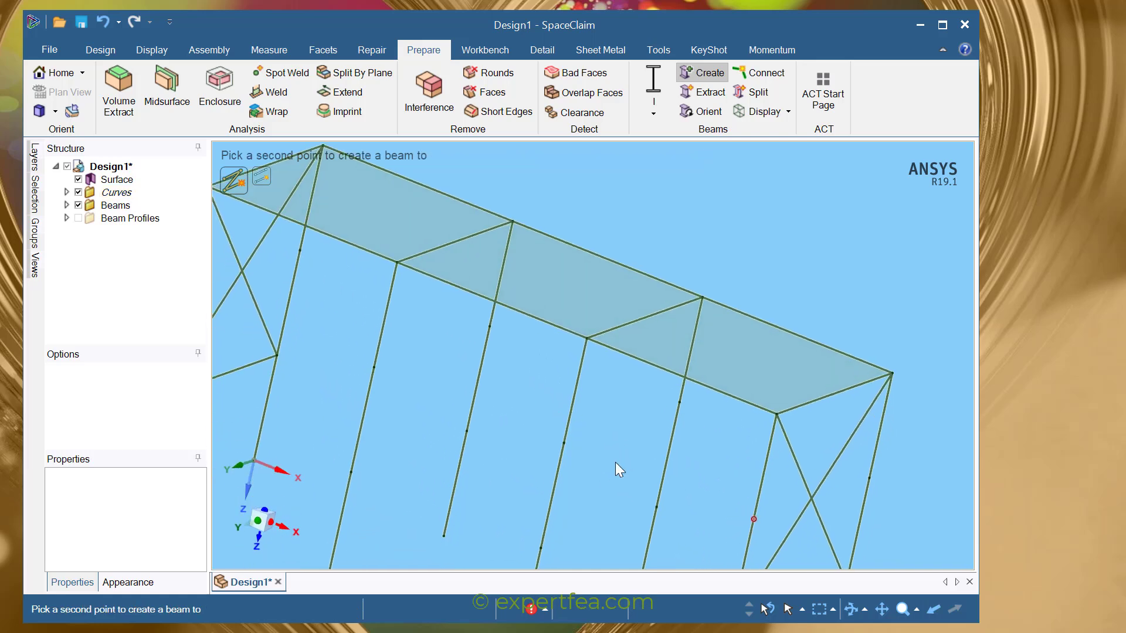
pyautogui.click(562, 443)
pyautogui.click(374, 368)
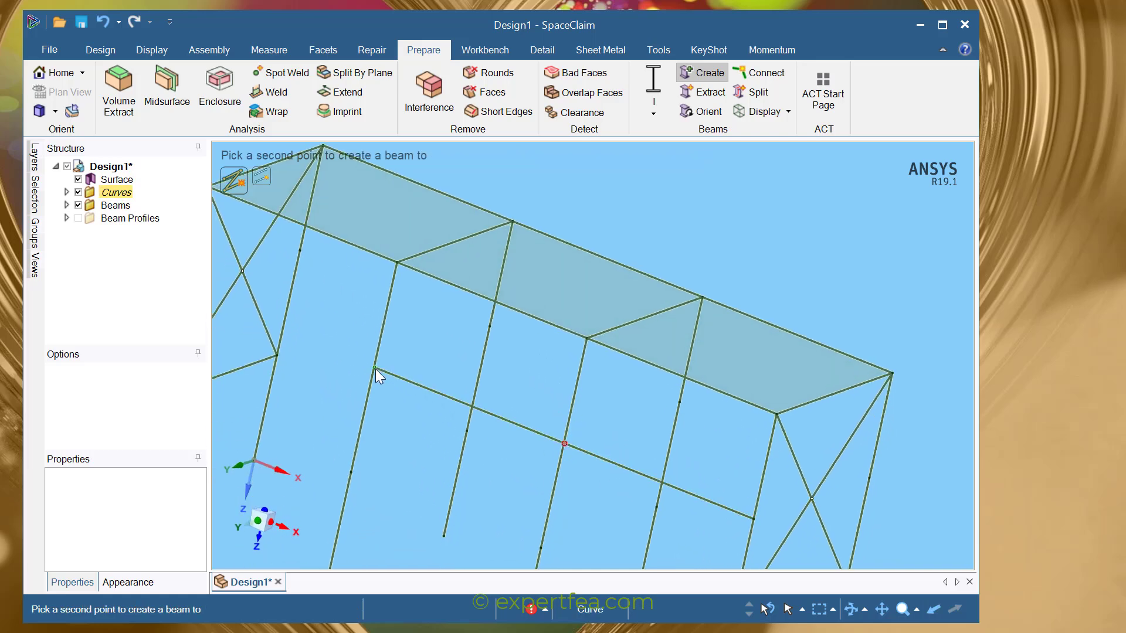
pyautogui.keyDown('shift'); pyautogui.moveTo(388, 375); pyautogui.dragTo(595, 367, button='middle'); pyautogui.keyUp('shift')
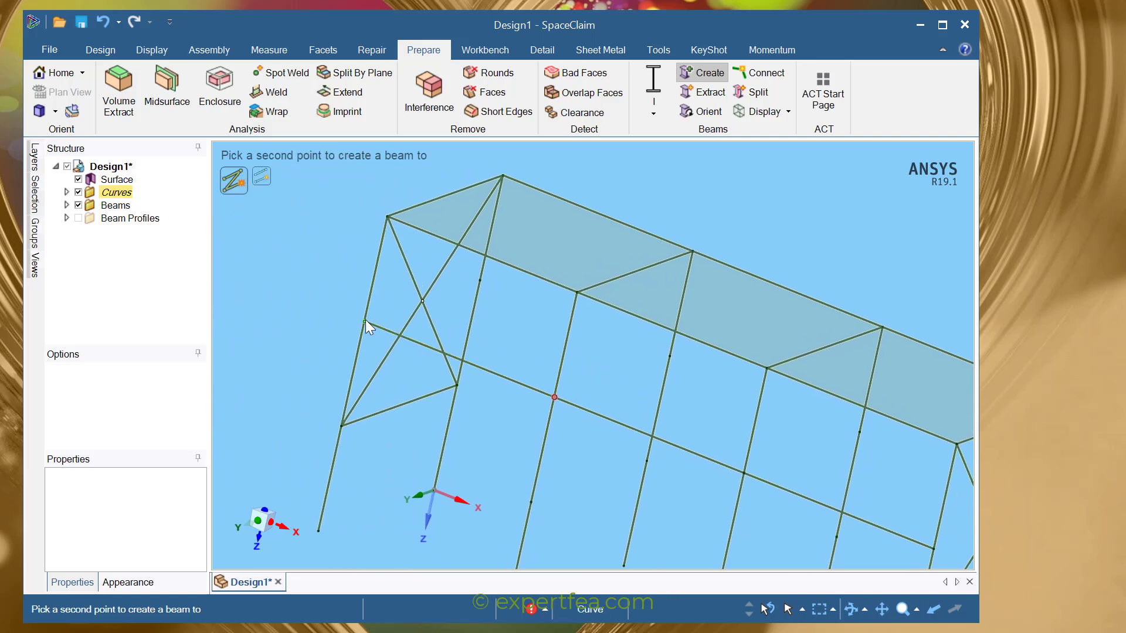
# Create a matching run of beams one level below the roof through the column points on the origin's long side.
pyautogui.moveTo(583, 312); pyautogui.dragTo(648, 346, button='middle')
pyautogui.click(703, 73)
pyautogui.click(703, 73)
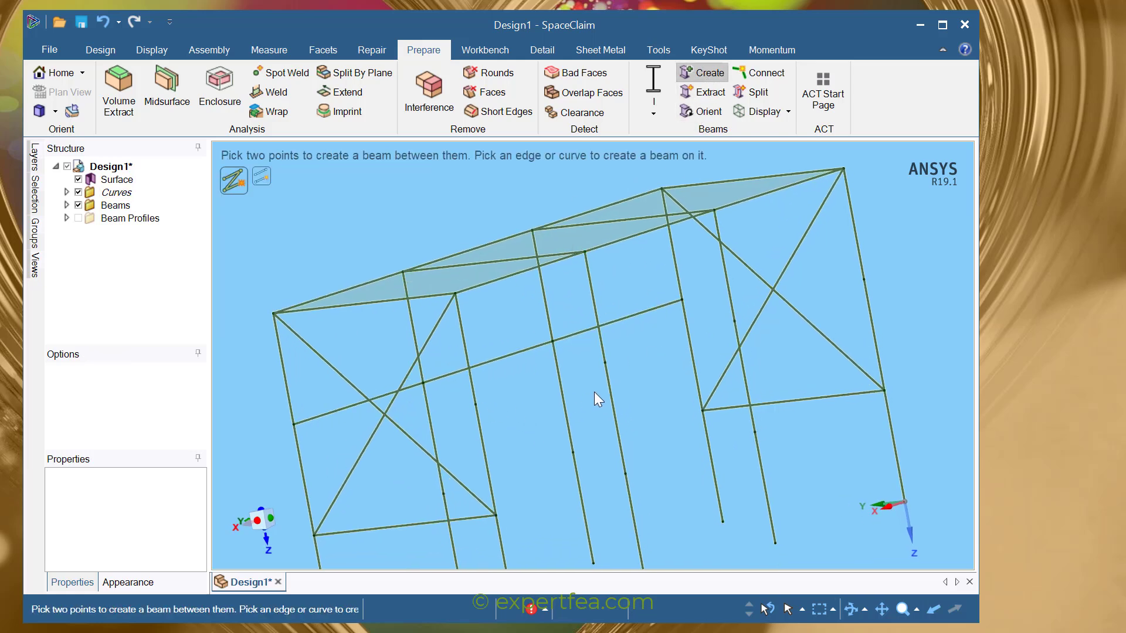
pyautogui.moveTo(474, 404); pyautogui.dragTo(501, 430, button='middle')
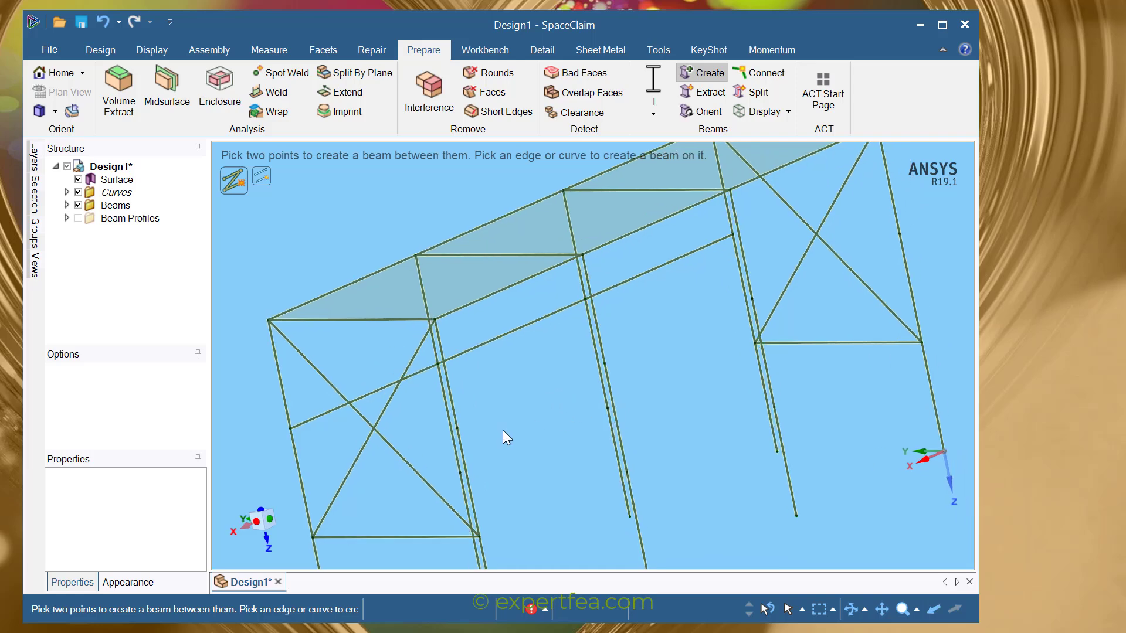
pyautogui.click(458, 428)
pyautogui.click(605, 364)
pyautogui.click(752, 299)
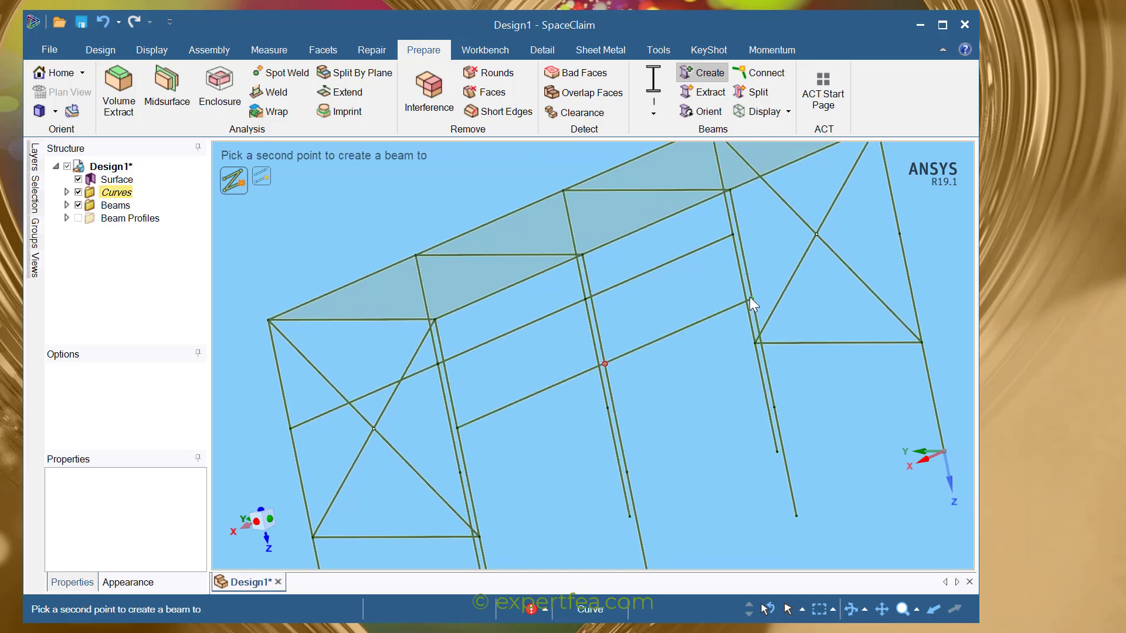
pyautogui.click(900, 234)
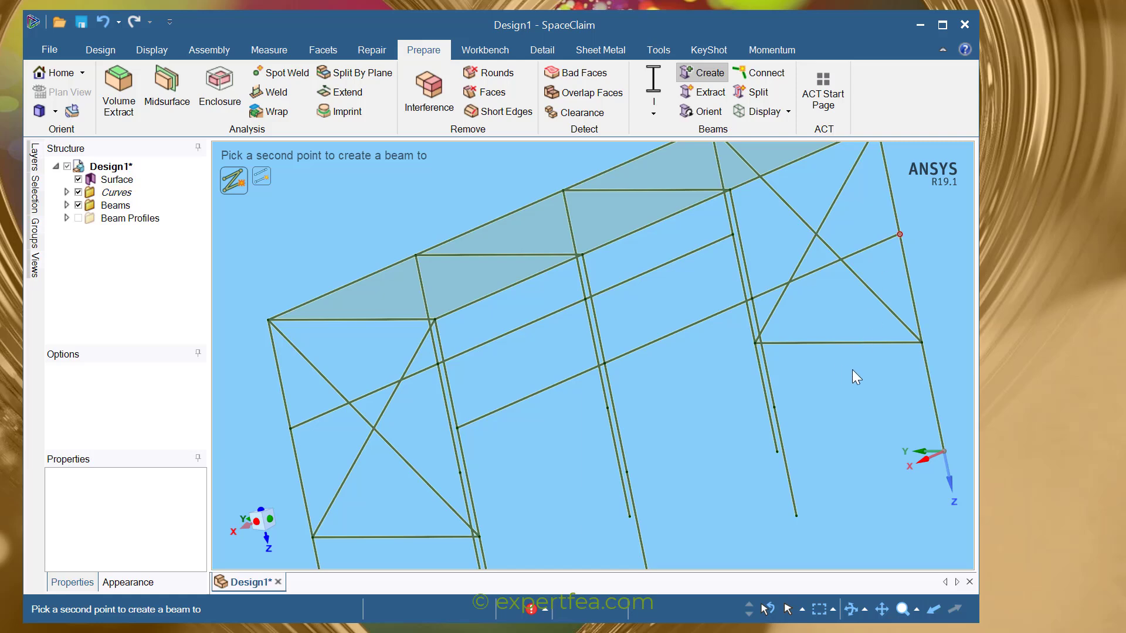
pyautogui.press('Escape')
# Create beams across the end frame away from the origin, joining both columns through the crossing point of the braces.
pyautogui.moveTo(697, 400); pyautogui.dragTo(649, 388, button='middle')
pyautogui.moveTo(539, 415)
pyautogui.keyDown('ctrl'); pyautogui.mouseDown(button='middle')
pyautogui.moveTo(658, 410)
pyautogui.moveTo(596, 452)
pyautogui.moveTo(743, 425)
pyautogui.moveTo(700, 462)
pyautogui.moveTo(641, 422)
pyautogui.moveTo(648, 472)
pyautogui.moveTo(639, 420)
pyautogui.moveTo(600, 417)
pyautogui.moveTo(745, 417)
pyautogui.moveTo(481, 415)
pyautogui.mouseUp(button='middle'); pyautogui.keyUp('ctrl')
pyautogui.keyDown('shift'); pyautogui.moveTo(805, 372); pyautogui.dragTo(613, 389, button='middle'); pyautogui.keyUp('shift')
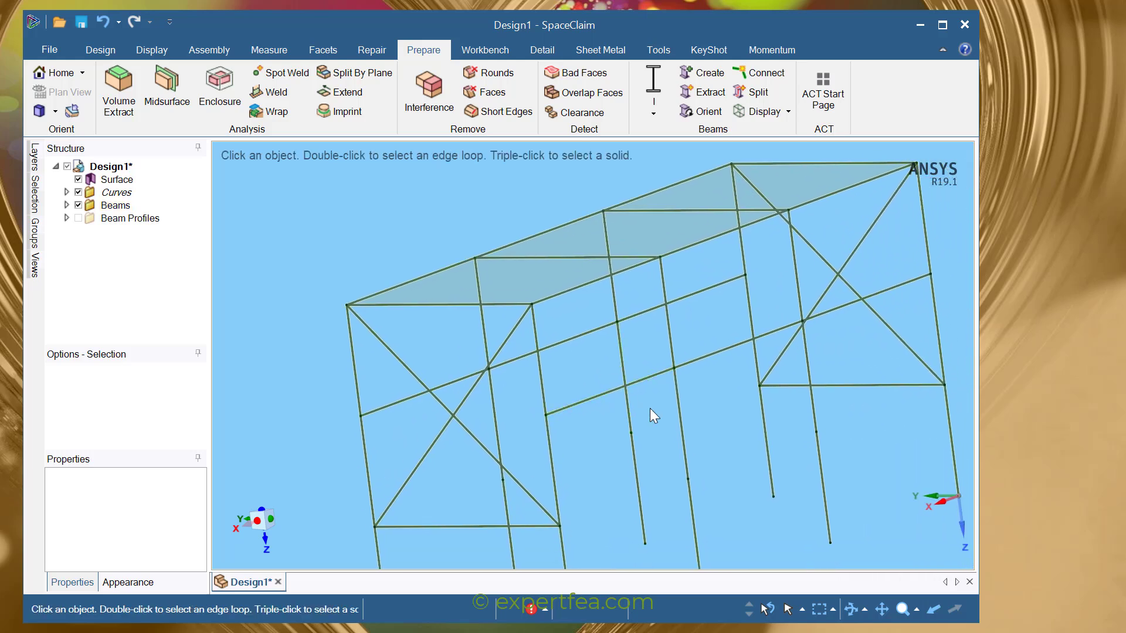
pyautogui.moveTo(592, 454); pyautogui.dragTo(604, 450, button='middle')
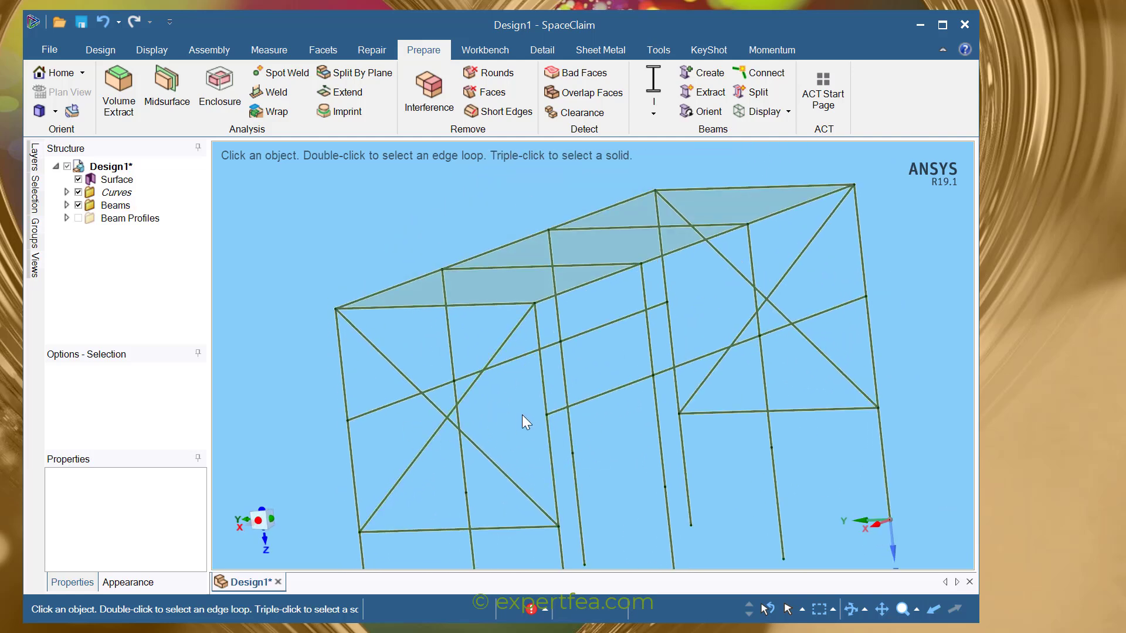
pyautogui.click(705, 74)
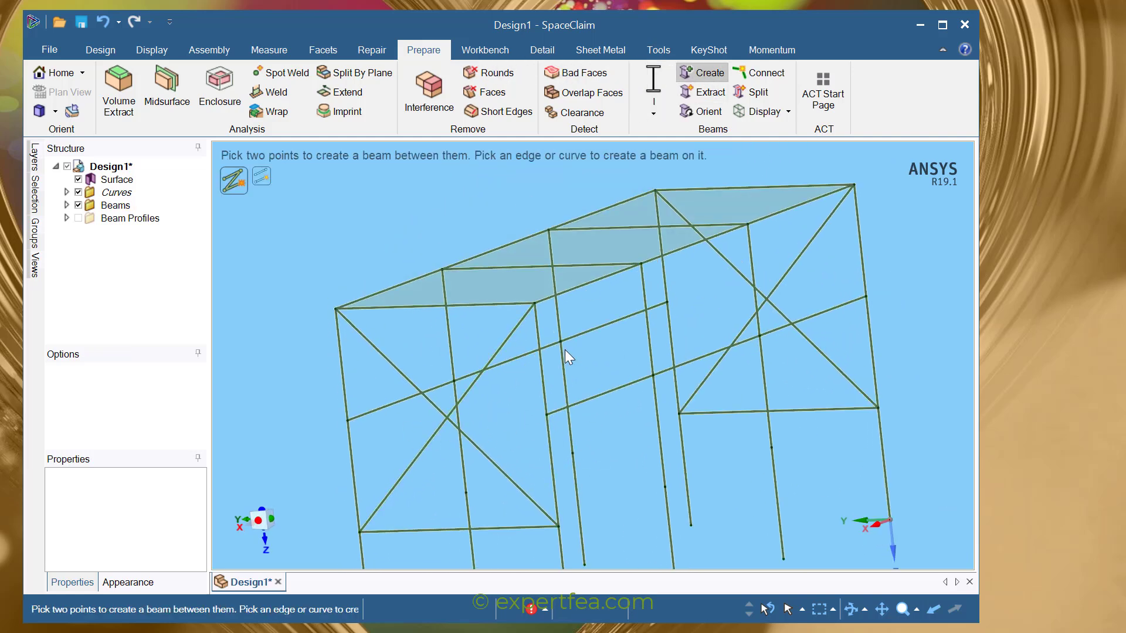
pyautogui.click(547, 415)
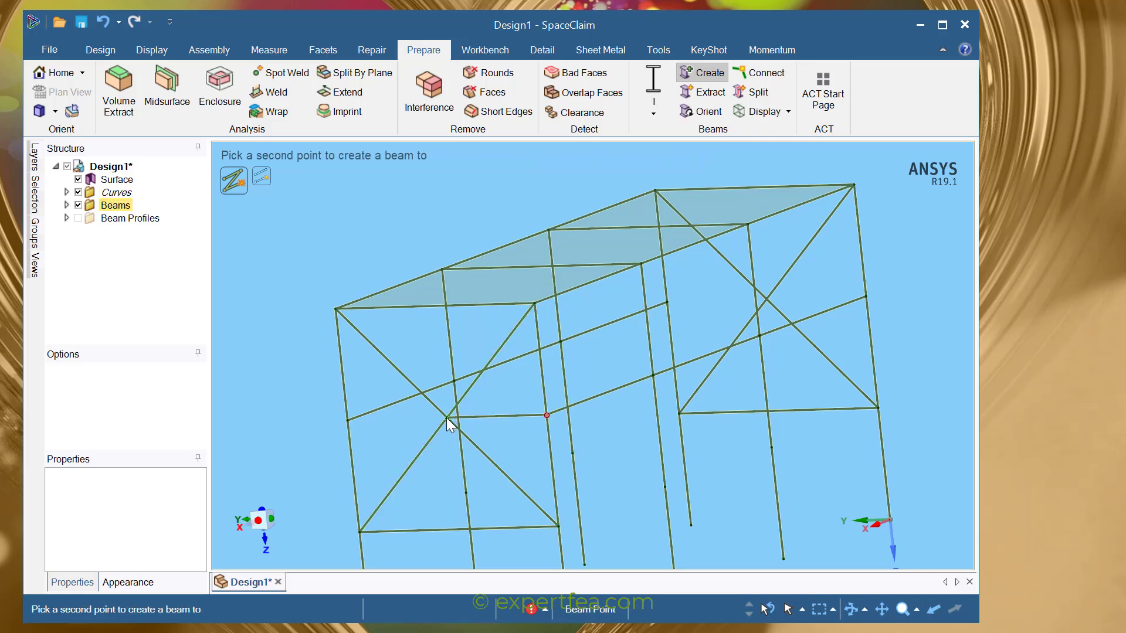
pyautogui.click(446, 418)
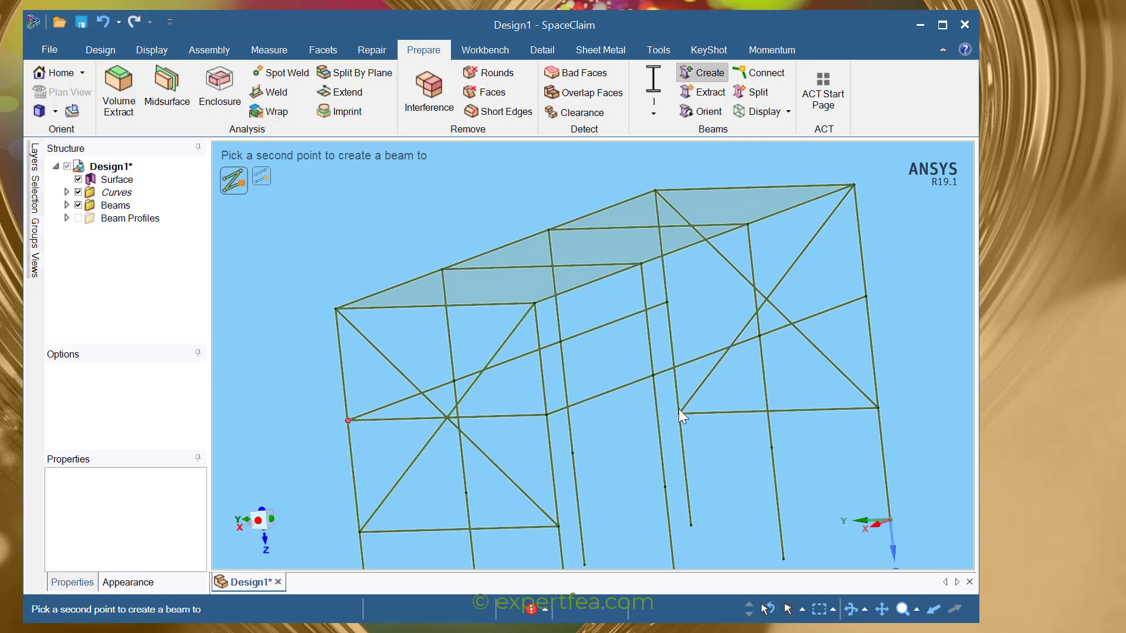
# Continue the beam chain to the origin column, through the brace crossing of that end frame, to its opposite column.
pyautogui.moveTo(769, 414); pyautogui.dragTo(431, 489, button='middle')
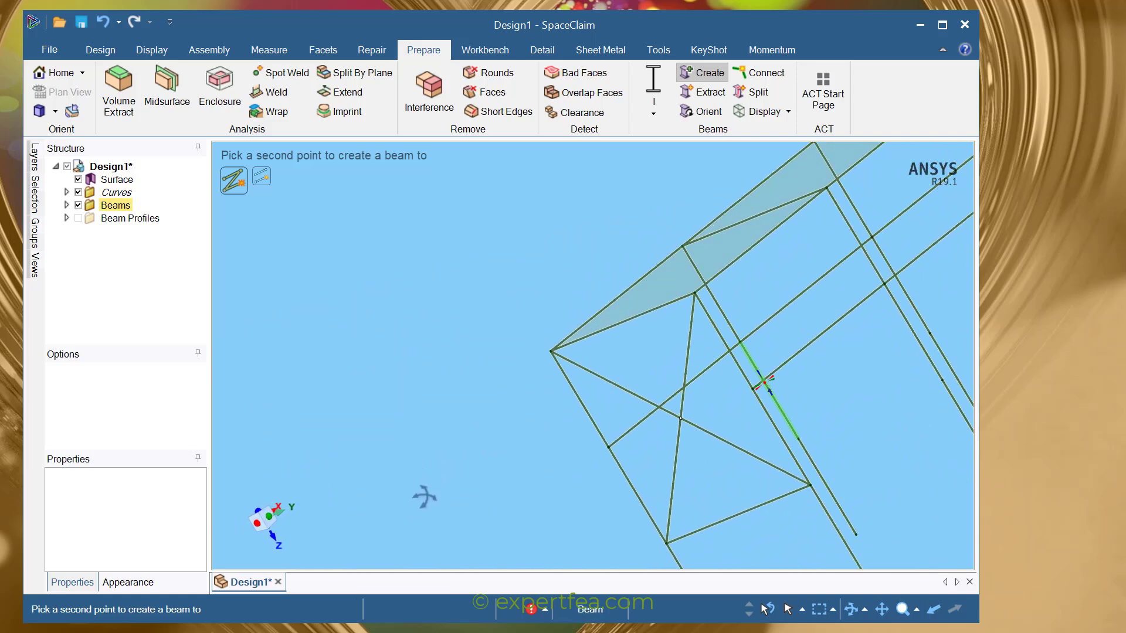
pyautogui.click(607, 448)
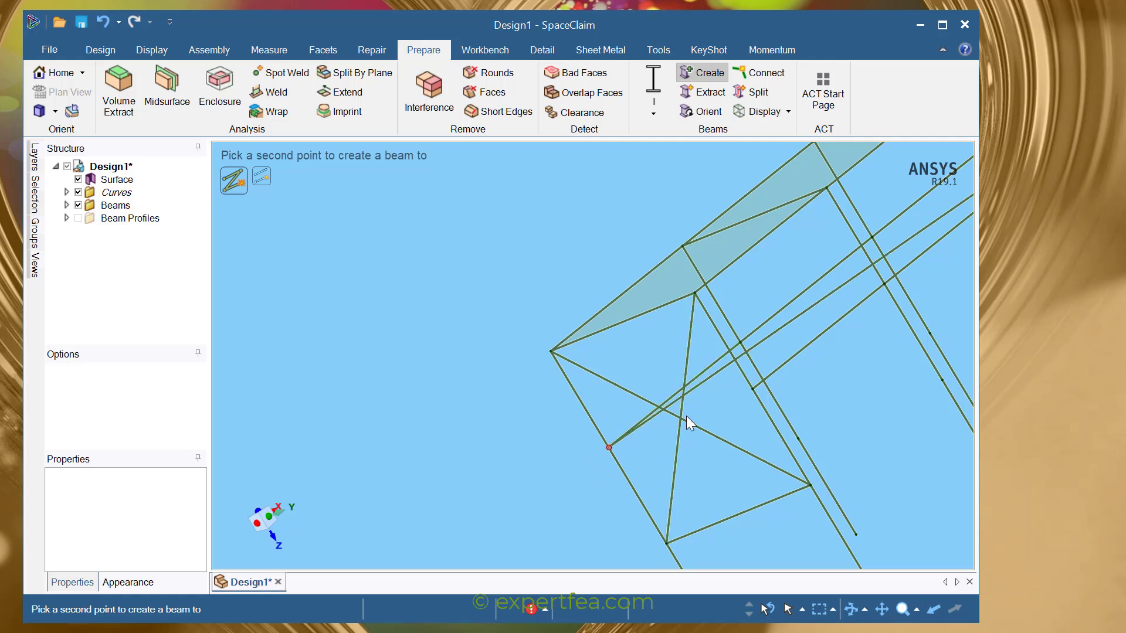
pyautogui.click(752, 390)
pyautogui.press('Escape')
# Delete the stray diagonal beam running the length of the frame between its two ends, one level below the roof.
pyautogui.moveTo(585, 338); pyautogui.dragTo(748, 316, button='middle')
pyautogui.keyDown('ctrl'); pyautogui.moveTo(527, 355); pyautogui.dragTo(698, 420, button='middle'); pyautogui.keyUp('ctrl')
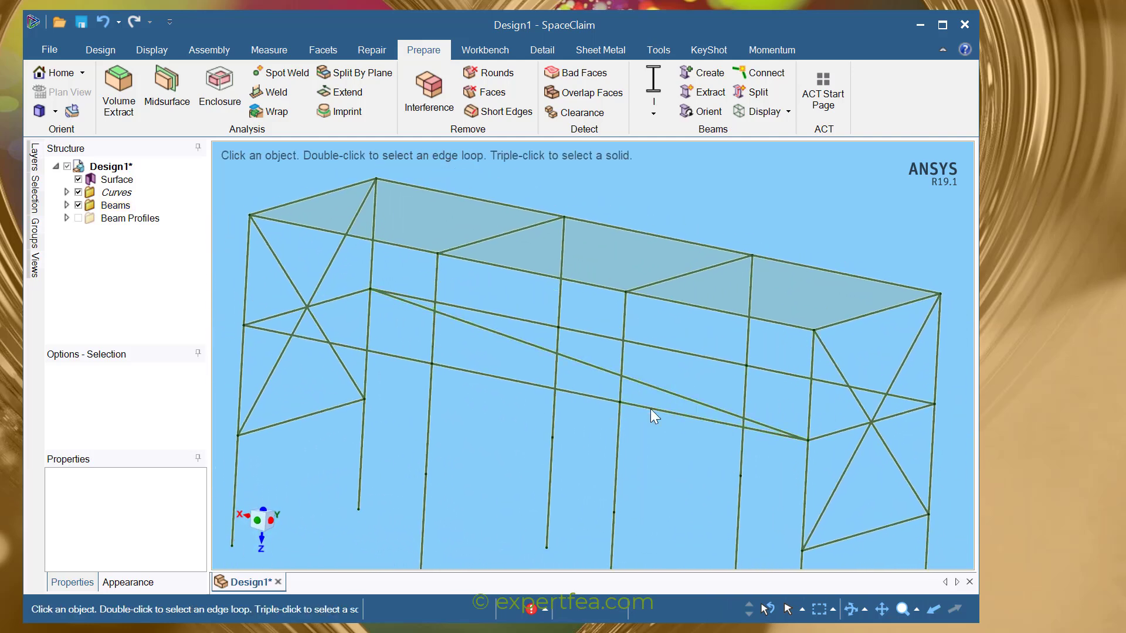
pyautogui.moveTo(511, 369)
pyautogui.mouseDown(button='middle')
pyautogui.moveTo(623, 370)
pyautogui.moveTo(573, 377)
pyautogui.moveTo(473, 358)
pyautogui.moveTo(452, 370)
pyautogui.moveTo(530, 321)
pyautogui.moveTo(709, 441)
pyautogui.moveTo(692, 423)
pyautogui.mouseUp(button='middle')
pyautogui.scroll(3, 708, 430)
pyautogui.scroll(-9, 709, 417)
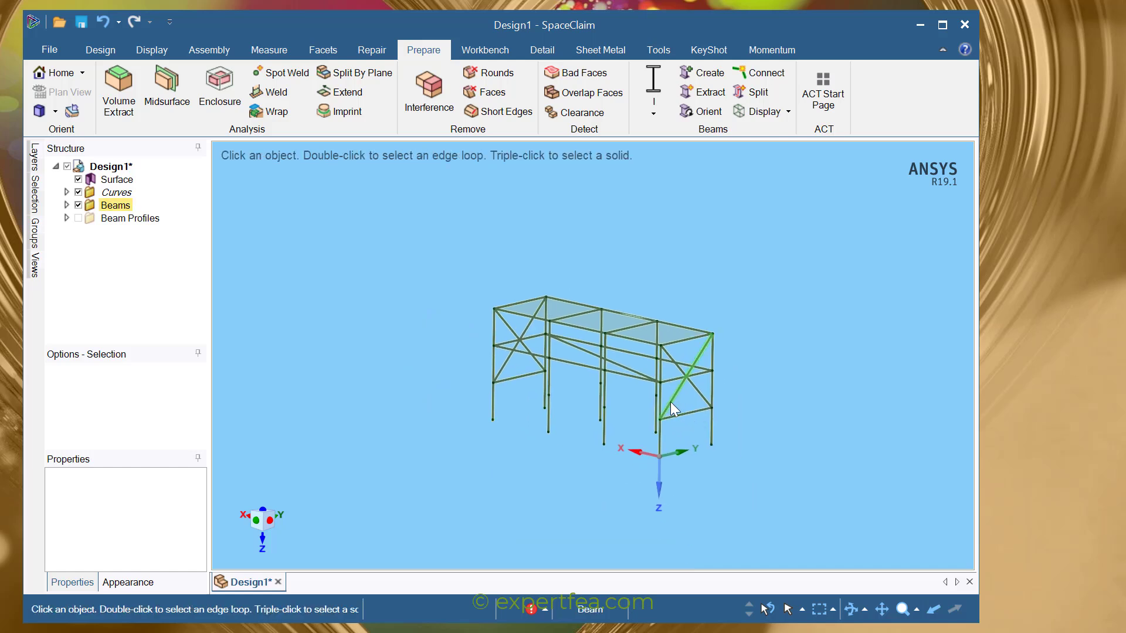
pyautogui.scroll(5, 684, 401)
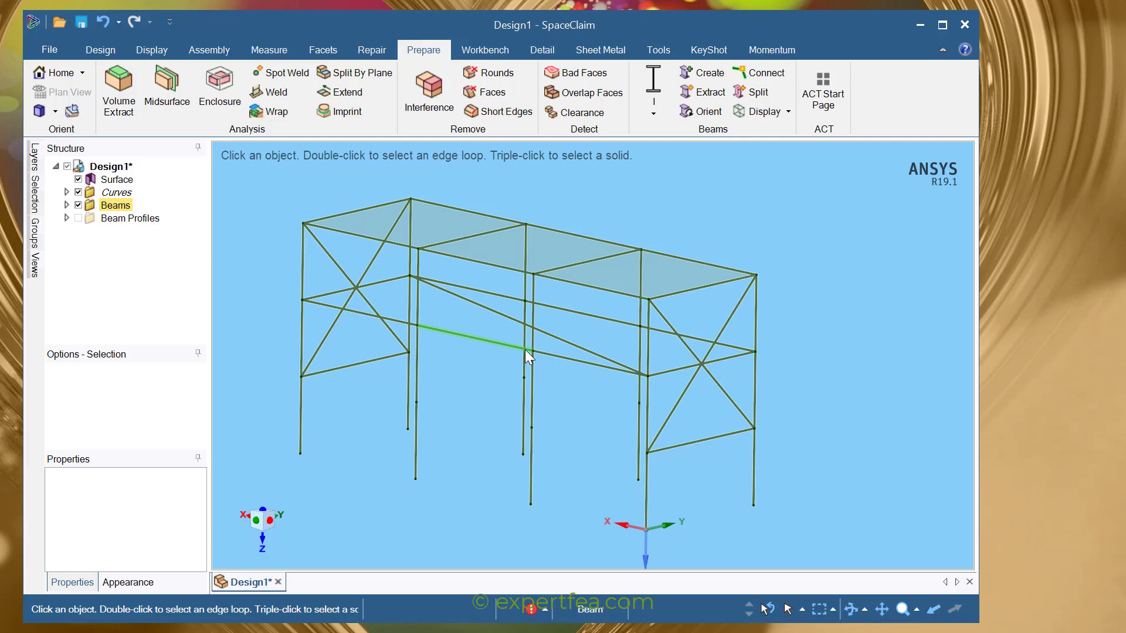
pyautogui.moveTo(550, 418)
pyautogui.mouseDown(button='middle')
pyautogui.moveTo(608, 440)
pyautogui.moveTo(578, 425)
pyautogui.mouseUp(button='middle')
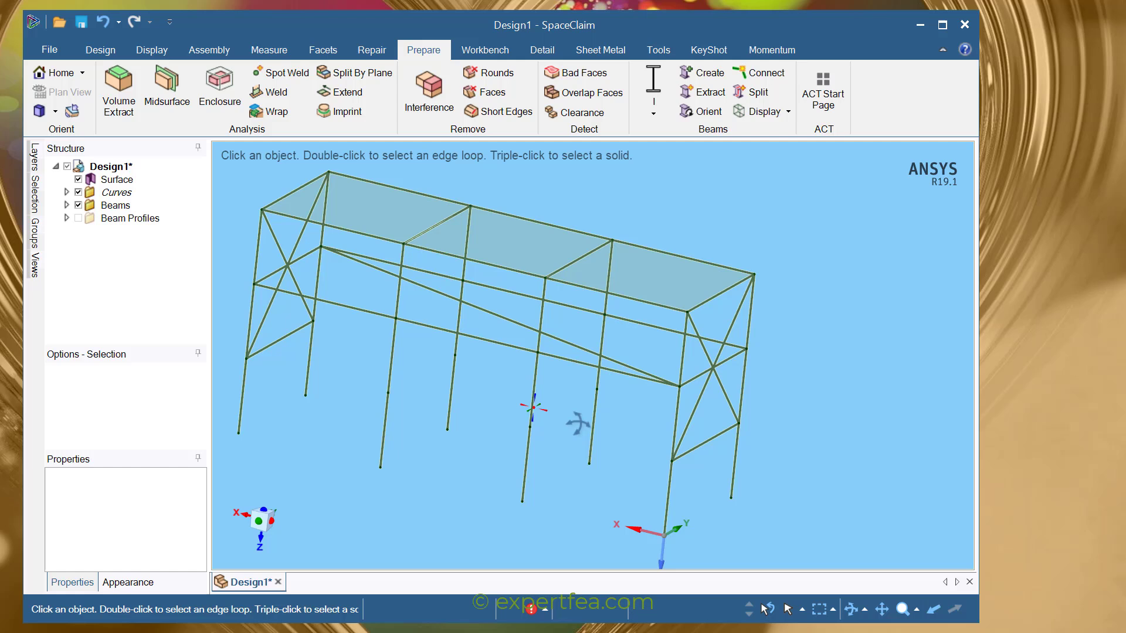
pyautogui.click(493, 315)
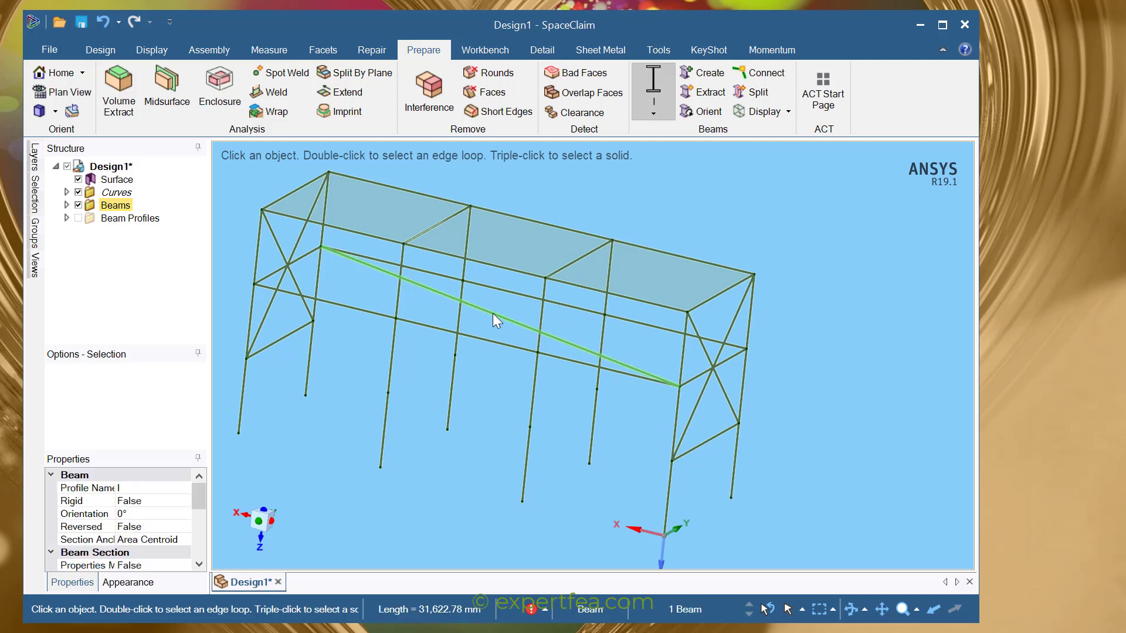
pyautogui.press('Escape')
pyautogui.moveTo(502, 397); pyautogui.dragTo(588, 409, button='middle')
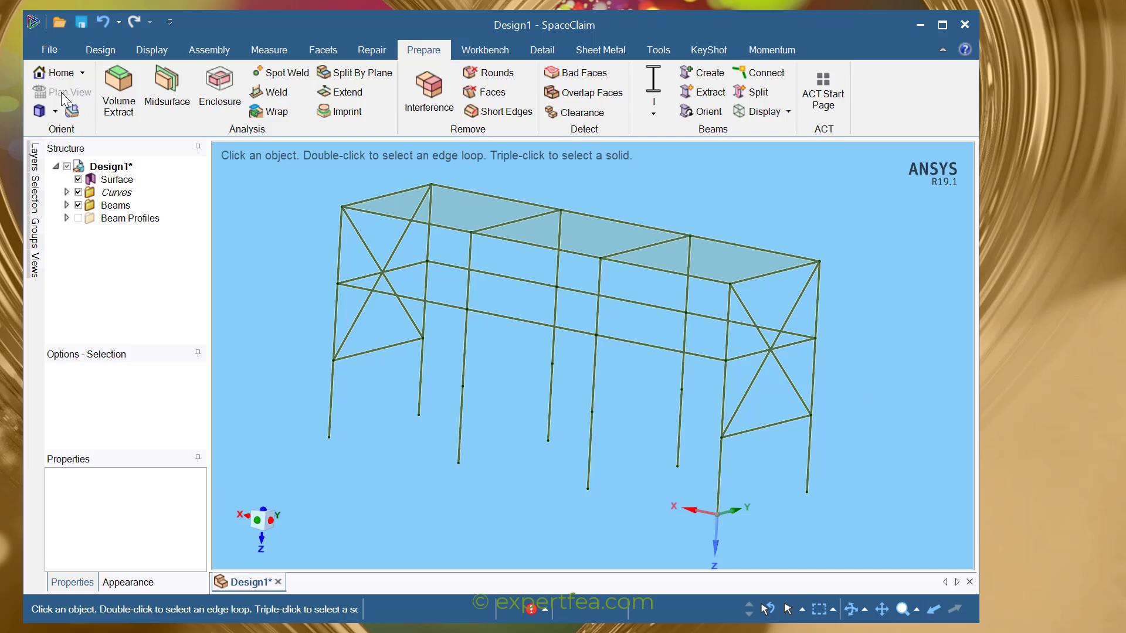
# Save the completed frame design as a new file.
pyautogui.click(50, 50)
pyautogui.moveTo(82, 215)
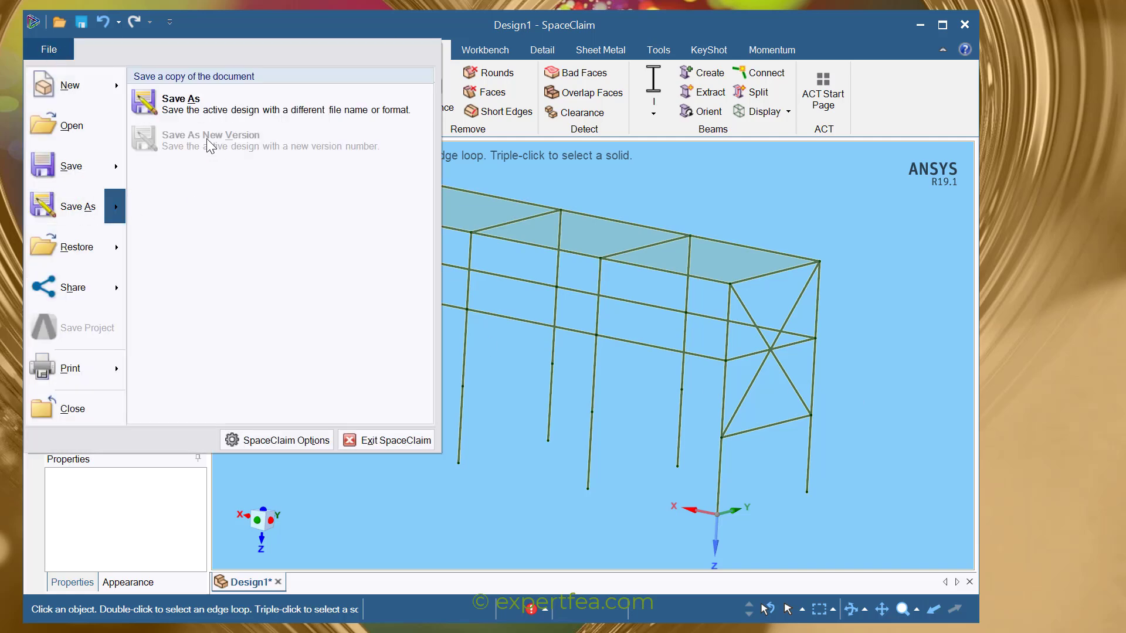
pyautogui.click(202, 105)
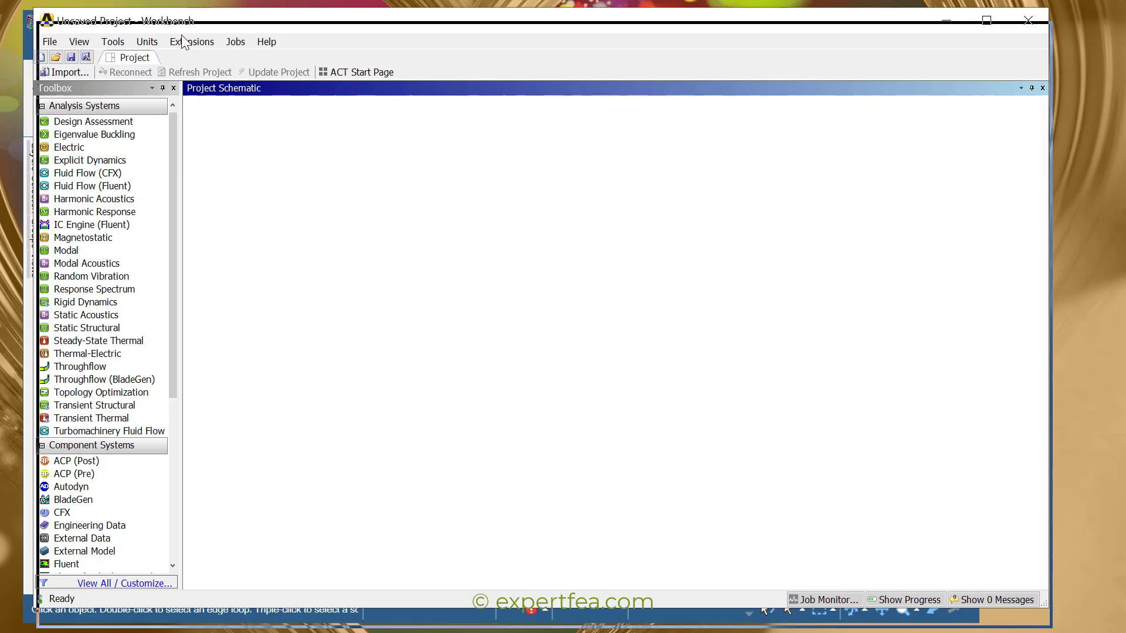
# Switch to ANSYS Workbench and add a Modal analysis system to the empty project schematic, keeping its default name.
pyautogui.moveTo(180, 23); pyautogui.dragTo(183, 34)
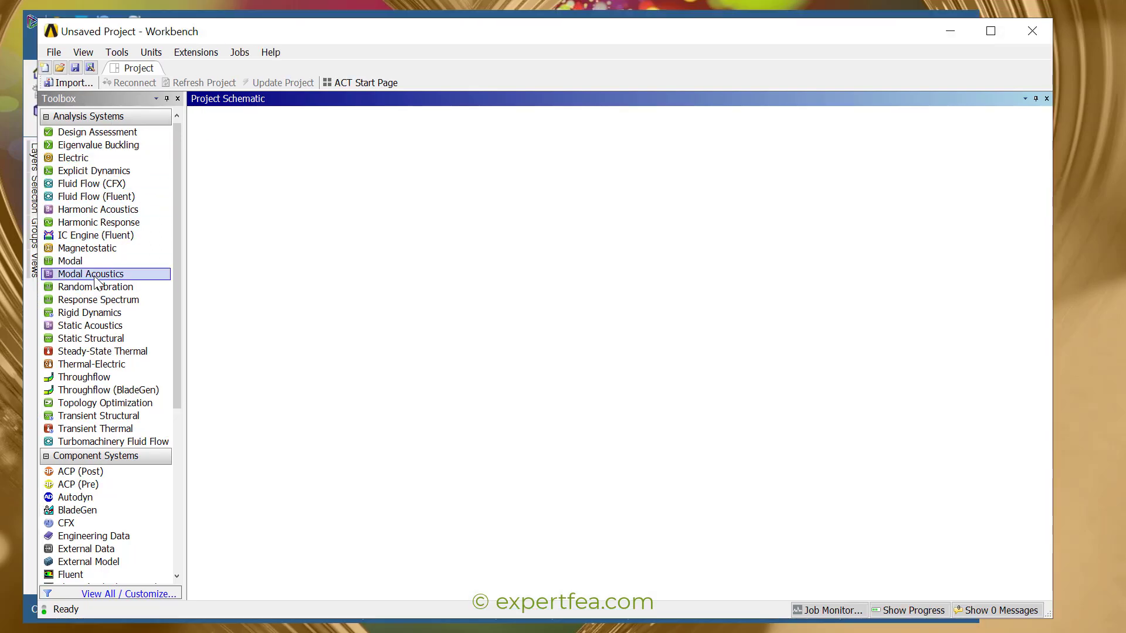
pyautogui.moveTo(72, 264); pyautogui.dragTo(289, 193)
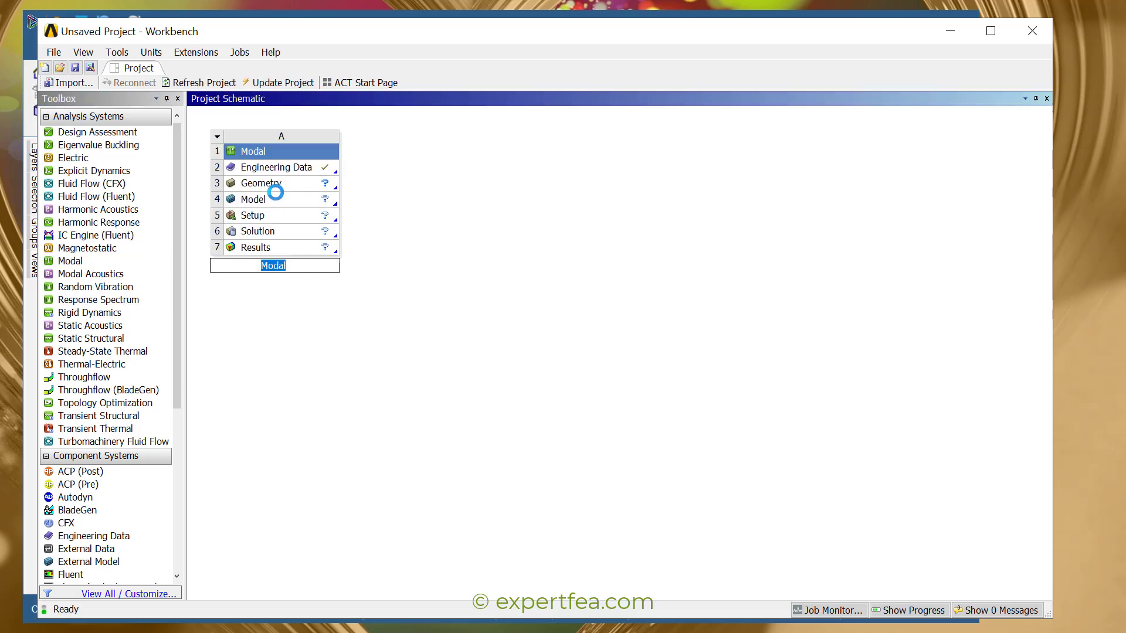
pyautogui.click(444, 247)
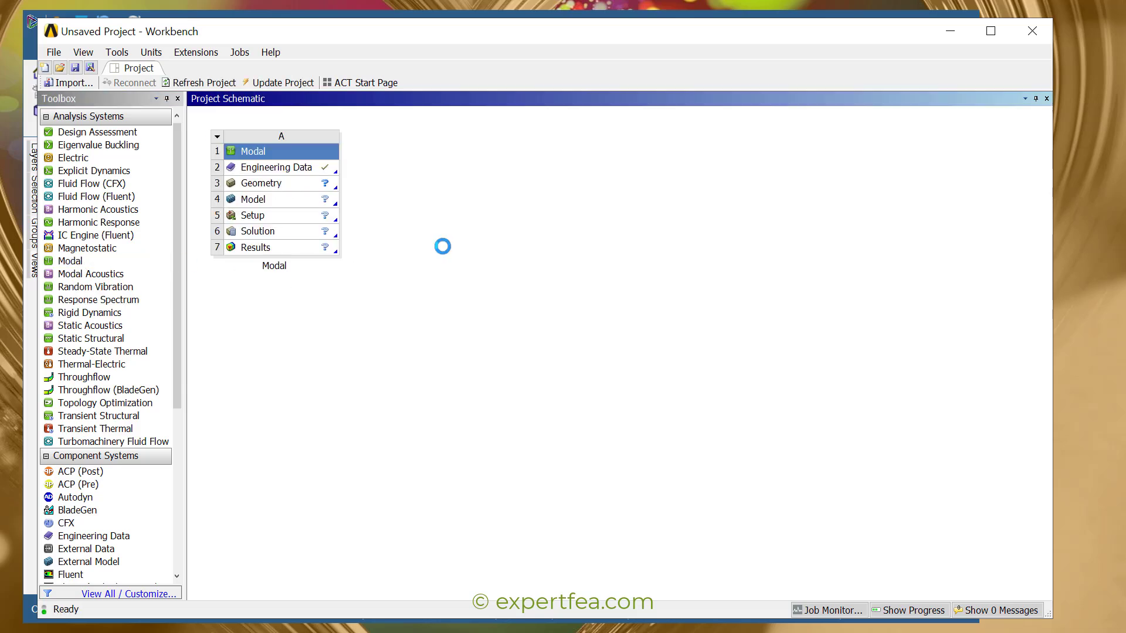
# Import the bridge1.scdoc file into the Geometry cell of the Modal system and dismiss any errors.
pyautogui.rightClick(309, 185)
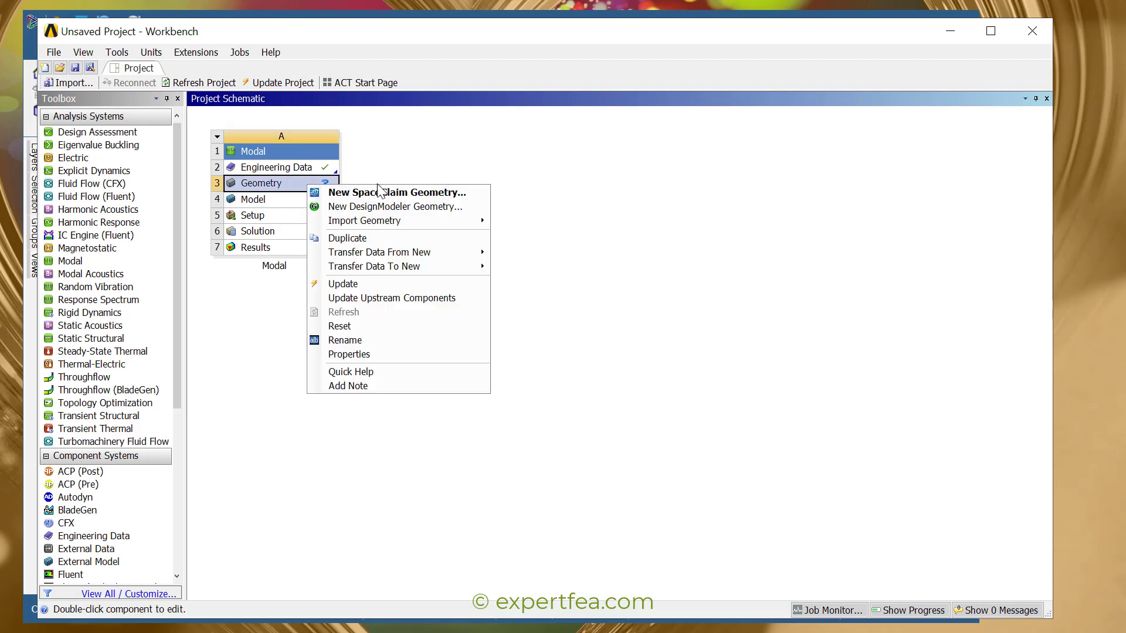
pyautogui.moveTo(464, 221)
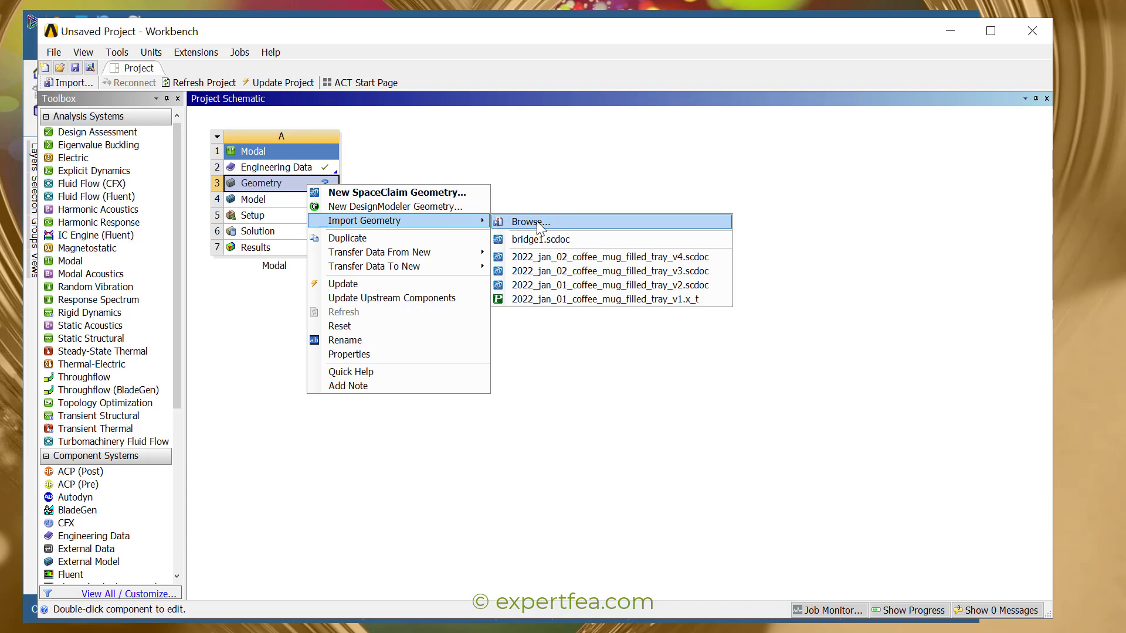
pyautogui.click(586, 237)
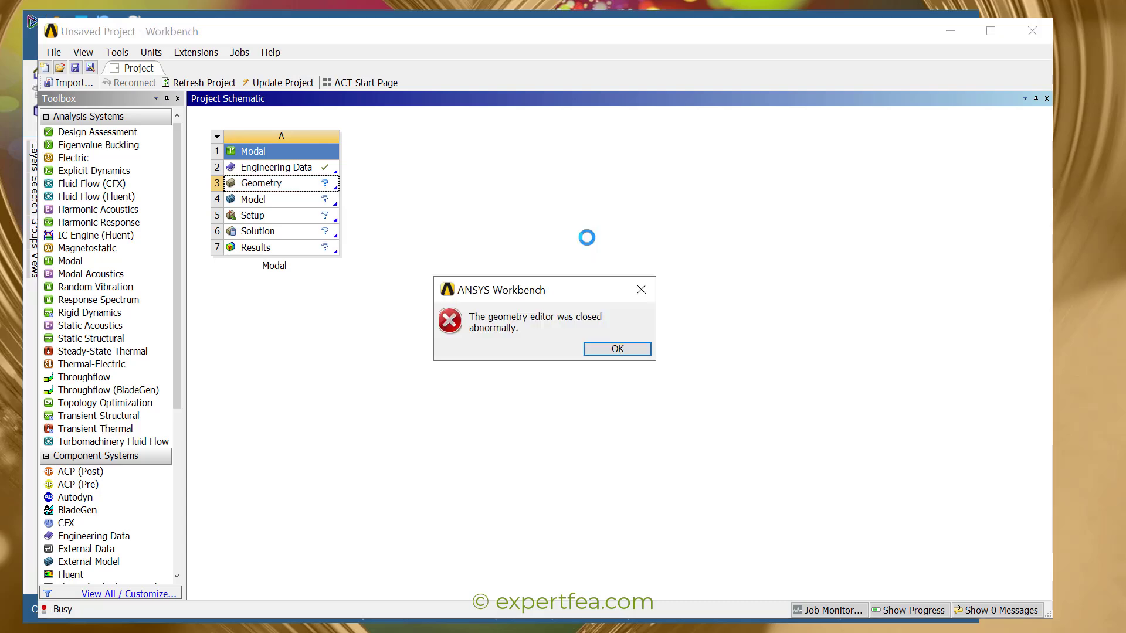
pyautogui.click(611, 352)
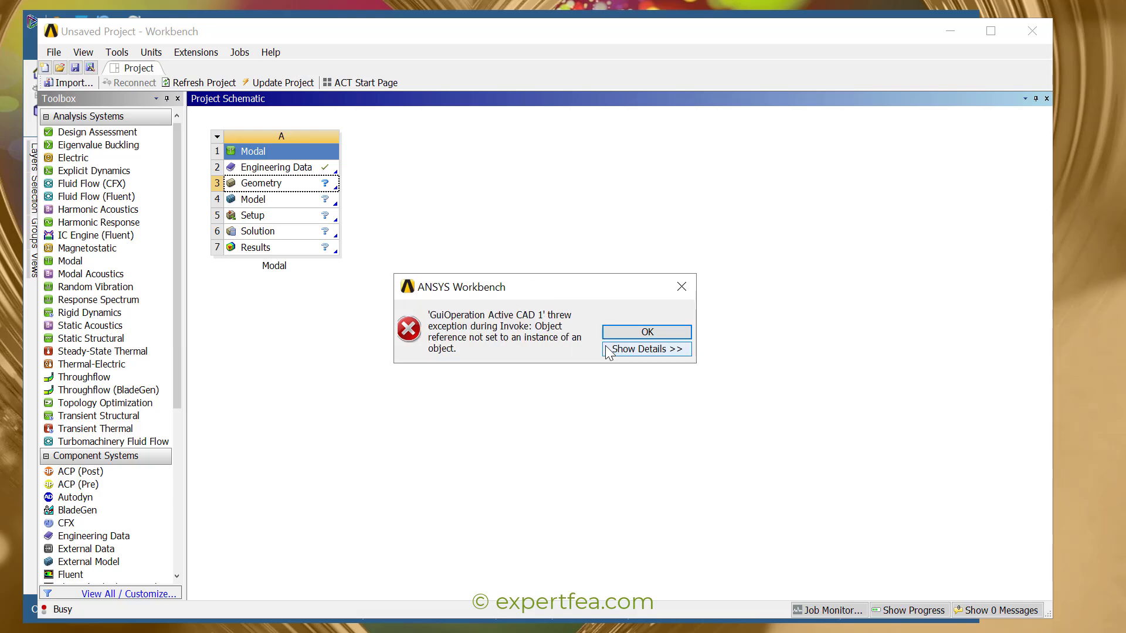
pyautogui.click(625, 333)
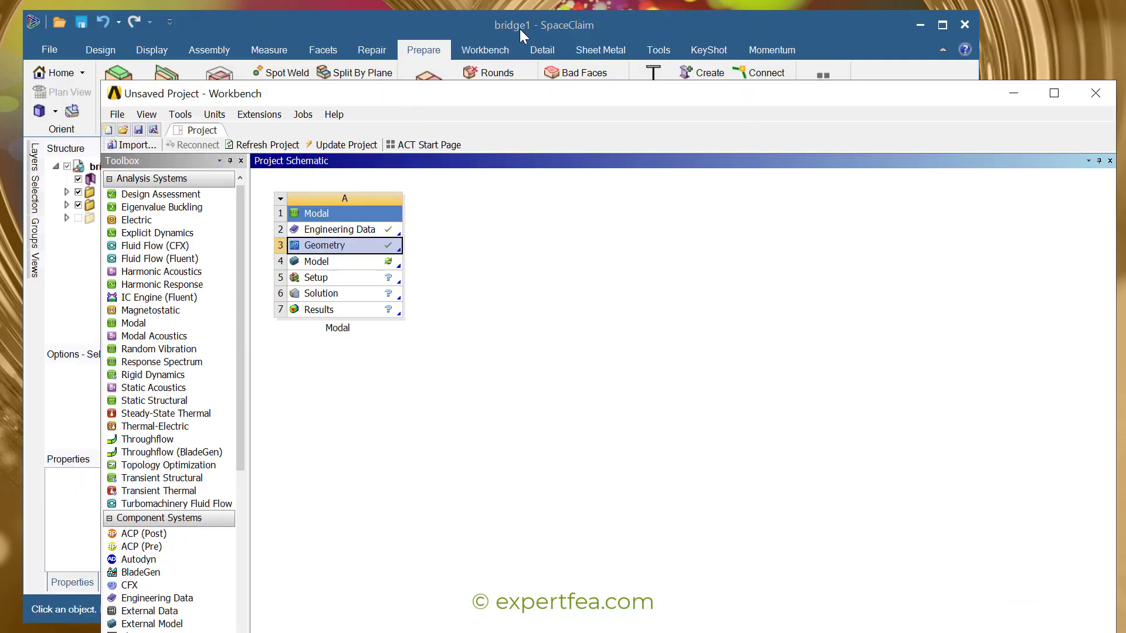
pyautogui.click(519, 26)
pyautogui.click(1037, 256)
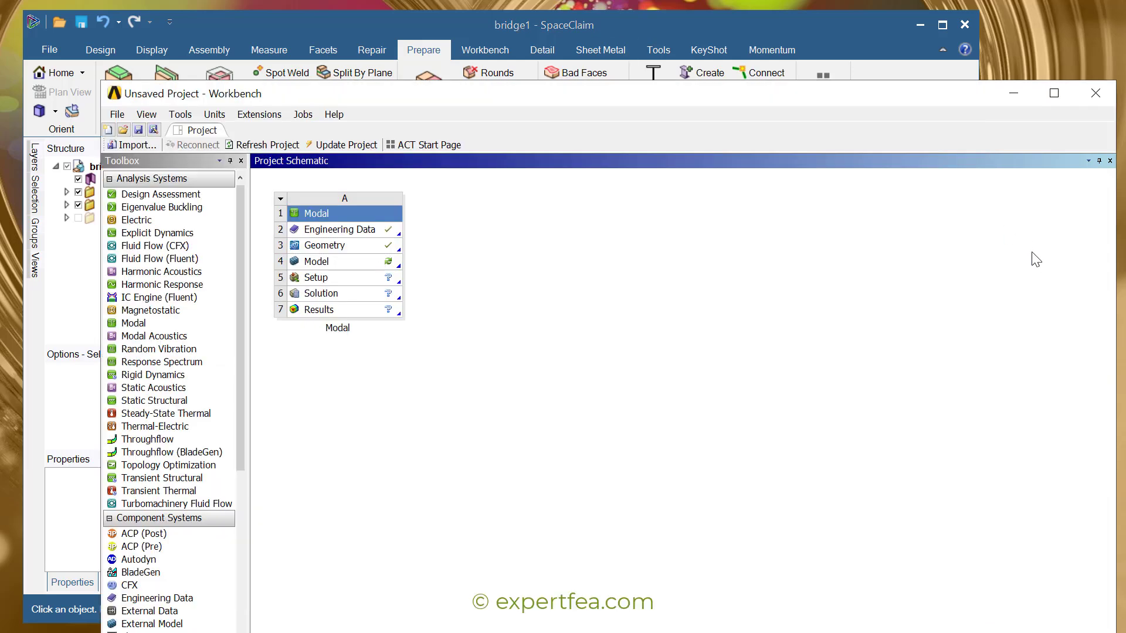
# Open the Modal system's Model cell in ANSYS Mechanical.
pyautogui.click(343, 265)
pyautogui.doubleClick(343, 265)
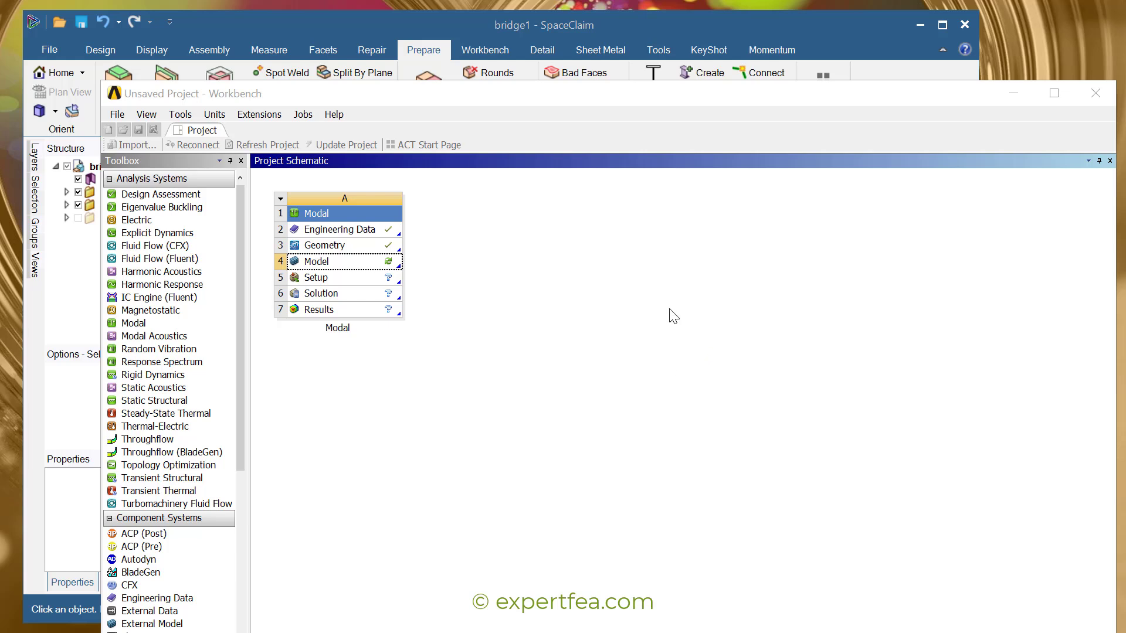
pyautogui.moveTo(472, 93); pyautogui.dragTo(449, 50)
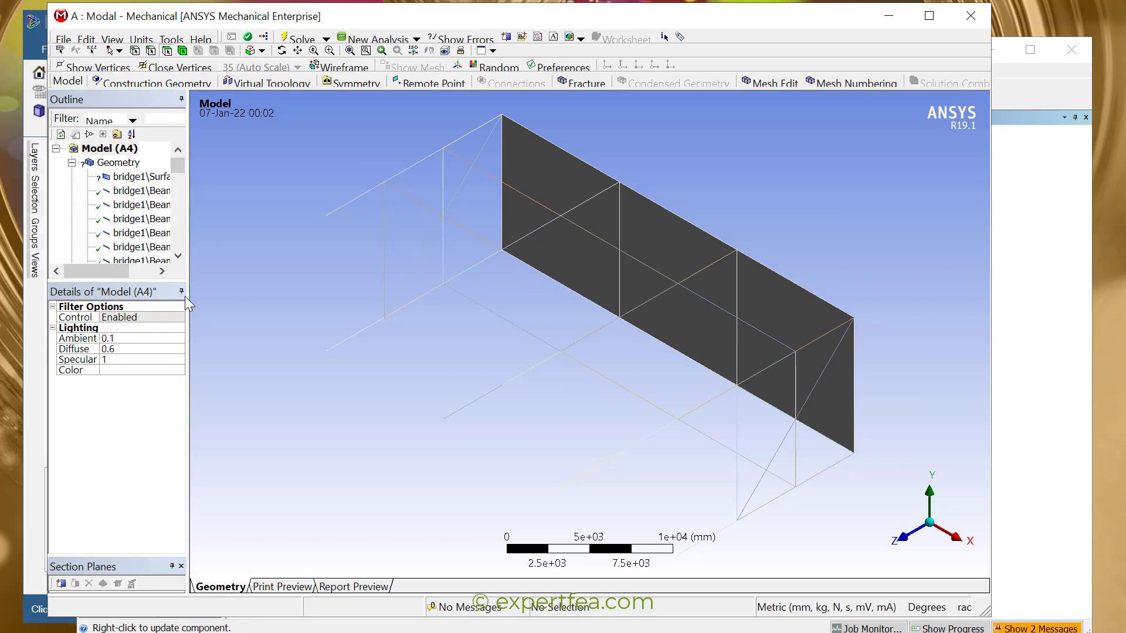
# Set the thickness of the roof surface body to 10 mm.
pyautogui.click(134, 179)
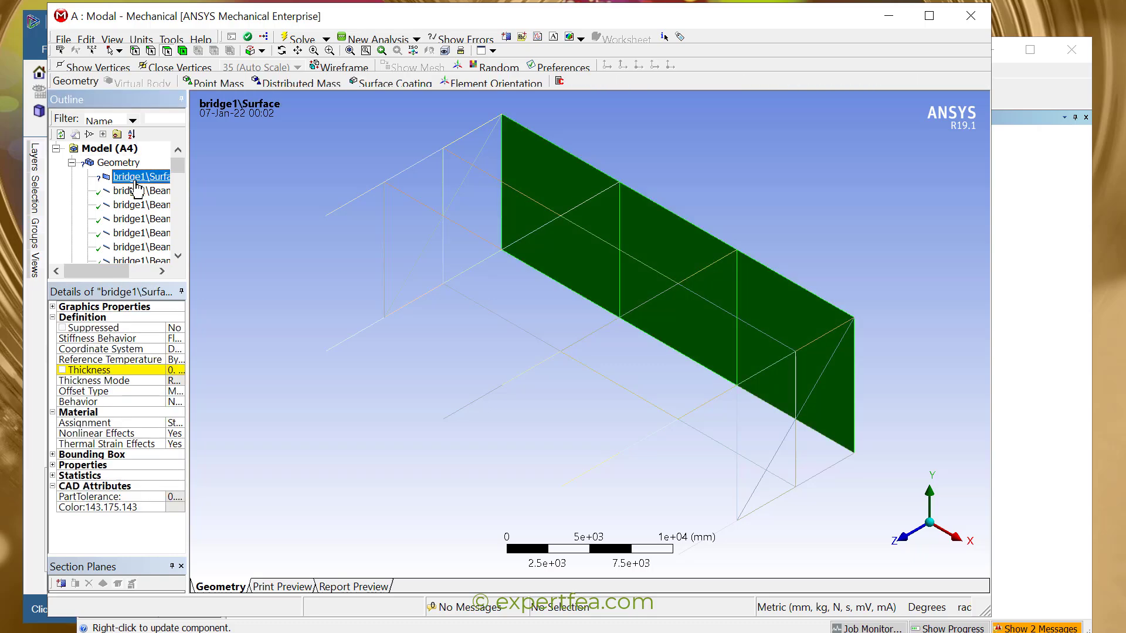
pyautogui.moveTo(591, 295); pyautogui.dragTo(389, 284, button='middle')
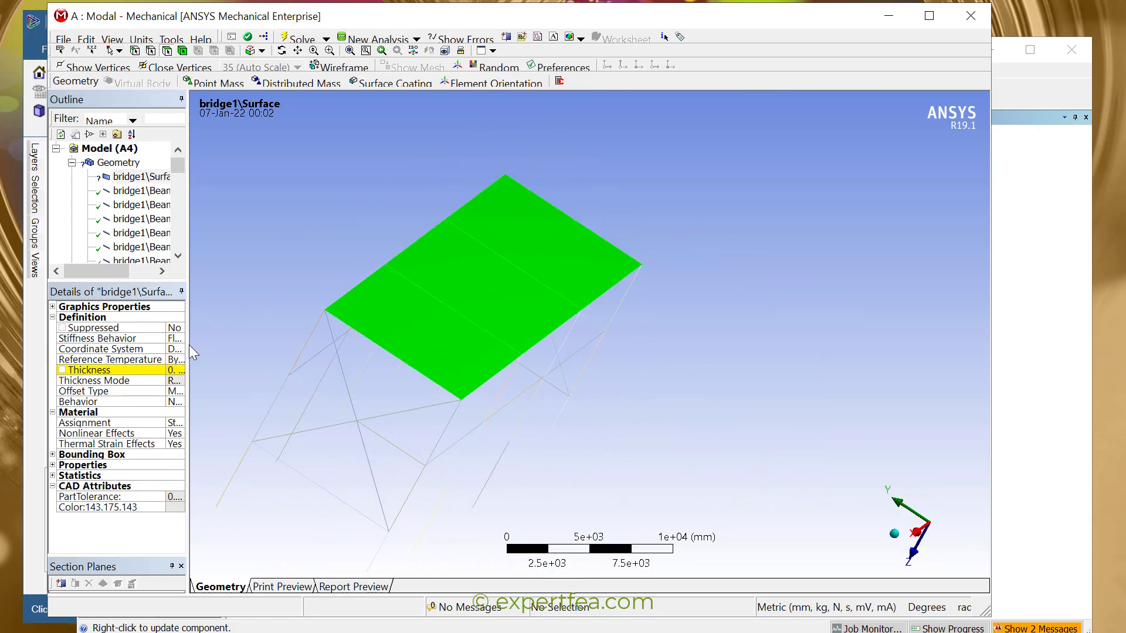
pyautogui.moveTo(189, 352); pyautogui.dragTo(261, 343)
pyautogui.click(199, 370)
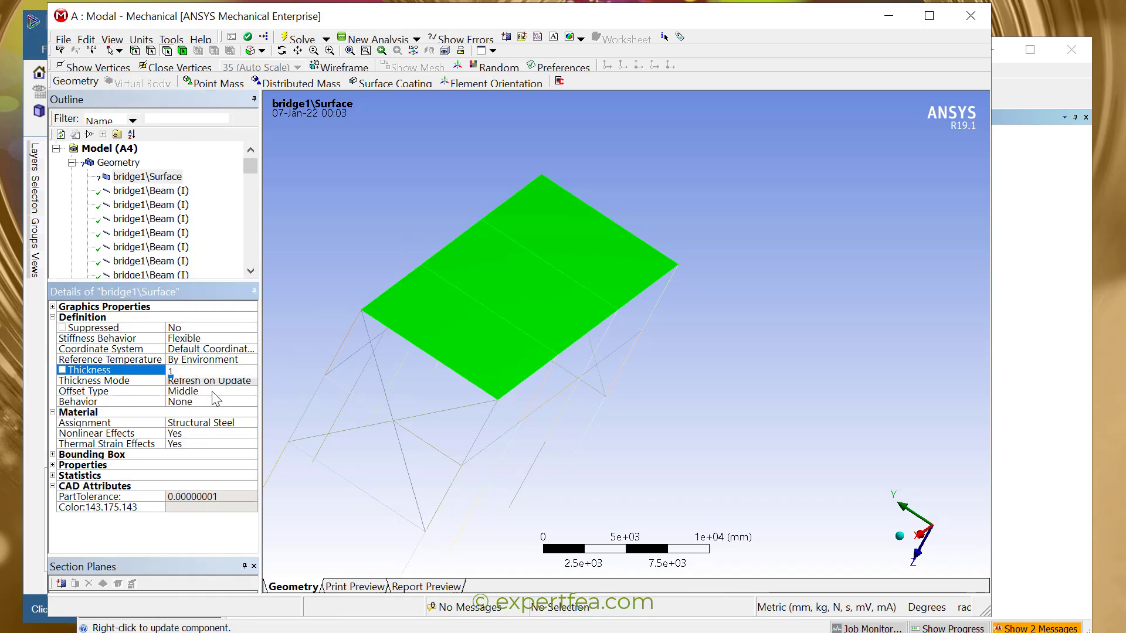
pyautogui.press('Return')
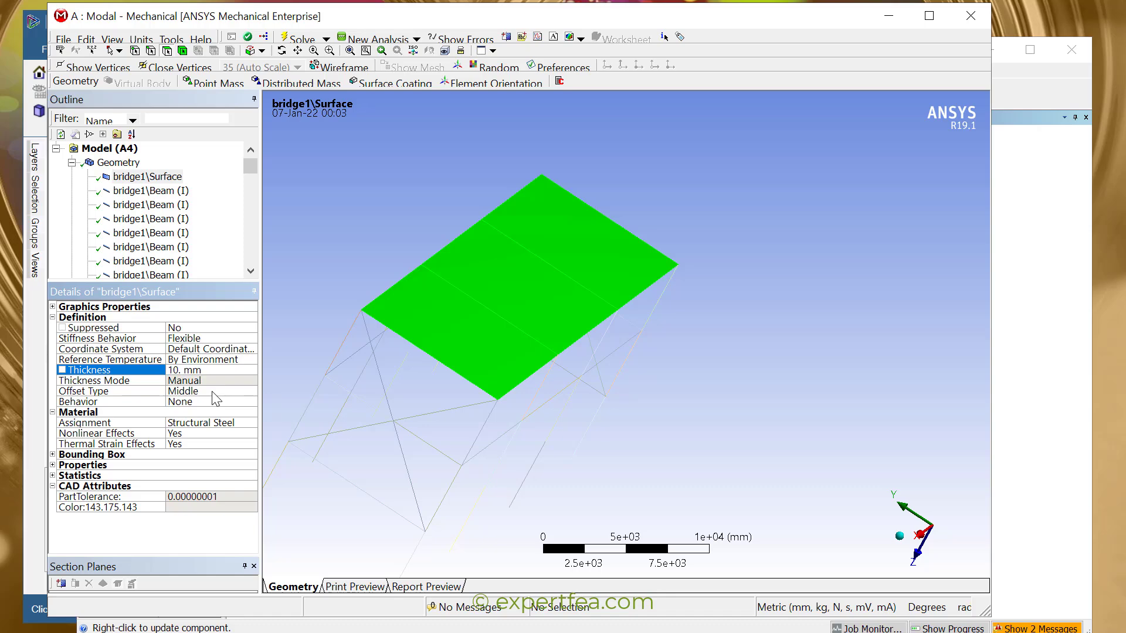
# Select the imported I-section beam bodies together and examine their position in the frame and their cross-section and material properties.
pyautogui.moveTo(546, 375); pyautogui.dragTo(733, 352, button='middle')
pyautogui.moveTo(199, 280); pyautogui.dragTo(199, 329)
pyautogui.click(150, 191)
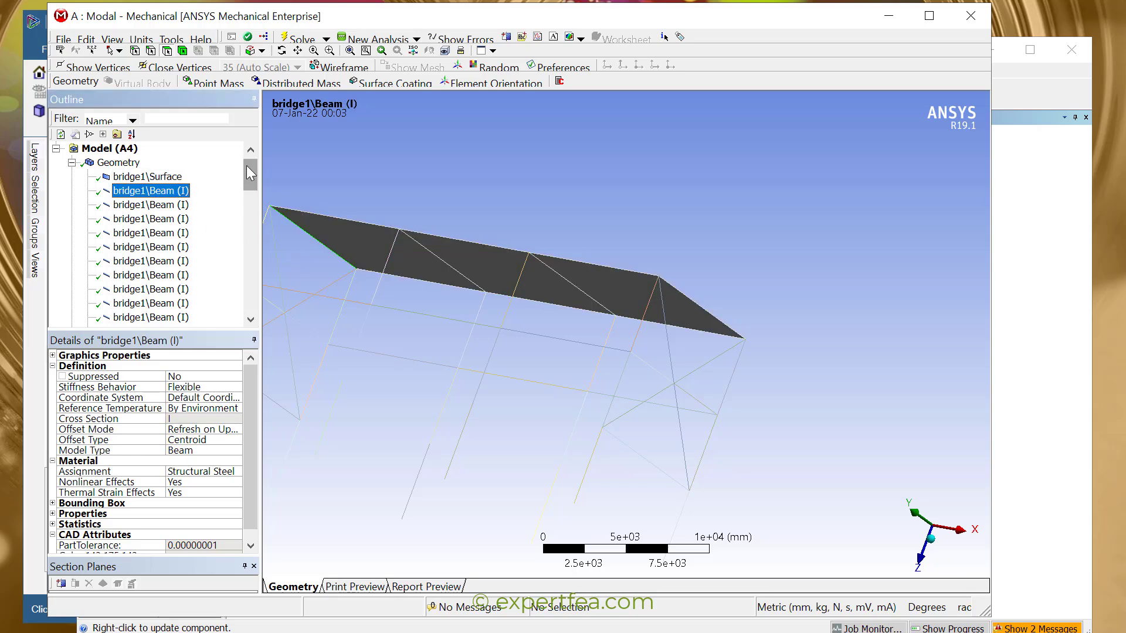
pyautogui.moveTo(247, 166); pyautogui.dragTo(249, 186)
pyautogui.moveTo(254, 270); pyautogui.dragTo(248, 281)
pyautogui.keyDown('shift'); pyautogui.click(176, 234); pyautogui.keyUp('shift')
pyautogui.moveTo(499, 343); pyautogui.dragTo(684, 384, button='middle')
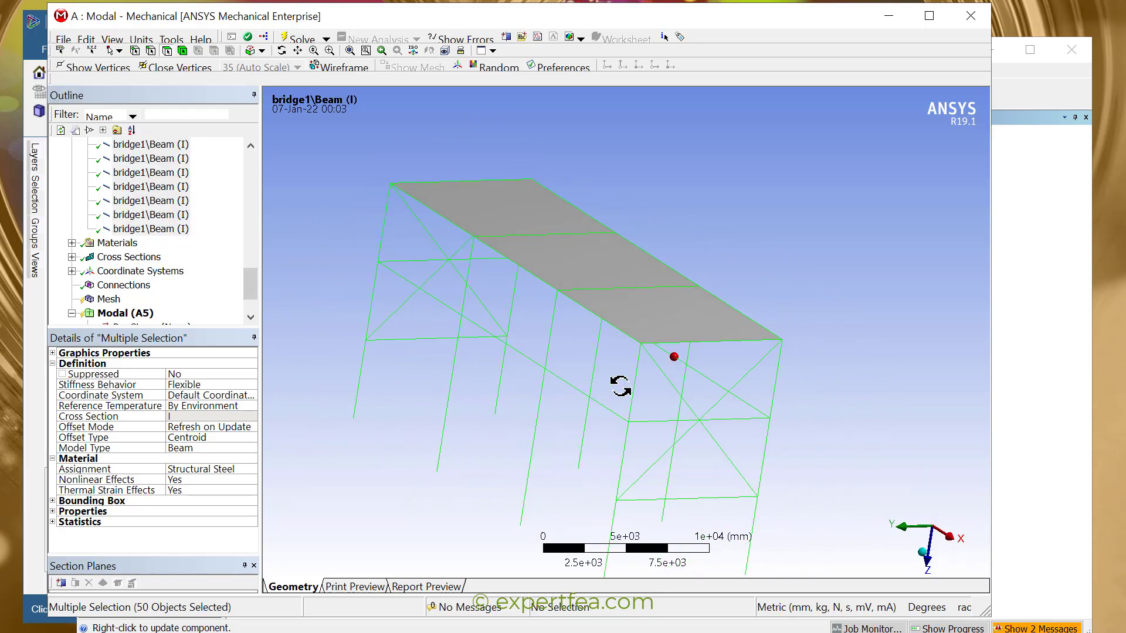
pyautogui.click(153, 228)
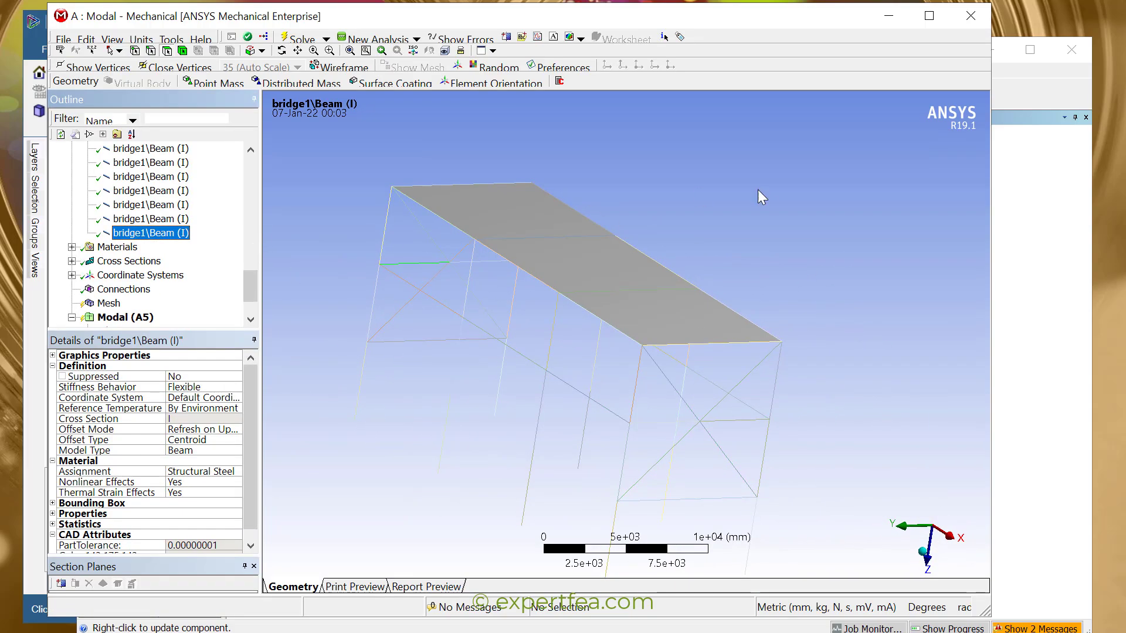
# Generate a mesh of the whole frame and roof using the default element size.
pyautogui.moveTo(251, 286); pyautogui.dragTo(245, 297)
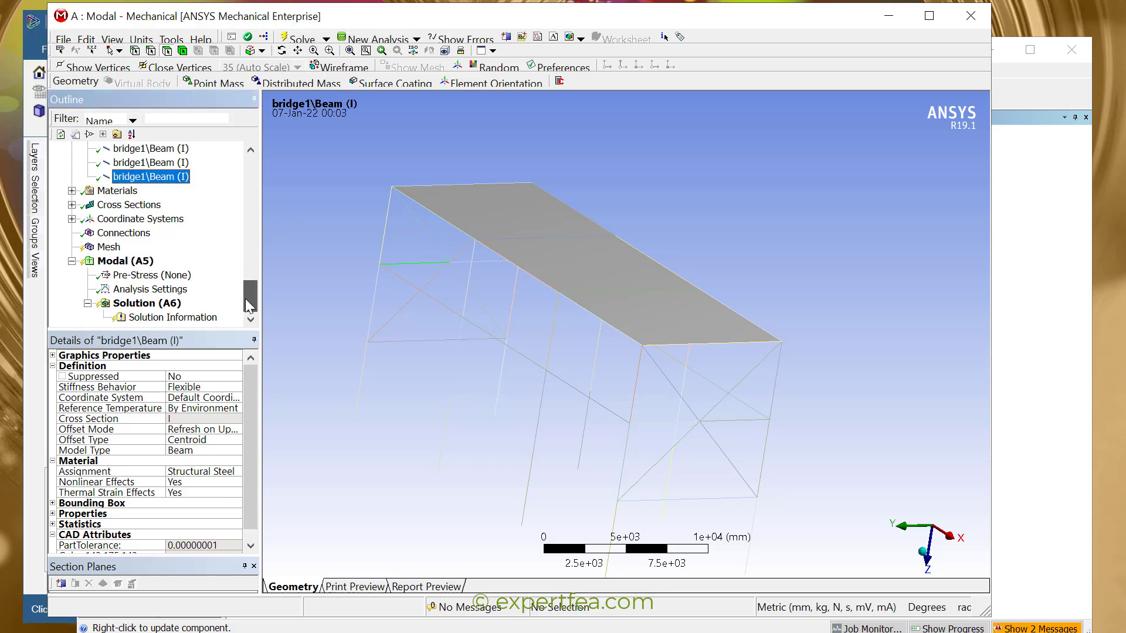
pyautogui.rightClick(106, 249)
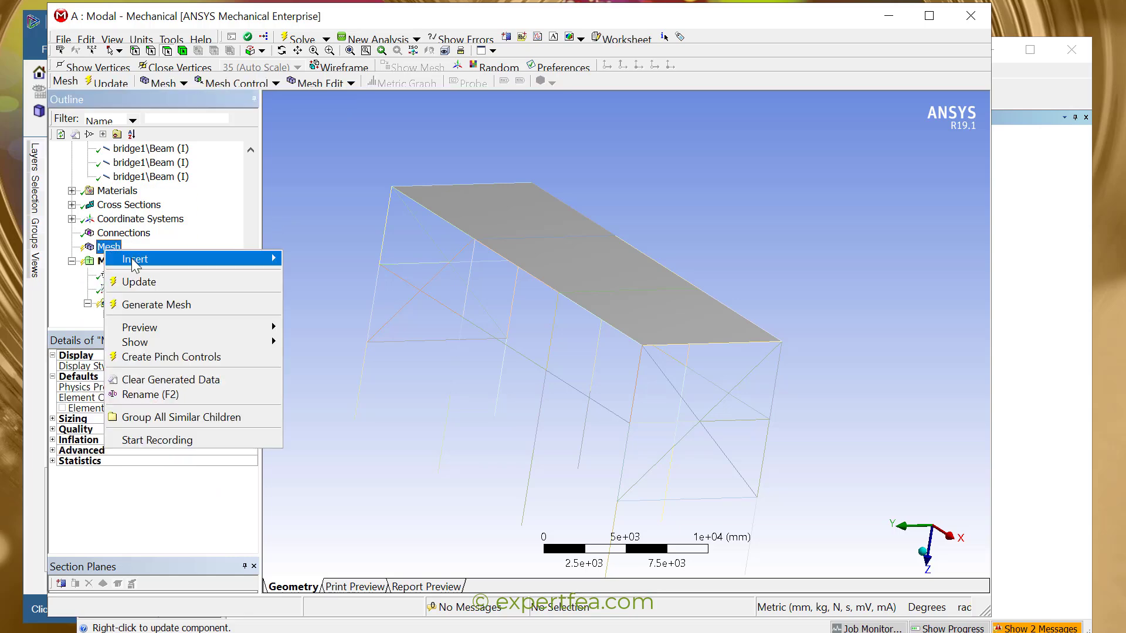
pyautogui.click(161, 304)
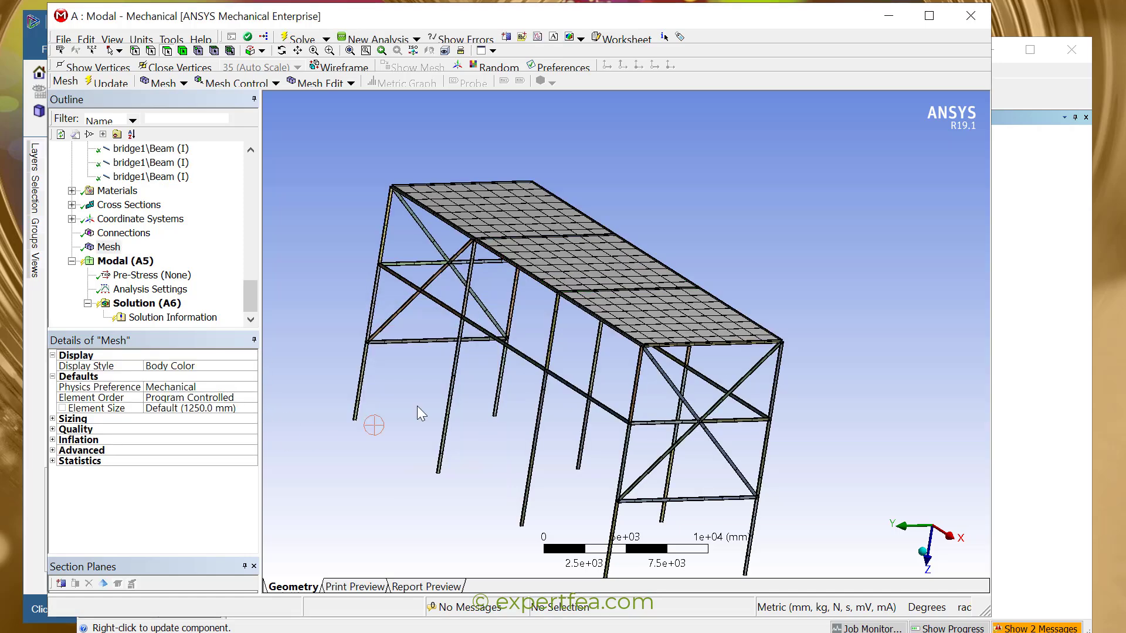
pyautogui.moveTo(726, 249); pyautogui.dragTo(671, 252, button='middle')
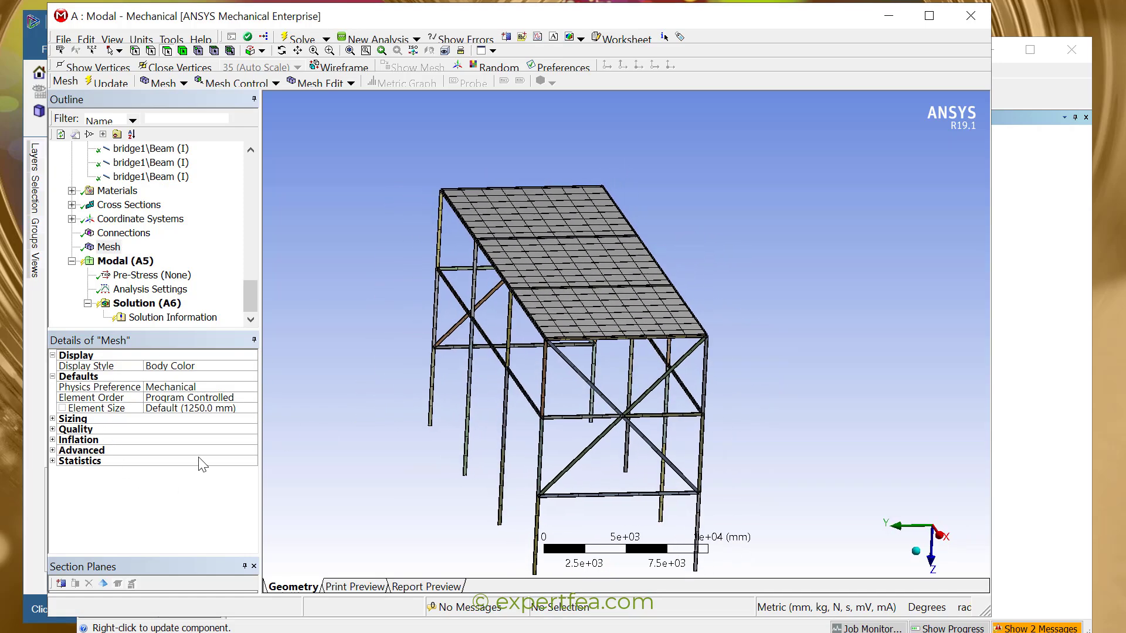
# Set the mesh element size to 555 mm and regenerate the mesh.
pyautogui.click(173, 409)
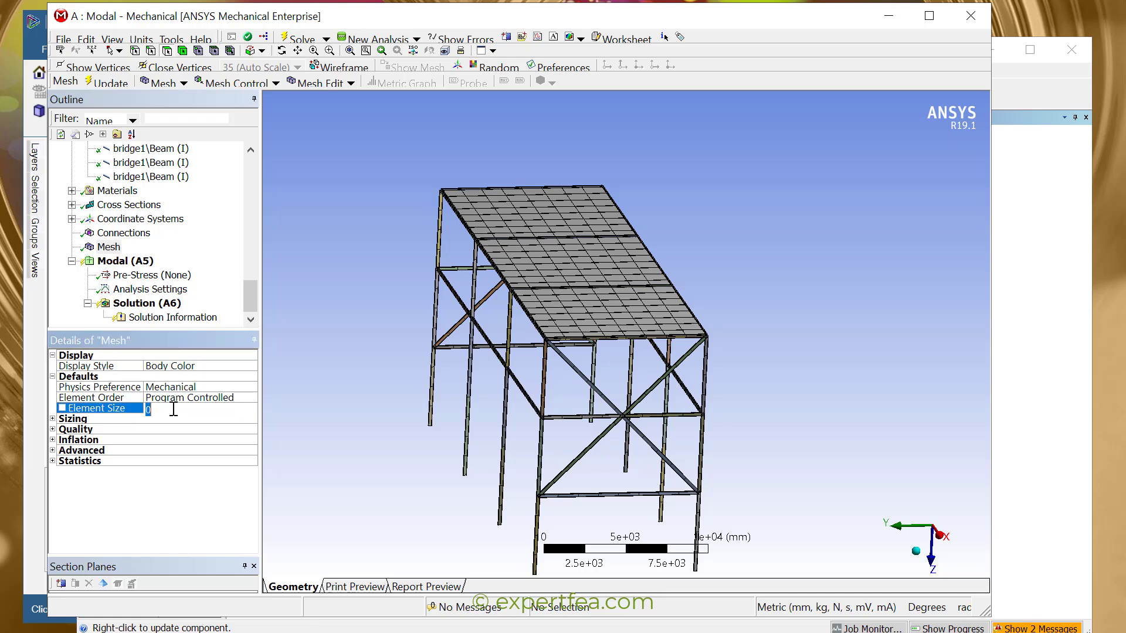
pyautogui.write('555')
pyautogui.press('Return')
pyautogui.rightClick(112, 247)
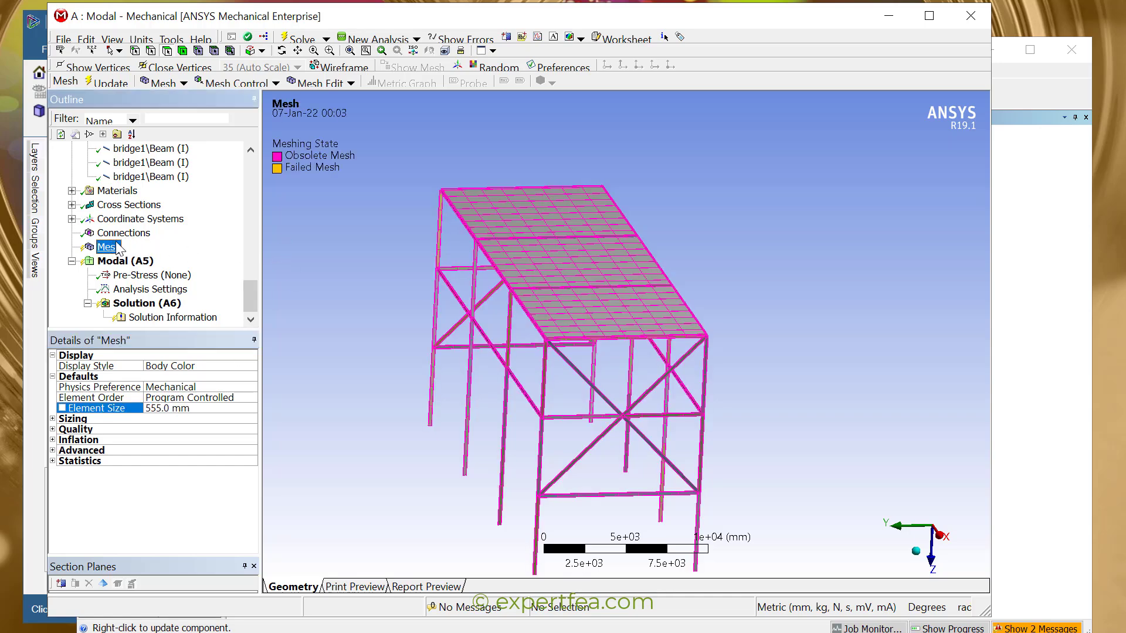
pyautogui.click(153, 298)
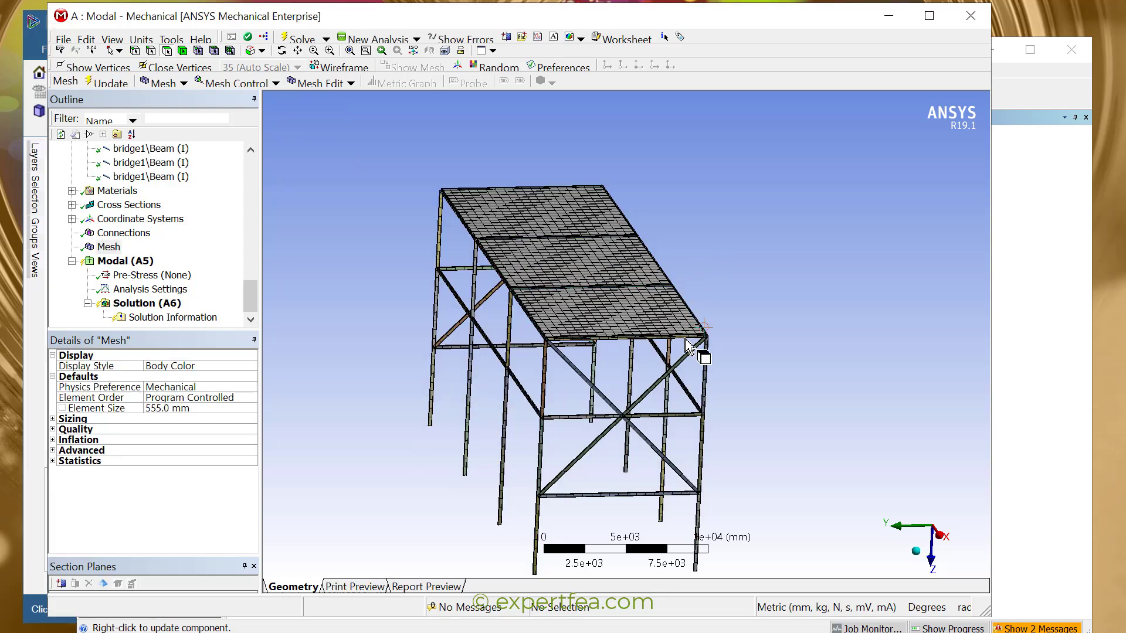
# Change the unit system to Metric (m, kg, N, s, V, A) and inspect the meshed roof and columns.
pyautogui.click(141, 40)
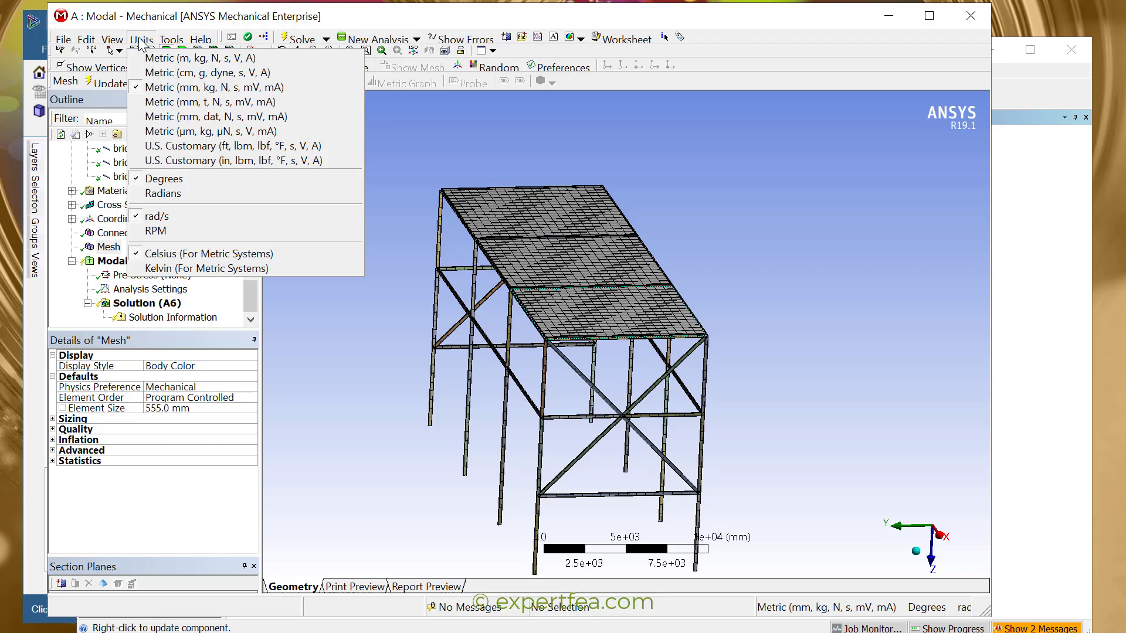
pyautogui.click(176, 58)
pyautogui.moveTo(496, 378); pyautogui.dragTo(674, 364, button='middle')
pyautogui.scroll(5, 726, 282)
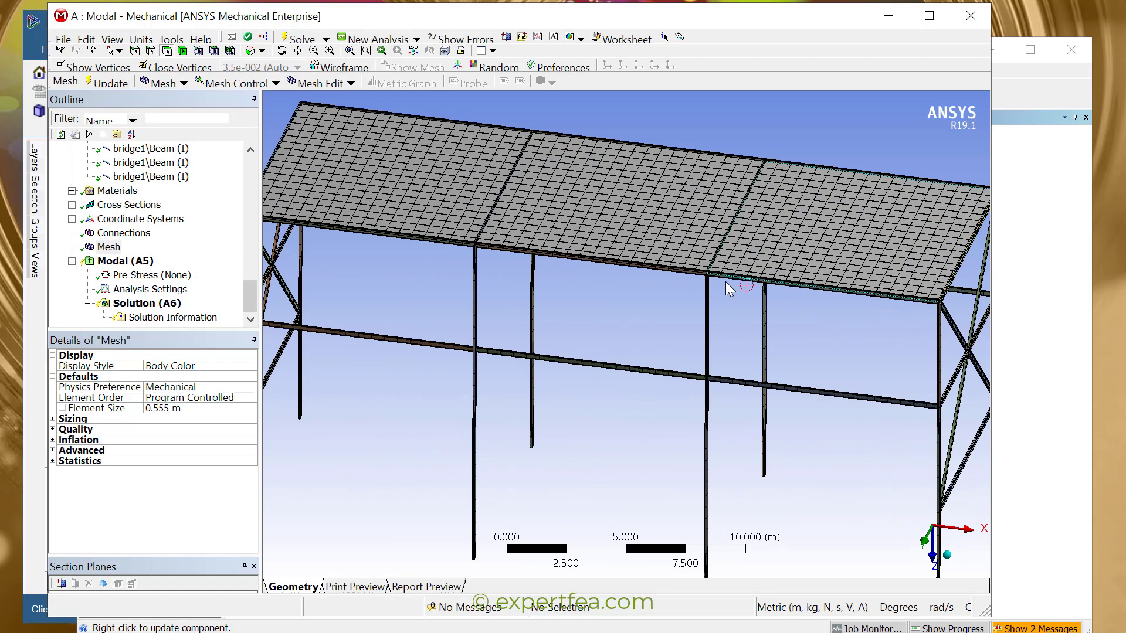
pyautogui.scroll(3, 726, 282)
pyautogui.scroll(-5, 528, 276)
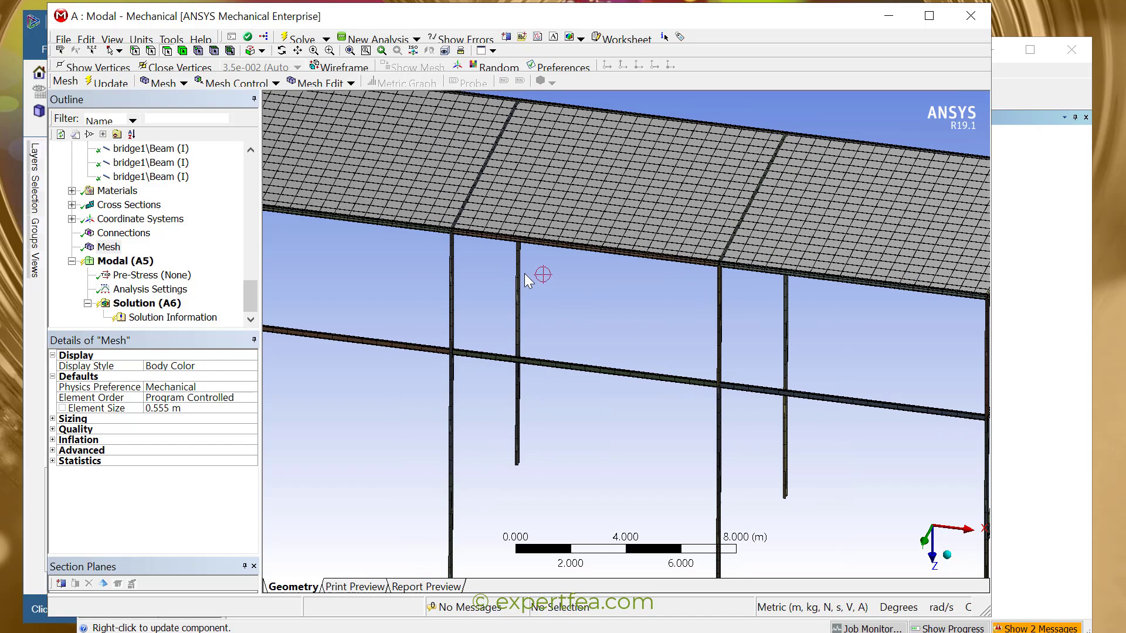
pyautogui.moveTo(573, 284)
pyautogui.mouseDown(button='middle')
pyautogui.moveTo(578, 307)
pyautogui.moveTo(560, 302)
pyautogui.mouseUp(button='middle')
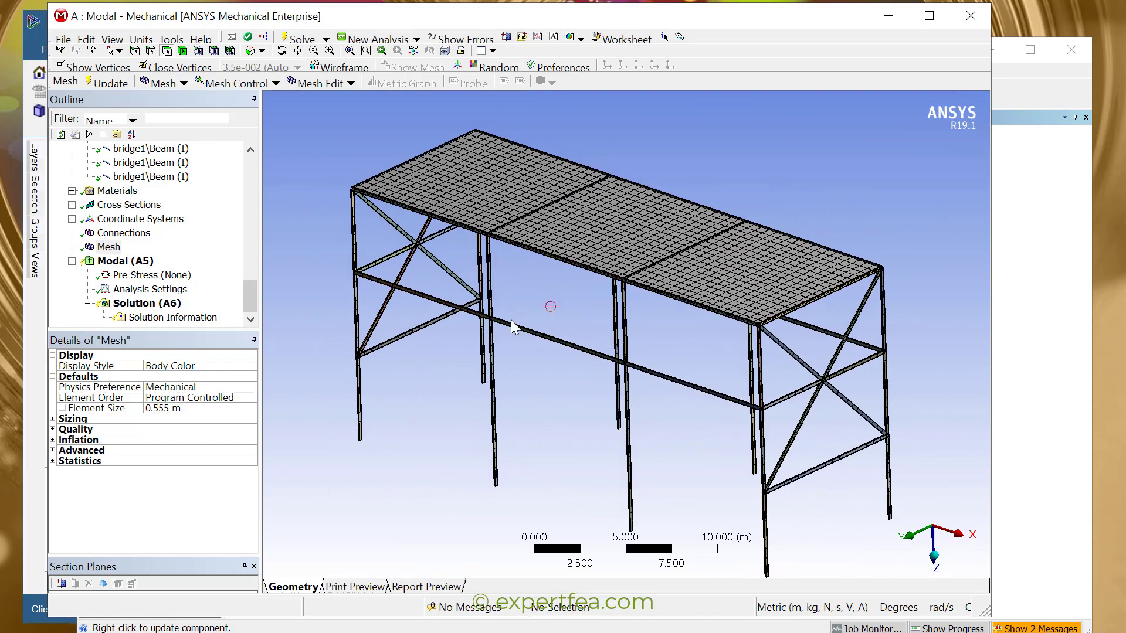
# Add a Fixed Support to the Modal analysis.
pyautogui.moveTo(672, 445)
pyautogui.mouseDown(button='middle')
pyautogui.moveTo(670, 397)
pyautogui.moveTo(699, 371)
pyautogui.moveTo(581, 373)
pyautogui.moveTo(669, 414)
pyautogui.moveTo(671, 440)
pyautogui.moveTo(684, 441)
pyautogui.mouseUp(button='middle')
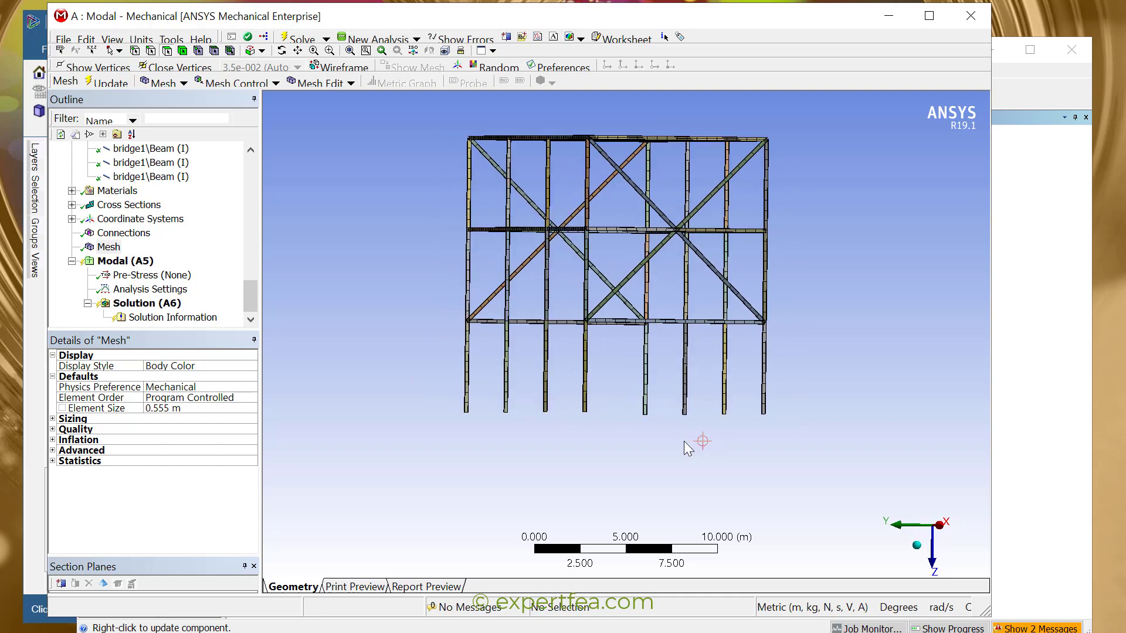
pyautogui.click(937, 524)
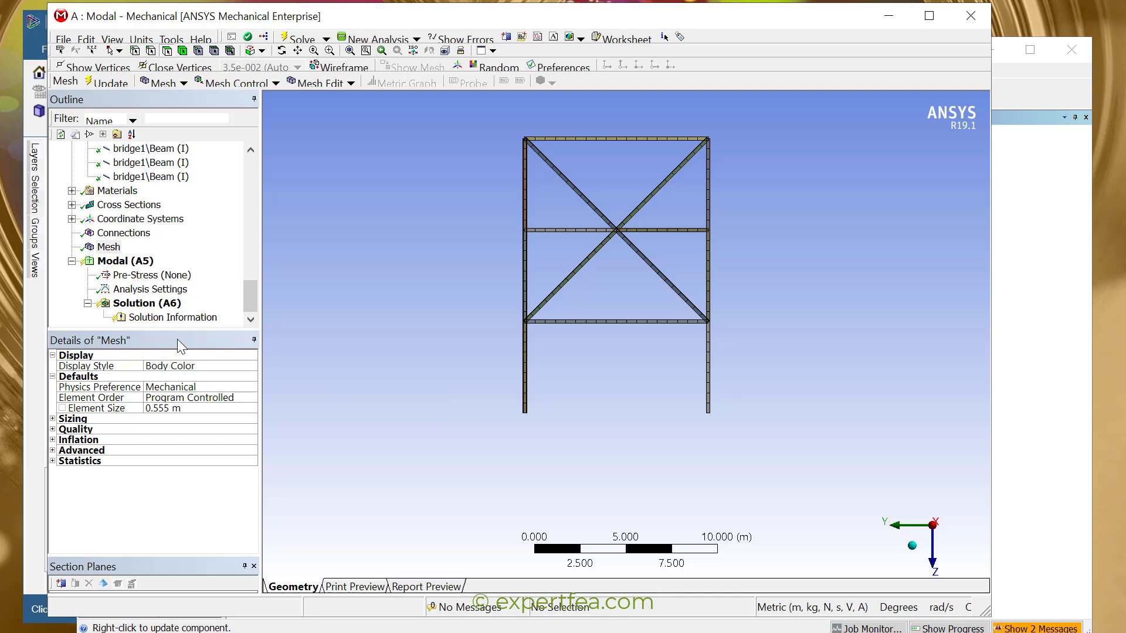
pyautogui.click(135, 262)
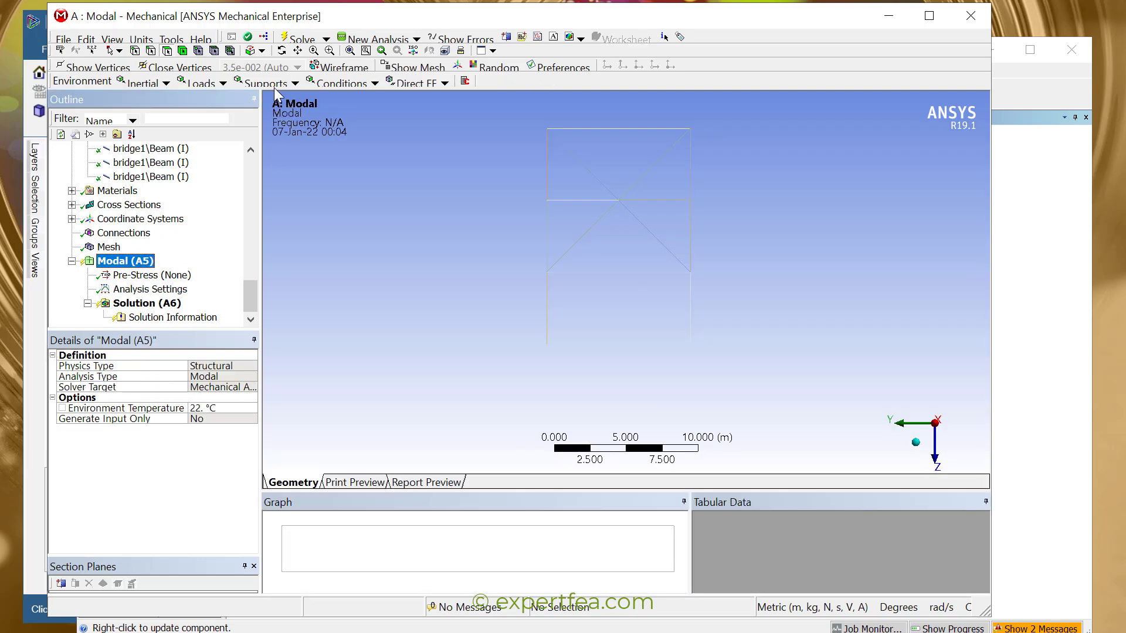
pyautogui.click(273, 84)
pyautogui.click(286, 103)
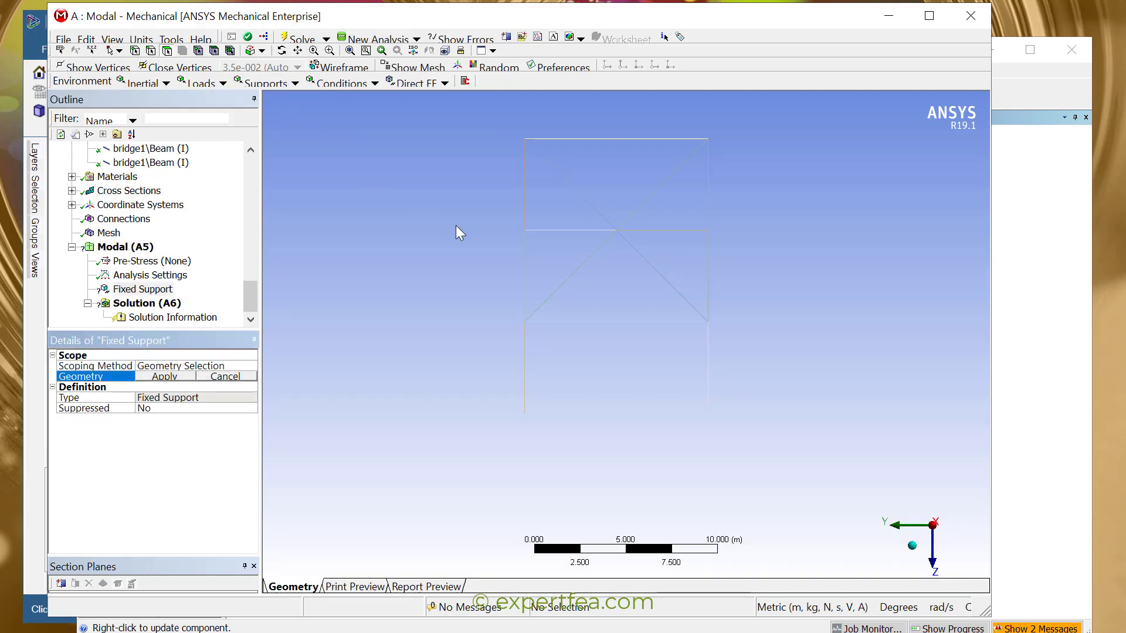
# Box-select the mesh nodes at the feet of all eight columns and try to apply them as the Fixed Support's geometry.
pyautogui.click(199, 51)
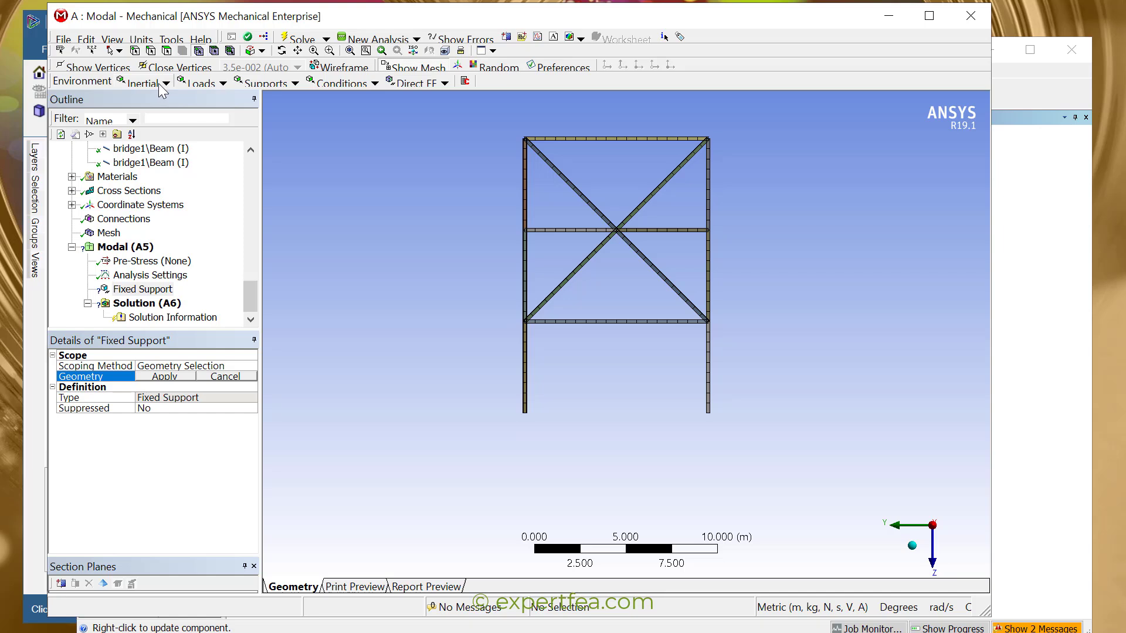
pyautogui.click(119, 52)
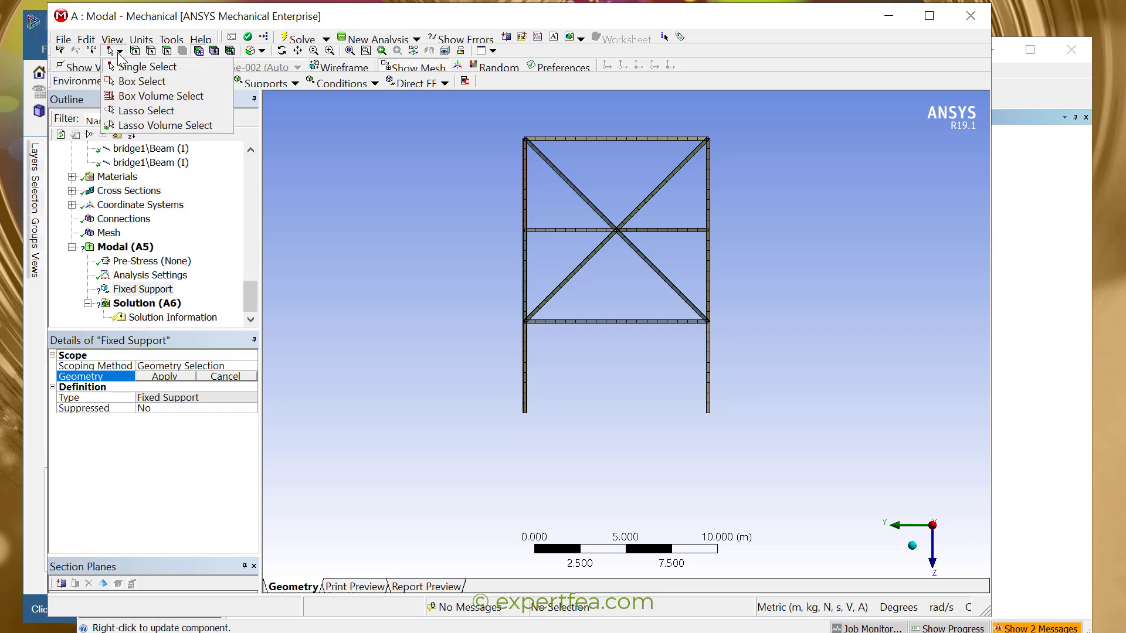
pyautogui.click(159, 86)
pyautogui.moveTo(506, 408); pyautogui.dragTo(783, 448)
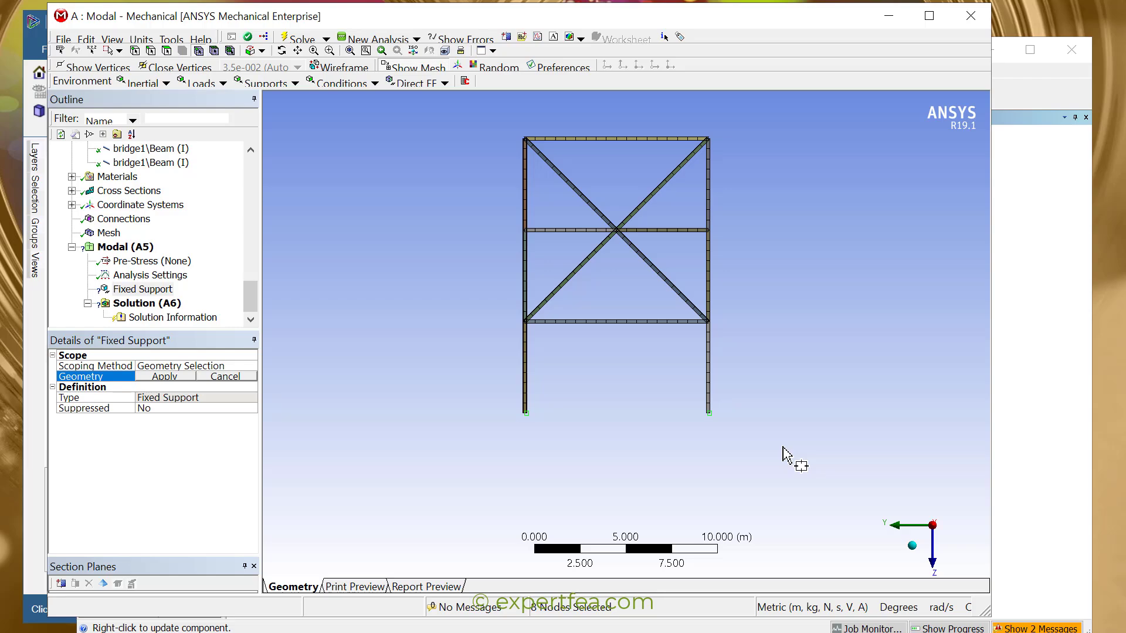
pyautogui.moveTo(784, 455); pyautogui.dragTo(722, 448, button='middle')
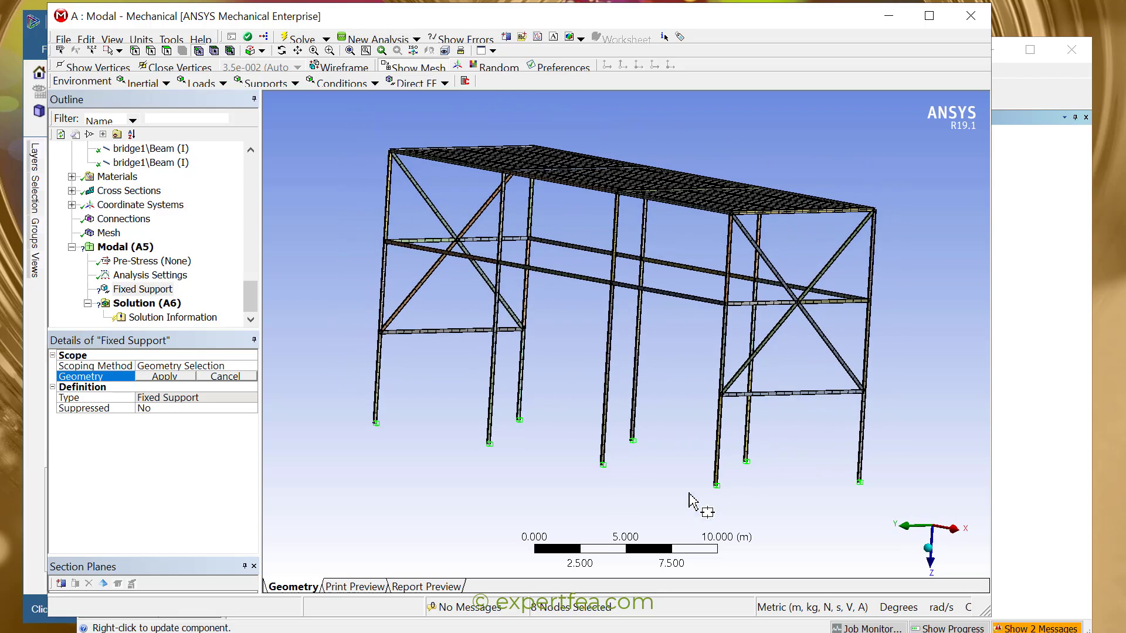
pyautogui.click(164, 377)
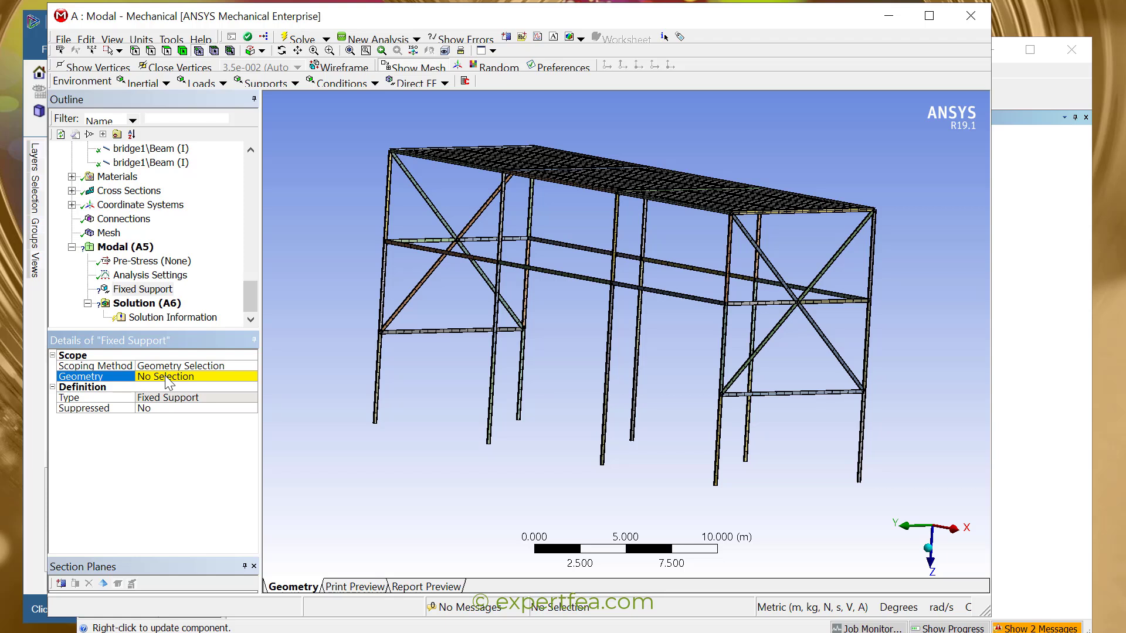
pyautogui.click(169, 377)
pyautogui.click(168, 377)
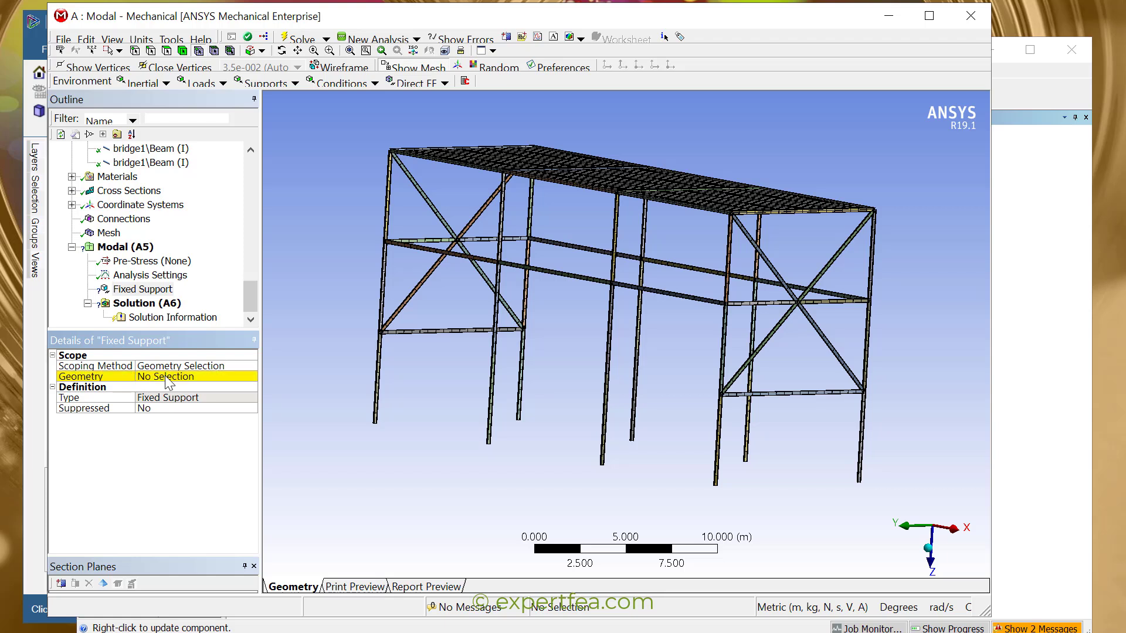
pyautogui.click(432, 84)
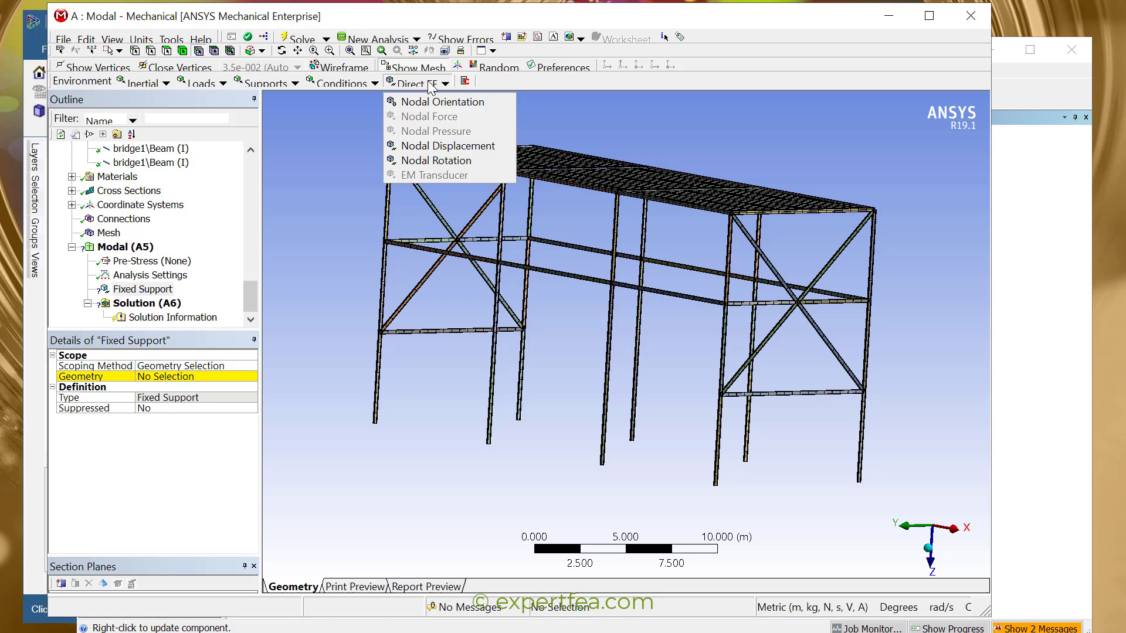
pyautogui.click(408, 13)
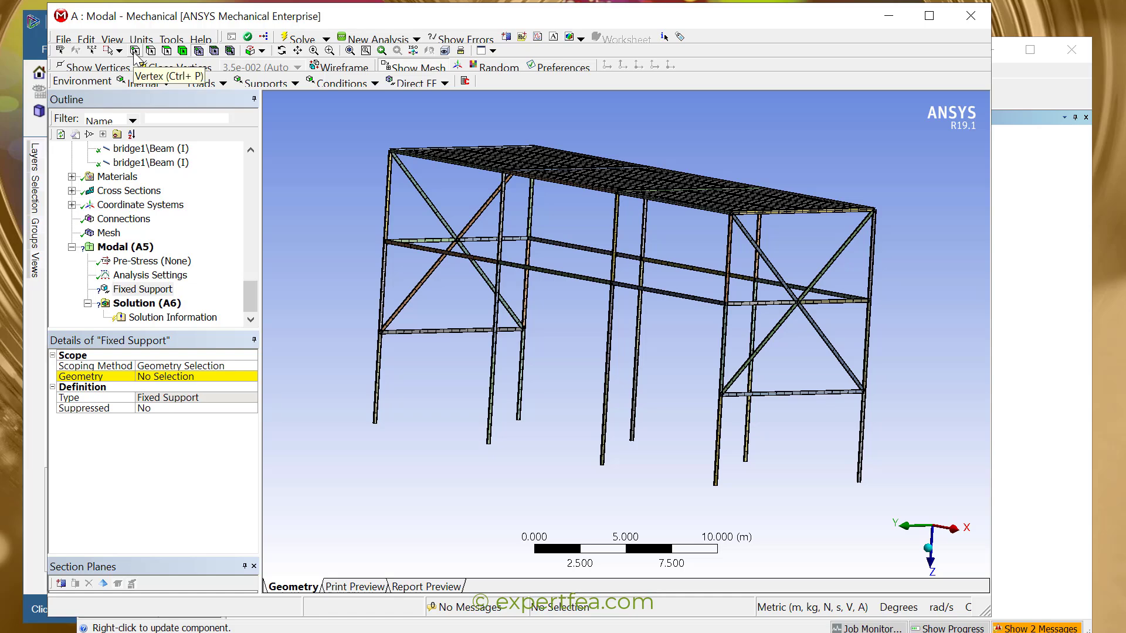
# Box-select the eight vertices at the column bases in a view along X and apply them as the Fixed Support's geometry.
pyautogui.moveTo(598, 463); pyautogui.dragTo(557, 465, button='middle')
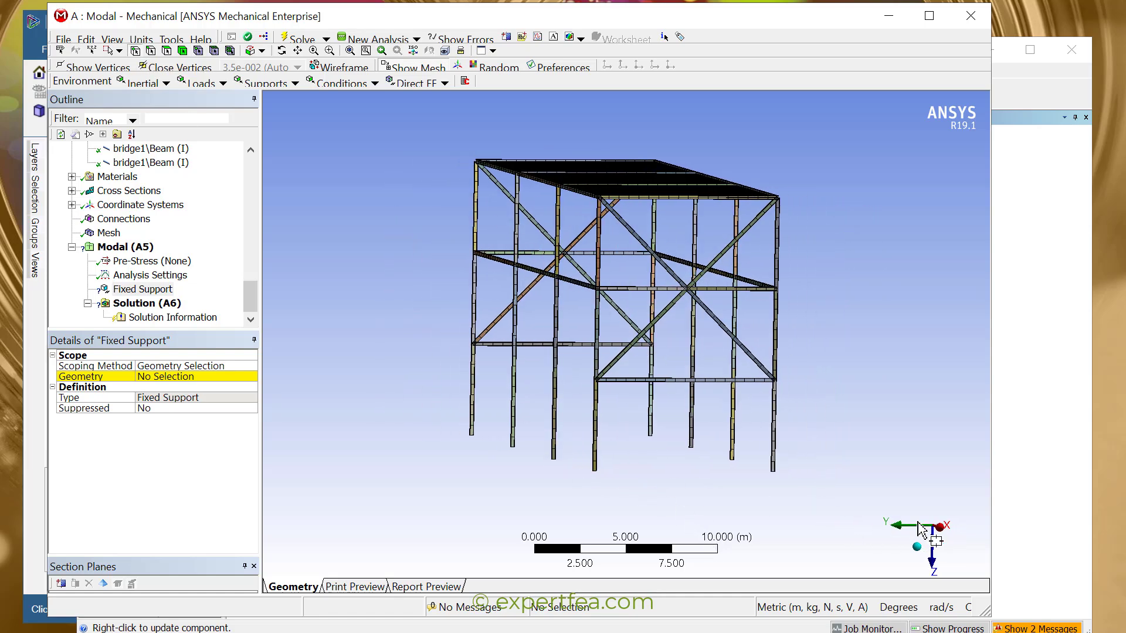
pyautogui.click(940, 527)
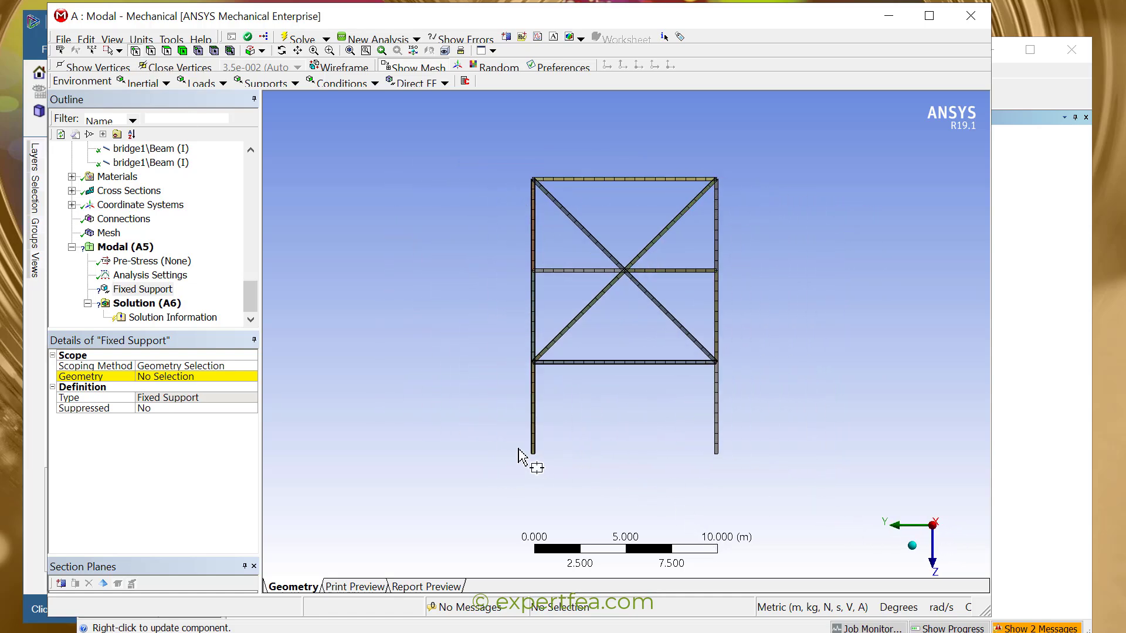
pyautogui.moveTo(520, 449); pyautogui.dragTo(818, 509)
pyautogui.moveTo(730, 451); pyautogui.dragTo(398, 363, button='middle')
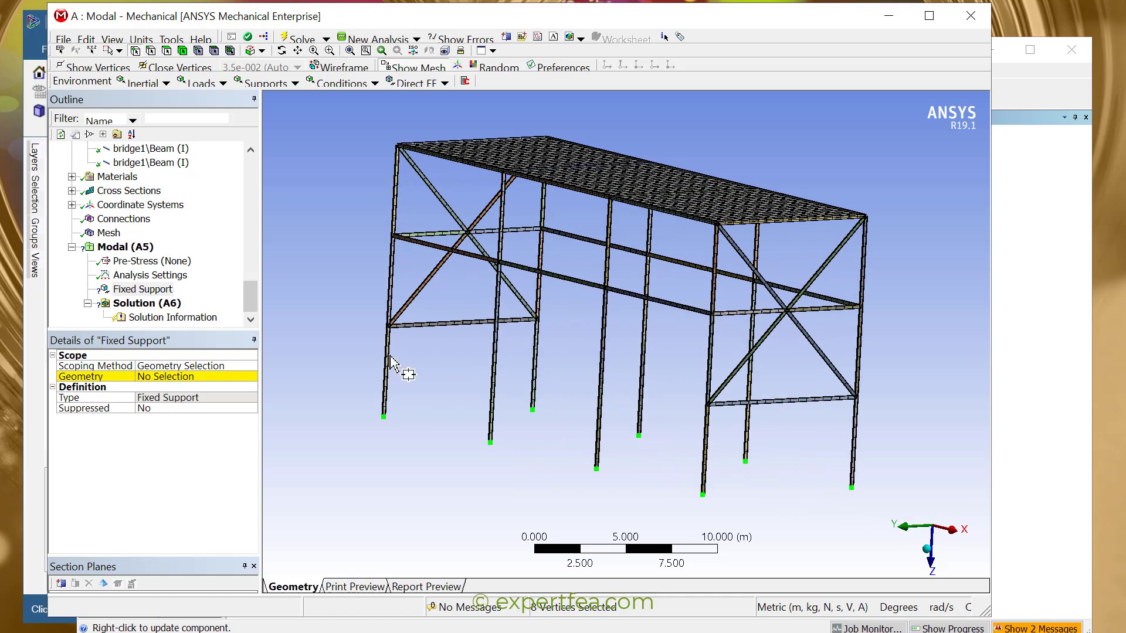
pyautogui.click(183, 378)
pyautogui.click(181, 376)
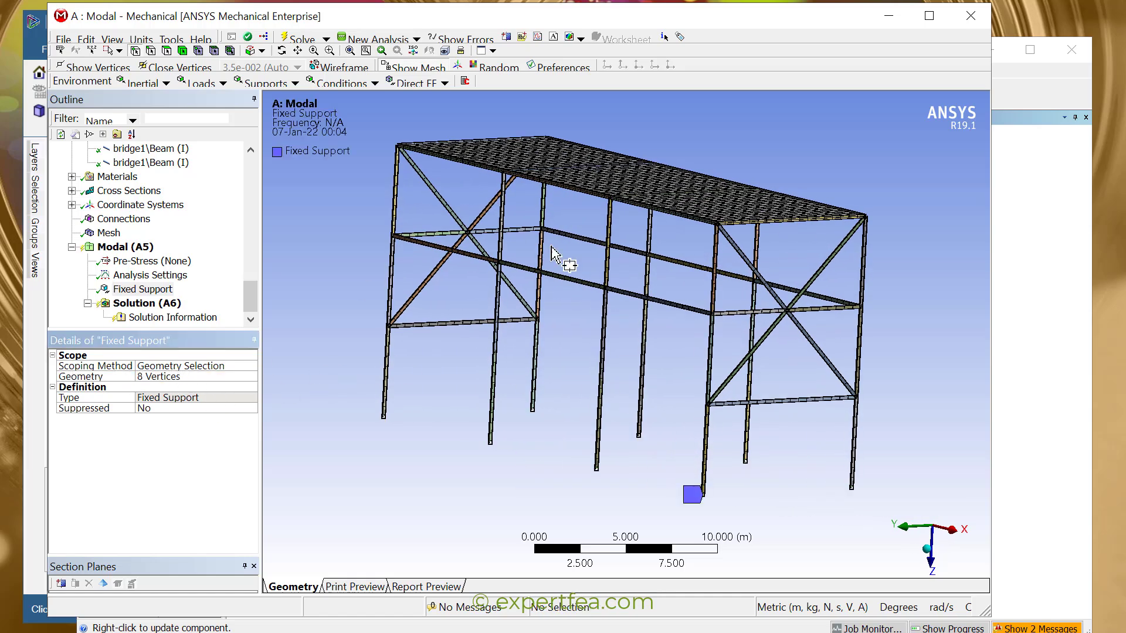
pyautogui.keyDown('ctrl'); pyautogui.moveTo(704, 422); pyautogui.dragTo(658, 368, button='middle'); pyautogui.keyUp('ctrl')
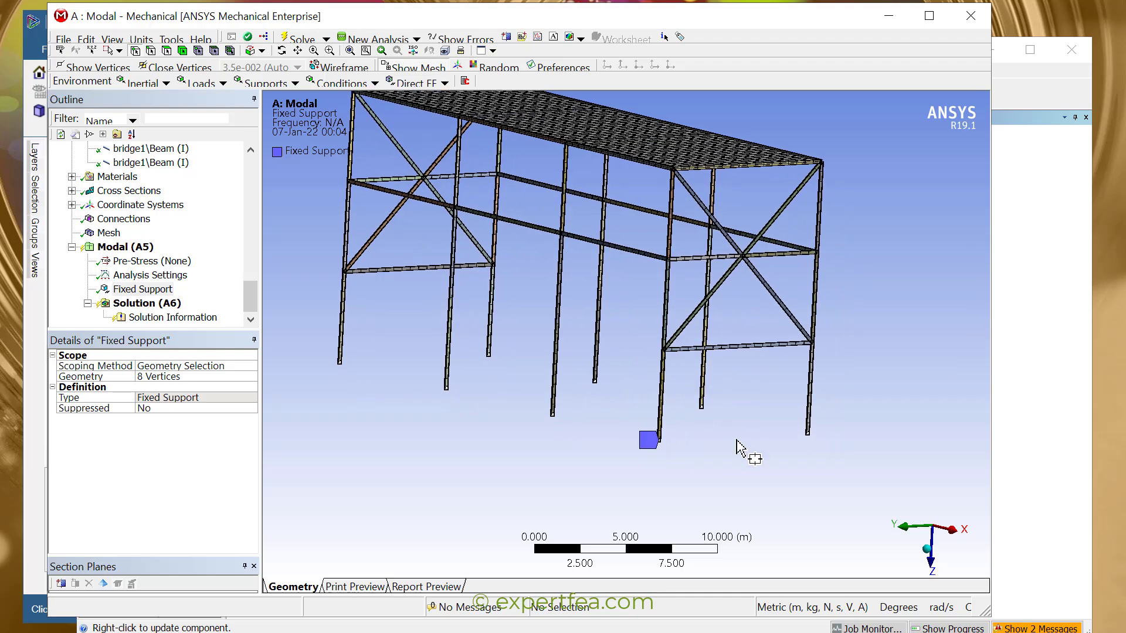
pyautogui.scroll(2, 718, 451)
pyautogui.scroll(-2, 717, 451)
pyautogui.moveTo(612, 420)
pyautogui.keyDown('ctrl'); pyautogui.mouseDown(button='middle')
pyautogui.moveTo(659, 445)
pyautogui.moveTo(659, 457)
pyautogui.mouseUp(button='middle'); pyautogui.keyUp('ctrl')
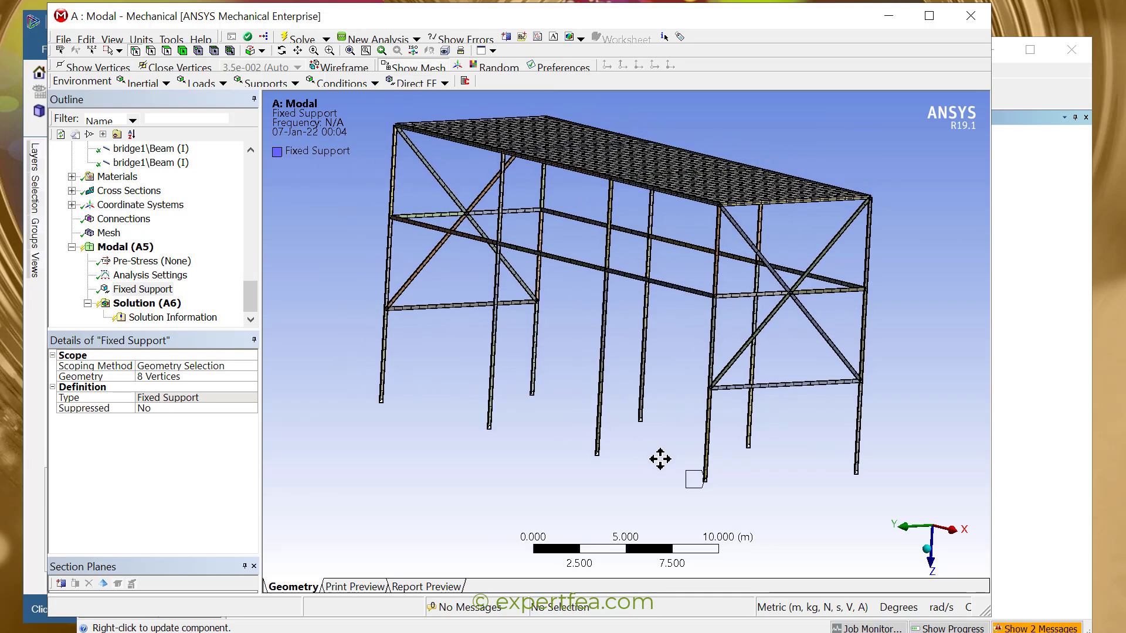
# Set Max Modes to Find to 25 in the Modal analysis settings.
pyautogui.click(147, 275)
pyautogui.click(211, 367)
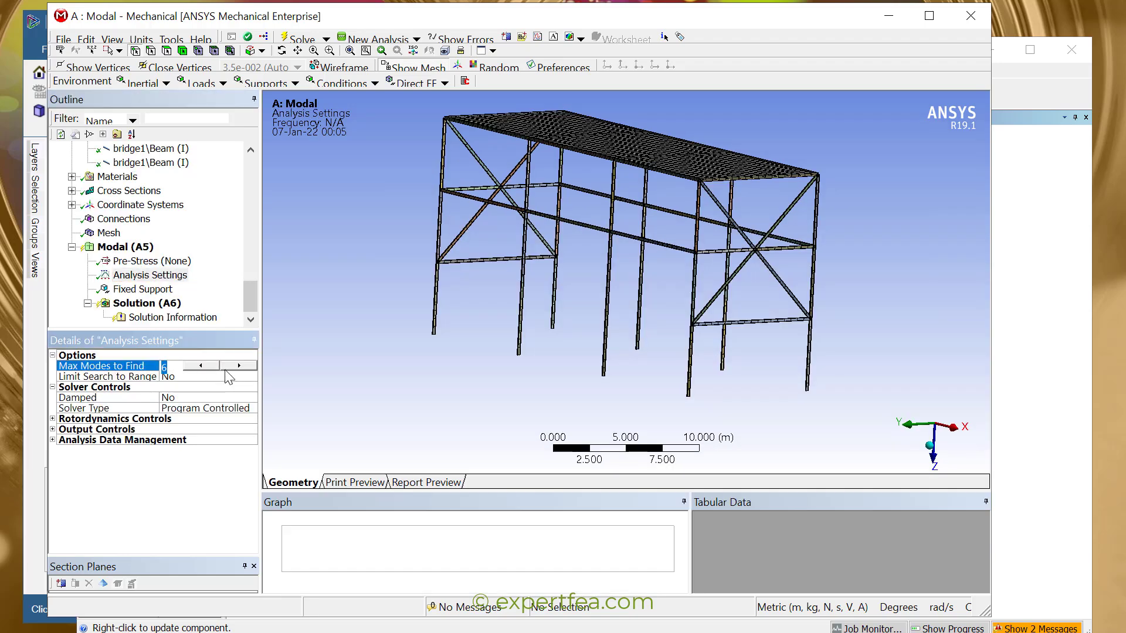
pyautogui.press('Return')
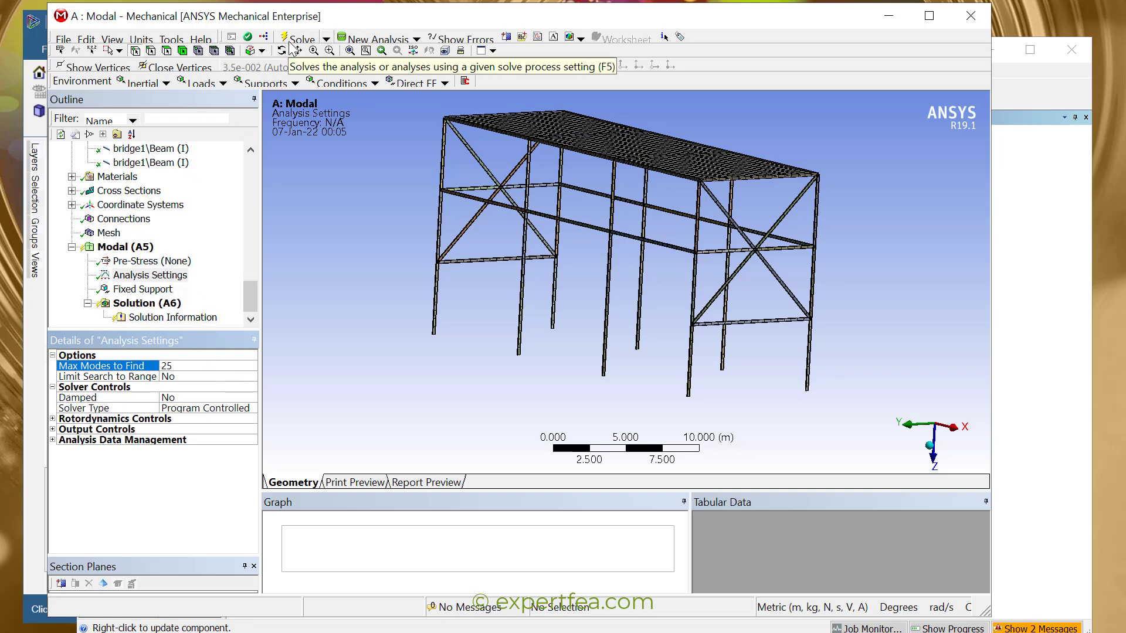
# Check the advanced solve process settings for My Computer and leave them without changes.
pyautogui.click(169, 40)
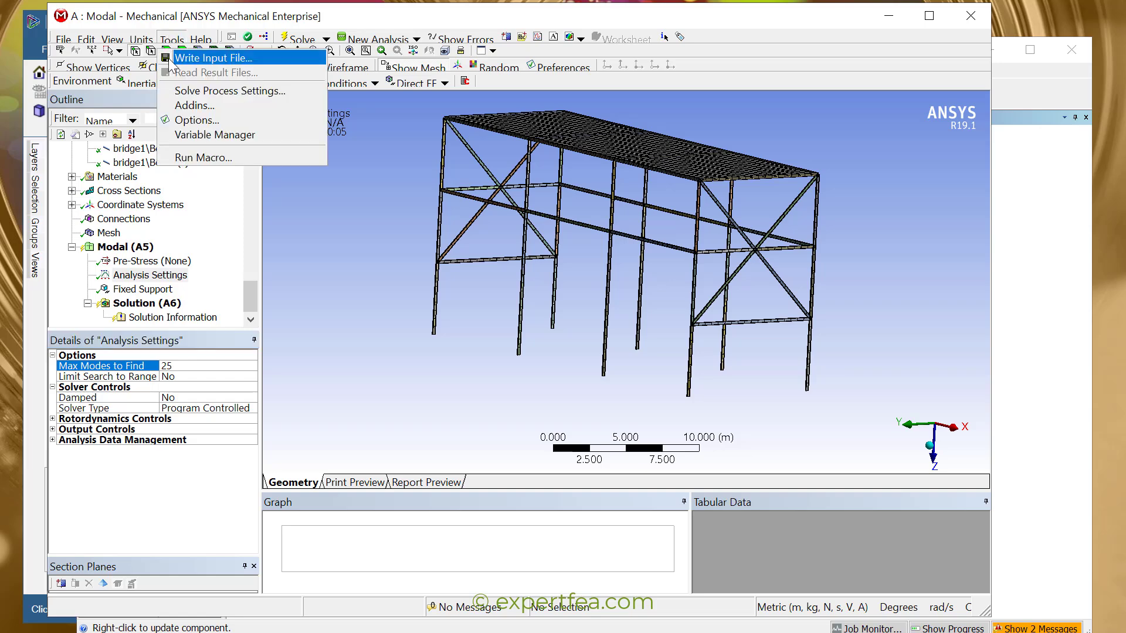
pyautogui.click(188, 90)
pyautogui.click(496, 360)
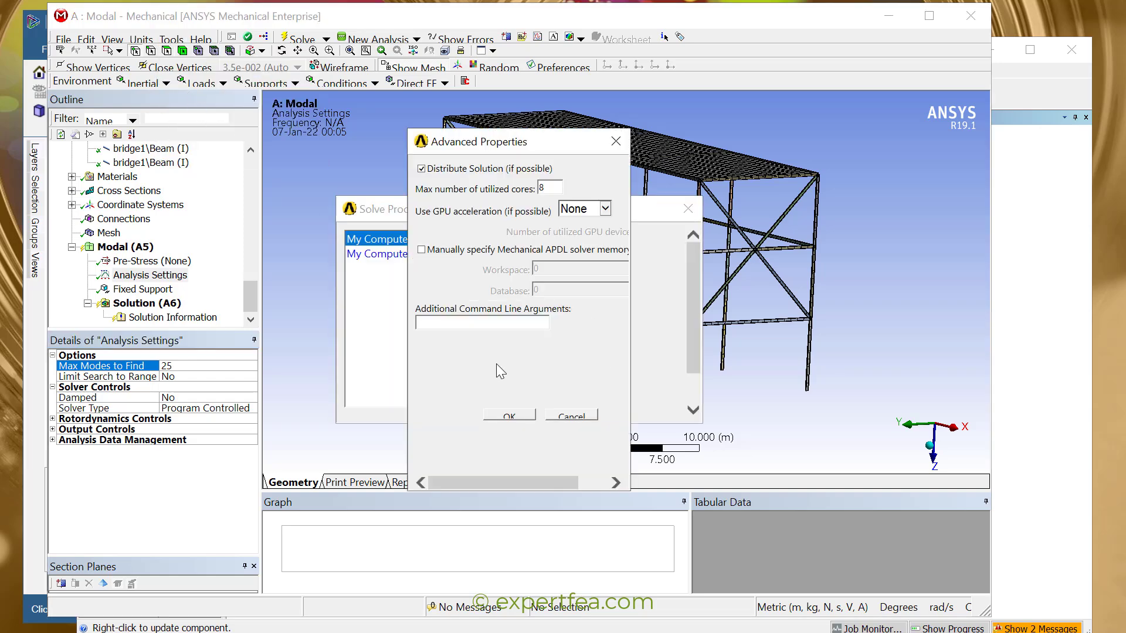
pyautogui.click(571, 415)
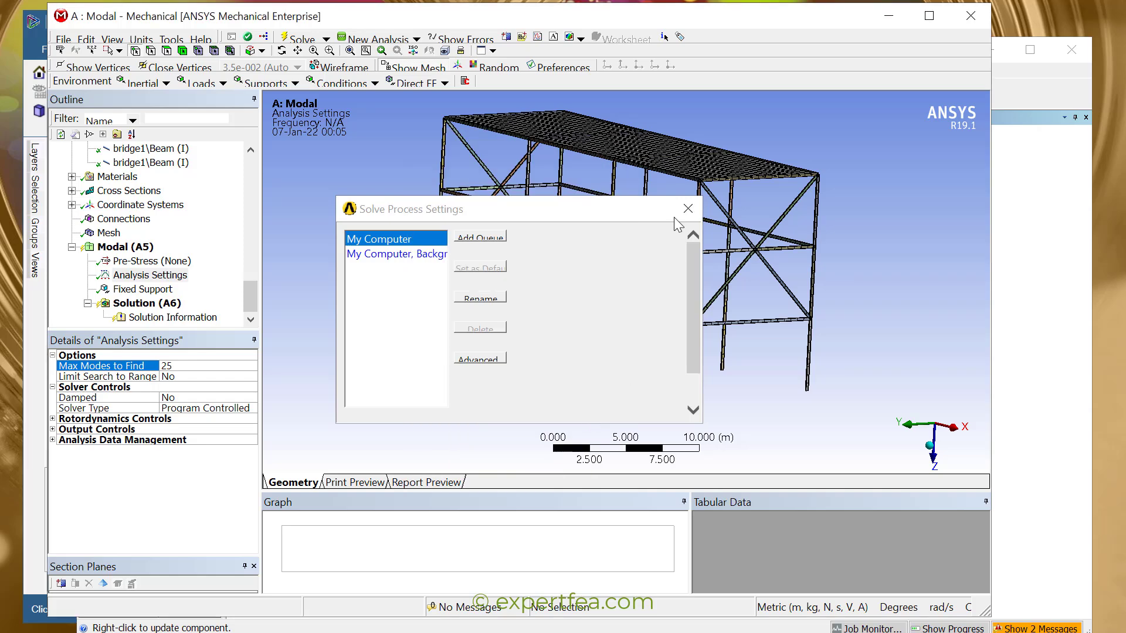
pyautogui.click(687, 209)
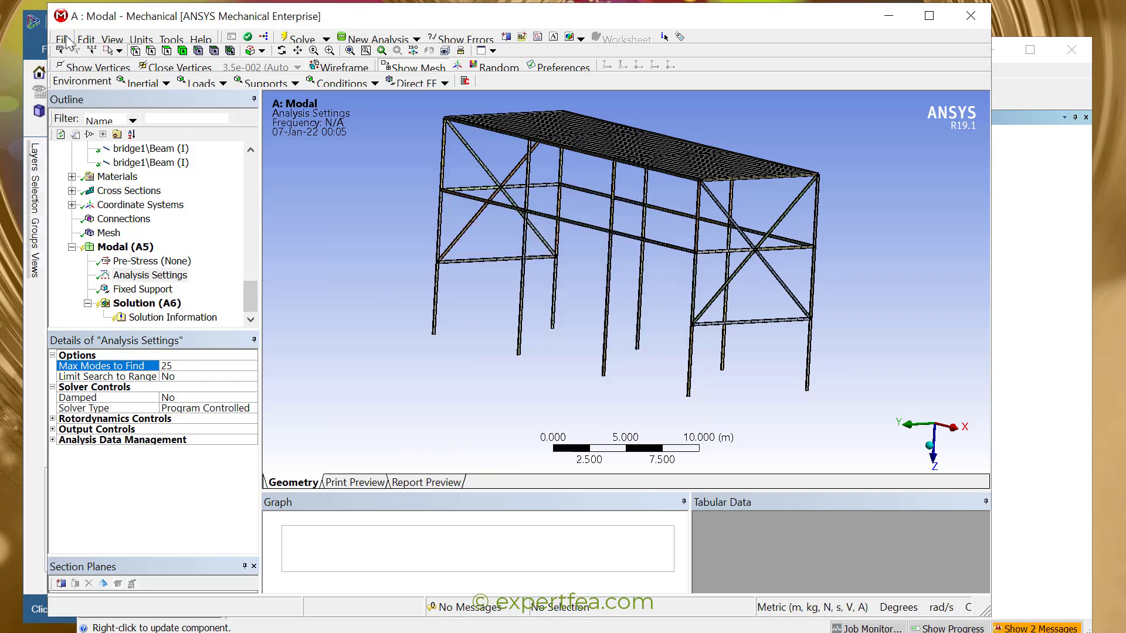
# Save the project as bridge1.
pyautogui.click(66, 41)
pyautogui.click(97, 71)
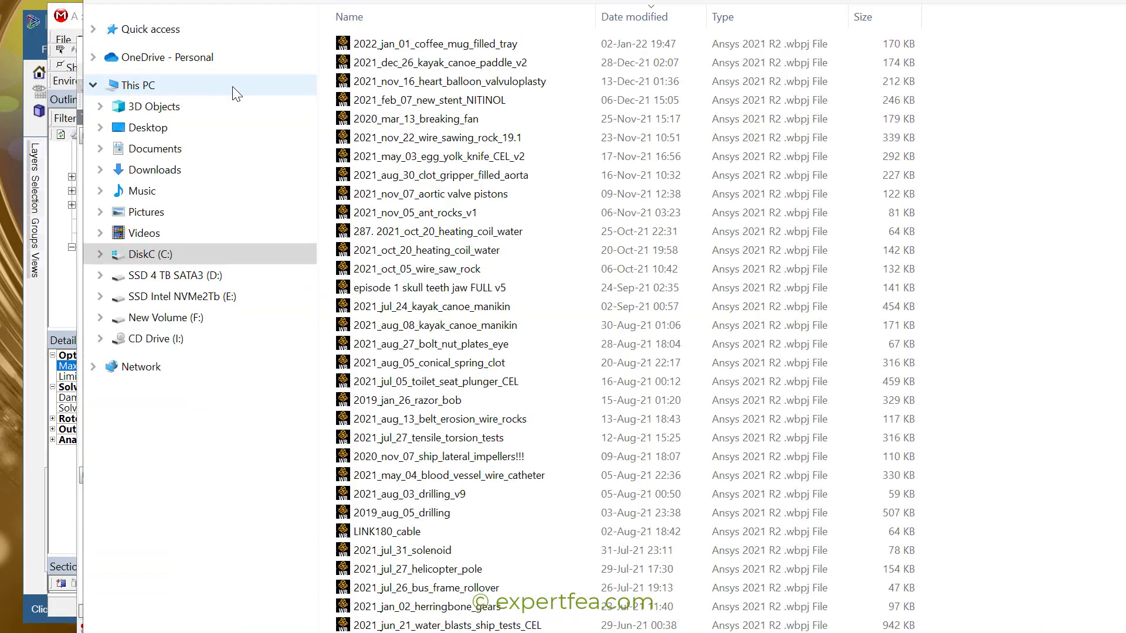
pyautogui.doubleClick(362, 388)
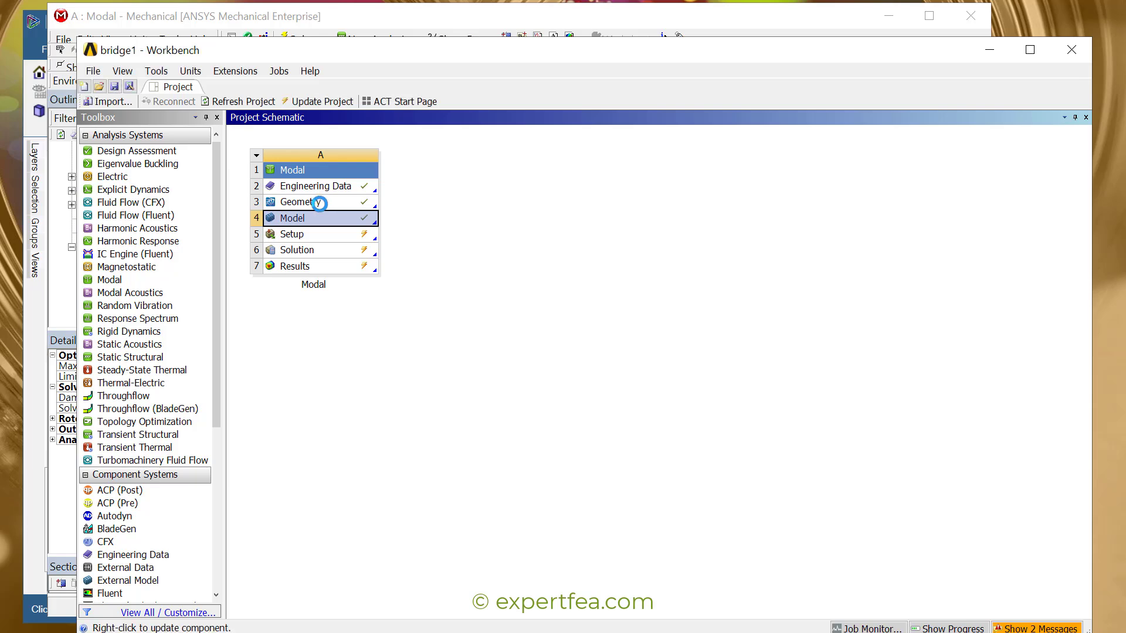
# Rename the Geometry cell of the Modal system to bridge1.scdoc in the Workbench project schematic.
pyautogui.click(322, 205)
pyautogui.write('bridge1.scdoc')
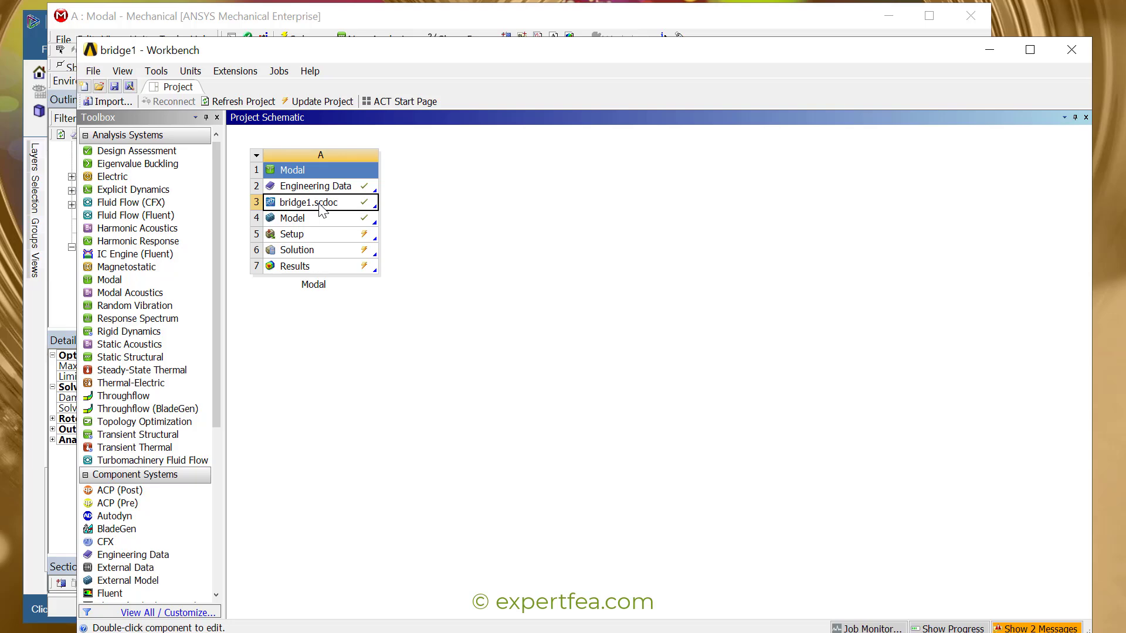
pyautogui.press('Return')
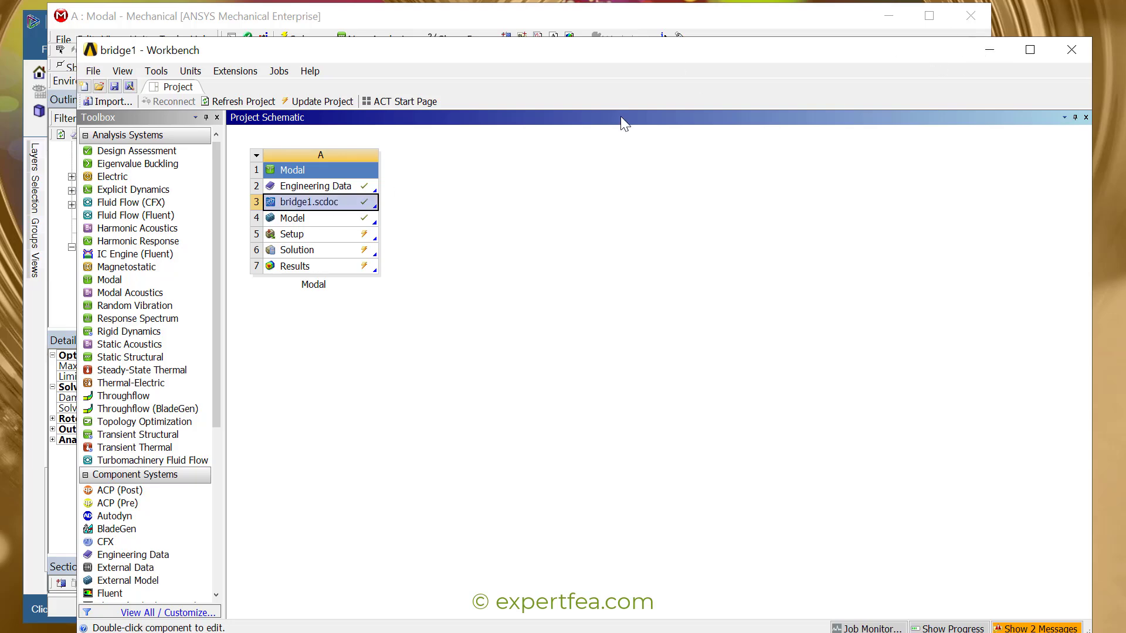
# Switch back to Mechanical and solve the Modal analysis, clearing the solution's generated data before a second solve.
pyautogui.click(765, 21)
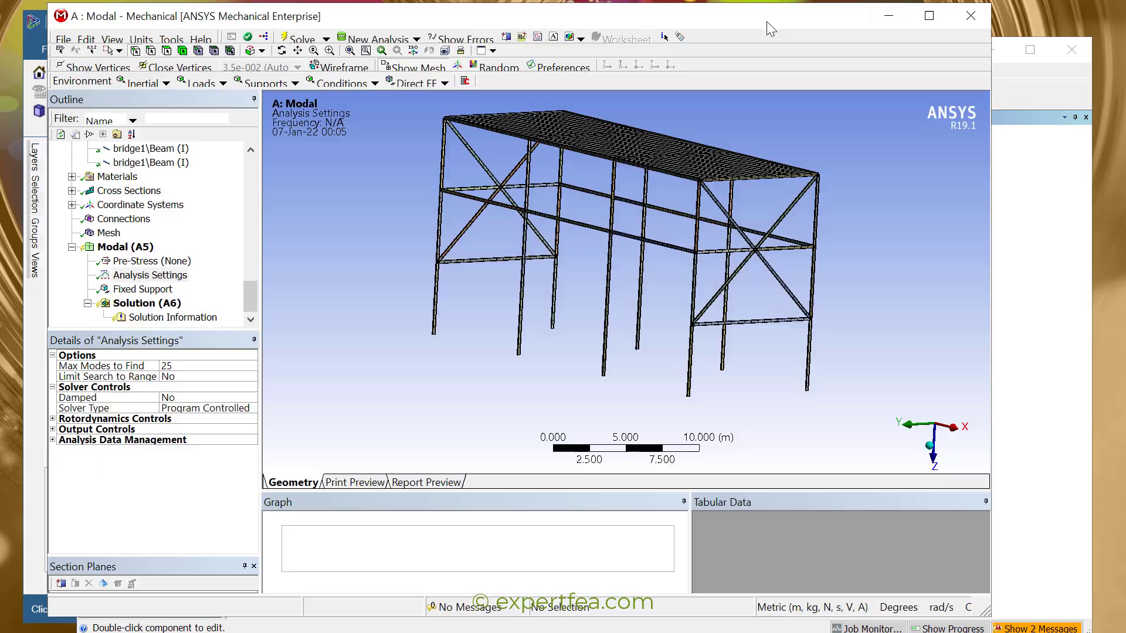
pyautogui.click(294, 41)
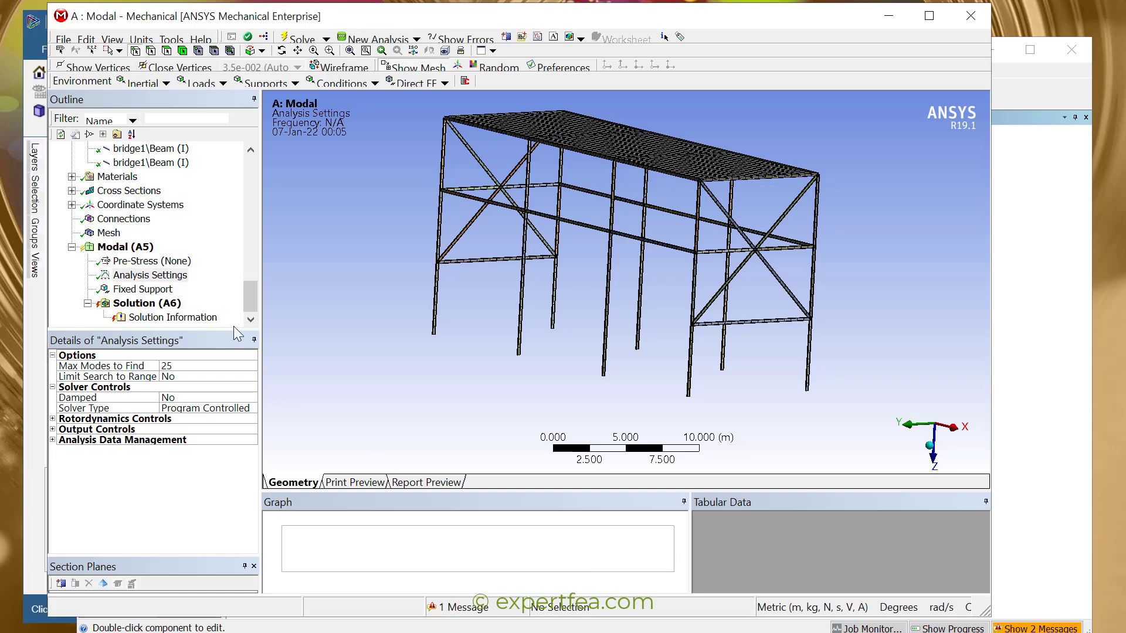
pyautogui.rightClick(170, 304)
pyautogui.click(234, 385)
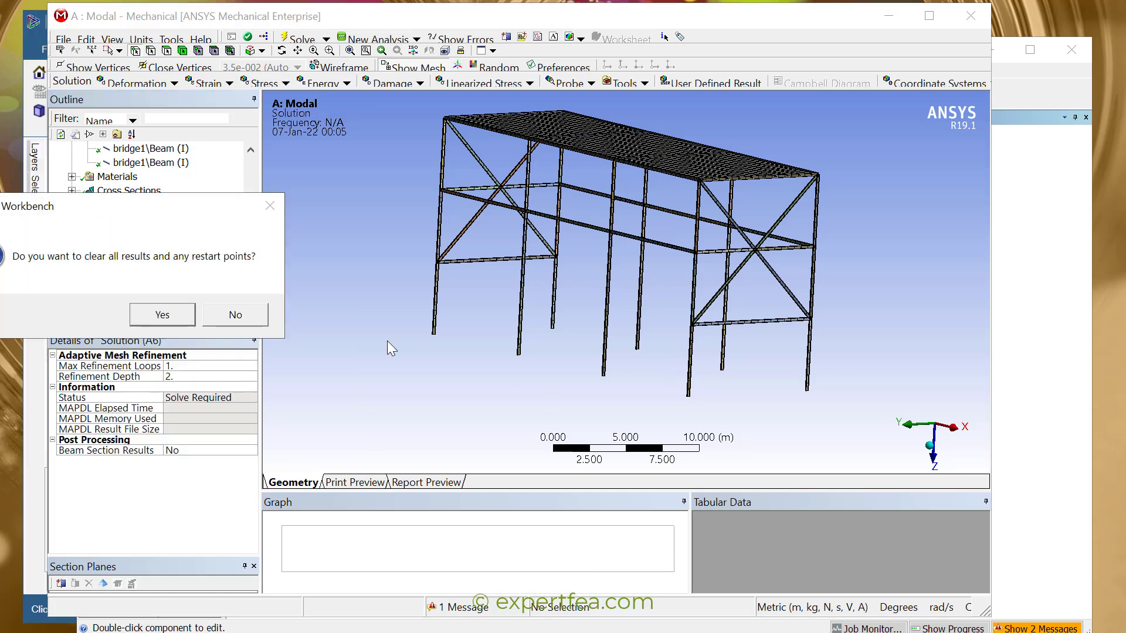
pyautogui.click(183, 311)
pyautogui.click(298, 42)
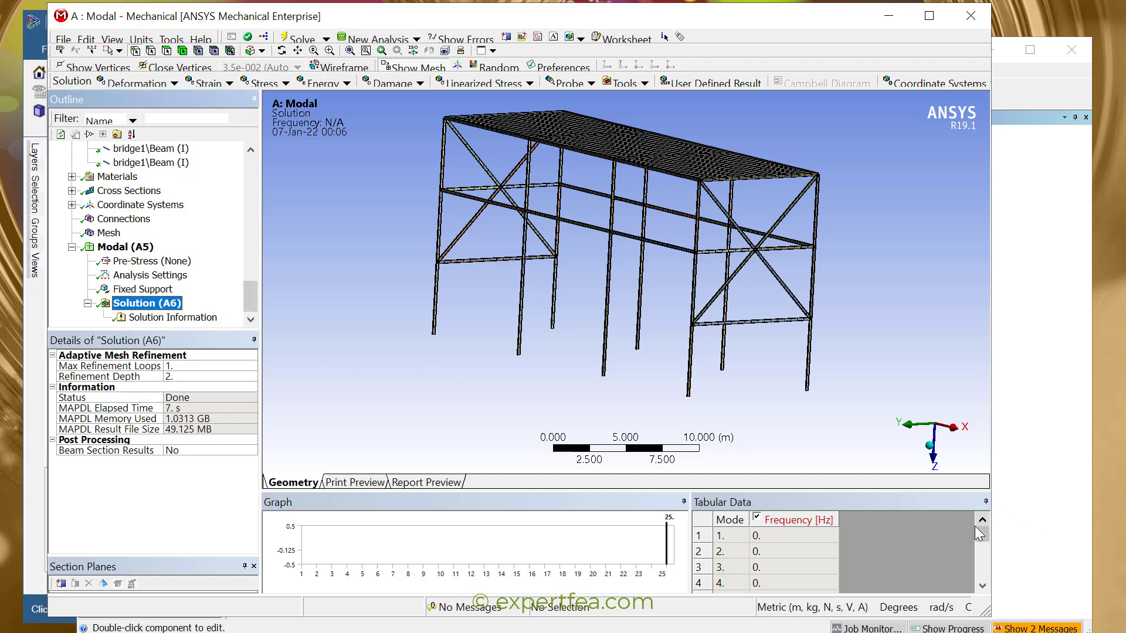
# Review the frequencies listed for all 25 modes in the solution's tabular data.
pyautogui.moveTo(982, 534); pyautogui.dragTo(989, 589)
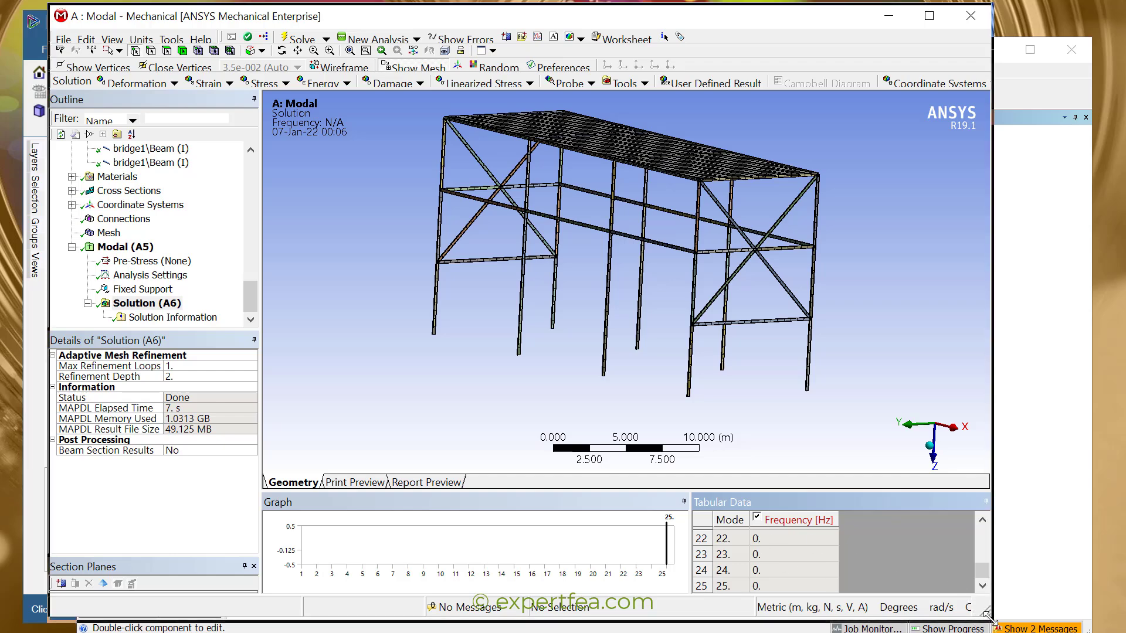
pyautogui.moveTo(985, 613); pyautogui.dragTo(989, 619)
pyautogui.moveTo(985, 577); pyautogui.dragTo(993, 536)
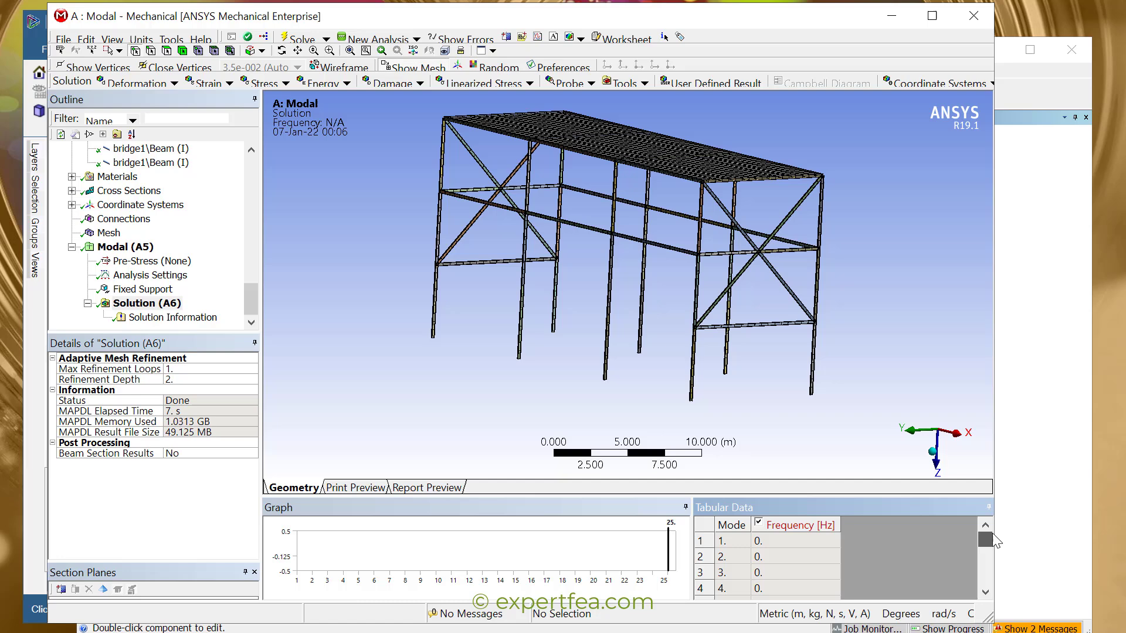
# Limit the modal frequency search to a range and set its Range Minimum to 0.01 Hz in the analysis settings.
pyautogui.click(141, 277)
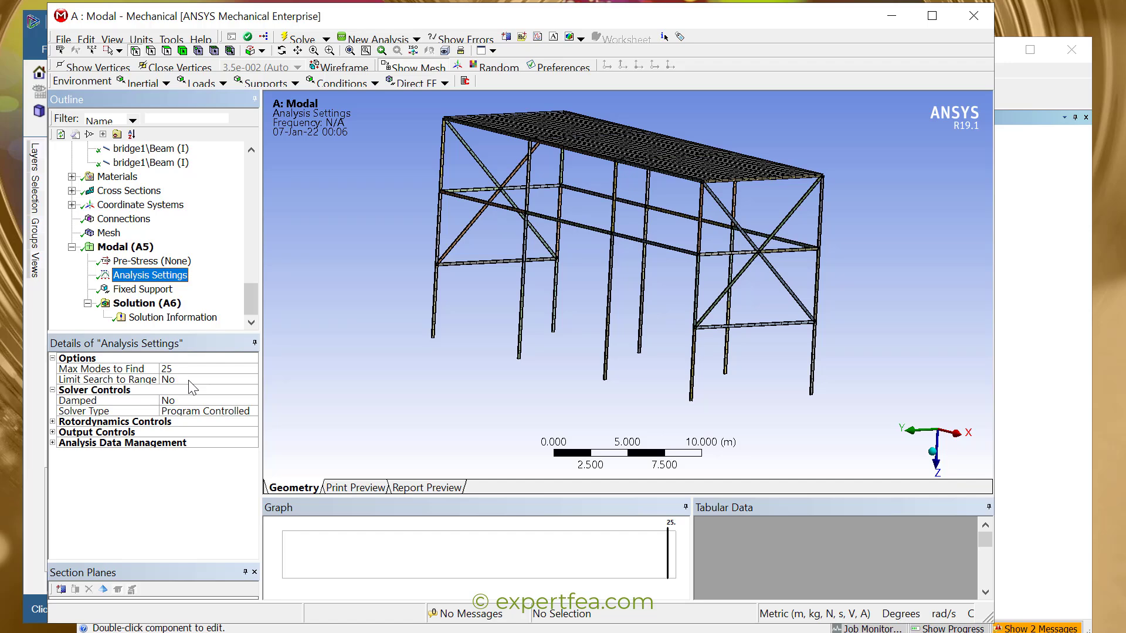
pyautogui.click(189, 381)
pyautogui.click(189, 381)
pyautogui.click(188, 389)
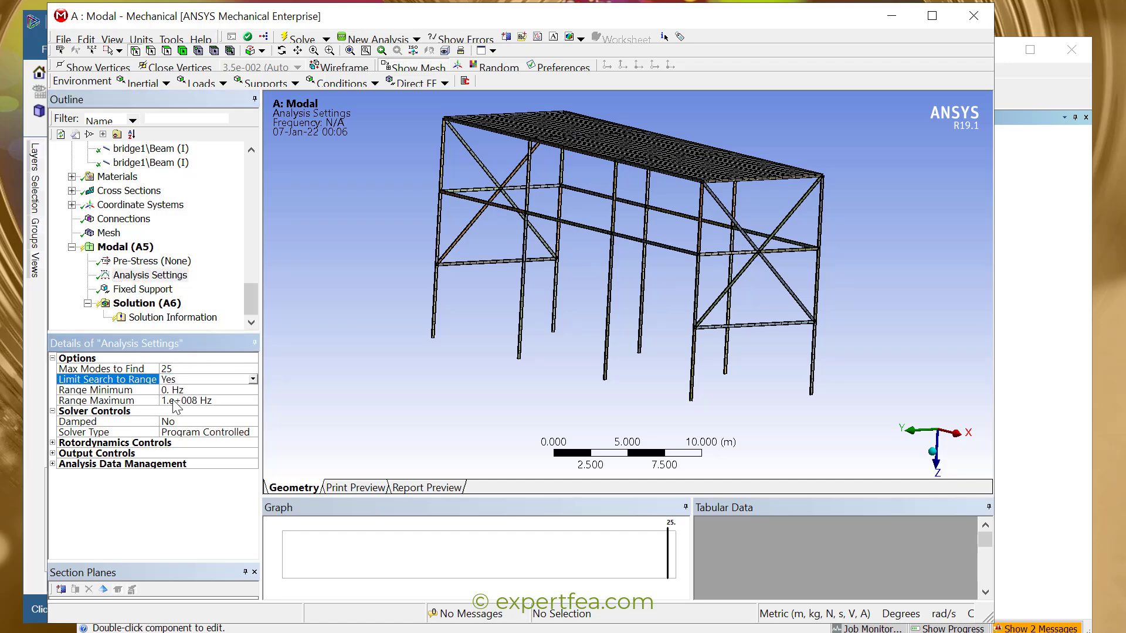
pyautogui.click(174, 391)
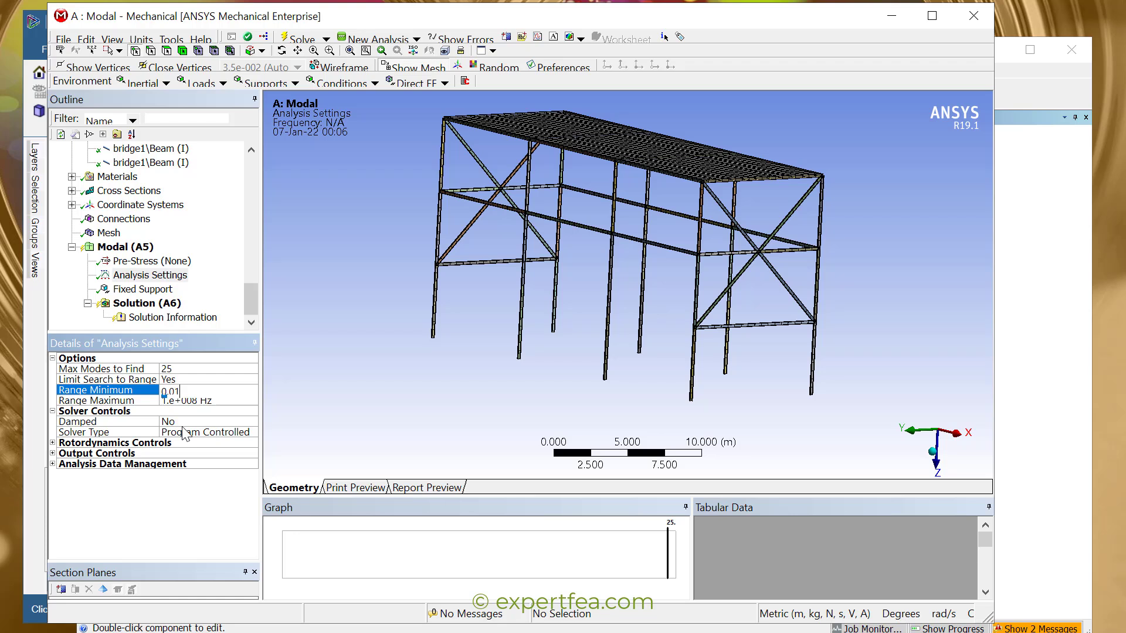
pyautogui.write('0.01')
pyautogui.press('Return')
# Solve the range-limited Modal analysis, clearing the solution's generated data before solving again.
pyautogui.click(300, 39)
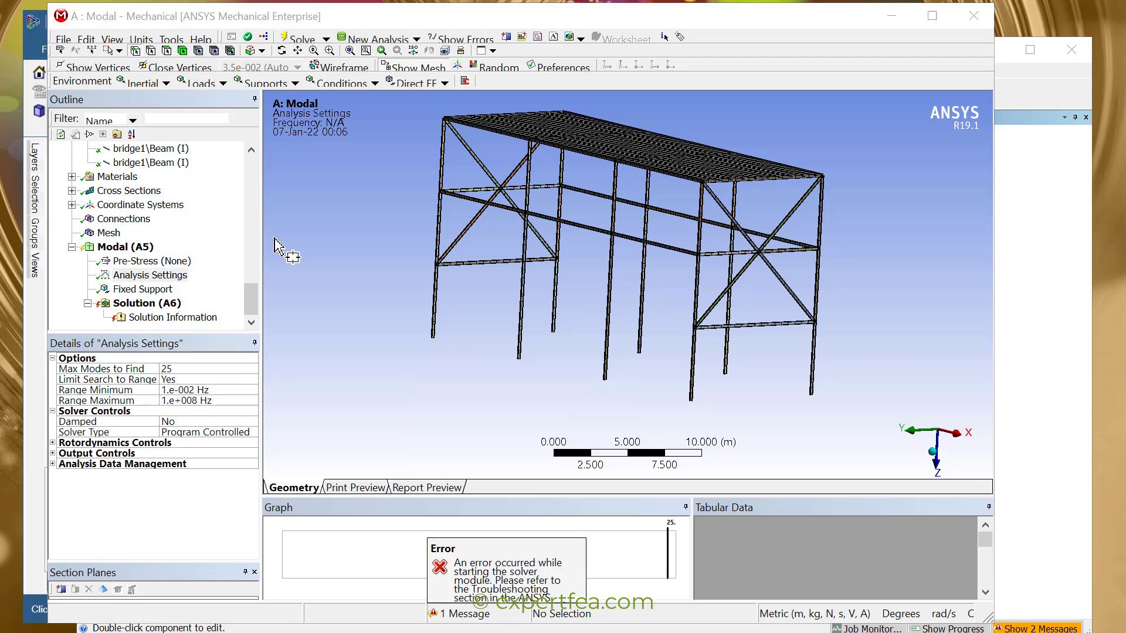
pyautogui.rightClick(233, 304)
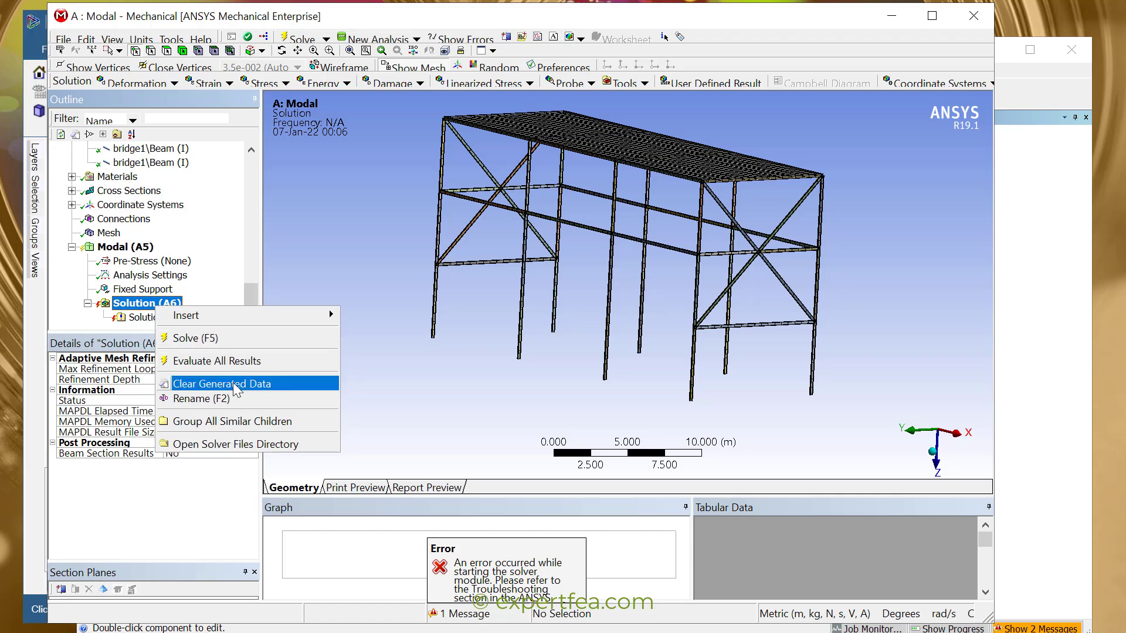
pyautogui.click(328, 382)
pyautogui.click(159, 315)
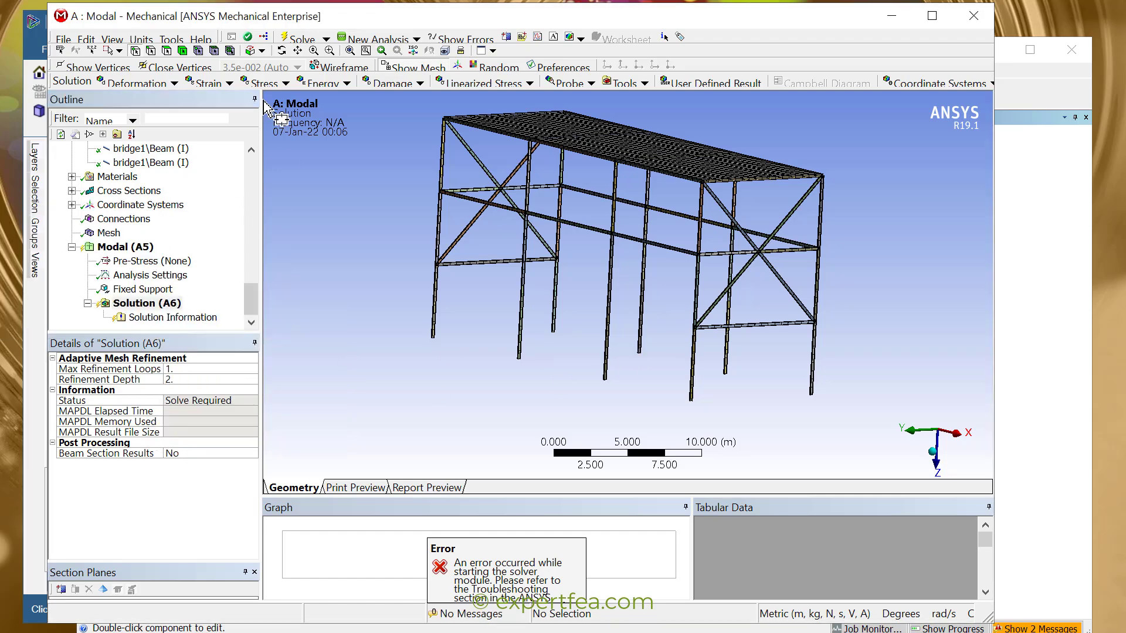
pyautogui.click(301, 38)
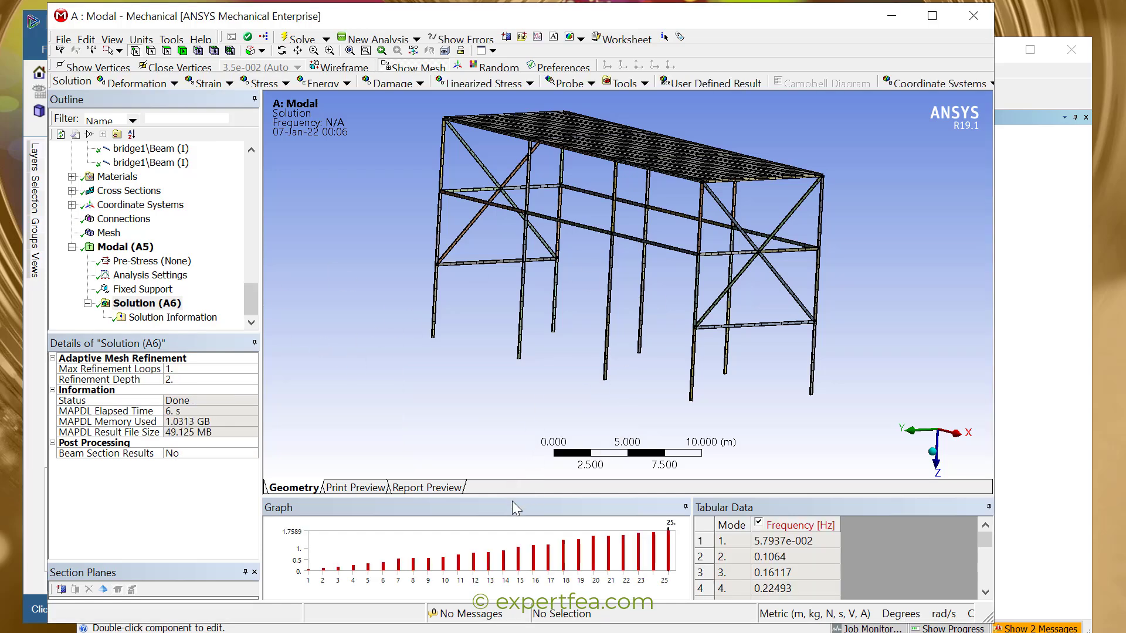
# Create mode shape results for all 25 modes from the solution's tabular frequency data.
pyautogui.moveTo(507, 497); pyautogui.dragTo(506, 446)
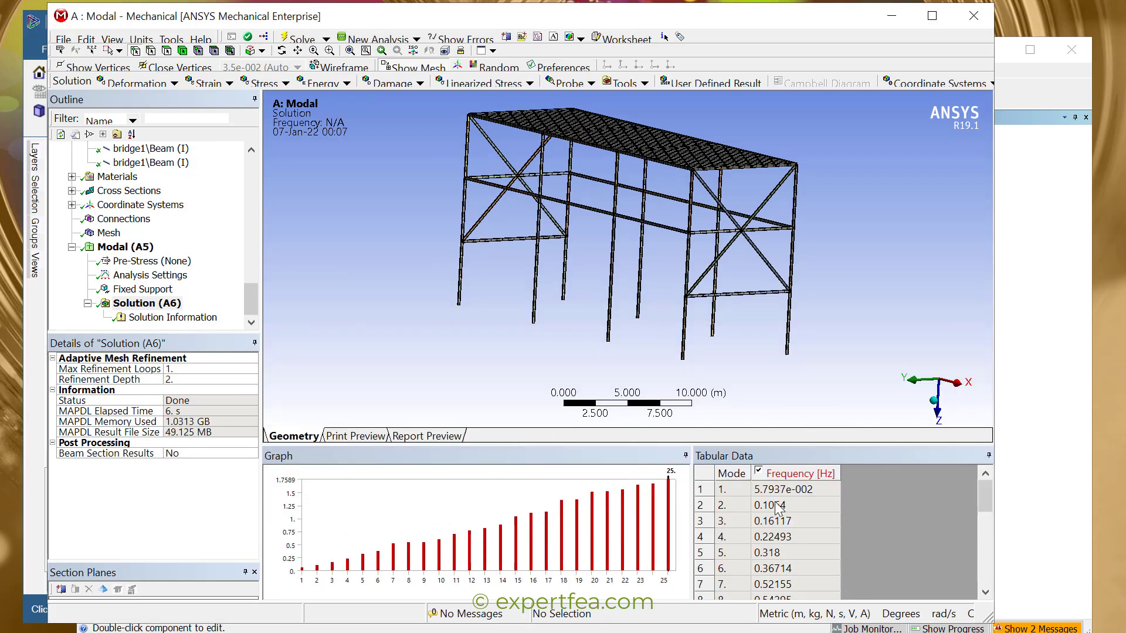
pyautogui.click(255, 296)
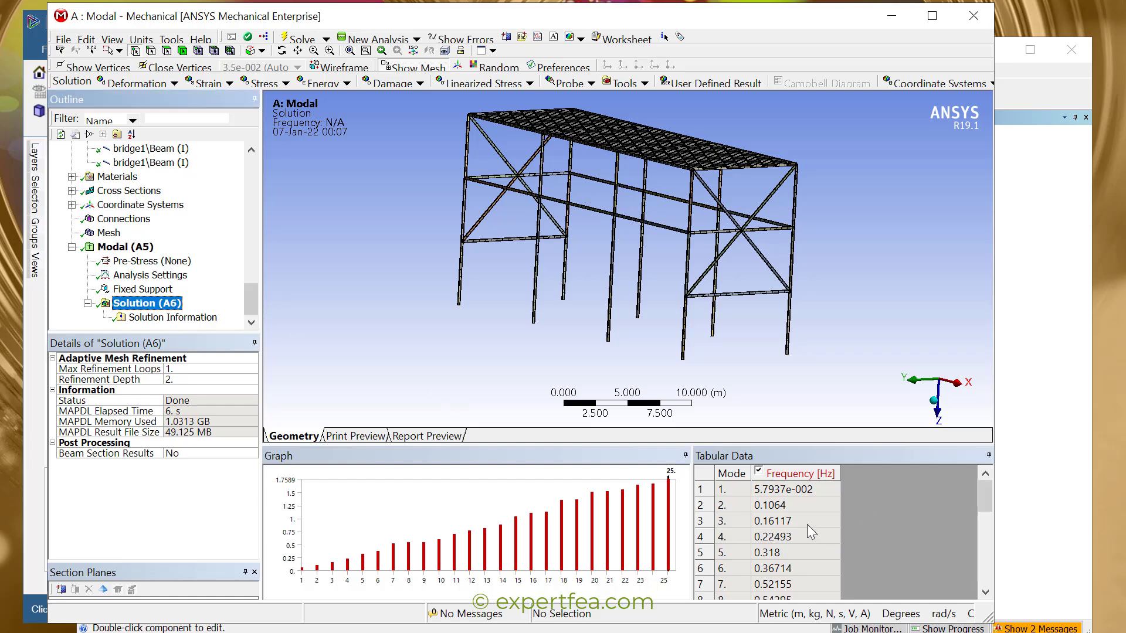
pyautogui.rightClick(790, 519)
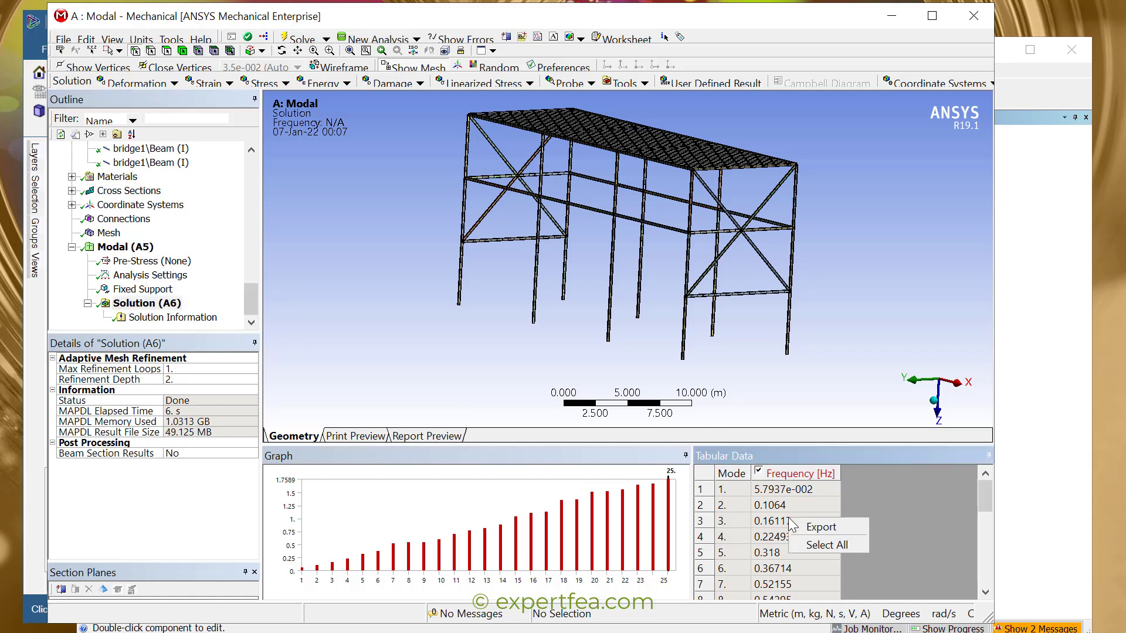
pyautogui.click(801, 541)
pyautogui.rightClick(809, 520)
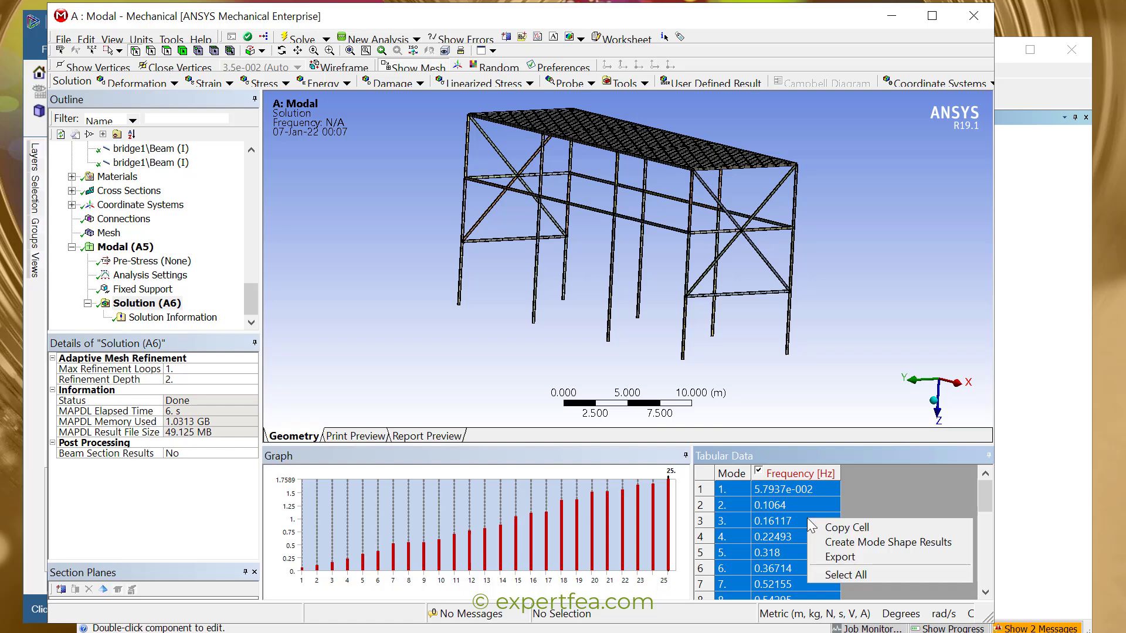
pyautogui.click(839, 542)
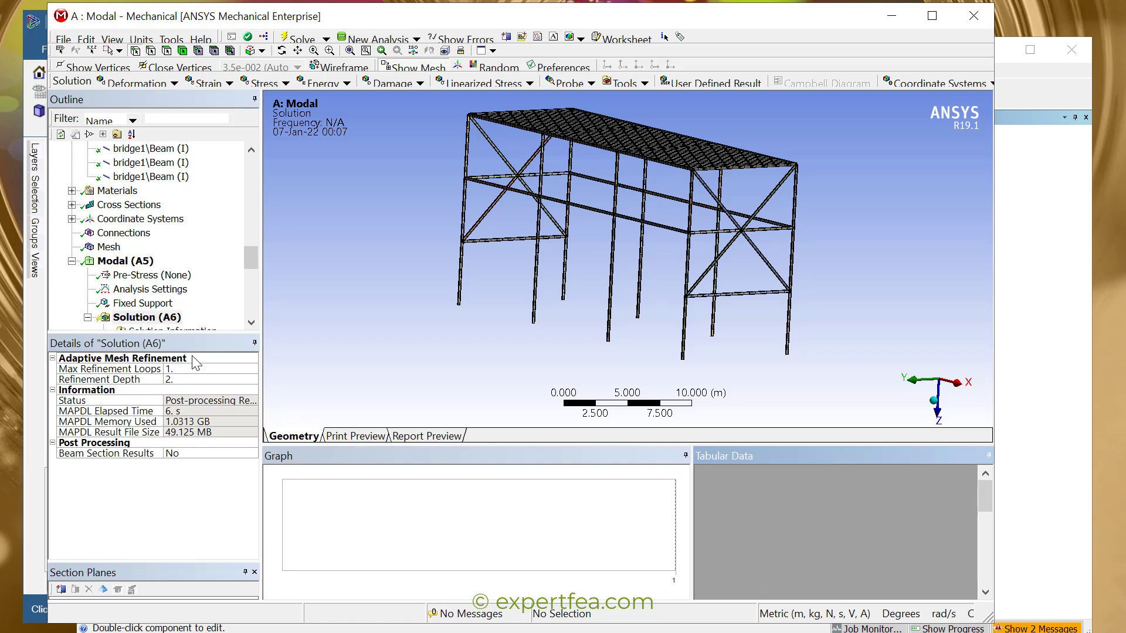
# Evaluate all mode shape results under Solution (A6) and save the project.
pyautogui.rightClick(147, 191)
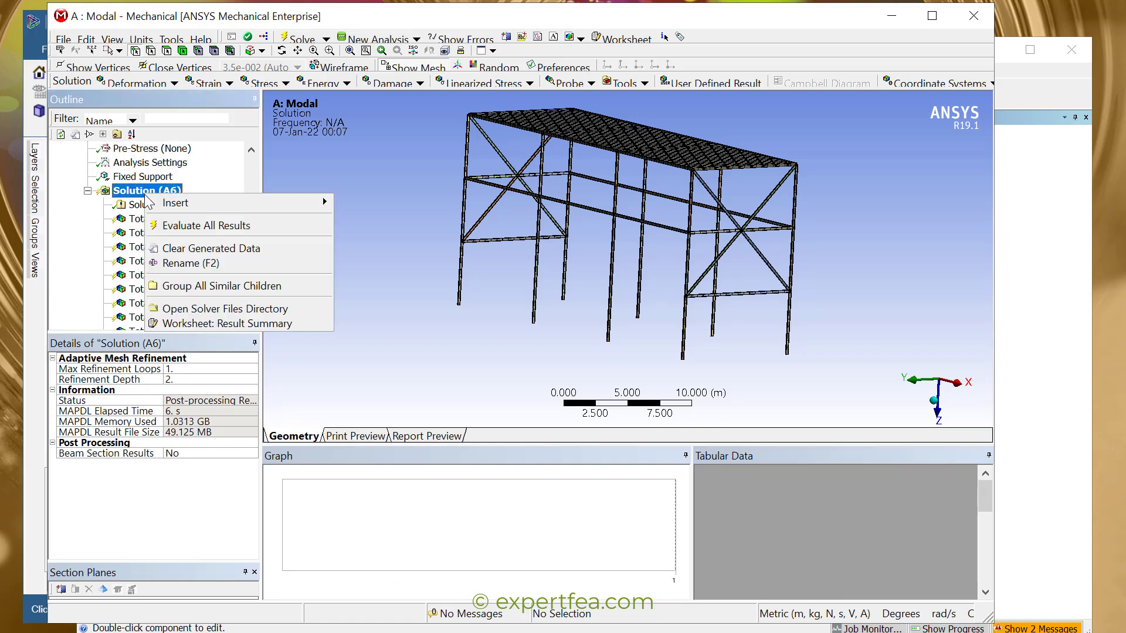
pyautogui.click(206, 226)
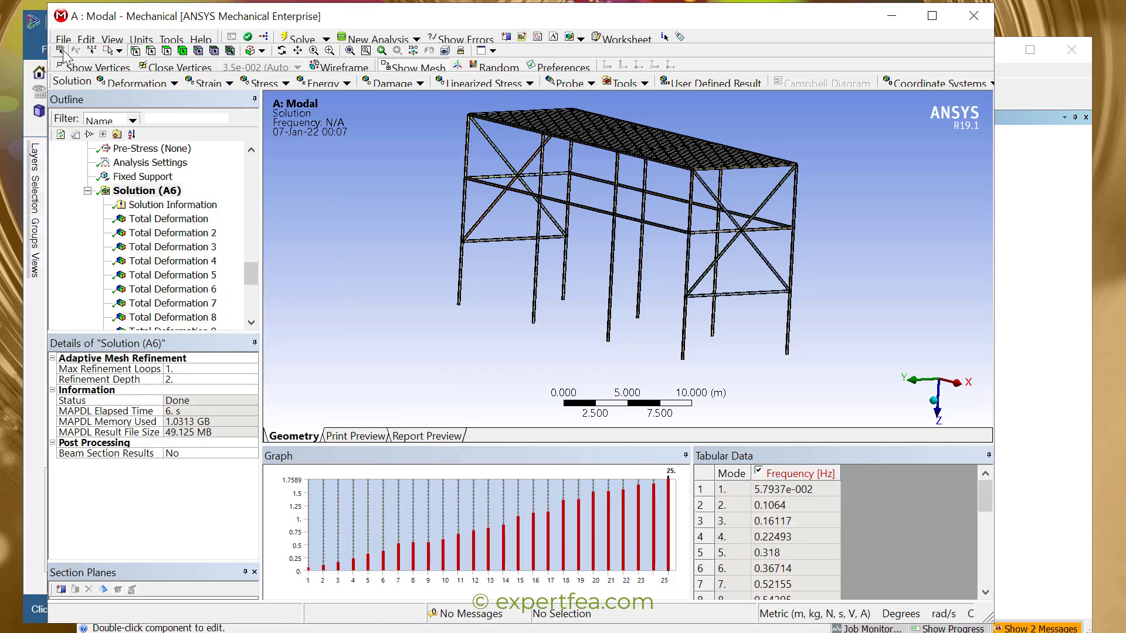
pyautogui.click(64, 40)
pyautogui.click(94, 81)
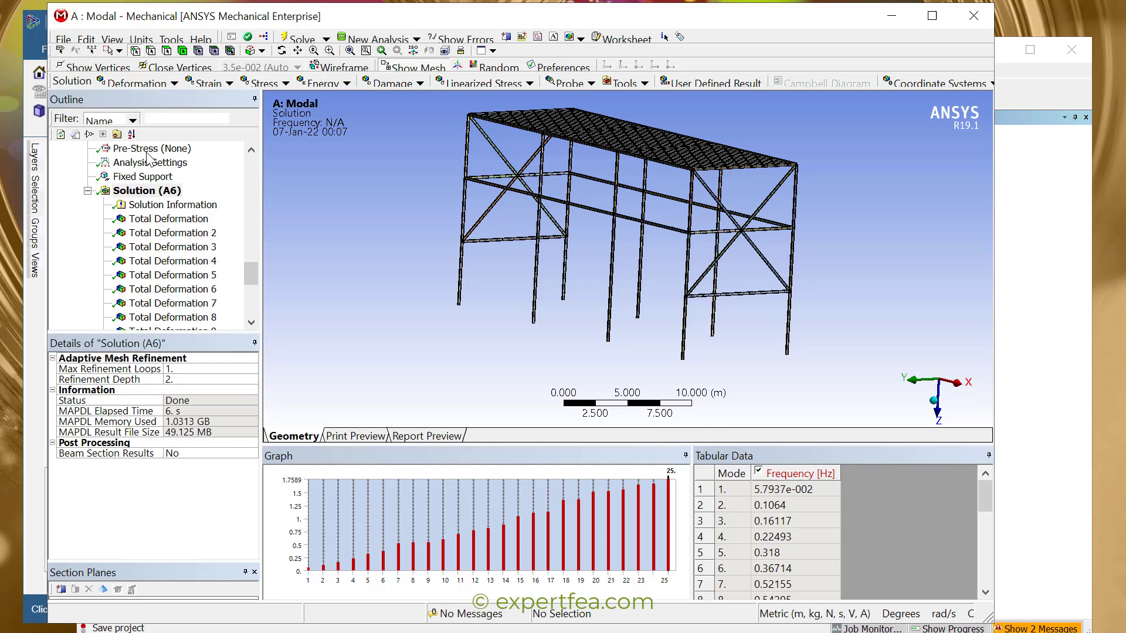
# Display the first mode's Total Deformation with the whole roof surface in view and animate it.
pyautogui.click(182, 220)
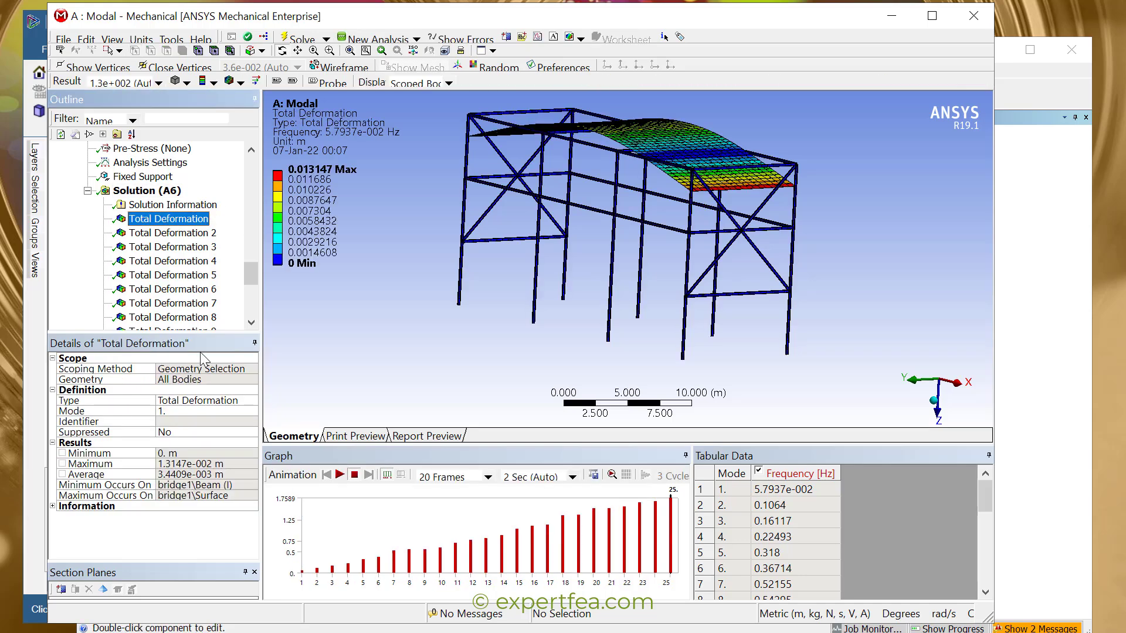
pyautogui.moveTo(593, 284); pyautogui.dragTo(583, 306, button='middle')
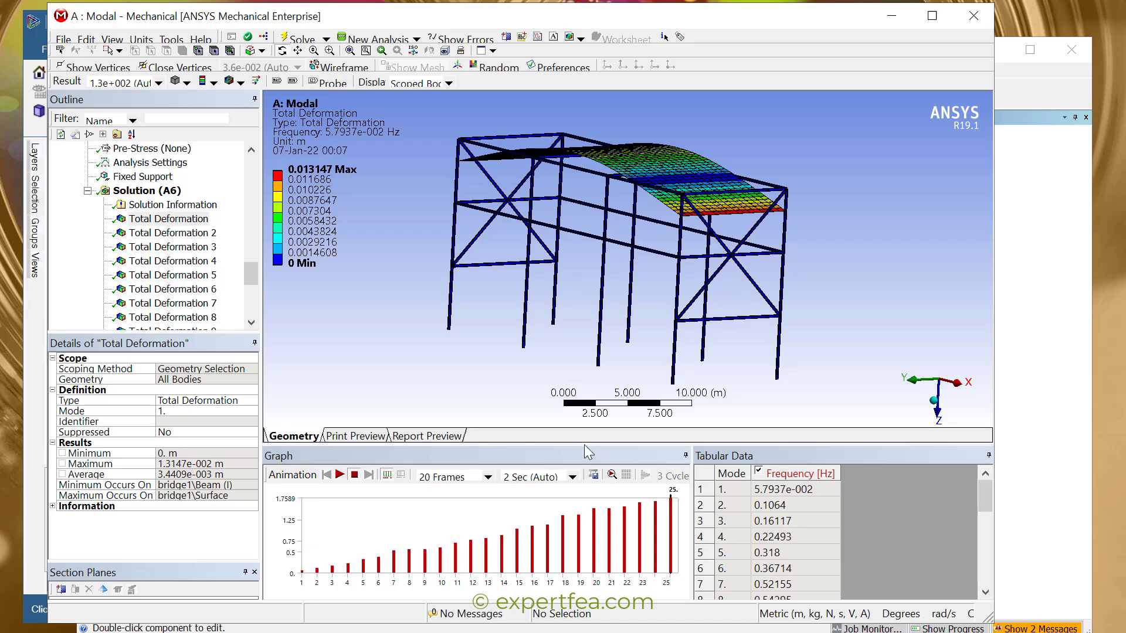
pyautogui.moveTo(584, 445); pyautogui.dragTo(591, 515)
pyautogui.moveTo(604, 258); pyautogui.dragTo(623, 233, button='middle')
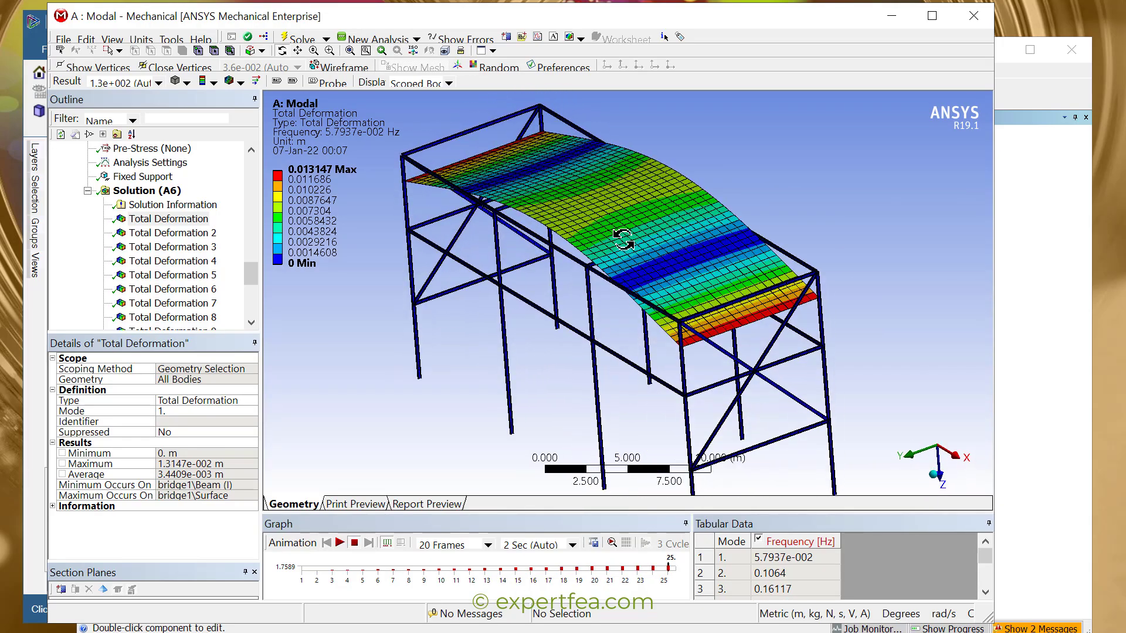
pyautogui.click(340, 542)
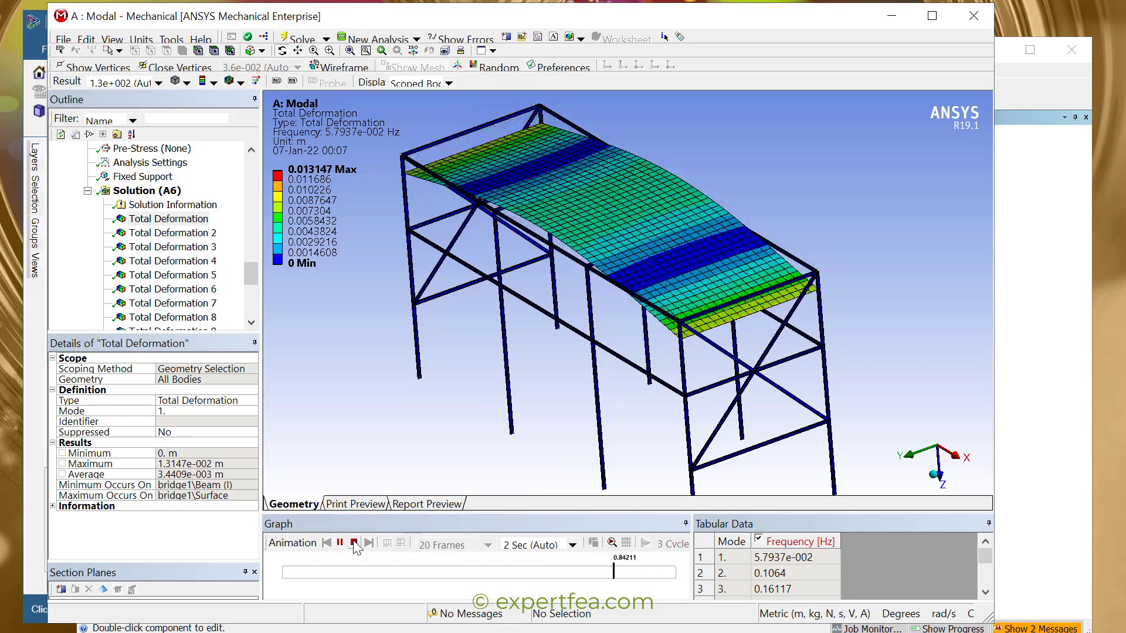
# Compare the roof's mode shapes across the Total Deformation results, including modes 2, 6, 22, 23 and 16.
pyautogui.click(188, 233)
pyautogui.click(184, 261)
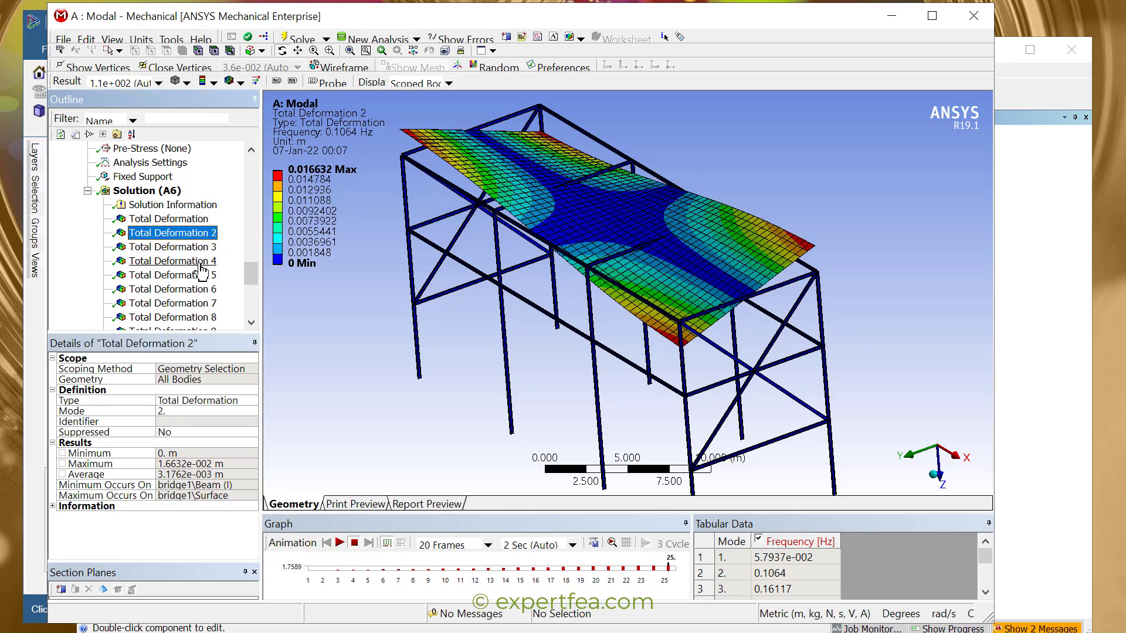
pyautogui.click(182, 288)
pyautogui.scroll(-5, 183, 285)
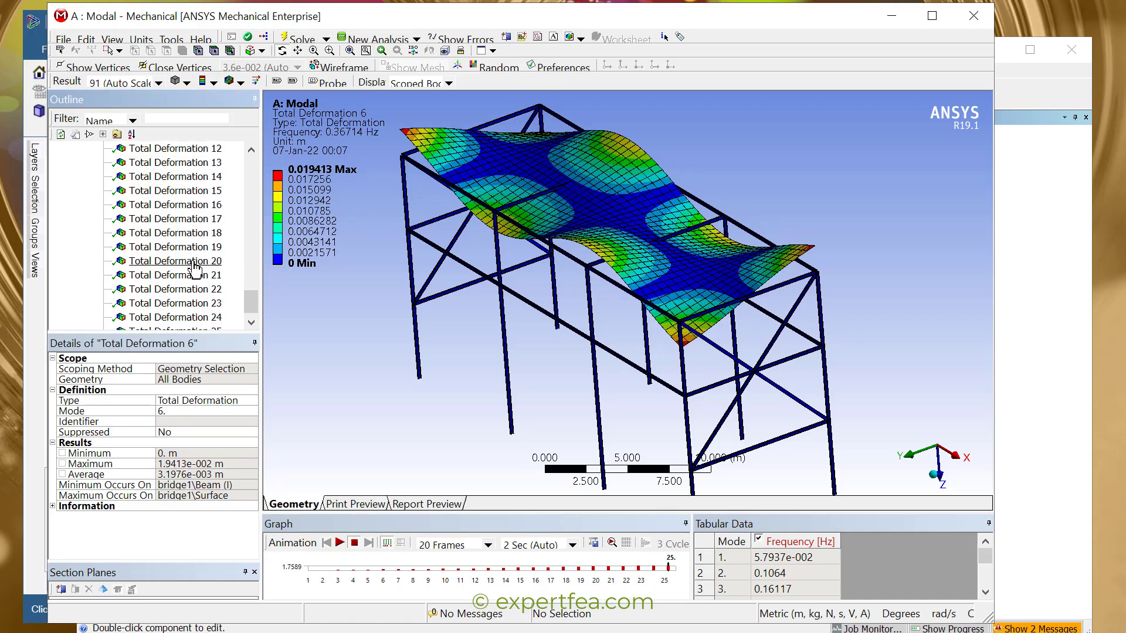
pyautogui.click(184, 247)
pyautogui.click(186, 290)
pyautogui.scroll(-1, 182, 293)
pyautogui.click(183, 290)
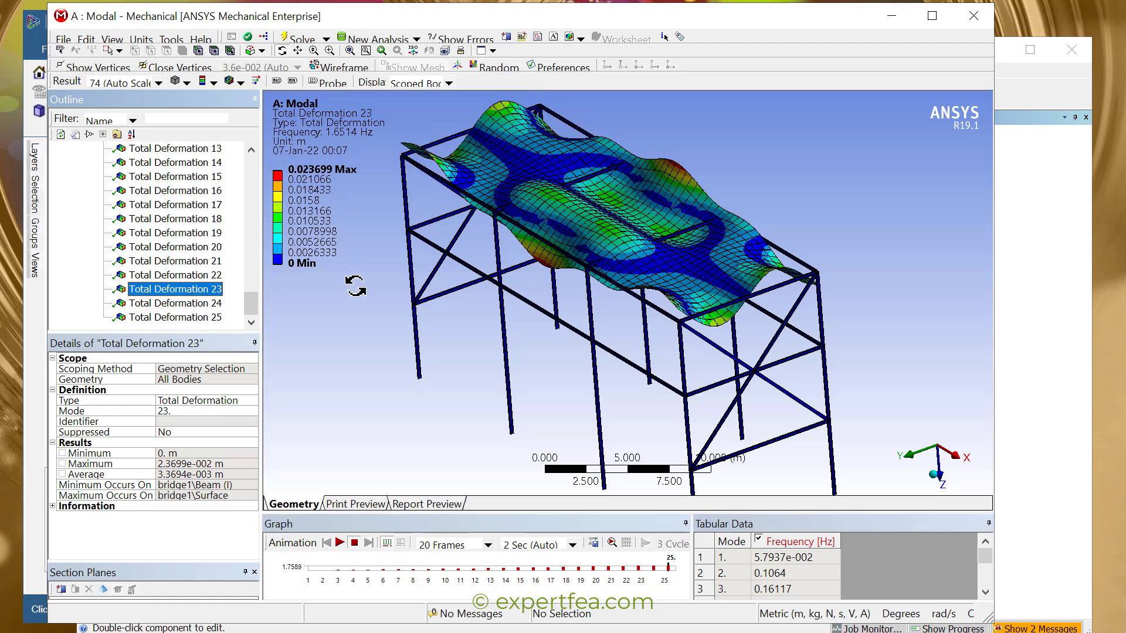
pyautogui.click(176, 233)
pyautogui.click(176, 275)
pyautogui.click(175, 190)
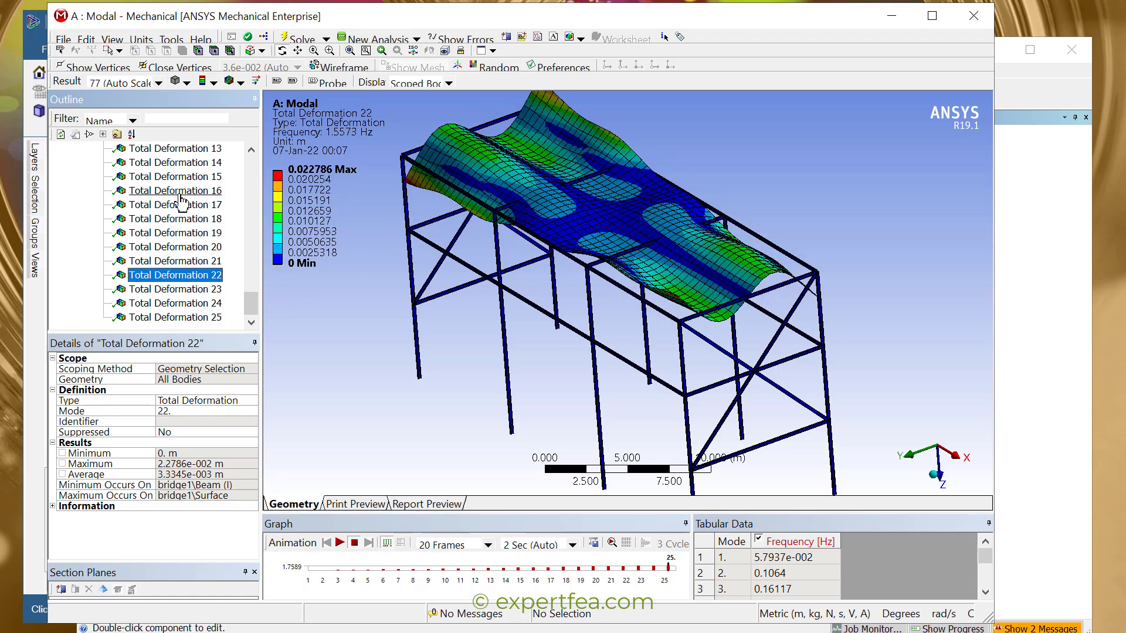
# Examine the mode 16 deformation closely around the crossed braces and roof corner at the frame's end.
pyautogui.scroll(-2, 739, 320)
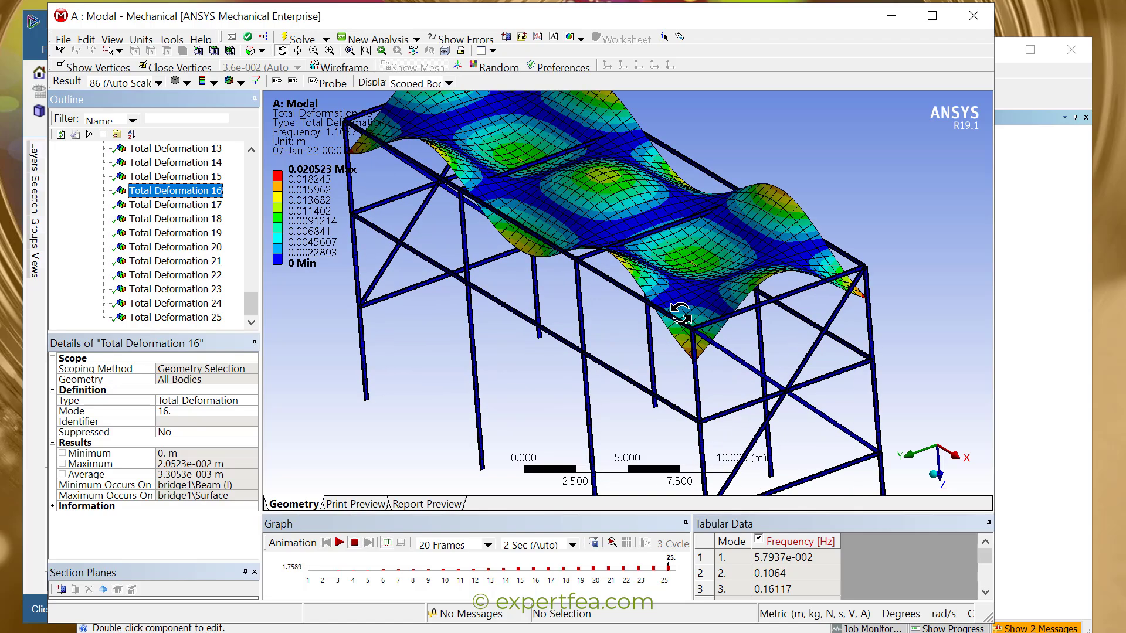
pyautogui.scroll(2, 703, 303)
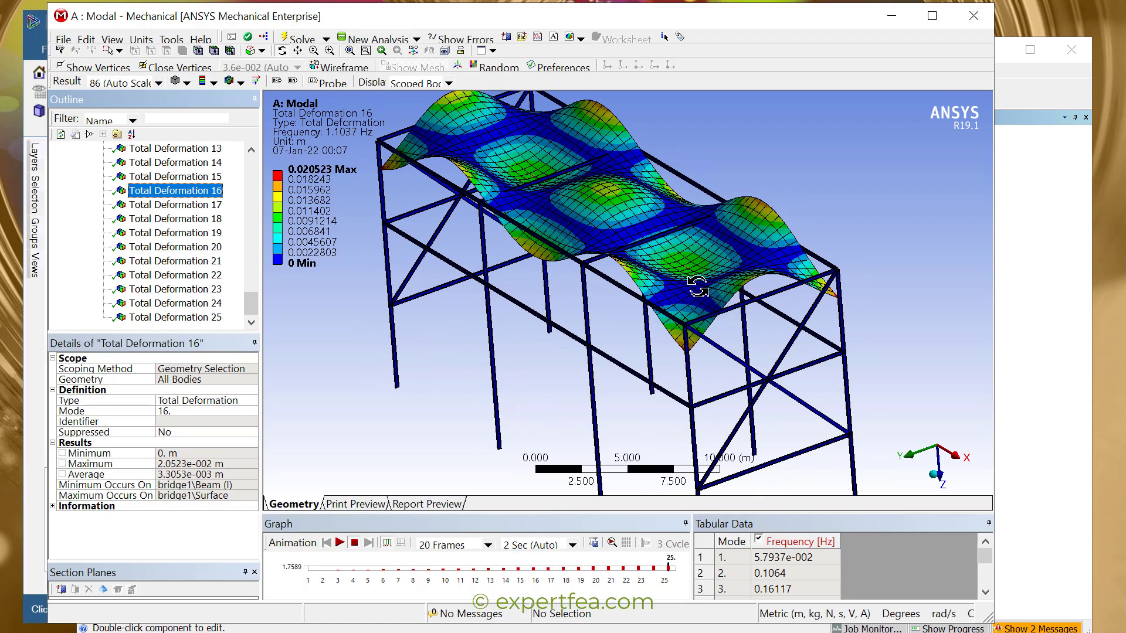
pyautogui.keyDown('ctrl'); pyautogui.moveTo(697, 282); pyautogui.dragTo(673, 283, button='middle'); pyautogui.keyUp('ctrl')
pyautogui.moveTo(763, 360); pyautogui.dragTo(617, 247, button='middle')
pyautogui.scroll(4, 765, 382)
pyautogui.scroll(2, 607, 264)
pyautogui.scroll(4, 649, 346)
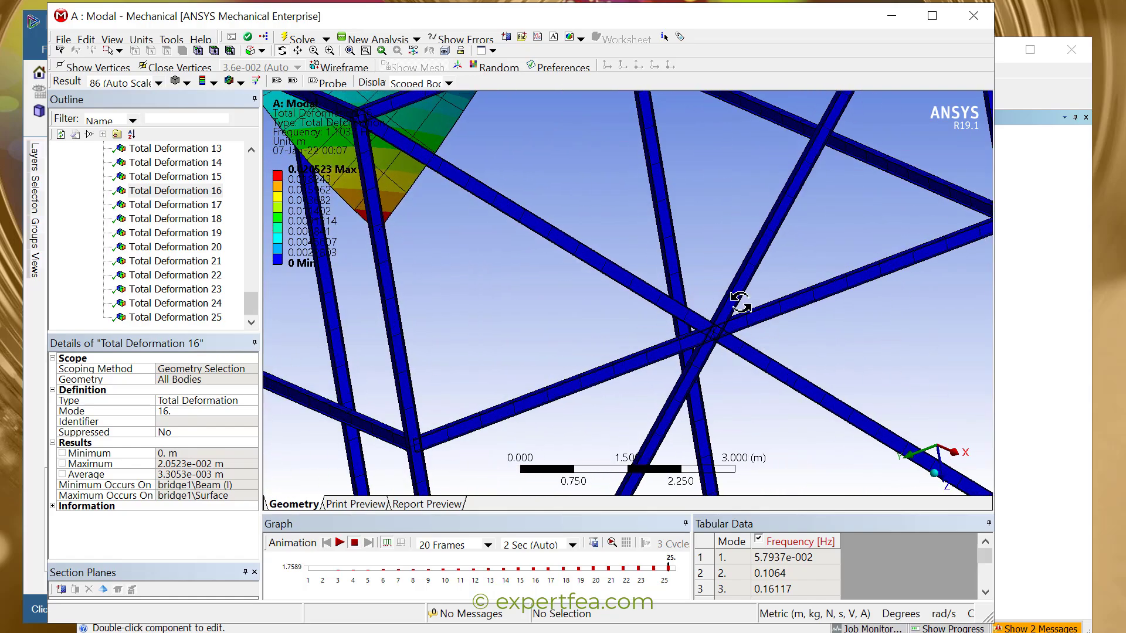
pyautogui.scroll(-5, 726, 342)
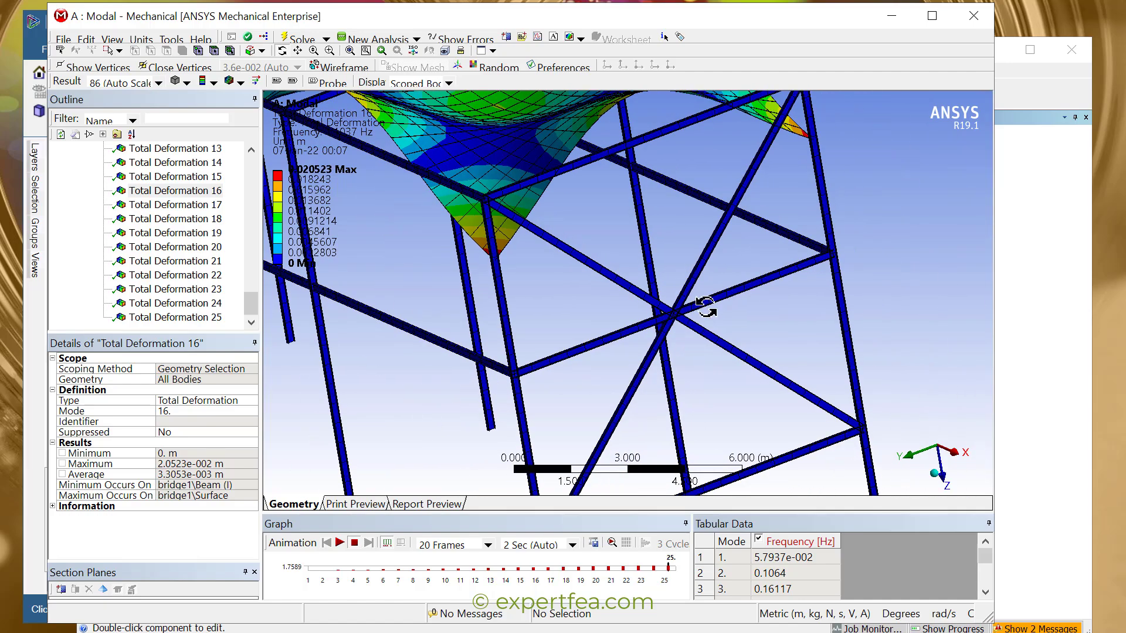
pyautogui.scroll(5, 706, 308)
pyautogui.scroll(-2, 712, 364)
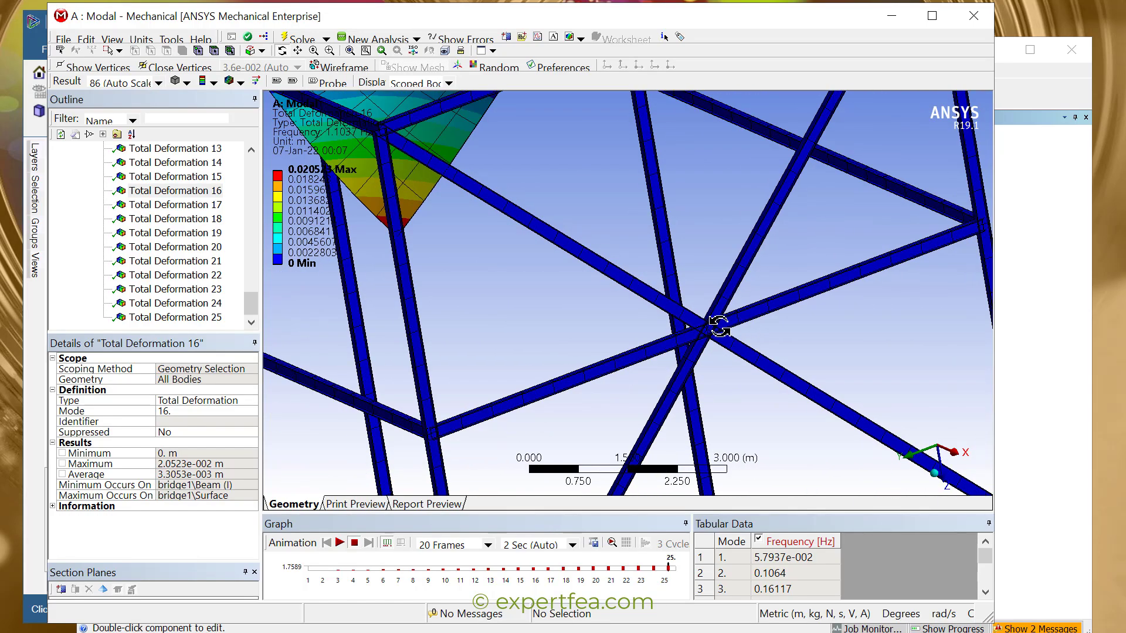
pyautogui.keyDown('ctrl'); pyautogui.moveTo(631, 315); pyautogui.dragTo(677, 366, button='middle'); pyautogui.keyUp('ctrl')
pyautogui.scroll(-3, 676, 364)
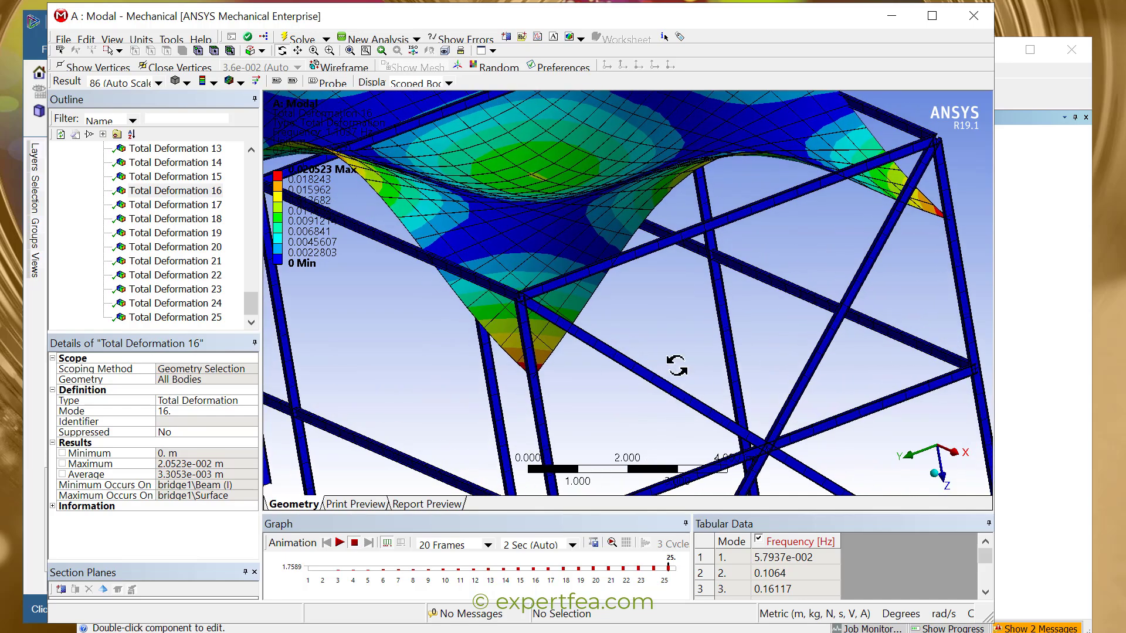
# Suppress the bridge1\Surface body under Geometry, accepting that the existing solution is cleared.
pyautogui.moveTo(252, 298); pyautogui.dragTo(249, 156)
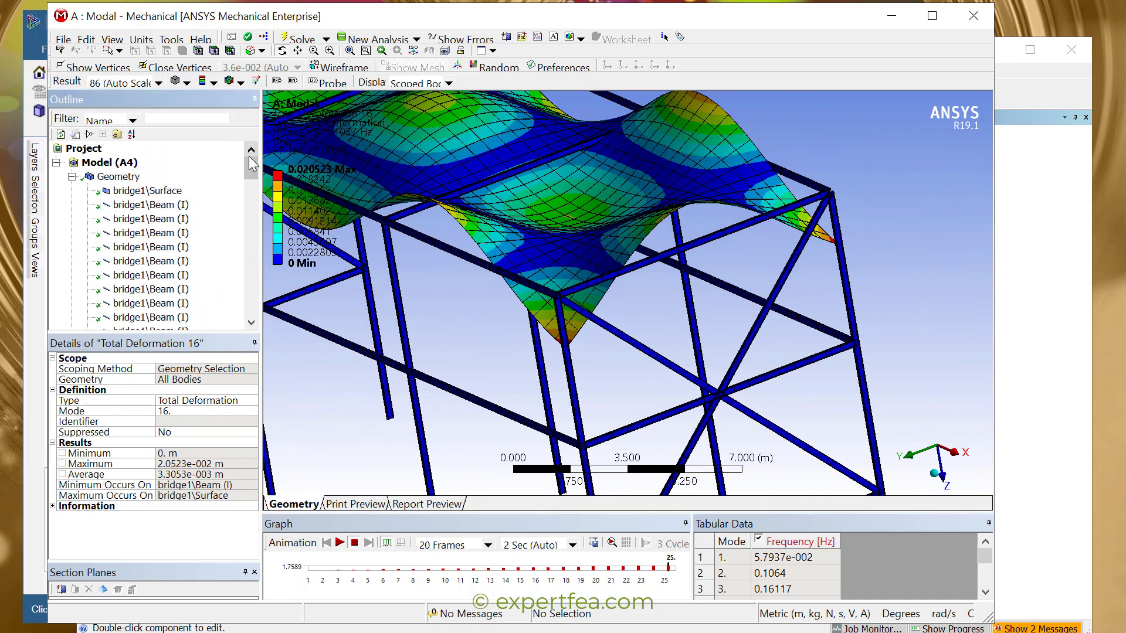
pyautogui.click(144, 190)
pyautogui.rightClick(131, 191)
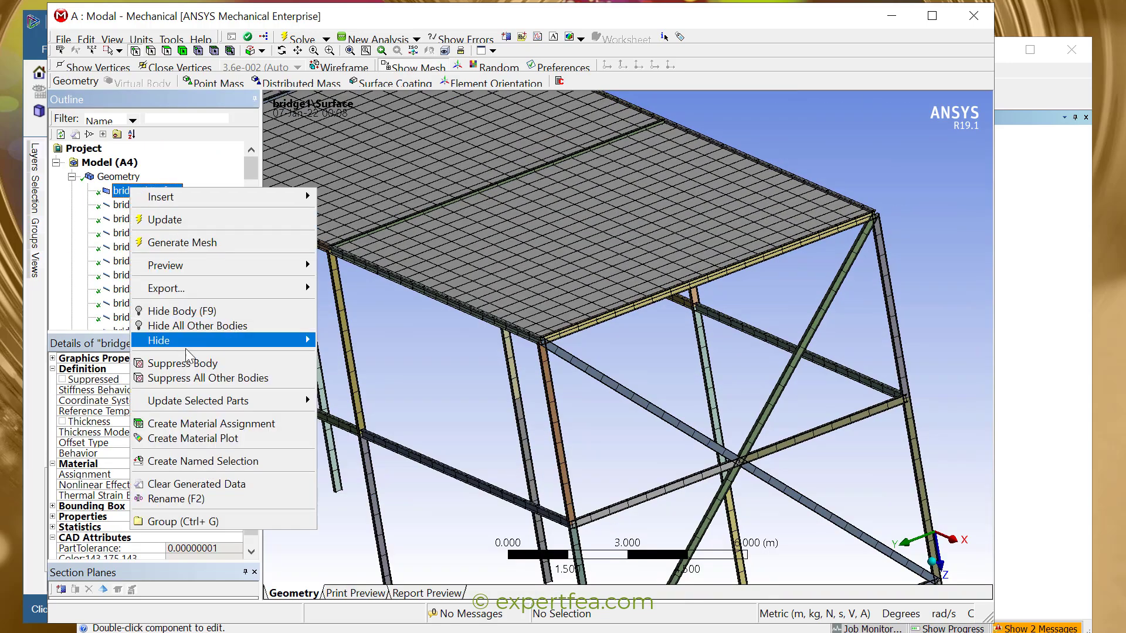
pyautogui.click(726, 29)
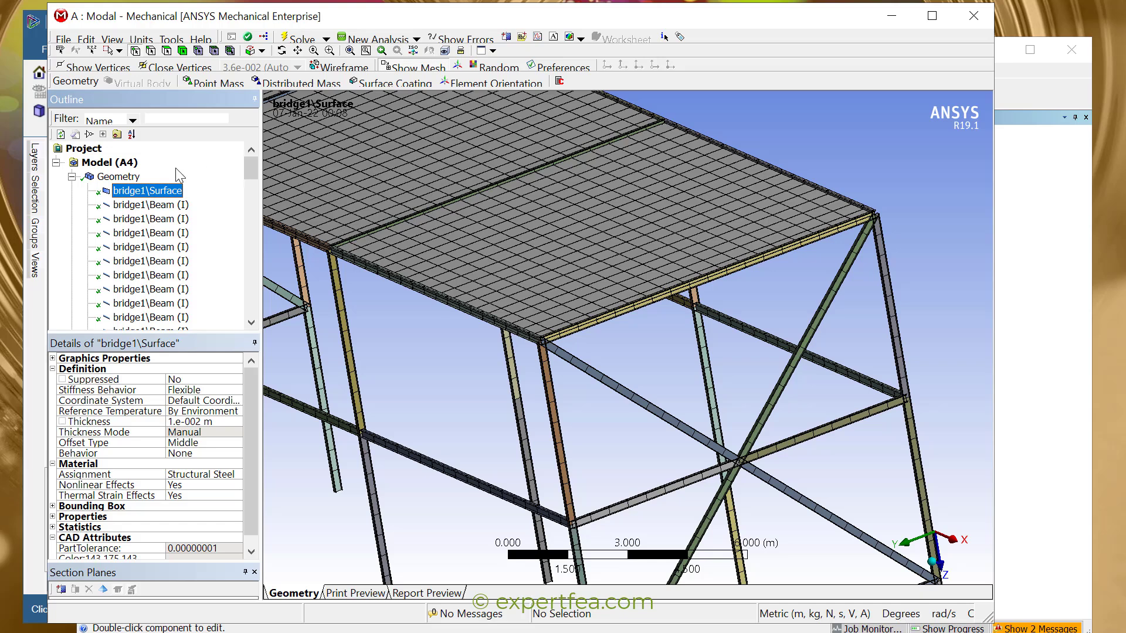
pyautogui.rightClick(160, 192)
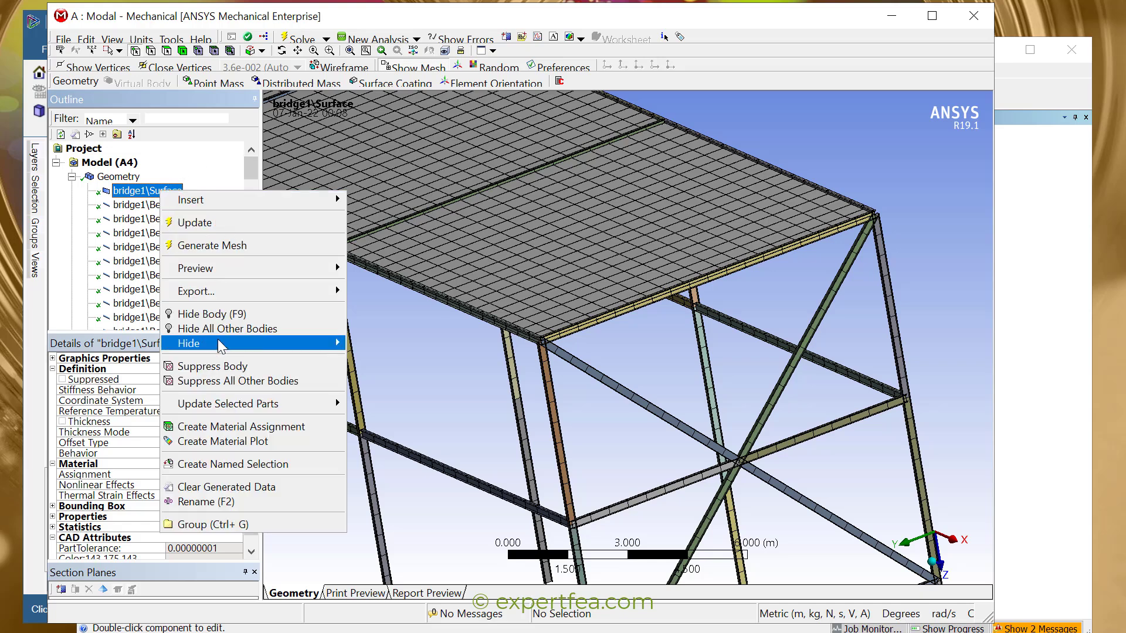
pyautogui.click(223, 366)
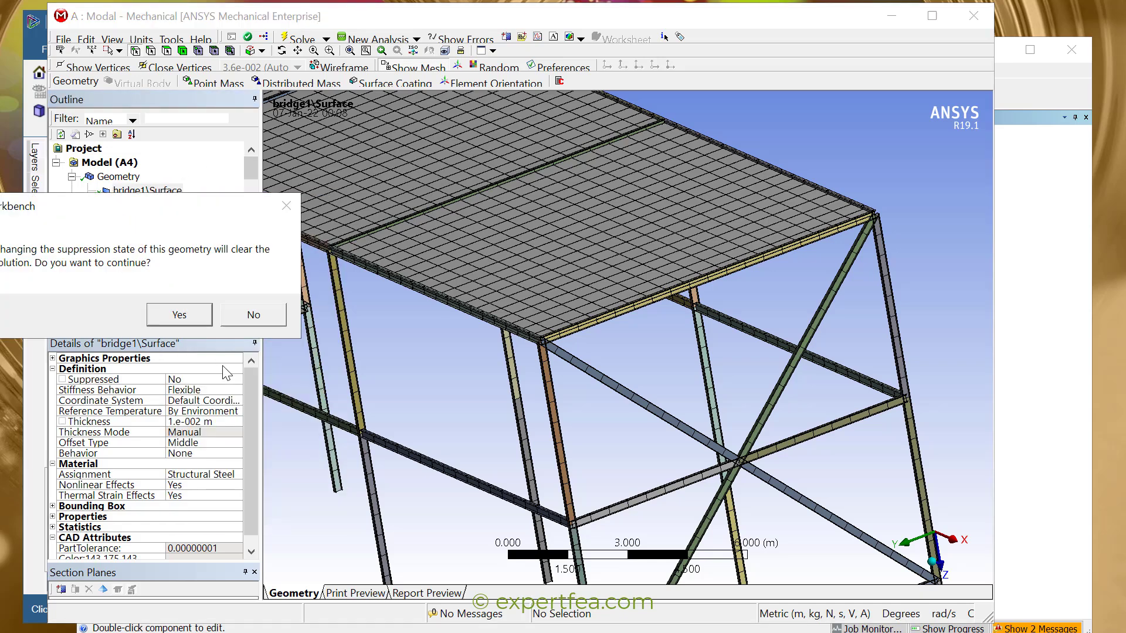
pyautogui.click(188, 314)
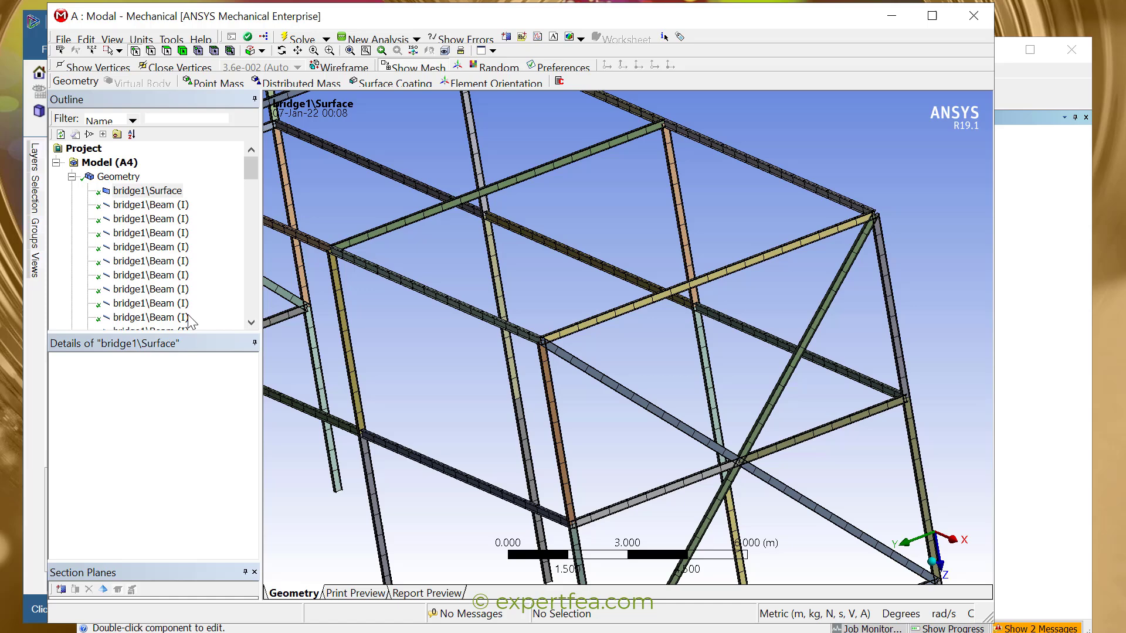
# Solve the Modal analysis again for the beam frame without the roof surface and open its Solution Information.
pyautogui.click(72, 177)
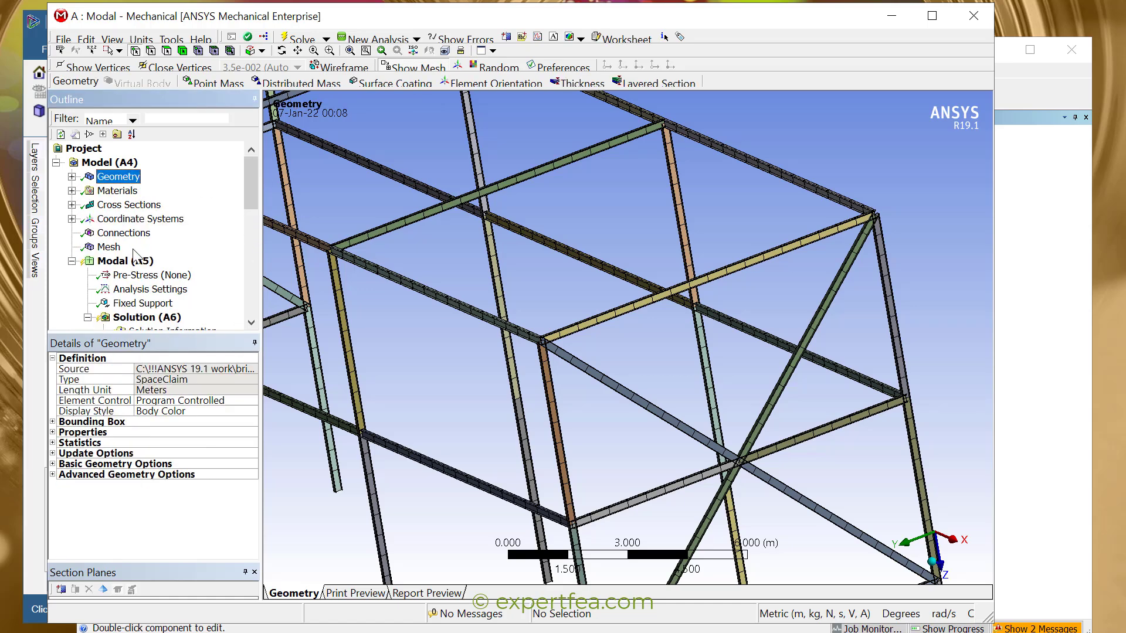
pyautogui.click(296, 41)
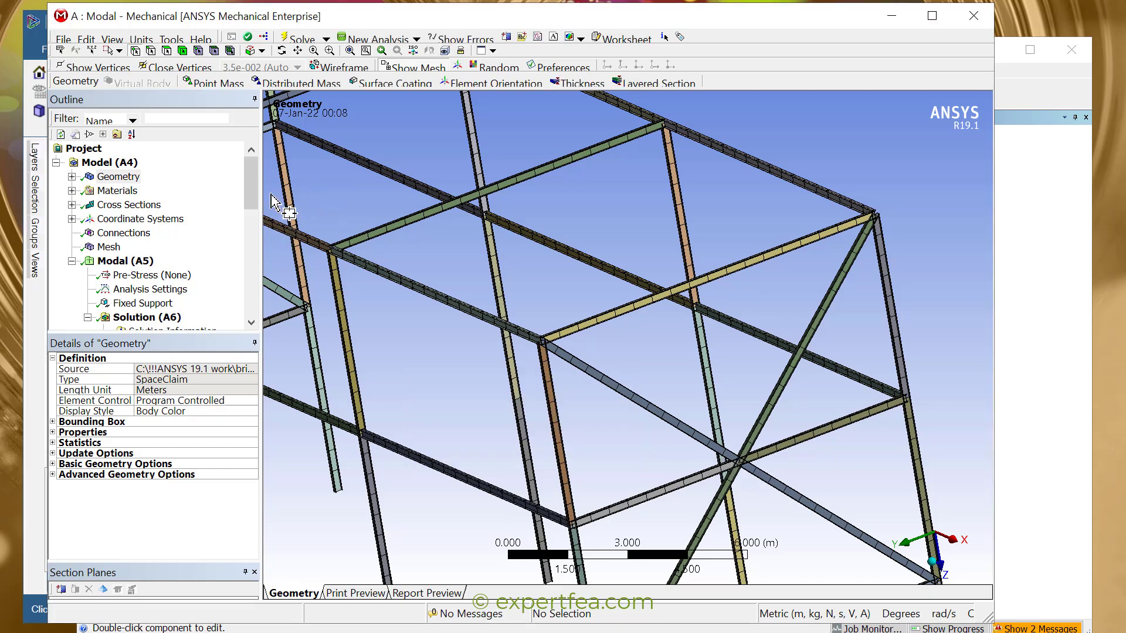
pyautogui.moveTo(253, 196); pyautogui.dragTo(258, 238)
pyautogui.click(176, 191)
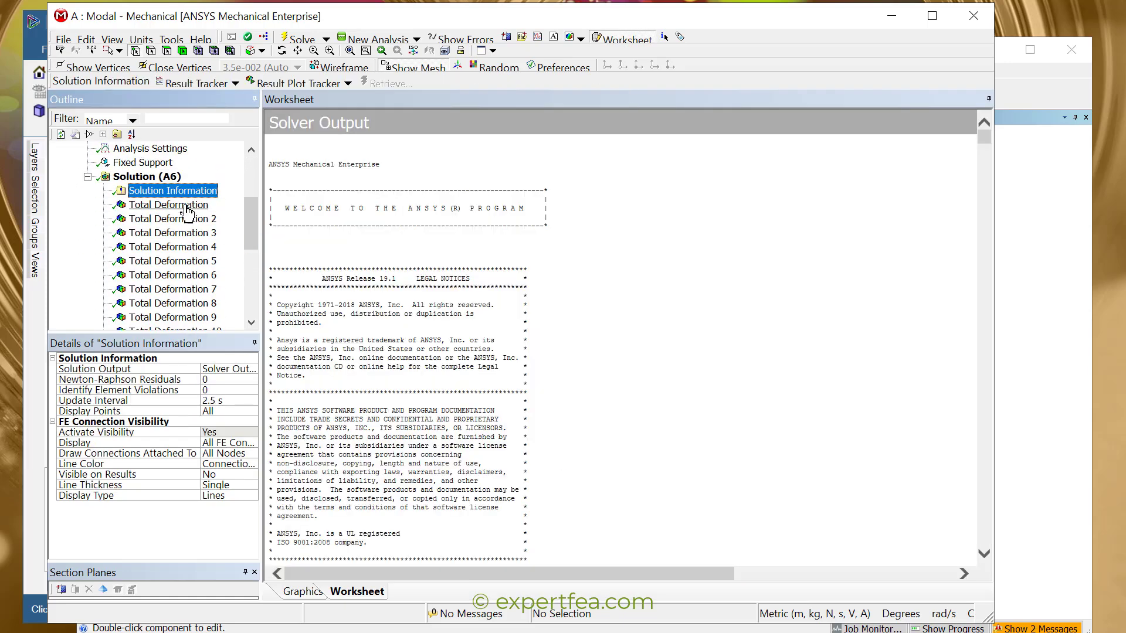
# Animate the beam-only frame's first mode shape and display Total Deformation 2 around the braced end.
pyautogui.click(186, 207)
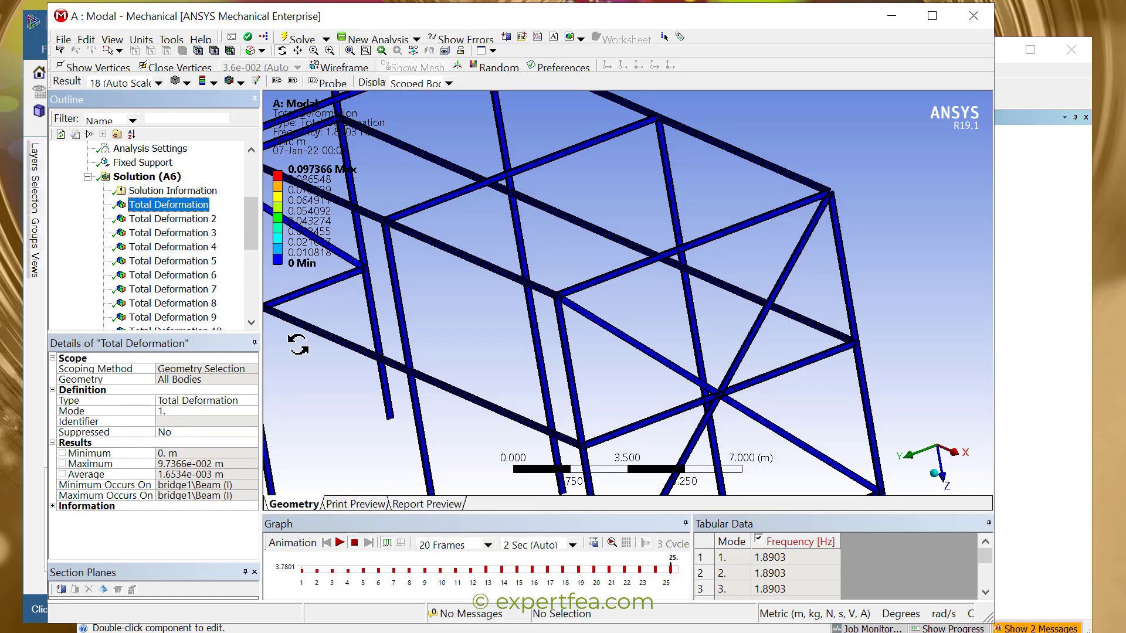
pyautogui.click(339, 543)
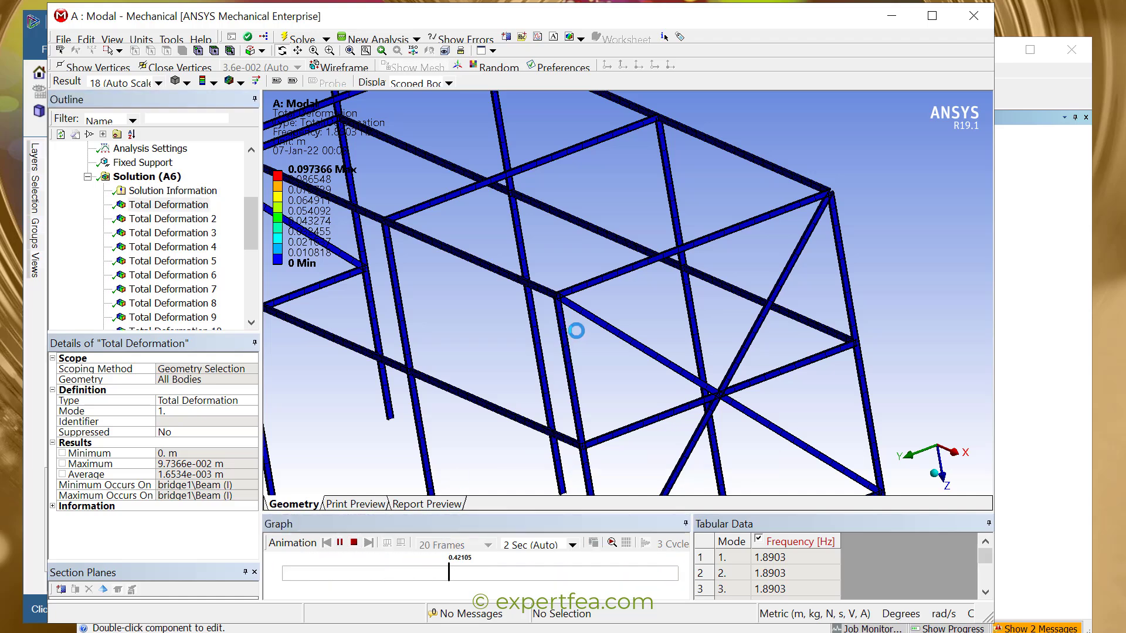
pyautogui.click(355, 544)
pyautogui.click(174, 221)
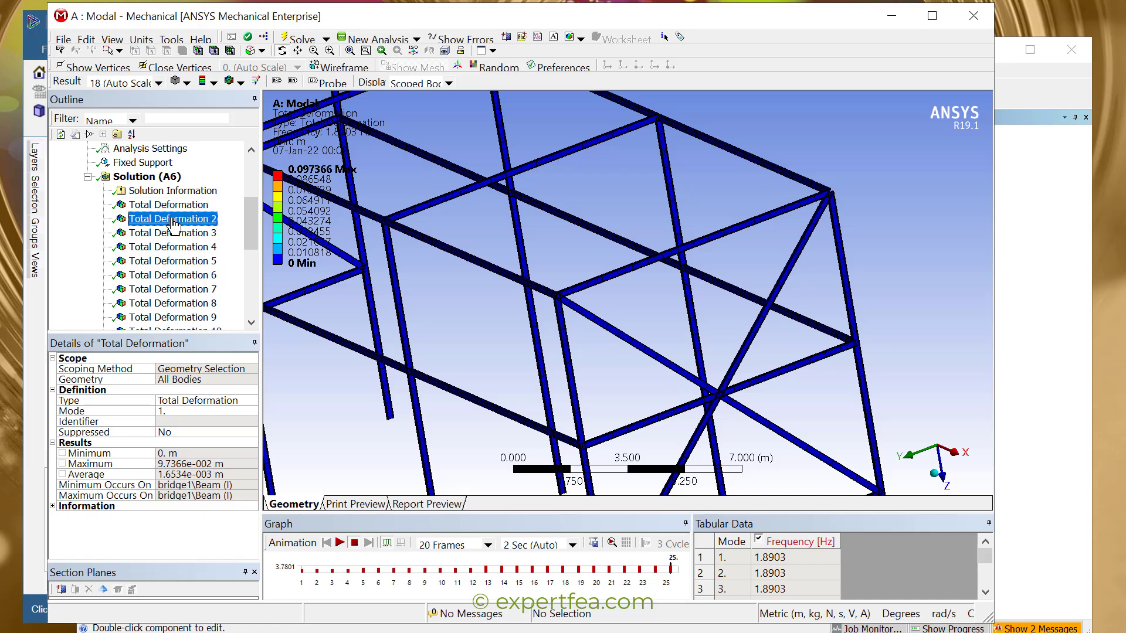
pyautogui.moveTo(815, 395); pyautogui.dragTo(675, 280, button='middle')
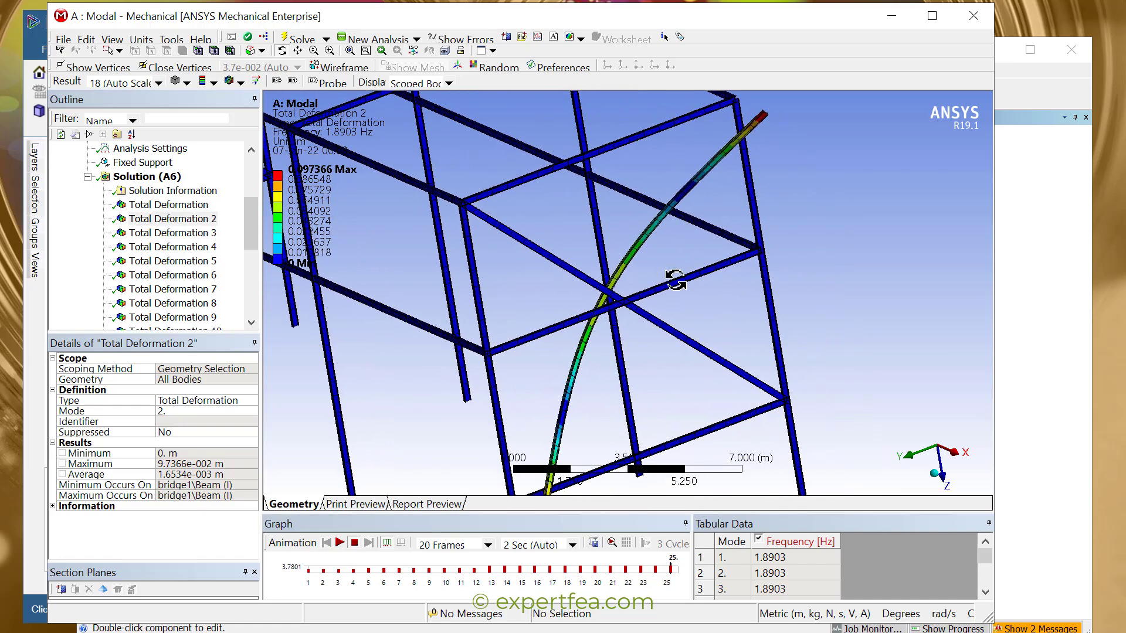
# Animate the second mode shape of the beam-only frame, and review Total Deformation 3 and Total Deformation 4.
pyautogui.click(340, 543)
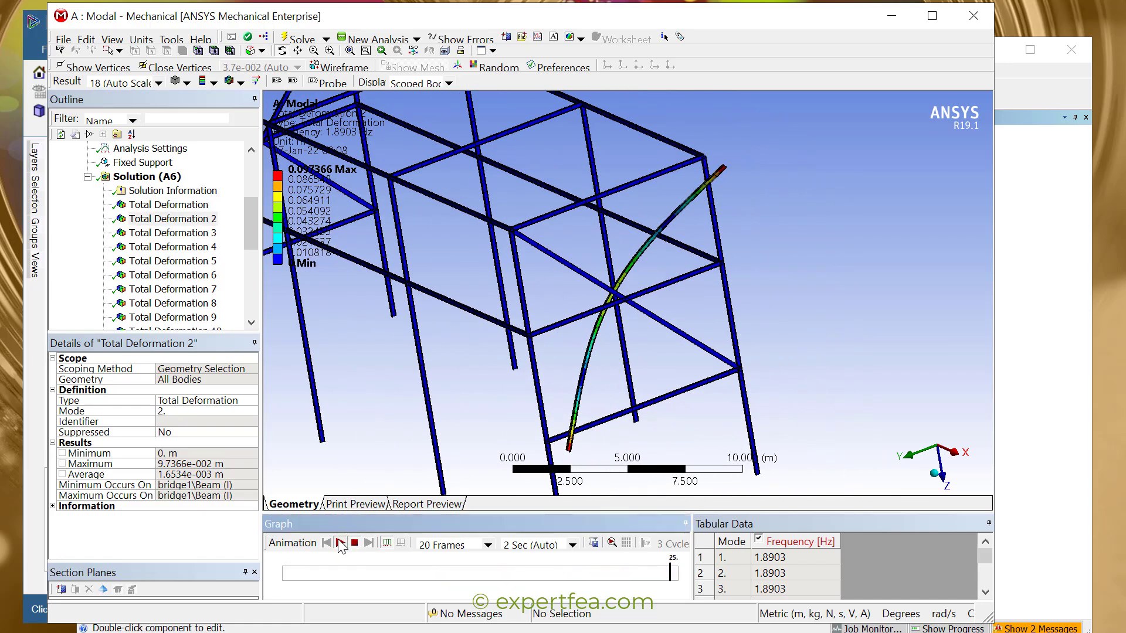
pyautogui.click(206, 234)
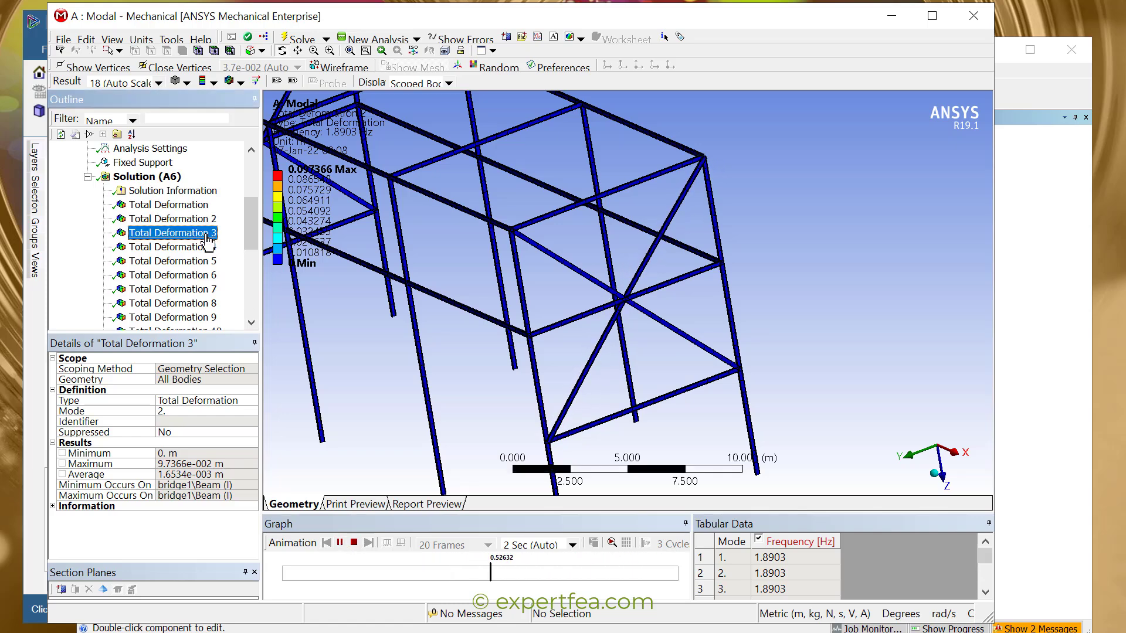
pyautogui.click(204, 246)
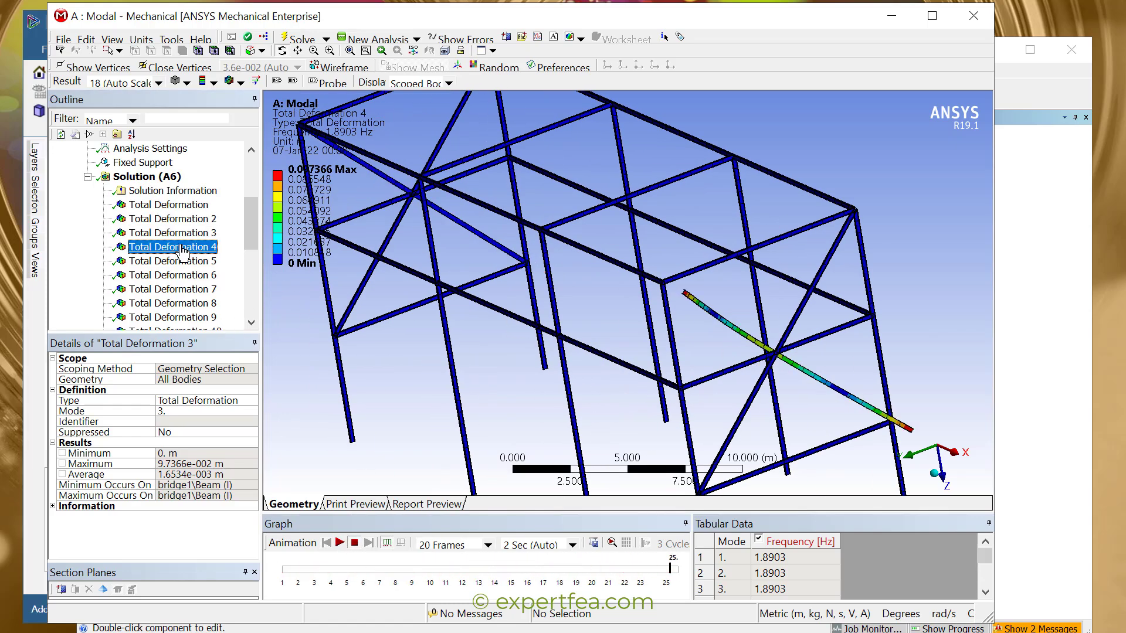
# Animate Total Deformation 6 and examine closely the joint between the corner column's lower segment and the end bracing.
pyautogui.click(188, 275)
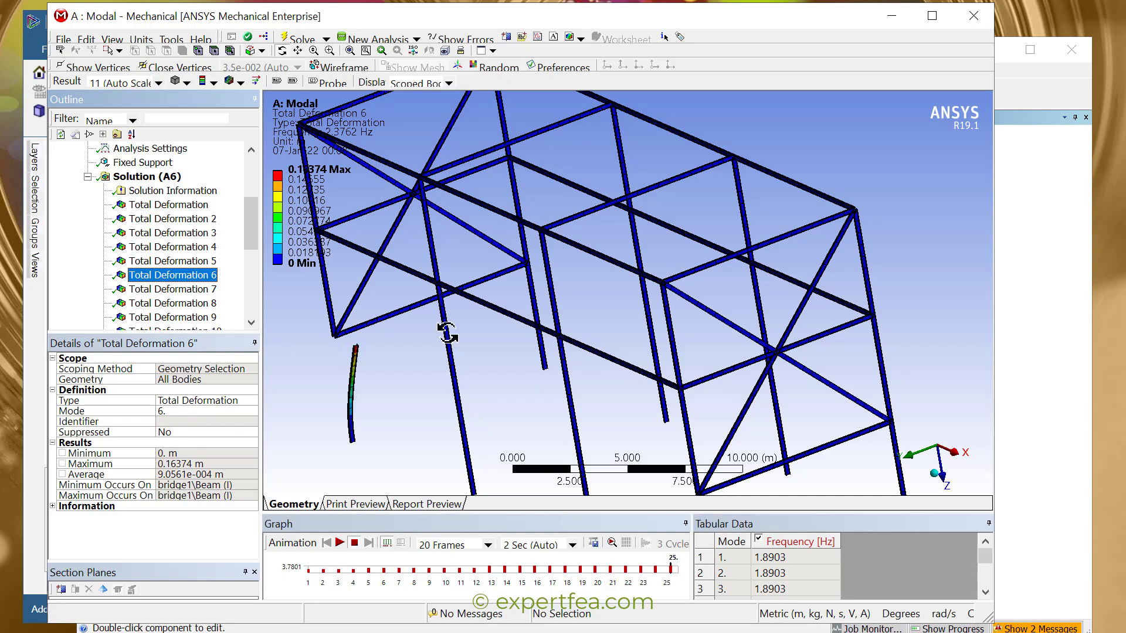
pyautogui.moveTo(599, 358); pyautogui.dragTo(649, 322)
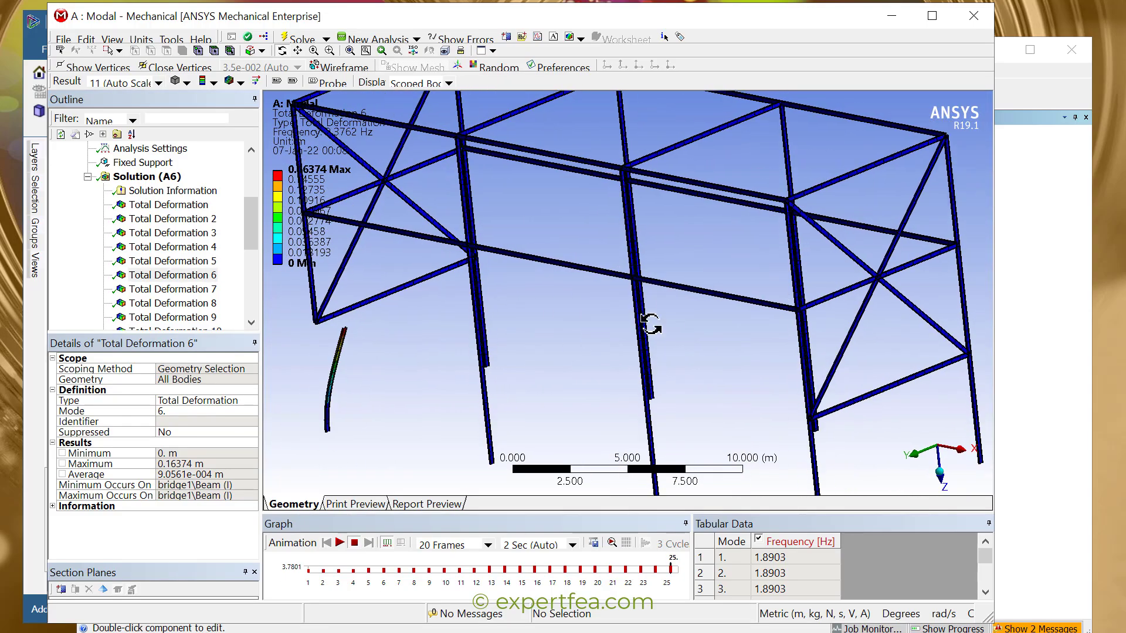
pyautogui.click(339, 543)
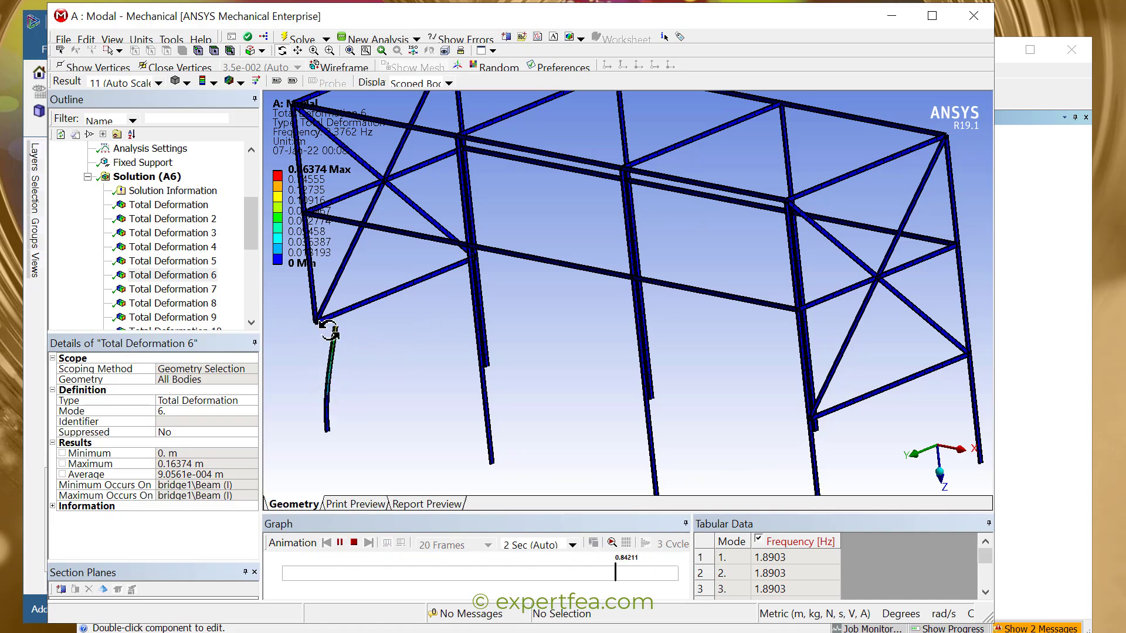
pyautogui.moveTo(637, 281); pyautogui.dragTo(568, 383)
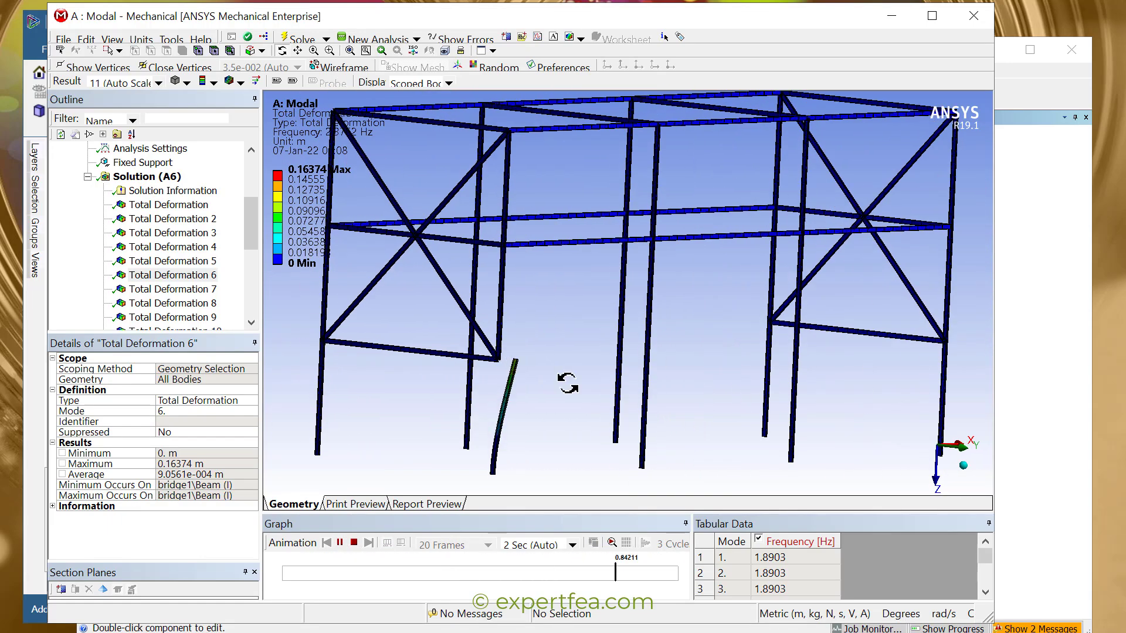
pyautogui.scroll(3, 643, 349)
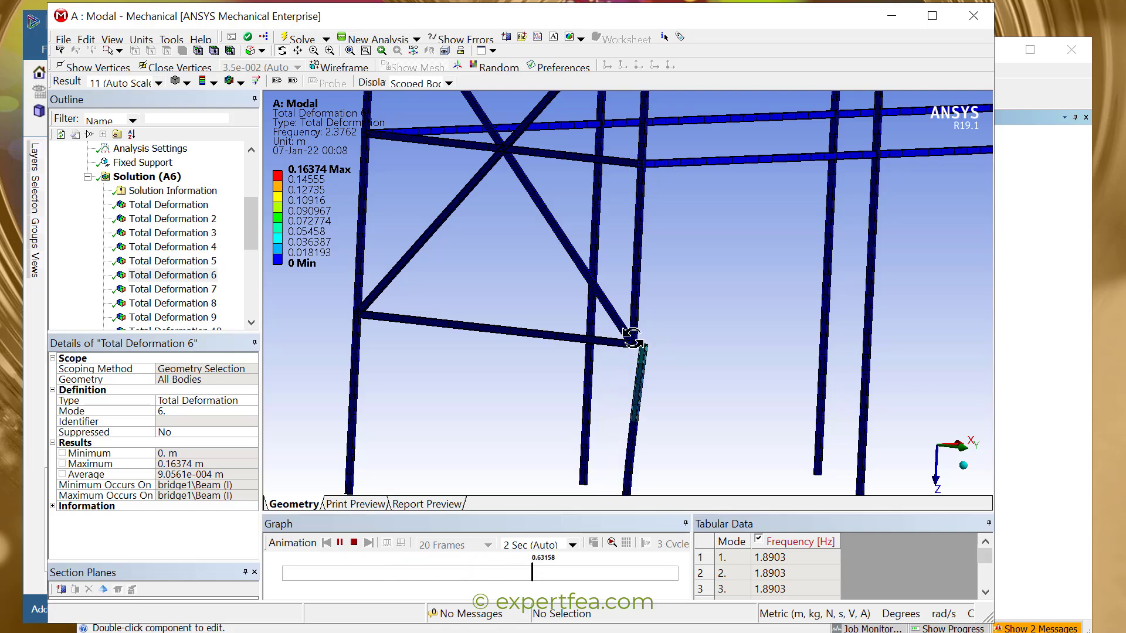
pyautogui.scroll(2, 632, 337)
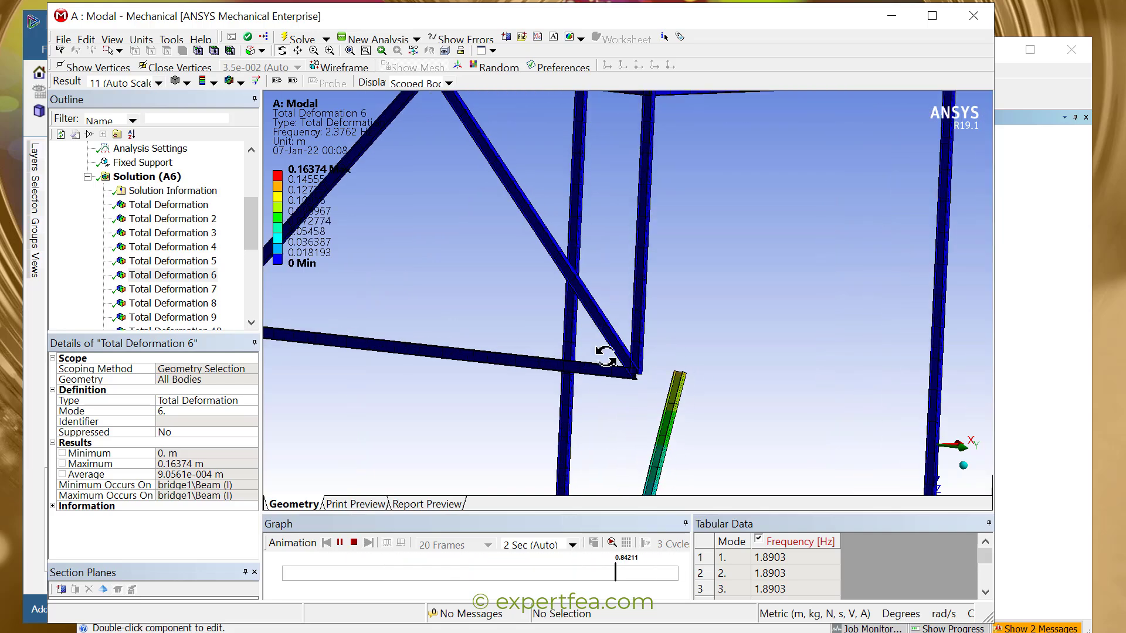
pyautogui.click(354, 542)
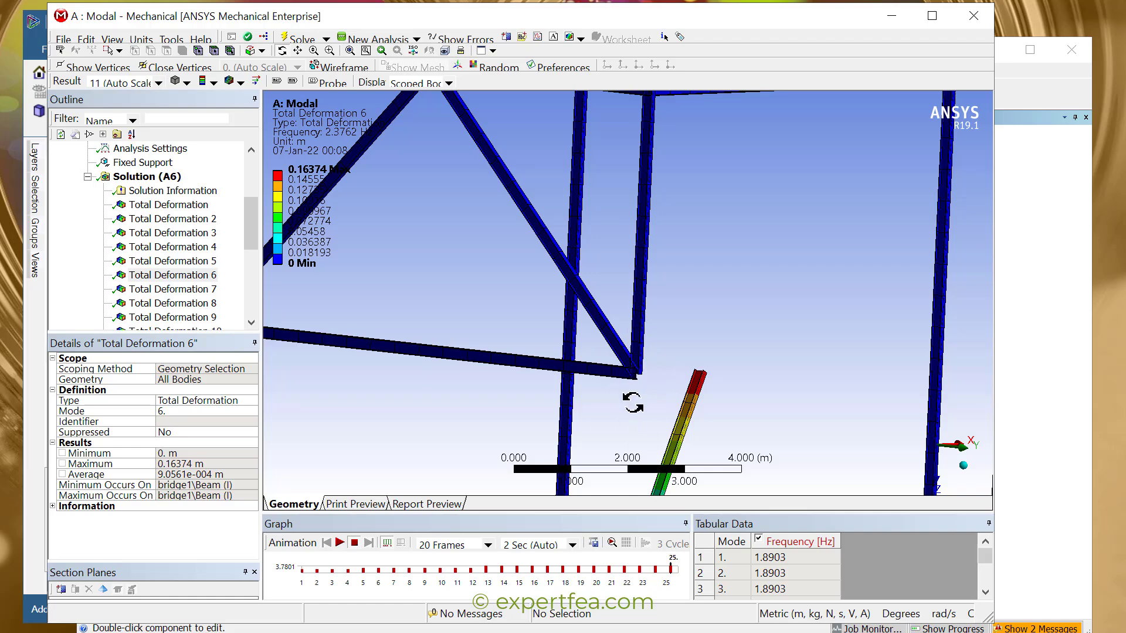
# Switch from the Mechanical results to the bridge1 geometry in SpaceClaim.
pyautogui.click(891, 22)
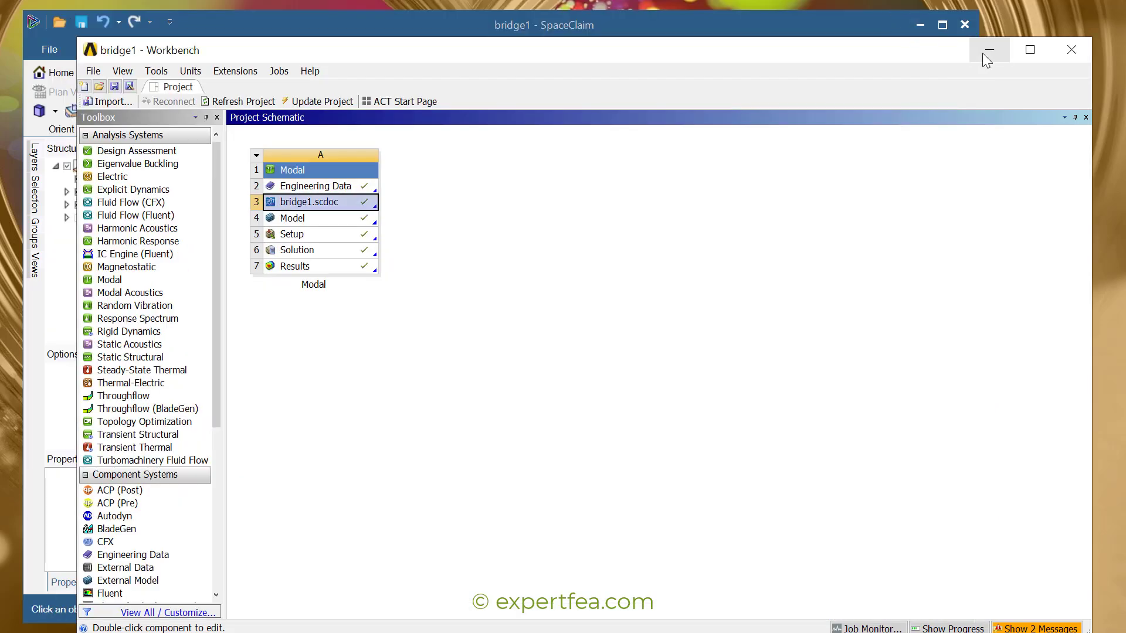
pyautogui.click(829, 26)
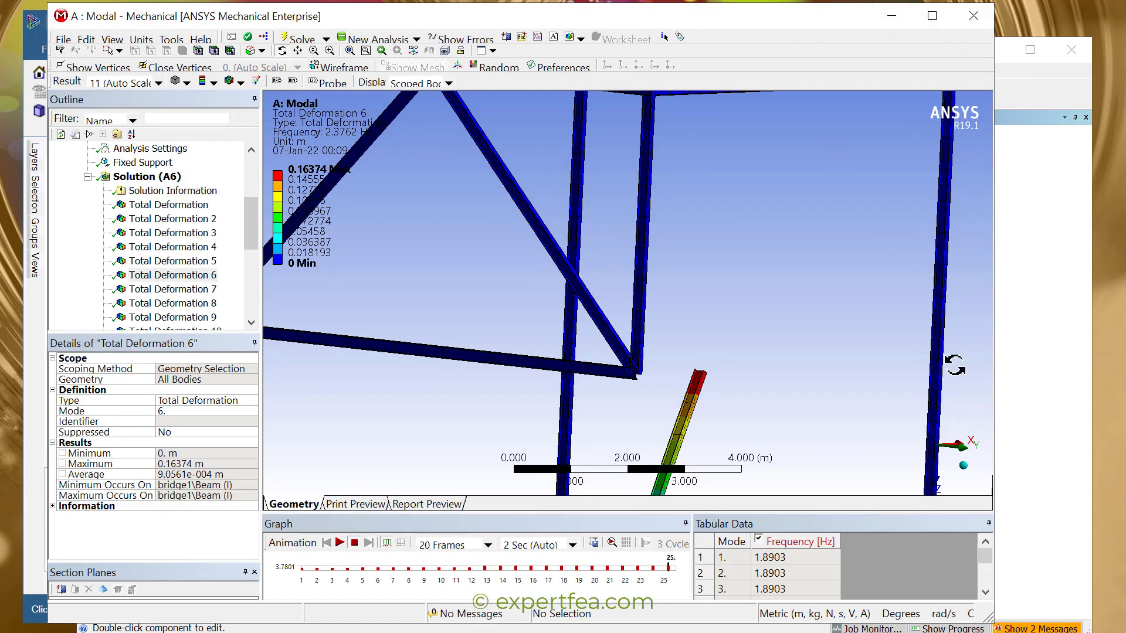
pyautogui.click(33, 621)
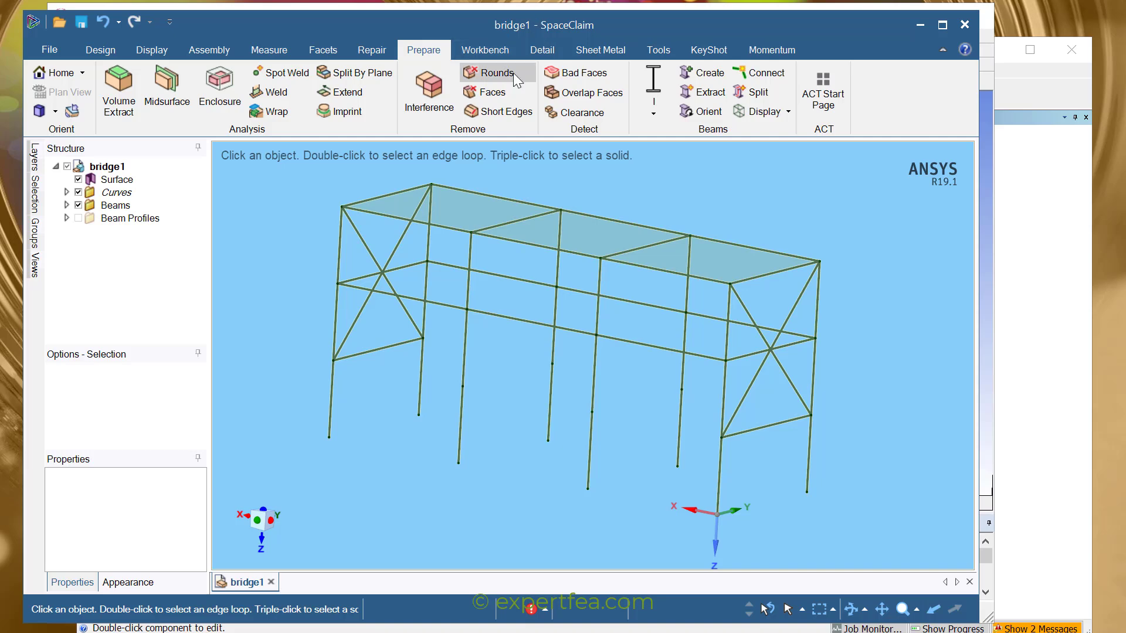
# Display shared faces and vertices, and share all coincident topology in the bridge model.
pyautogui.click(493, 50)
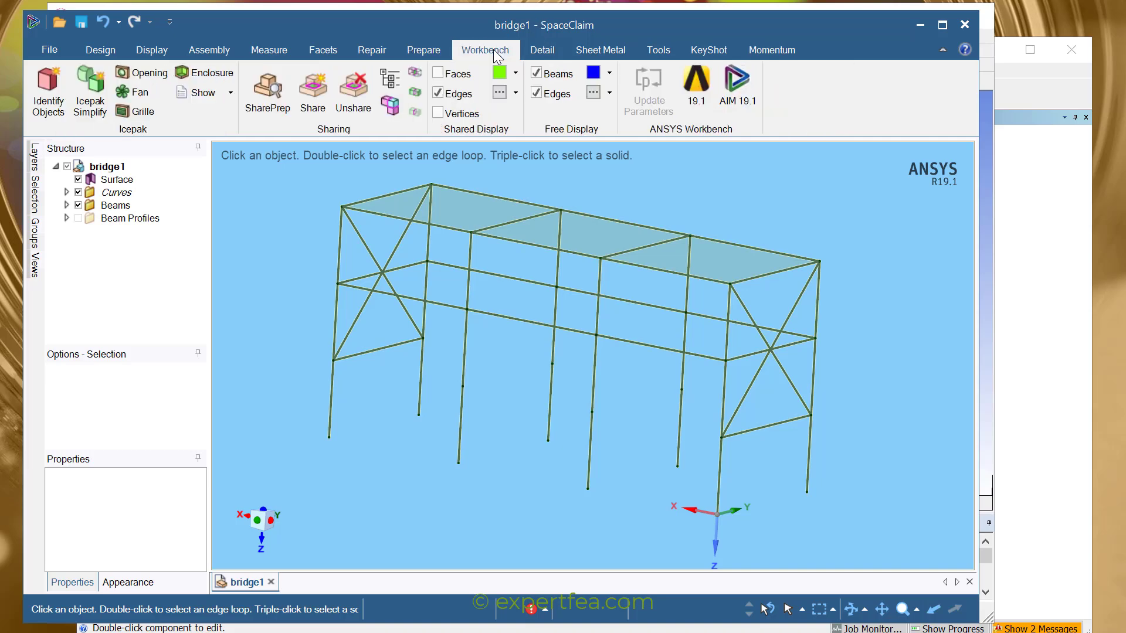
pyautogui.click(439, 75)
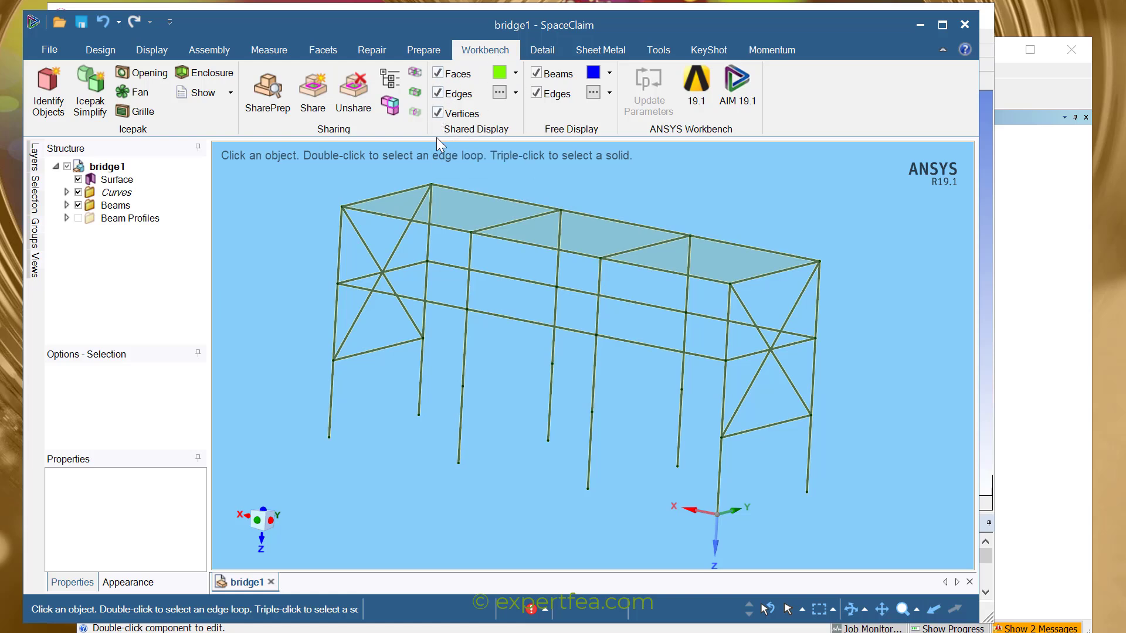
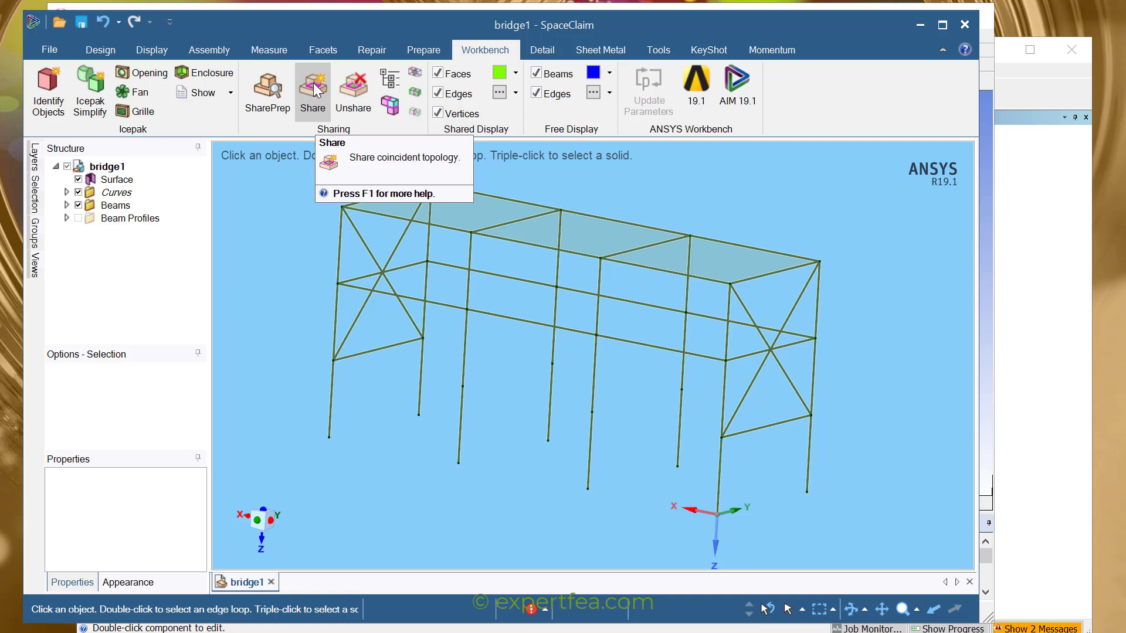
pyautogui.click(315, 90)
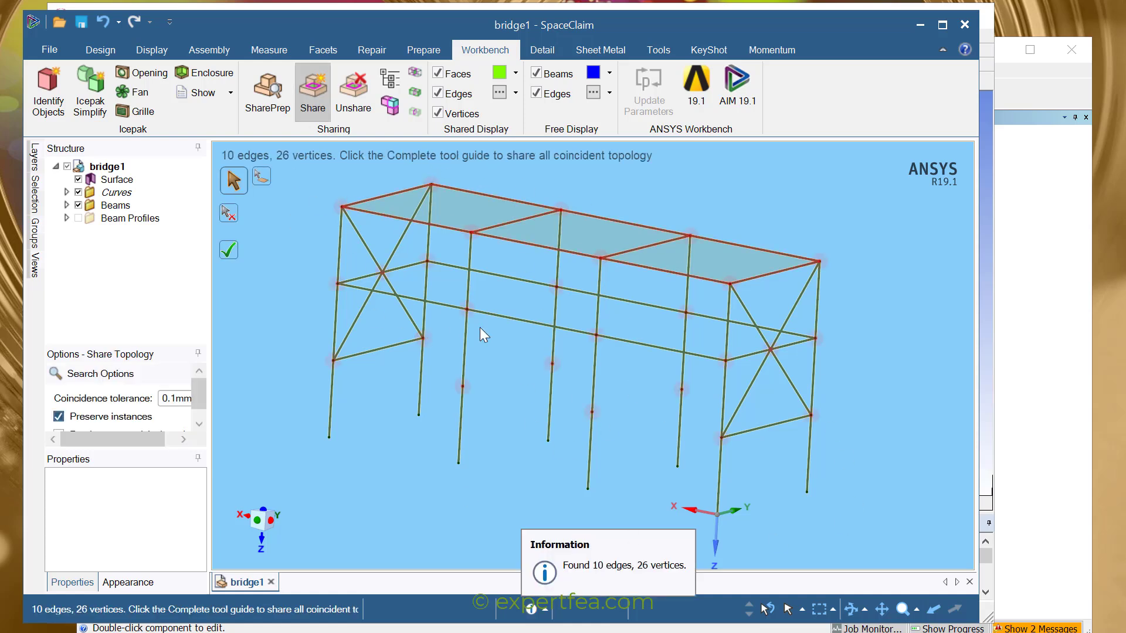
pyautogui.click(233, 251)
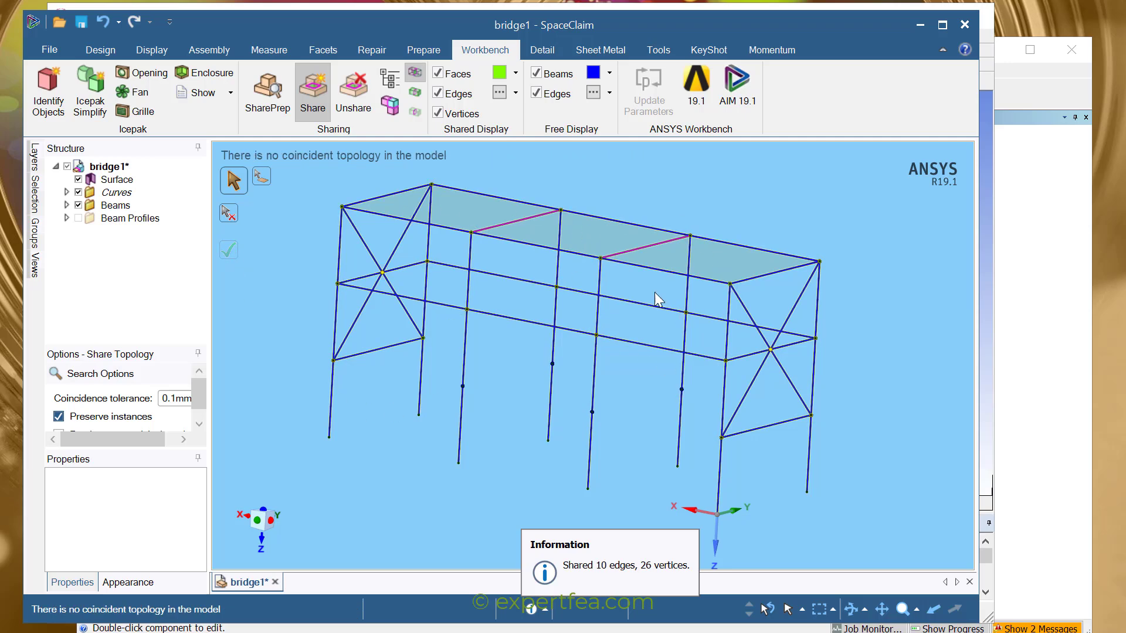
pyautogui.moveTo(655, 292); pyautogui.dragTo(572, 308, button='middle')
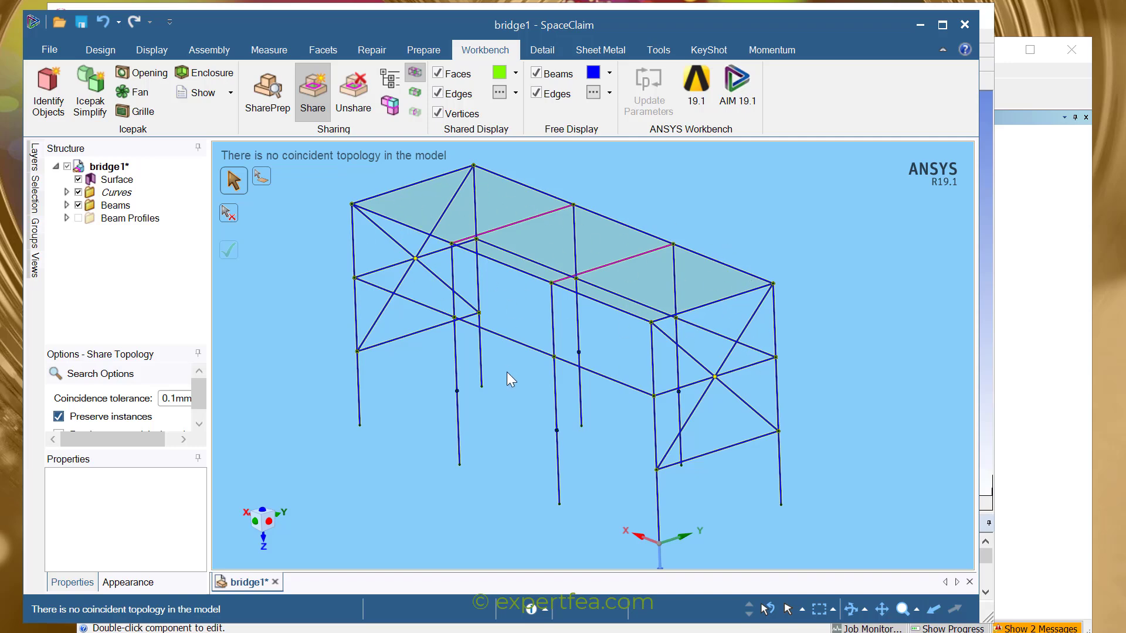
# Save the bridge geometry, switch to the Mechanical window of the original Modal analysis and close it.
pyautogui.click(82, 24)
pyautogui.click(995, 228)
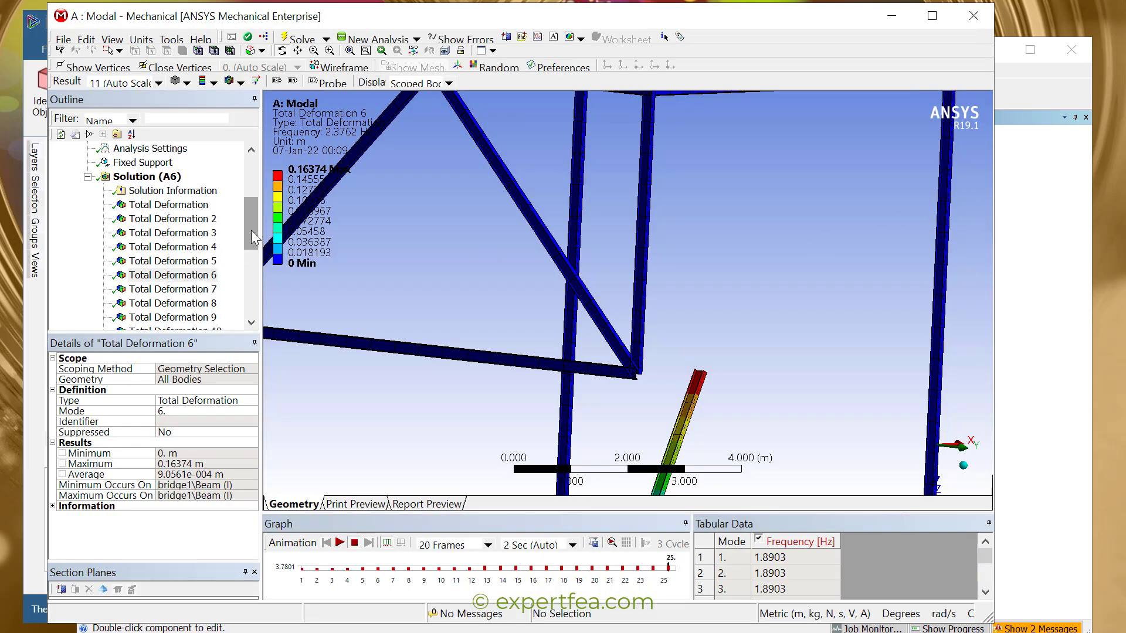
pyautogui.click(959, 23)
# Duplicate the Modal analysis system in the Workbench project schematic.
pyautogui.click(1032, 277)
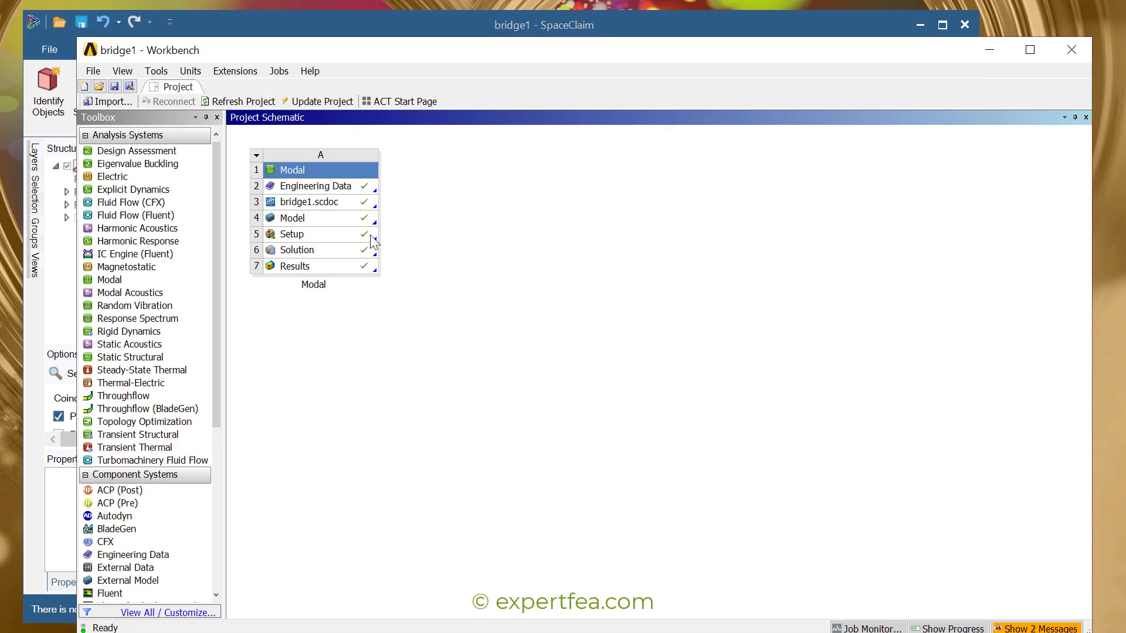
pyautogui.click(257, 154)
pyautogui.click(343, 202)
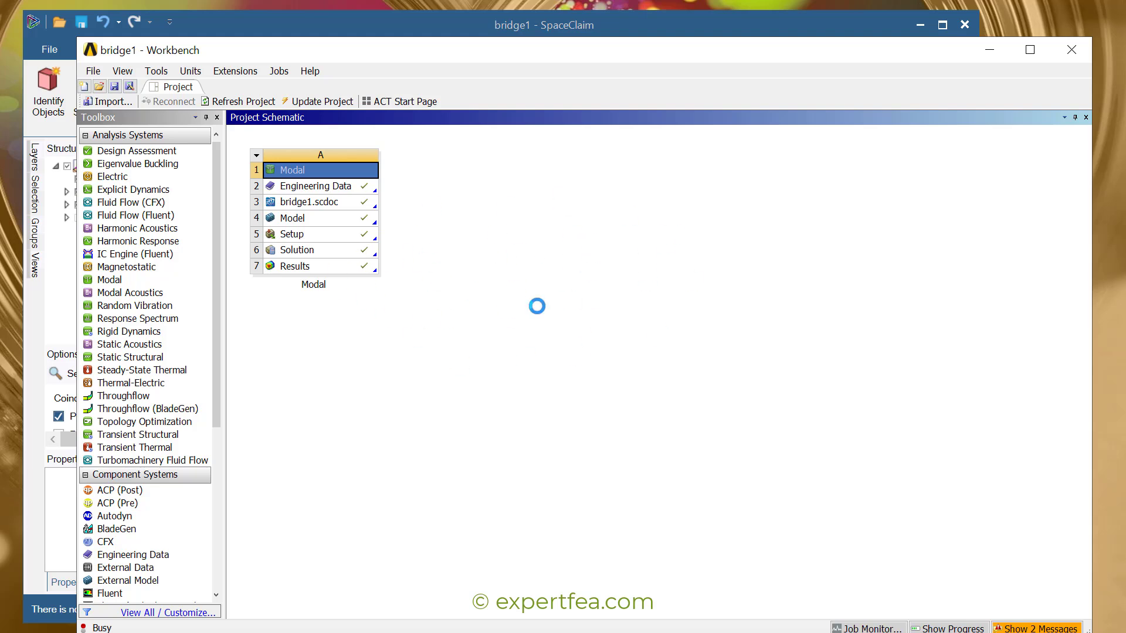
pyautogui.click(562, 352)
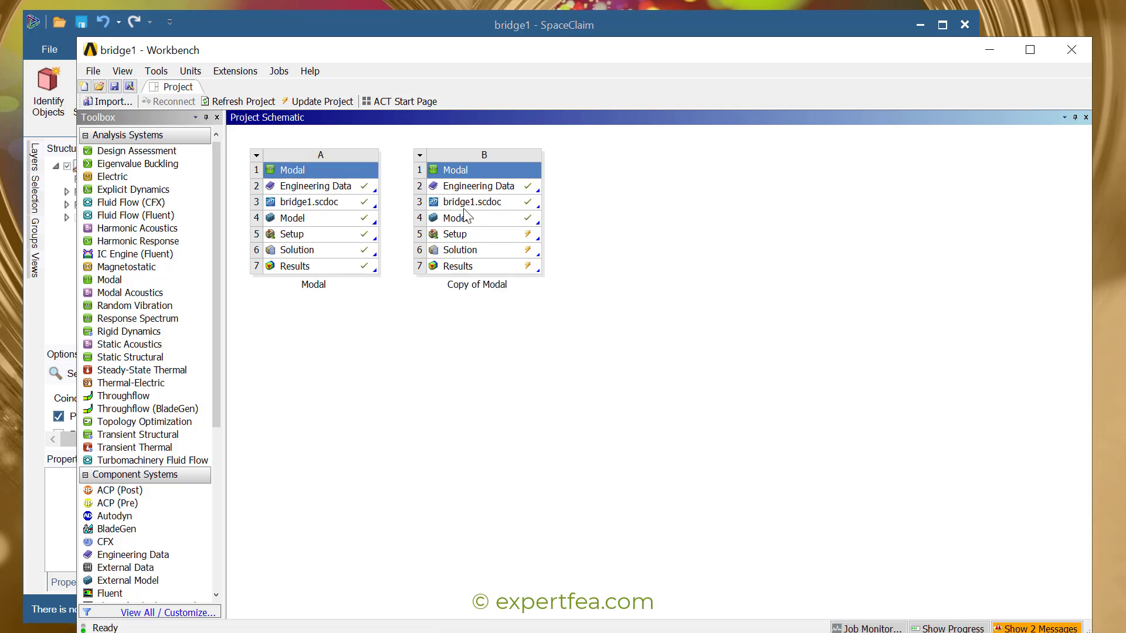
# Update the bridge1.scdoc geometry cell of the Copy of Modal system.
pyautogui.rightClick(513, 205)
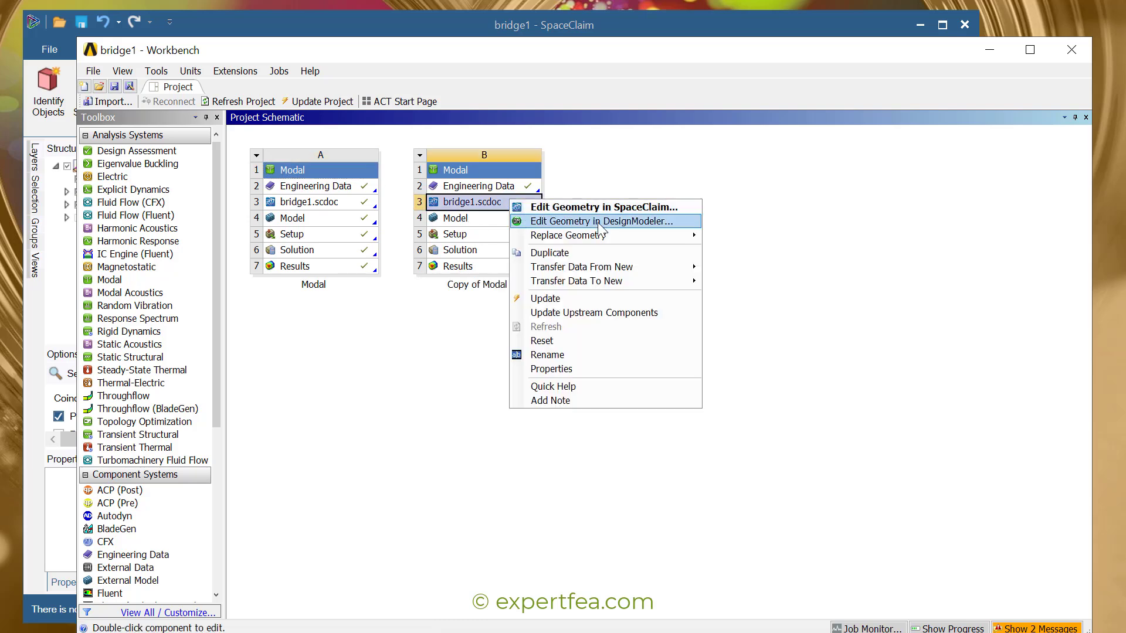
pyautogui.click(546, 300)
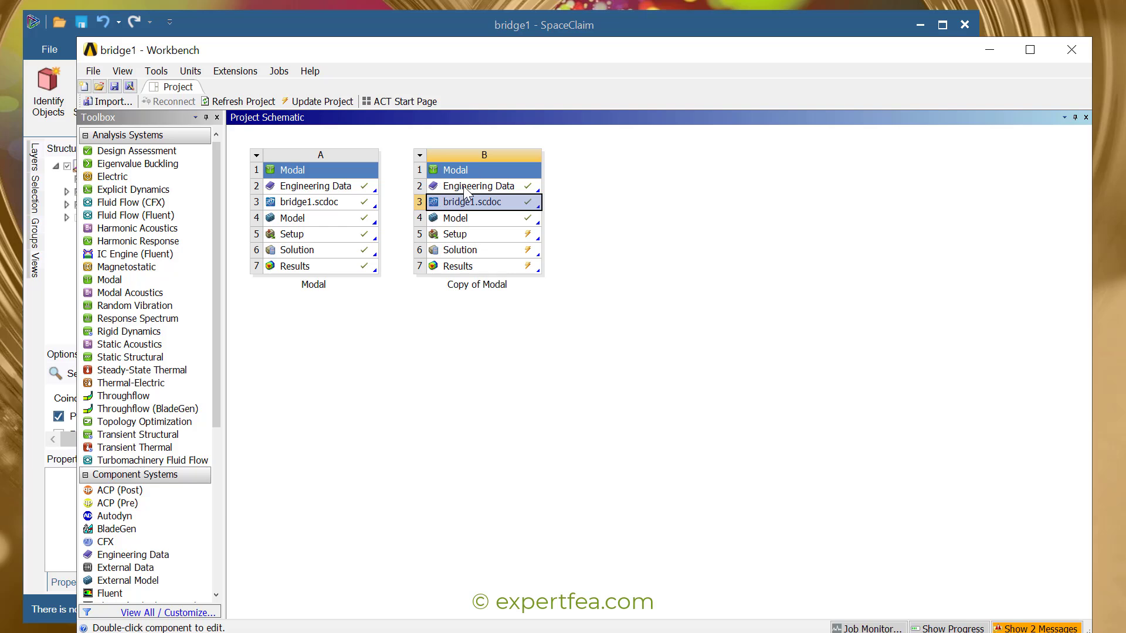
pyautogui.click(604, 232)
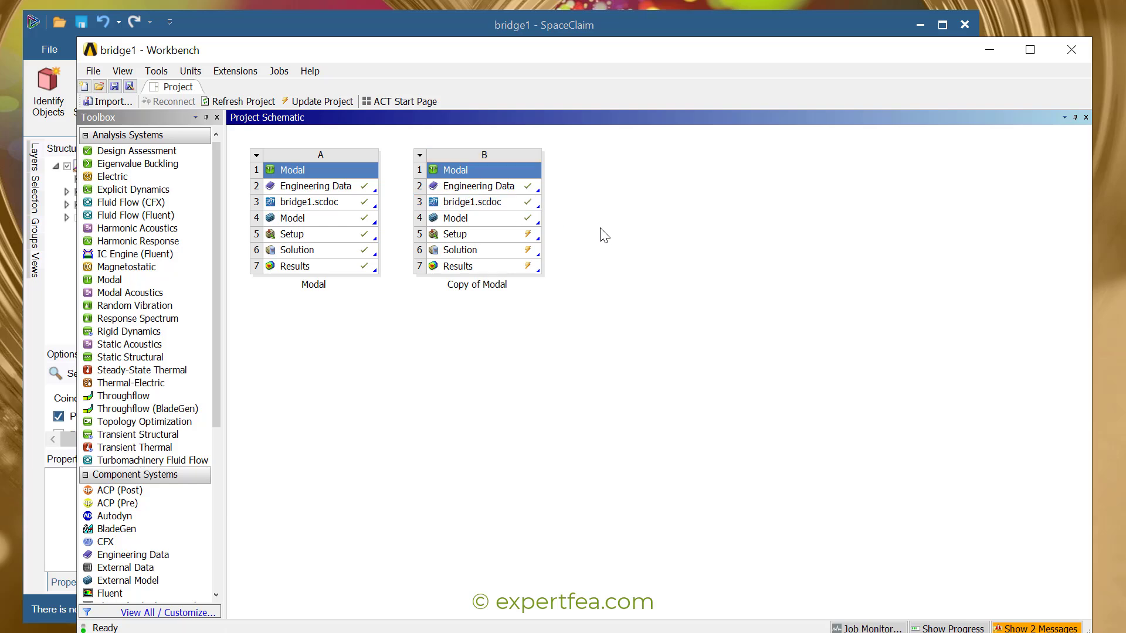
# Open the Model of the Copy of Modal system in Mechanical.
pyautogui.click(481, 207)
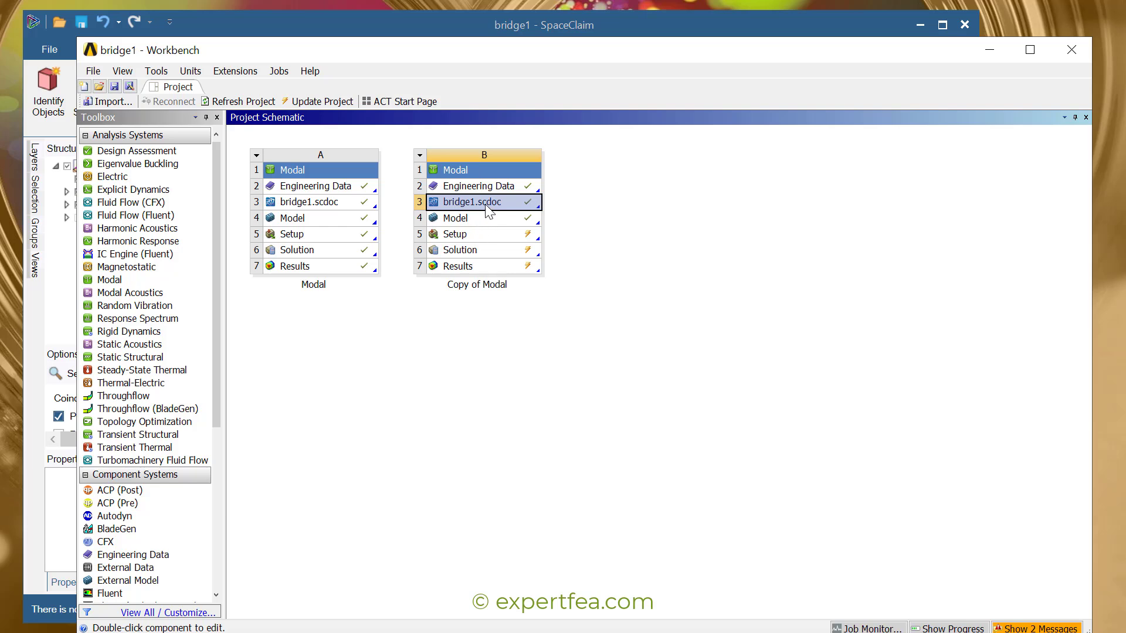
pyautogui.rightClick(485, 204)
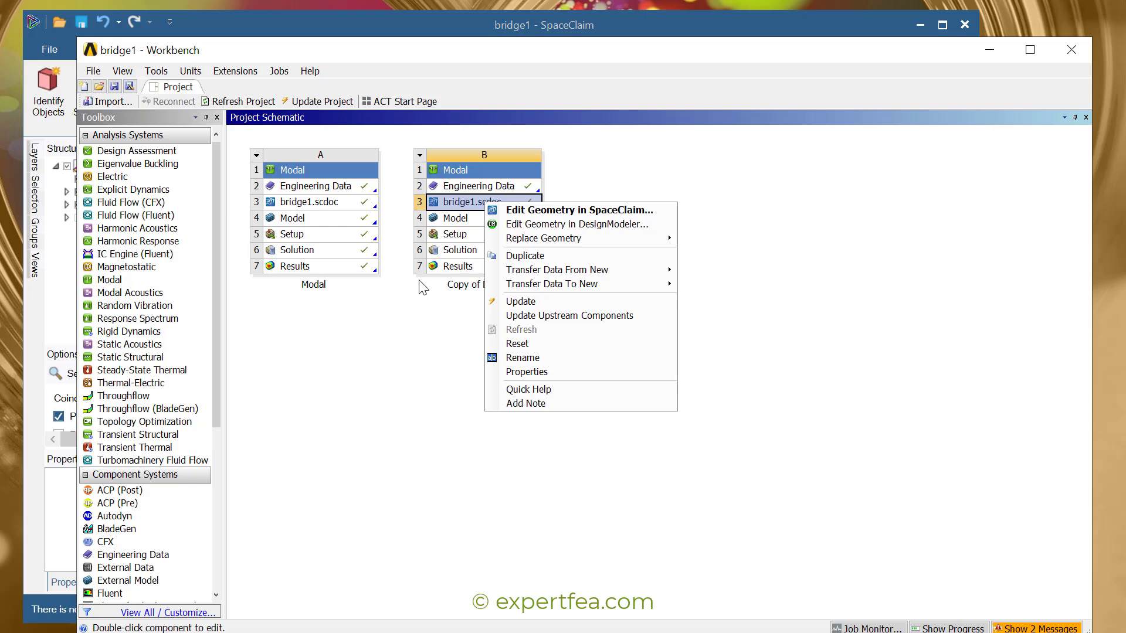
pyautogui.click(506, 220)
pyautogui.doubleClick(510, 220)
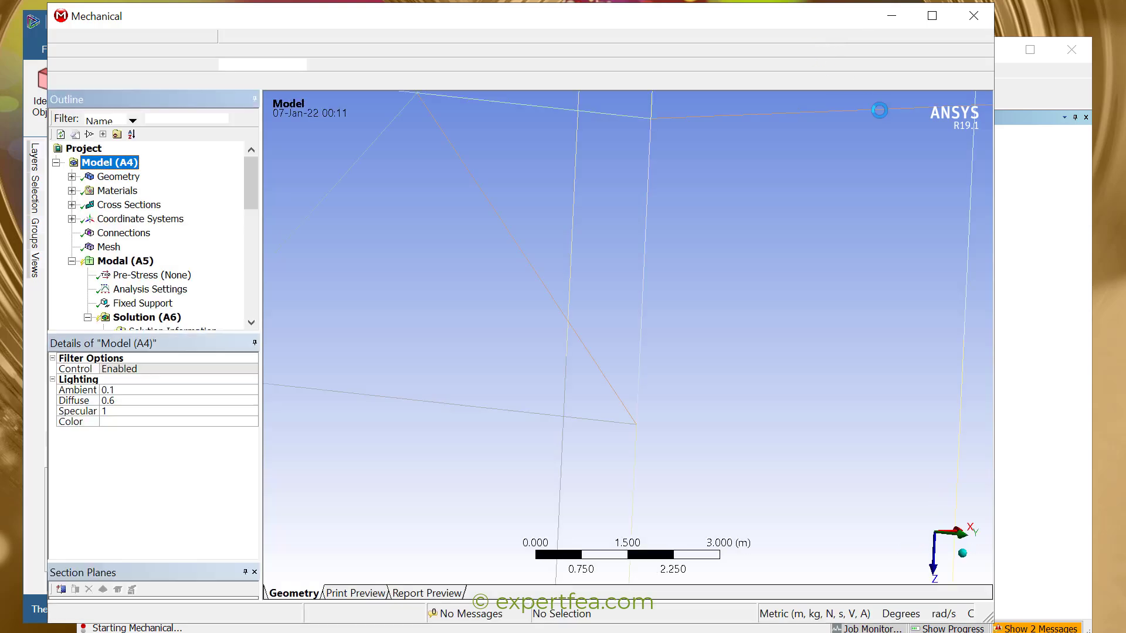
# Look through the geometry's surface and beam bodies, and solve the copied modal analysis.
pyautogui.click(118, 176)
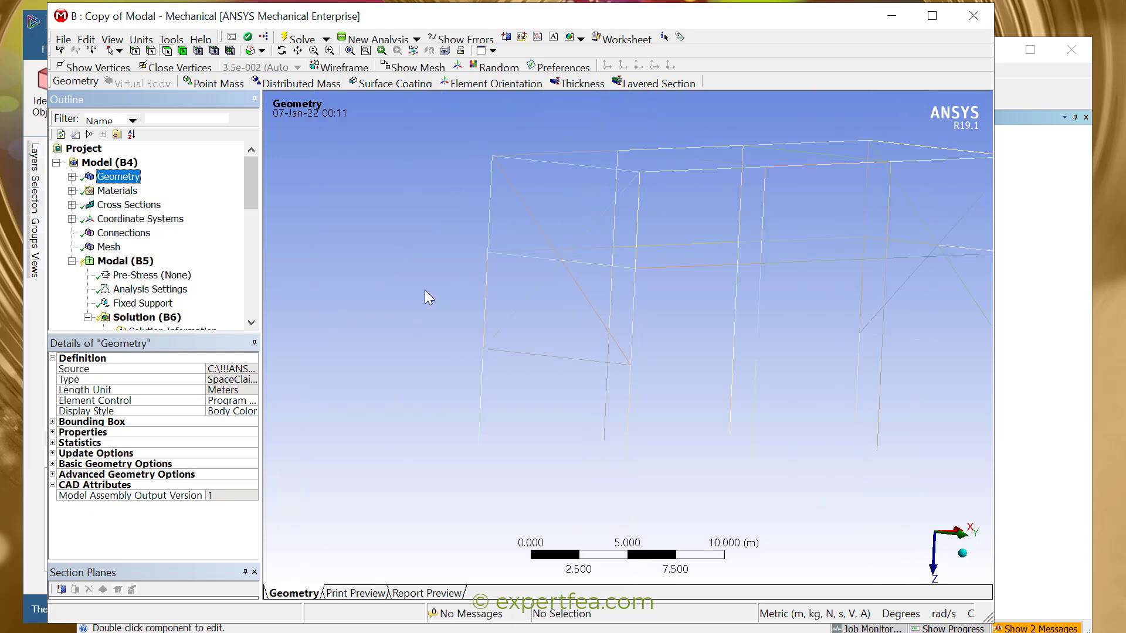
pyautogui.click(72, 176)
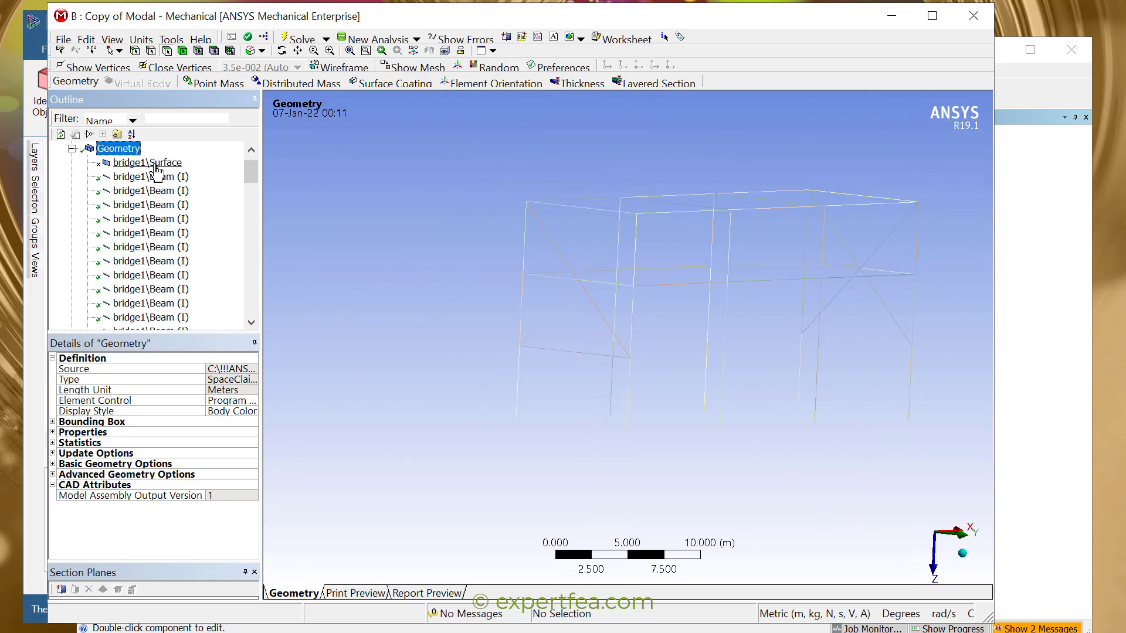
pyautogui.moveTo(249, 181); pyautogui.dragTo(281, 160)
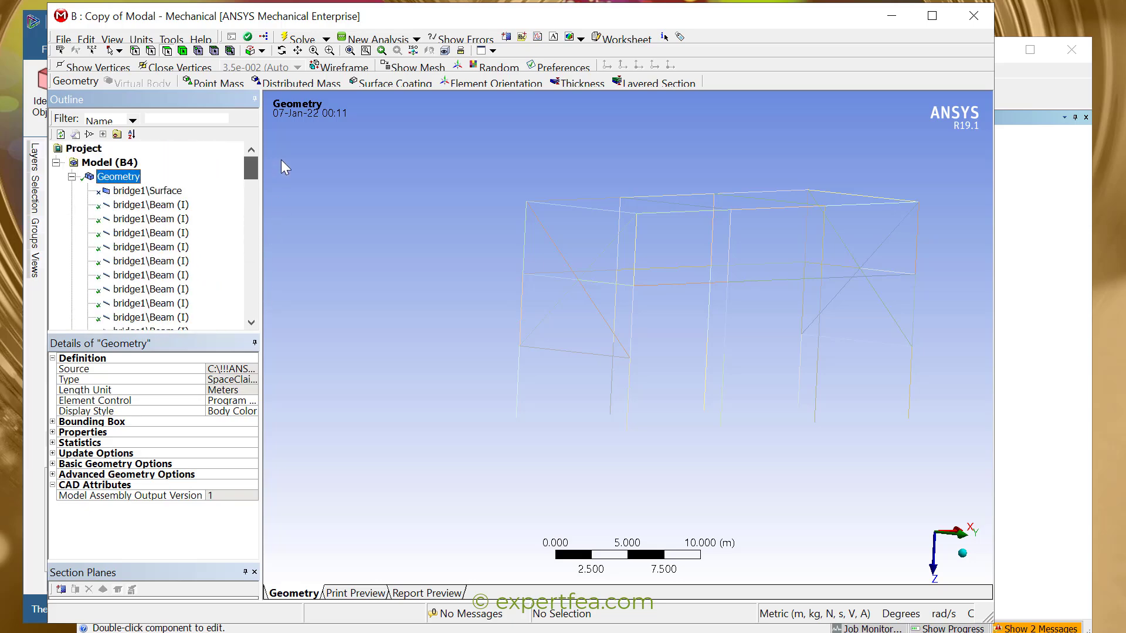
pyautogui.click(299, 40)
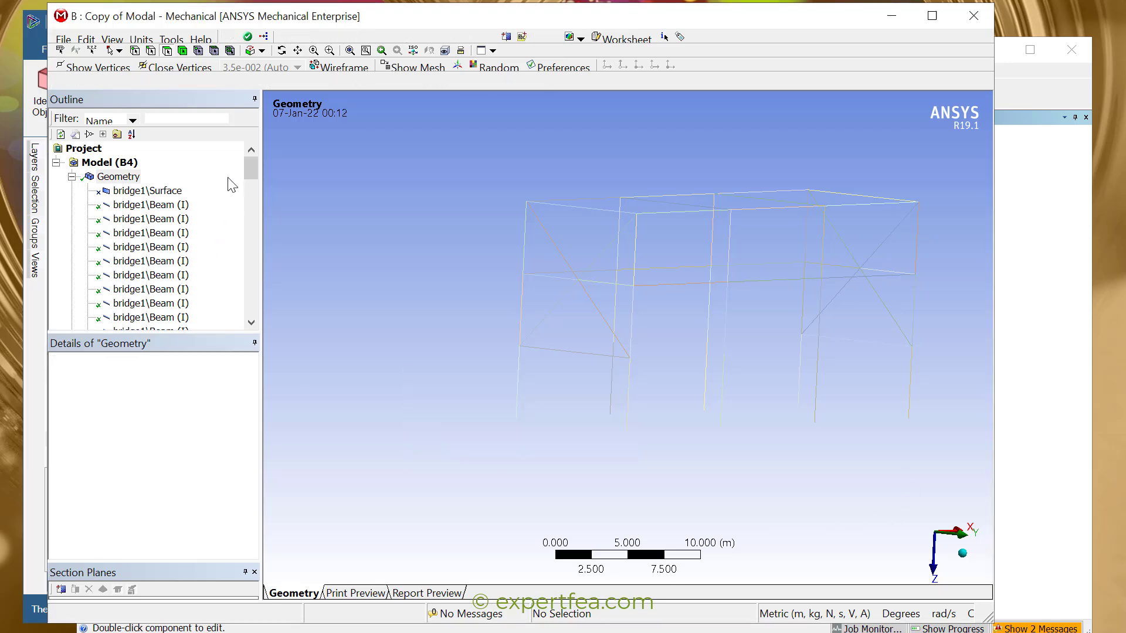
pyautogui.click(71, 177)
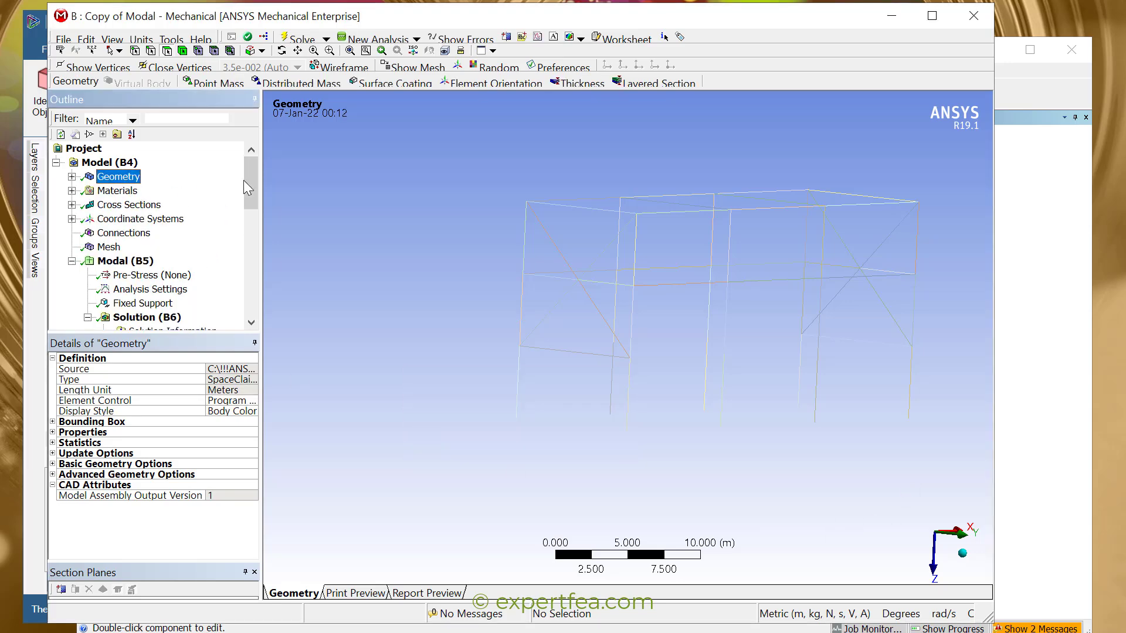
# Examine the Total Deformation results of modes 1, 2, 4 and 5 for members that move separately from the frame.
pyautogui.moveTo(244, 181); pyautogui.dragTo(242, 221)
pyautogui.click(188, 220)
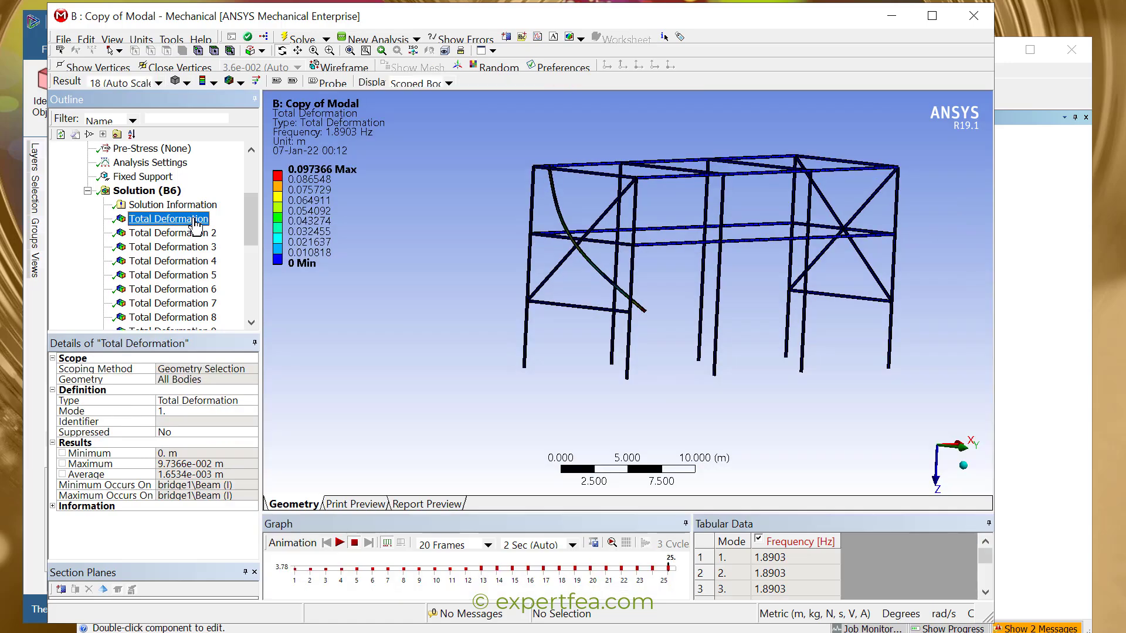
pyautogui.click(188, 233)
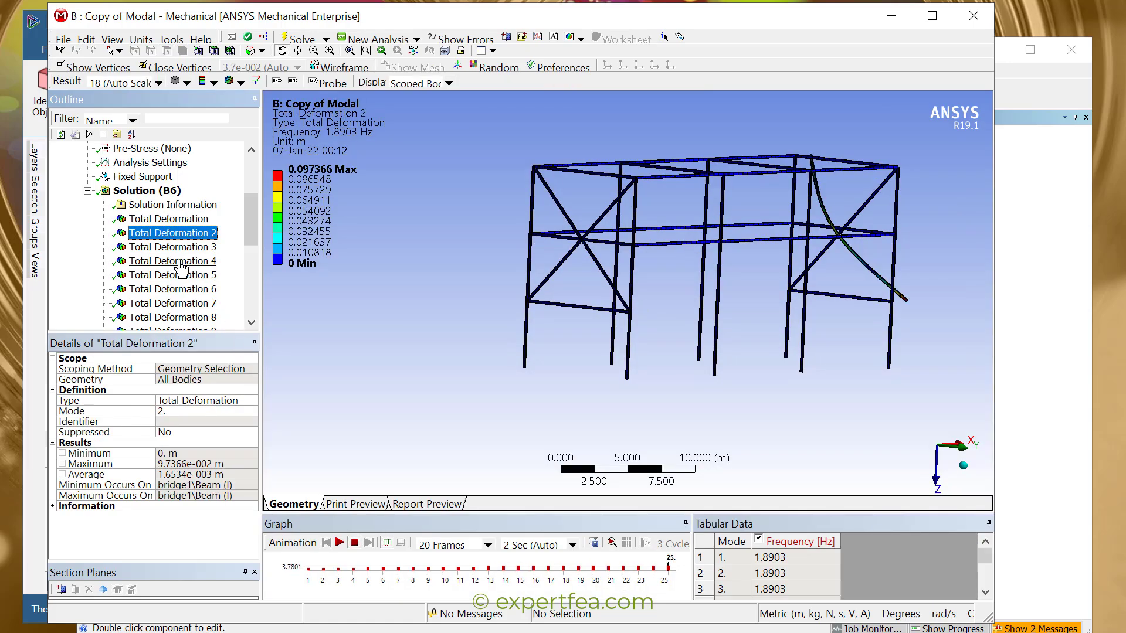
pyautogui.click(188, 261)
pyautogui.moveTo(697, 252); pyautogui.dragTo(721, 150)
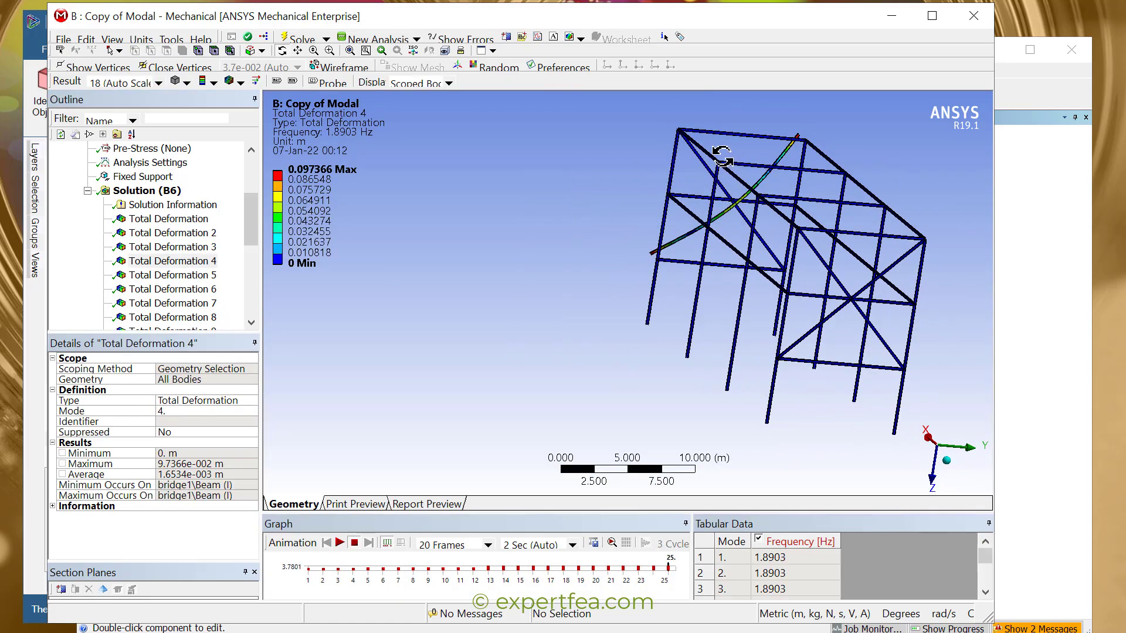
pyautogui.click(176, 274)
# Update the copied model's geometry from its source.
pyautogui.moveTo(254, 230); pyautogui.dragTo(254, 193)
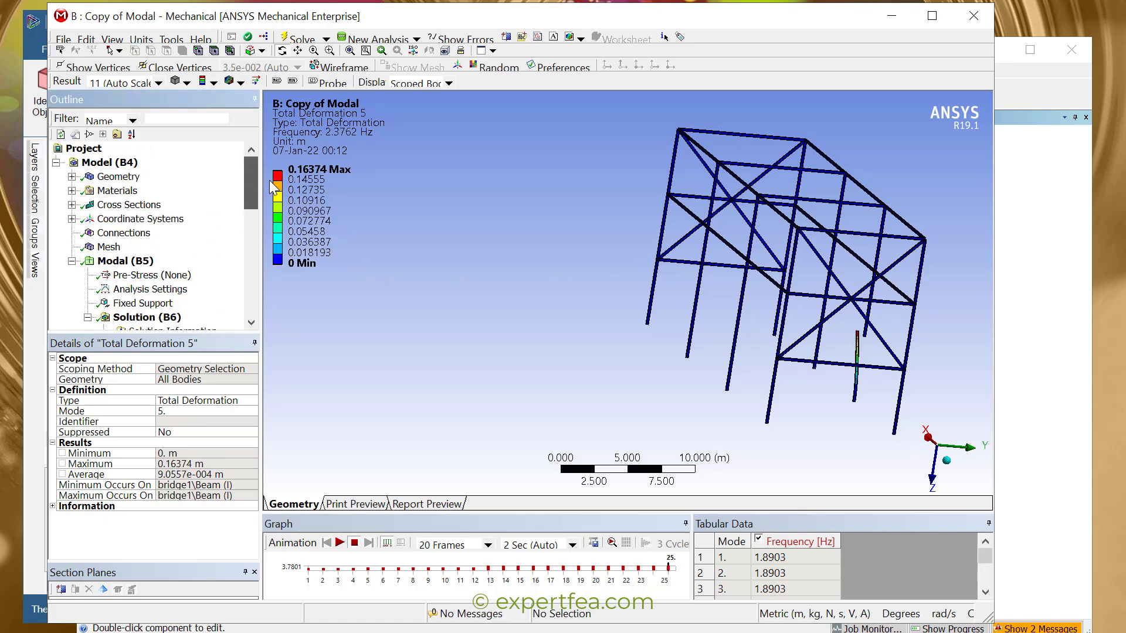
pyautogui.click(118, 177)
pyautogui.rightClick(124, 181)
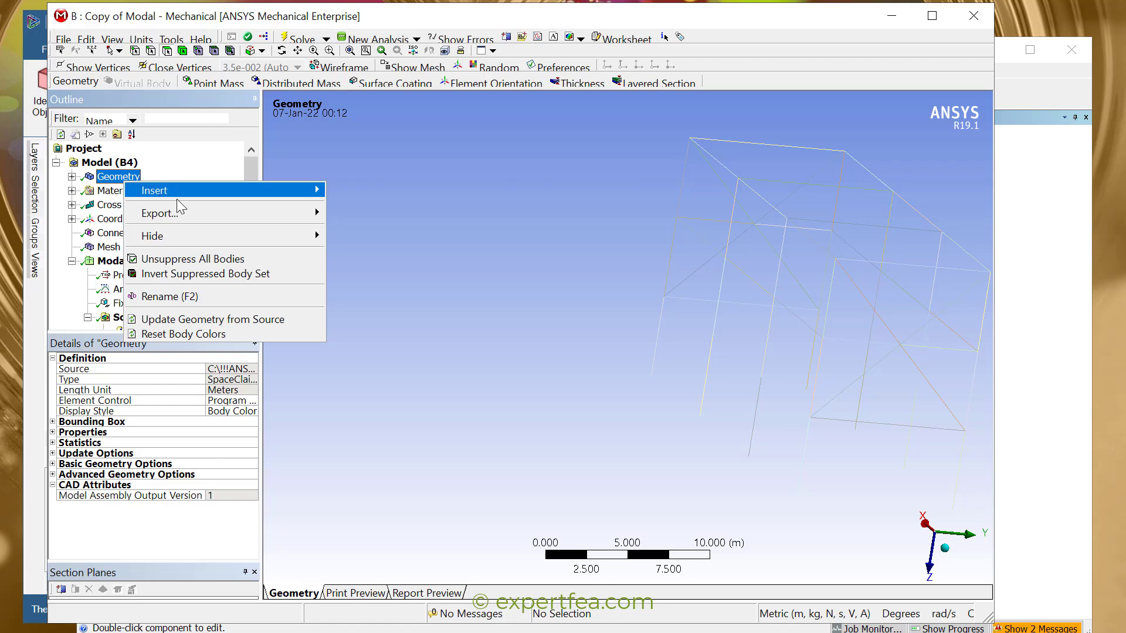
pyautogui.click(251, 320)
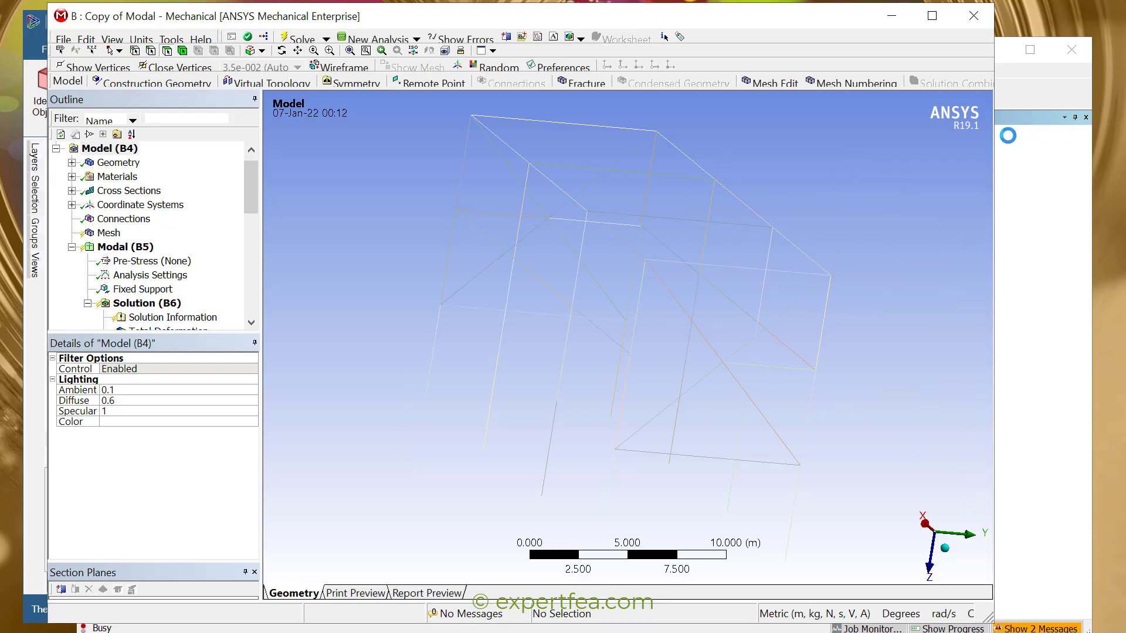
# Switch to Workbench and check the update state of the Copy of Modal system's Model cell.
pyautogui.click(1012, 258)
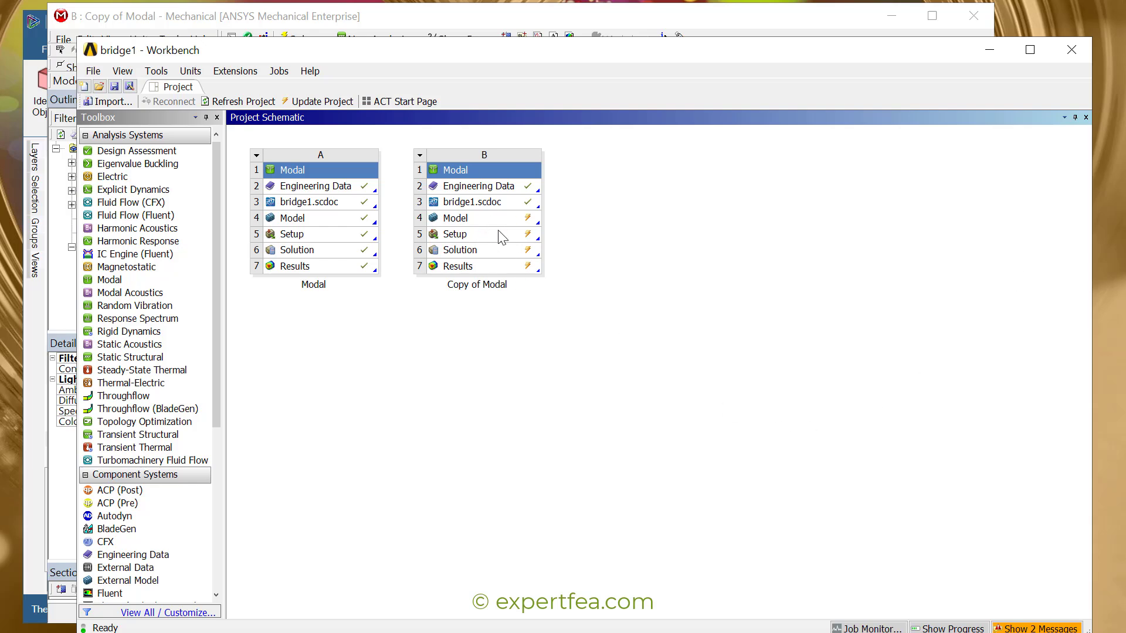
pyautogui.click(478, 218)
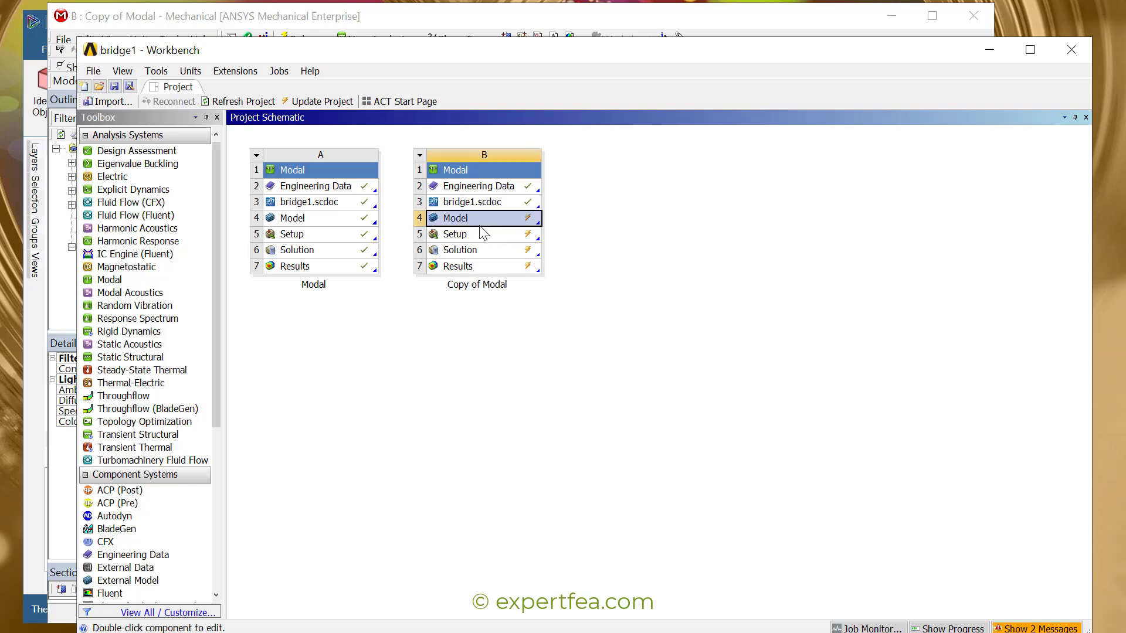
pyautogui.click(980, 51)
# Review the updated geometry's body list and try to solve the copied modal analysis again.
pyautogui.click(71, 163)
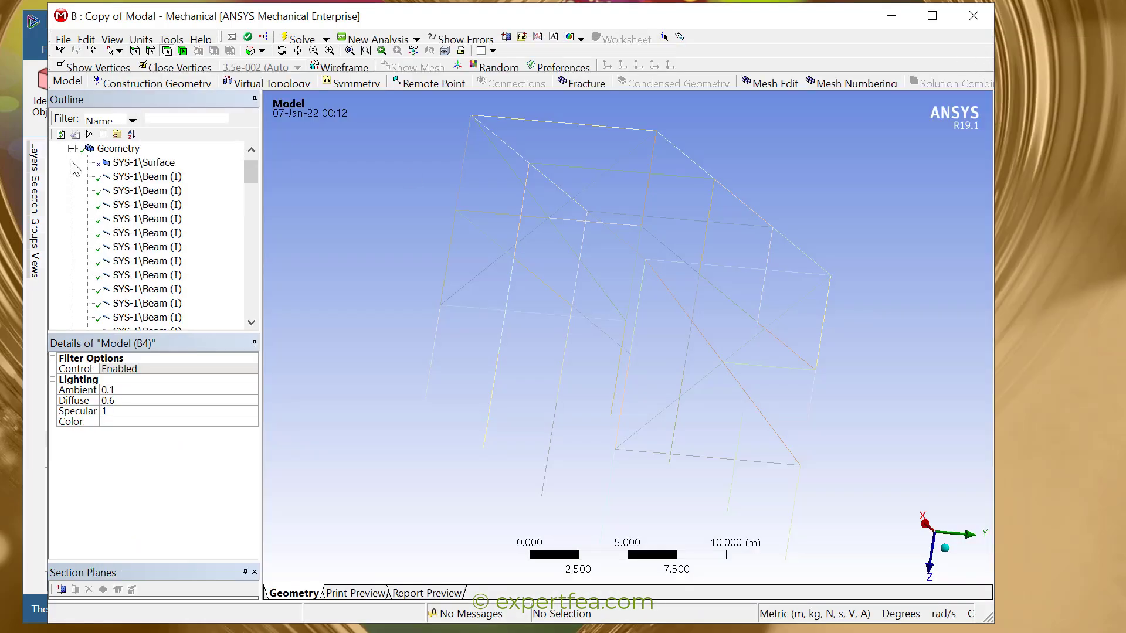
pyautogui.scroll(2, 246, 170)
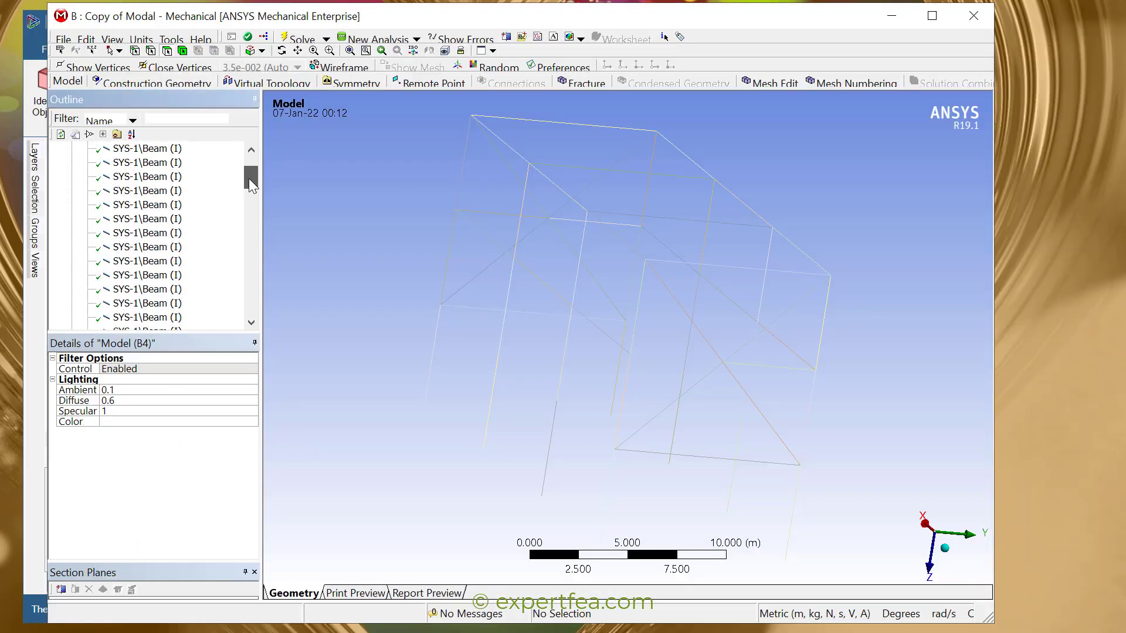
pyautogui.click(302, 40)
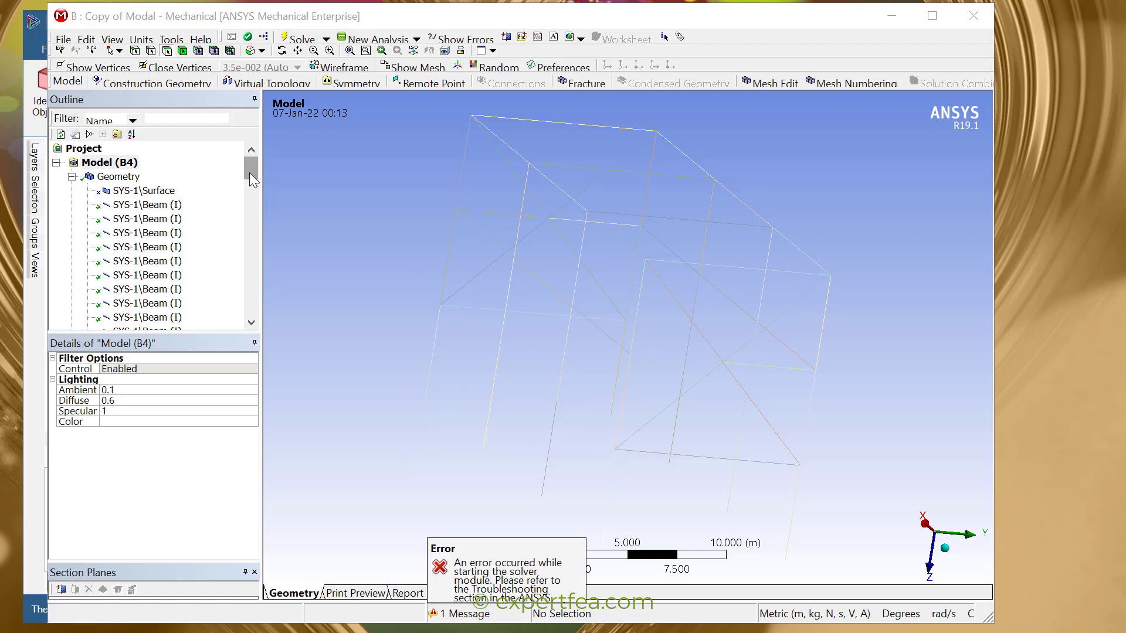
# Clear the generated data of the copied modal analysis's Solution branch.
pyautogui.moveTo(251, 175); pyautogui.dragTo(252, 270)
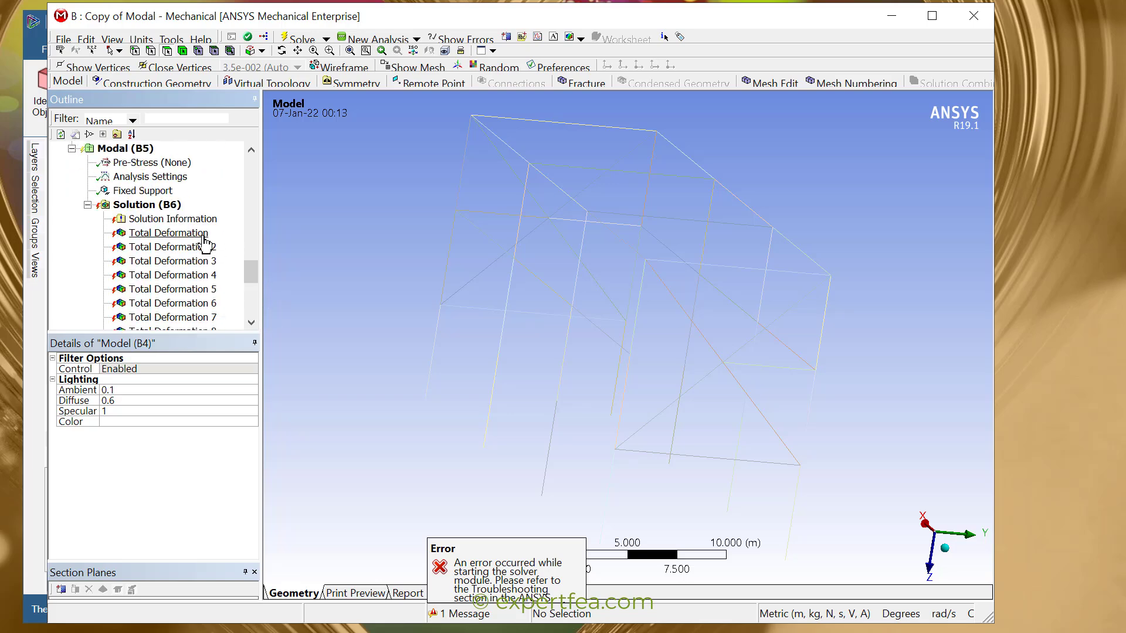
pyautogui.click(170, 219)
pyautogui.rightClick(139, 202)
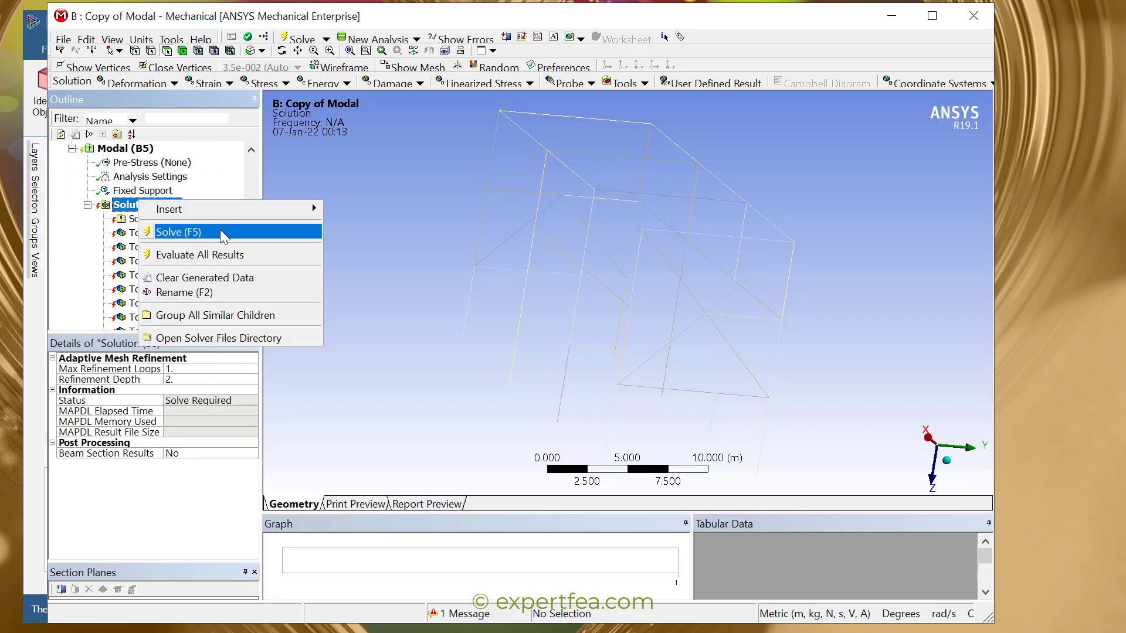
pyautogui.click(200, 277)
pyautogui.click(157, 312)
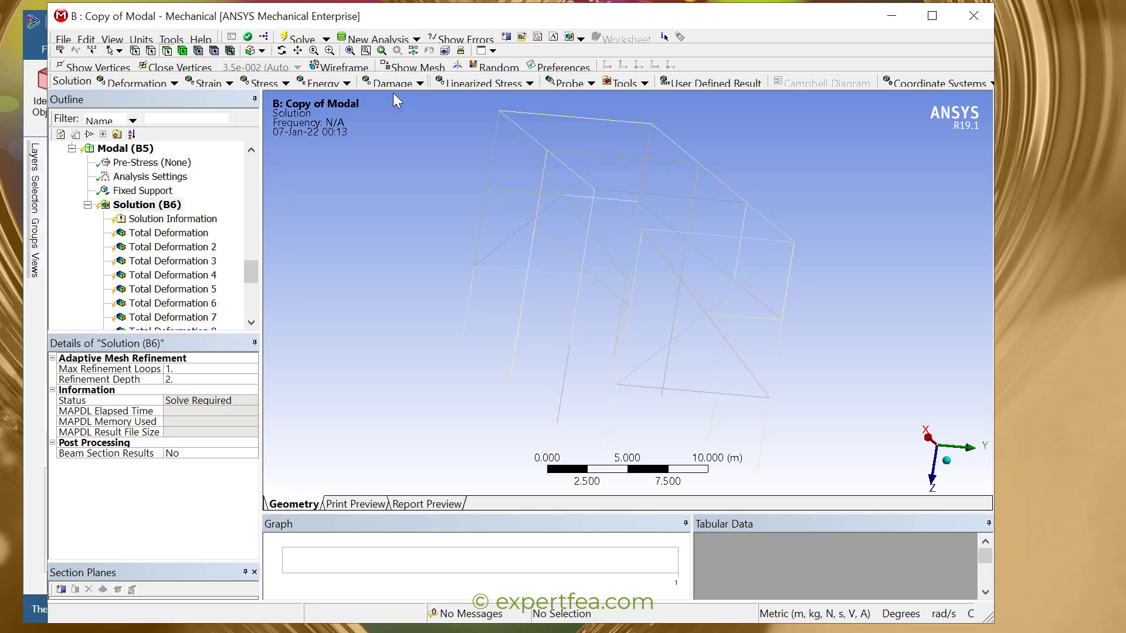
# Solve the copied modal analysis and review the mode shapes of its first six total deformation results.
pyautogui.click(299, 40)
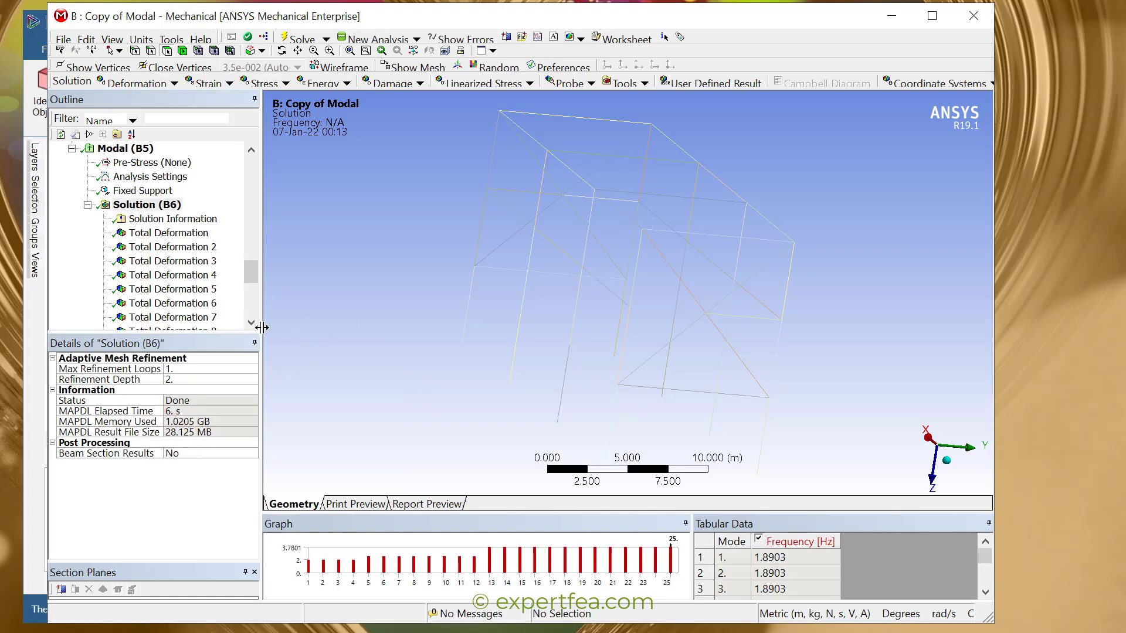
pyautogui.click(168, 233)
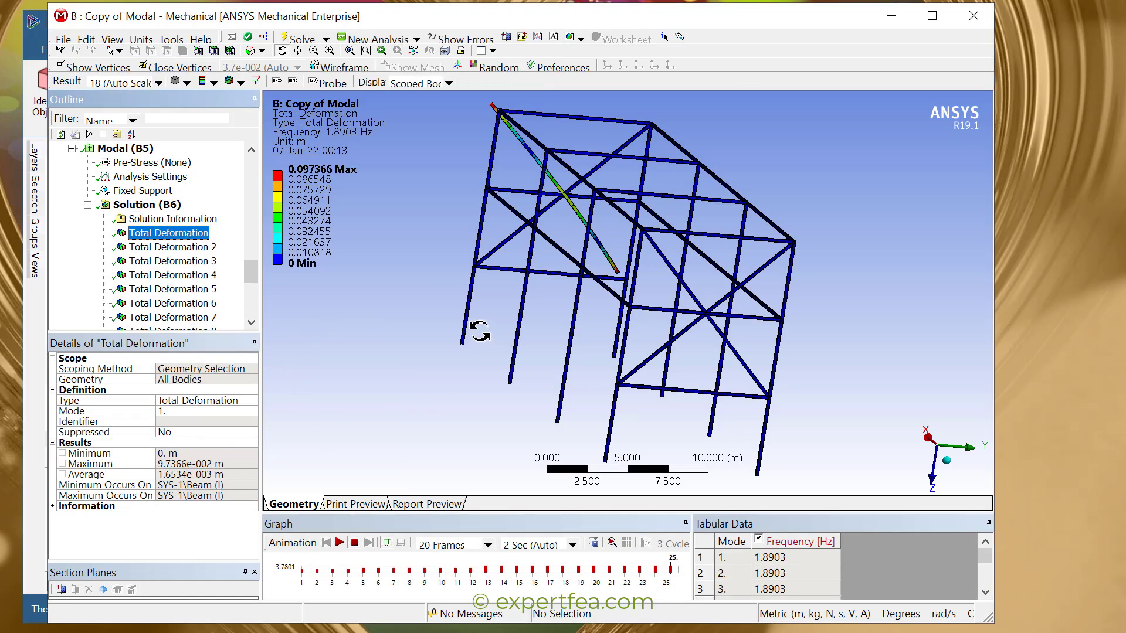
pyautogui.click(176, 247)
pyautogui.click(189, 262)
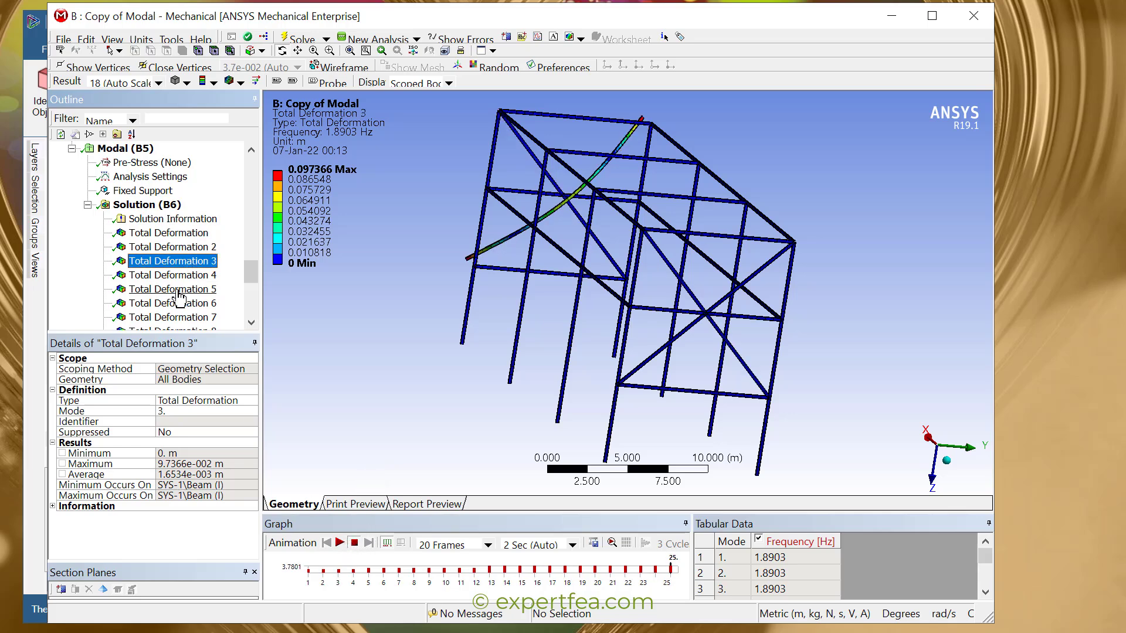
pyautogui.press('Down')
pyautogui.press('Down')
pyautogui.press('Down')
pyautogui.moveTo(257, 269)
pyautogui.mouseDown()
pyautogui.moveTo(256, 292)
pyautogui.moveTo(255, 281)
pyautogui.mouseUp()
# Switch to SpaceClaim and exit the Share tool.
pyautogui.click(891, 16)
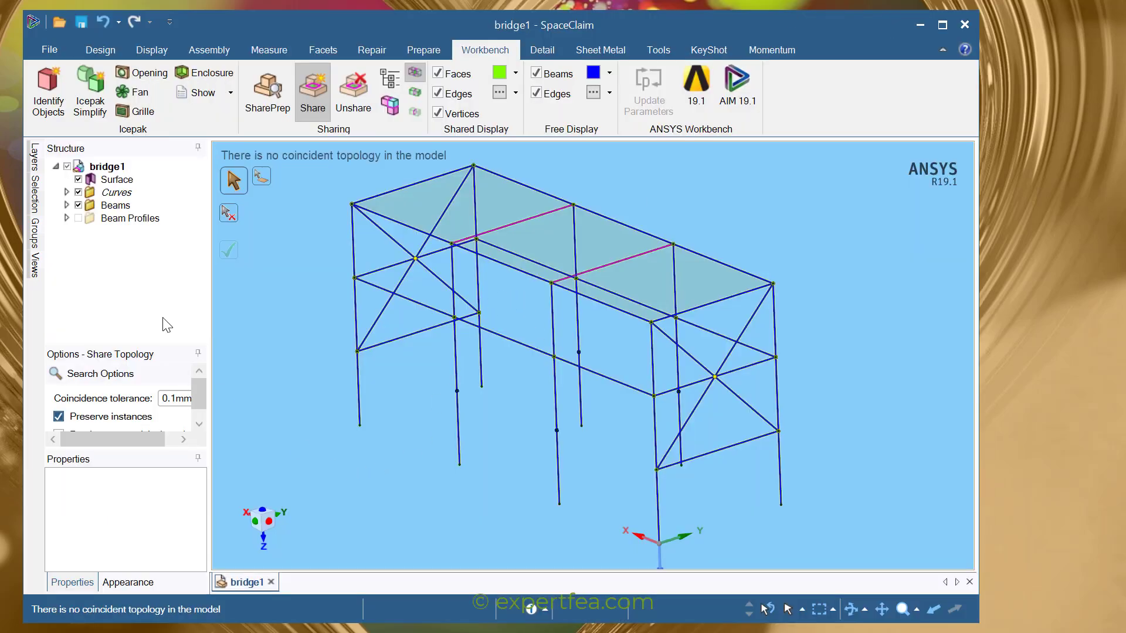
pyautogui.press('Escape')
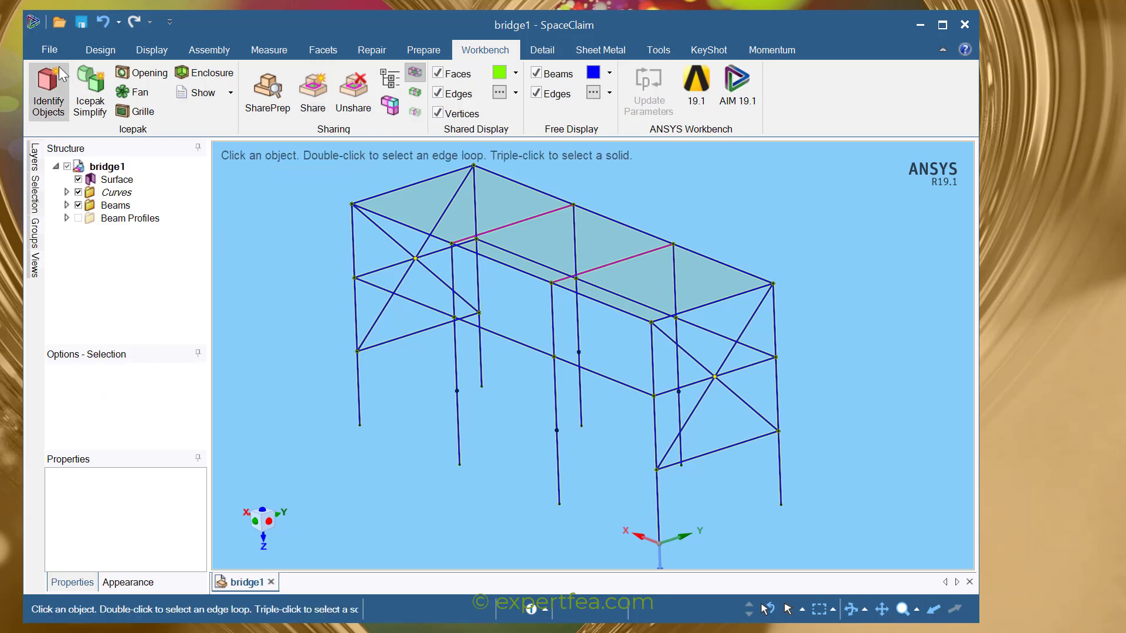
pyautogui.click(49, 49)
pyautogui.moveTo(88, 202)
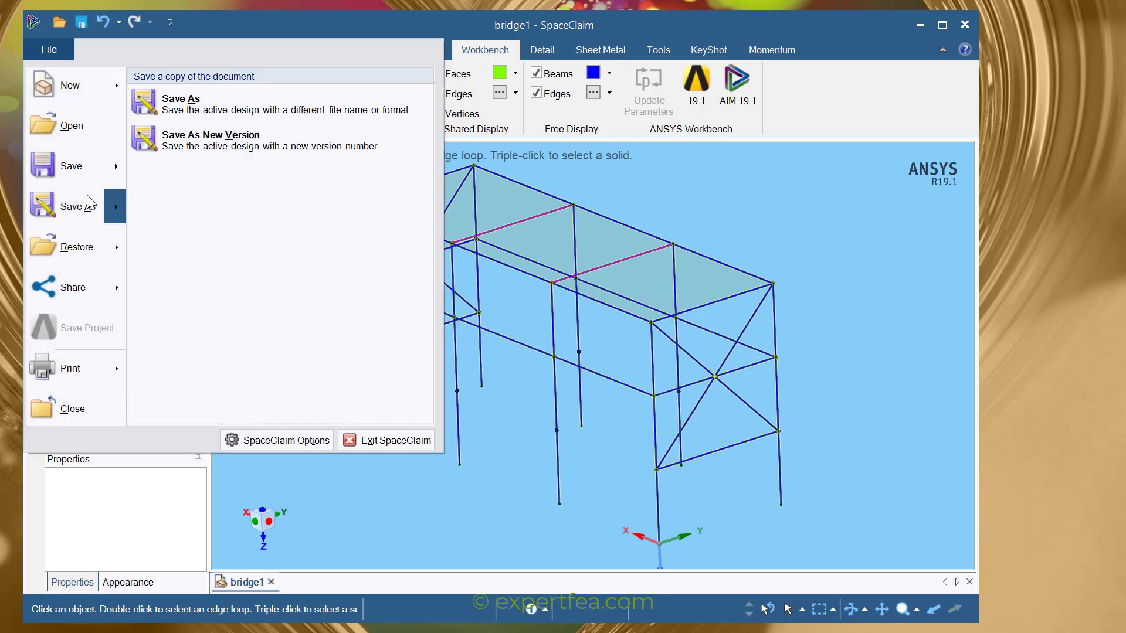
pyautogui.click(176, 104)
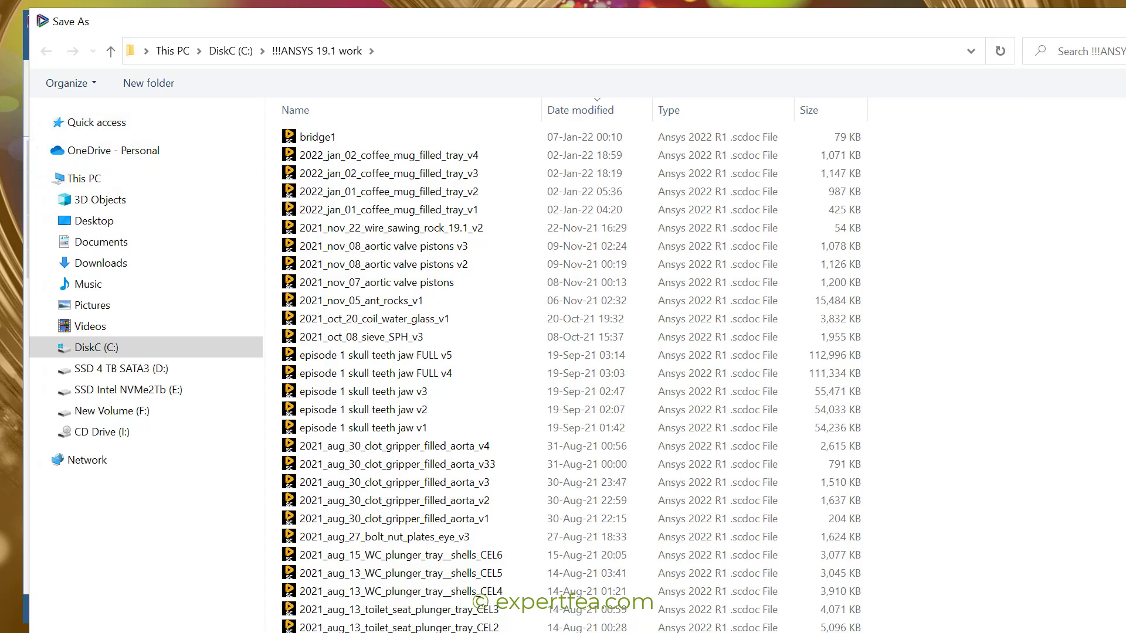
pyautogui.moveTo(1125, 632); pyautogui.dragTo(777, 453)
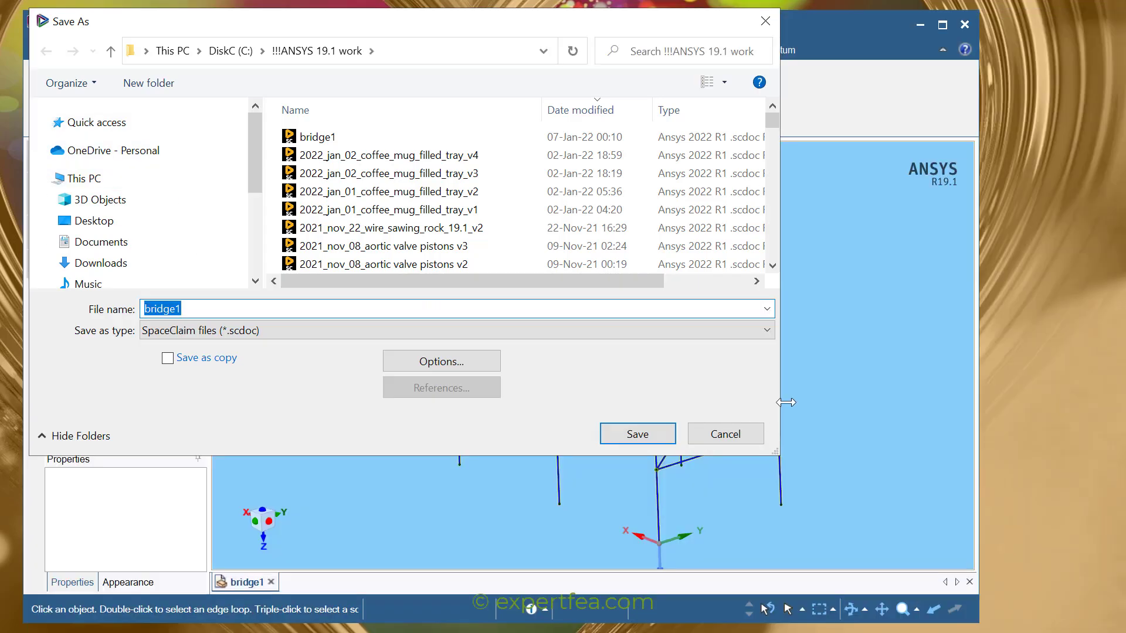
pyautogui.click(744, 434)
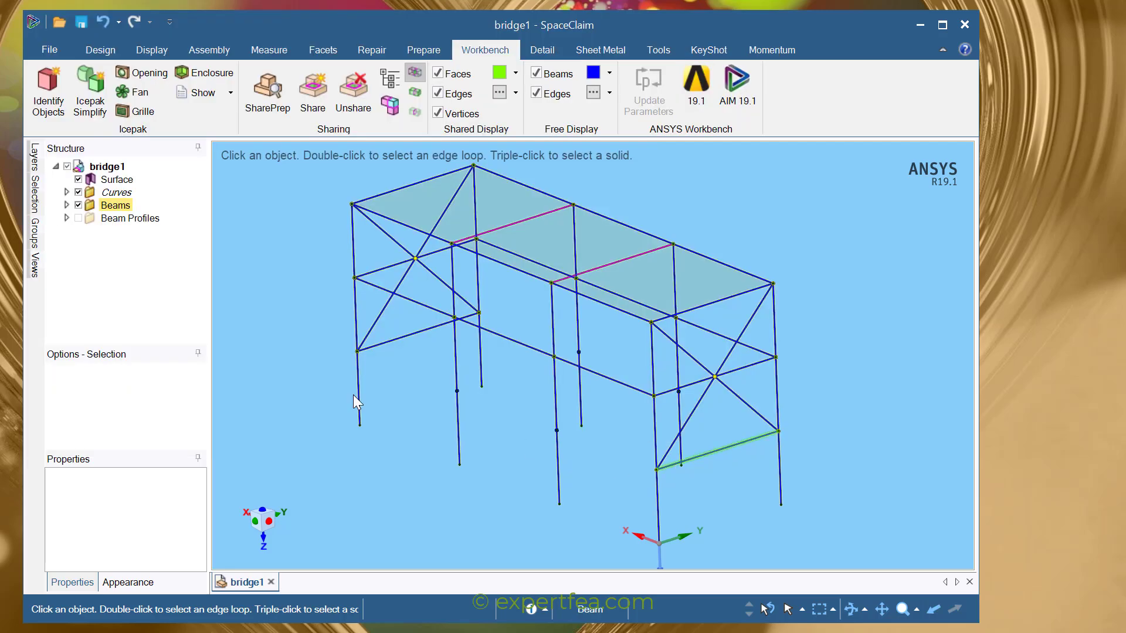
# Internalize all sources of the bridge1 component and check the model again for topology to share.
pyautogui.rightClick(110, 170)
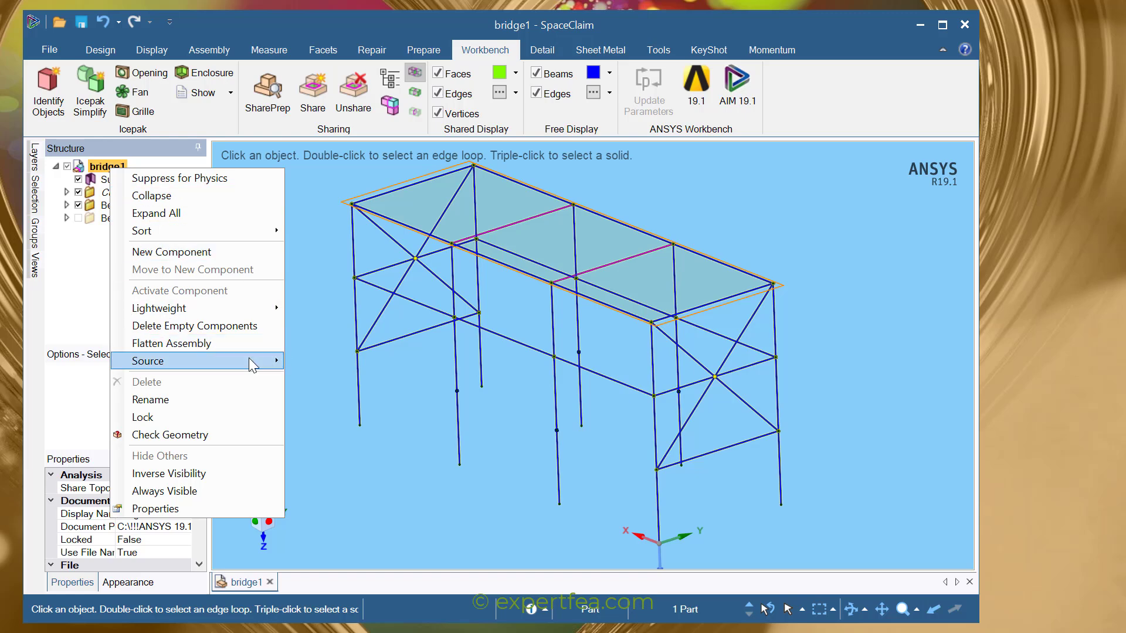
pyautogui.moveTo(250, 359)
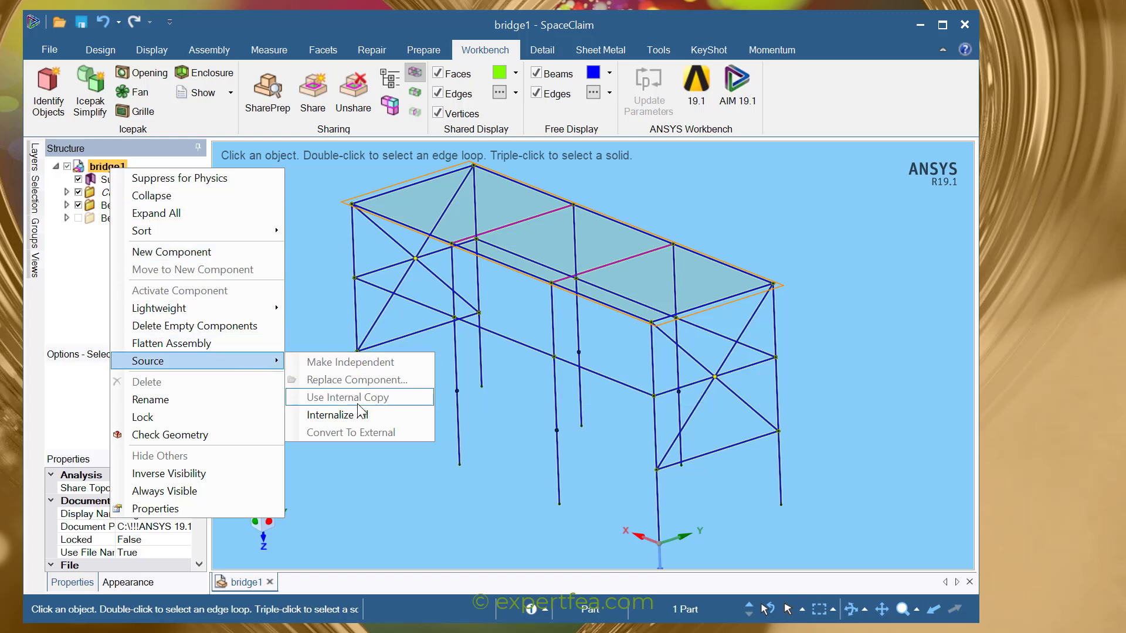
pyautogui.click(396, 413)
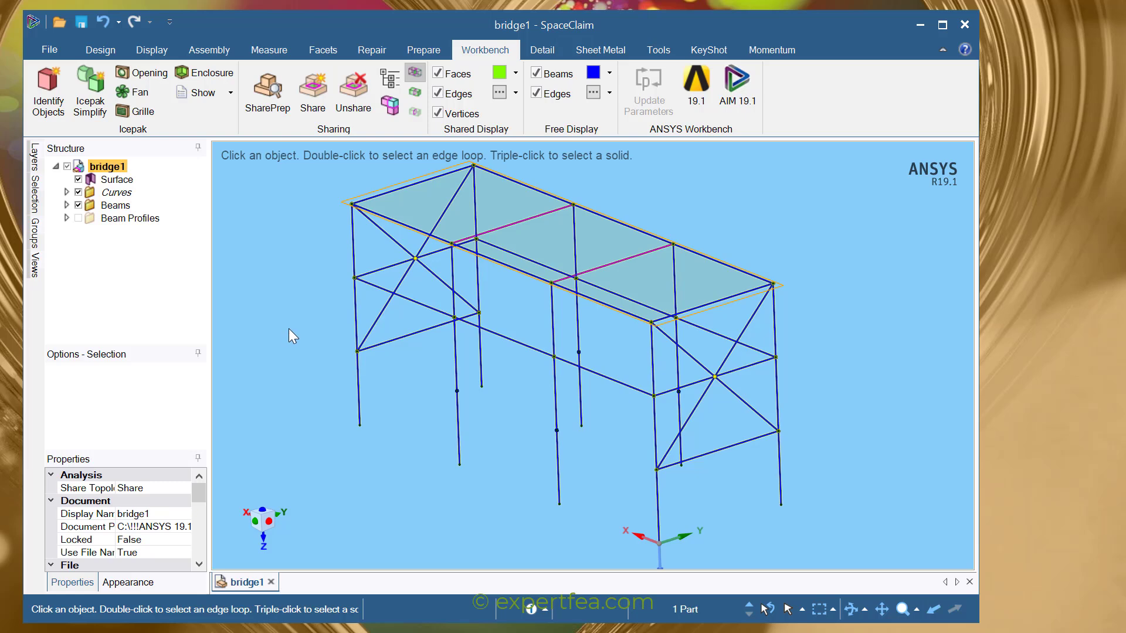
pyautogui.click(315, 93)
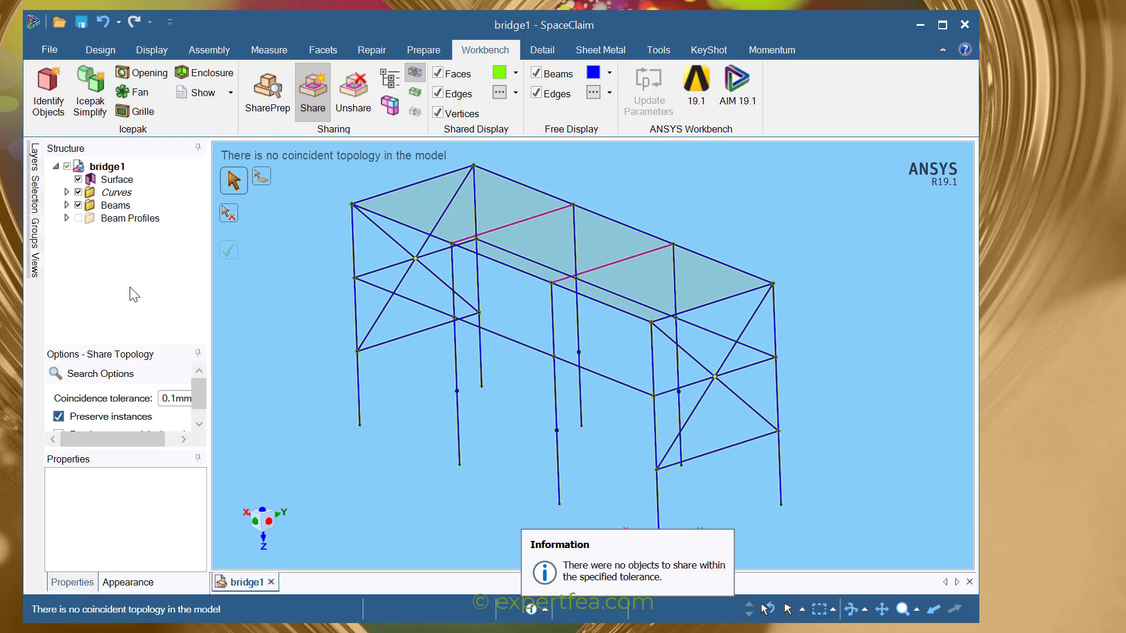
# Save the shared-topology design as a new SpaceClaim file named bridge2.
pyautogui.click(52, 50)
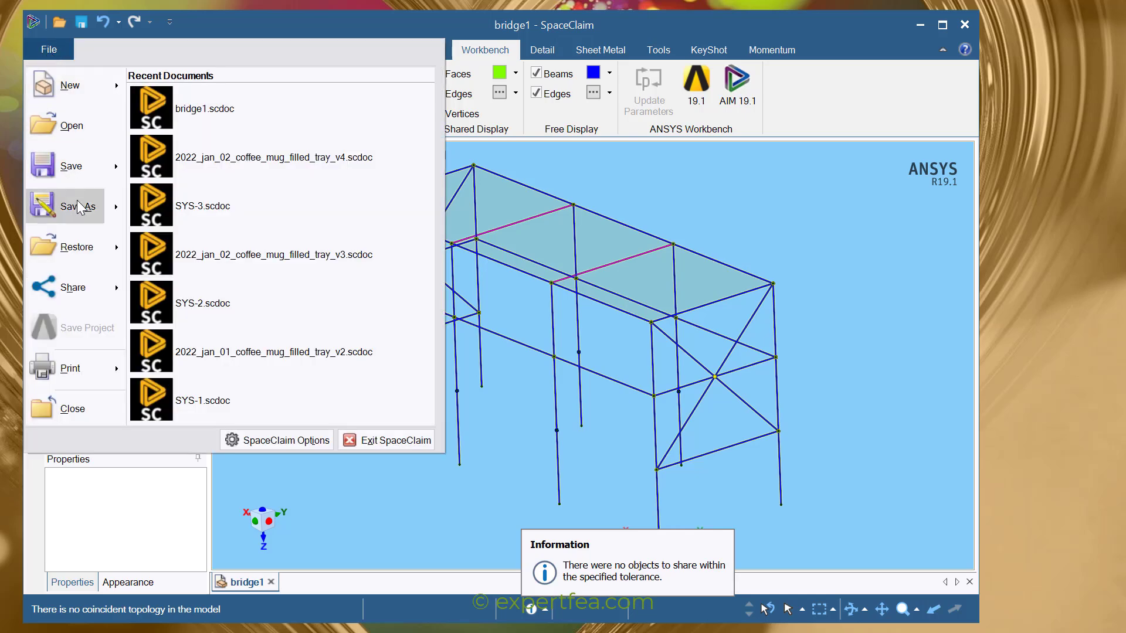
pyautogui.moveTo(77, 207)
pyautogui.click(224, 107)
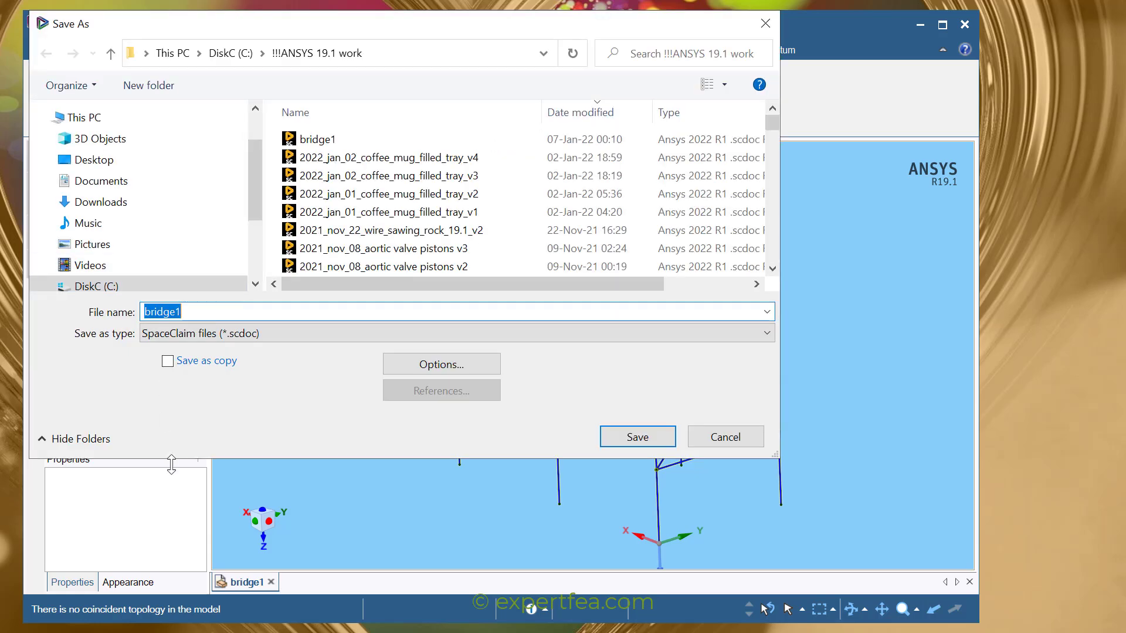
pyautogui.click(201, 311)
pyautogui.press('BackSpace')
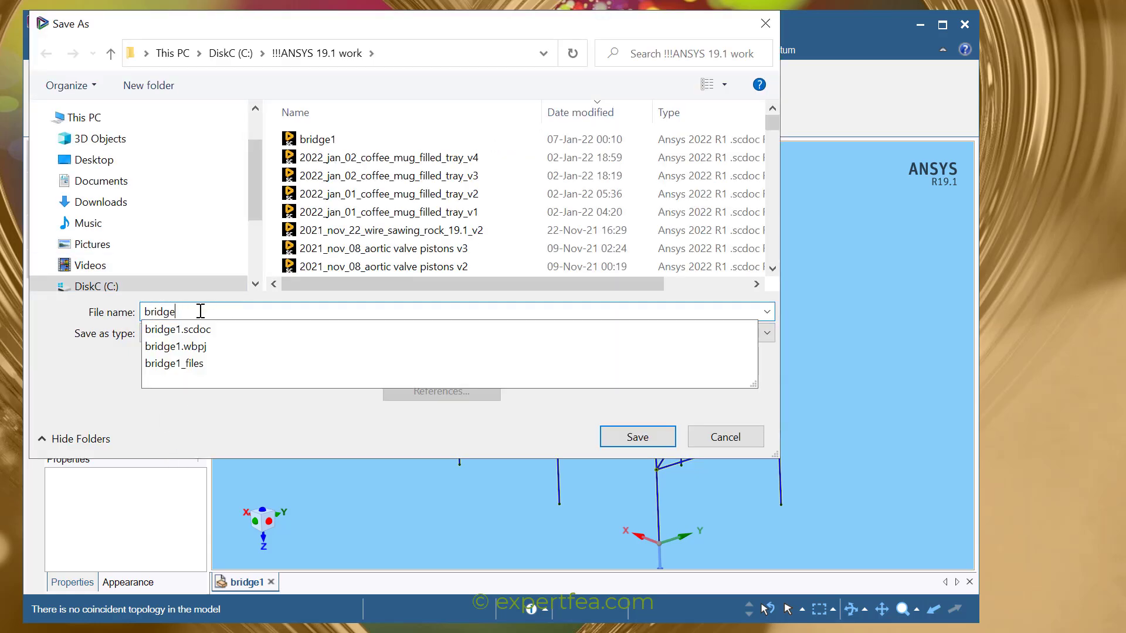
pyautogui.write('2')
pyautogui.press('Return')
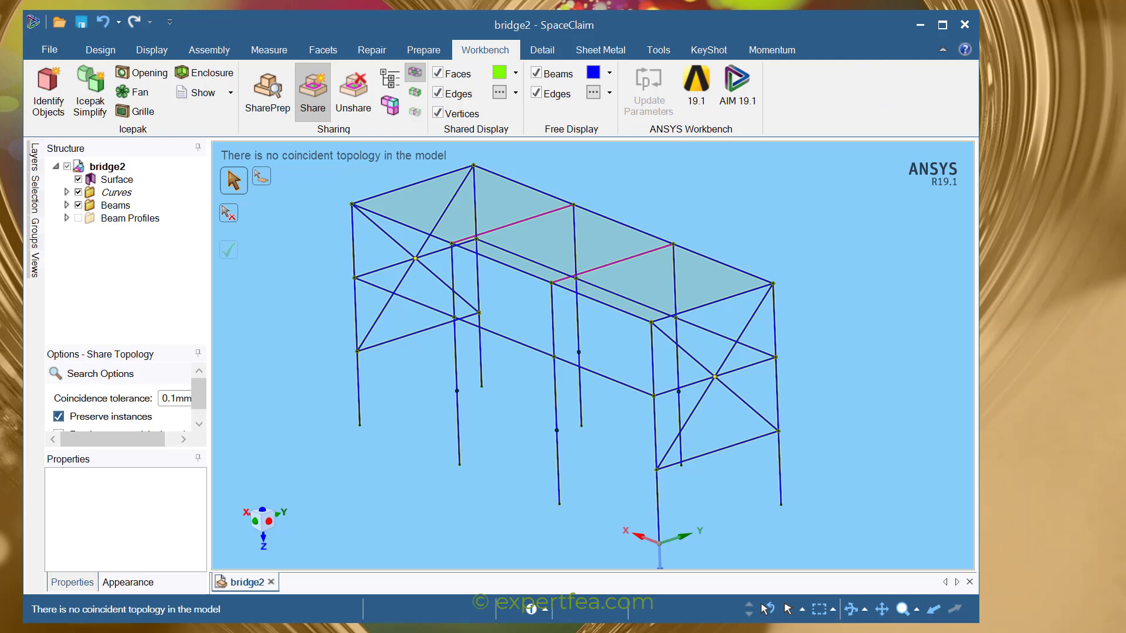
# Switch to Workbench and replace the Copy of Modal system's geometry with bridge2.scdoc.
pyautogui.hotkey('alt', 'Tab')
pyautogui.rightClick(508, 200)
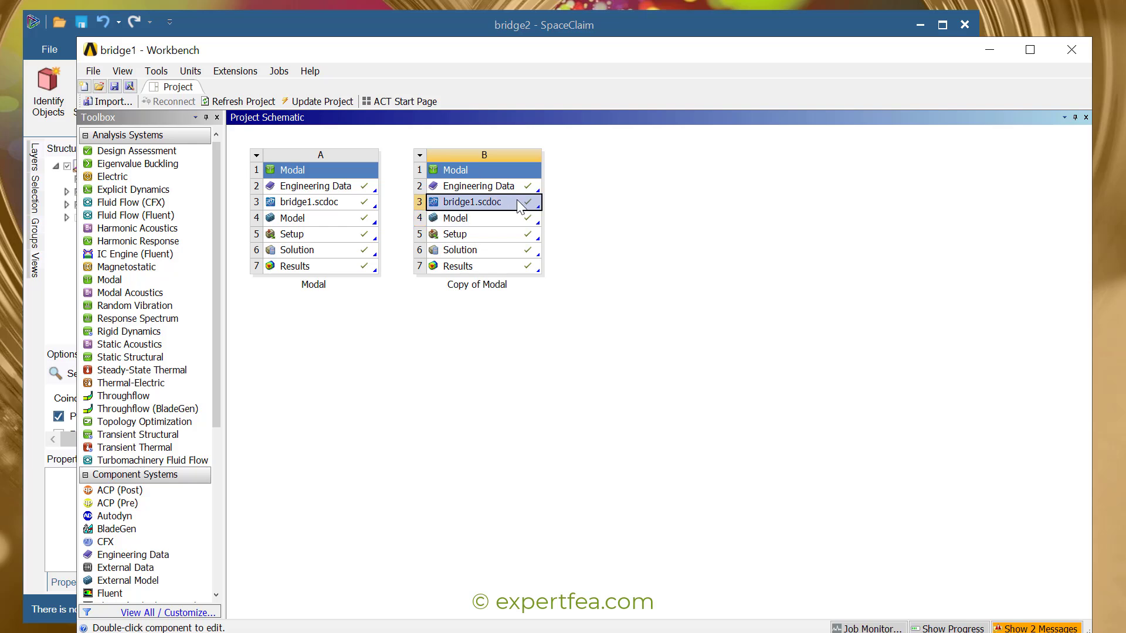
pyautogui.moveTo(660, 231)
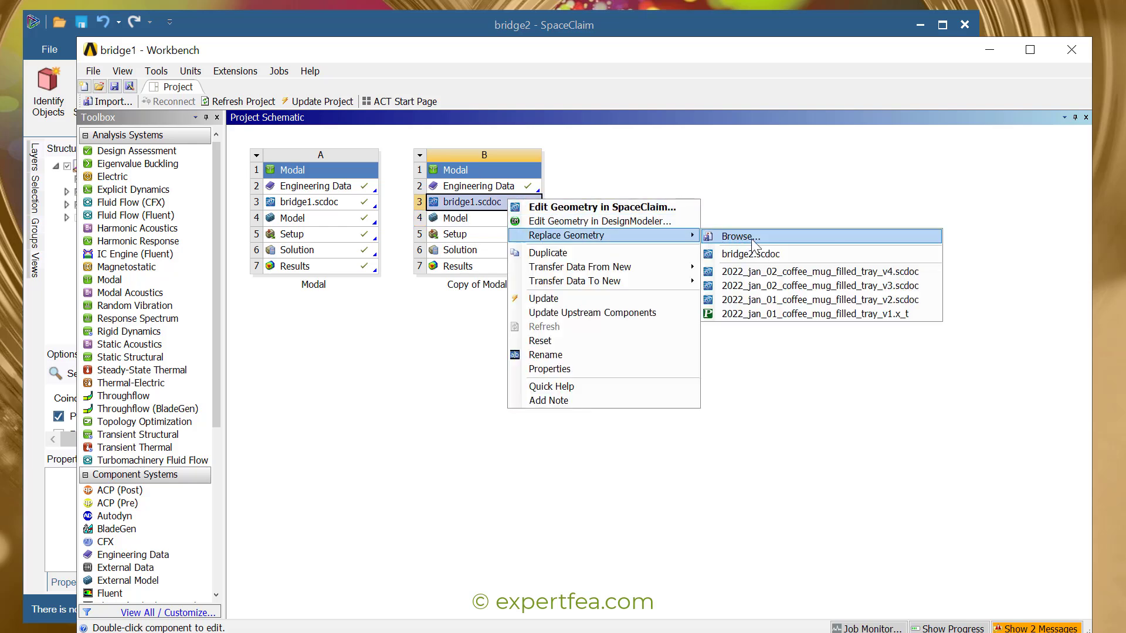
pyautogui.click(767, 256)
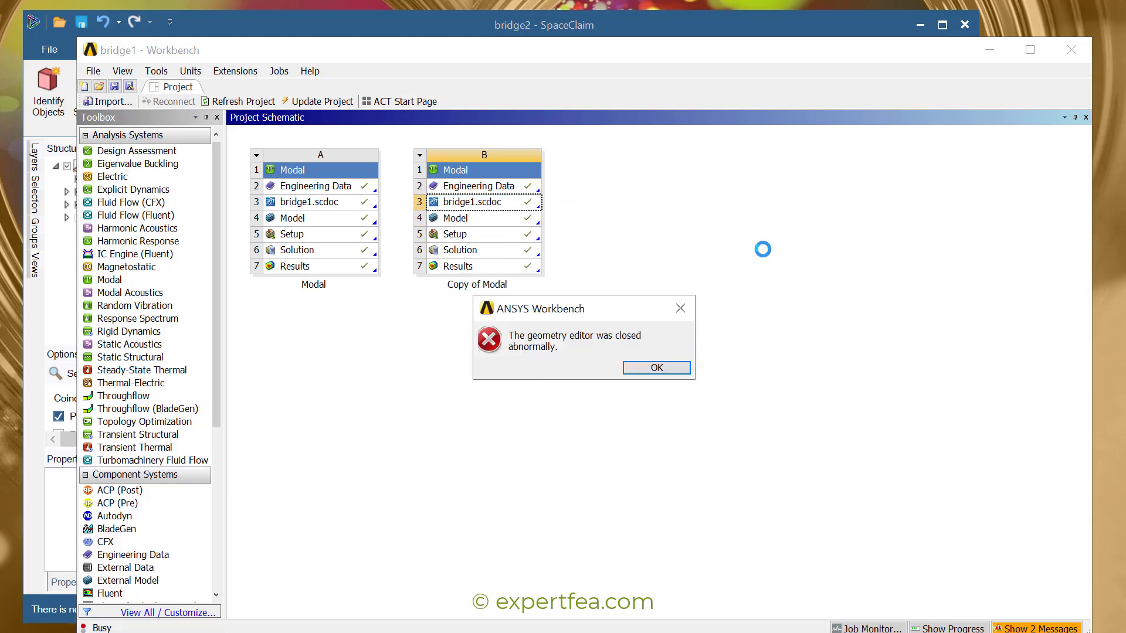
pyautogui.click(671, 369)
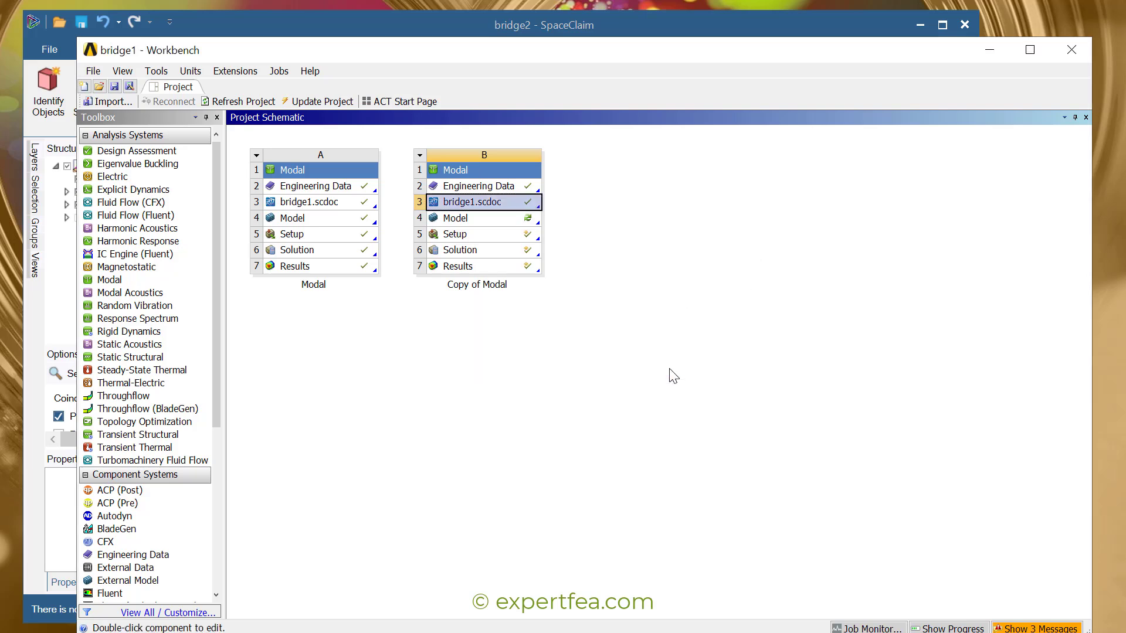
# Open the Copy of Modal system's Model in Mechanical with the replaced geometry and inspect the Beam (I) body of bridge2.
pyautogui.doubleClick(498, 218)
pyautogui.click(652, 385)
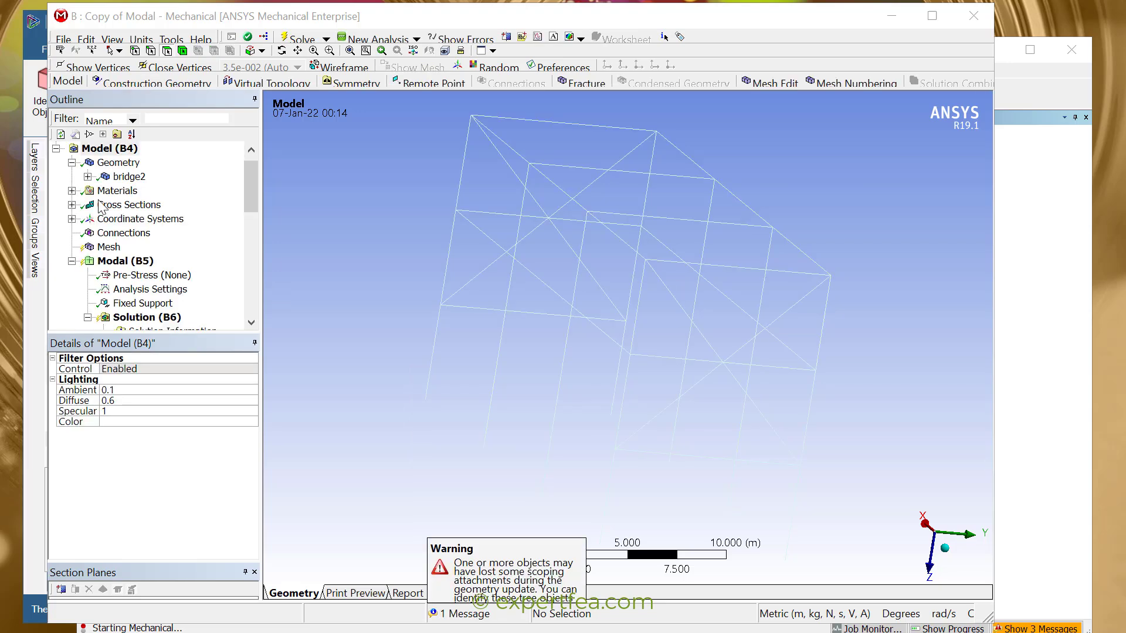
pyautogui.click(87, 177)
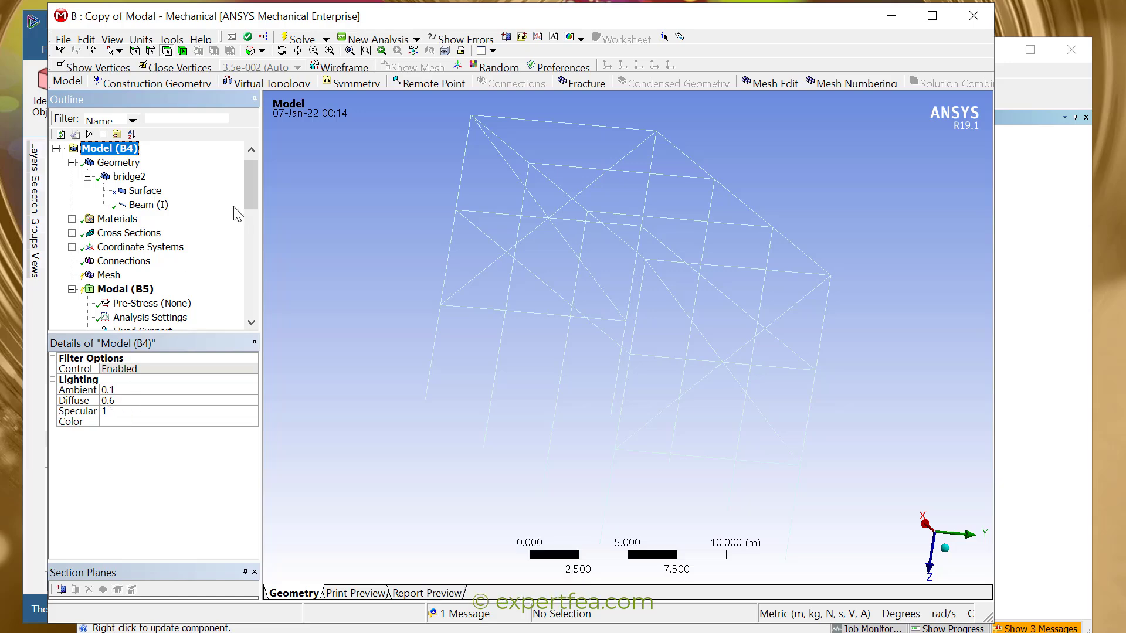
pyautogui.click(146, 206)
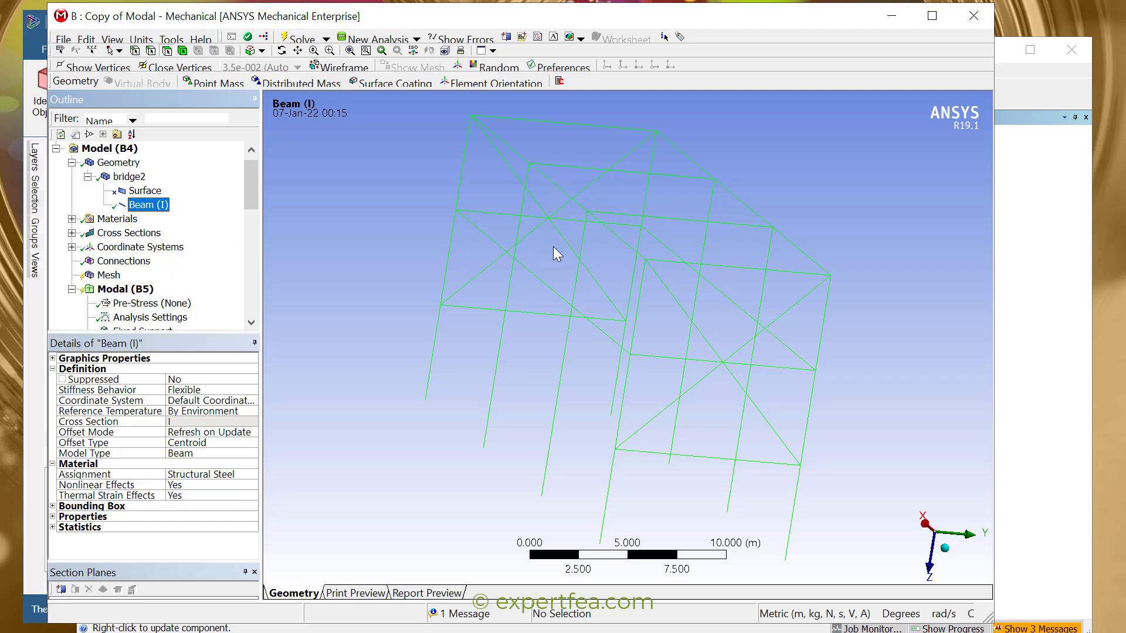
pyautogui.moveTo(578, 257)
pyautogui.mouseDown(button='middle')
pyautogui.moveTo(671, 241)
pyautogui.moveTo(578, 284)
pyautogui.moveTo(585, 273)
pyautogui.mouseUp(button='middle')
pyautogui.keyDown('ctrl'); pyautogui.moveTo(721, 294); pyautogui.dragTo(627, 281, button='middle'); pyautogui.keyUp('ctrl')
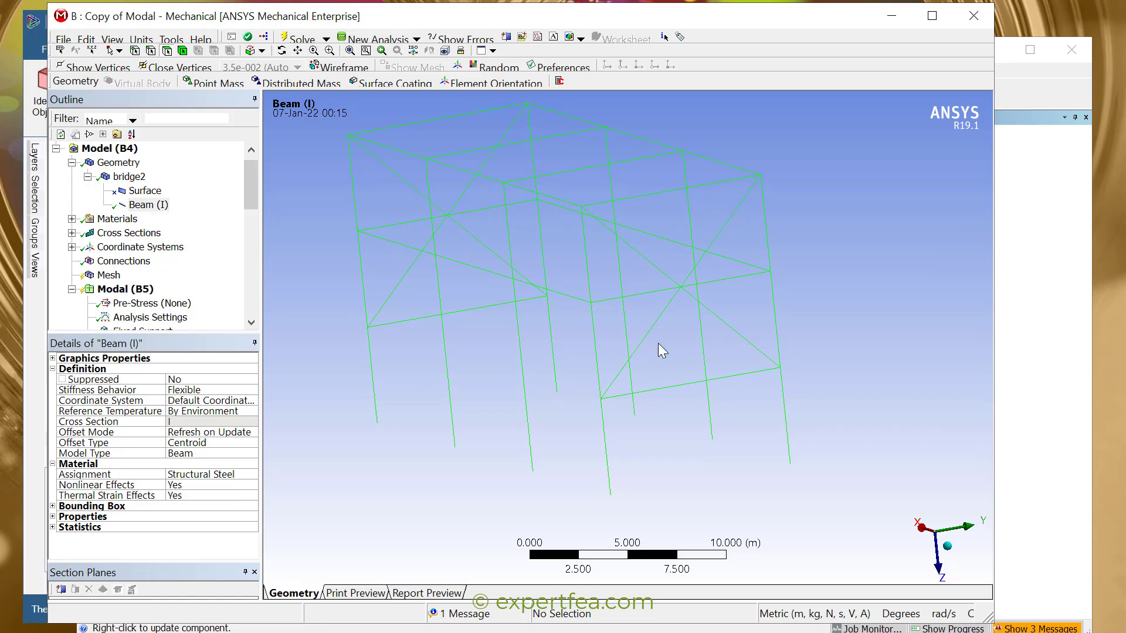
# Unsuppress the Surface body of bridge2.
pyautogui.click(142, 192)
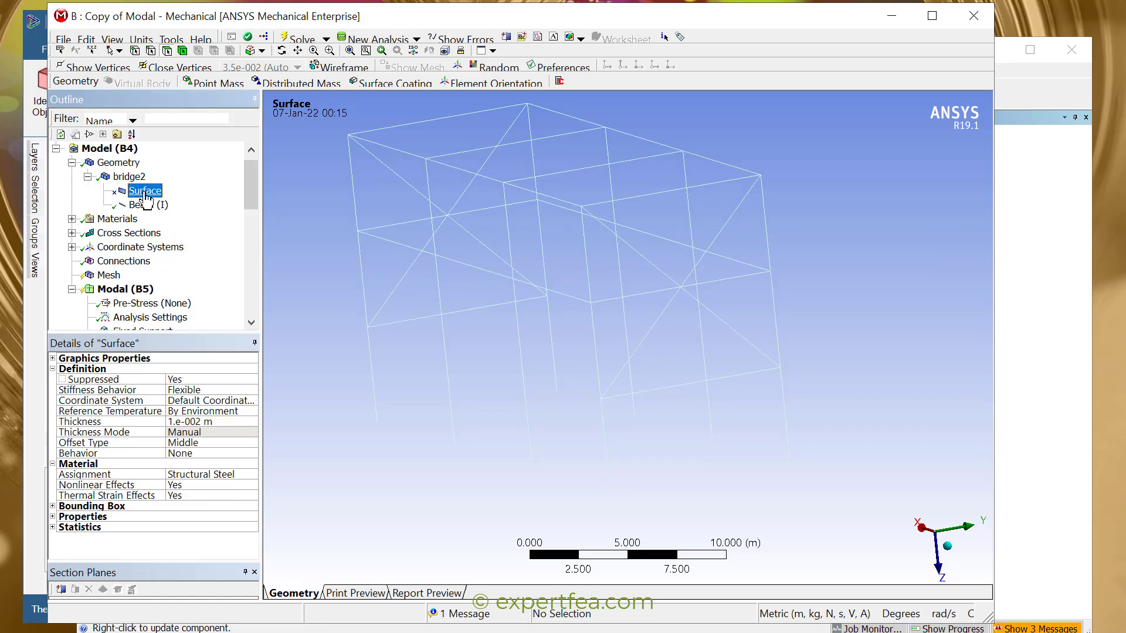
pyautogui.rightClick(147, 198)
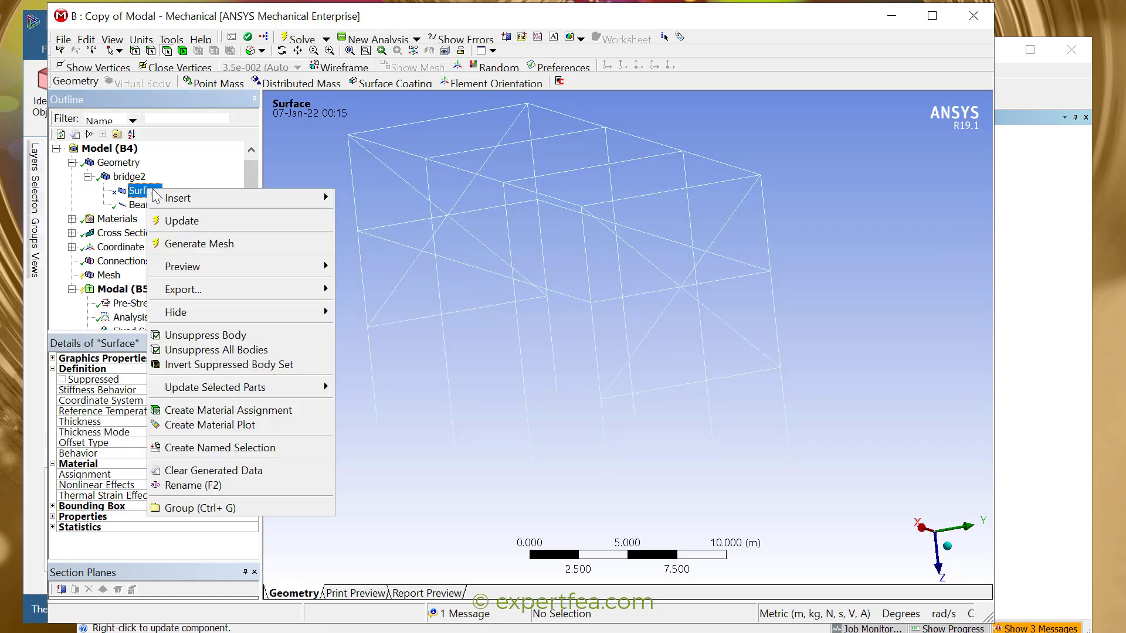
pyautogui.click(206, 332)
# Examine the Beam (I) body's details and the dimensions and properties of its I cross section.
pyautogui.click(148, 205)
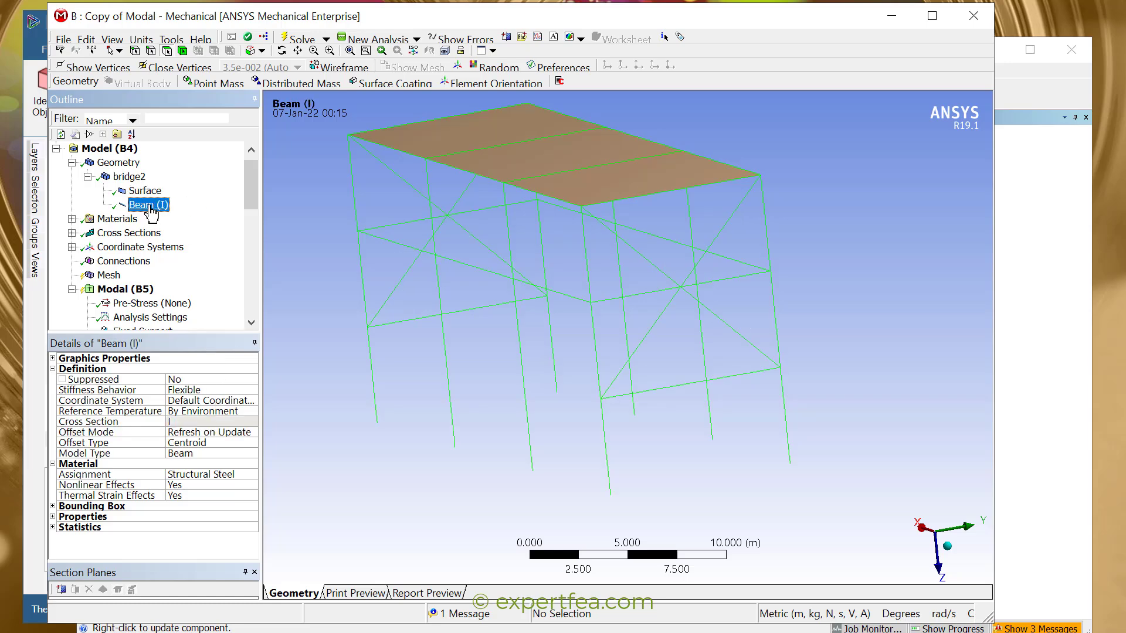
pyautogui.scroll(-3, 249, 195)
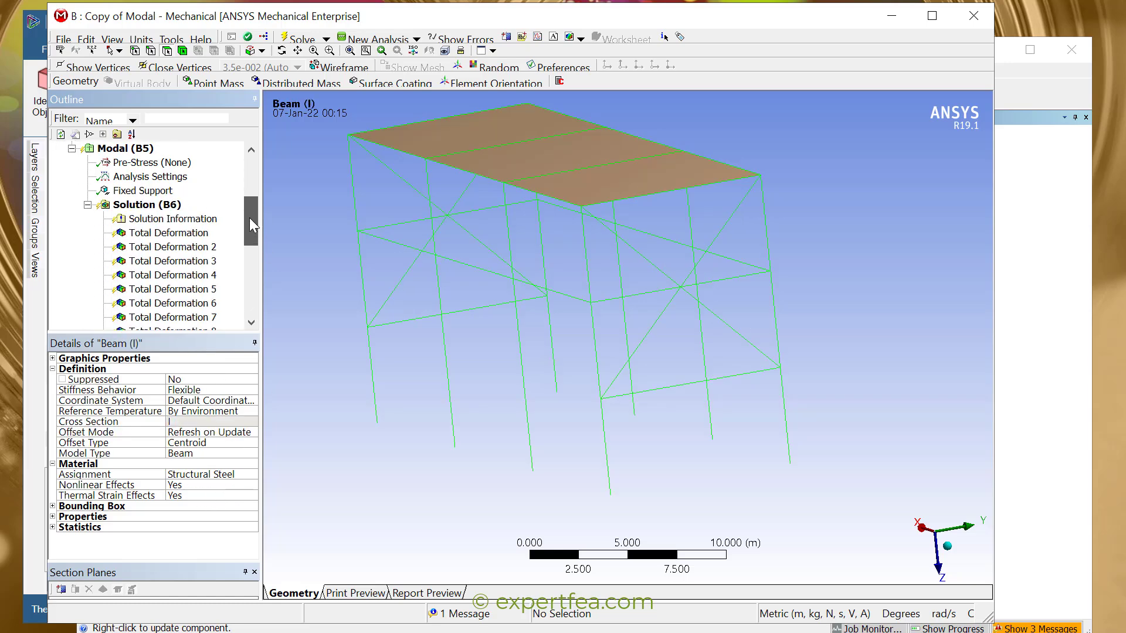
pyautogui.scroll(3, 245, 203)
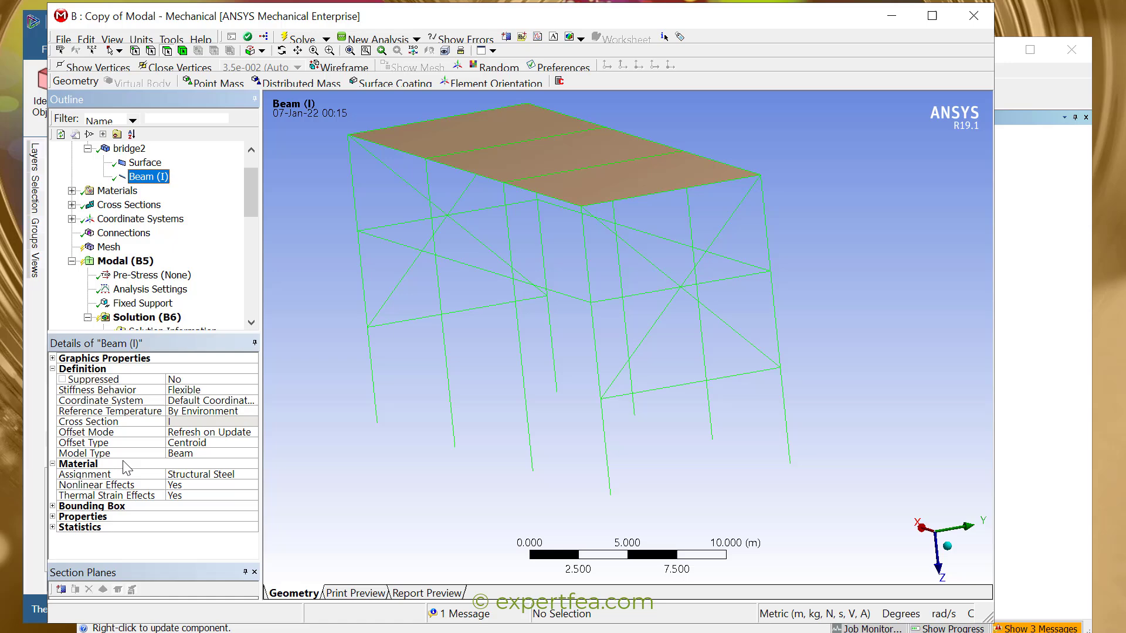
pyautogui.click(71, 205)
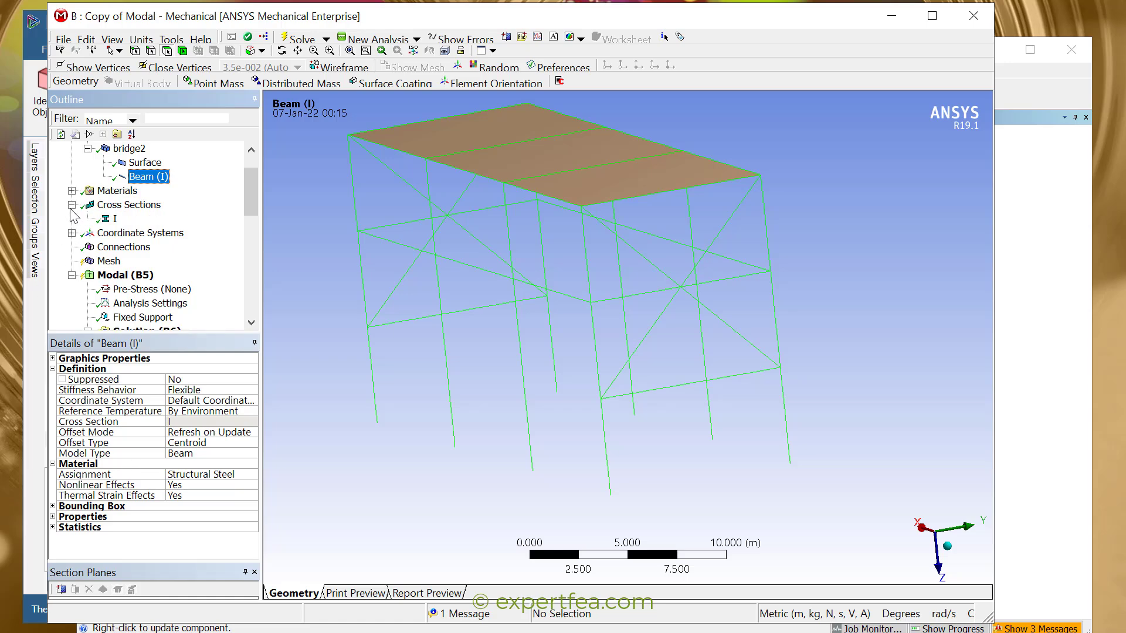
pyautogui.click(115, 219)
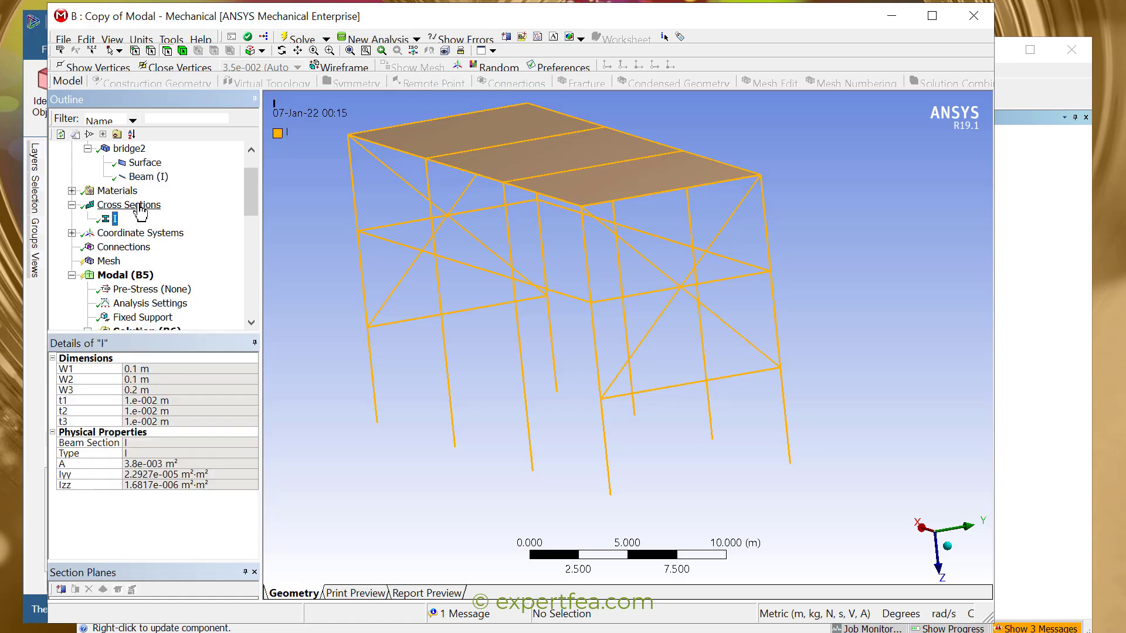
pyautogui.rightClick(112, 220)
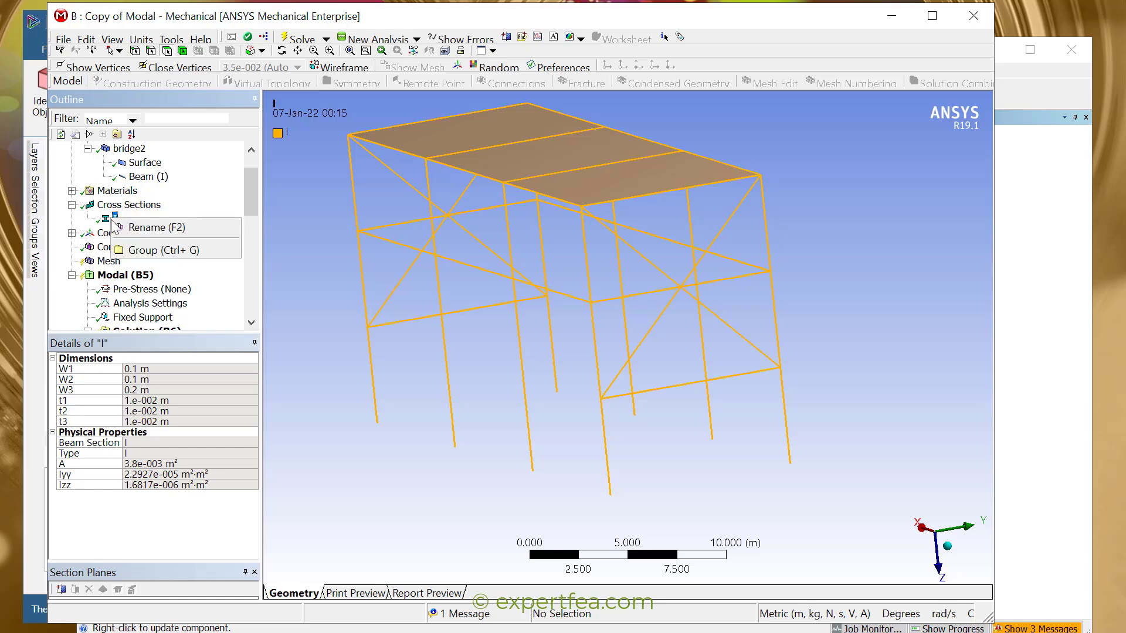
pyautogui.click(176, 193)
pyautogui.click(129, 205)
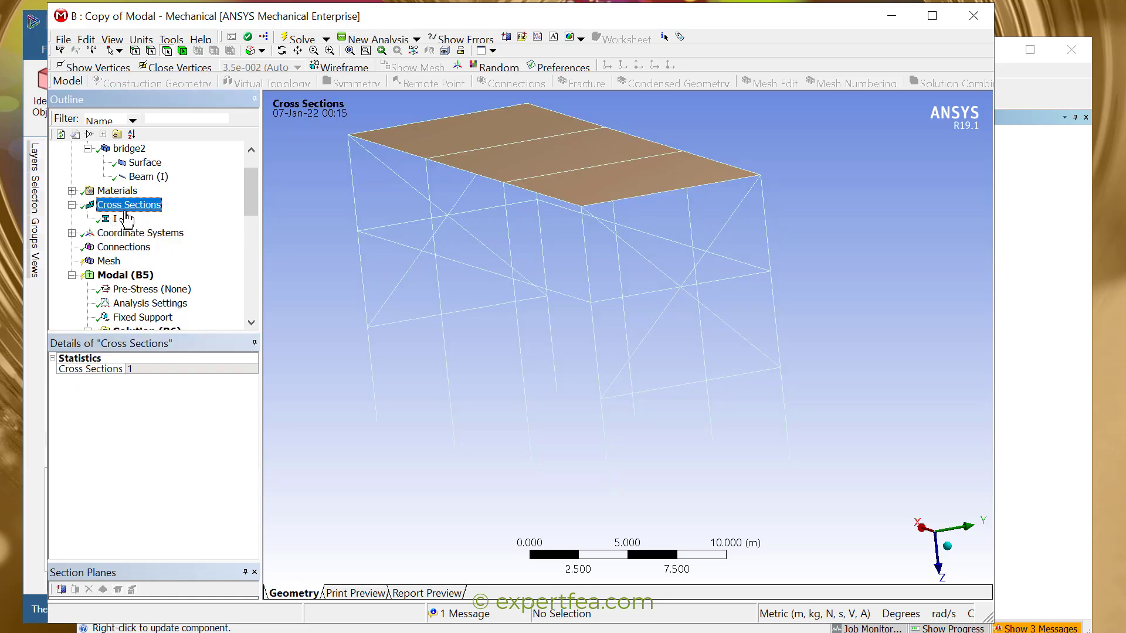
pyautogui.click(113, 219)
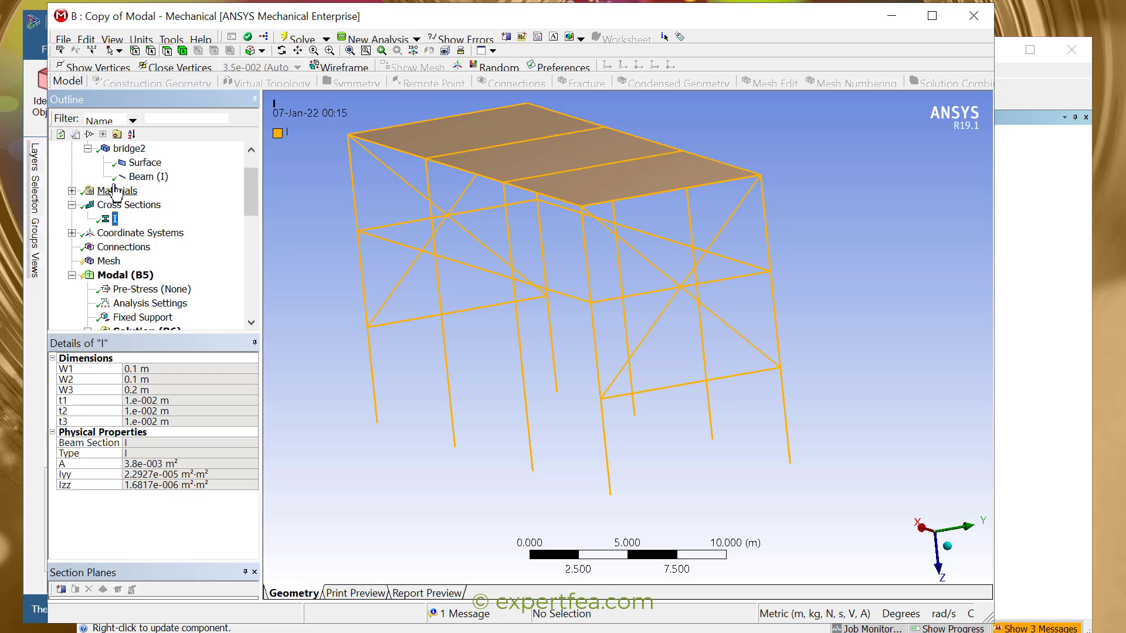
# Save the project with the updated bridge2 model.
pyautogui.moveTo(251, 204)
pyautogui.mouseDown()
pyautogui.moveTo(249, 185)
pyautogui.moveTo(248, 196)
pyautogui.mouseUp()
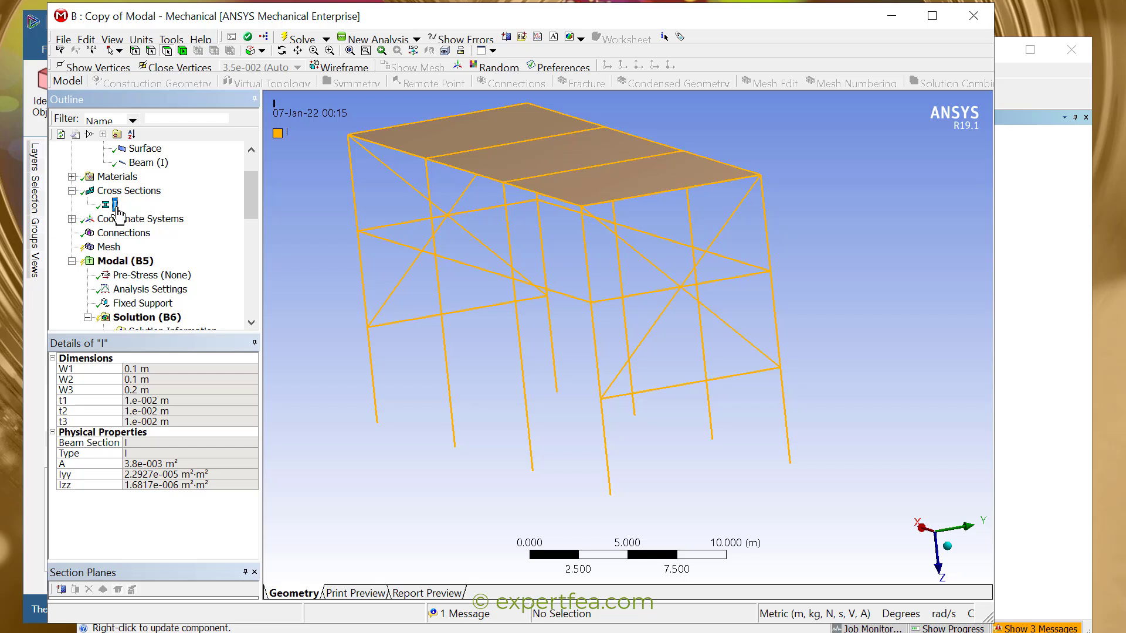
pyautogui.click(64, 40)
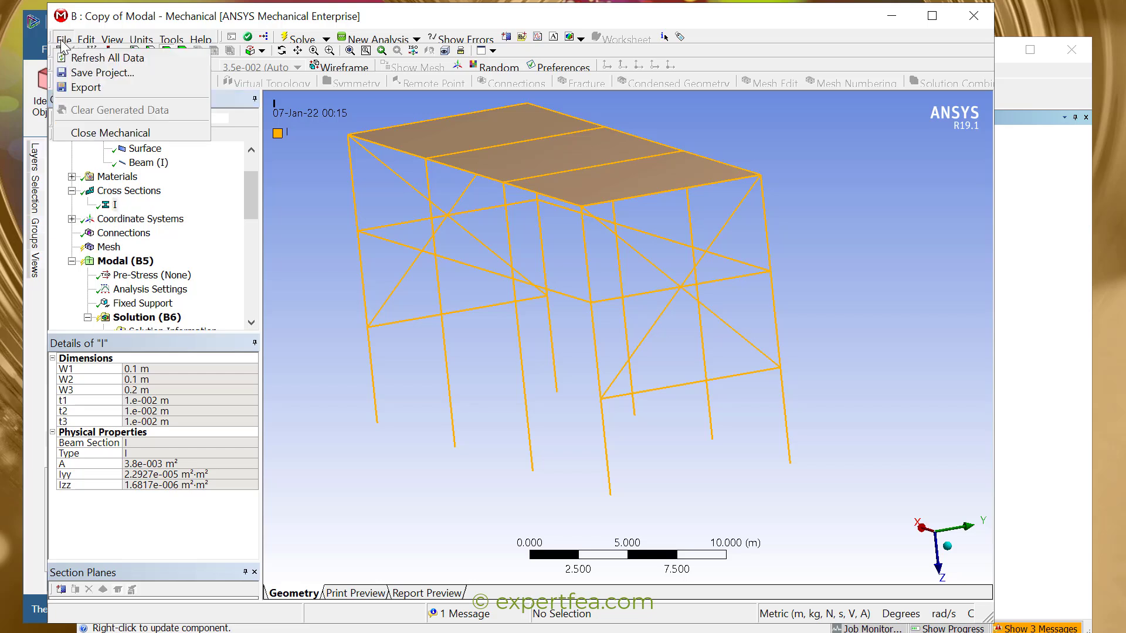
pyautogui.click(65, 72)
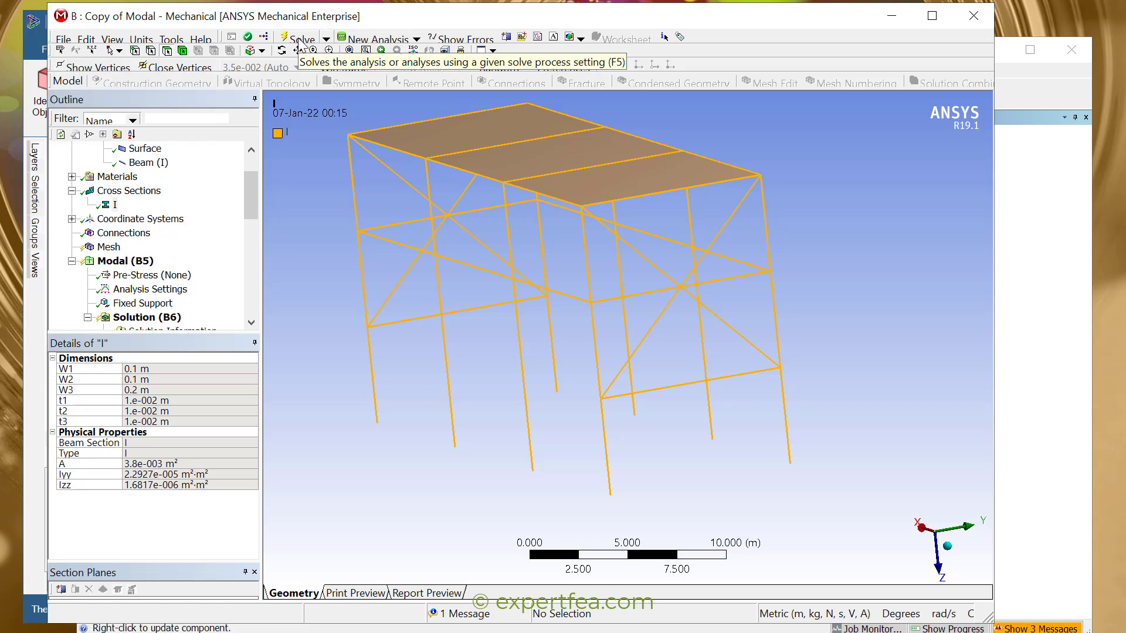
# In the modal Analysis Settings, set Range Minimum to 0 Hz and Limit Search to Range to No, and save the project.
pyautogui.click(151, 290)
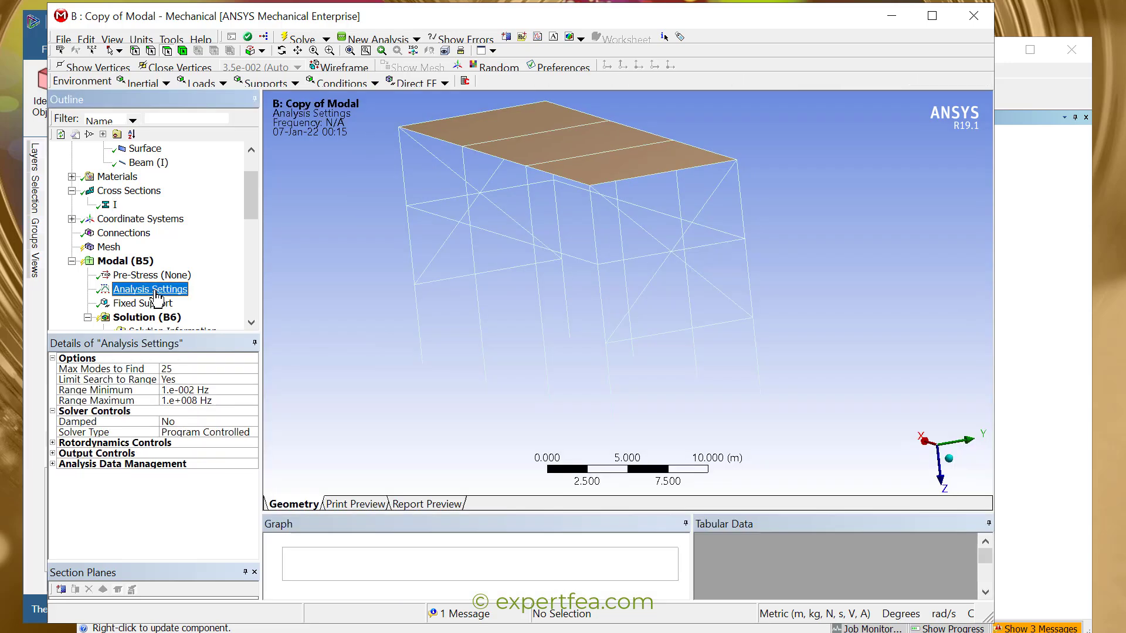
pyautogui.click(191, 391)
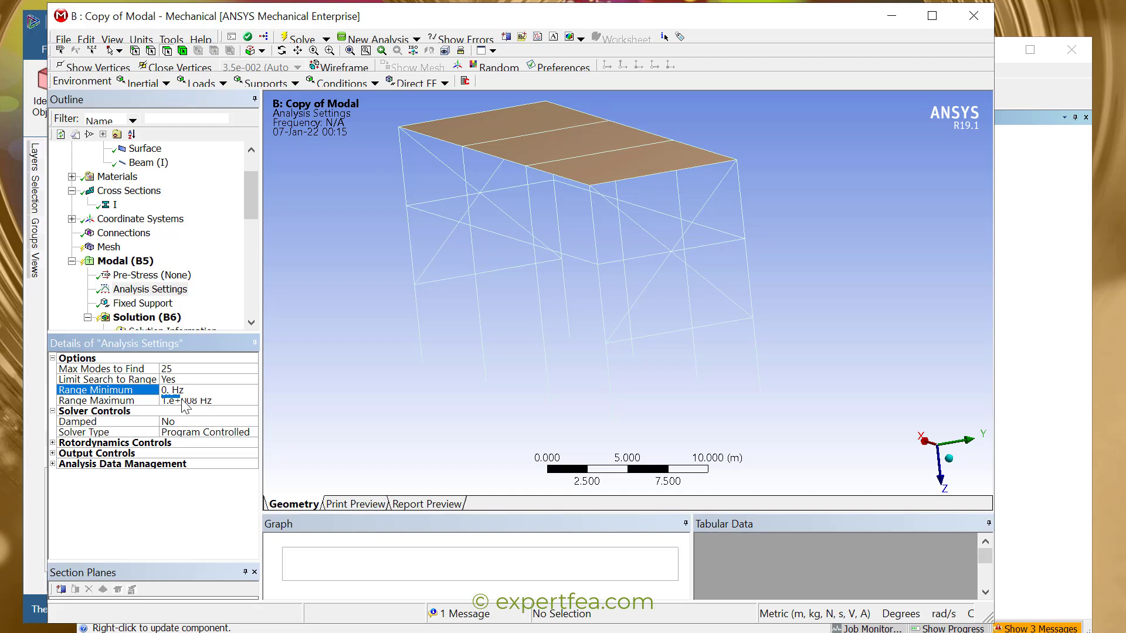
pyautogui.moveTo(250, 203); pyautogui.dragTo(252, 216)
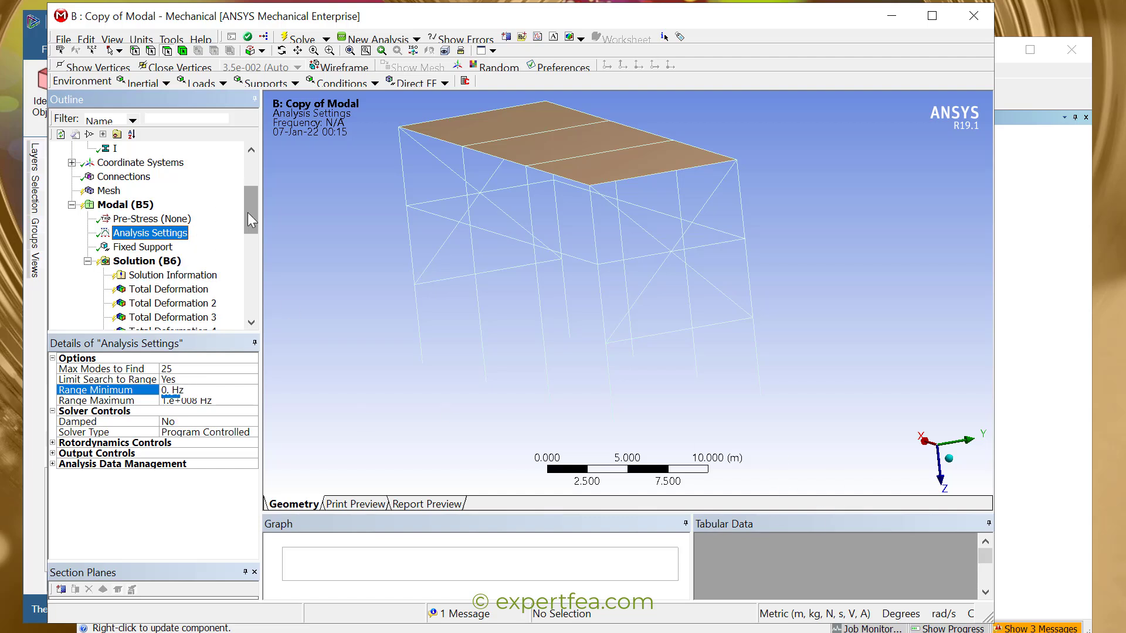
pyautogui.moveTo(249, 220); pyautogui.dragTo(244, 195)
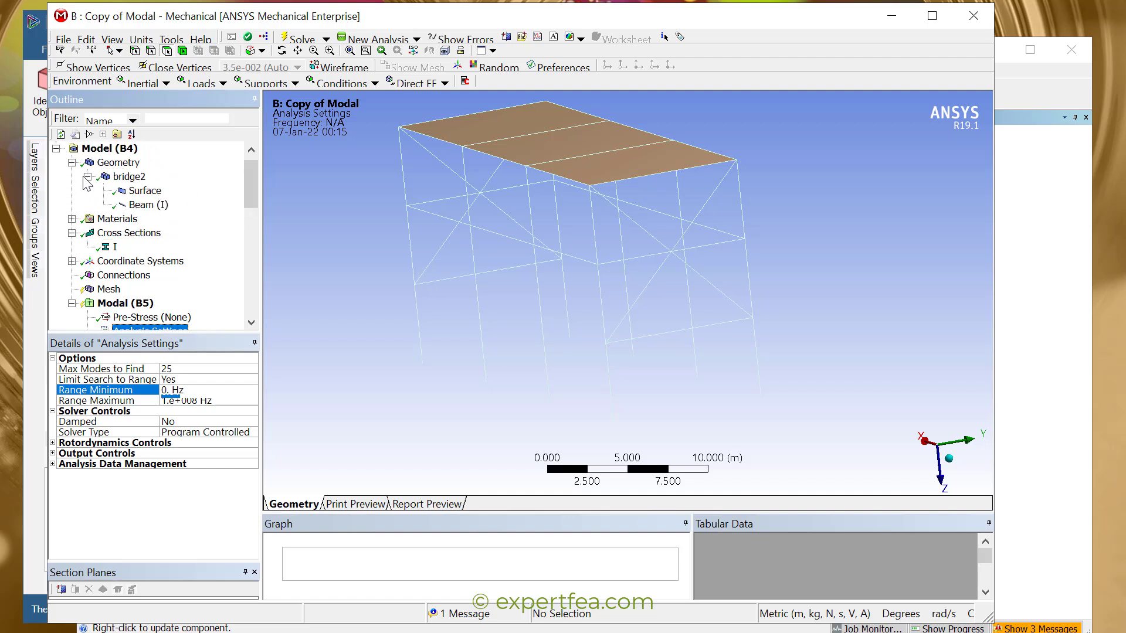
pyautogui.click(63, 40)
pyautogui.click(80, 68)
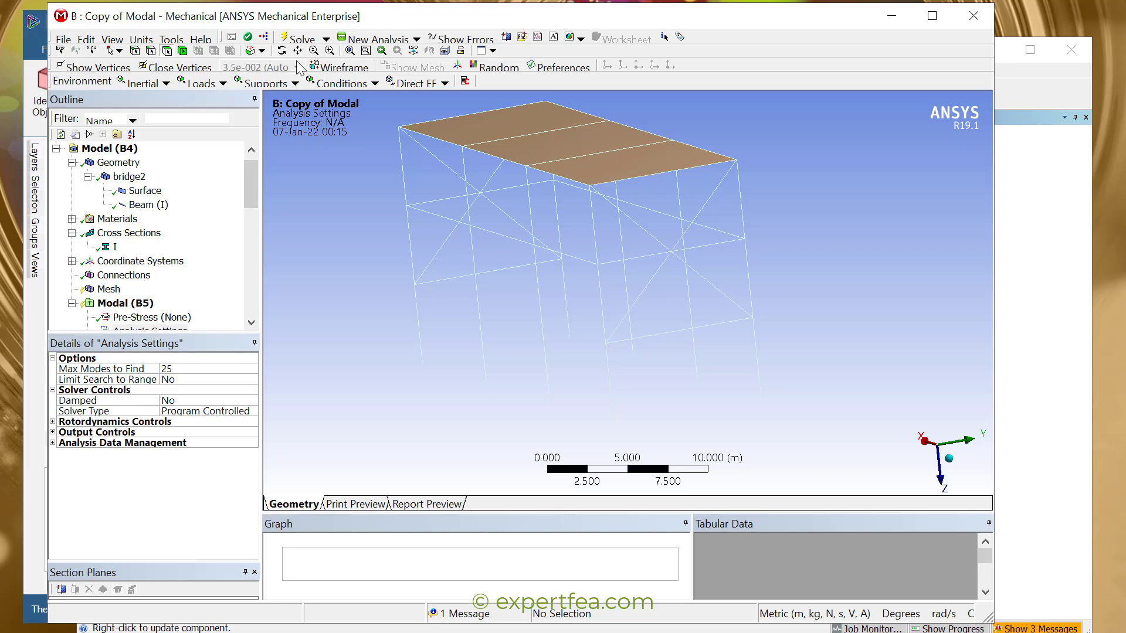
# Solve the modal analysis and animate the first mode's Total Deformation result.
pyautogui.click(298, 41)
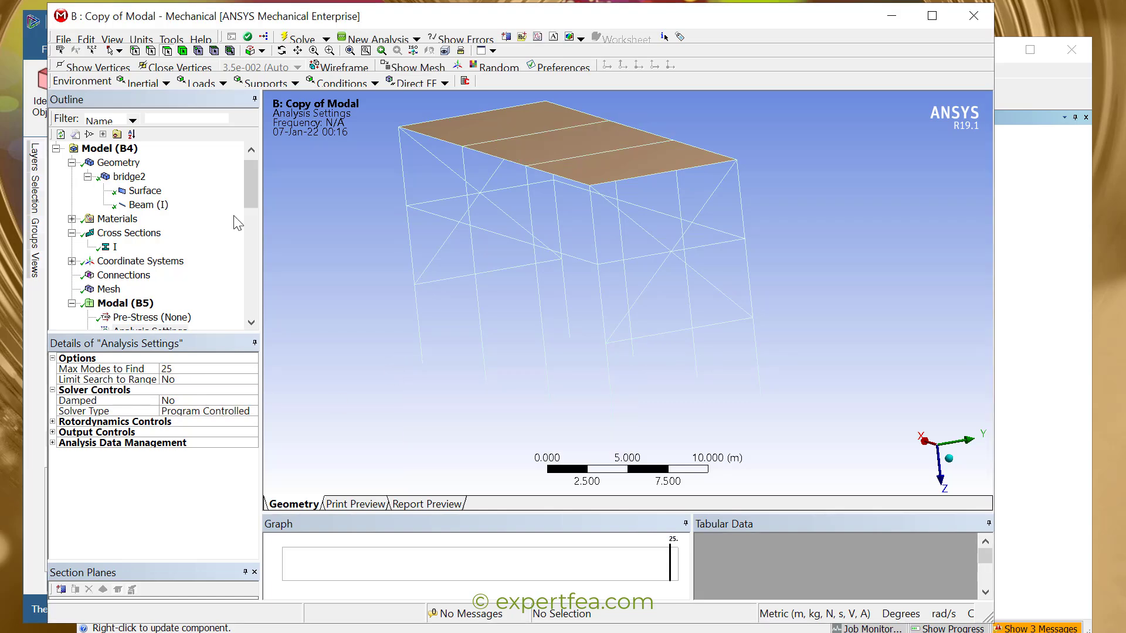
pyautogui.moveTo(262, 178); pyautogui.dragTo(263, 234)
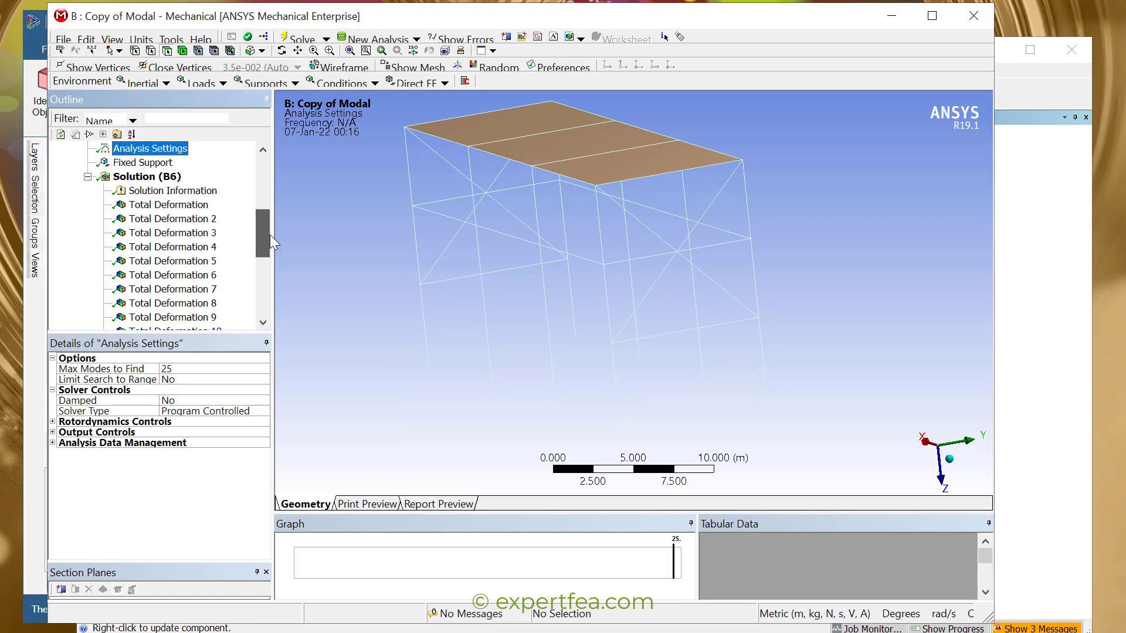
pyautogui.click(198, 209)
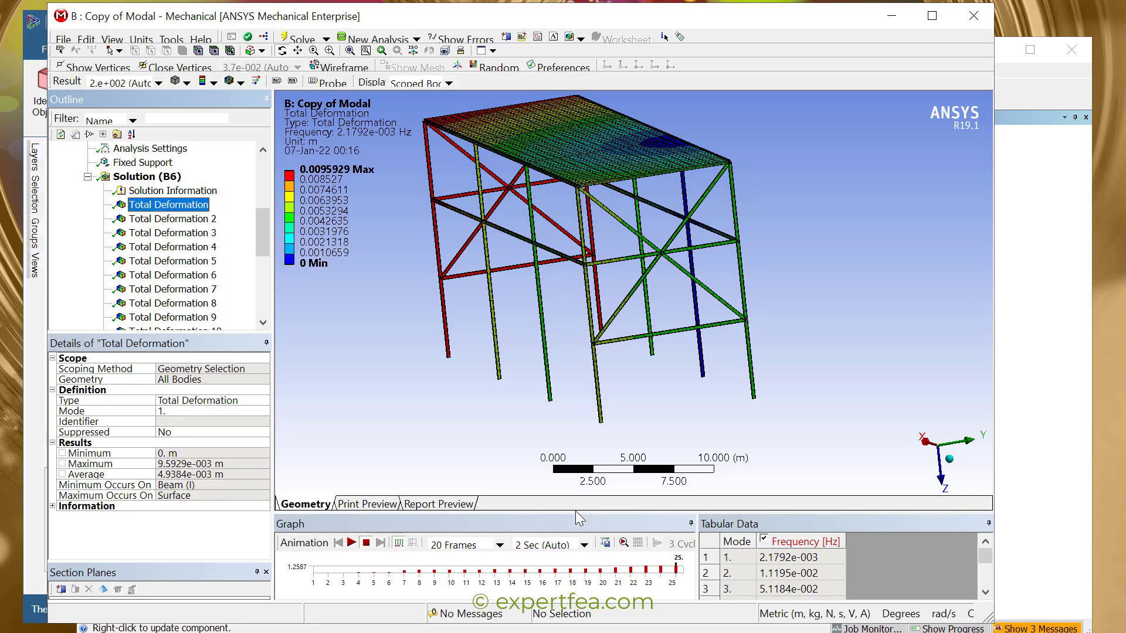
pyautogui.moveTo(563, 512); pyautogui.dragTo(554, 477)
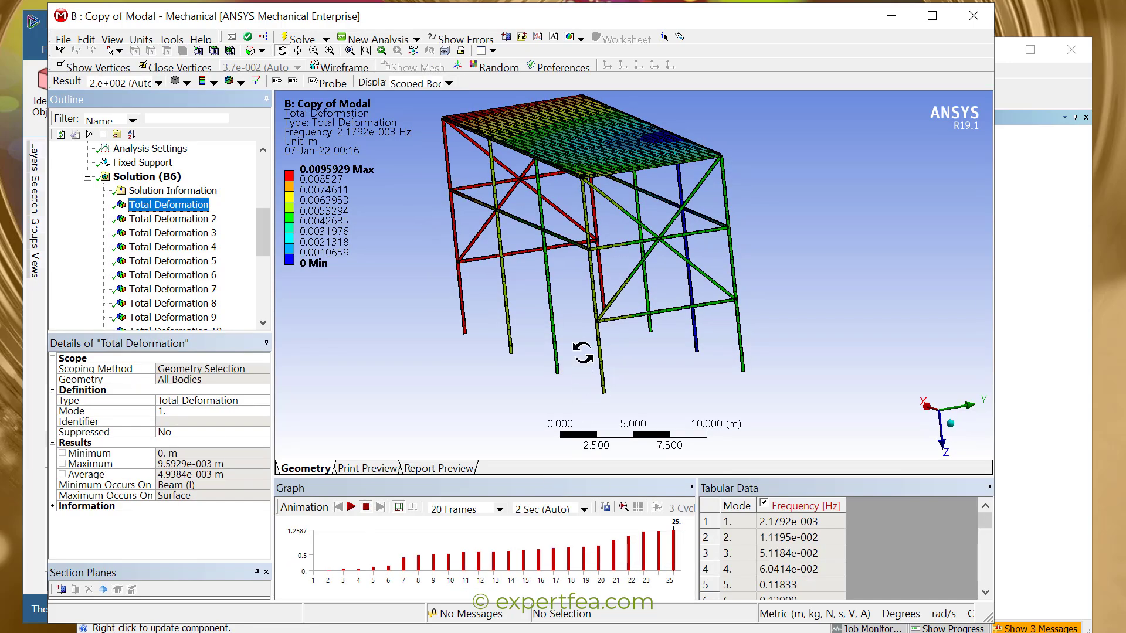
pyautogui.moveTo(584, 352); pyautogui.dragTo(616, 359)
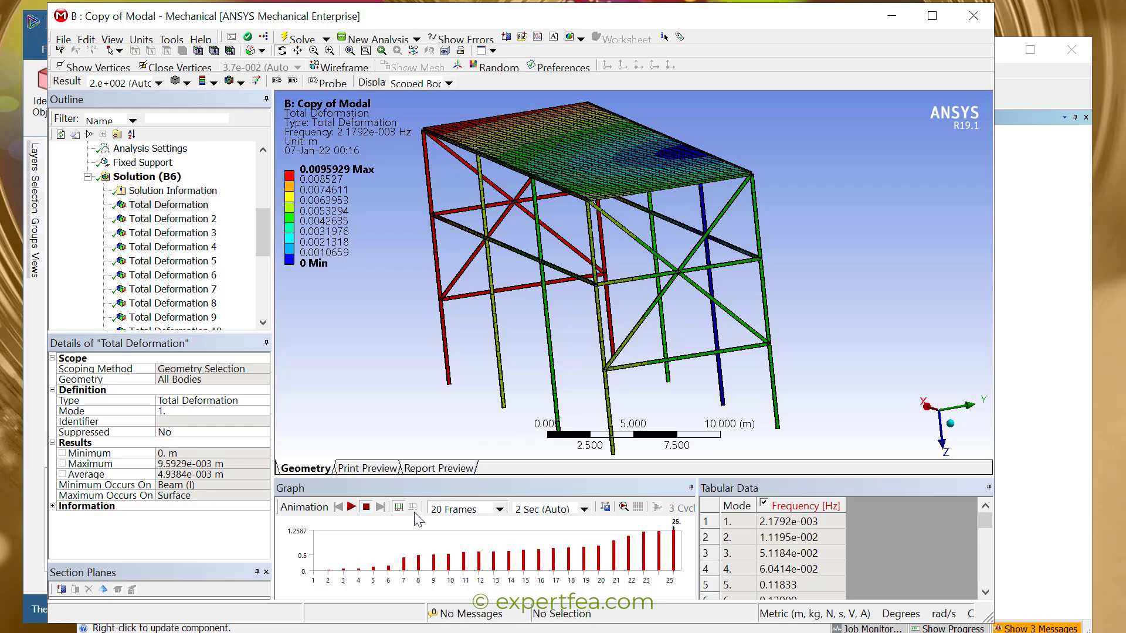
pyautogui.click(352, 508)
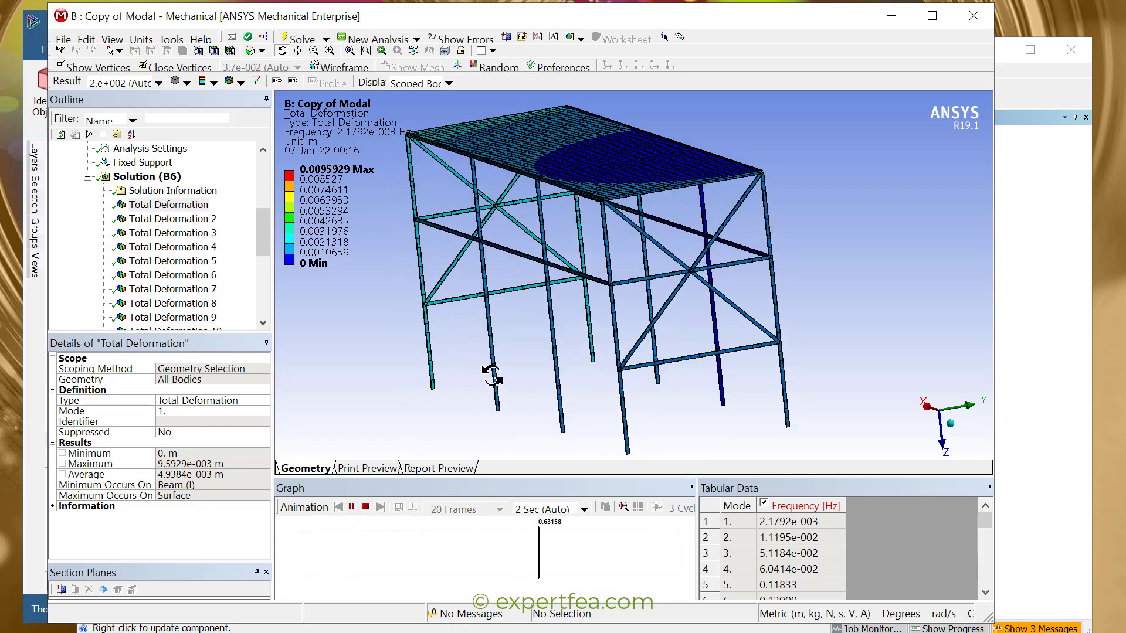
pyautogui.click(366, 507)
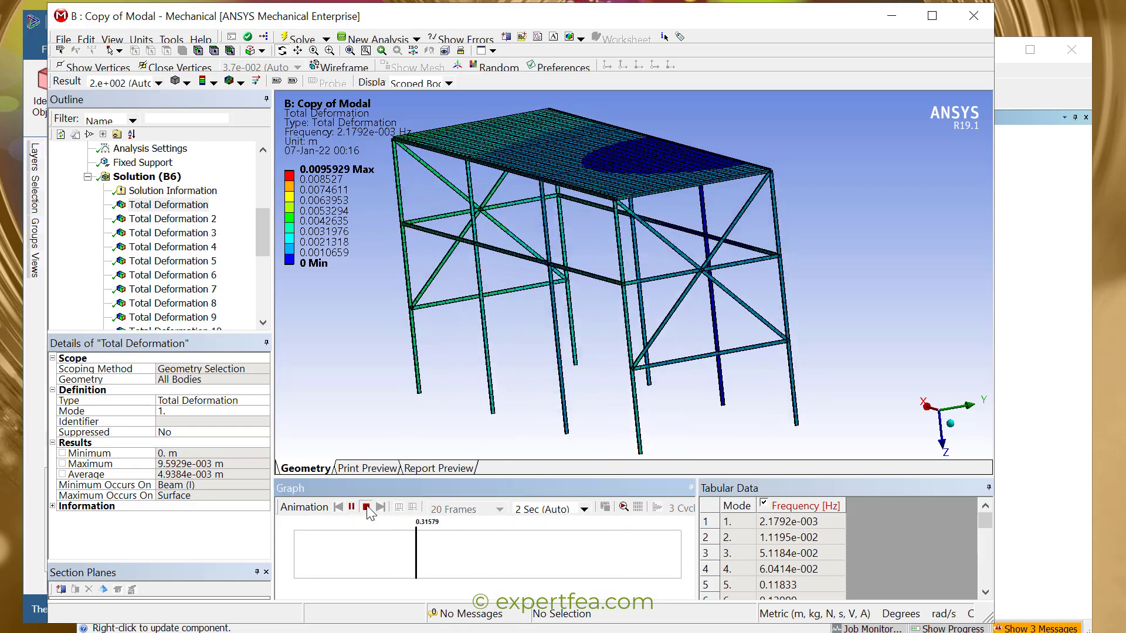
# Rescope the Fixed Support to the eight vertices at the lower ends of the bridge's legs.
pyautogui.click(155, 167)
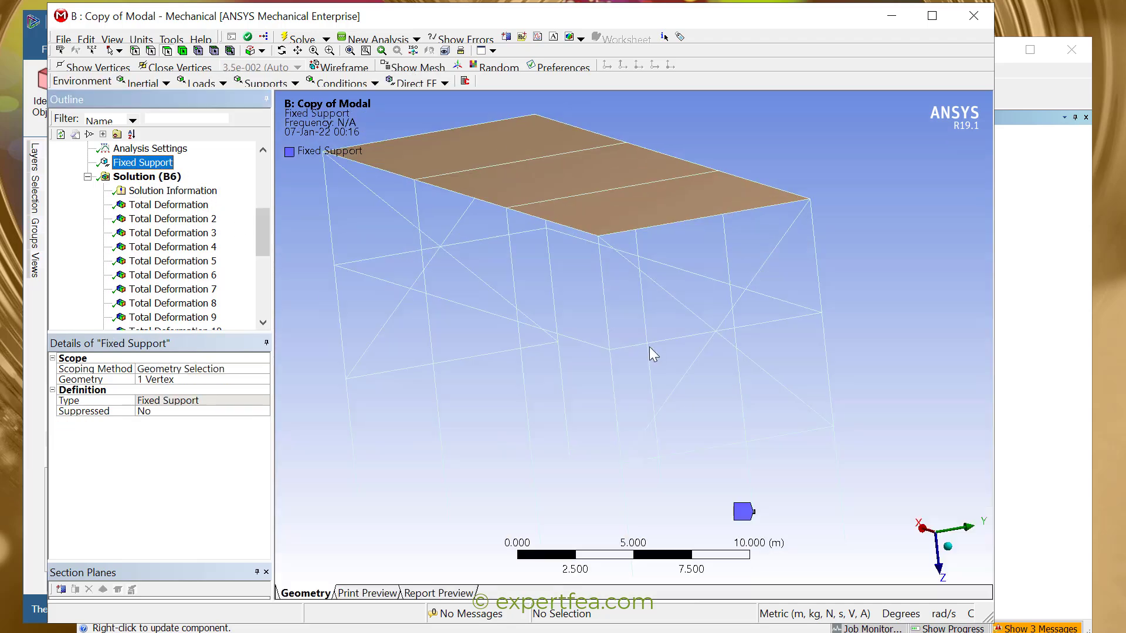
pyautogui.scroll(-1, 619, 357)
pyautogui.keyDown('ctrl'); pyautogui.moveTo(637, 364); pyautogui.dragTo(691, 340, button='middle'); pyautogui.keyUp('ctrl')
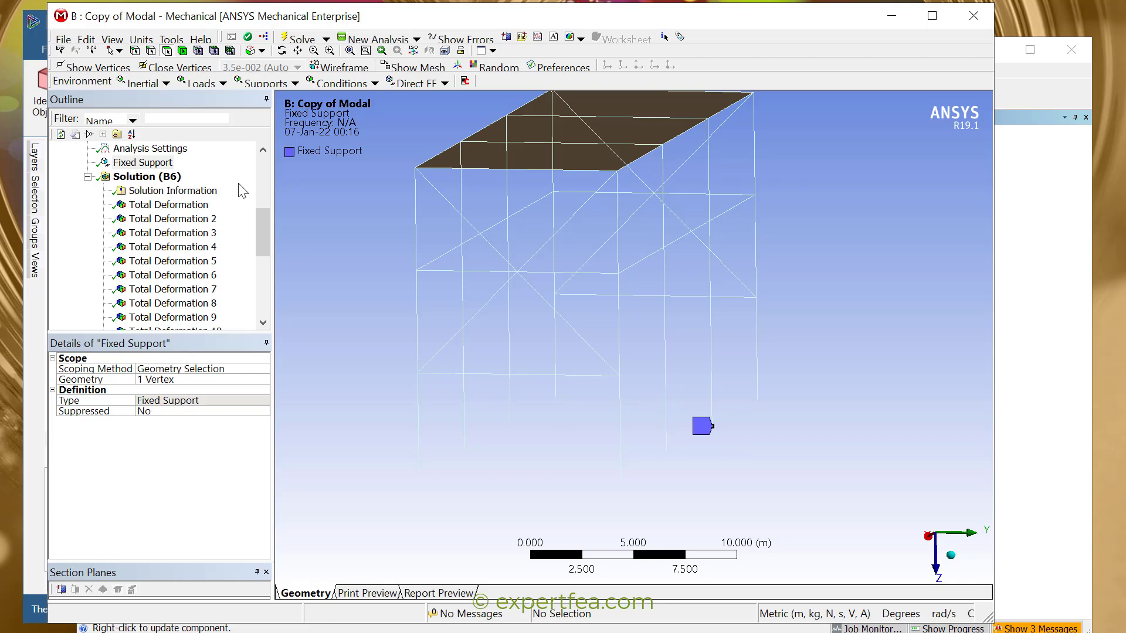
pyautogui.click(182, 380)
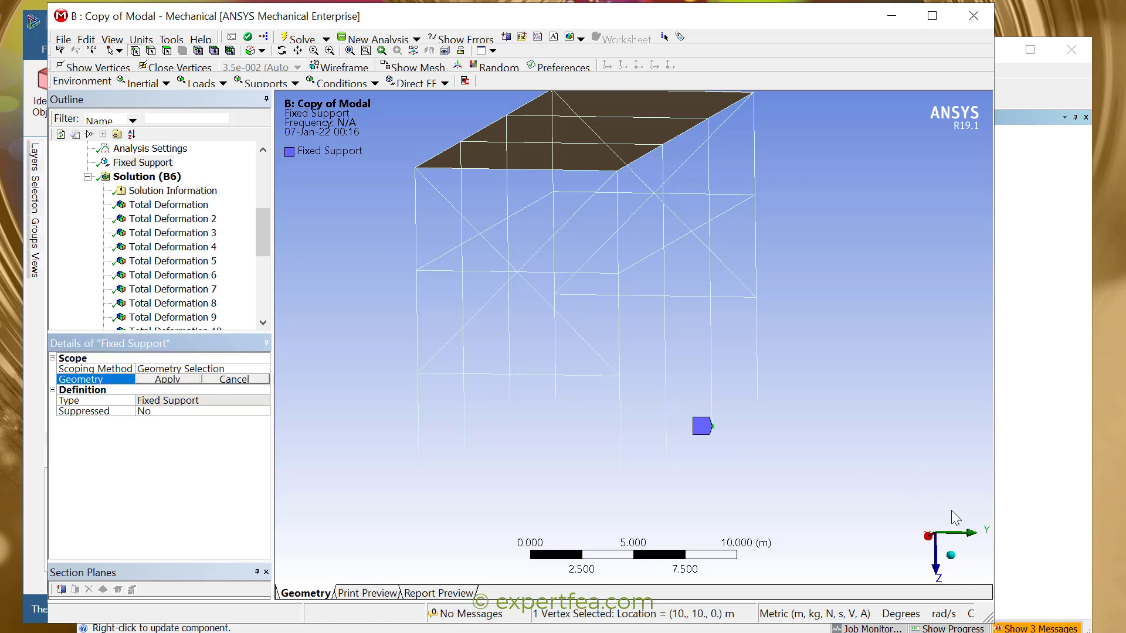
pyautogui.click(931, 535)
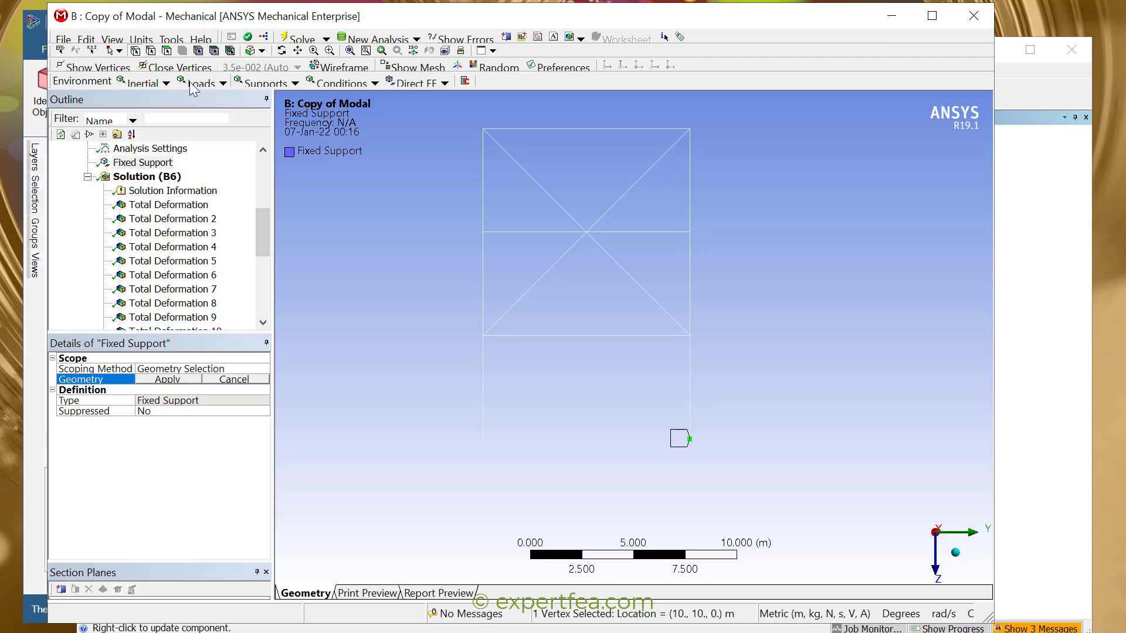
pyautogui.click(119, 51)
pyautogui.click(141, 81)
pyautogui.moveTo(449, 433); pyautogui.dragTo(855, 498)
pyautogui.moveTo(390, 371); pyautogui.dragTo(610, 428, button='middle')
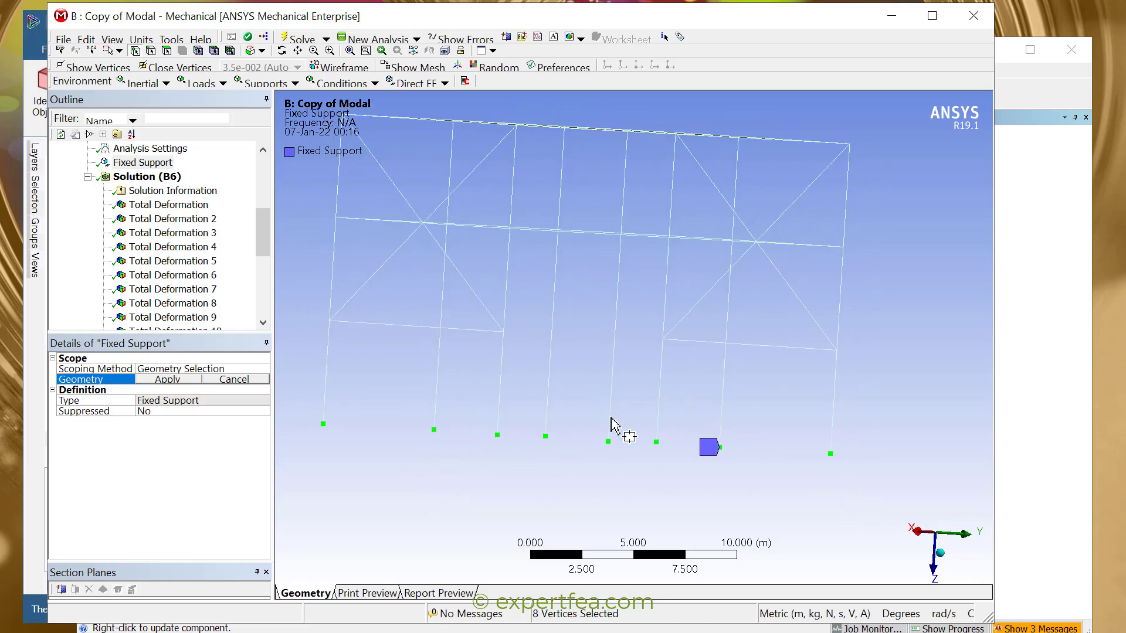
pyautogui.click(169, 380)
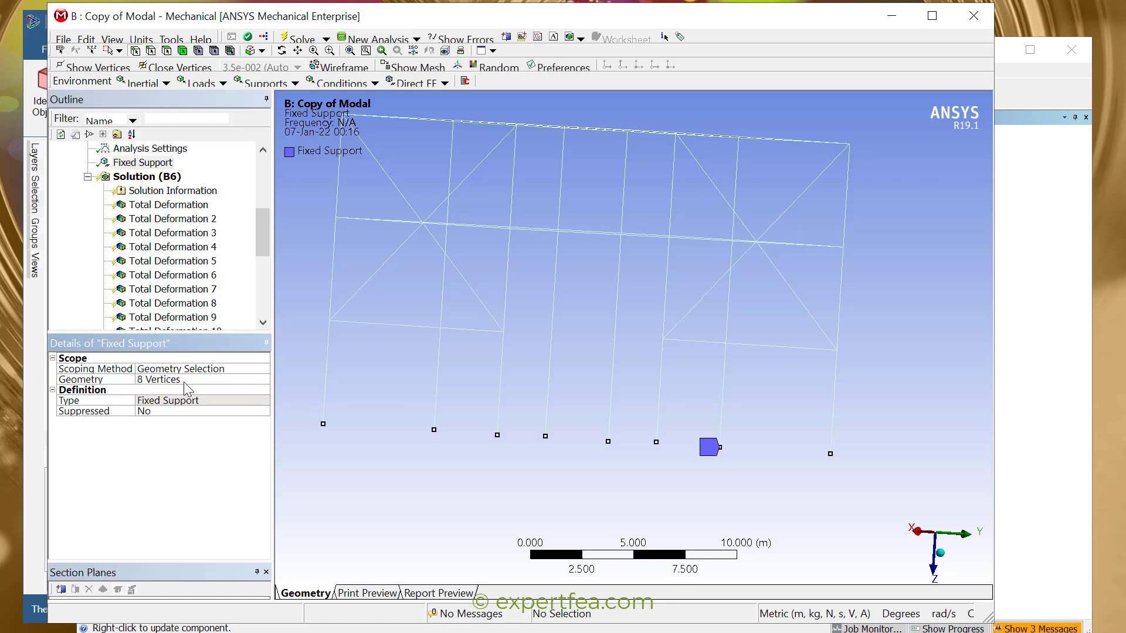
# Save the project and solve the modal analysis again with the rescoped Fixed Support.
pyautogui.click(64, 39)
pyautogui.click(79, 73)
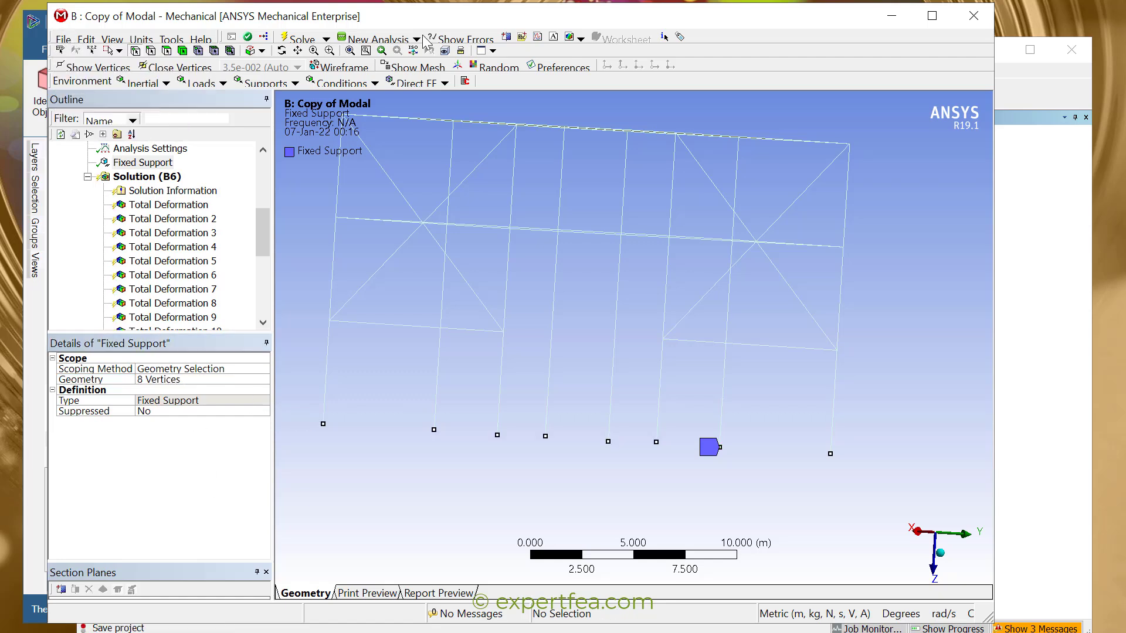
pyautogui.click(299, 40)
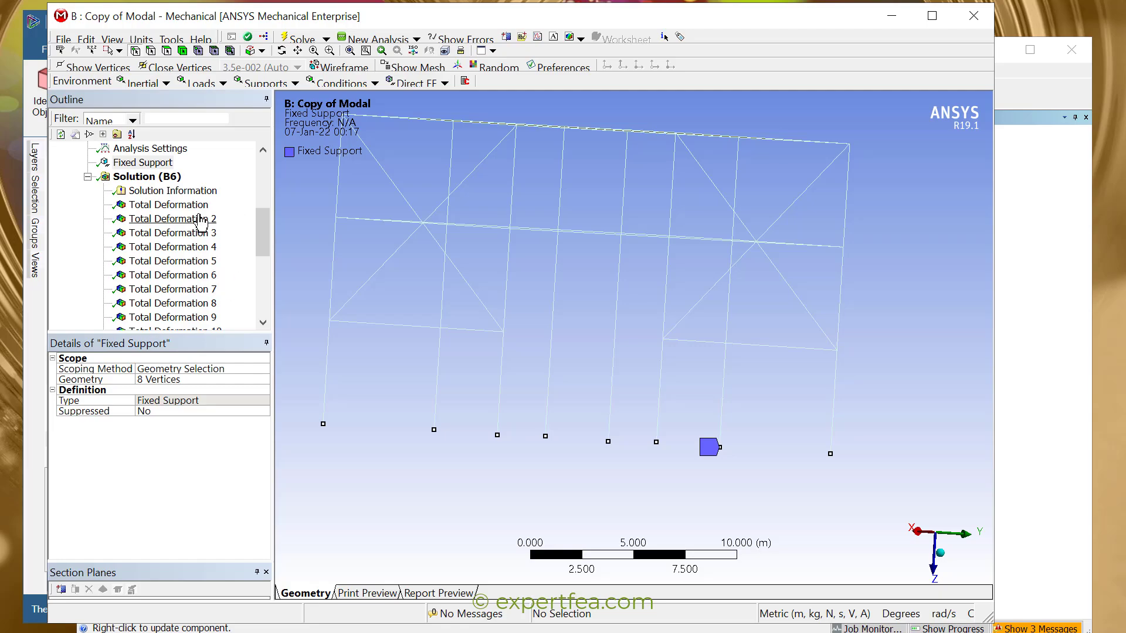
# Animate the first two mode shapes, Total Deformation and Total Deformation 2, and examine how the bridge deforms.
pyautogui.click(180, 207)
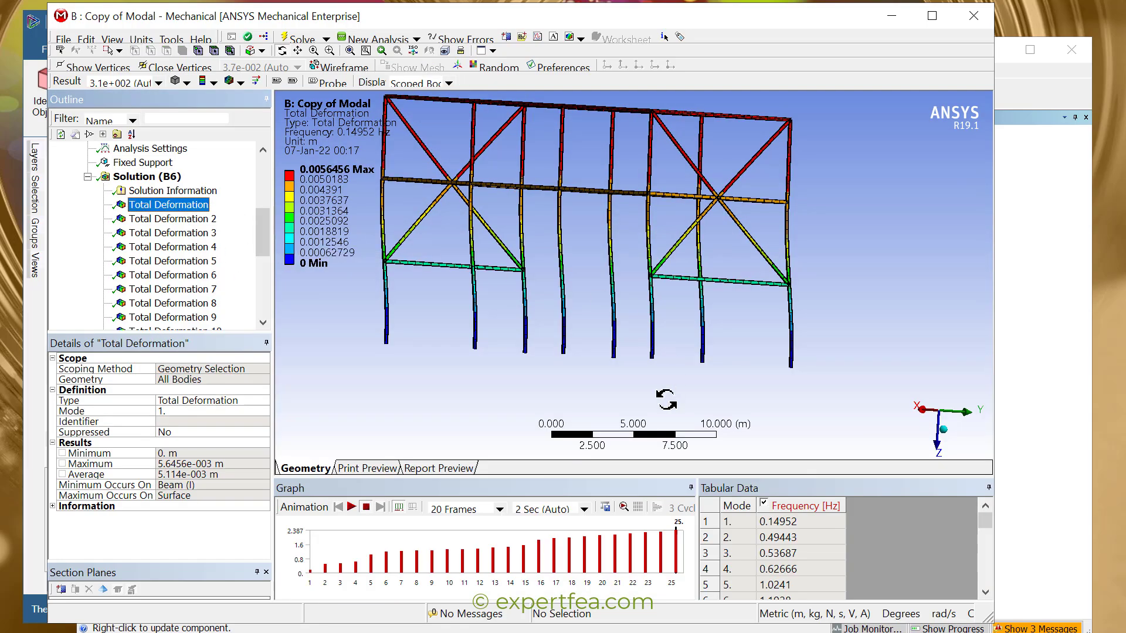
pyautogui.moveTo(667, 365); pyautogui.dragTo(618, 494)
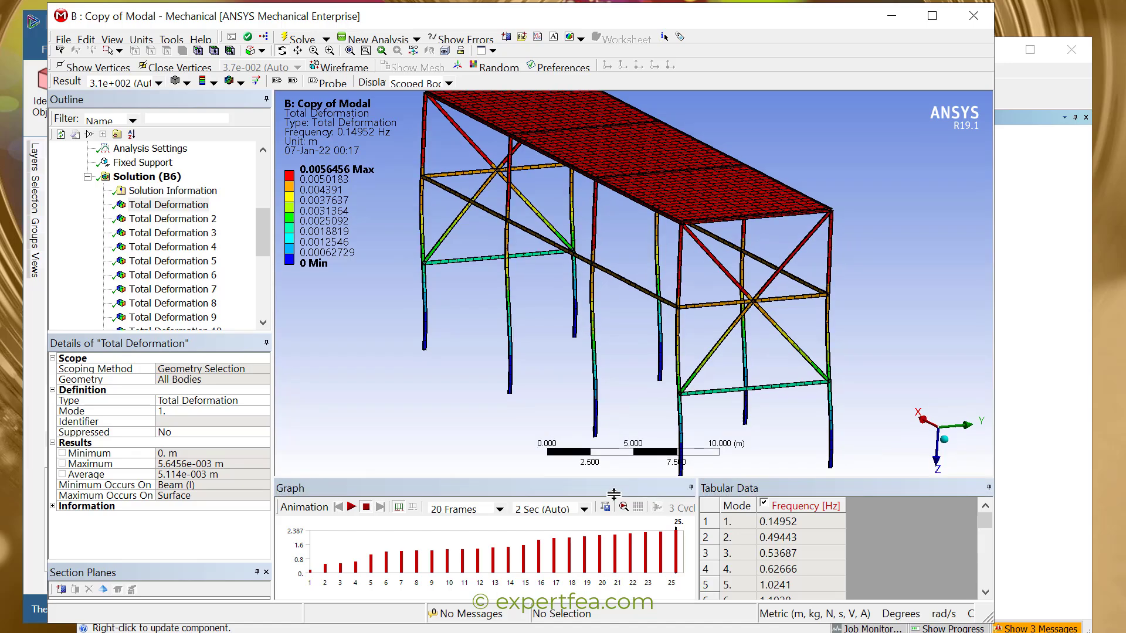
pyautogui.click(351, 525)
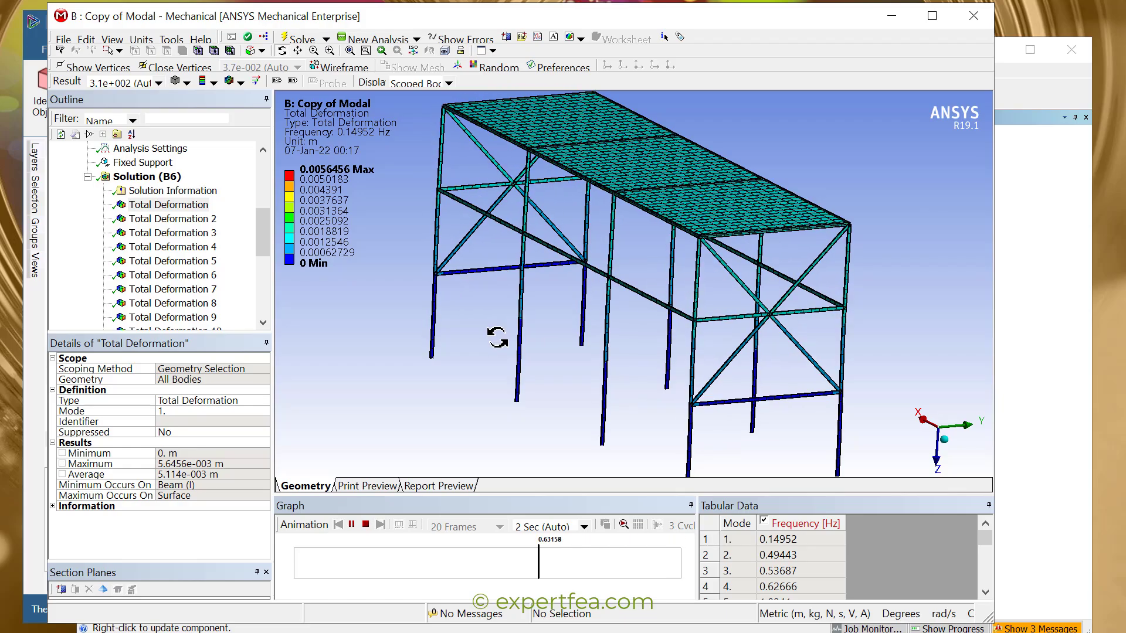
pyautogui.click(196, 223)
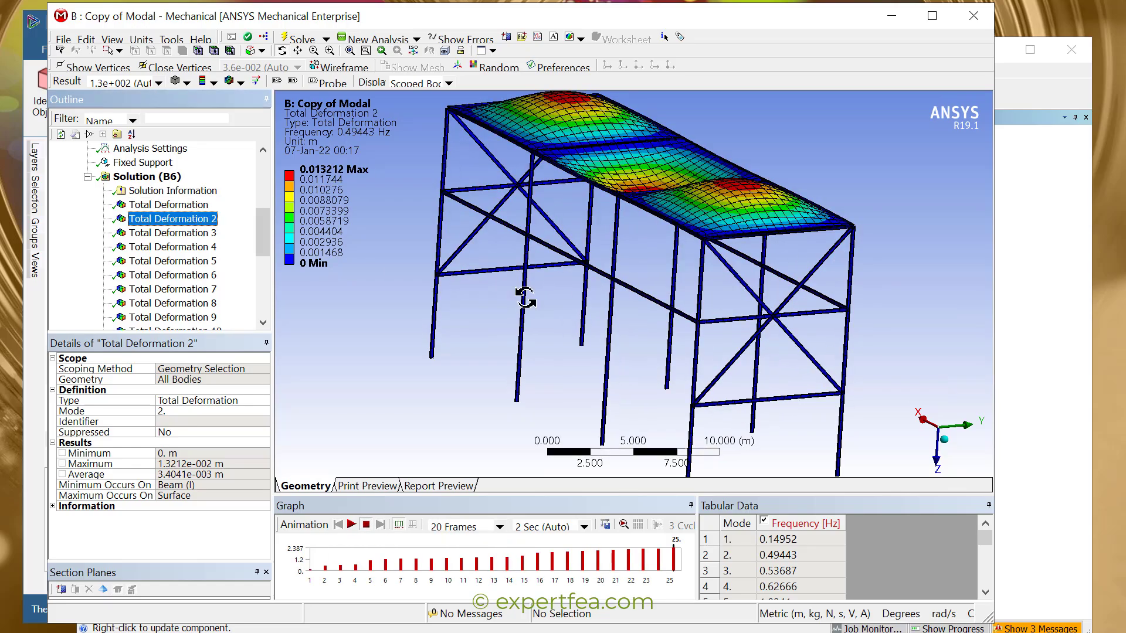
pyautogui.moveTo(527, 298); pyautogui.dragTo(490, 375)
pyautogui.click(351, 525)
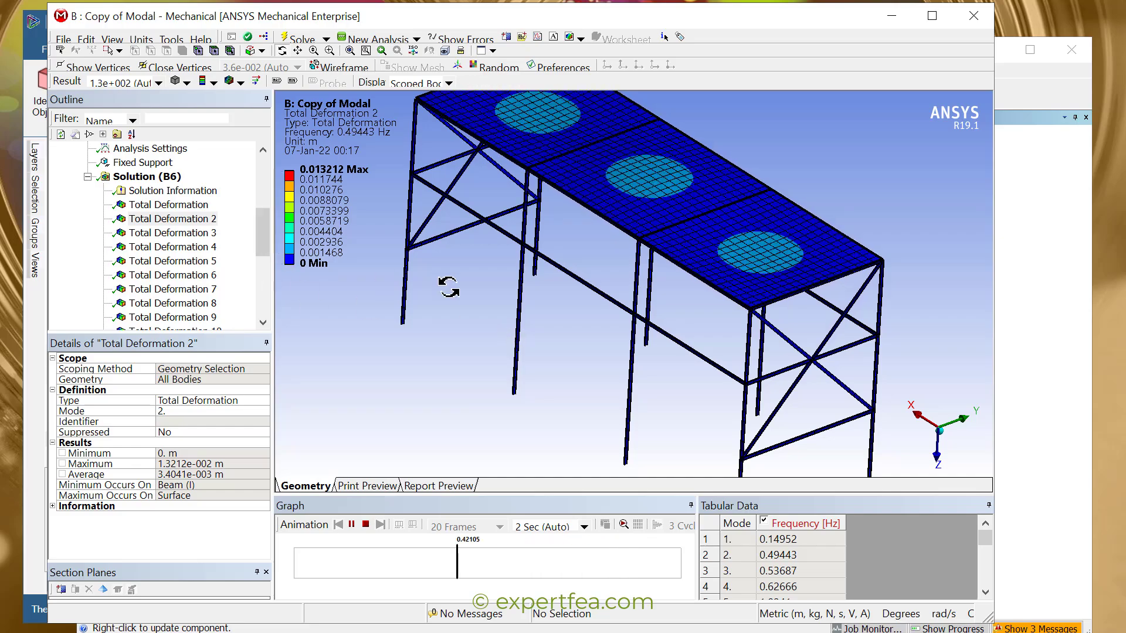
# Examine the mode shapes of Total Deformation 3 to 6, animating Total Deformation 5.
pyautogui.click(167, 235)
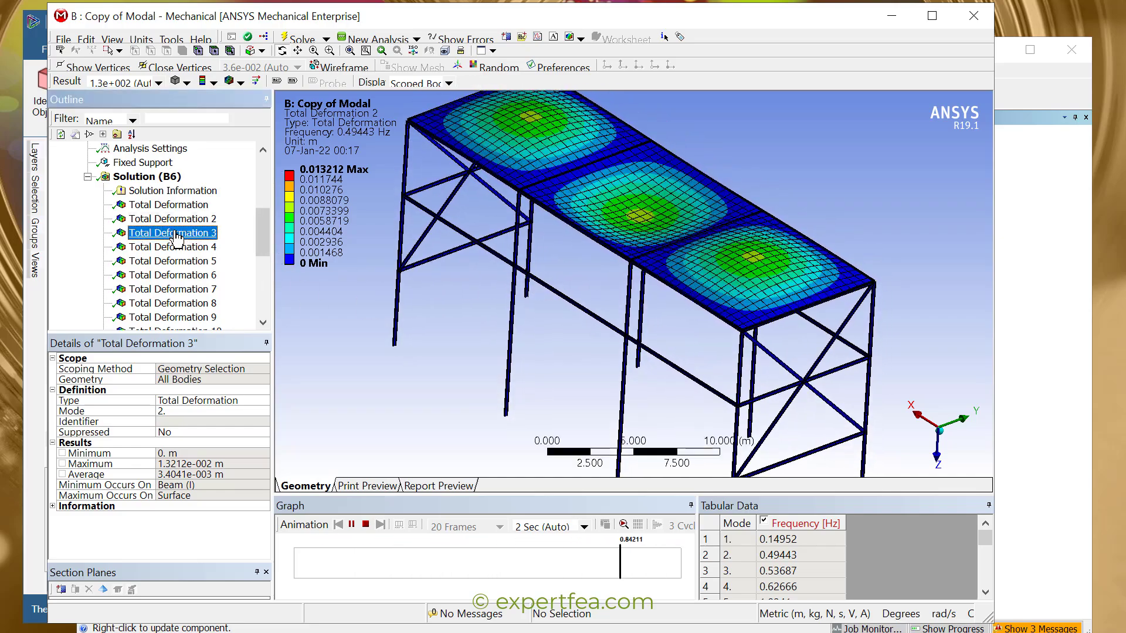
pyautogui.click(212, 247)
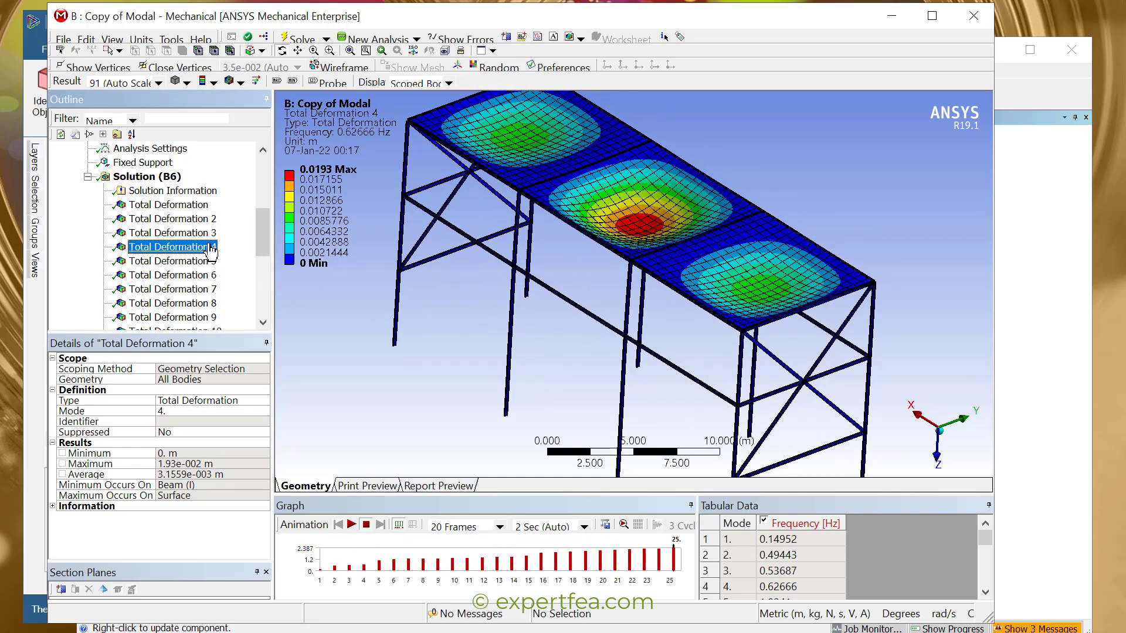
pyautogui.click(213, 262)
pyautogui.moveTo(510, 332)
pyautogui.mouseDown(button='middle')
pyautogui.moveTo(516, 322)
pyautogui.moveTo(501, 326)
pyautogui.mouseUp(button='middle')
pyautogui.scroll(5, 704, 261)
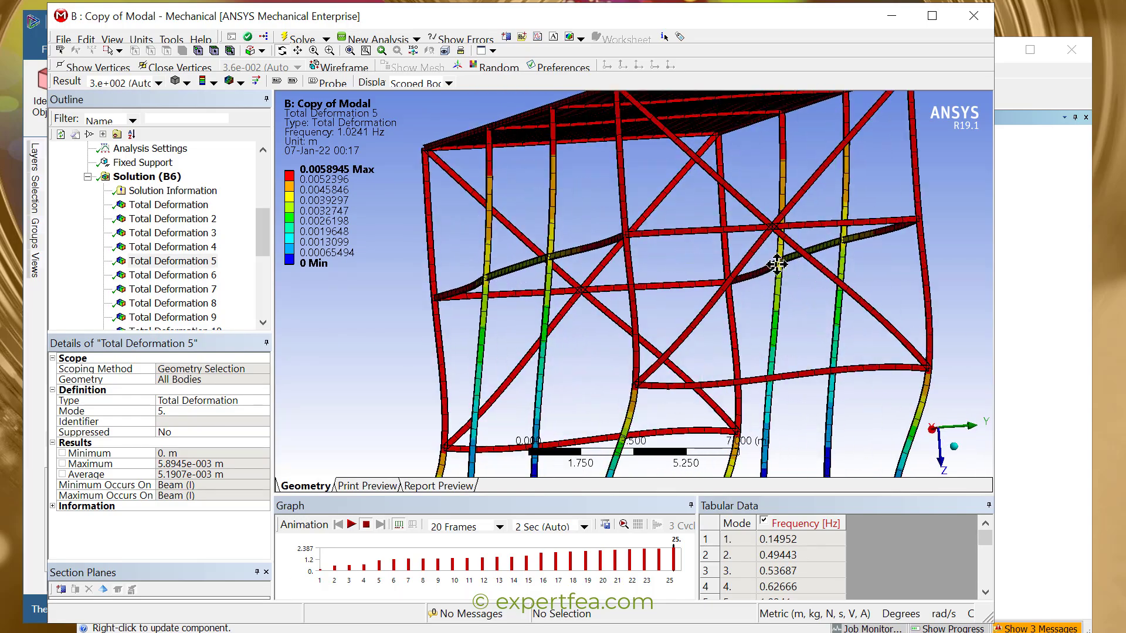
pyautogui.click(352, 525)
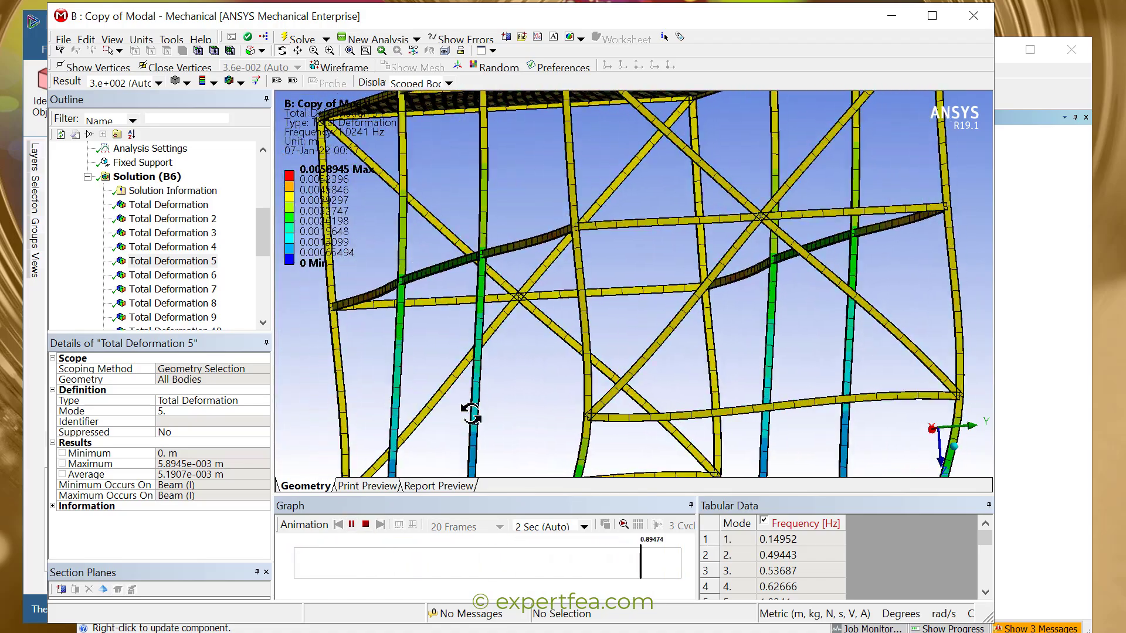
pyautogui.scroll(-4, 715, 279)
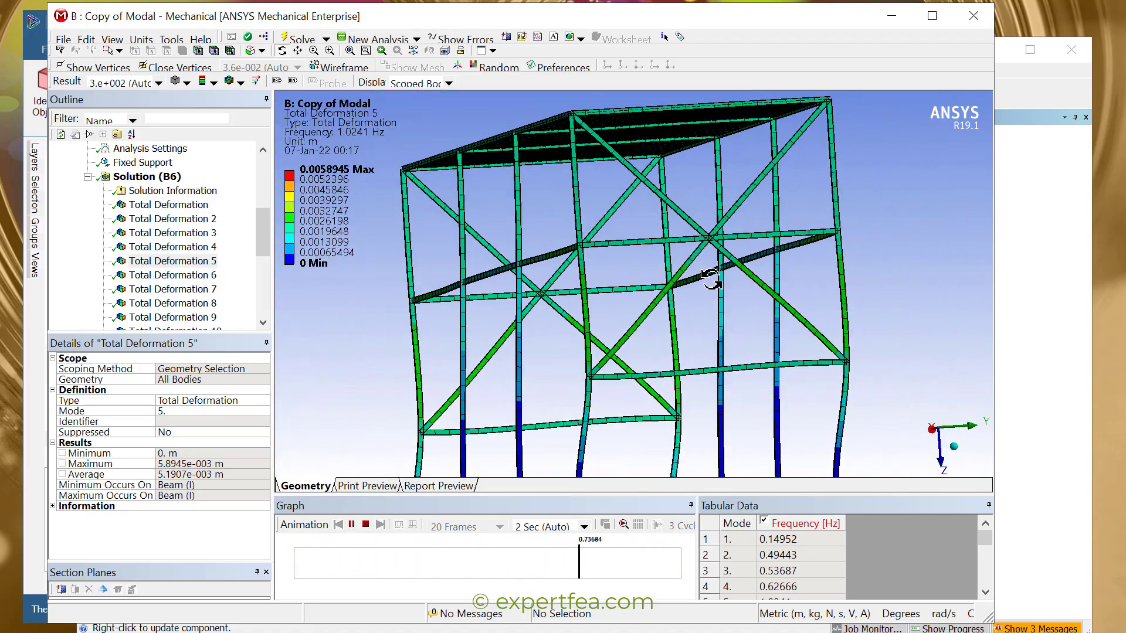
pyautogui.click(183, 276)
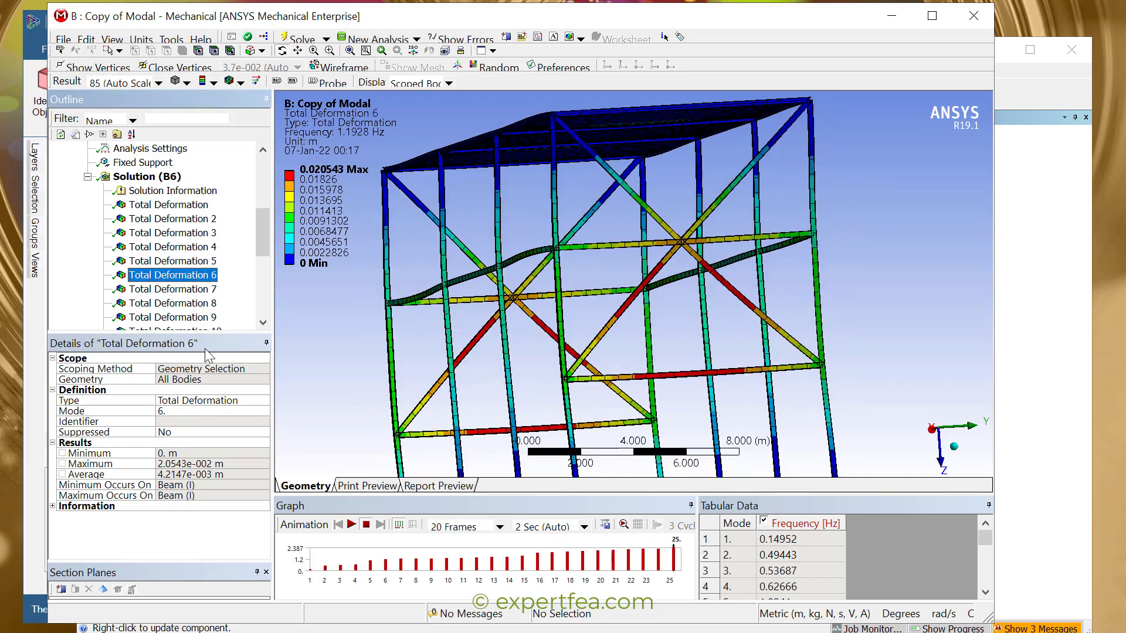
pyautogui.moveTo(598, 294)
pyautogui.mouseDown()
pyautogui.moveTo(628, 316)
pyautogui.moveTo(601, 302)
pyautogui.mouseUp()
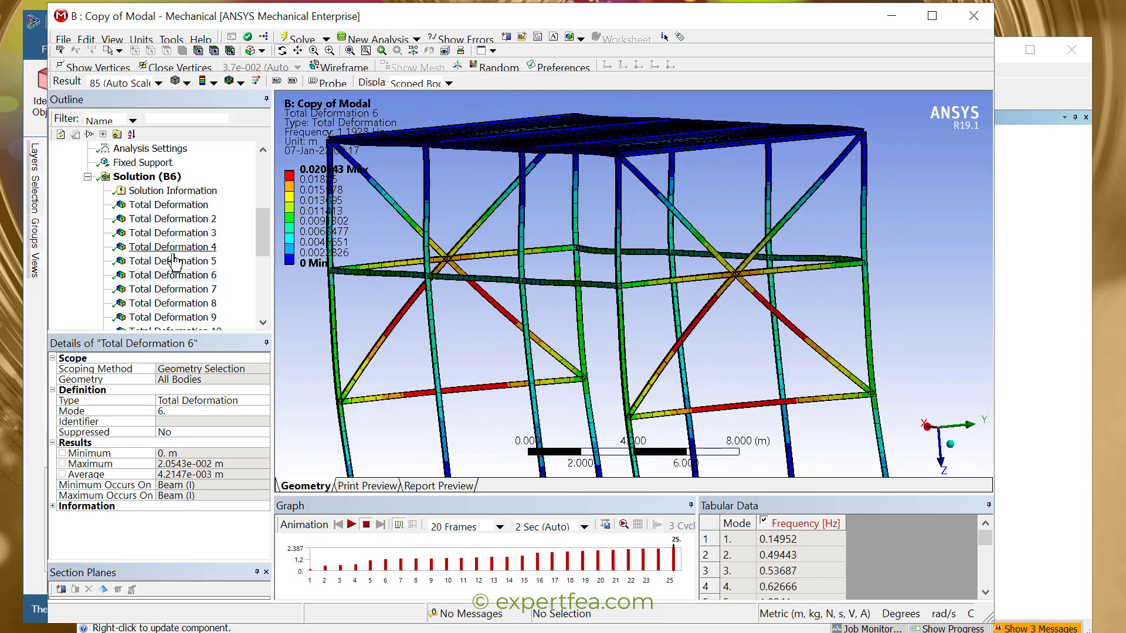
# Examine the mode shapes of Total Deformation 7 to 13, animating Total Deformation 13.
pyautogui.click(196, 287)
pyautogui.scroll(-2, 197, 275)
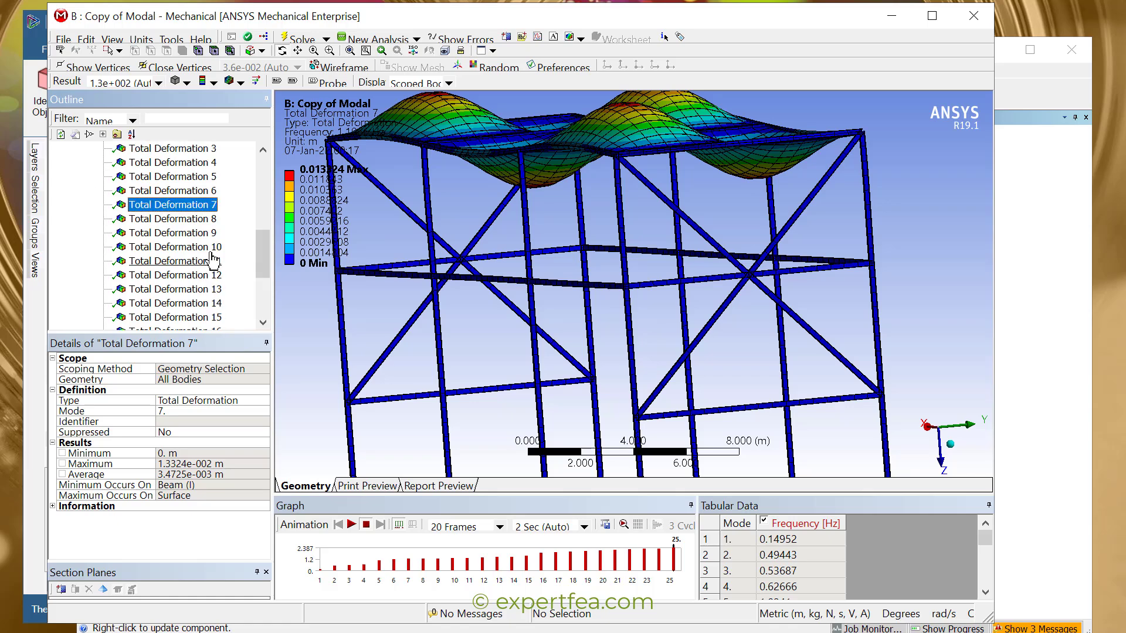
pyautogui.click(195, 219)
pyautogui.click(195, 233)
pyautogui.click(196, 247)
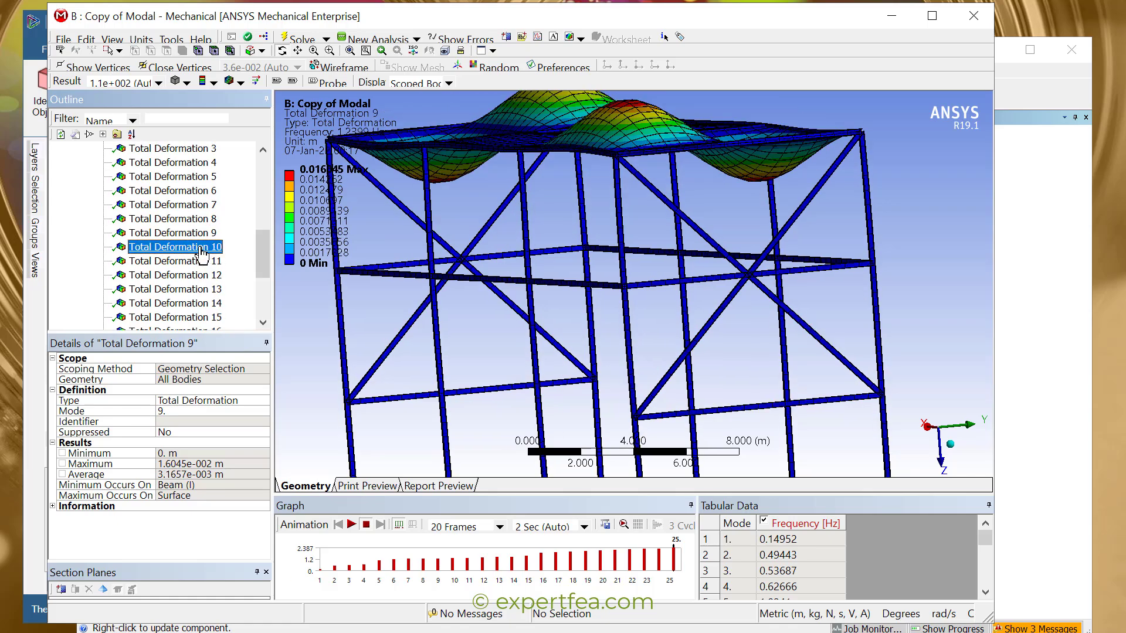
pyautogui.click(197, 261)
pyautogui.scroll(-1, 197, 261)
pyautogui.click(195, 247)
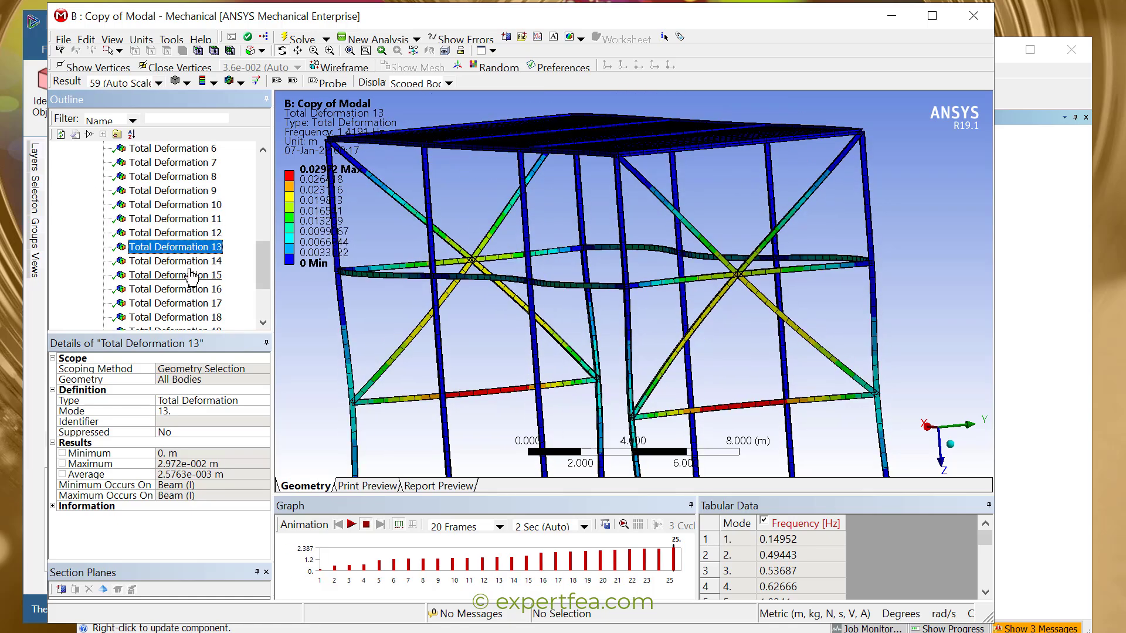
pyautogui.click(351, 524)
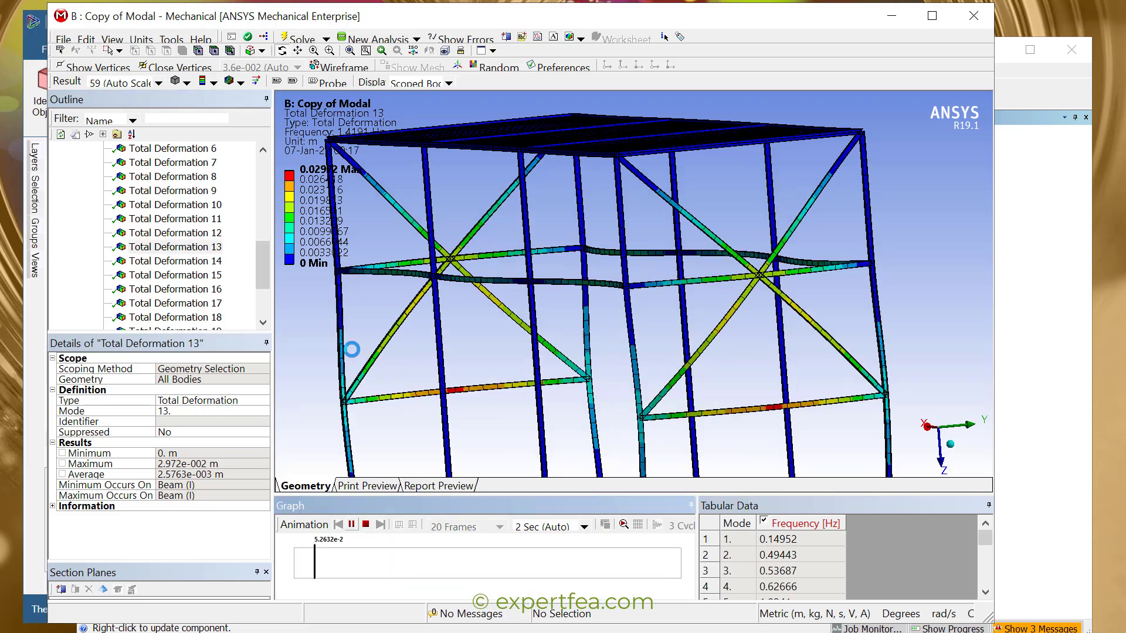
pyautogui.click(365, 524)
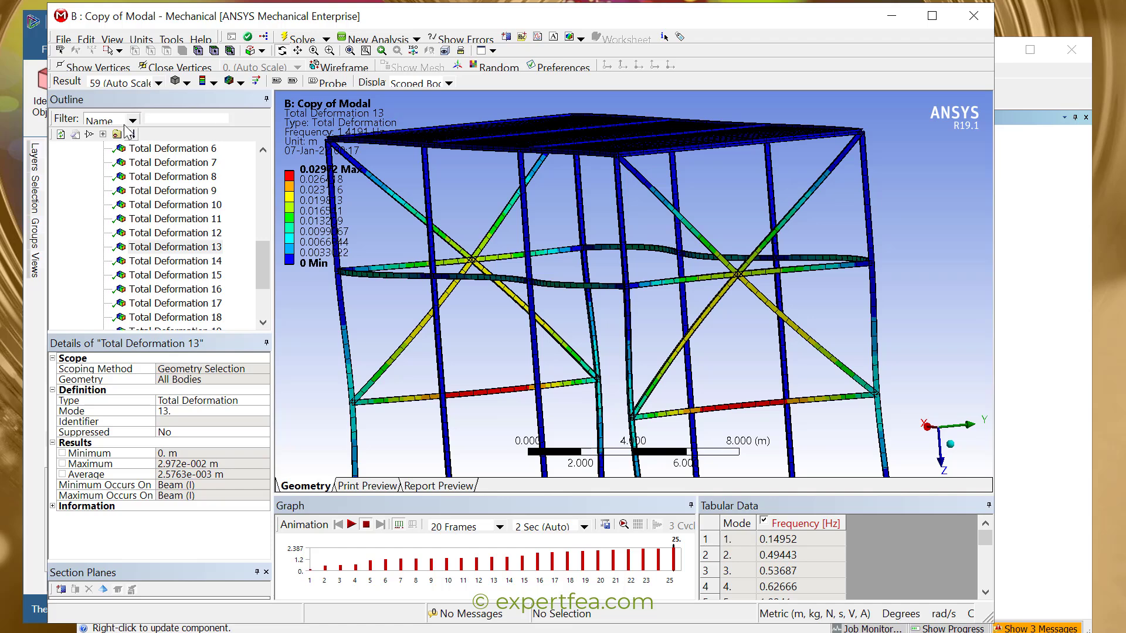
# Save the project, look over the whole deformed bridge, and close the modal model in Mechanical.
pyautogui.click(63, 40)
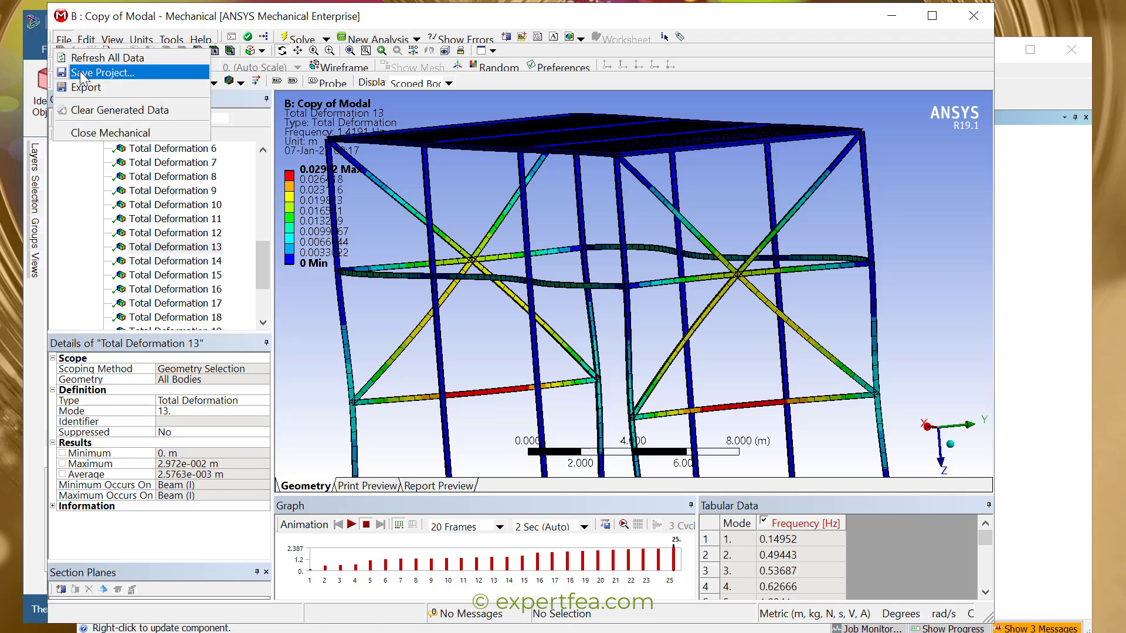
pyautogui.click(83, 73)
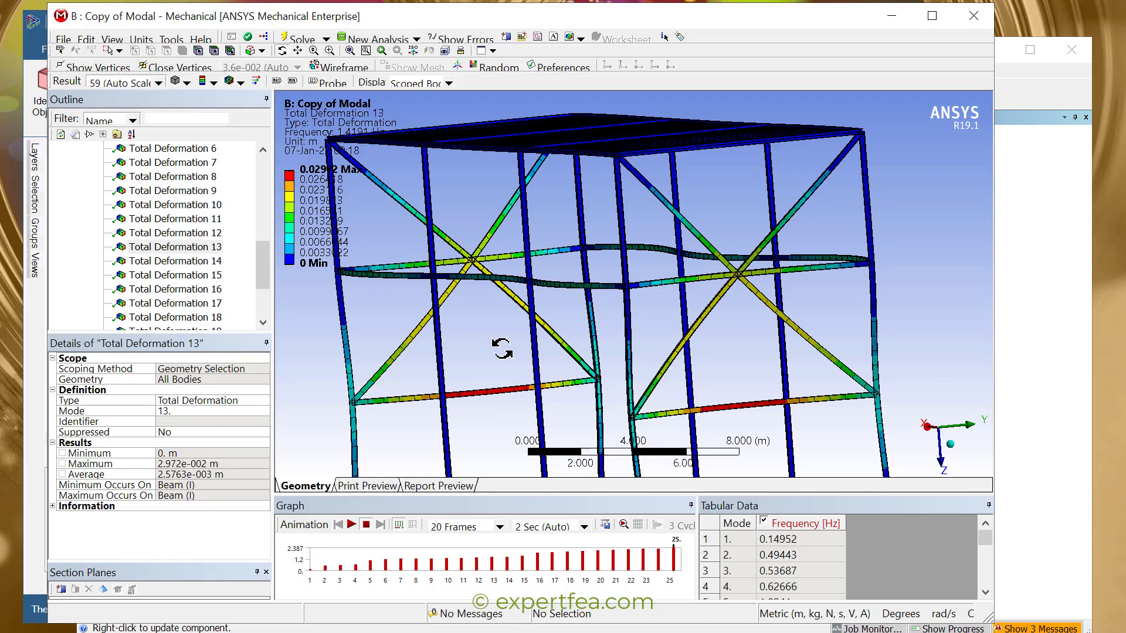
pyautogui.moveTo(611, 283); pyautogui.dragTo(676, 319, button='middle')
pyautogui.scroll(-3, 667, 293)
pyautogui.scroll(-1, 666, 290)
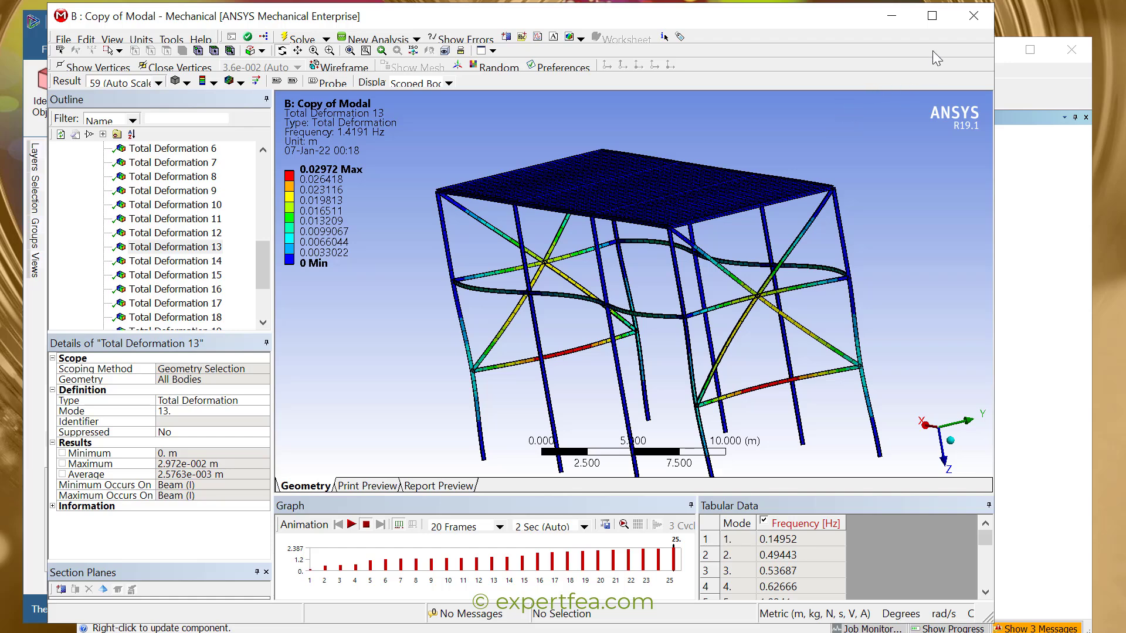
pyautogui.click(973, 16)
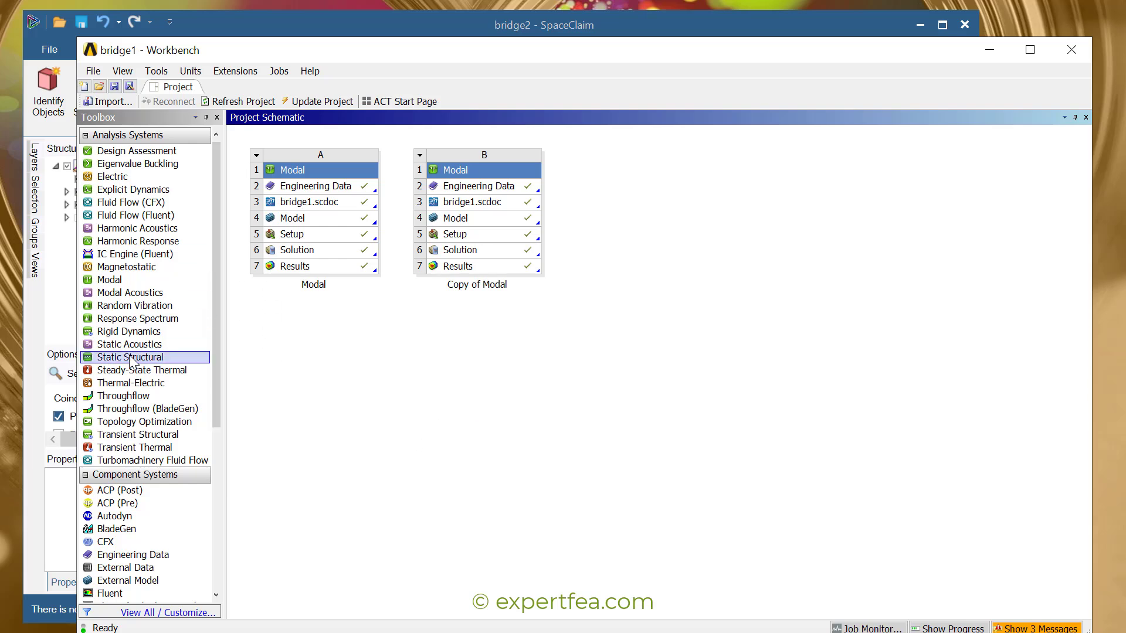
# Add a standalone Static Structural system beside the two modal systems and import bridge2.scdoc as its geometry.
pyautogui.moveTo(130, 360); pyautogui.dragTo(639, 186)
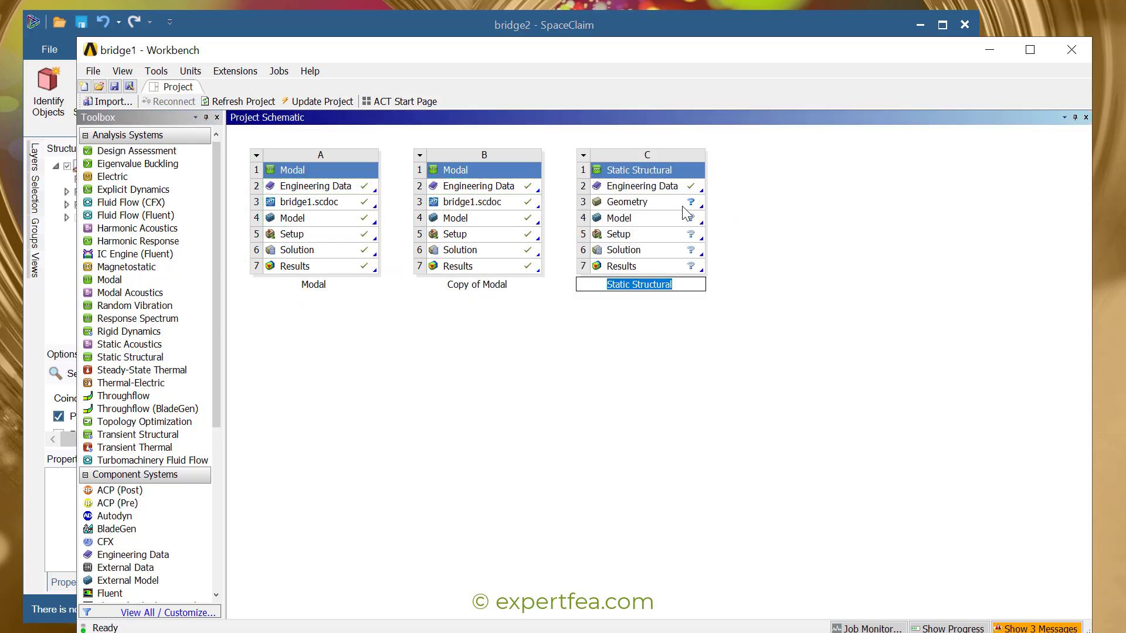
pyautogui.rightClick(685, 210)
pyautogui.moveTo(851, 240)
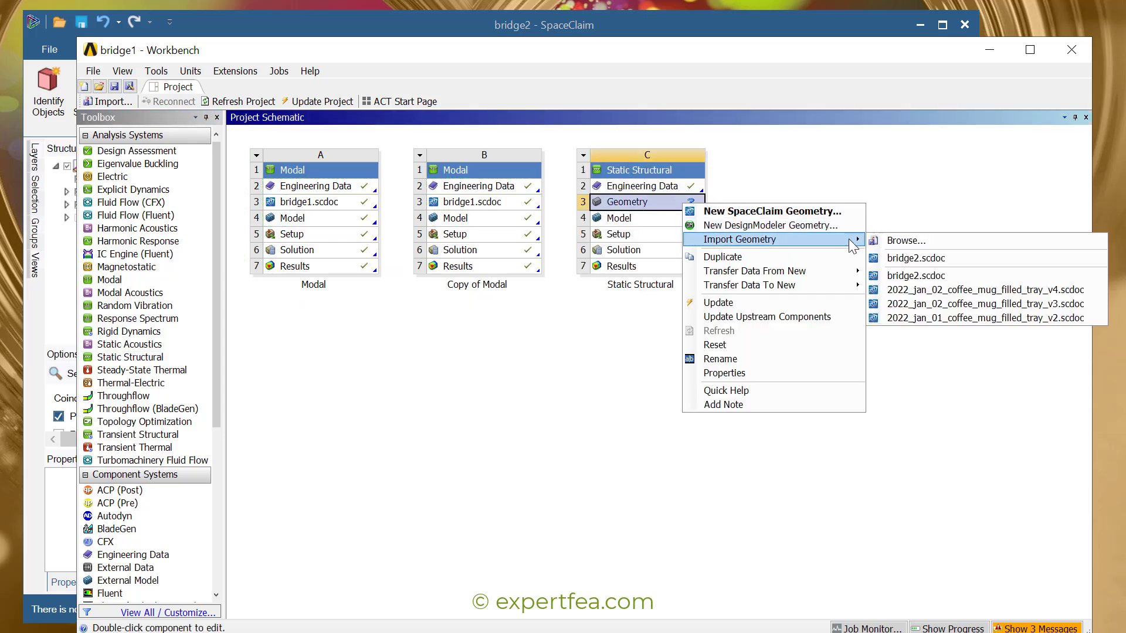
pyautogui.click(934, 259)
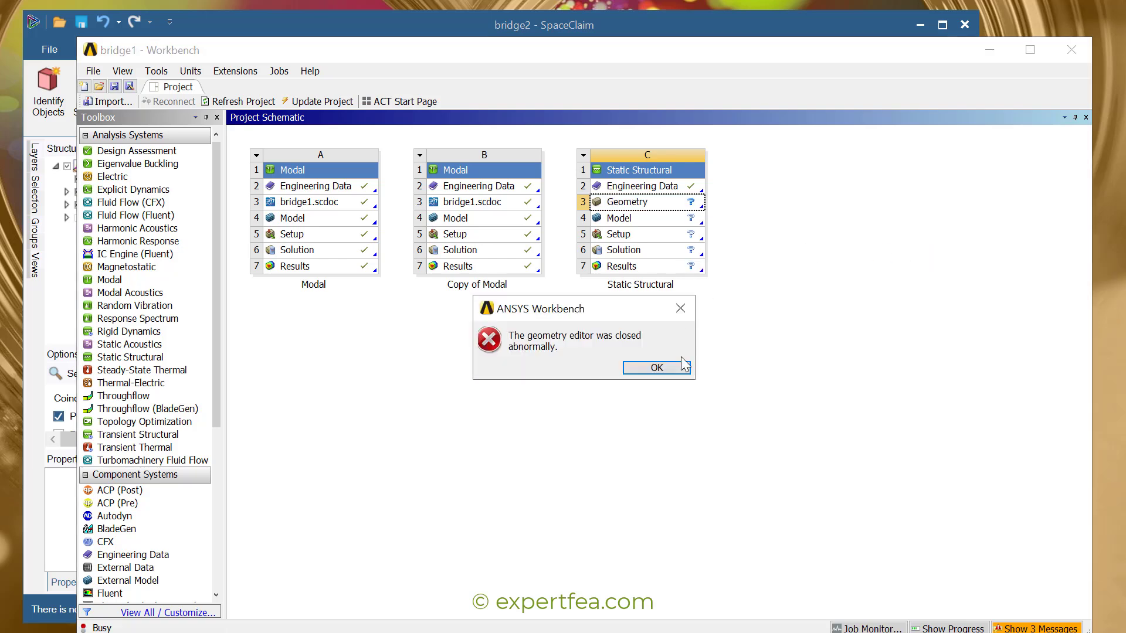
pyautogui.click(685, 365)
pyautogui.click(670, 350)
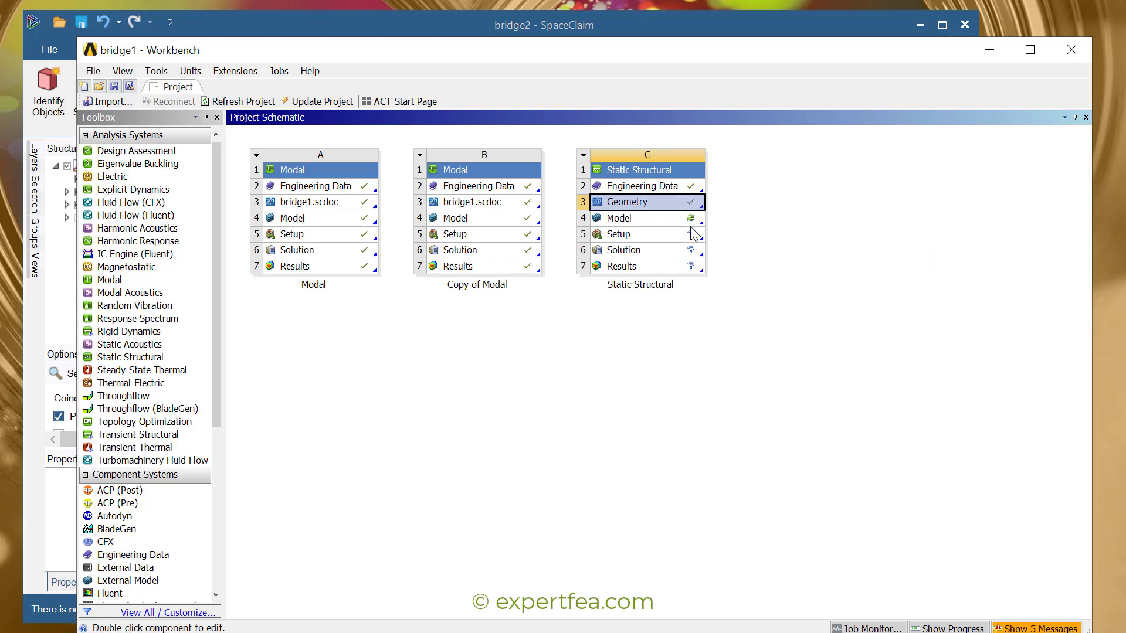
# Open the Static Structural system's Model in Mechanical and set the units to Metric (mm, kg, N, s, mV, mA).
pyautogui.doubleClick(661, 219)
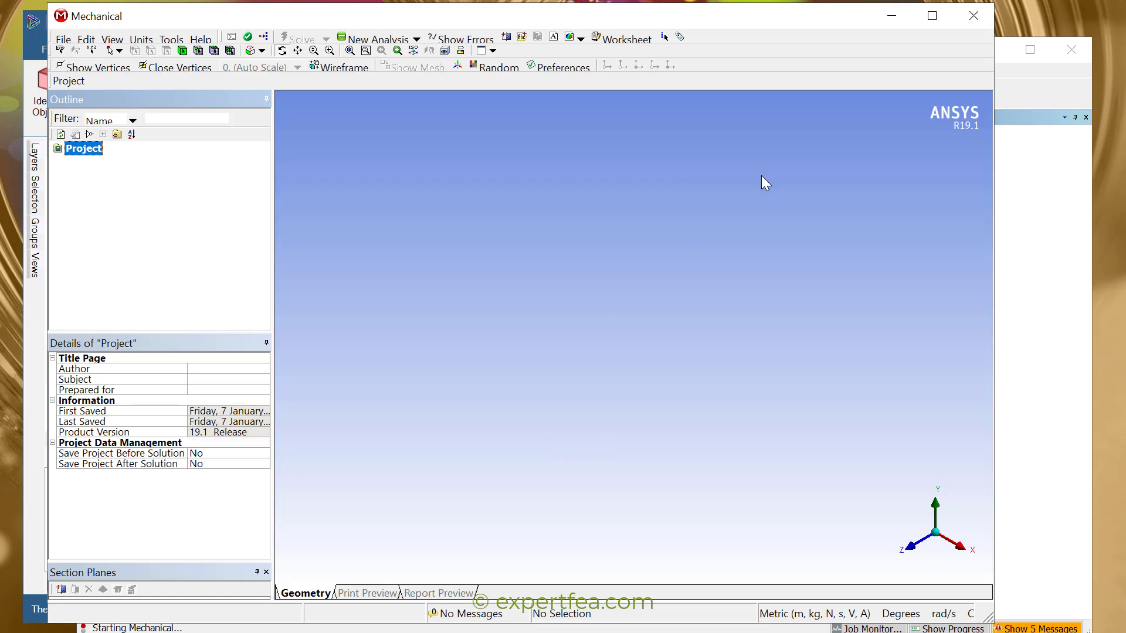
pyautogui.click(1056, 313)
pyautogui.click(994, 54)
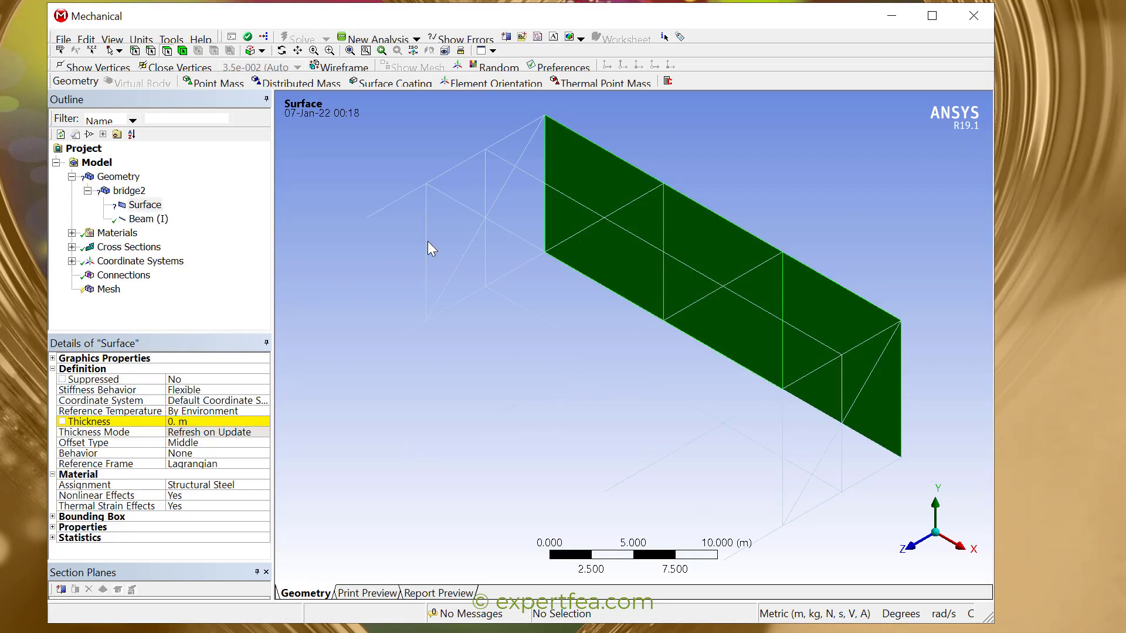
pyautogui.click(140, 40)
pyautogui.click(150, 84)
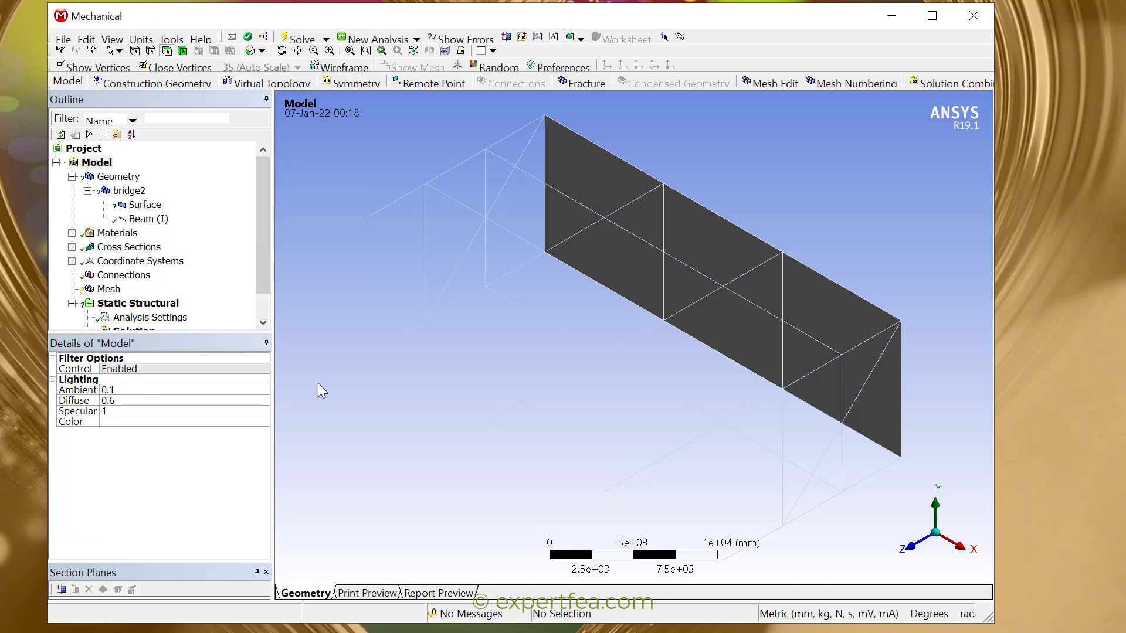
# Set the thickness of the Surface body under bridge2 to 10 mm.
pyautogui.click(144, 205)
pyautogui.click(197, 424)
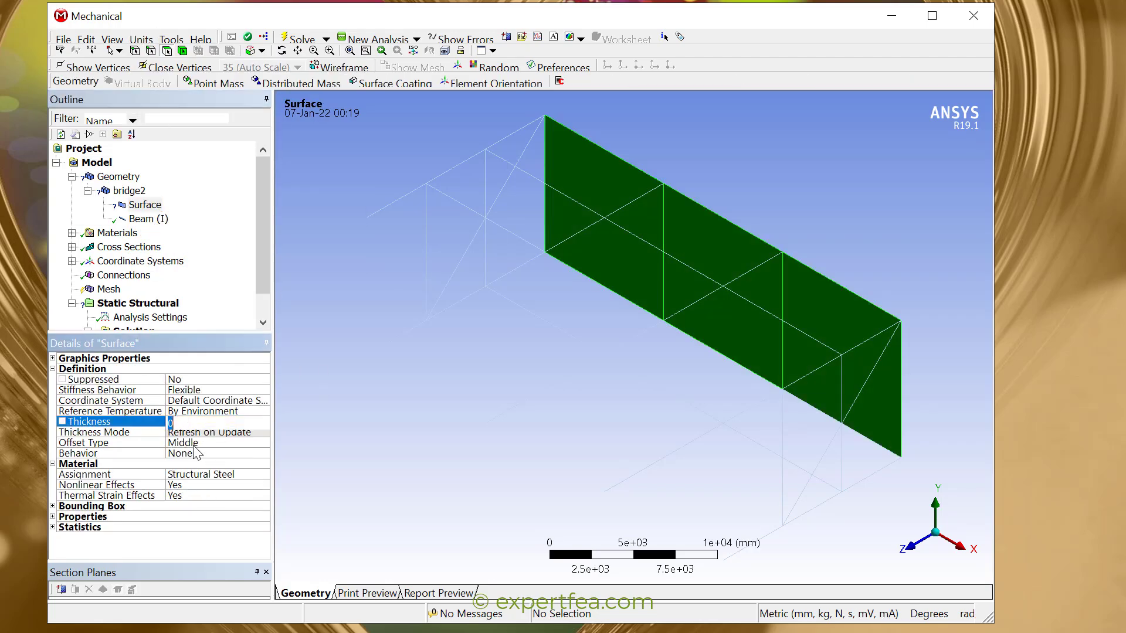
pyautogui.write('10')
pyautogui.press('Return')
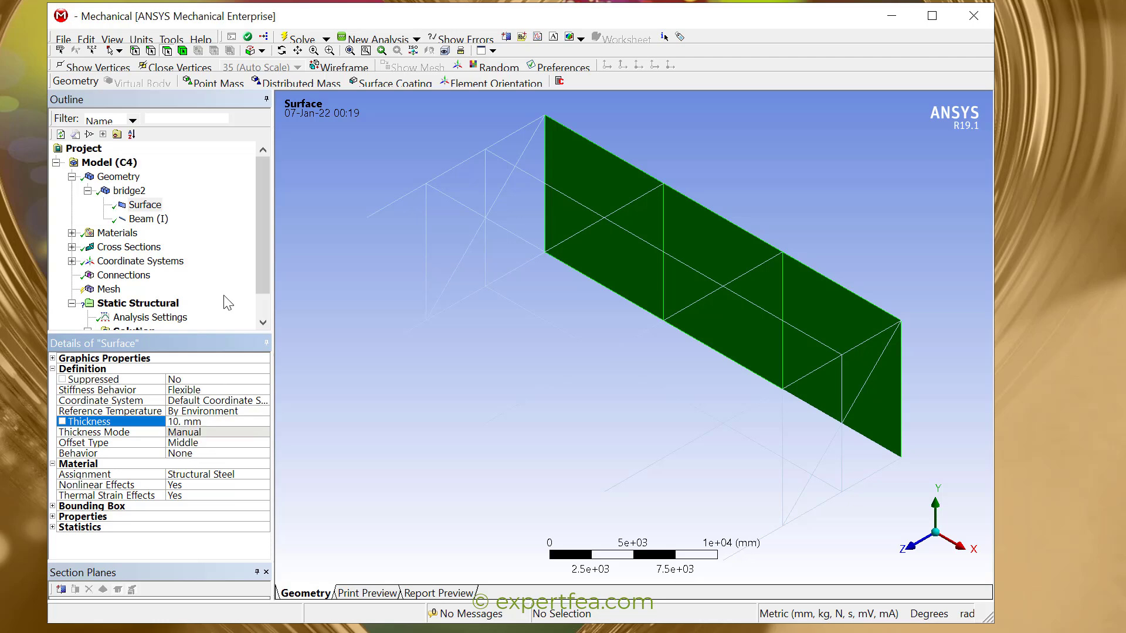
# Check the beam body's properties and the dimensions of its I cross section on the bridge frame.
pyautogui.click(149, 219)
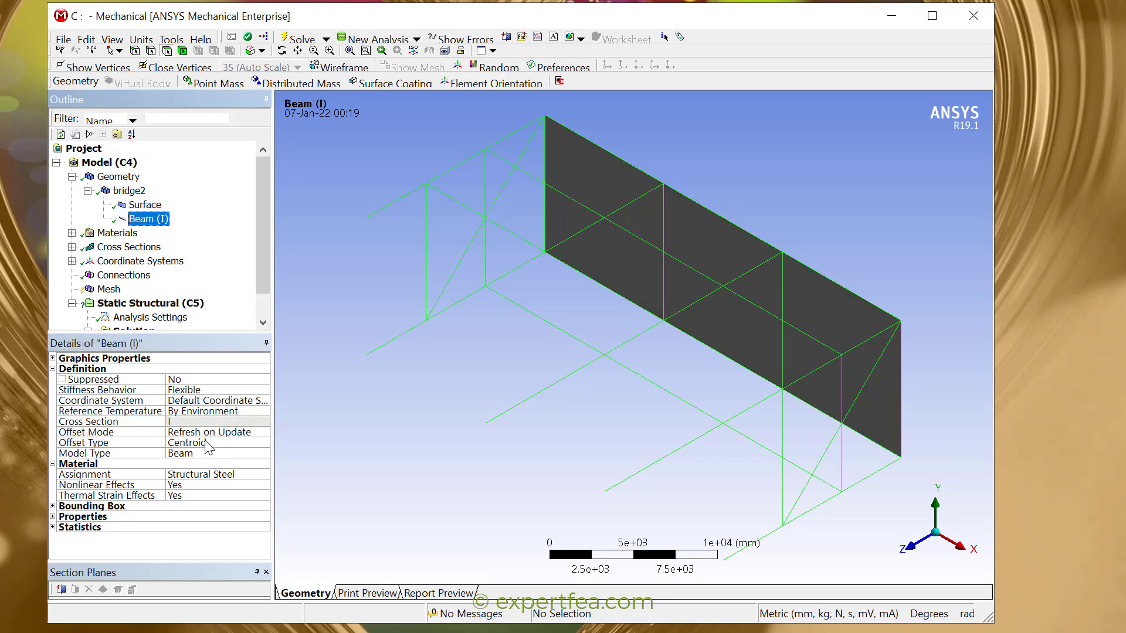
pyautogui.click(72, 247)
pyautogui.click(116, 261)
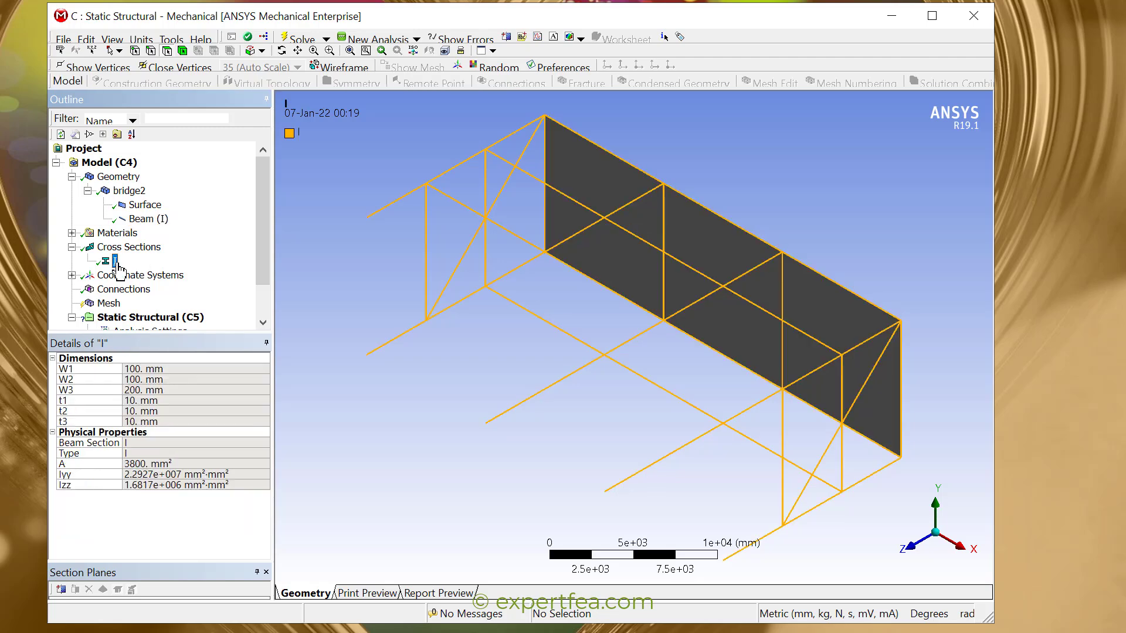
pyautogui.rightClick(116, 264)
pyautogui.press('Escape')
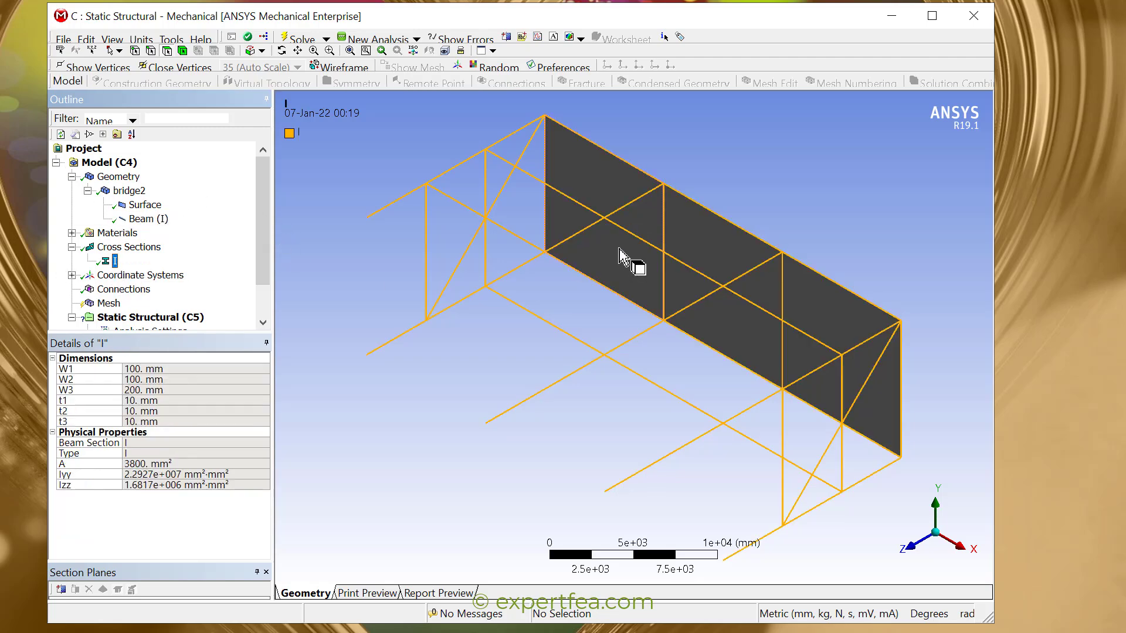
pyautogui.moveTo(618, 248); pyautogui.dragTo(658, 279, button='middle')
pyautogui.click(86, 190)
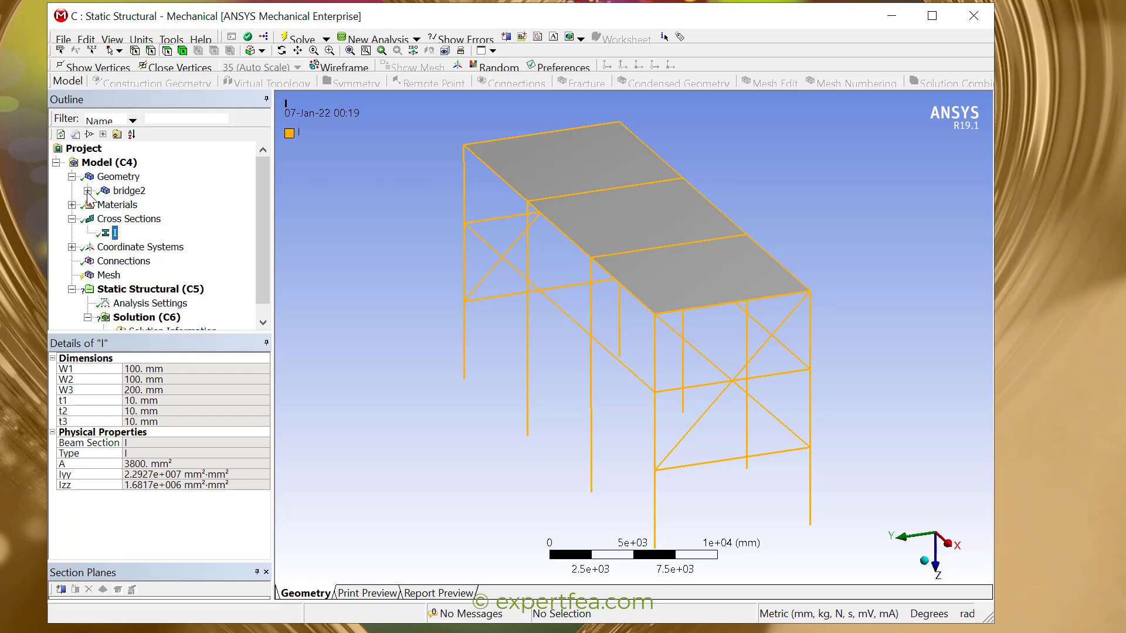
pyautogui.click(72, 177)
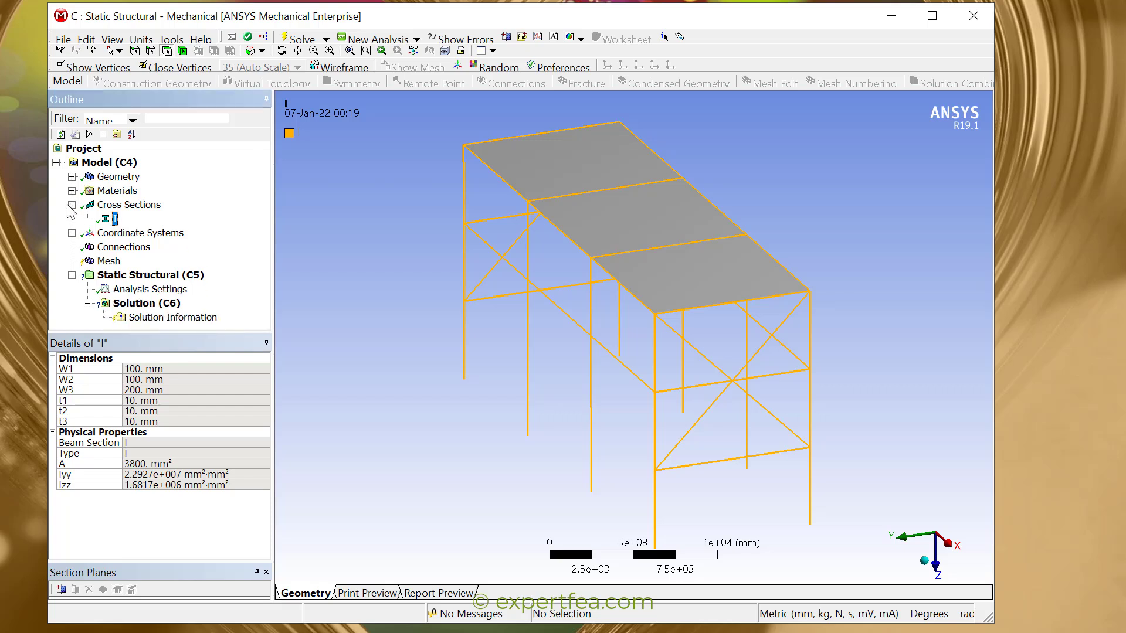
pyautogui.click(72, 205)
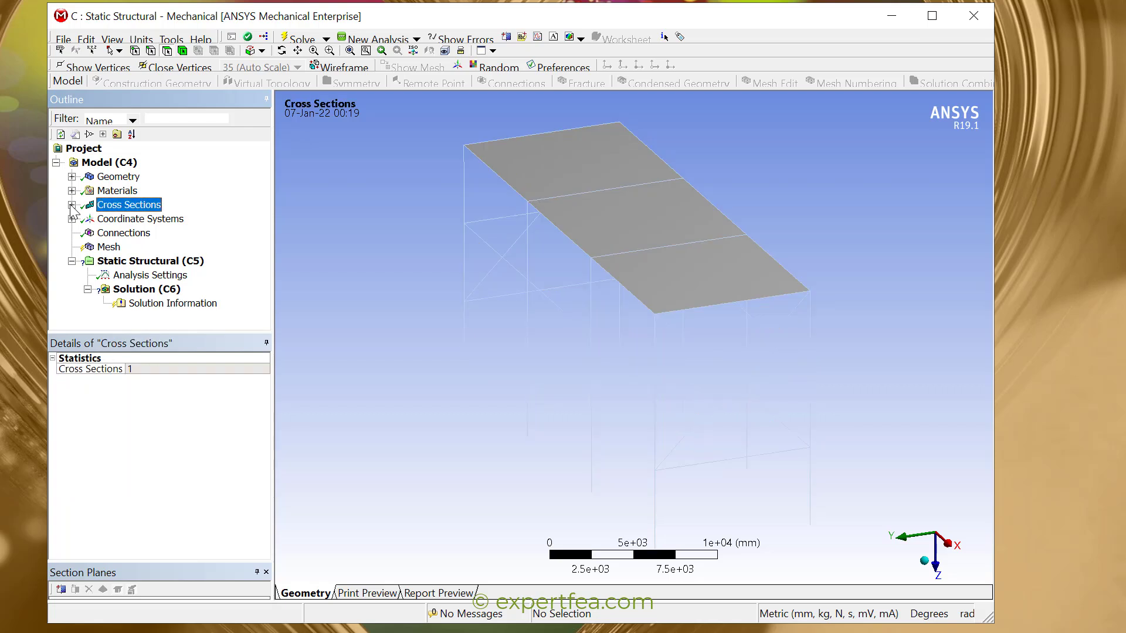
# Set the mesh element size to 555 mm and generate the bridge's mesh.
pyautogui.click(110, 247)
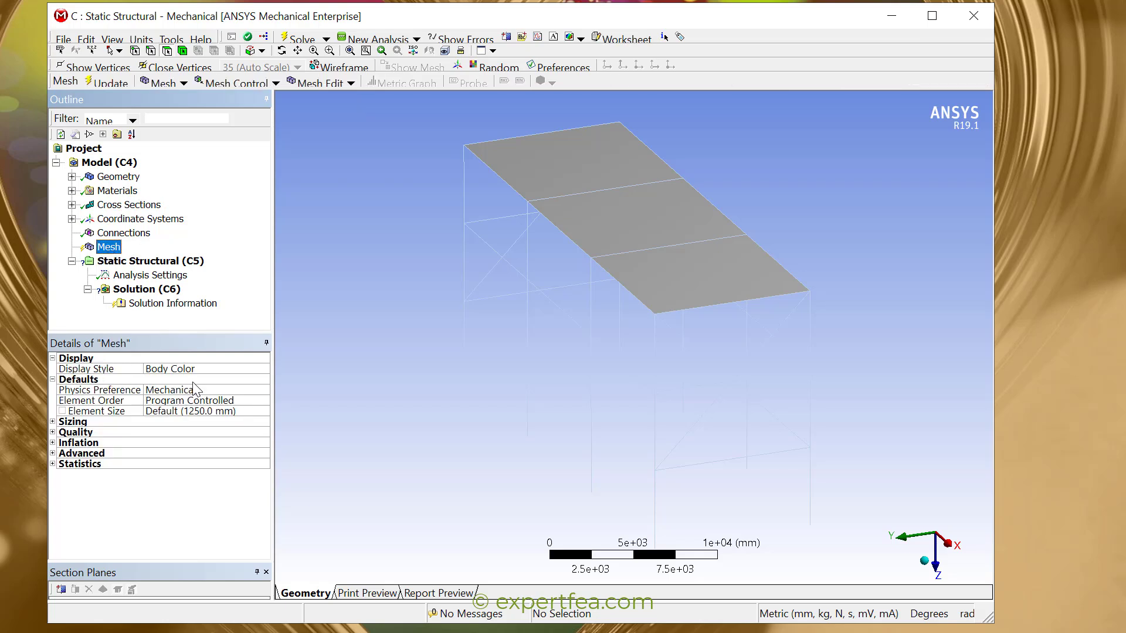
pyautogui.click(182, 411)
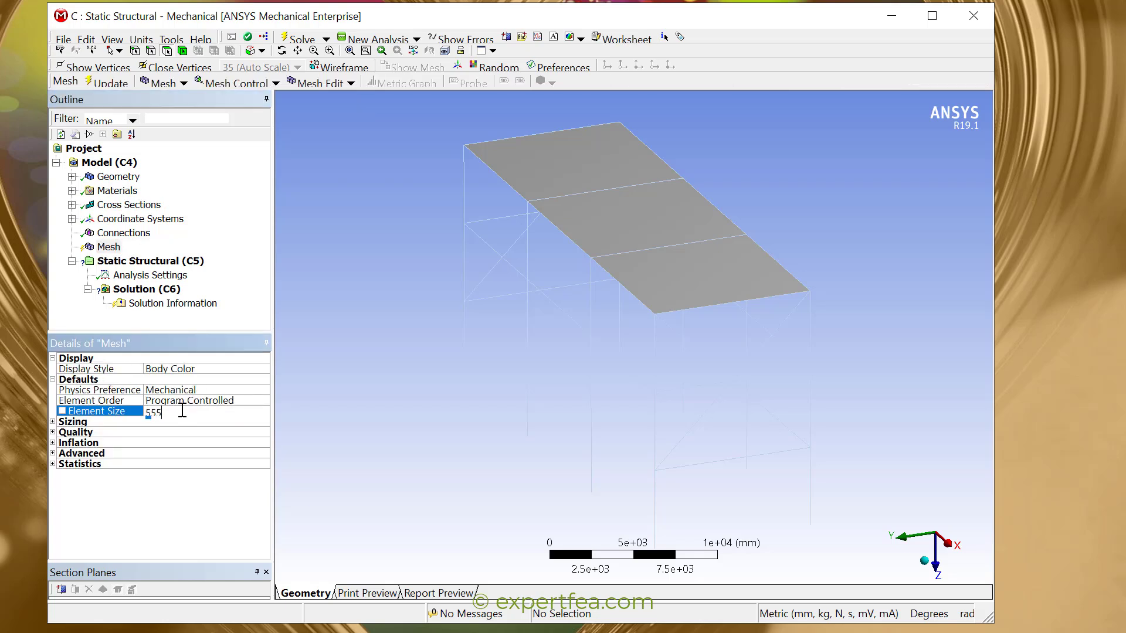
pyautogui.write('555')
pyautogui.press('Return')
pyautogui.click(109, 247)
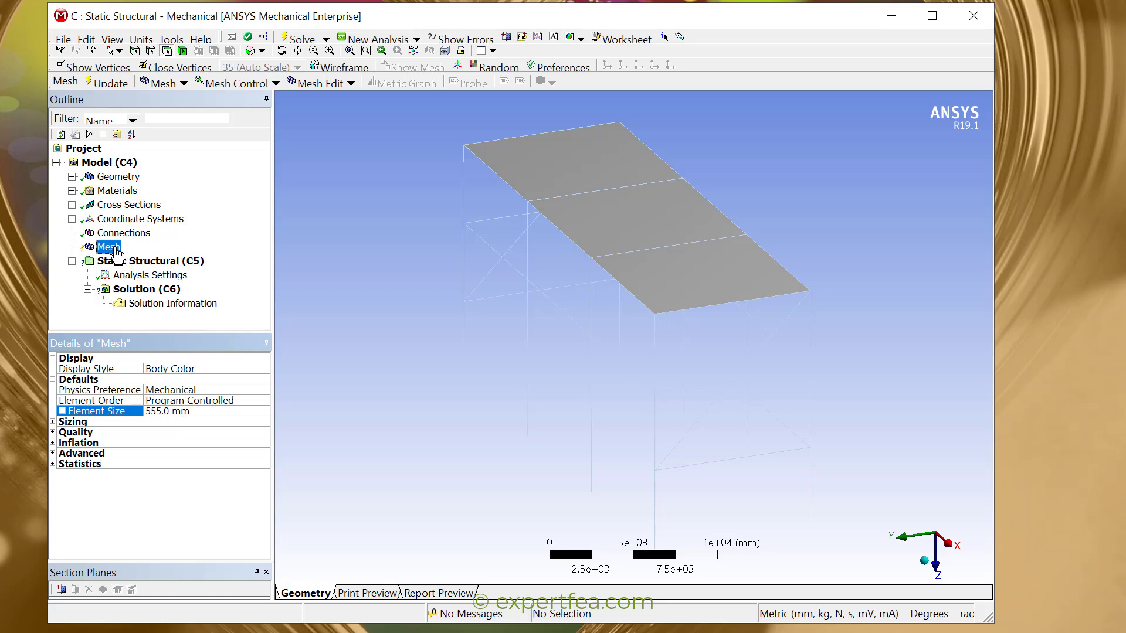
pyautogui.rightClick(116, 253)
pyautogui.click(154, 280)
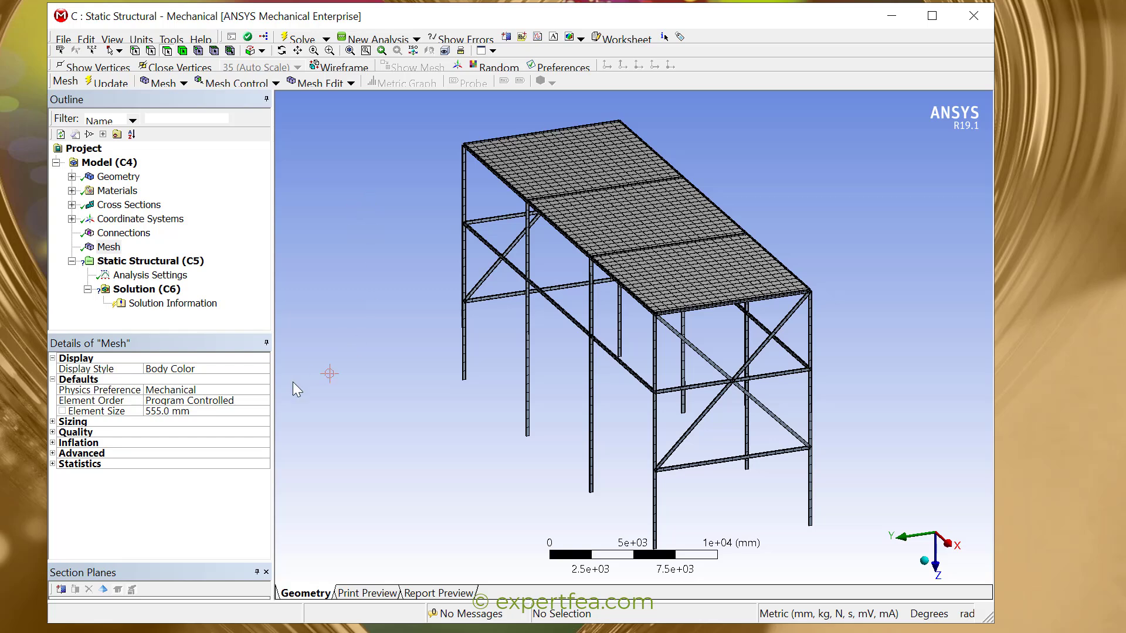
# Open Analysis Settings and inspect the three separate faces of the bridge deck one by one.
pyautogui.click(141, 275)
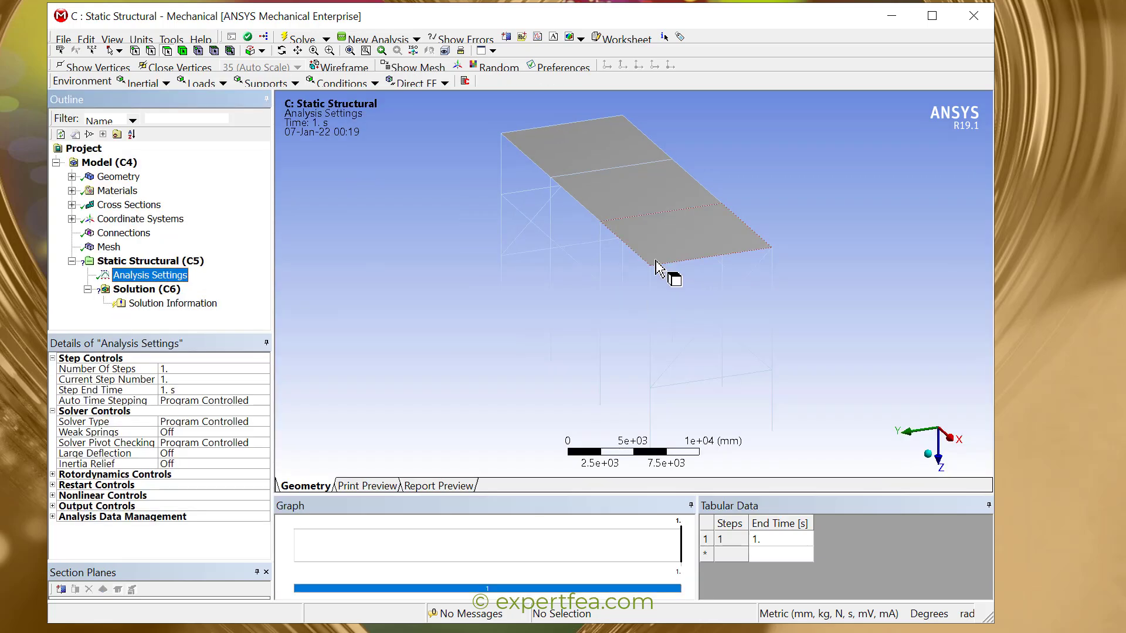
pyautogui.click(648, 244)
pyautogui.click(798, 173)
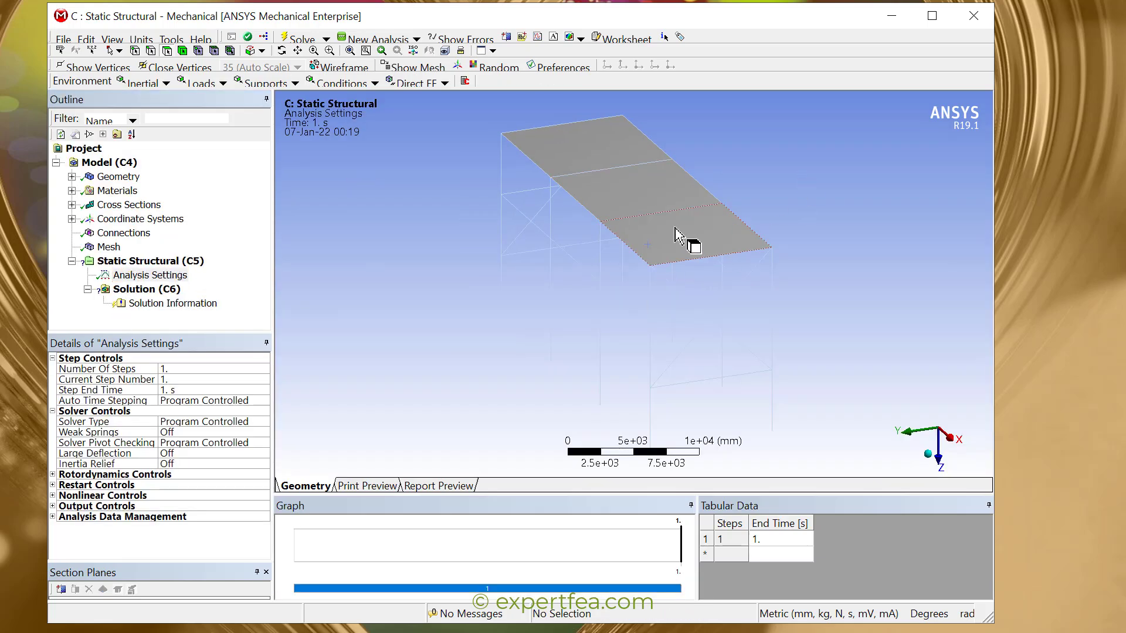
pyautogui.click(675, 233)
pyautogui.click(660, 204)
pyautogui.click(573, 141)
pyautogui.click(666, 243)
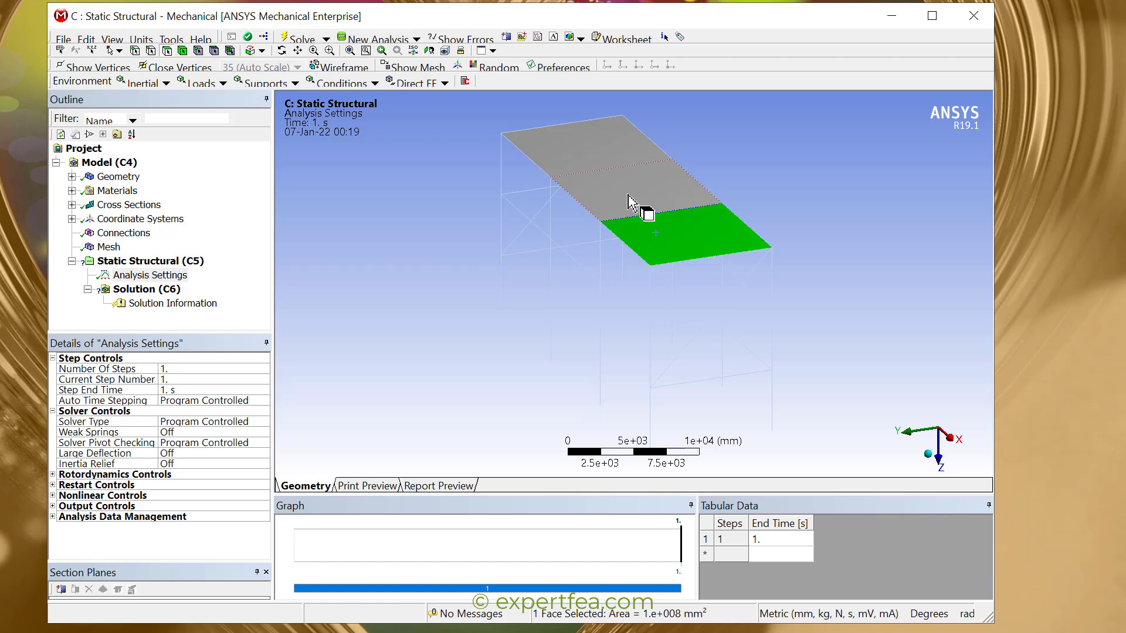
pyautogui.click(626, 194)
pyautogui.click(600, 159)
pyautogui.click(427, 170)
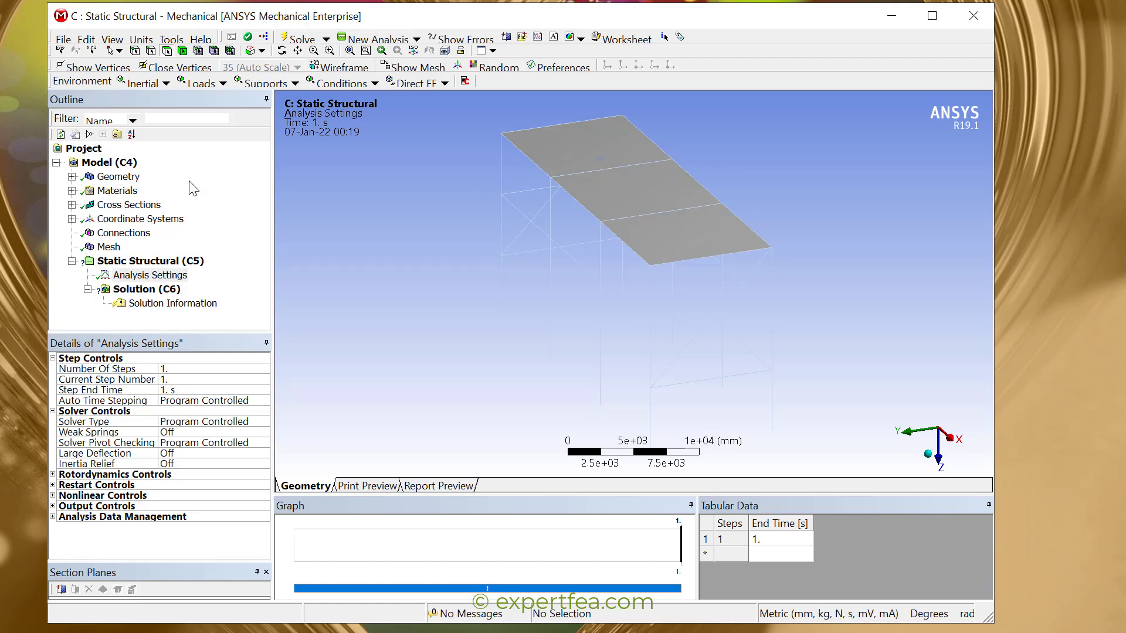
# Set the Number Of Steps of the static structural analysis to 3.
pyautogui.click(184, 370)
pyautogui.press('Return')
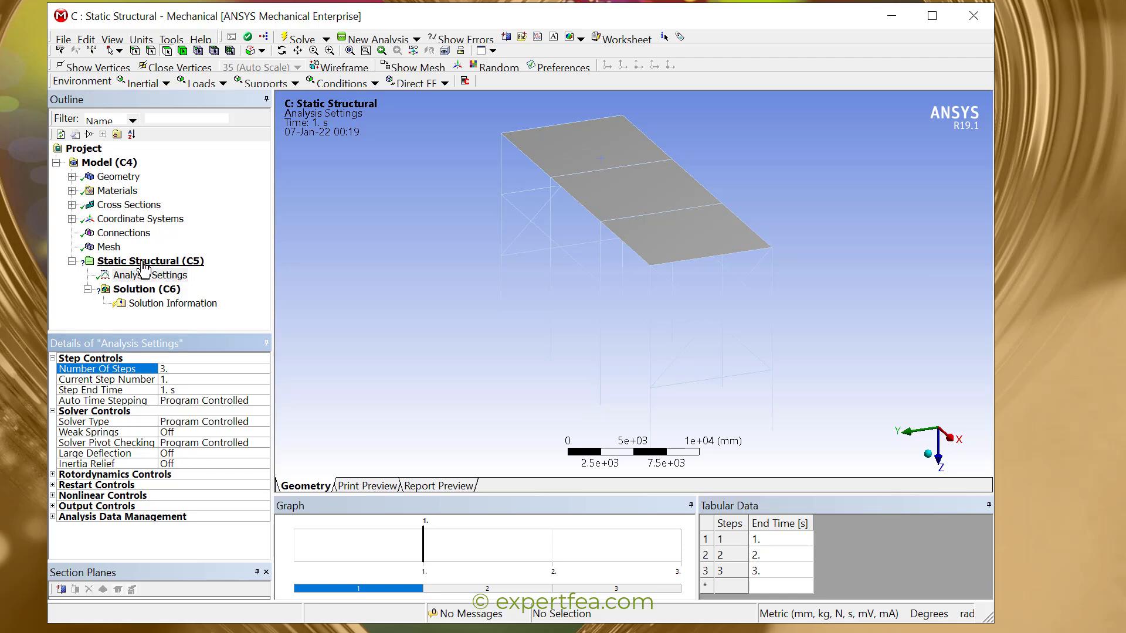
# Add a Force load to the static structural analysis and apply it to the end face of the bridge deck nearest the viewer.
pyautogui.click(199, 85)
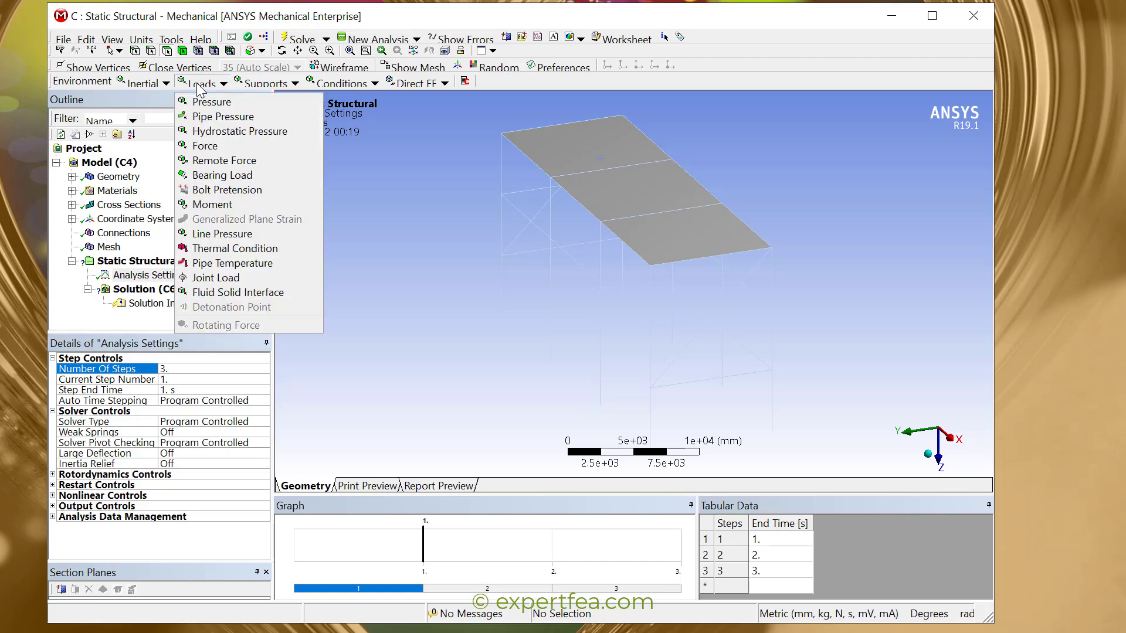
pyautogui.click(217, 151)
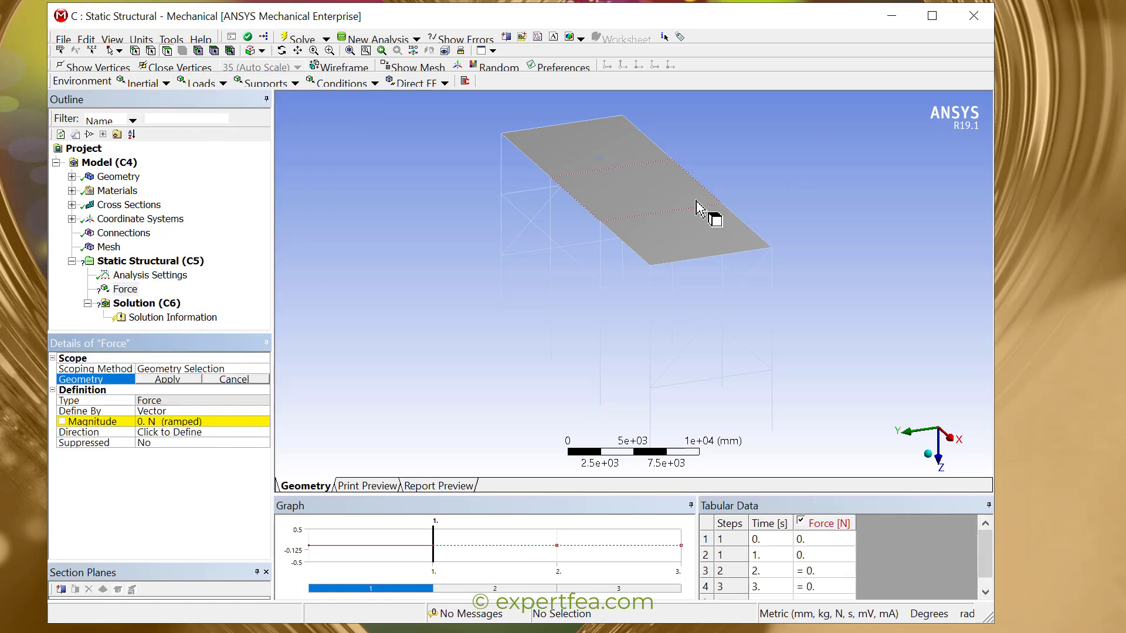
pyautogui.click(672, 240)
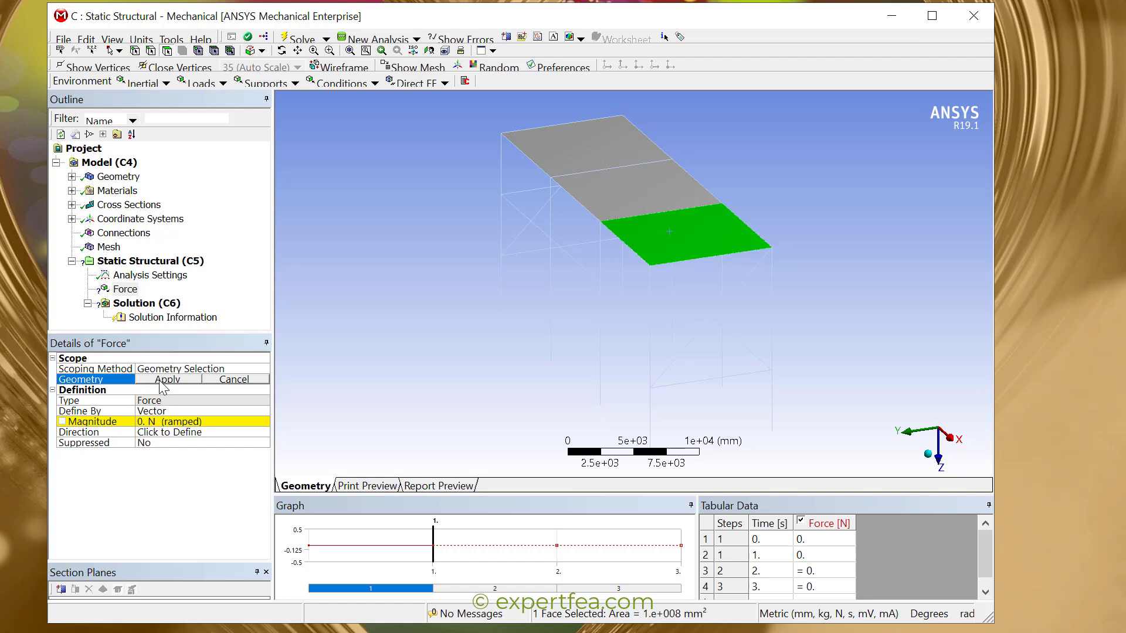
pyautogui.click(160, 380)
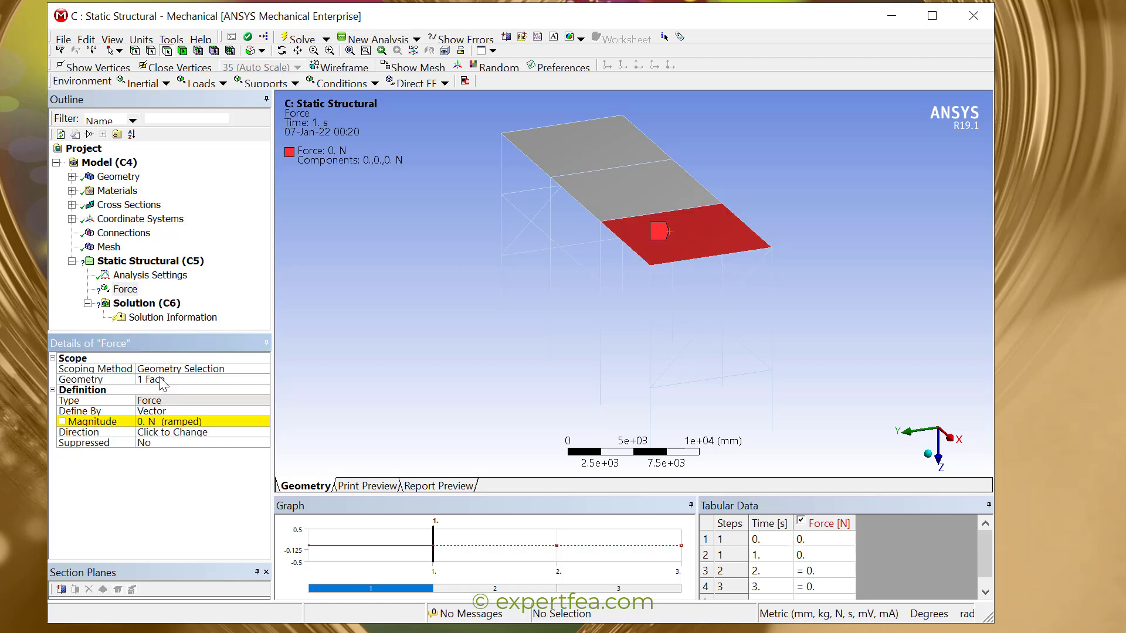
# Set the force magnitude to -10000 N so that the load acts downward on the deck.
pyautogui.click(173, 421)
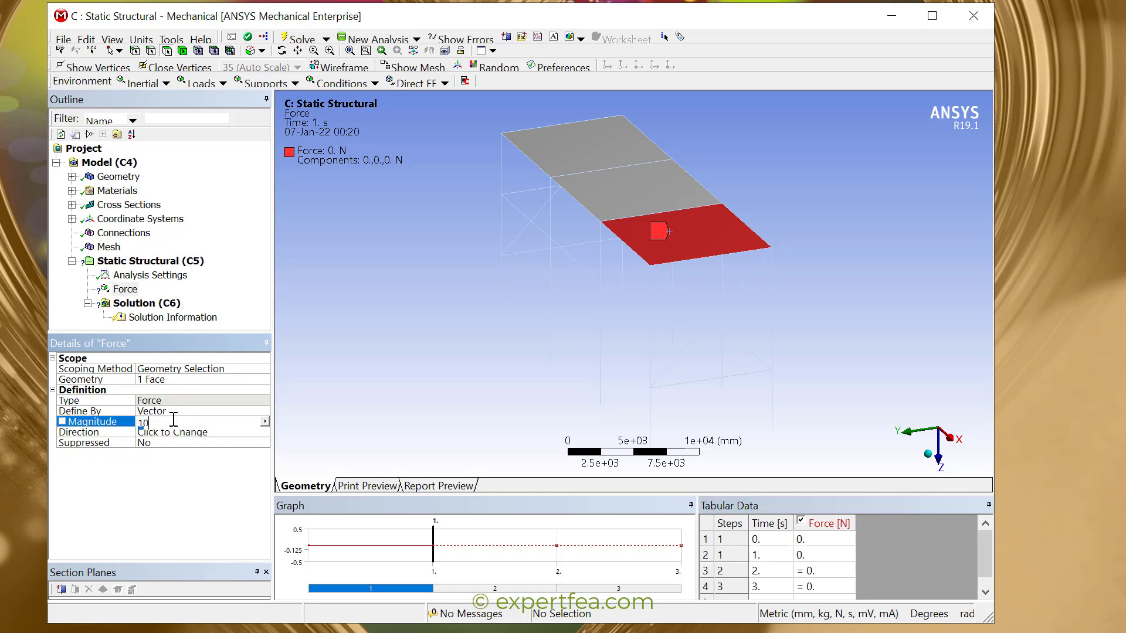
pyautogui.press('Return')
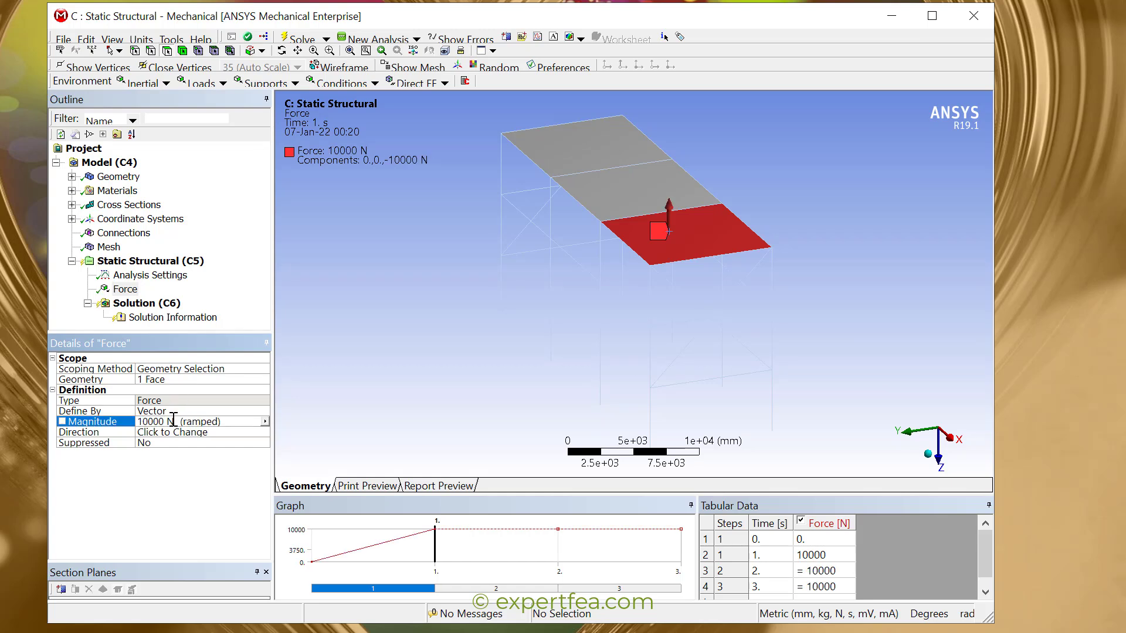
pyautogui.click(143, 422)
pyautogui.press('Home')
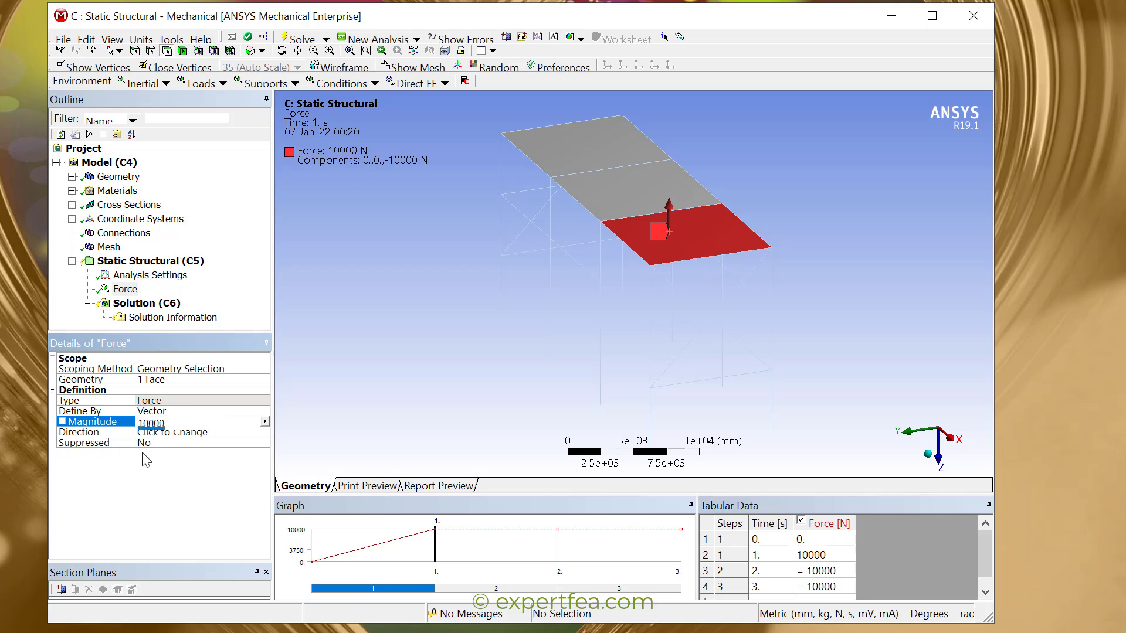
pyautogui.write('-')
pyautogui.press('Return')
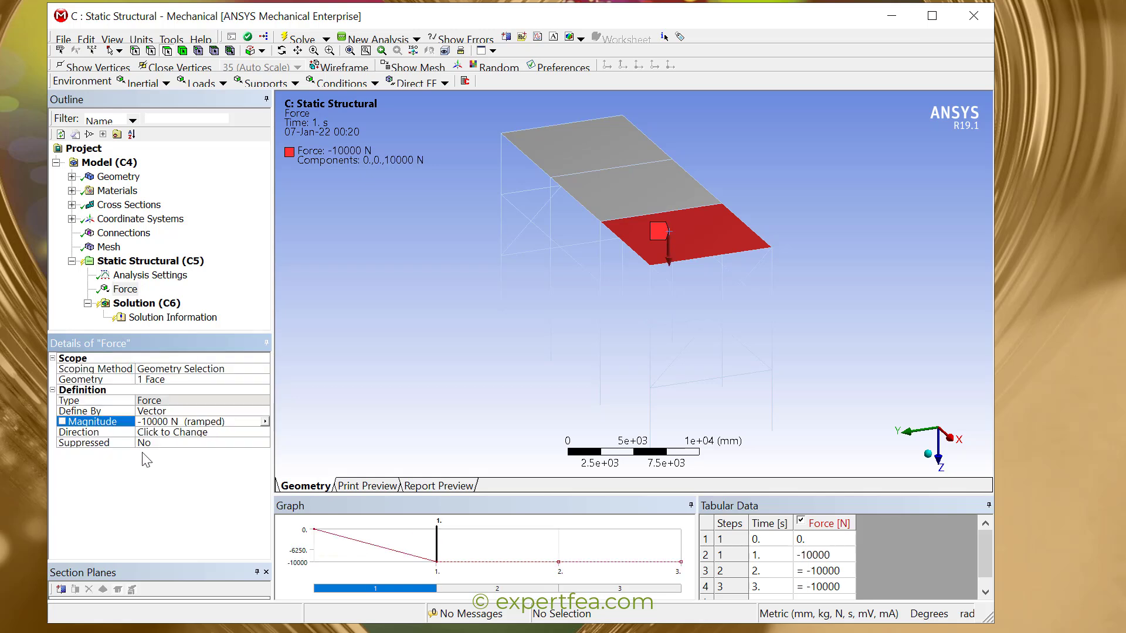
# Set the first force to 0 N at 2 s in its tabular data.
pyautogui.rightClick(129, 290)
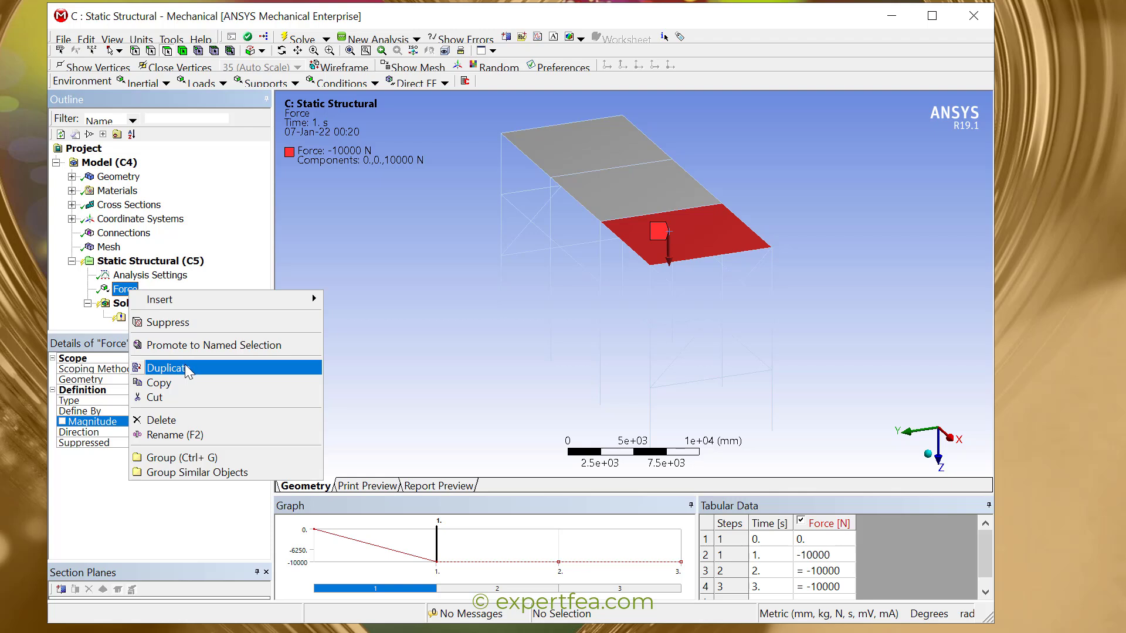
pyautogui.click(795, 33)
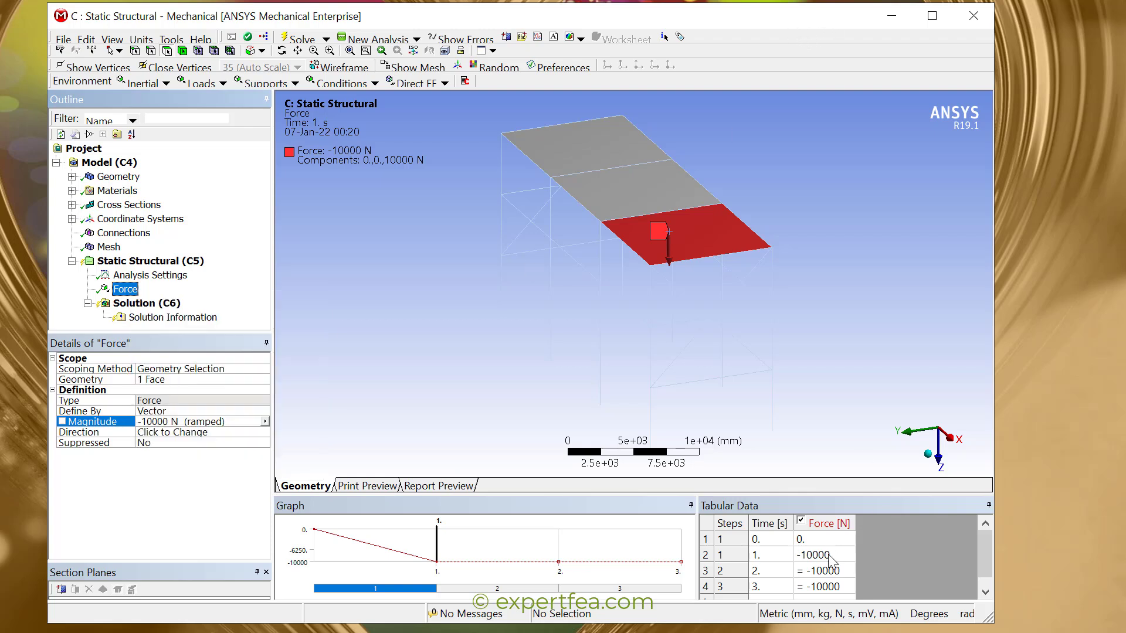
pyautogui.moveTo(761, 493); pyautogui.dragTo(760, 467)
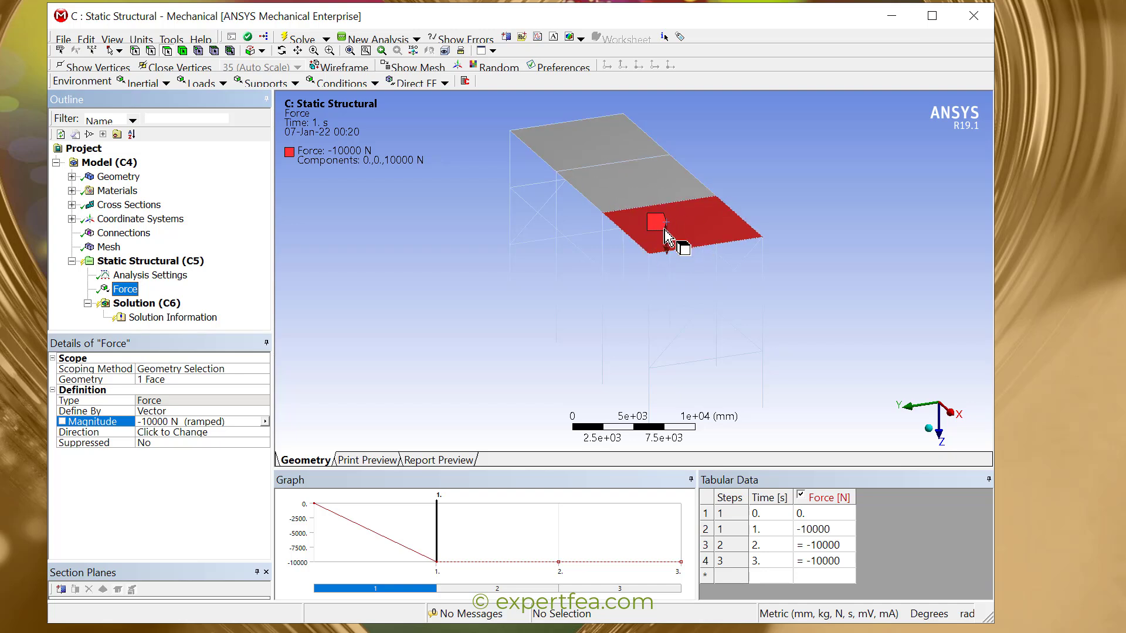
pyautogui.moveTo(656, 304); pyautogui.dragTo(732, 286, button='middle')
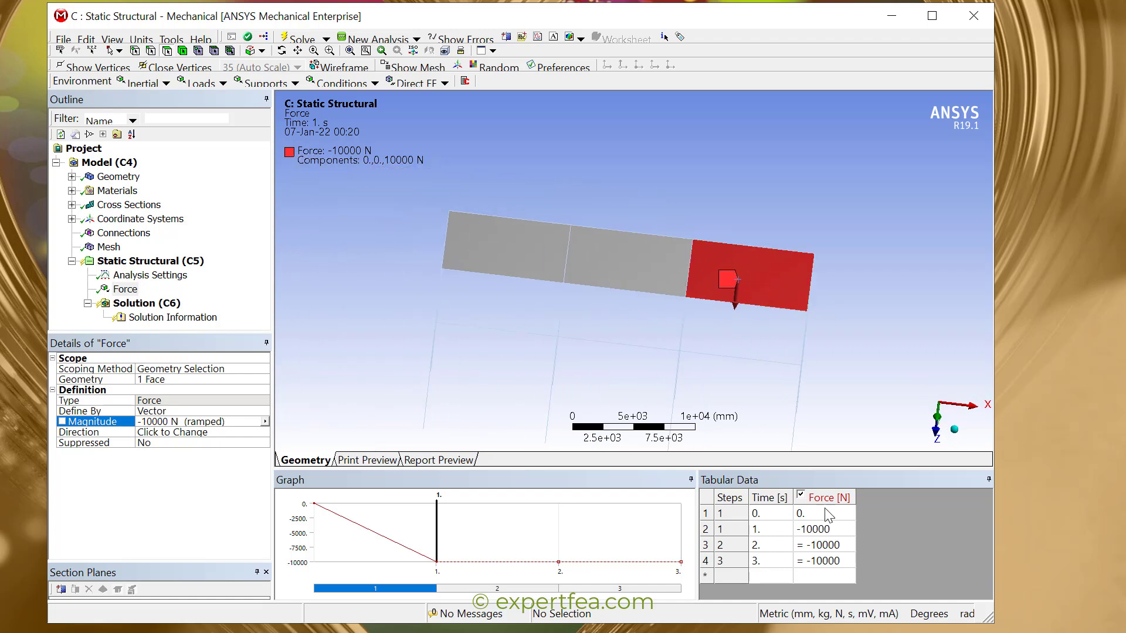
pyautogui.click(824, 544)
pyautogui.write('0')
pyautogui.press('Return')
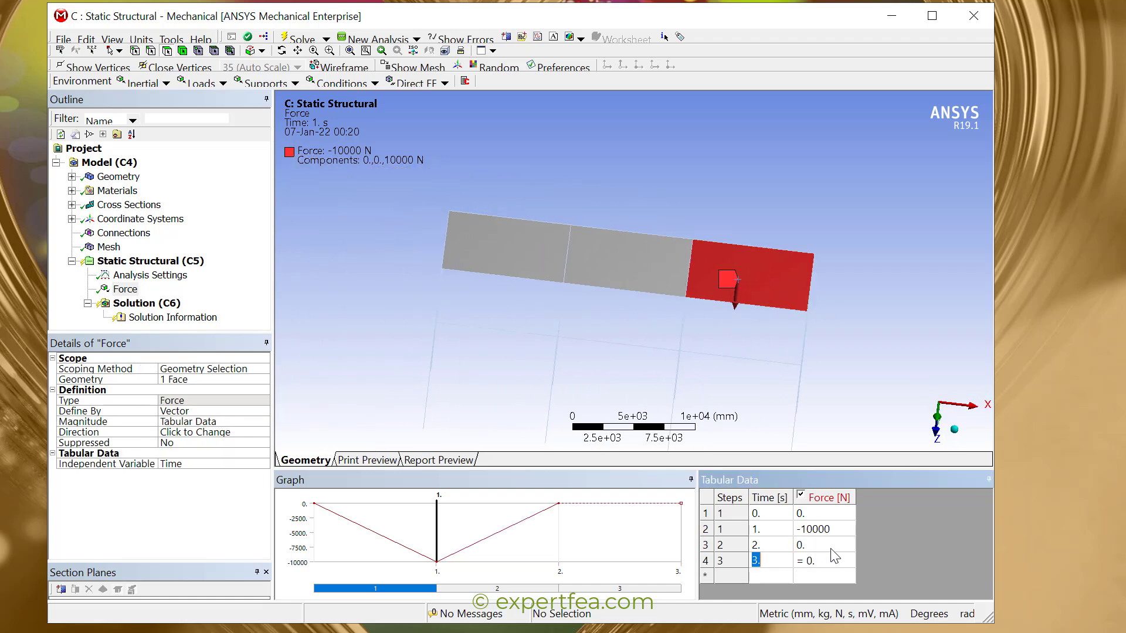
# Duplicate the force and reassign the copy to the middle face of the bridge deck.
pyautogui.click(132, 291)
pyautogui.rightClick(133, 293)
pyautogui.click(175, 367)
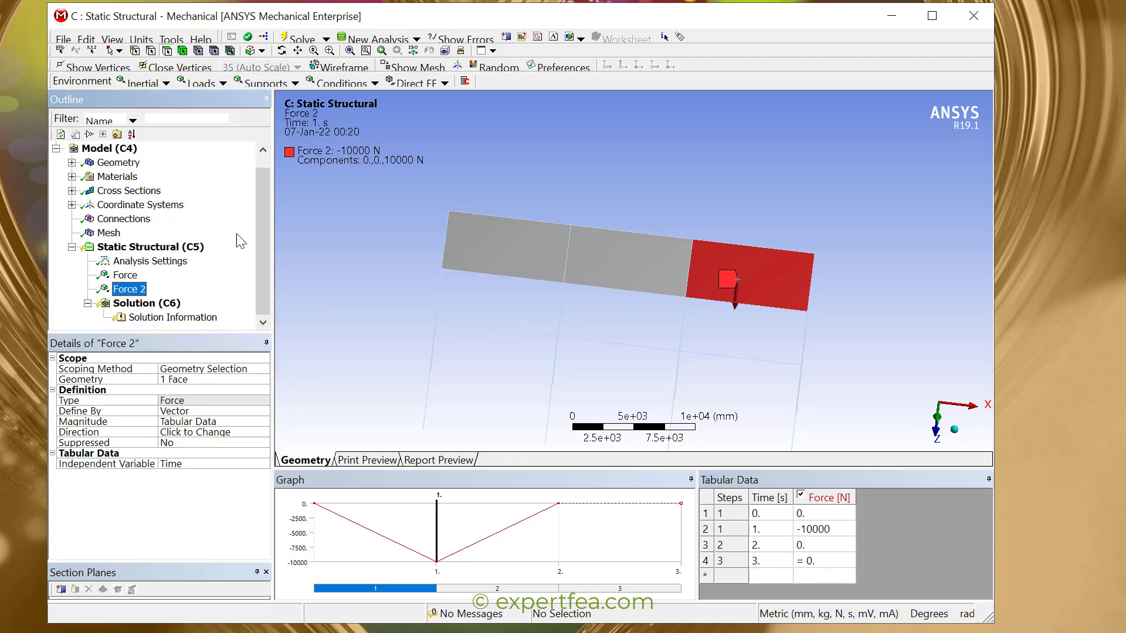
pyautogui.click(617, 262)
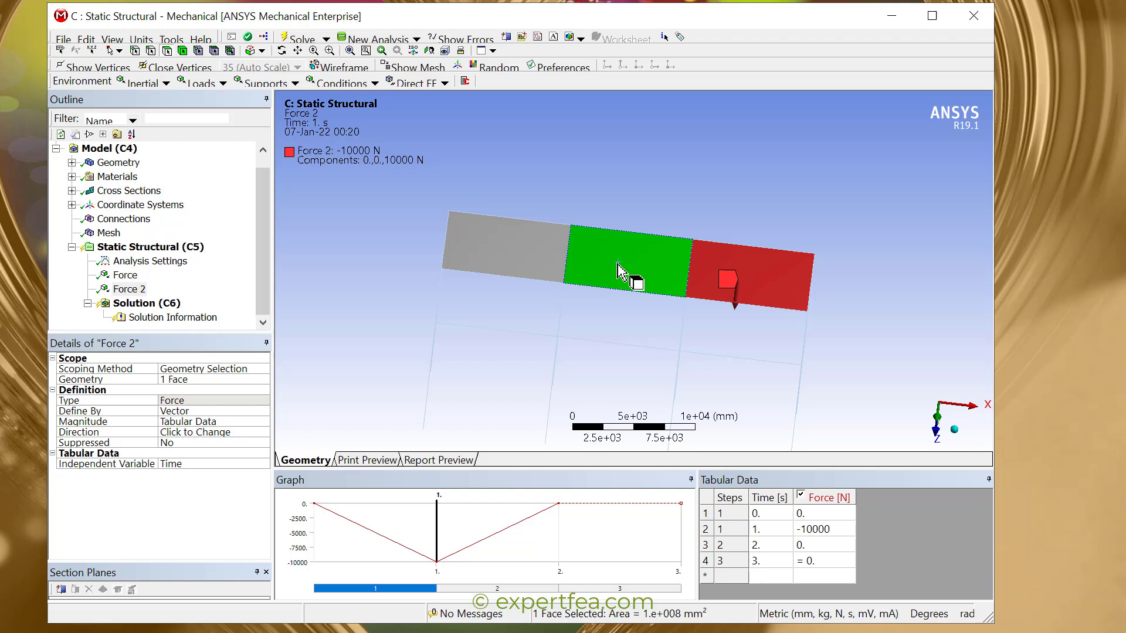
pyautogui.click(181, 383)
pyautogui.click(183, 380)
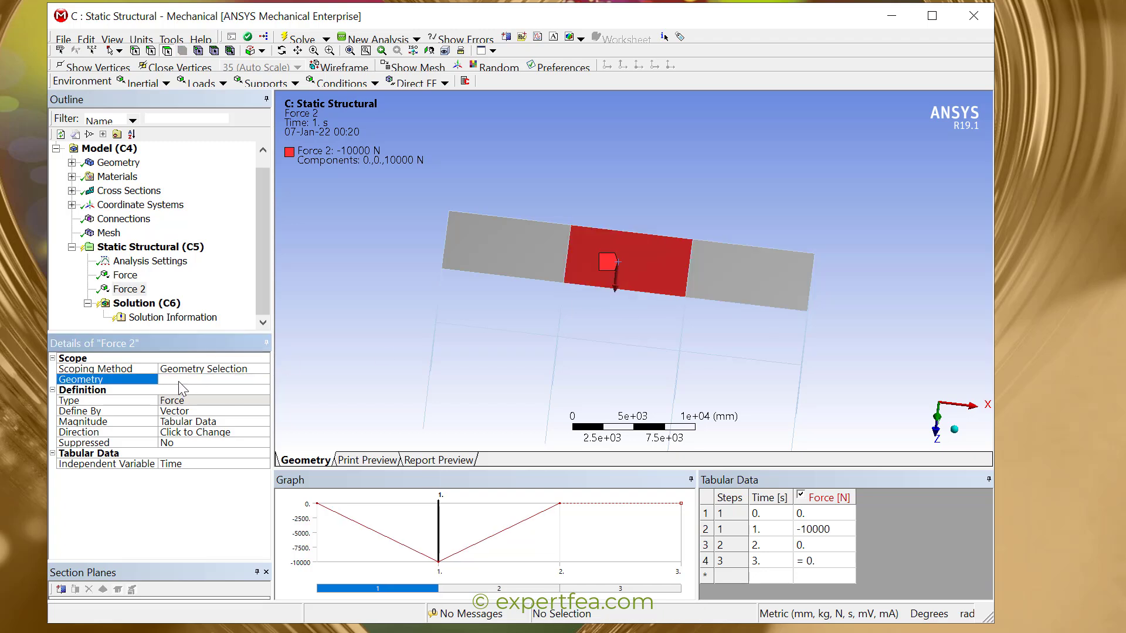
# Set the middle face's force to 0 N at 1 s, -10000 N at 2 s and 0 N at 3 s.
pyautogui.click(825, 530)
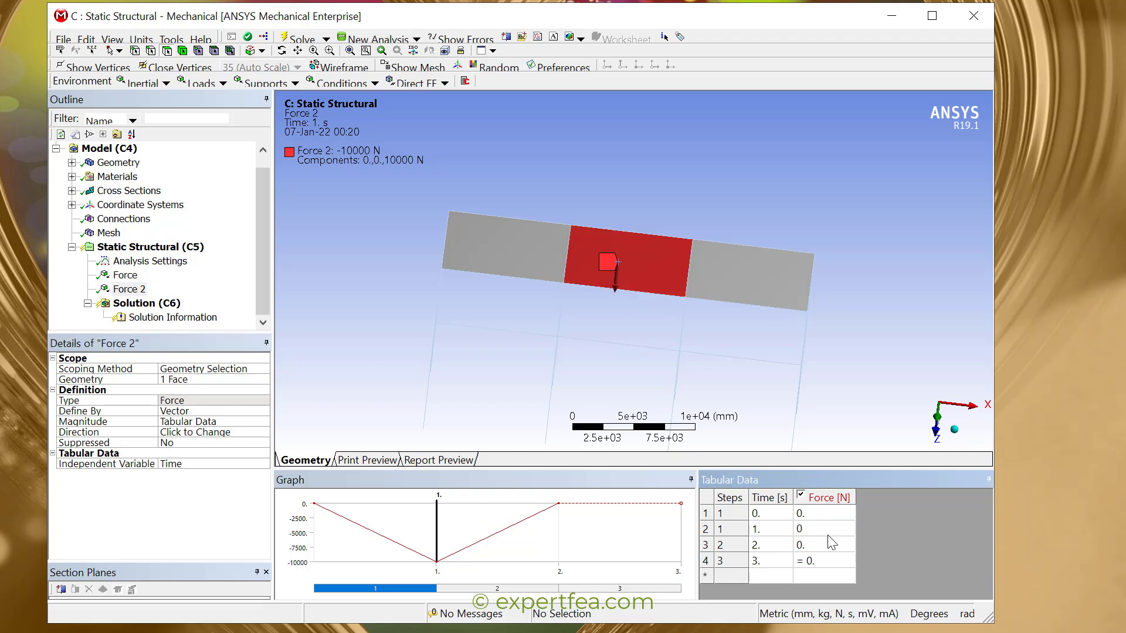
pyautogui.click(819, 546)
pyautogui.write('-10')
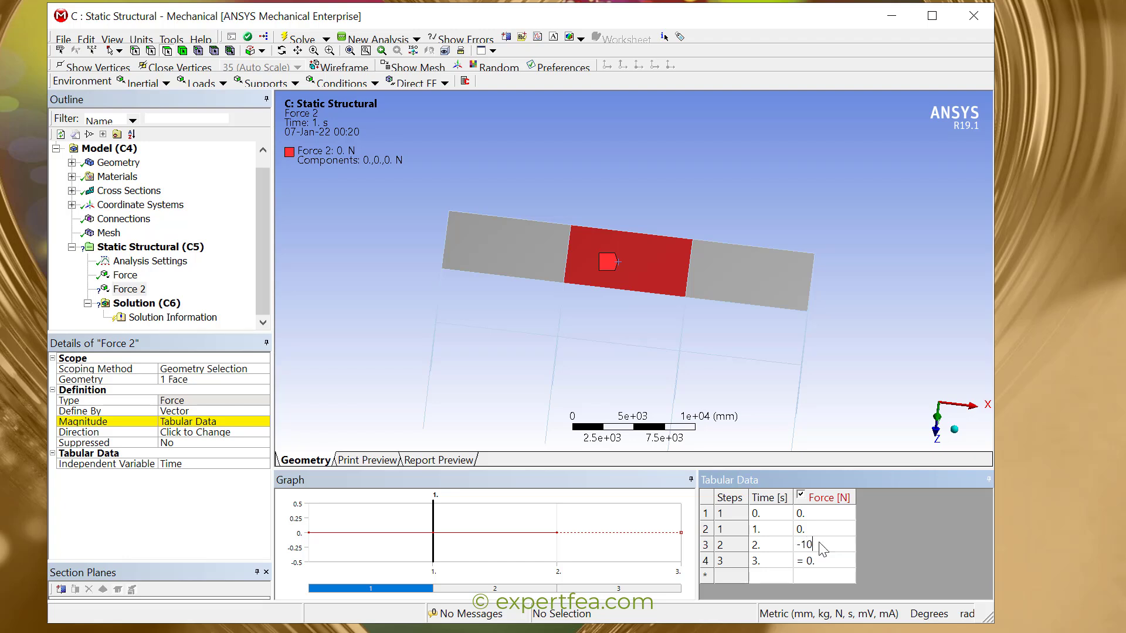
pyautogui.write('000')
pyautogui.press('Return')
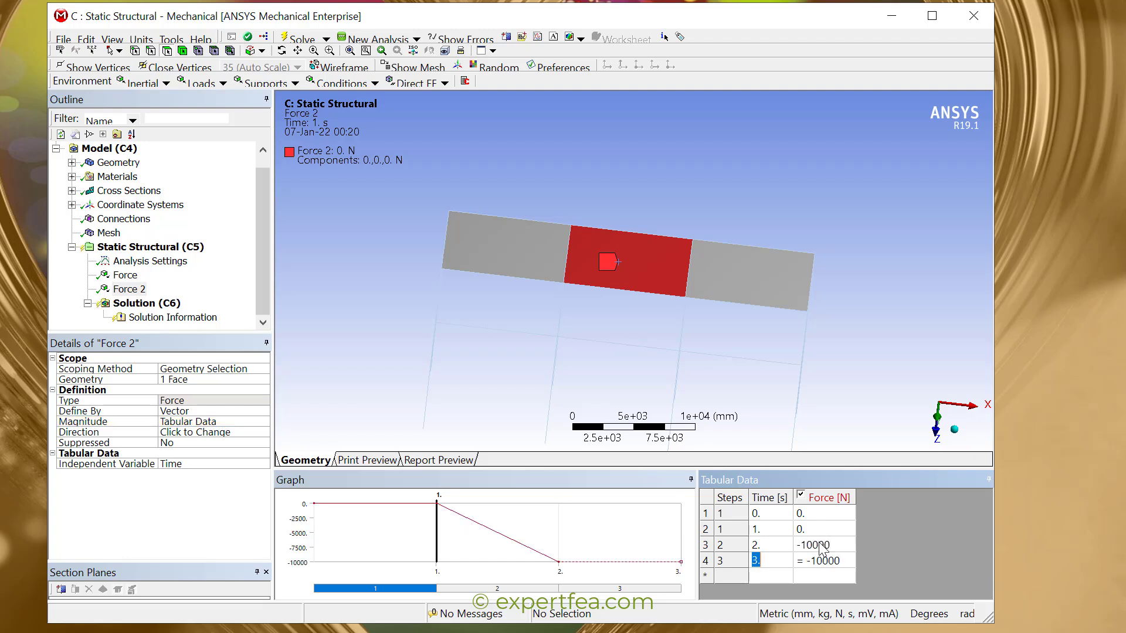
pyautogui.click(817, 560)
pyautogui.write('0')
pyautogui.press('Return')
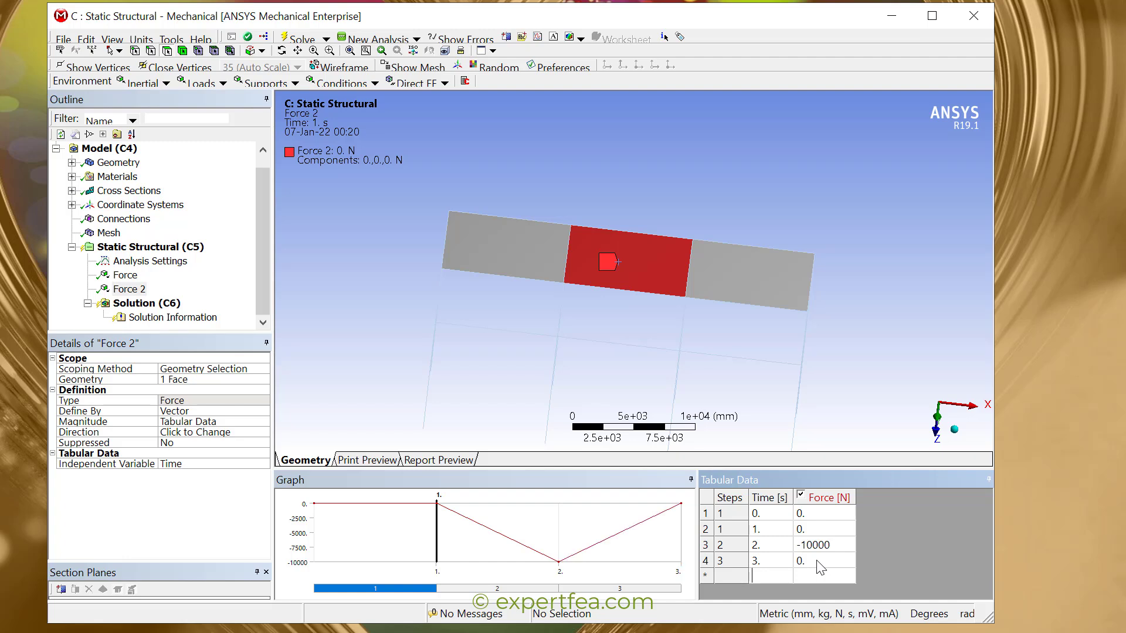
# Duplicate the middle face's force and reassign the copy to the remaining end face of the deck.
pyautogui.rightClick(134, 289)
pyautogui.click(198, 369)
pyautogui.click(500, 249)
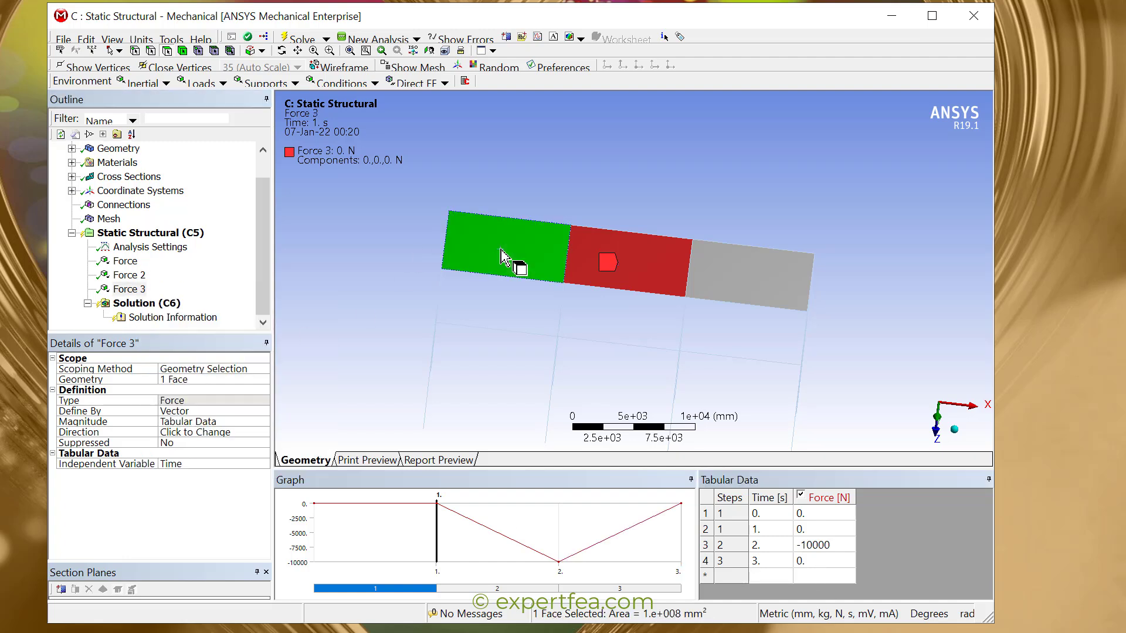
pyautogui.click(185, 380)
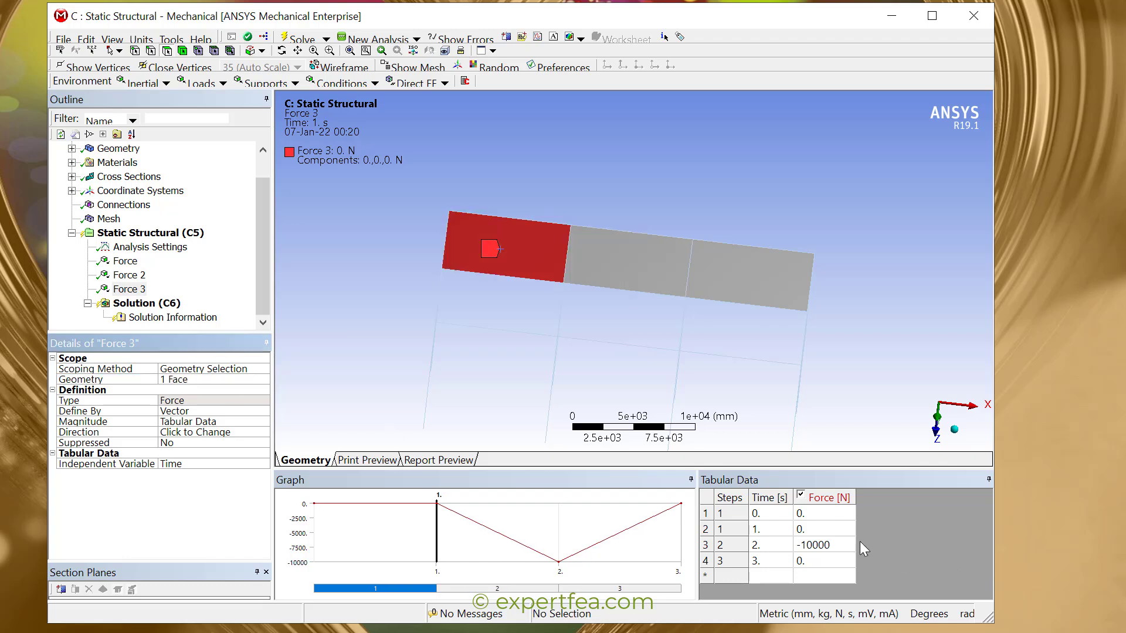
# Set the third force to 0 N at 2 s and -10000 N at 3 s.
pyautogui.click(822, 545)
pyautogui.write('0')
pyautogui.click(811, 559)
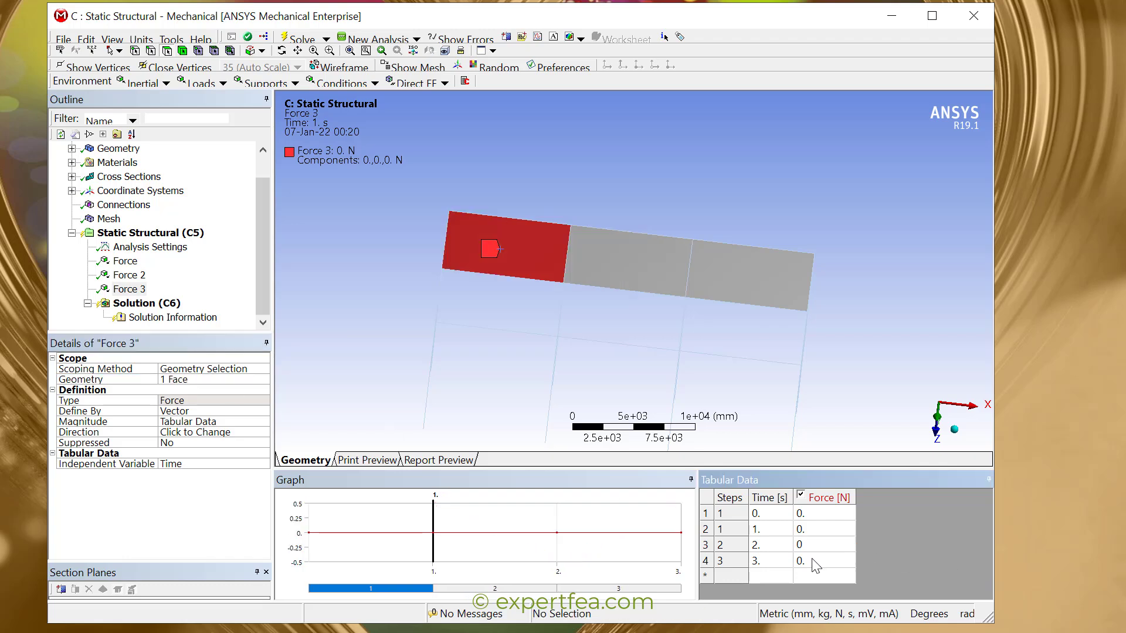
pyautogui.write('-10000')
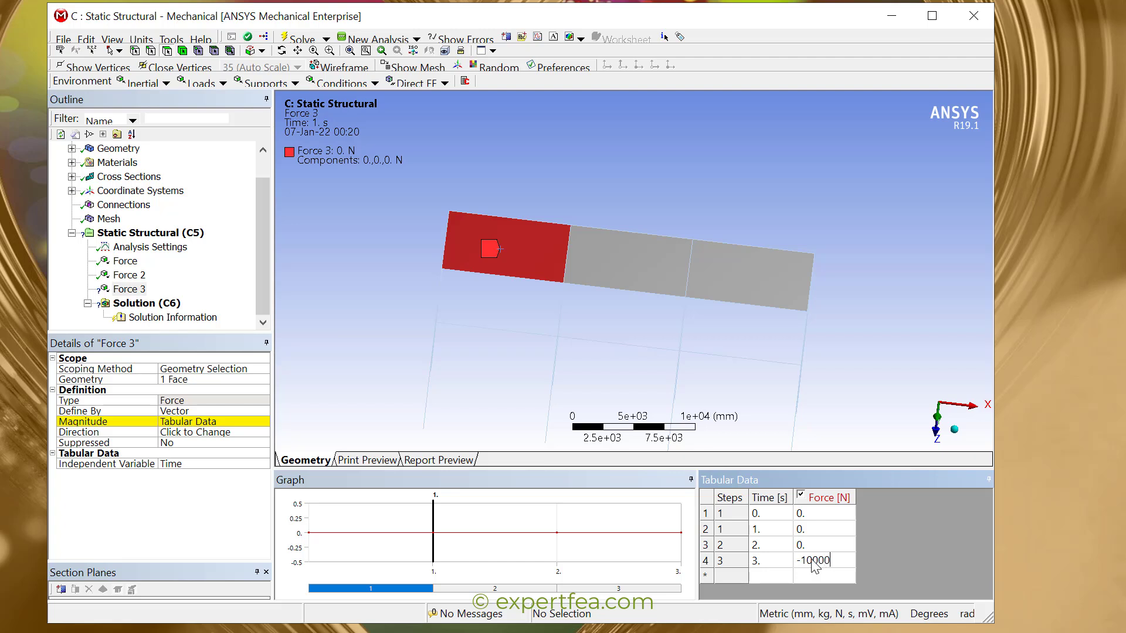
pyautogui.press('Return')
# Add a Fixed Support on all the bottom vertices of the bridge legs, using box selection in a view along the X axis.
pyautogui.moveTo(579, 326); pyautogui.dragTo(597, 266, button='middle')
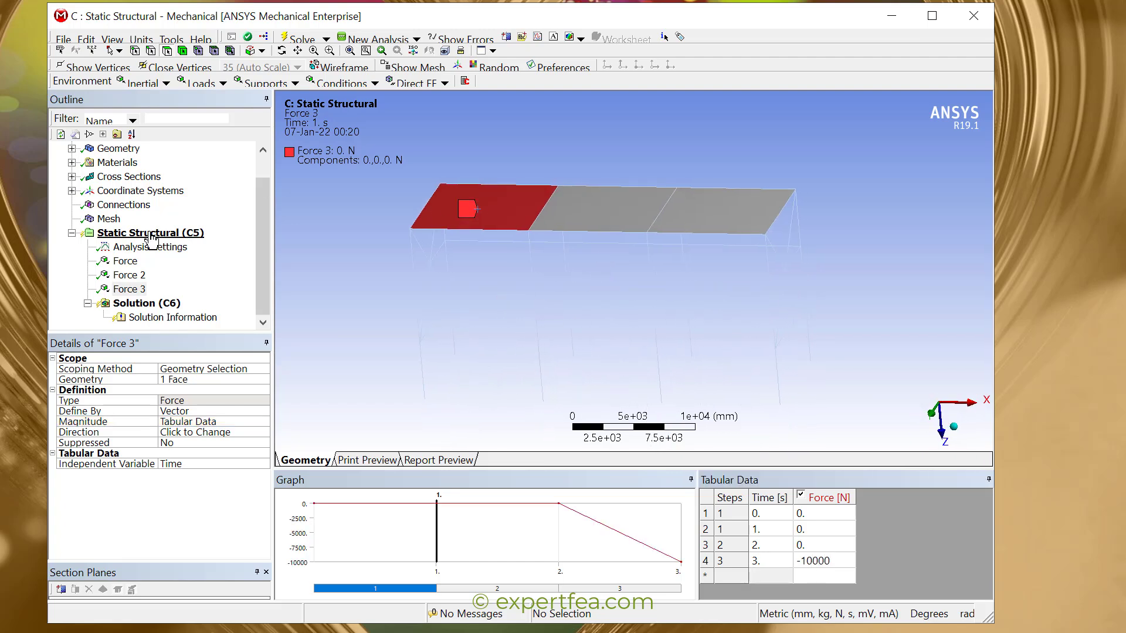
pyautogui.moveTo(581, 320); pyautogui.dragTo(531, 293, button='middle')
pyautogui.click(962, 413)
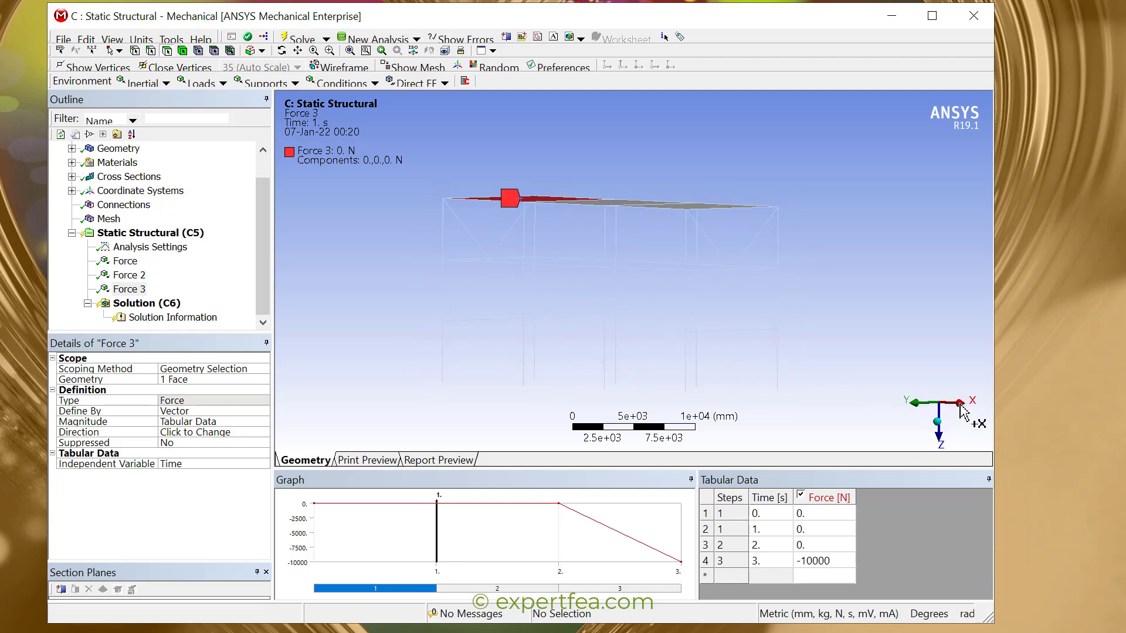
pyautogui.click(262, 84)
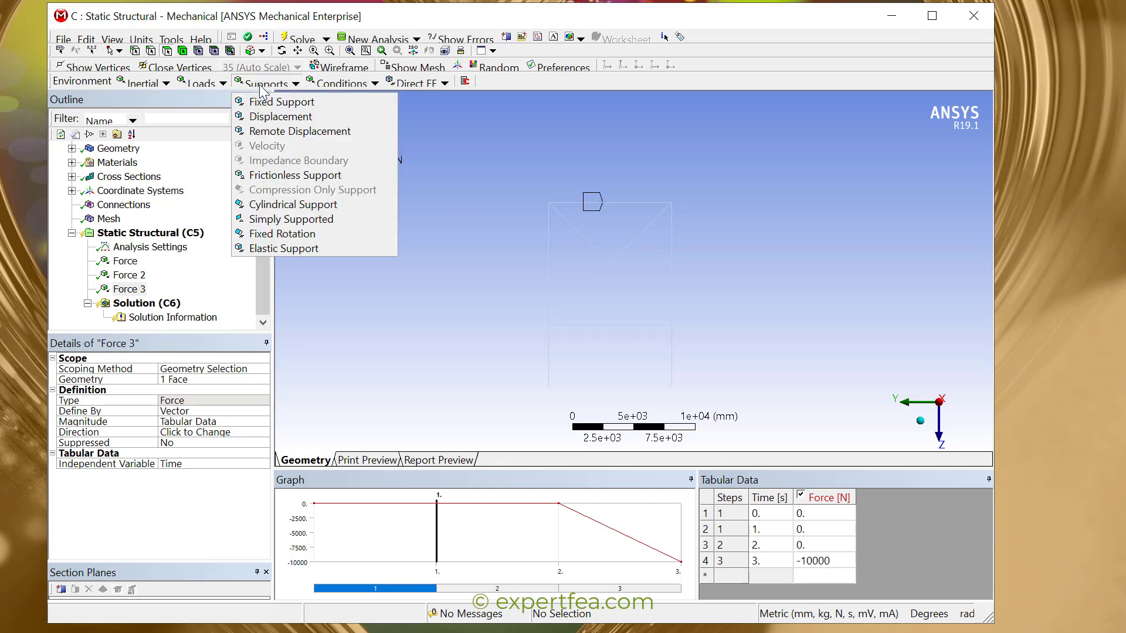
pyautogui.click(276, 97)
pyautogui.click(134, 51)
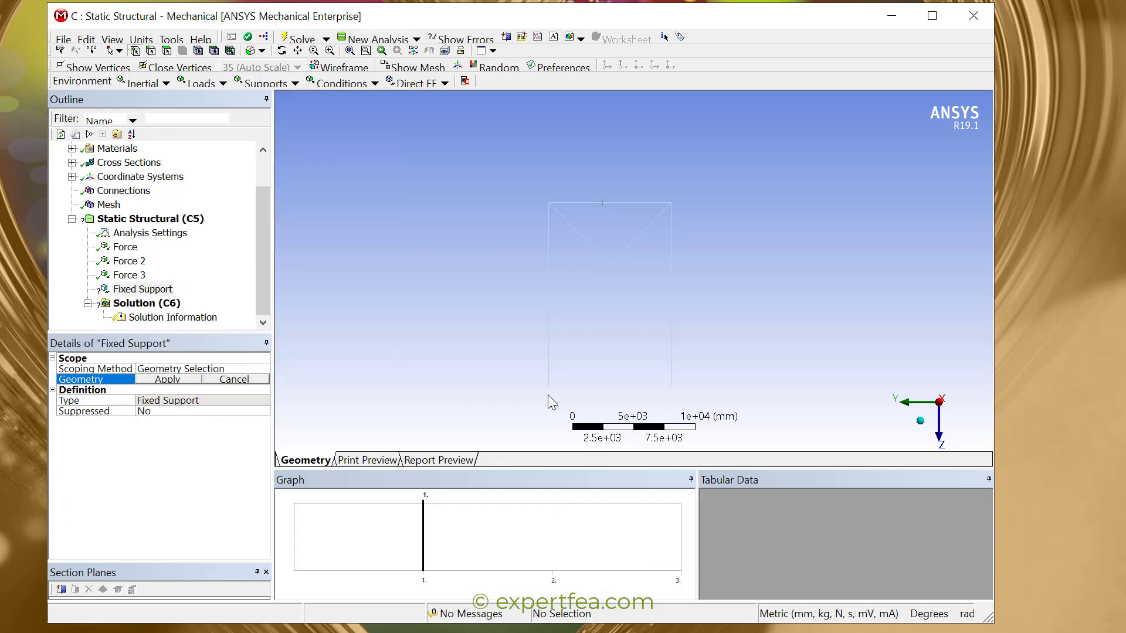
pyautogui.click(119, 51)
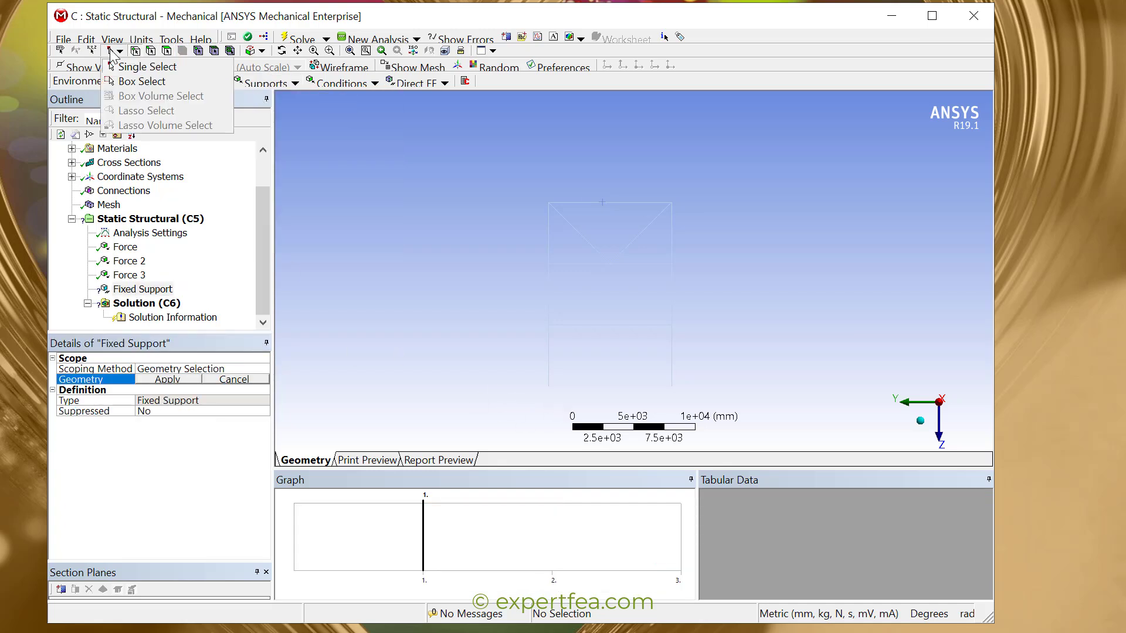
pyautogui.click(138, 80)
pyautogui.moveTo(526, 383); pyautogui.dragTo(680, 418)
pyautogui.moveTo(498, 304); pyautogui.dragTo(633, 325, button='middle')
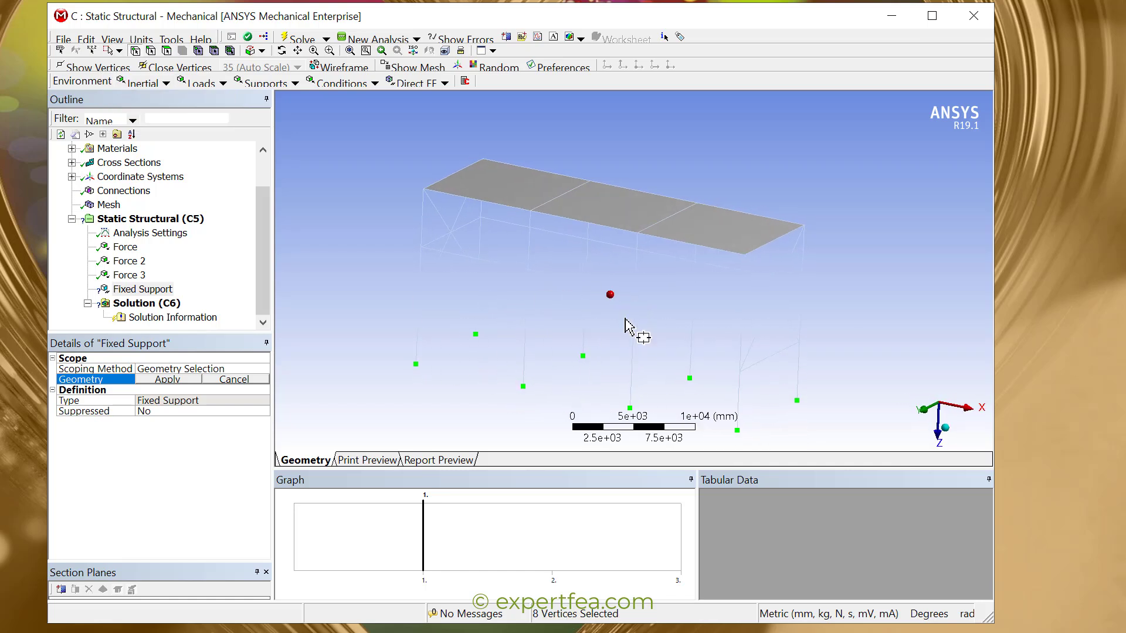
pyautogui.click(191, 381)
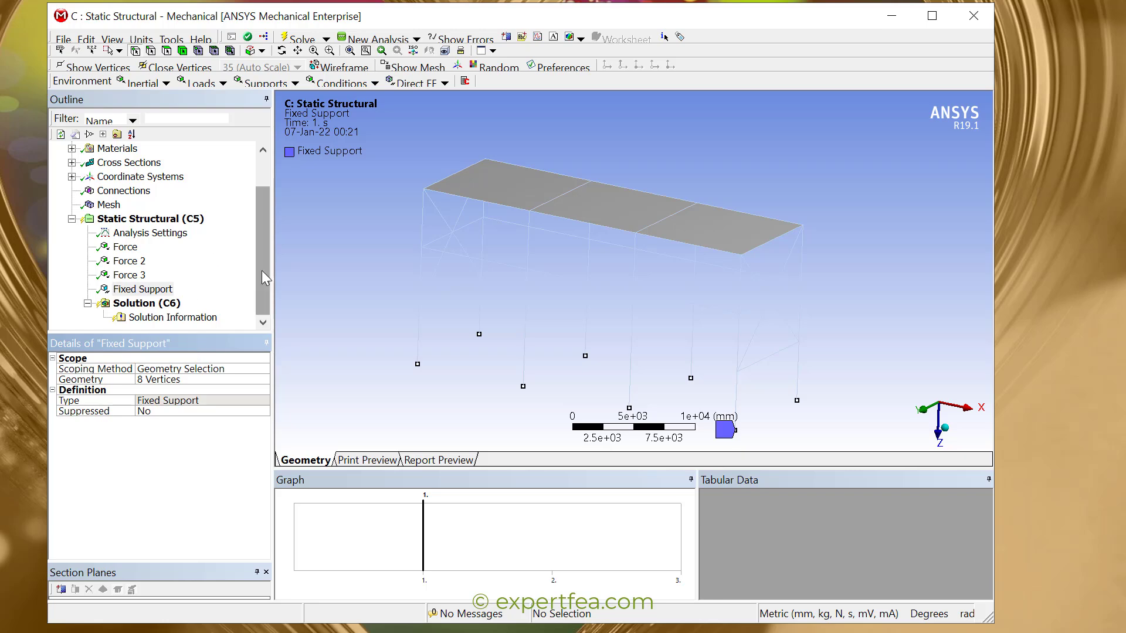
# Review the analysis settings and the location and time history of each of the three deck forces.
pyautogui.click(158, 233)
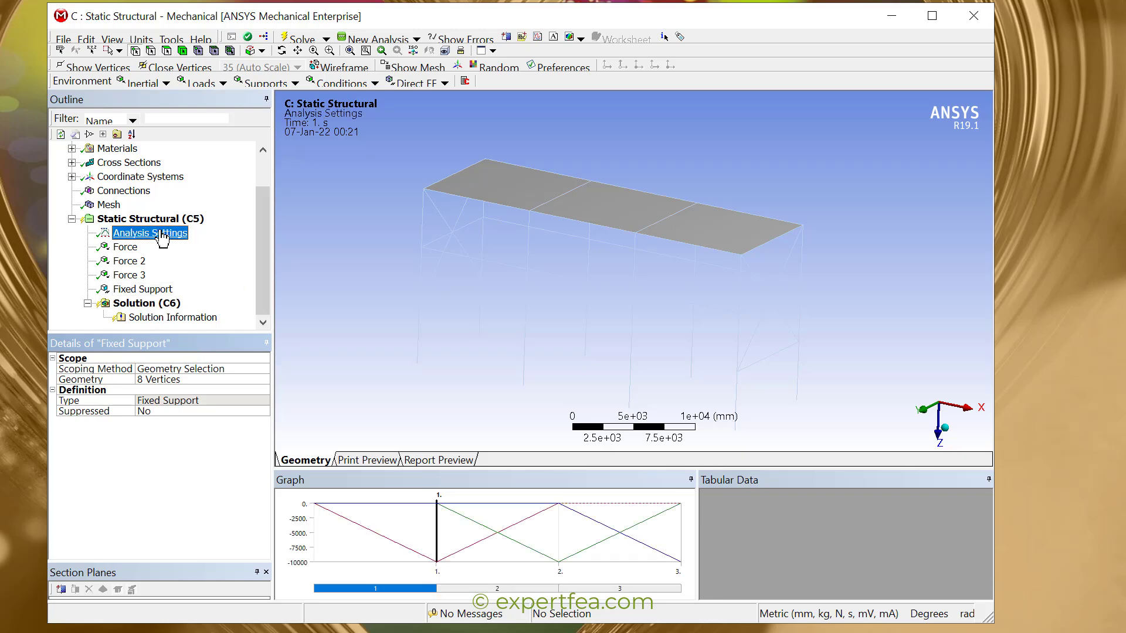
pyautogui.click(121, 250)
pyautogui.click(131, 264)
pyautogui.click(129, 275)
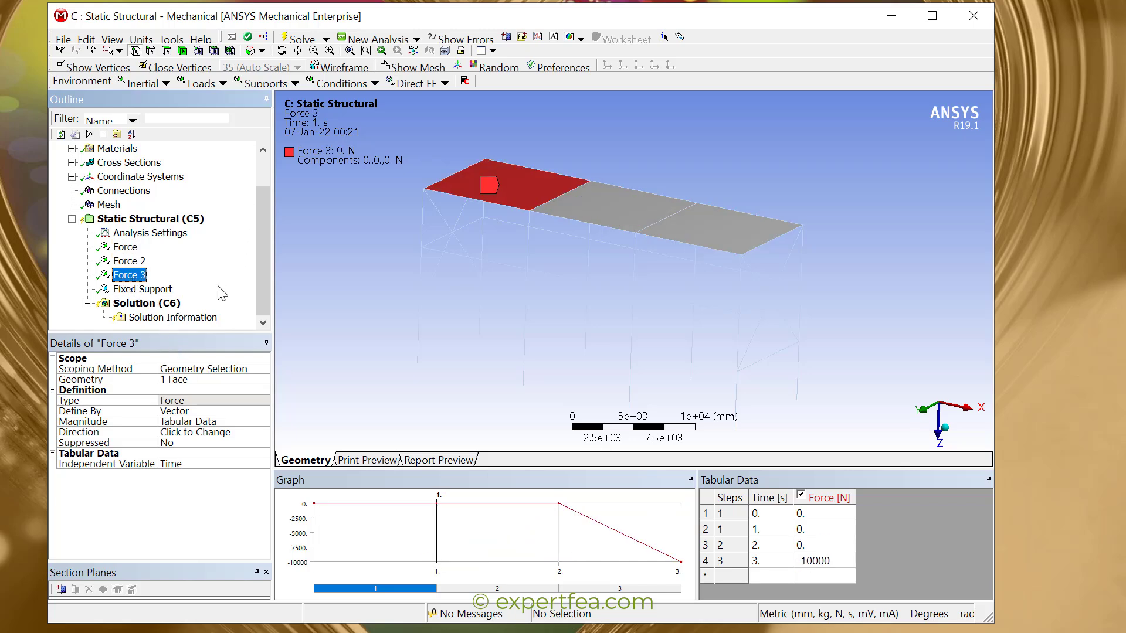
# Request Total Deformation, Equivalent Elastic Strain and Equivalent (von-Mises) Stress results in the static structural solution.
pyautogui.click(146, 303)
pyautogui.click(138, 82)
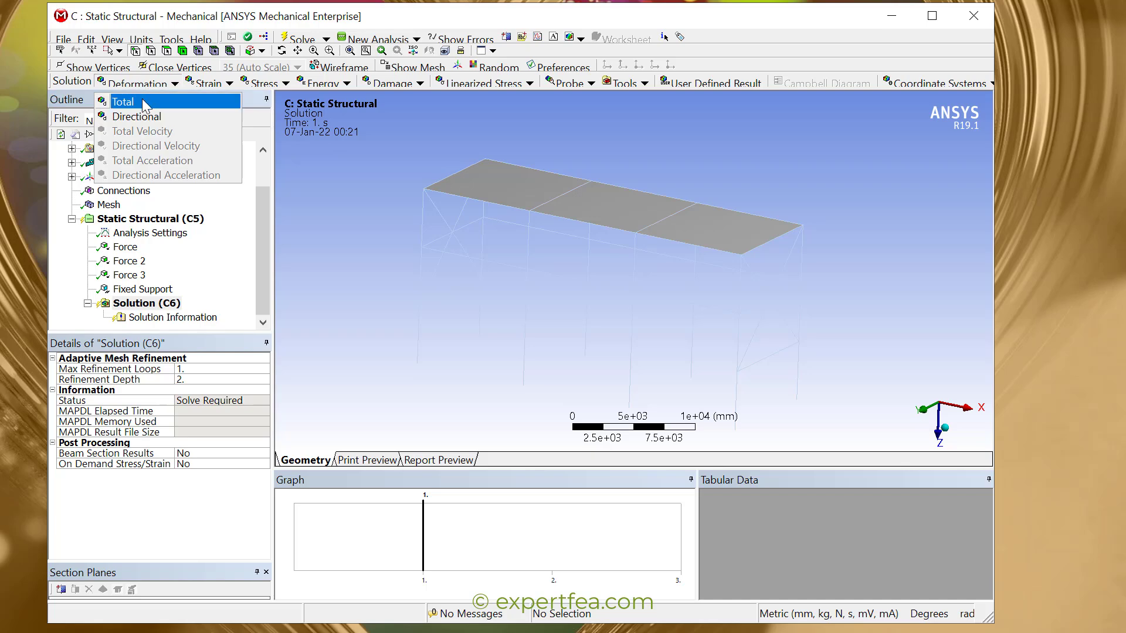
pyautogui.click(142, 101)
pyautogui.click(216, 83)
pyautogui.click(217, 102)
pyautogui.click(261, 83)
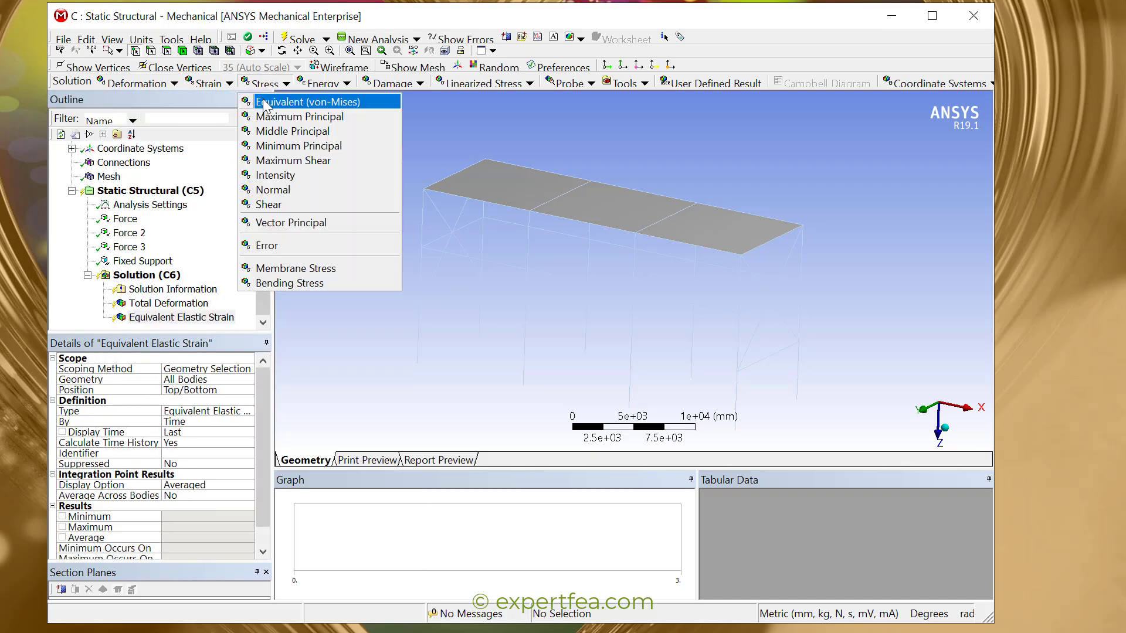
pyautogui.click(264, 106)
# Add a Force Reaction probe with the Fixed Support as its boundary condition, and add a Beam Tool to the solution.
pyautogui.click(566, 83)
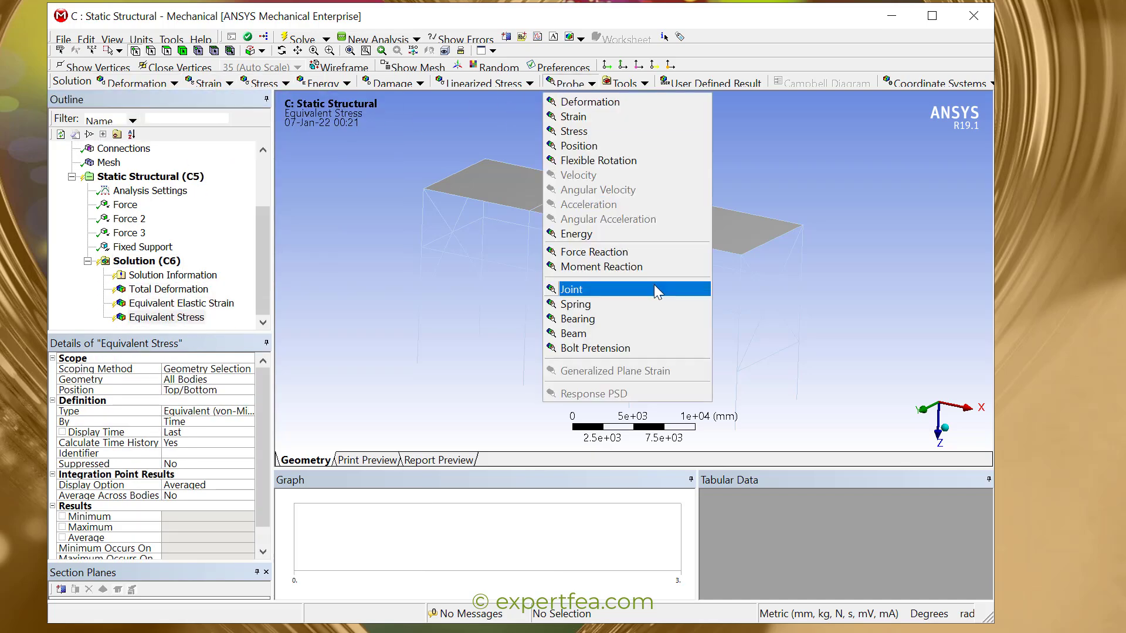
pyautogui.click(594, 251)
pyautogui.click(212, 402)
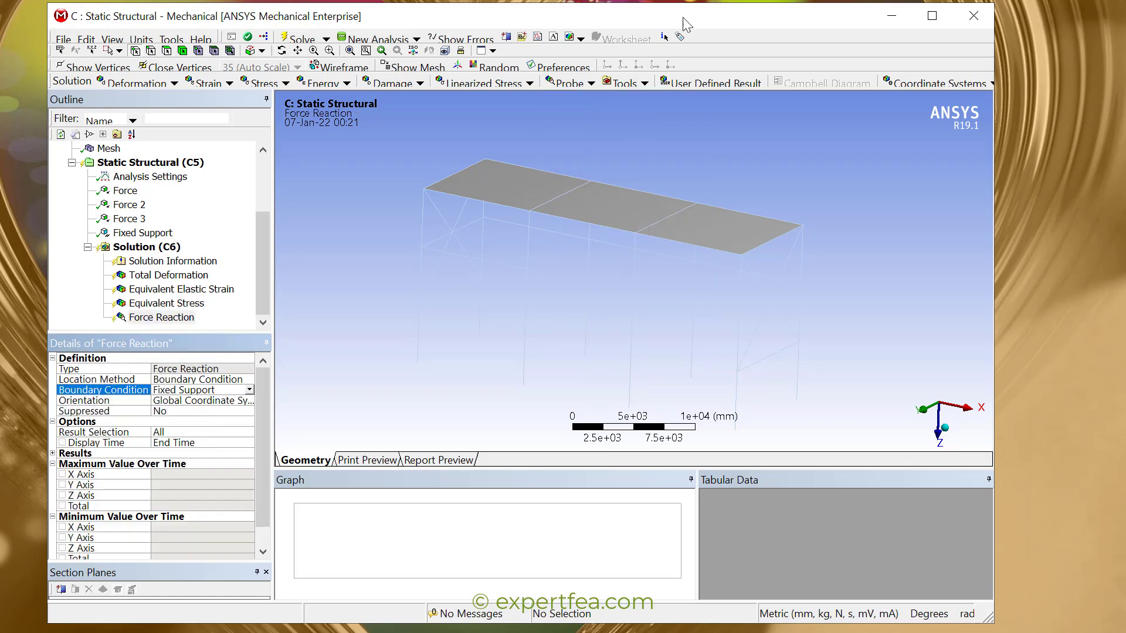
pyautogui.click(637, 84)
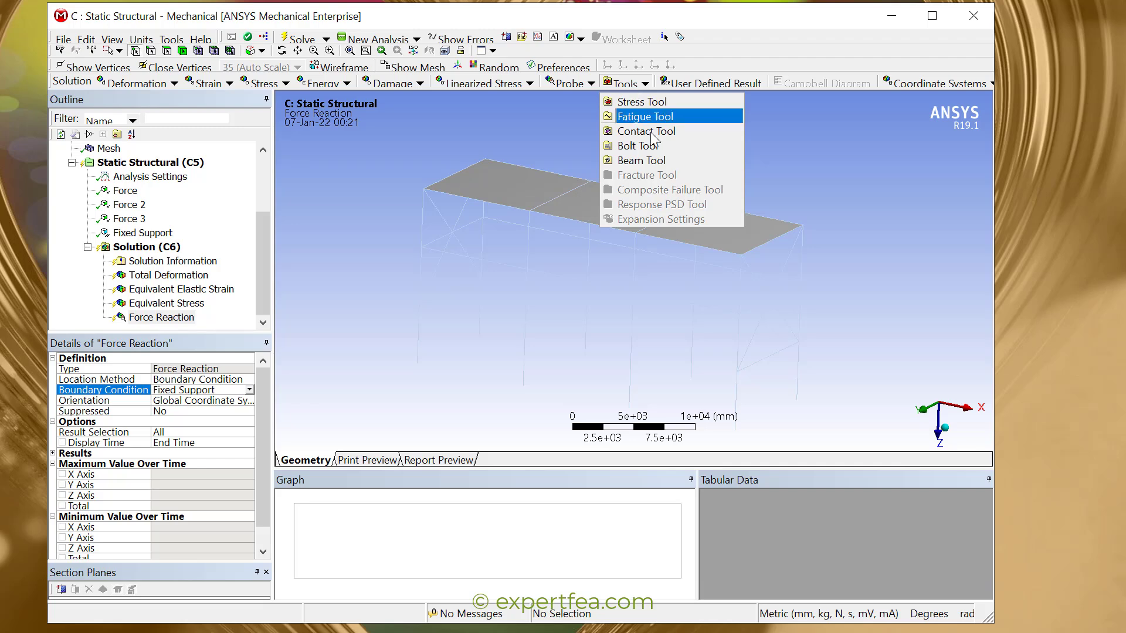
pyautogui.click(646, 166)
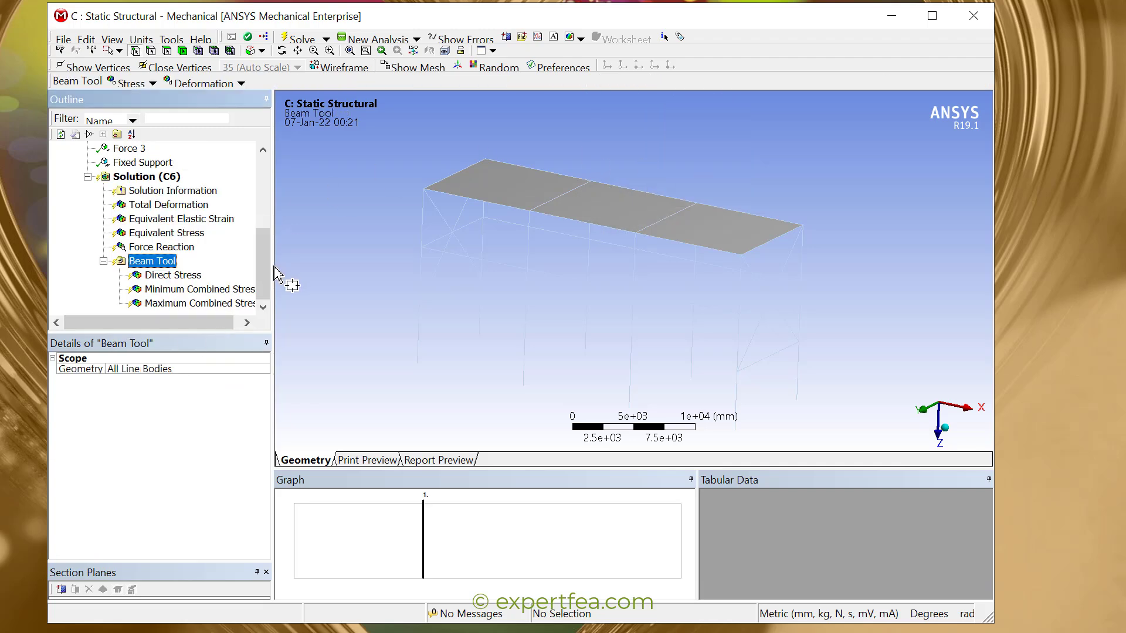
pyautogui.rightClick(149, 268)
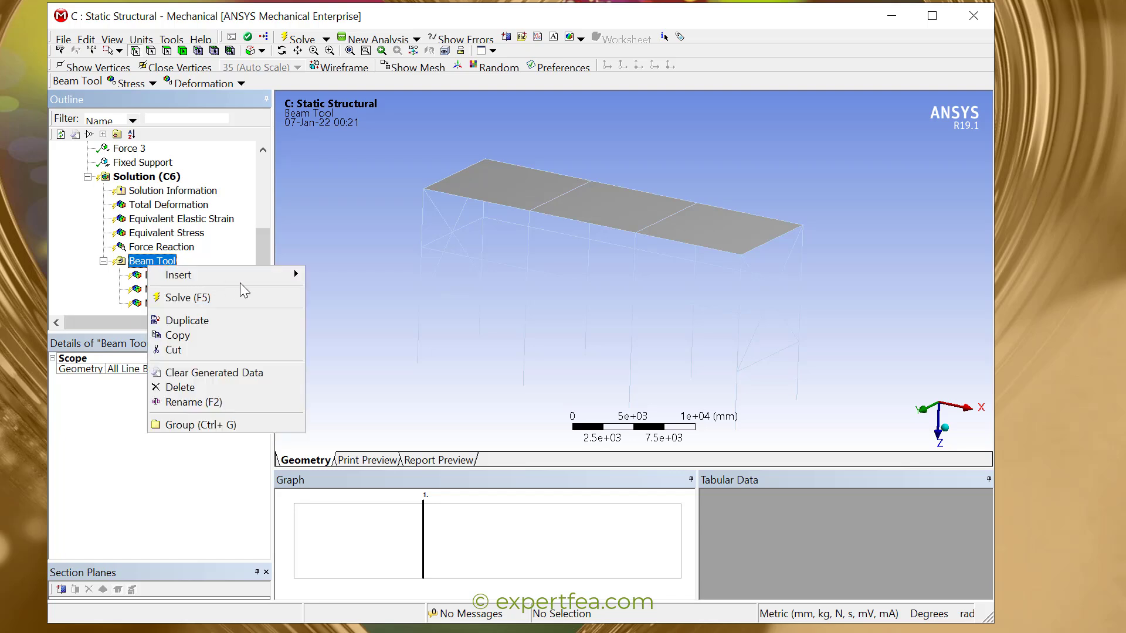
pyautogui.moveTo(243, 272)
pyautogui.moveTo(414, 292)
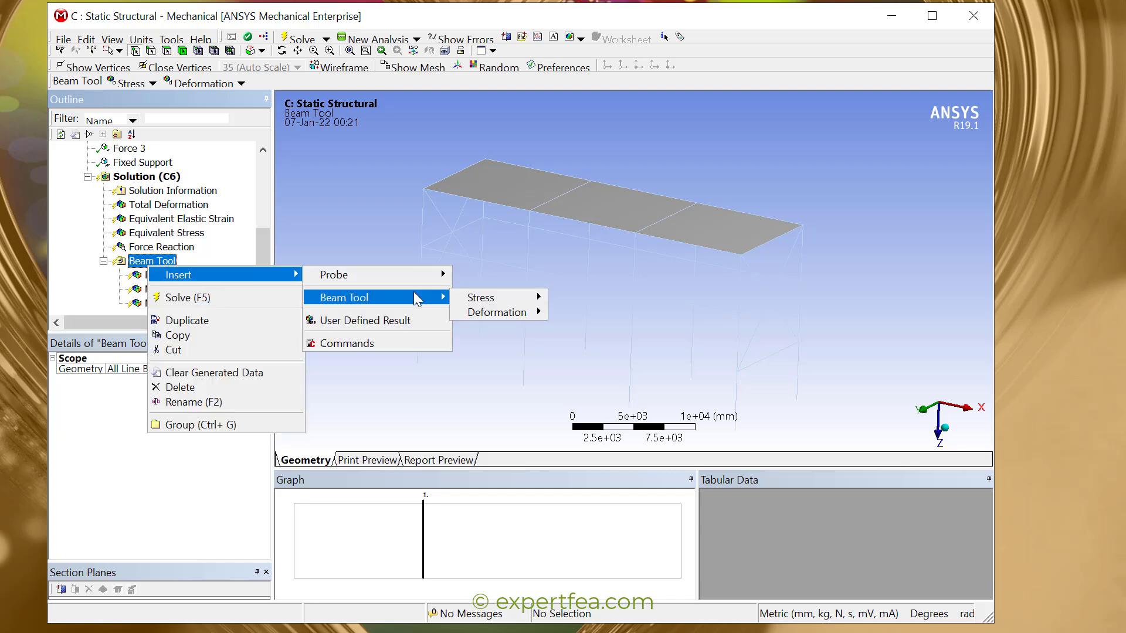
pyautogui.moveTo(509, 297)
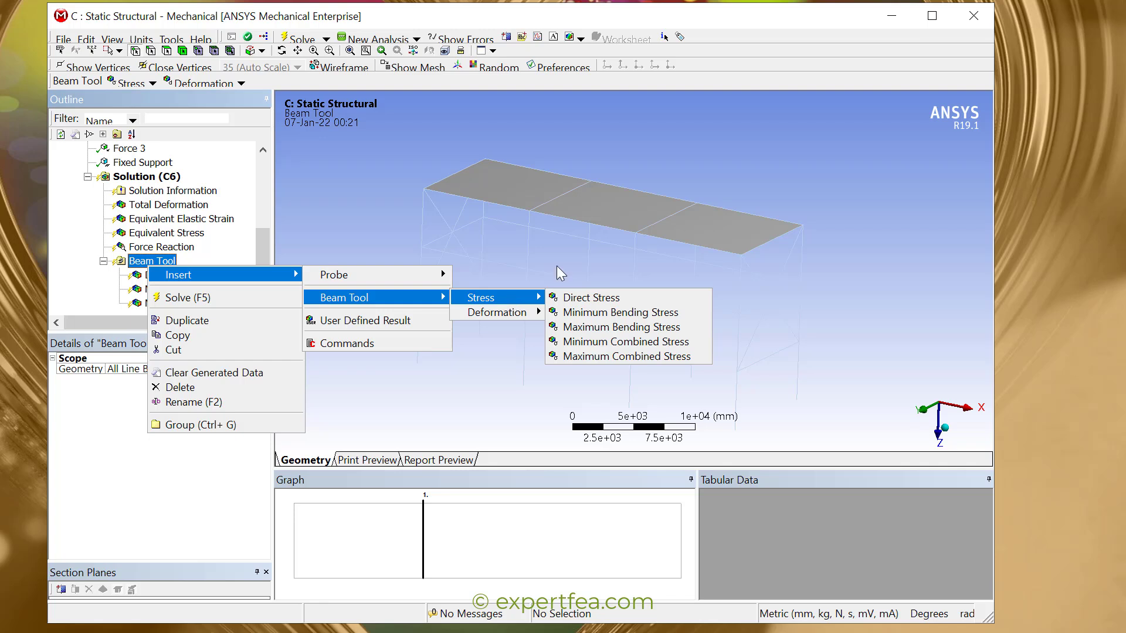
pyautogui.click(768, 62)
pyautogui.moveTo(183, 323); pyautogui.dragTo(189, 325)
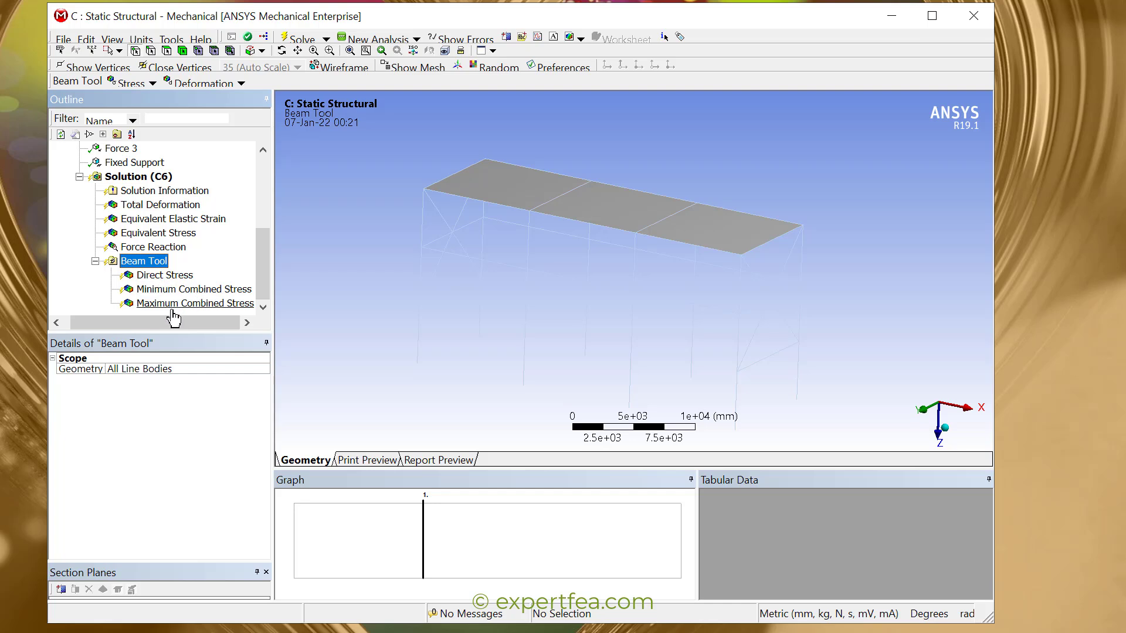
pyautogui.rightClick(163, 264)
pyautogui.moveTo(272, 275)
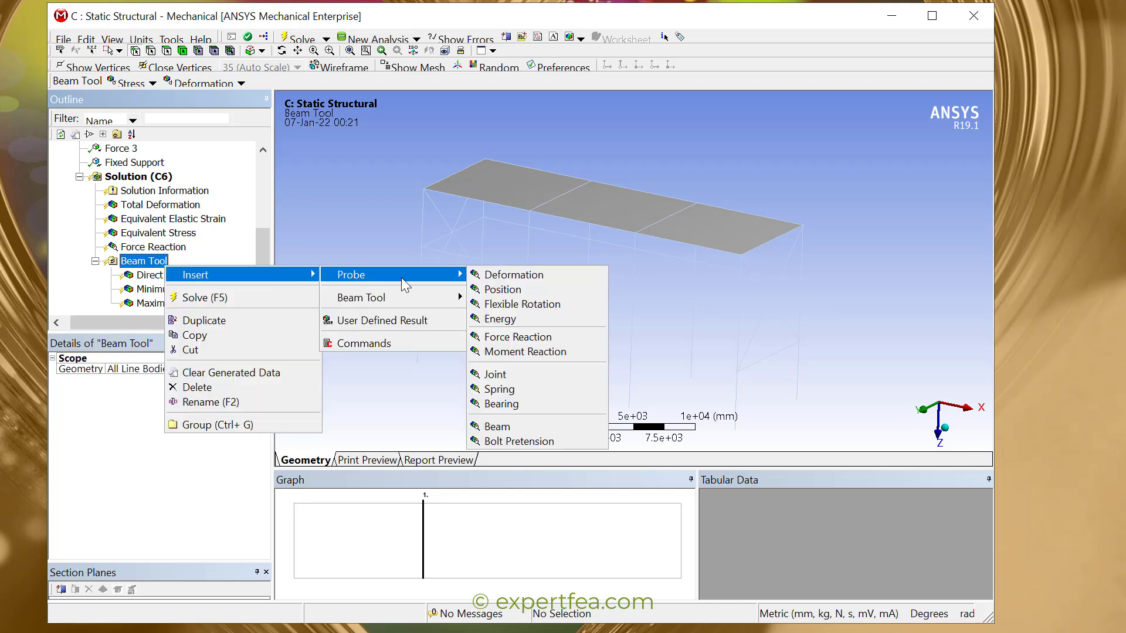
pyautogui.moveTo(464, 299)
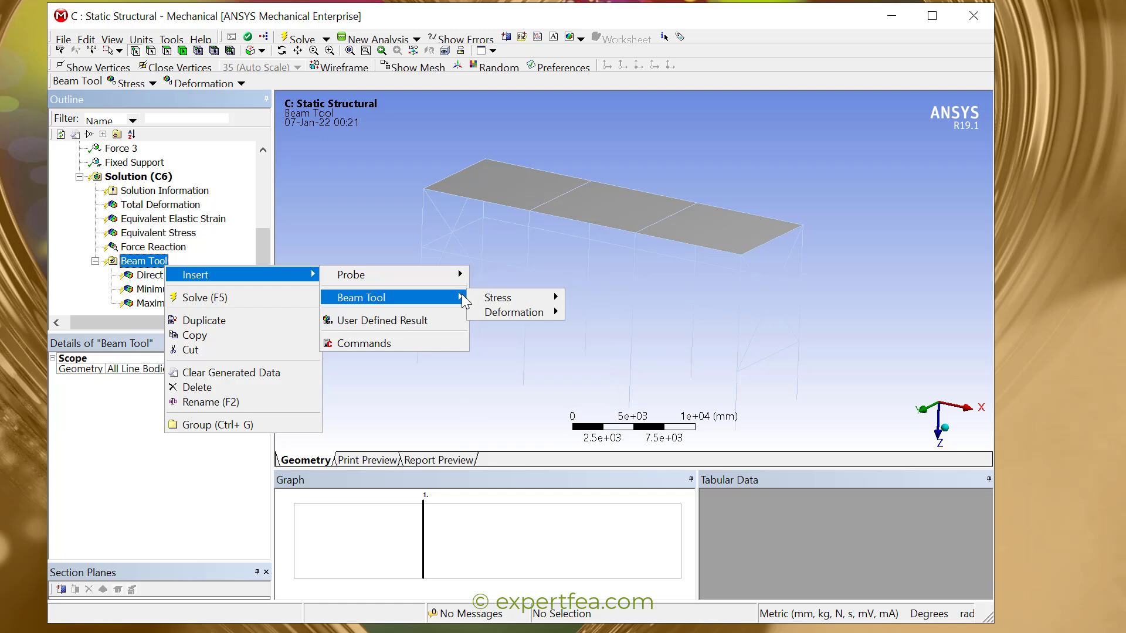
pyautogui.moveTo(507, 301)
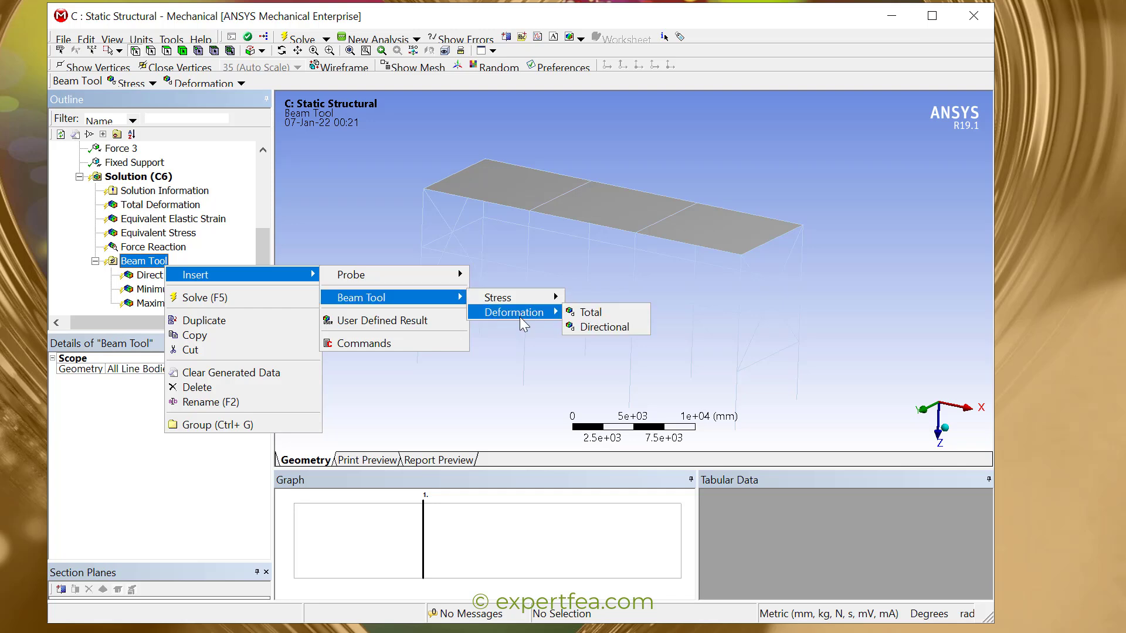
pyautogui.click(748, 54)
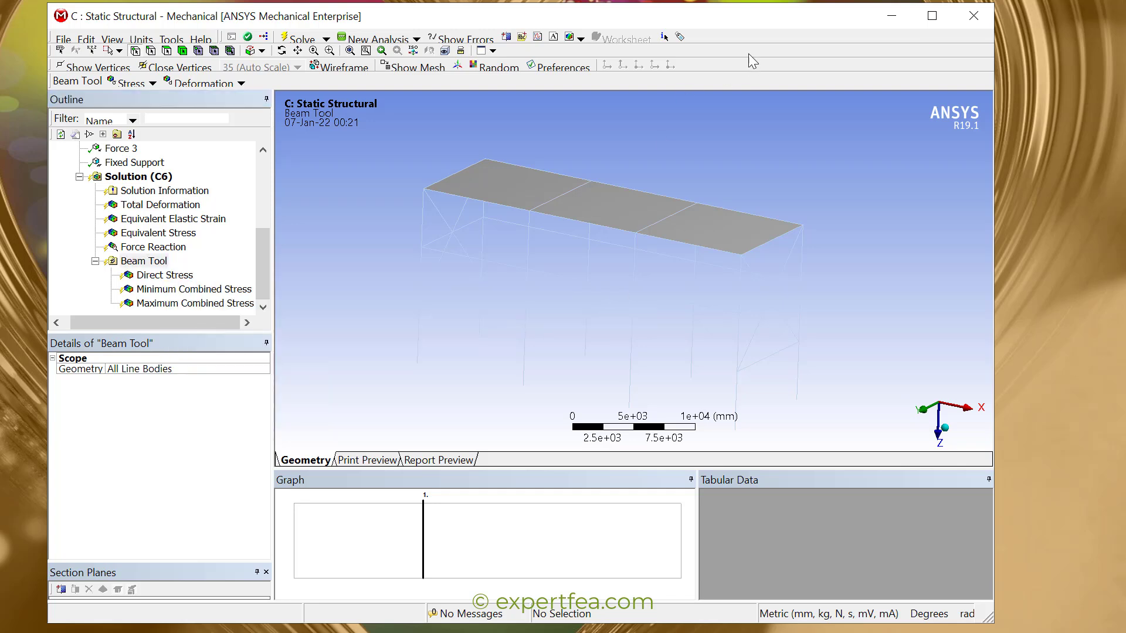
# Add Maximum Bending Stress and Total Deformation results under the Beam Tool.
pyautogui.rightClick(155, 265)
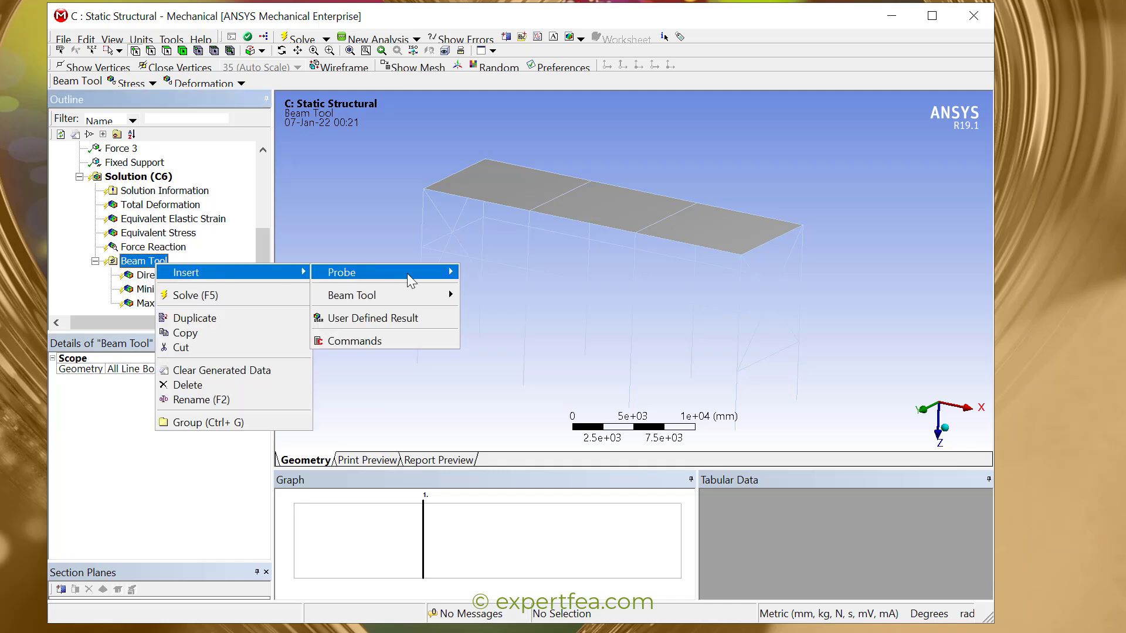
pyautogui.moveTo(391, 295)
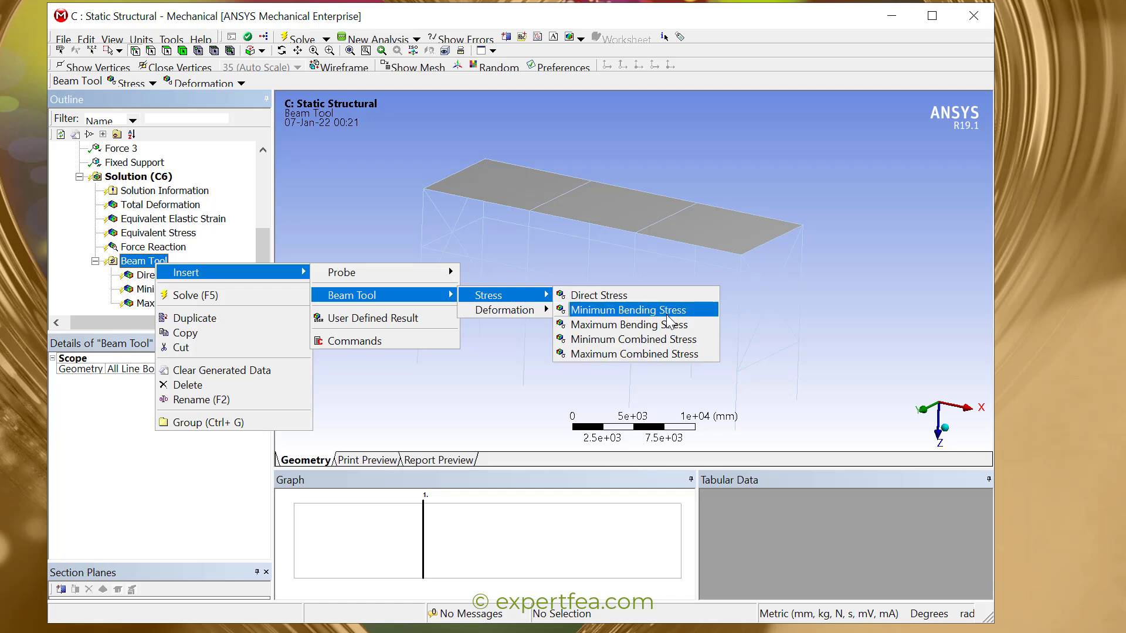
pyautogui.click(682, 324)
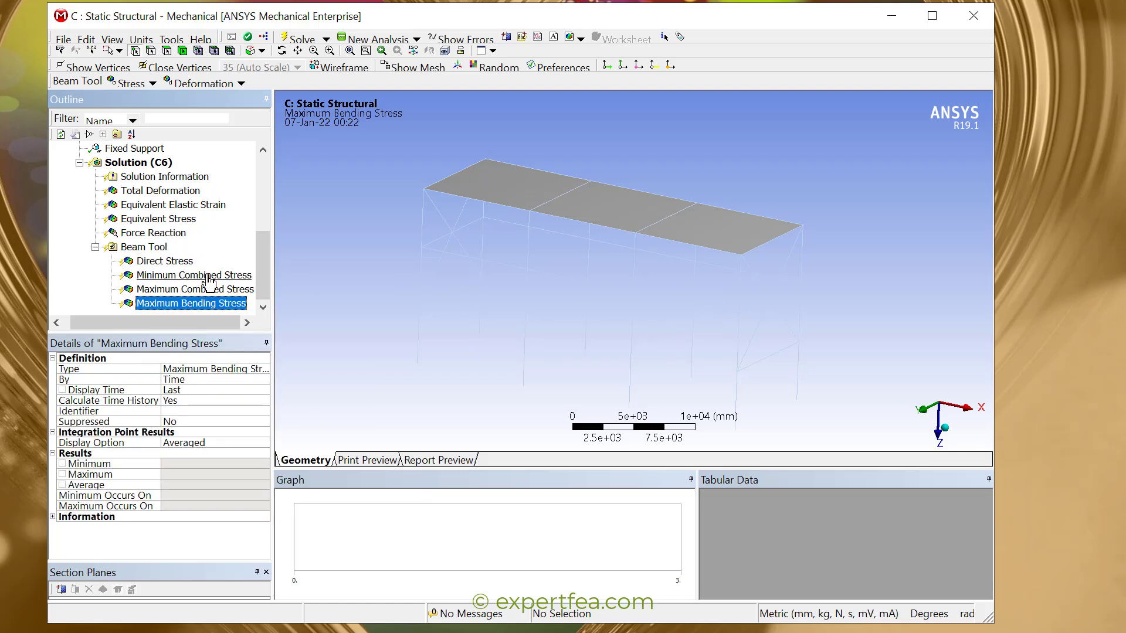
pyautogui.rightClick(148, 247)
pyautogui.moveTo(203, 262)
pyautogui.moveTo(406, 261)
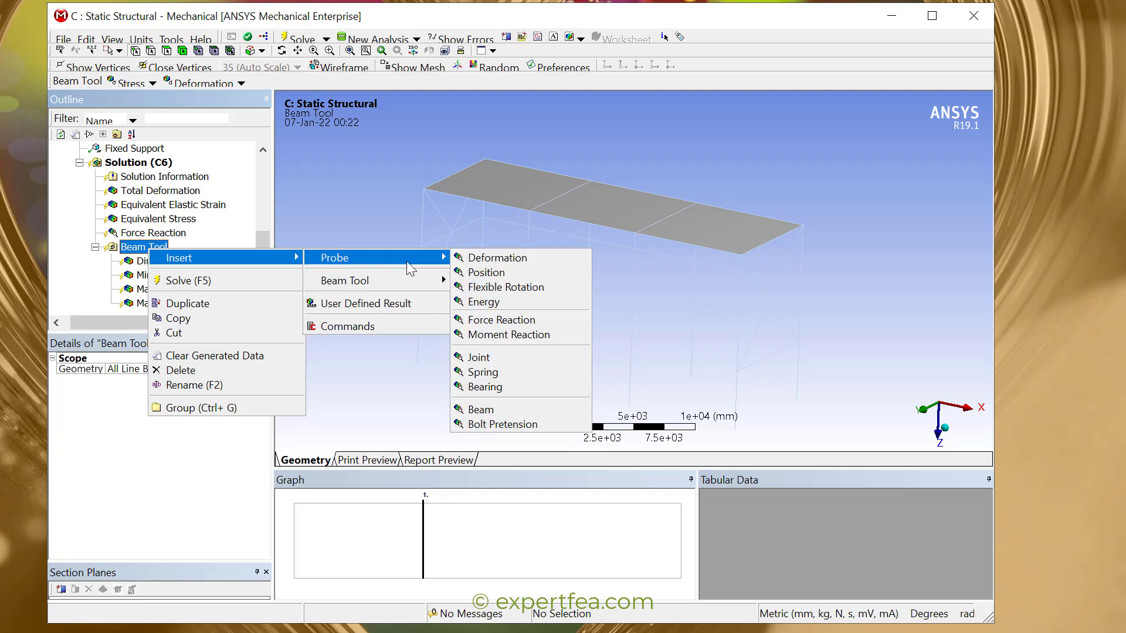
pyautogui.moveTo(513, 283)
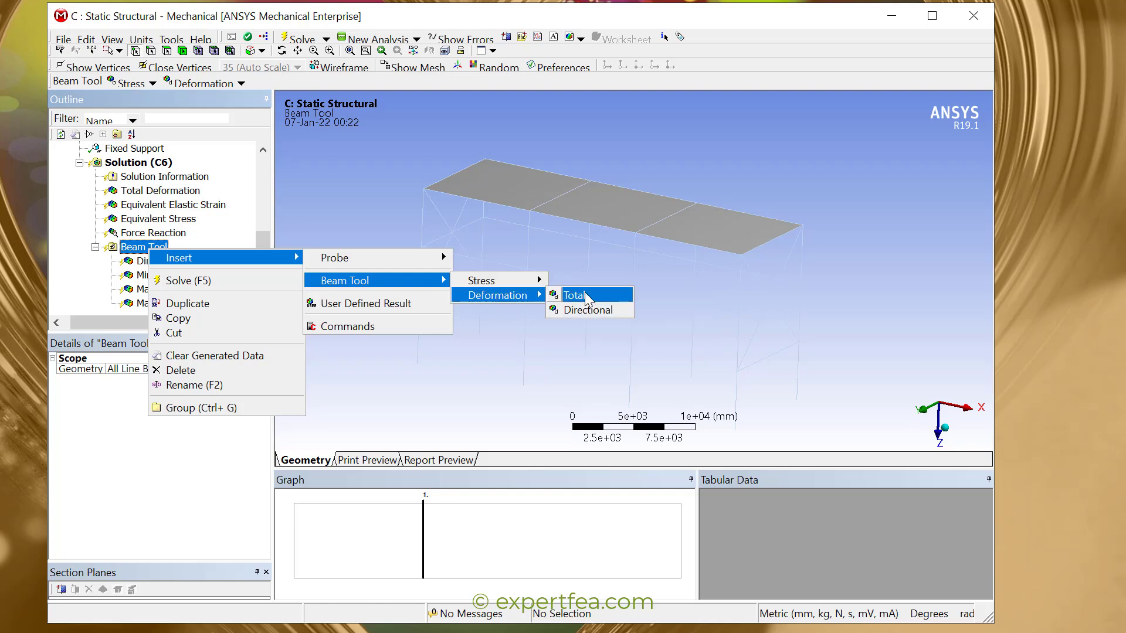
pyautogui.click(585, 295)
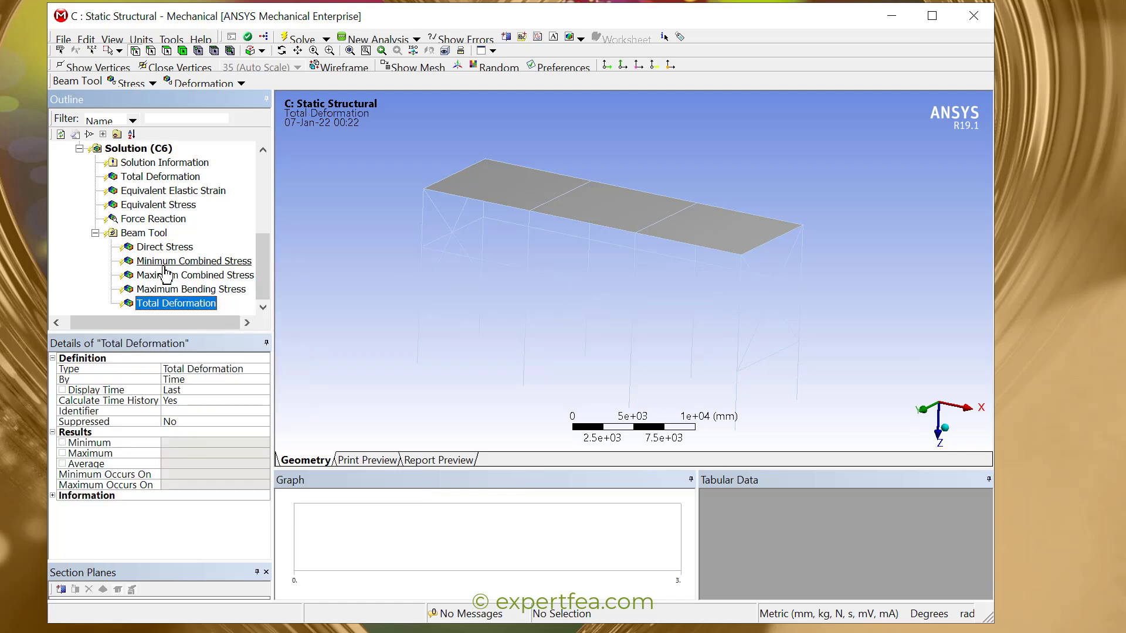
# Save the project and solve the static structural analysis.
pyautogui.click(61, 37)
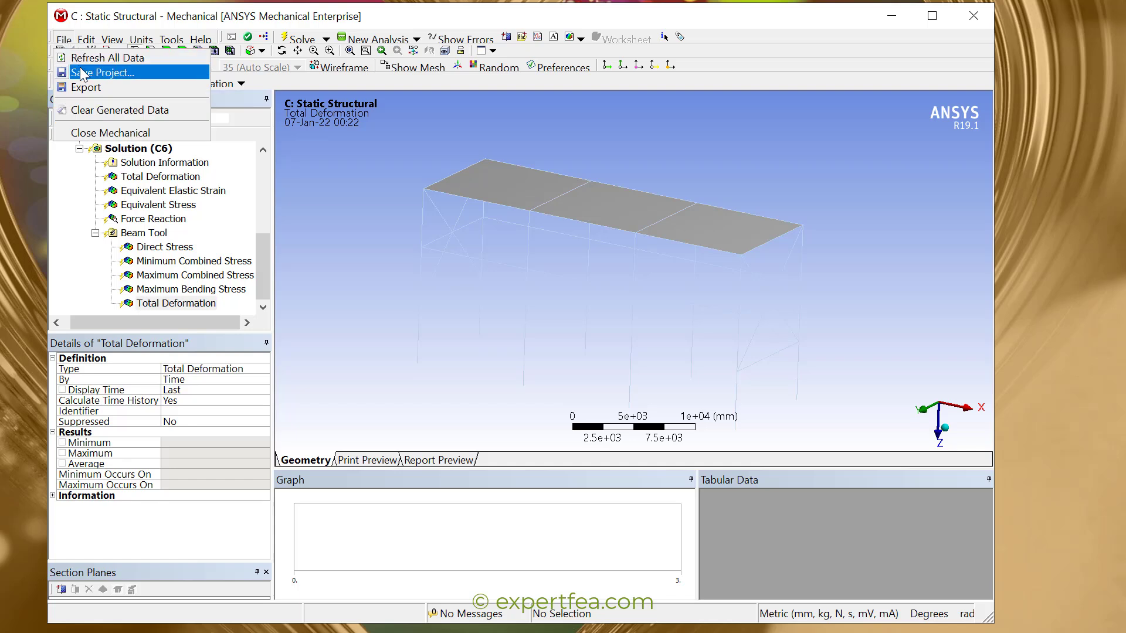
pyautogui.click(81, 71)
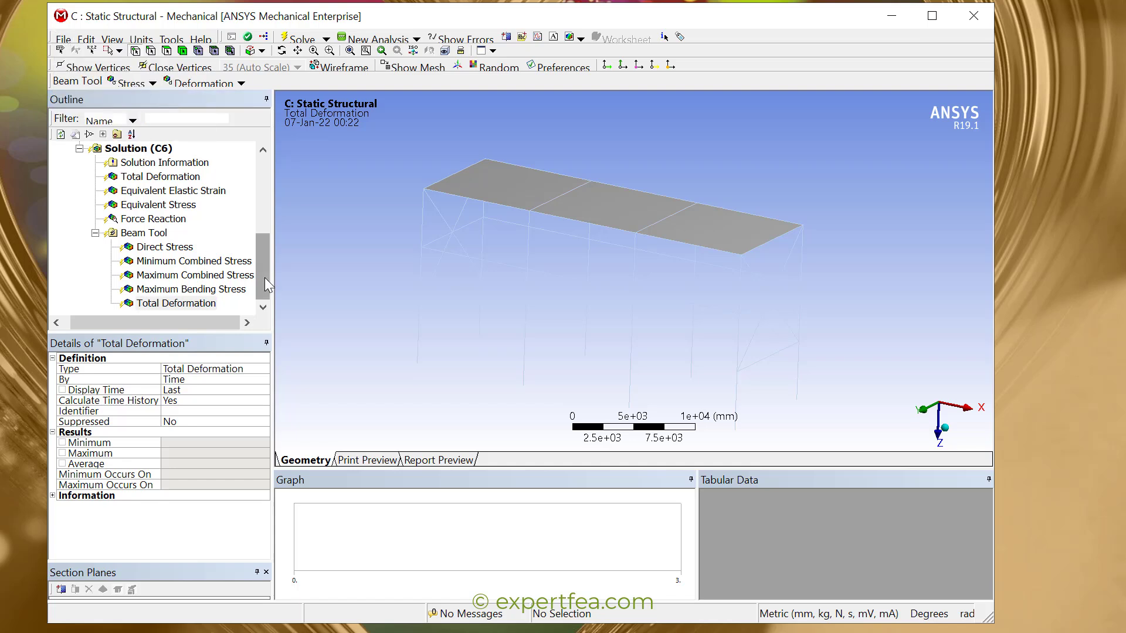
pyautogui.click(155, 154)
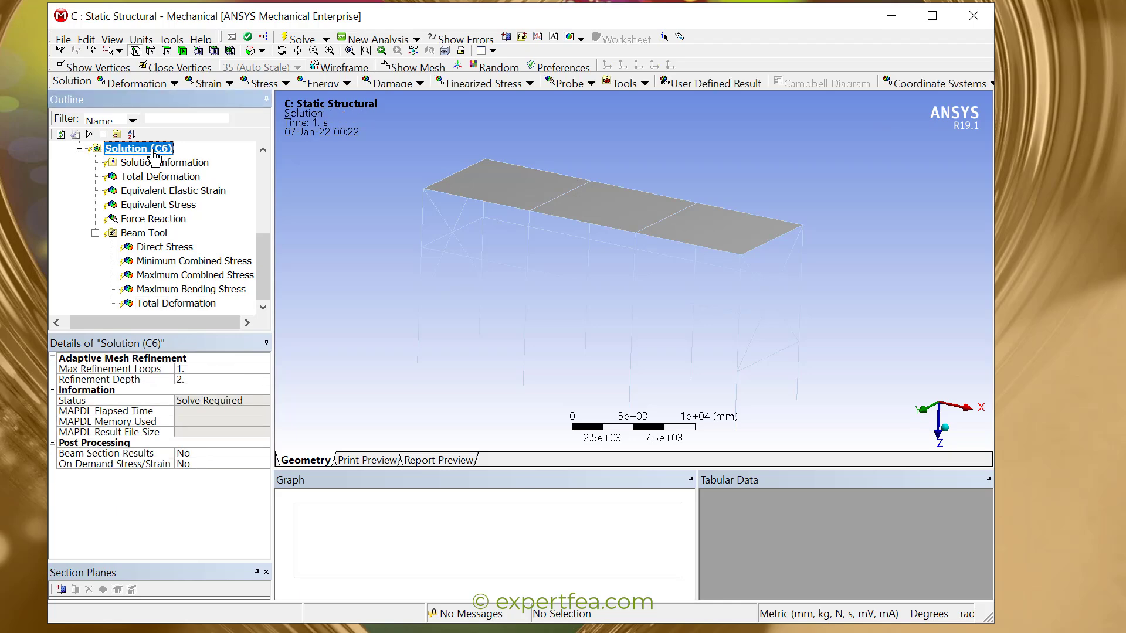
pyautogui.rightClick(154, 151)
pyautogui.click(186, 181)
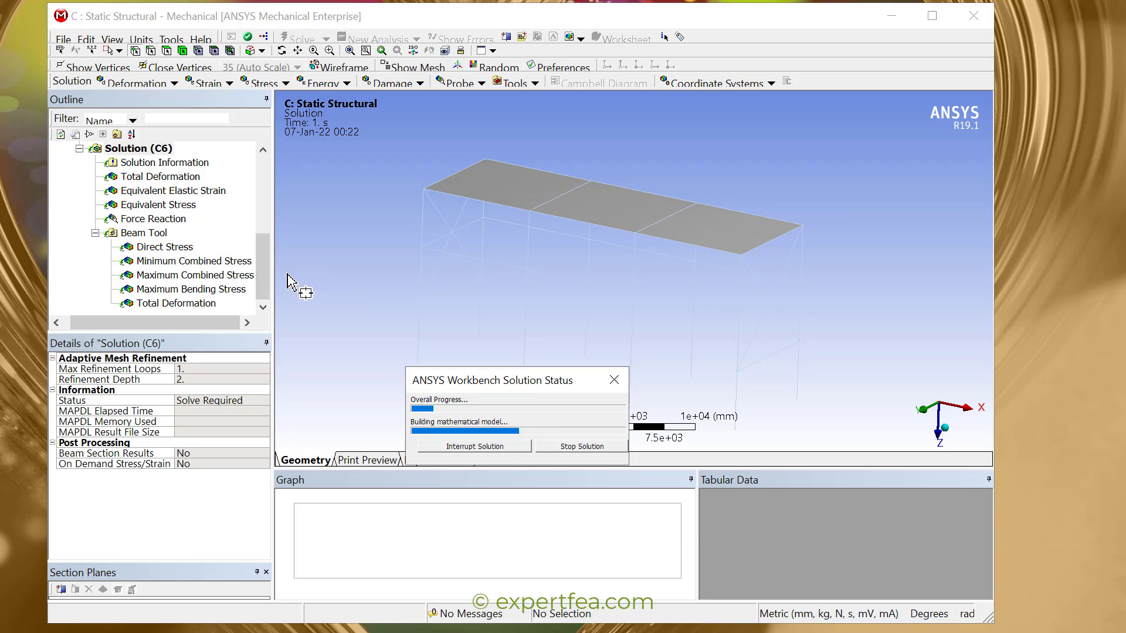
# Open the solver output of the finished solution in Solution Information.
pyautogui.moveTo(262, 273); pyautogui.dragTo(262, 250)
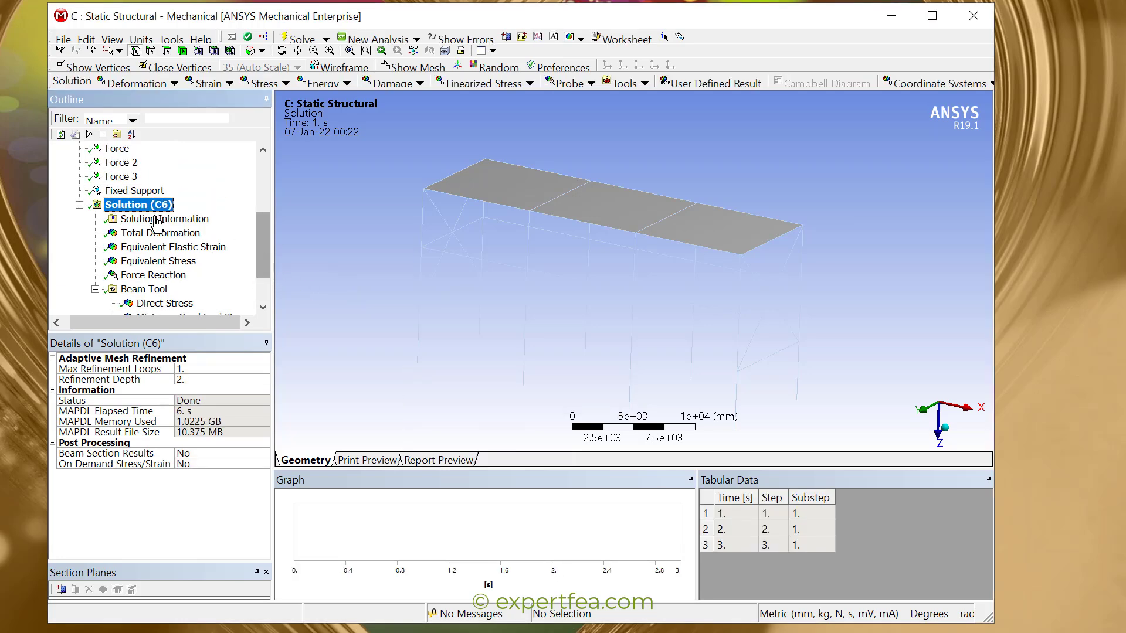
pyautogui.click(175, 219)
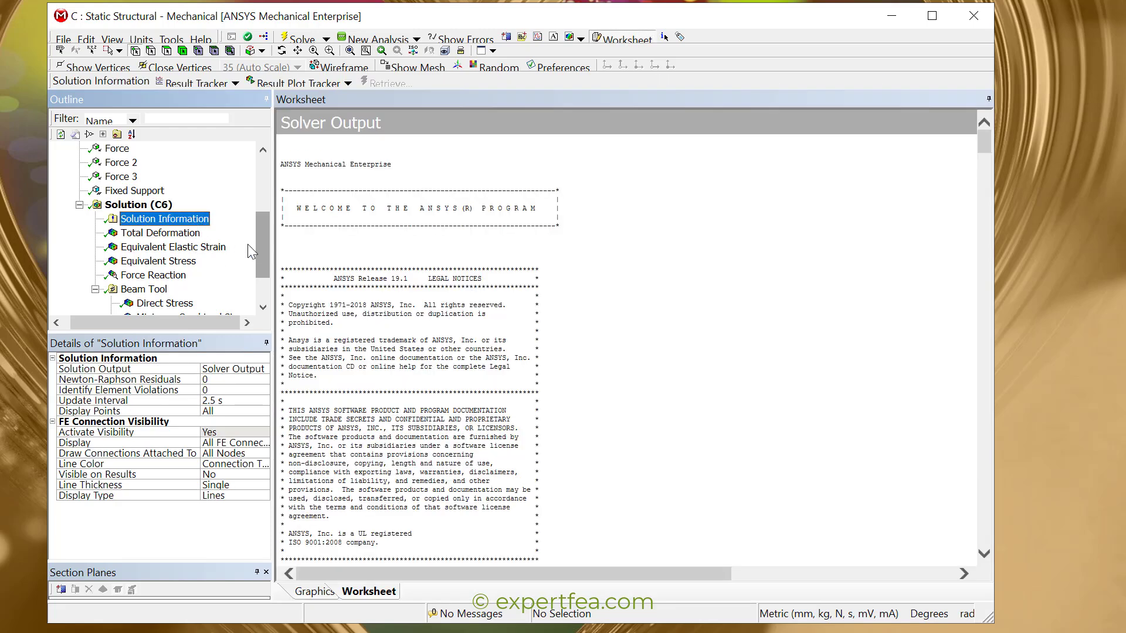
# Animate the overall Total Deformation result of the bridge, inspect it from different angles, and stop the animation.
pyautogui.moveTo(266, 242); pyautogui.dragTo(267, 252)
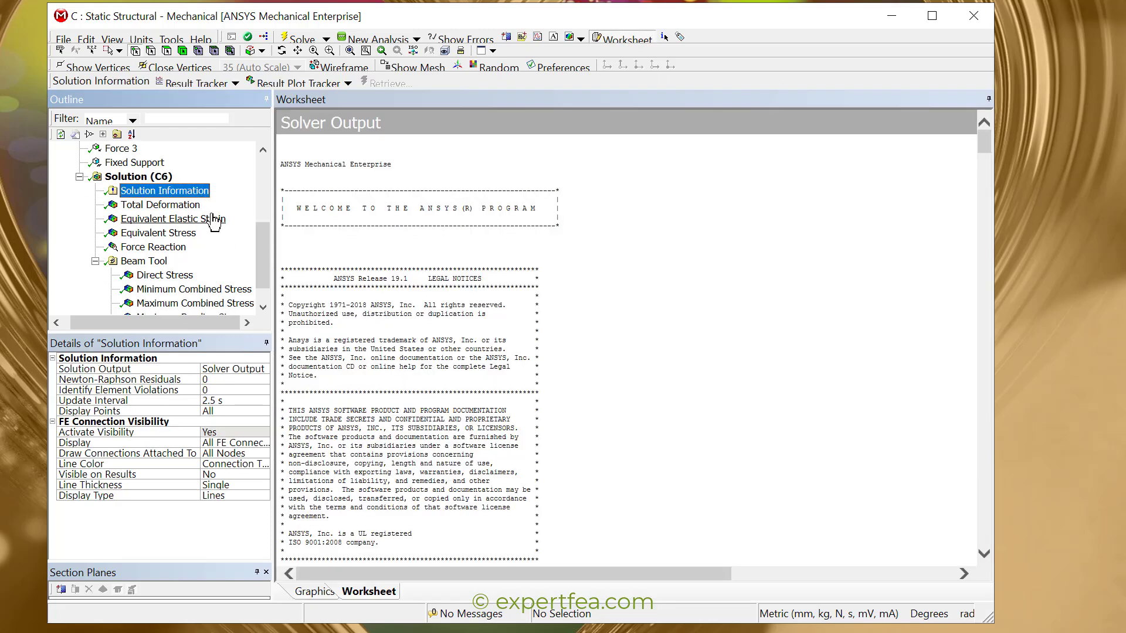
pyautogui.click(161, 204)
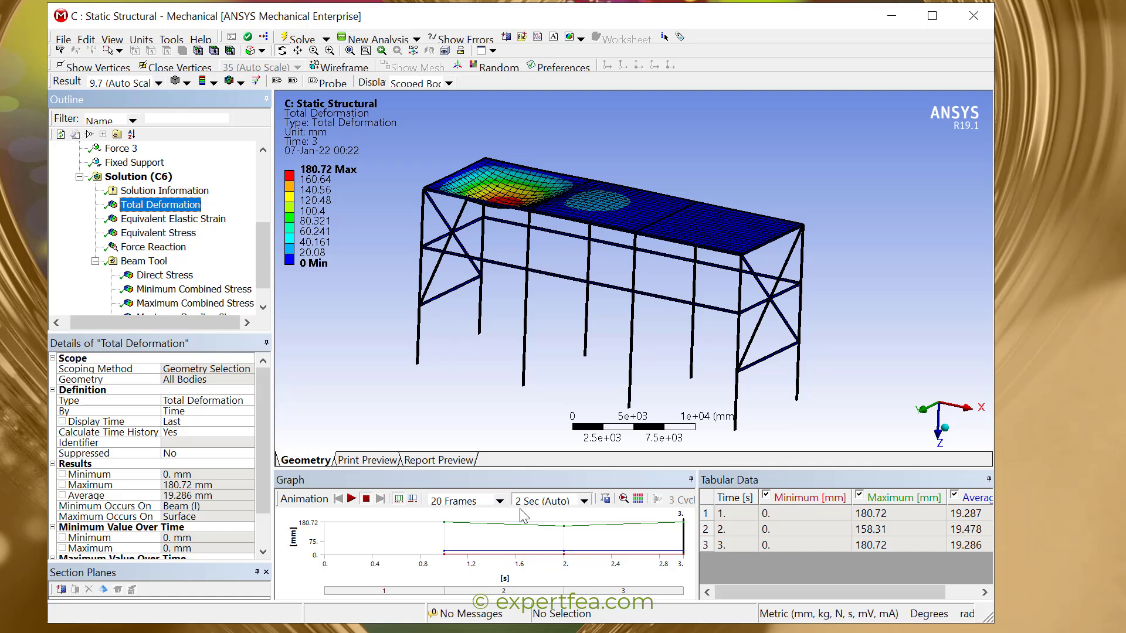
pyautogui.click(351, 498)
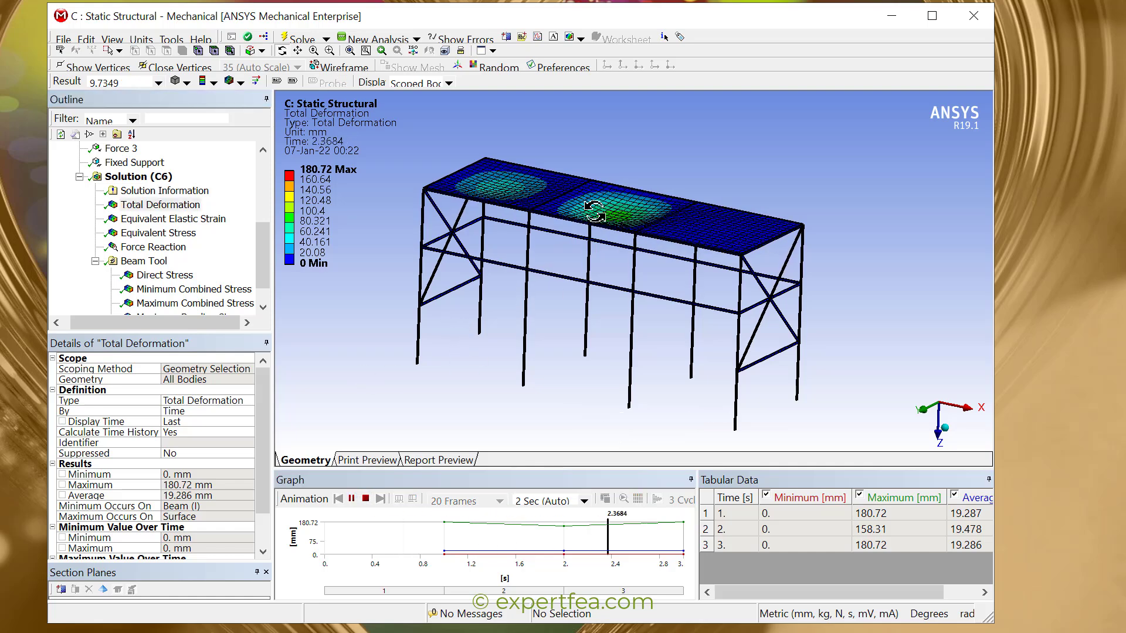
pyautogui.moveTo(545, 345); pyautogui.dragTo(658, 283)
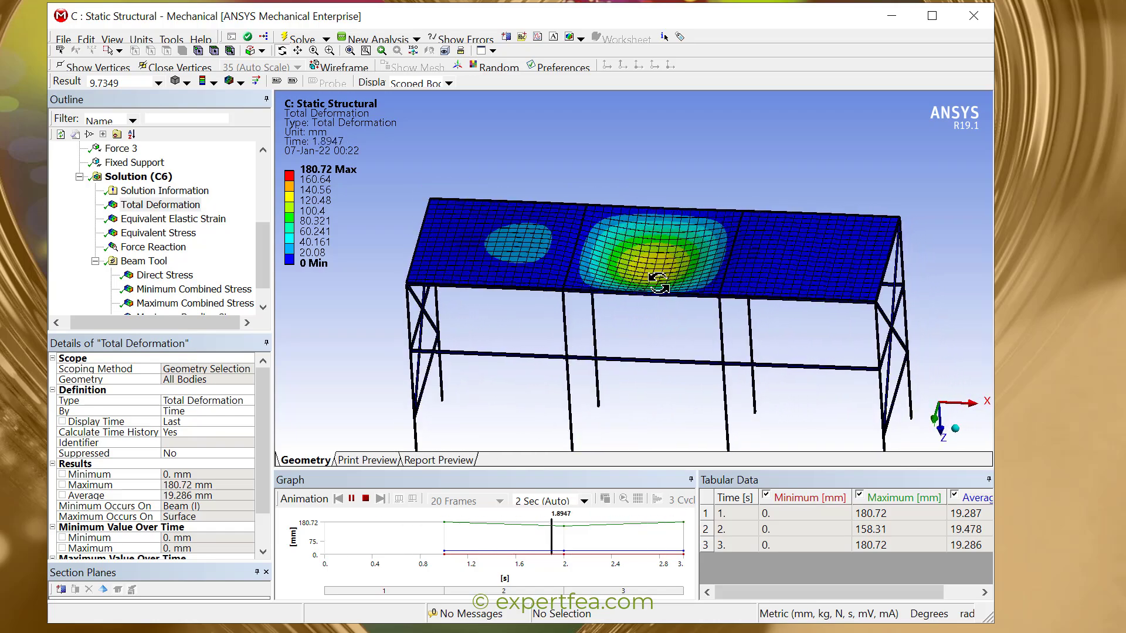
pyautogui.moveTo(644, 297); pyautogui.dragTo(703, 301)
pyautogui.click(366, 499)
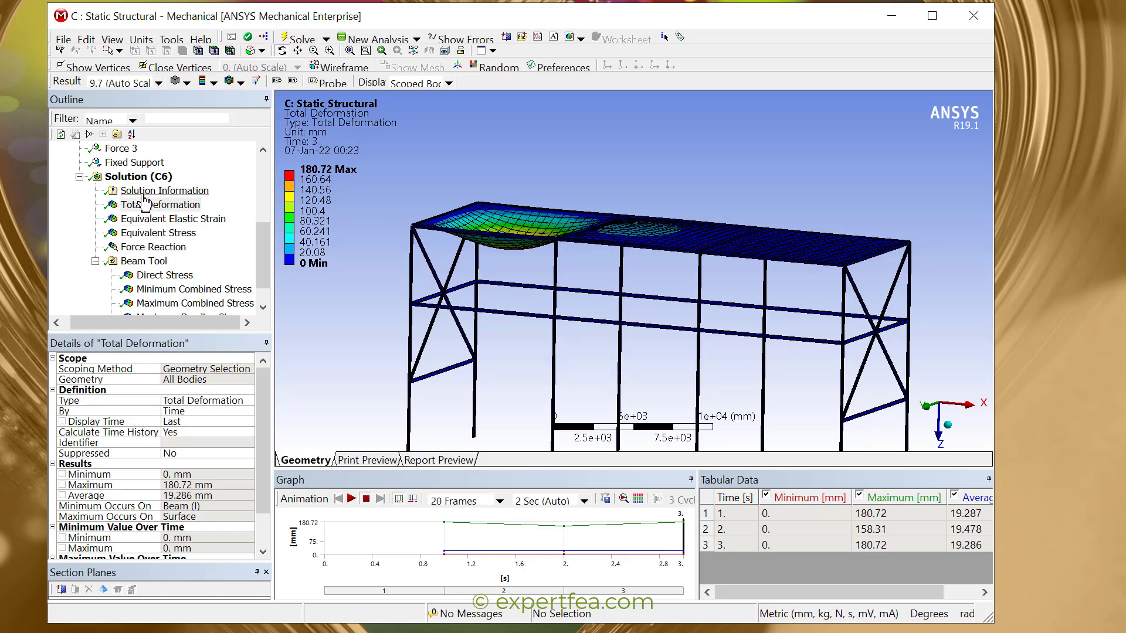
# Check the Large Deflection option and the other solver controls in the Analysis Settings.
pyautogui.moveTo(266, 255); pyautogui.dragTo(270, 241)
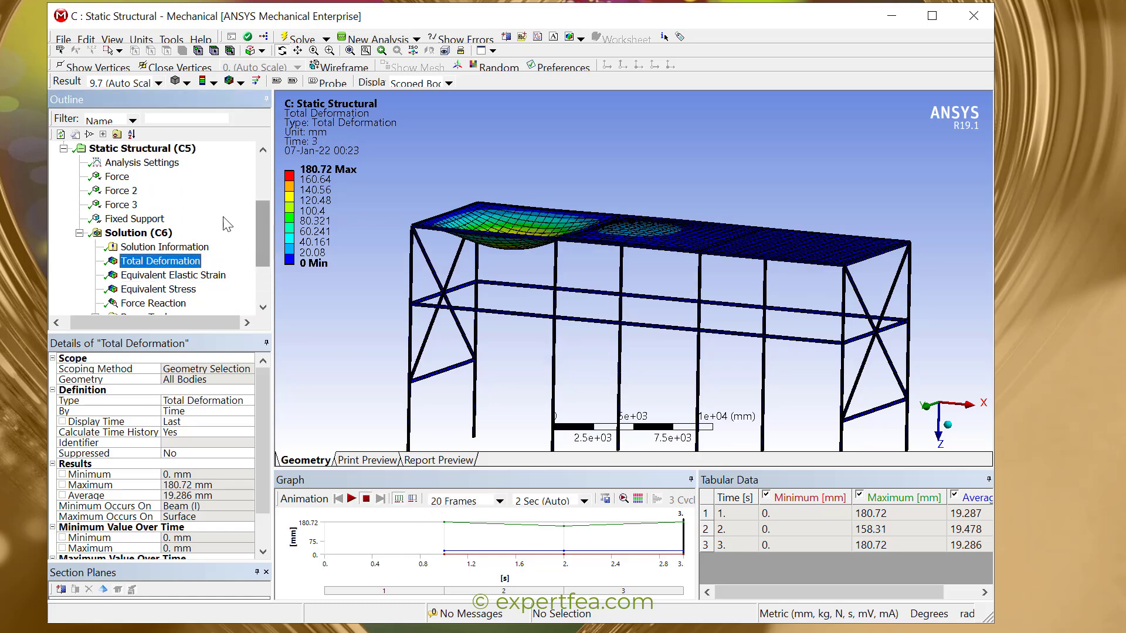
pyautogui.click(142, 163)
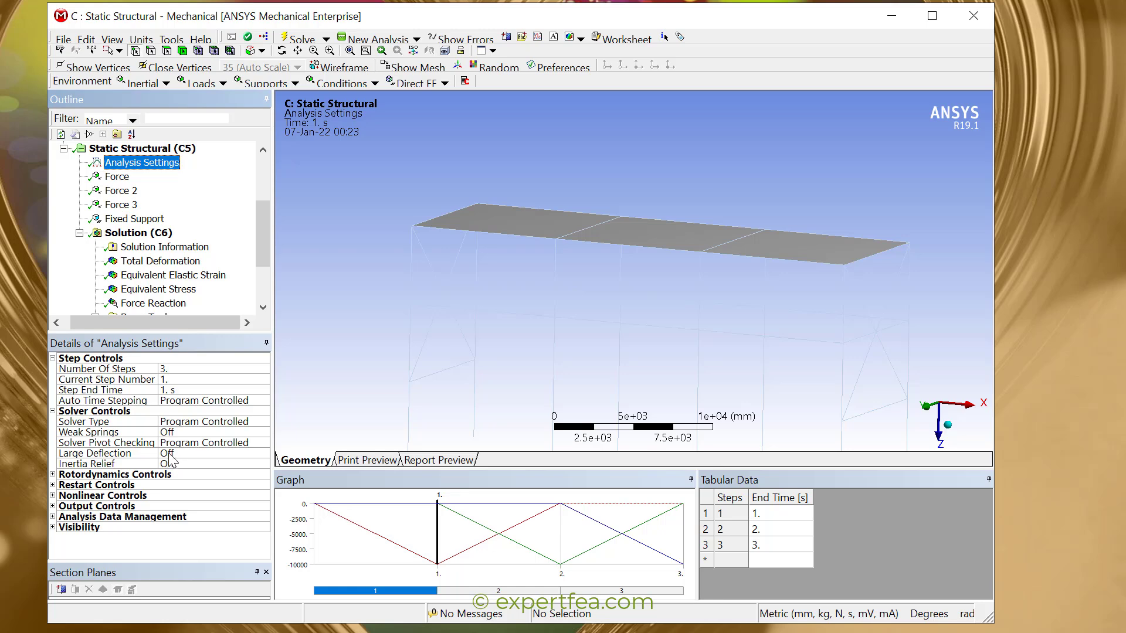
# Display the Equivalent (von-Mises) Stress result, view the deck from above at an angle, and animate it.
pyautogui.moveTo(257, 222); pyautogui.dragTo(254, 251)
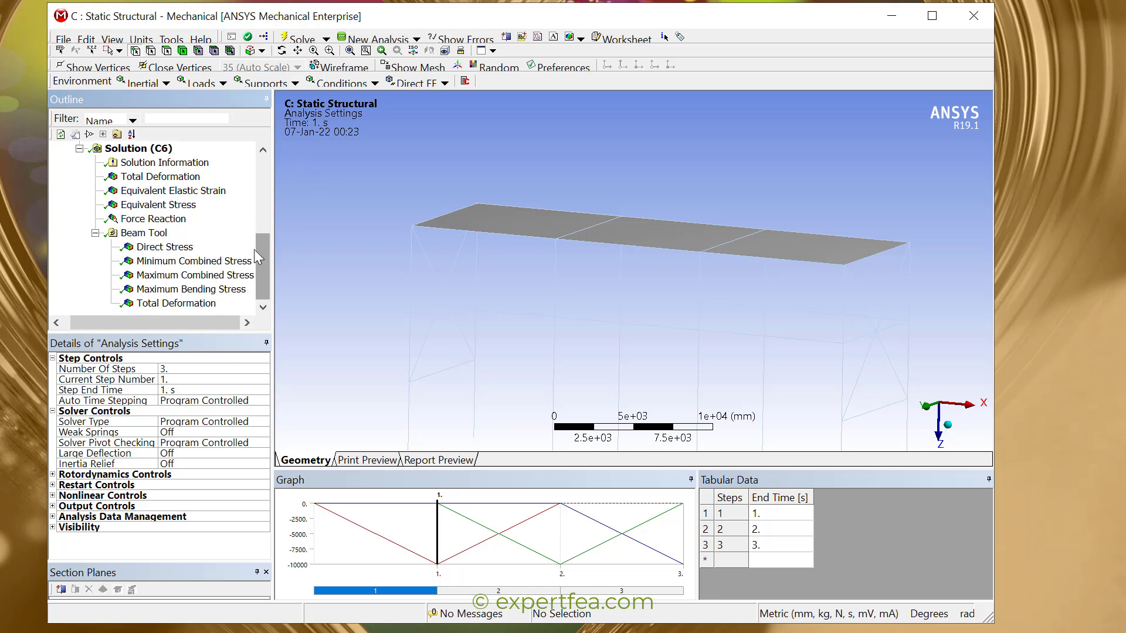
pyautogui.click(167, 205)
pyautogui.moveTo(510, 252); pyautogui.dragTo(458, 469, button='middle')
pyautogui.click(354, 498)
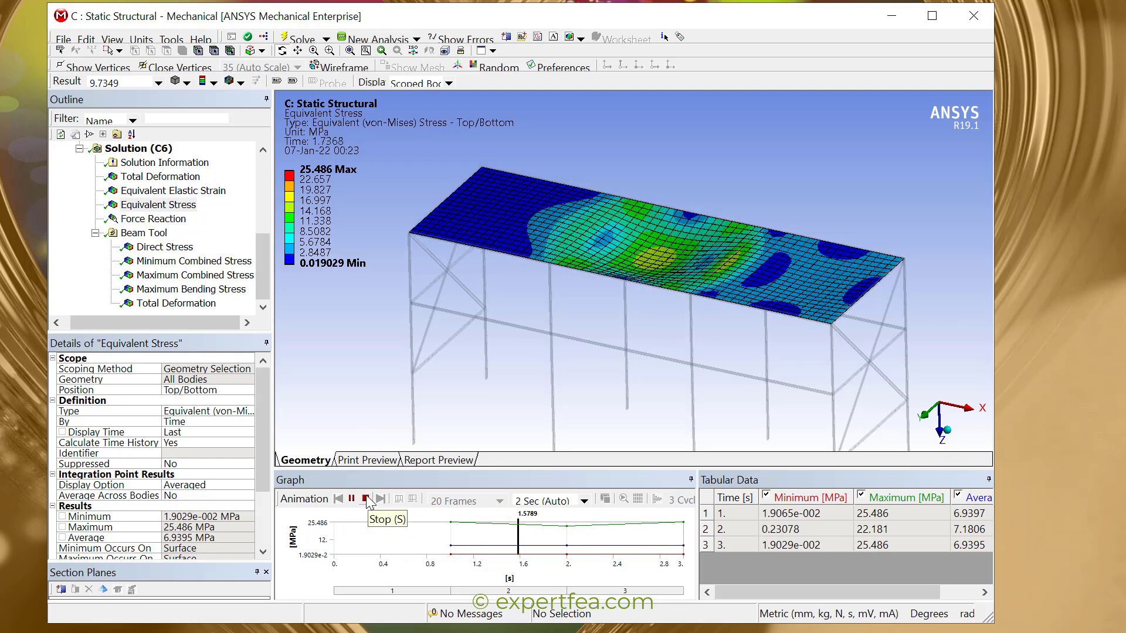
# Compare the beam tool's Total Deformation and Maximum Bending Stress results with the deck's Equivalent Stress result.
pyautogui.click(194, 304)
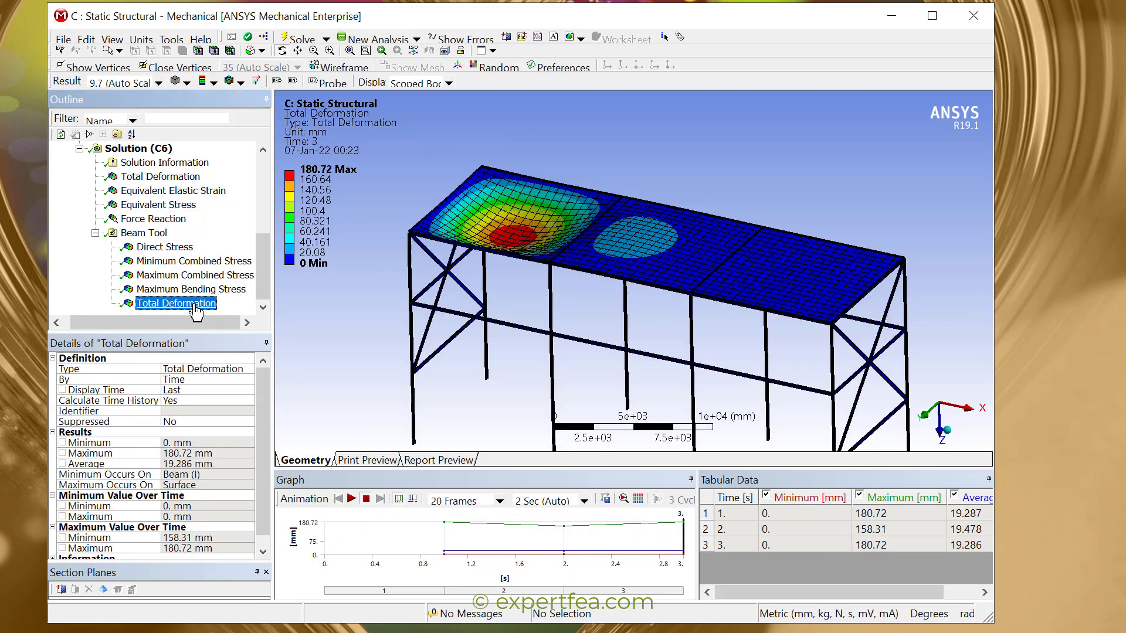
pyautogui.click(191, 291)
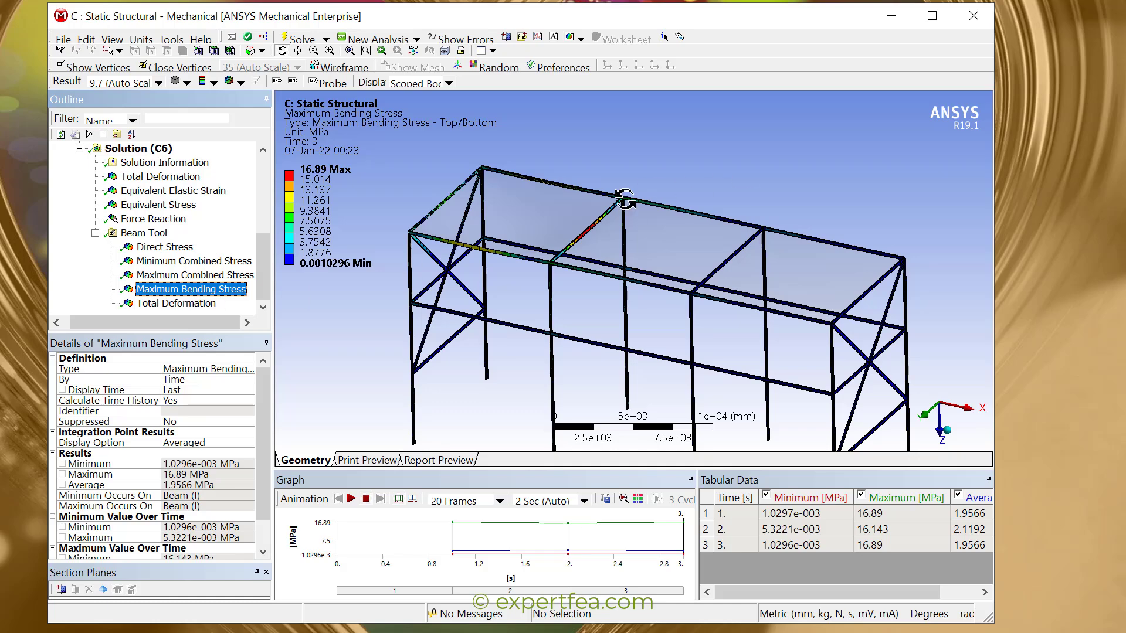
pyautogui.scroll(3, 624, 198)
pyautogui.scroll(-3, 645, 261)
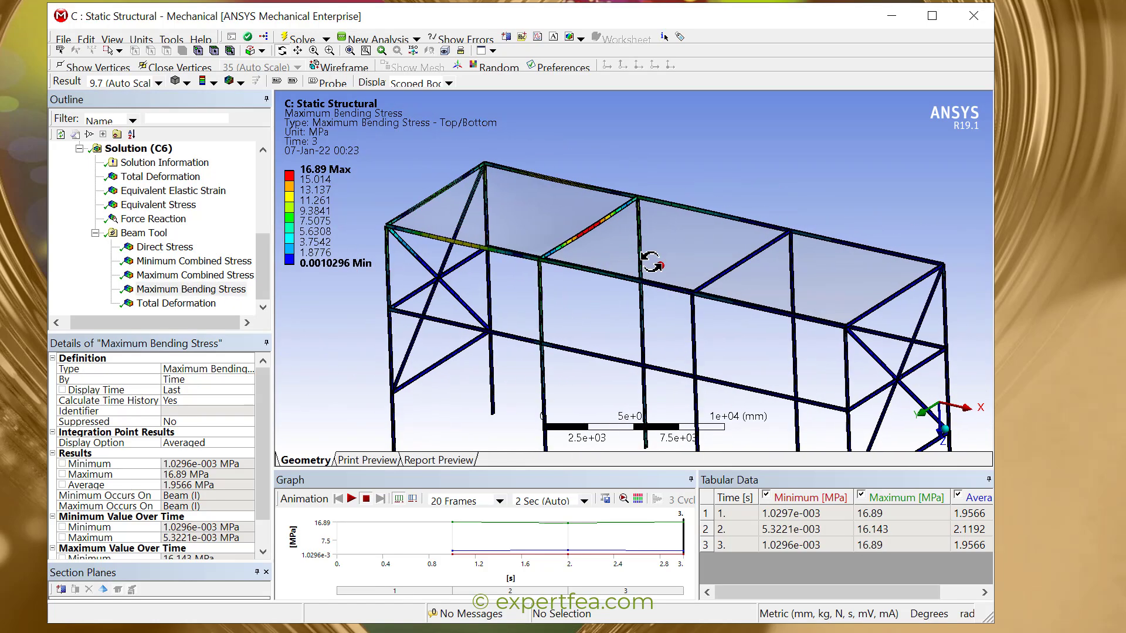
pyautogui.click(158, 204)
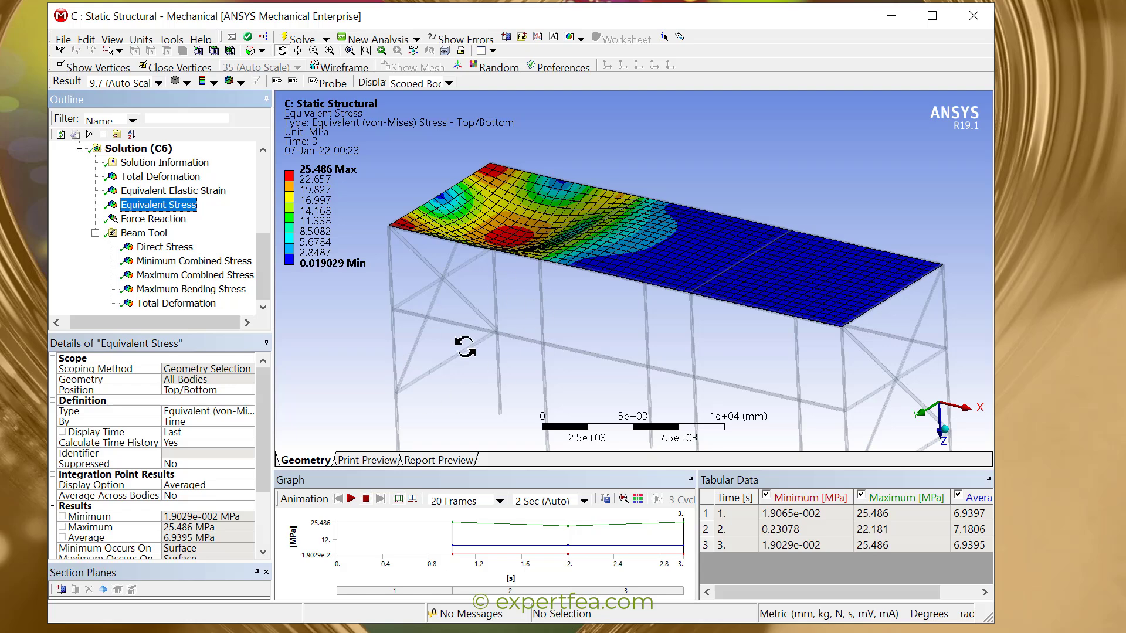
# Review the beam tool results from Direct Stress through the combined and bending stresses to Total Deformation.
pyautogui.click(165, 247)
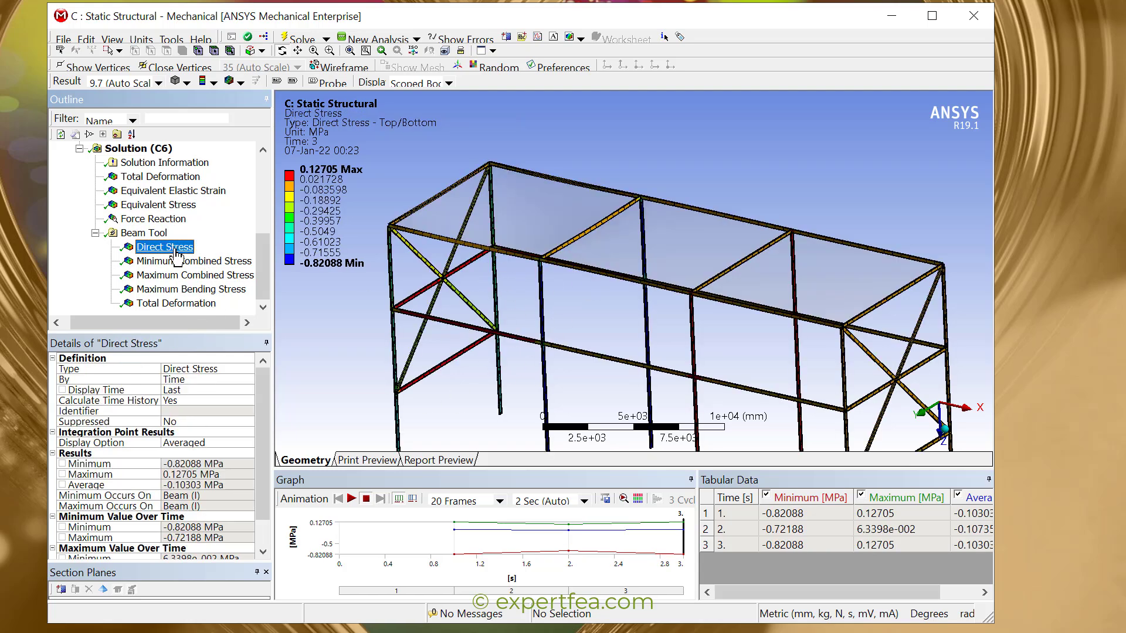
pyautogui.click(208, 261)
pyautogui.click(202, 276)
pyautogui.click(198, 290)
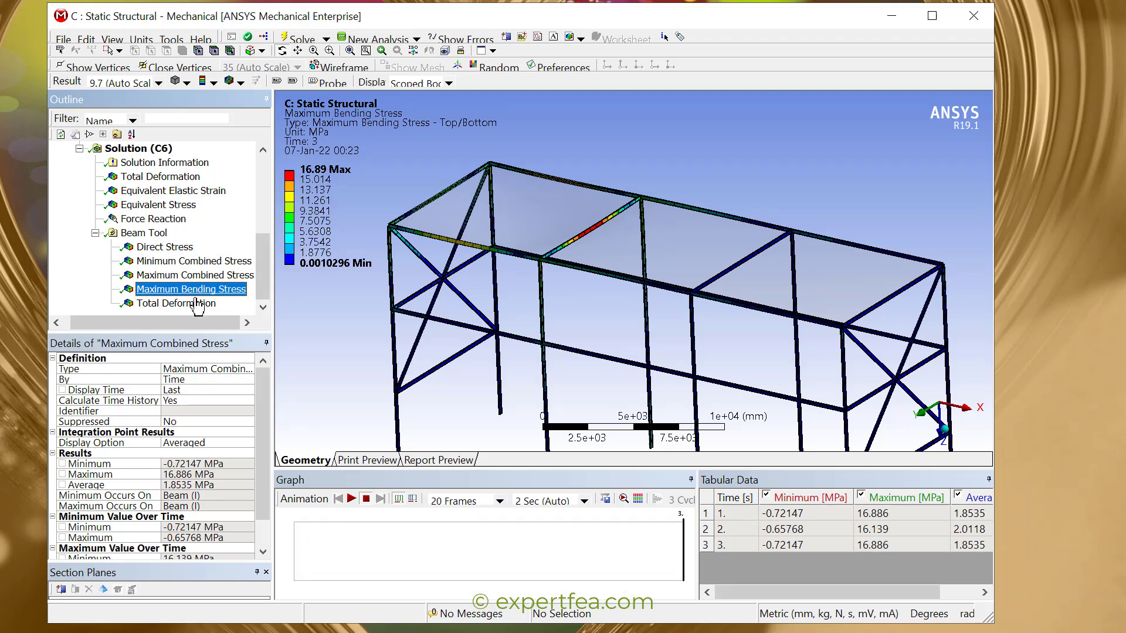
pyautogui.click(183, 303)
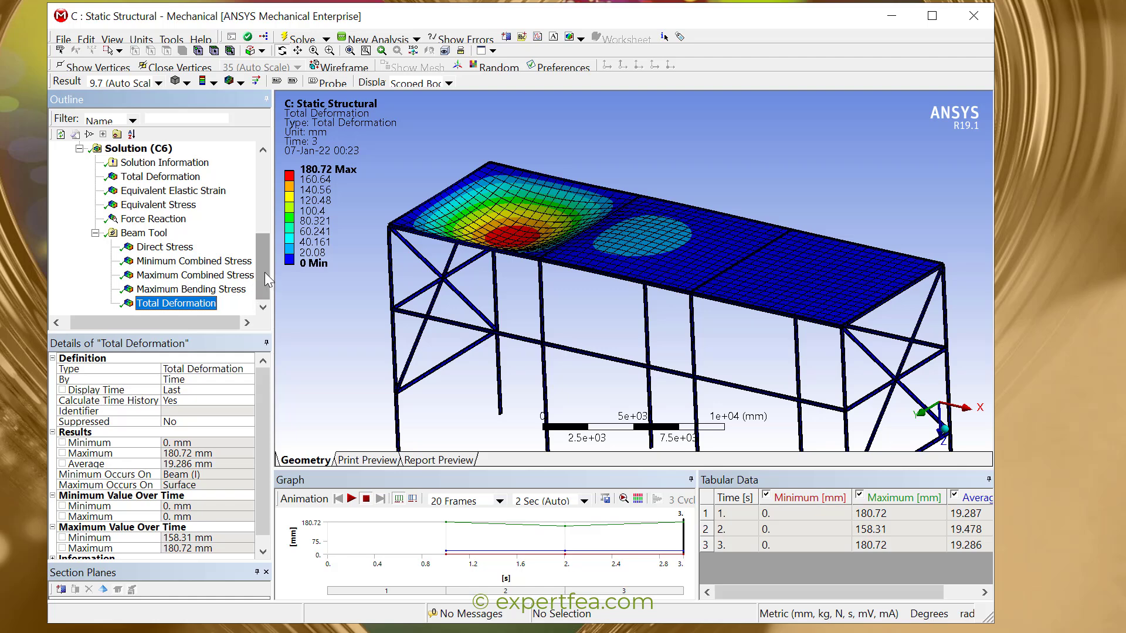
pyautogui.moveTo(265, 272); pyautogui.dragTo(264, 266)
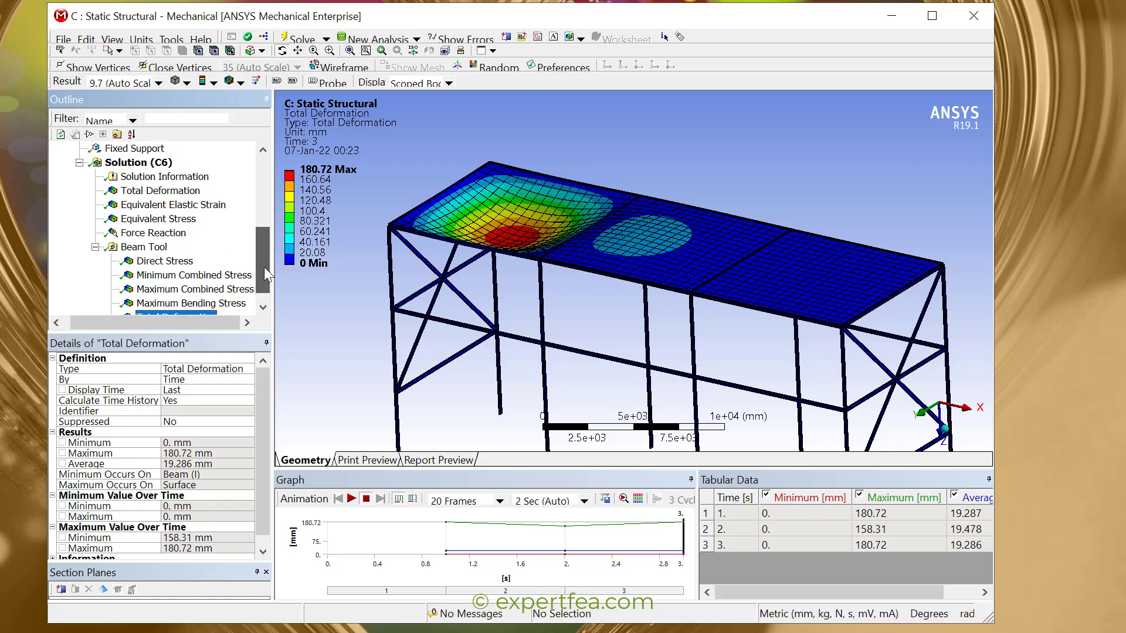
# Close the Mechanical session, return to the Workbench project schematic and save the project.
pyautogui.click(975, 19)
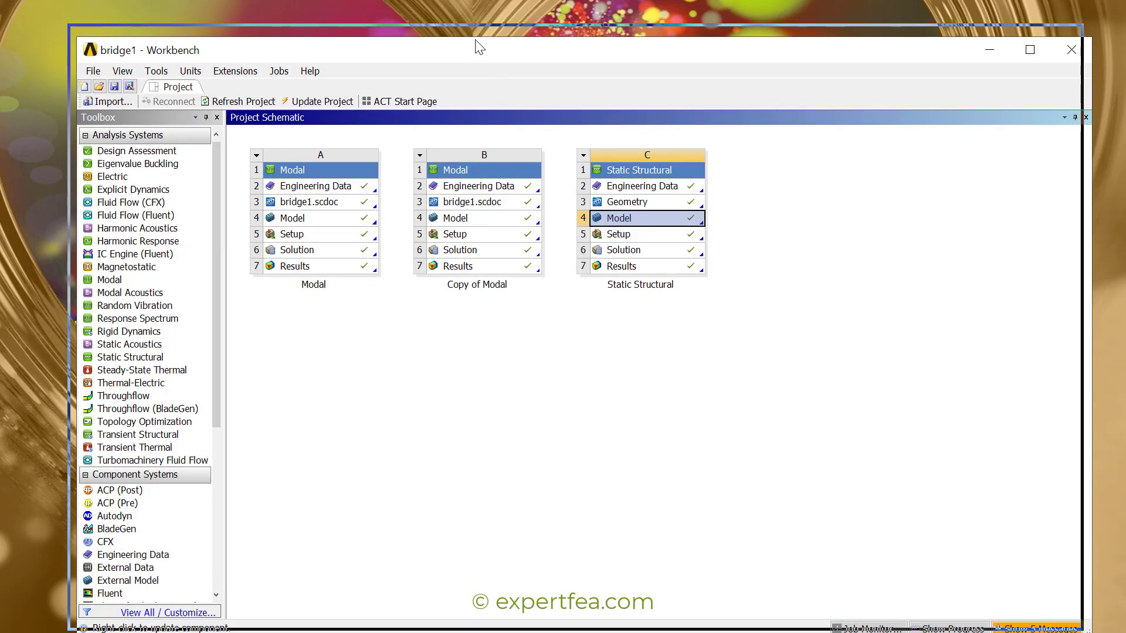
pyautogui.moveTo(484, 58); pyautogui.dragTo(470, 36)
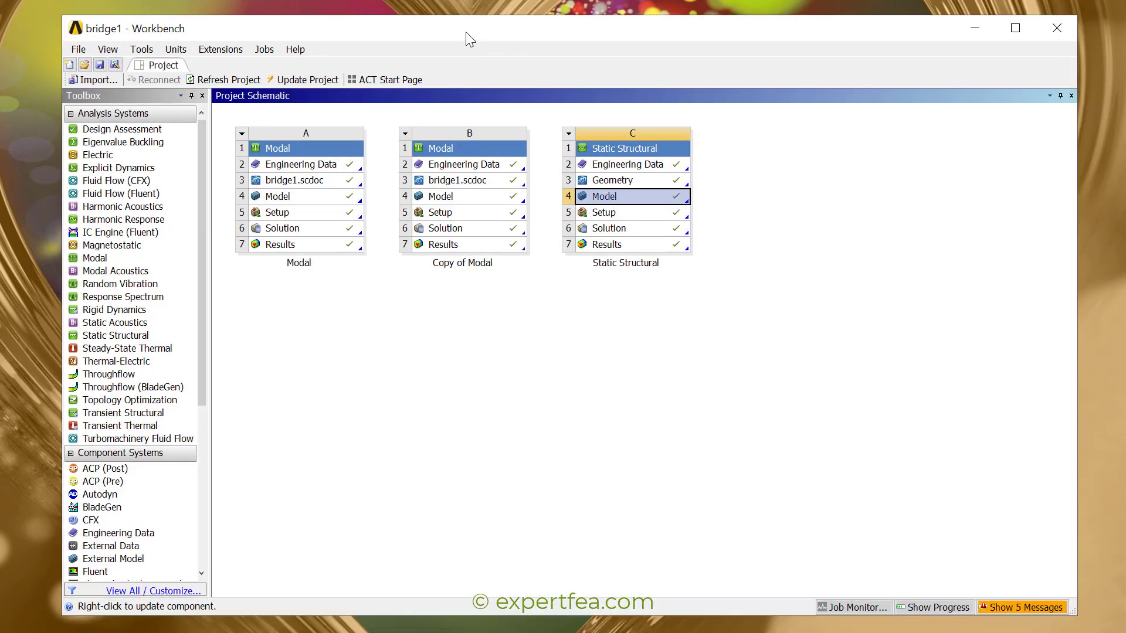
pyautogui.click(100, 65)
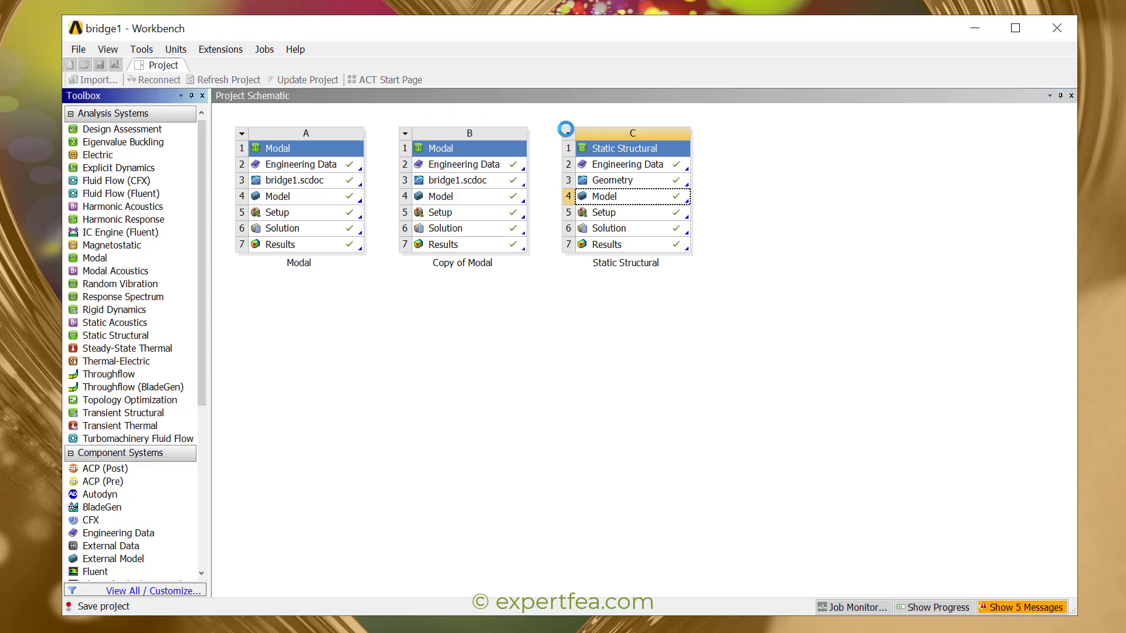
pyautogui.click(569, 135)
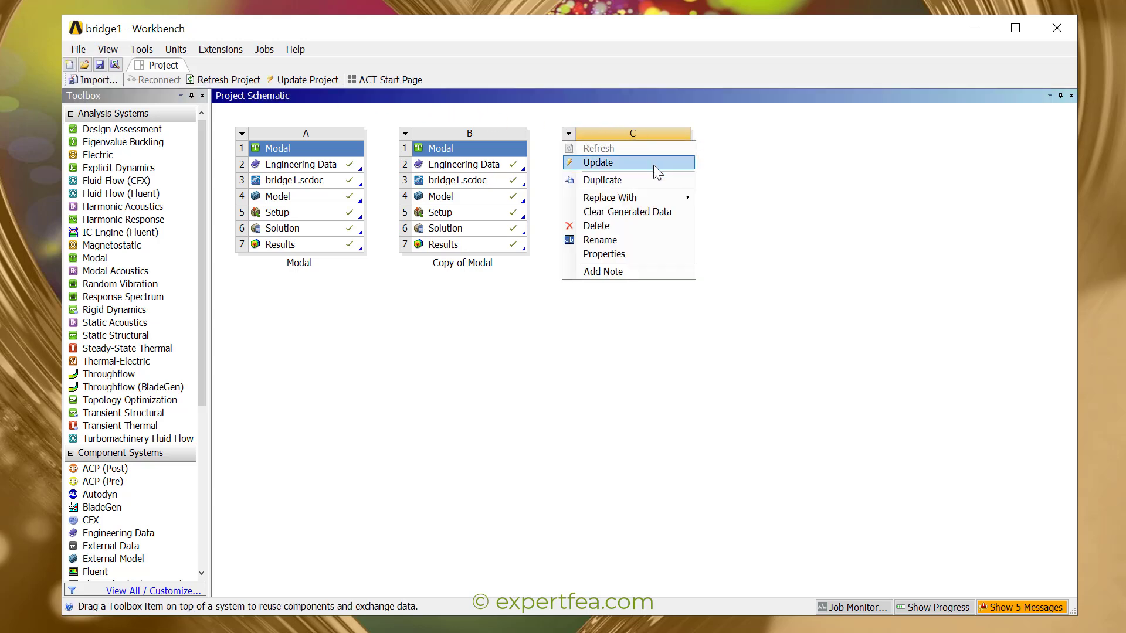
pyautogui.click(515, 350)
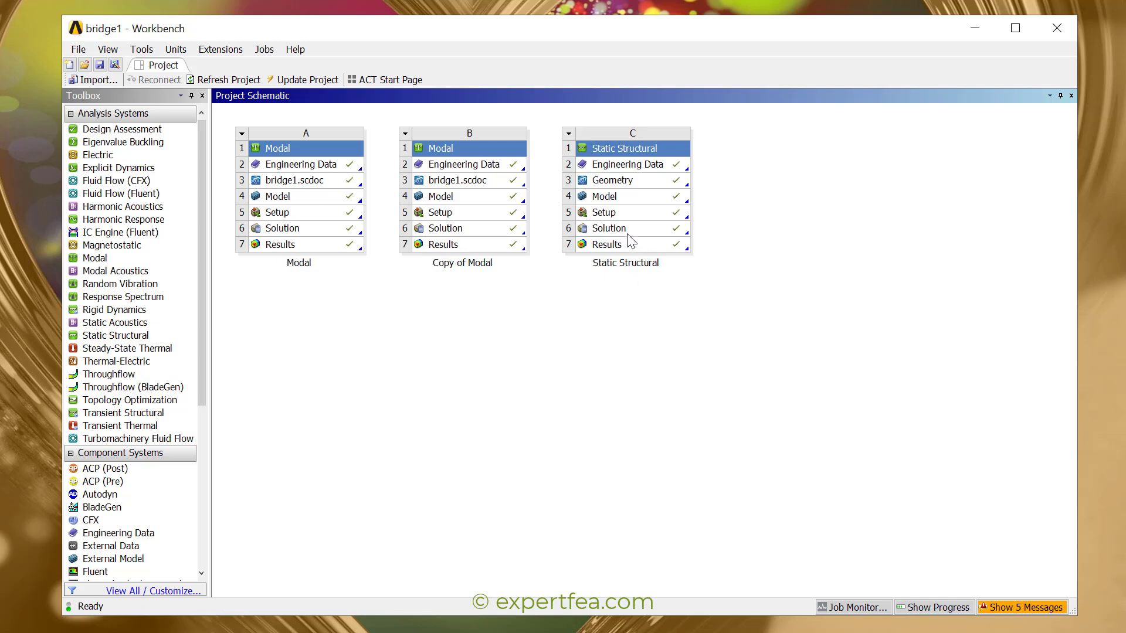
# Rename the Setup cell of static structural system C as "Large Deflection = OFF".
pyautogui.click(623, 216)
pyautogui.click(623, 216)
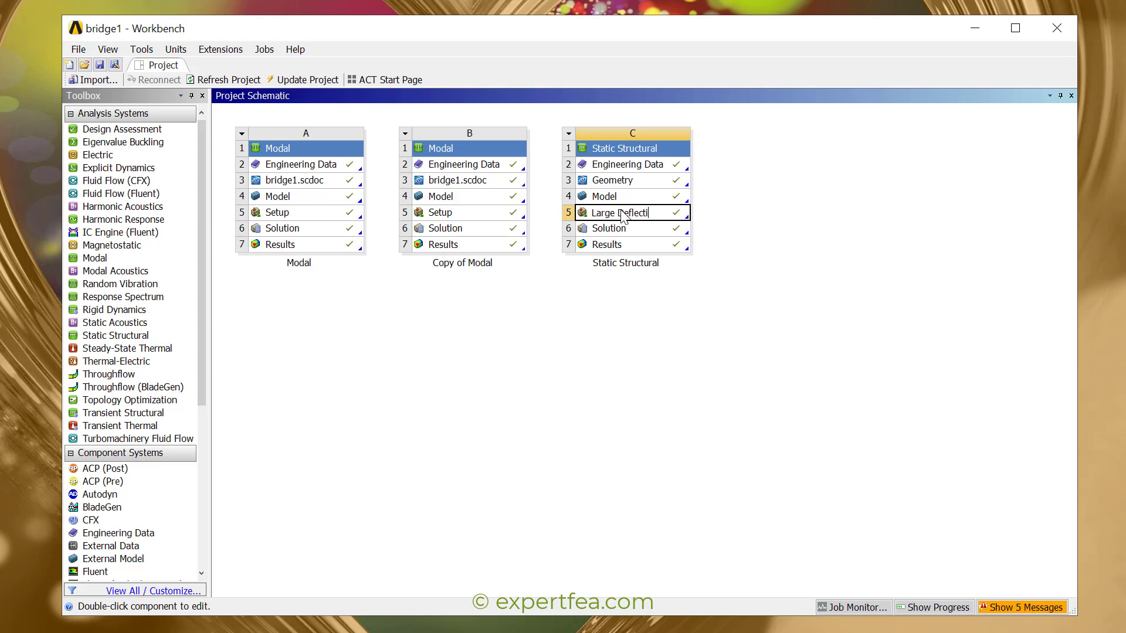
pyautogui.write('Large Deflection = OFF')
pyautogui.hotkey('shift', 'Home')
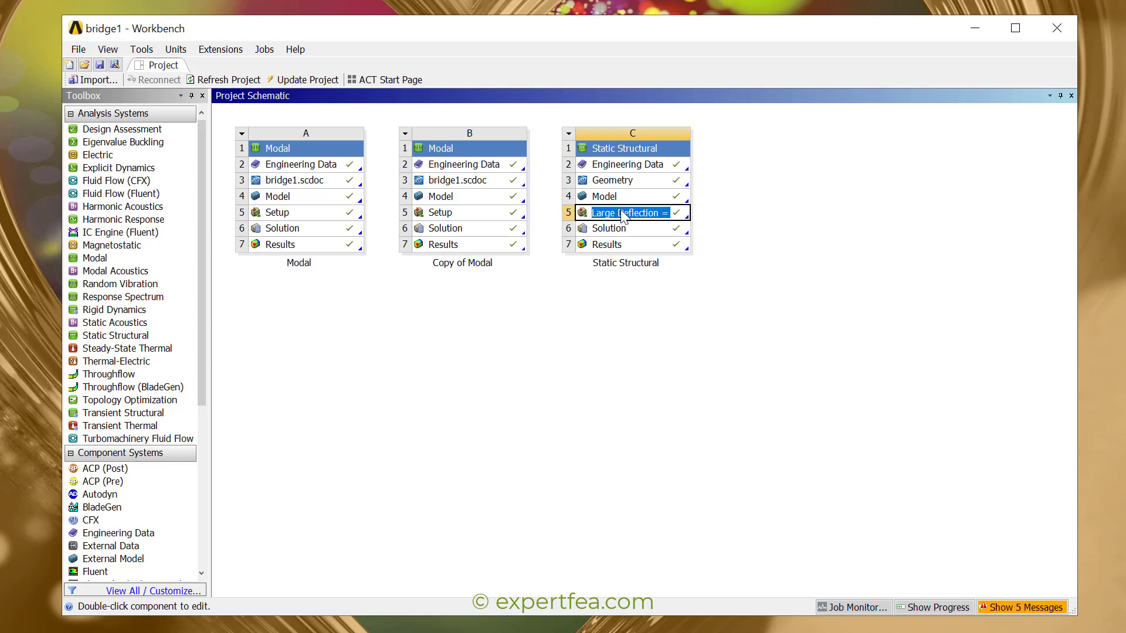
pyautogui.press('Return')
# Duplicate static structural system C and keep the default name for the copy.
pyautogui.click(569, 134)
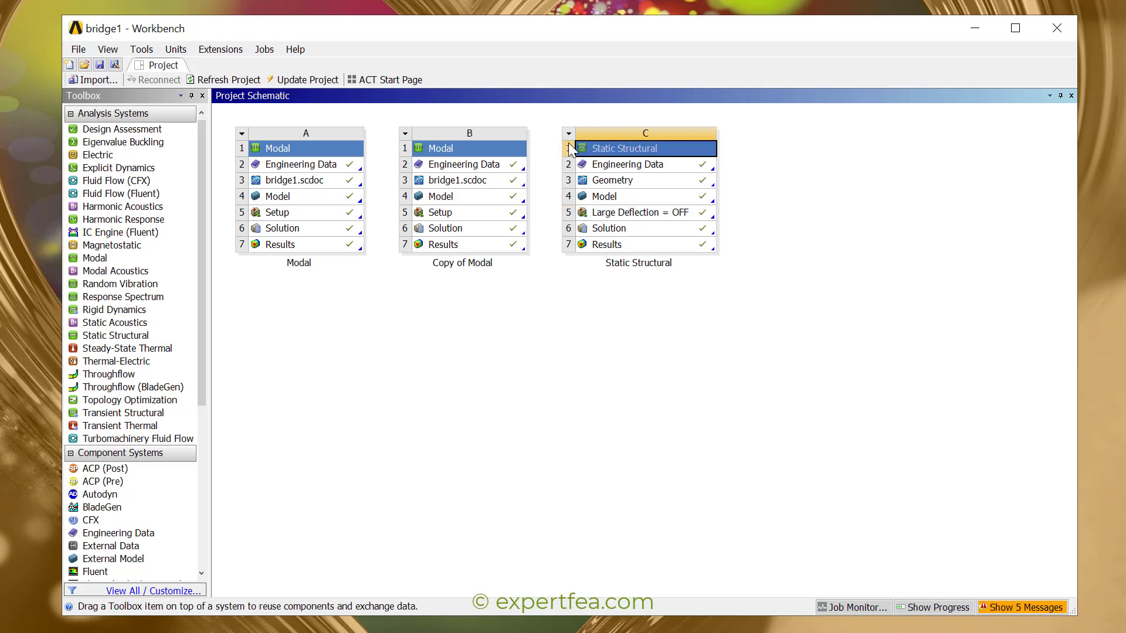
pyautogui.click(611, 181)
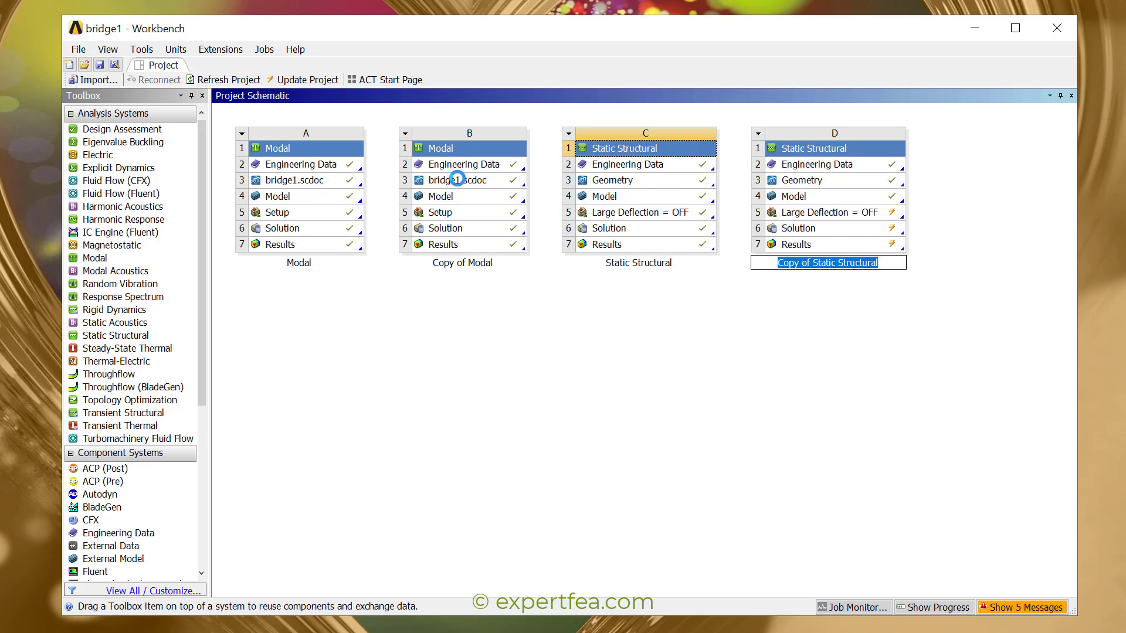
pyautogui.press('Return')
# Check the geometry file path in the properties of the copied modal system's geometry cell, and close the properties.
pyautogui.click(441, 186)
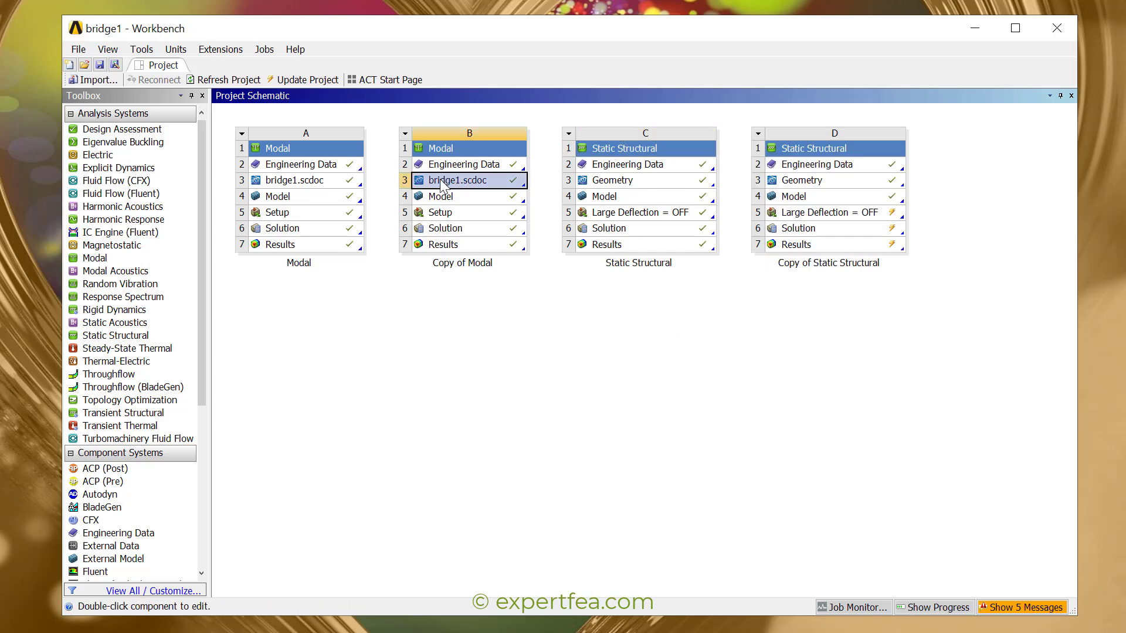
pyautogui.click(108, 49)
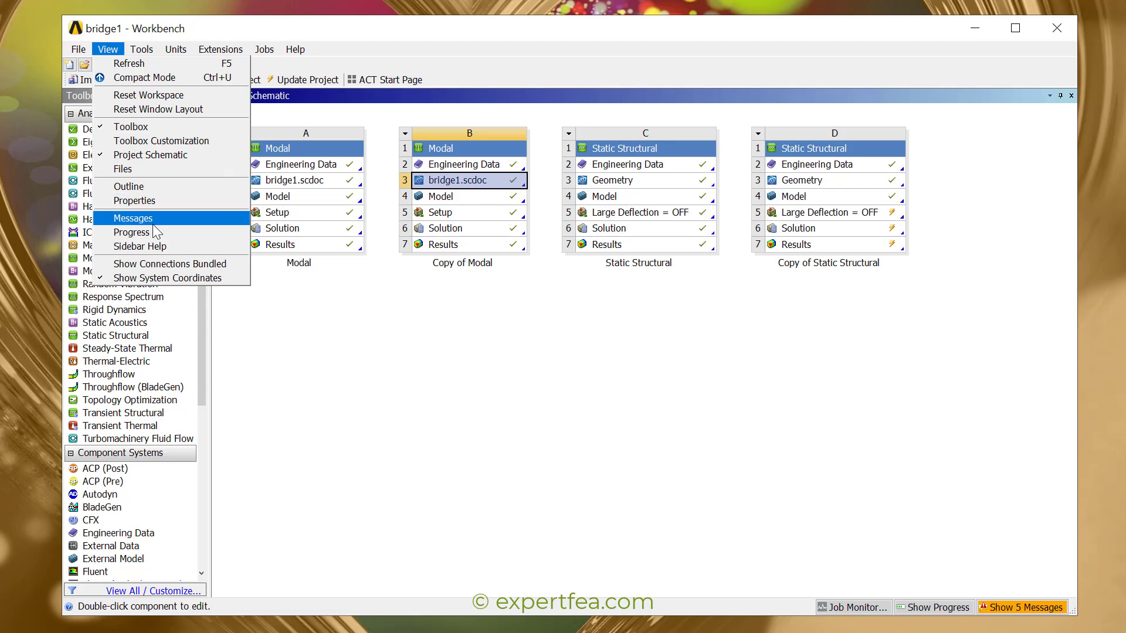
pyautogui.click(145, 201)
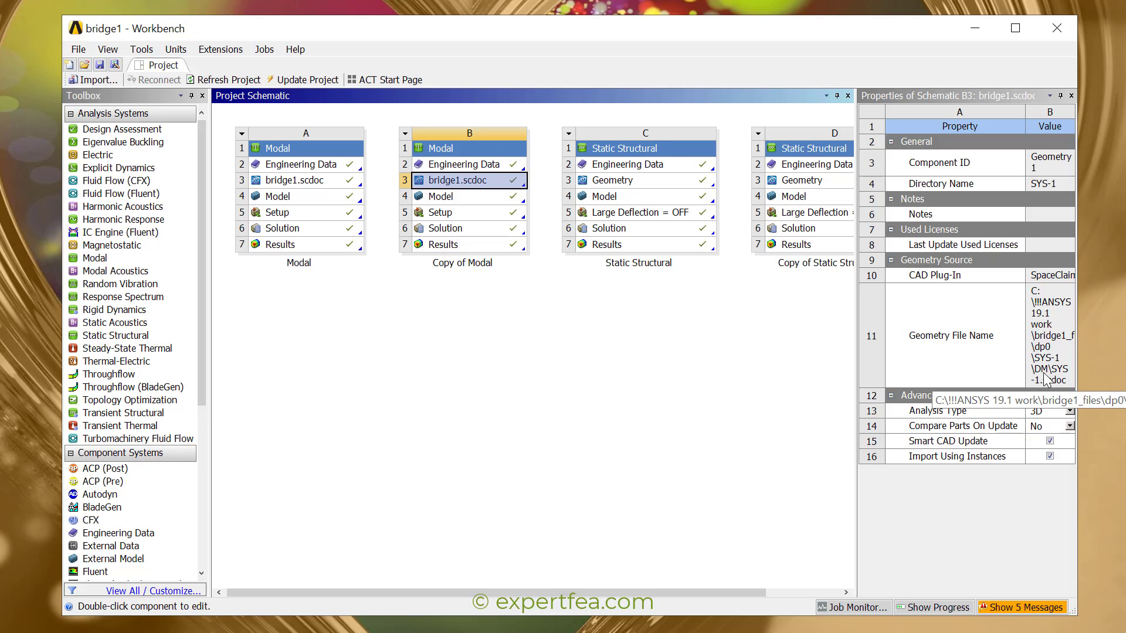
pyautogui.click(1071, 96)
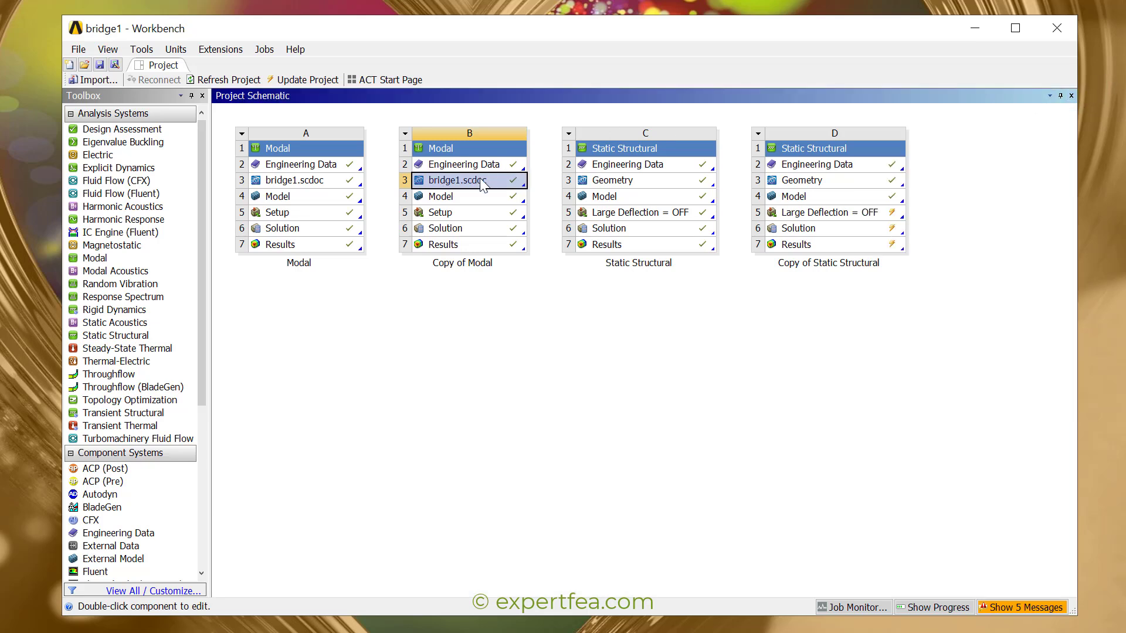
# Rename the geometry cell of modal system B as bridge2.scdoc.
pyautogui.click(467, 184)
pyautogui.click(457, 178)
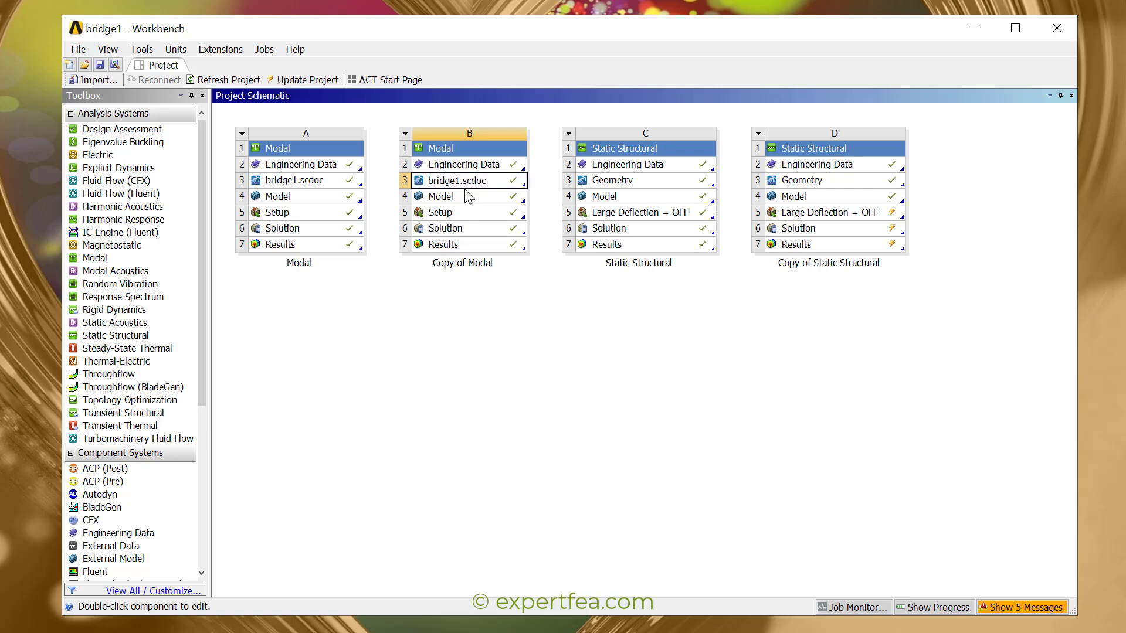
pyautogui.press('Return')
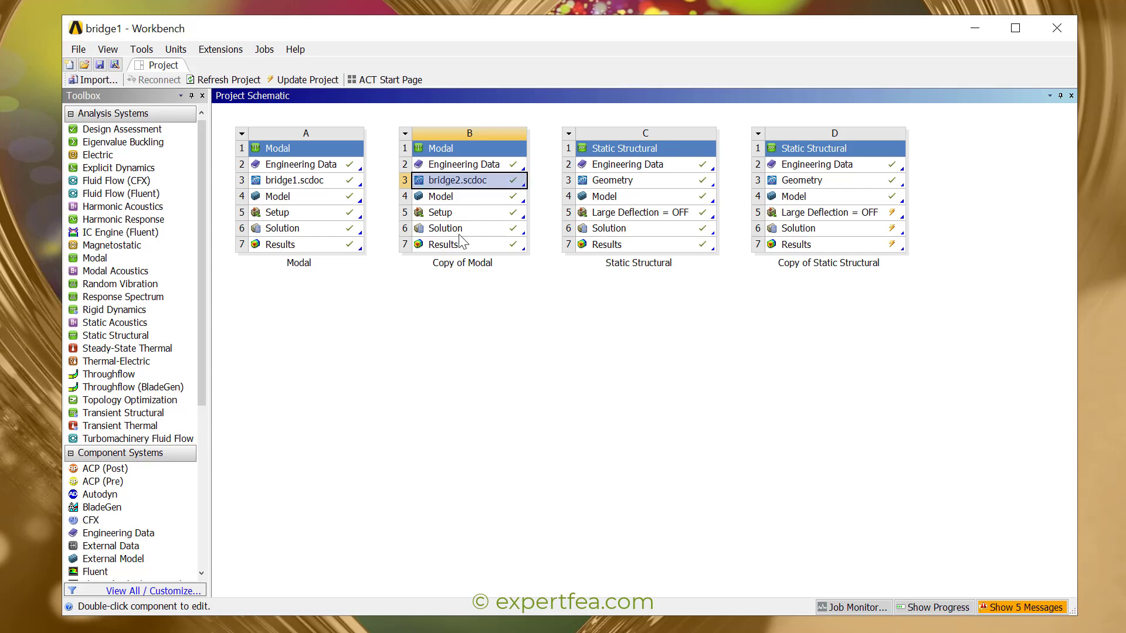
# Rename the geometry cells of static structural systems C and D as bridge2.scdoc.
pyautogui.press('Right')
pyautogui.press('F2')
pyautogui.write('b')
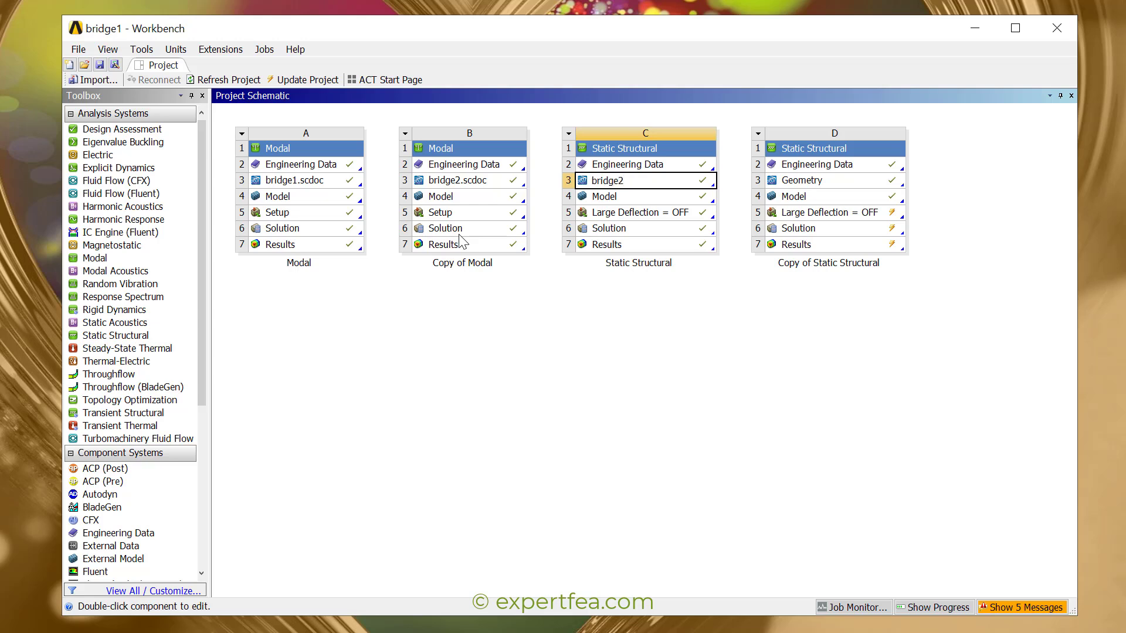
pyautogui.hotkey('ctrl', 'a')
pyautogui.hotkey('ctrl', 'c')
pyautogui.click(825, 186)
pyautogui.click(824, 187)
pyautogui.hotkey('ctrl', 'v')
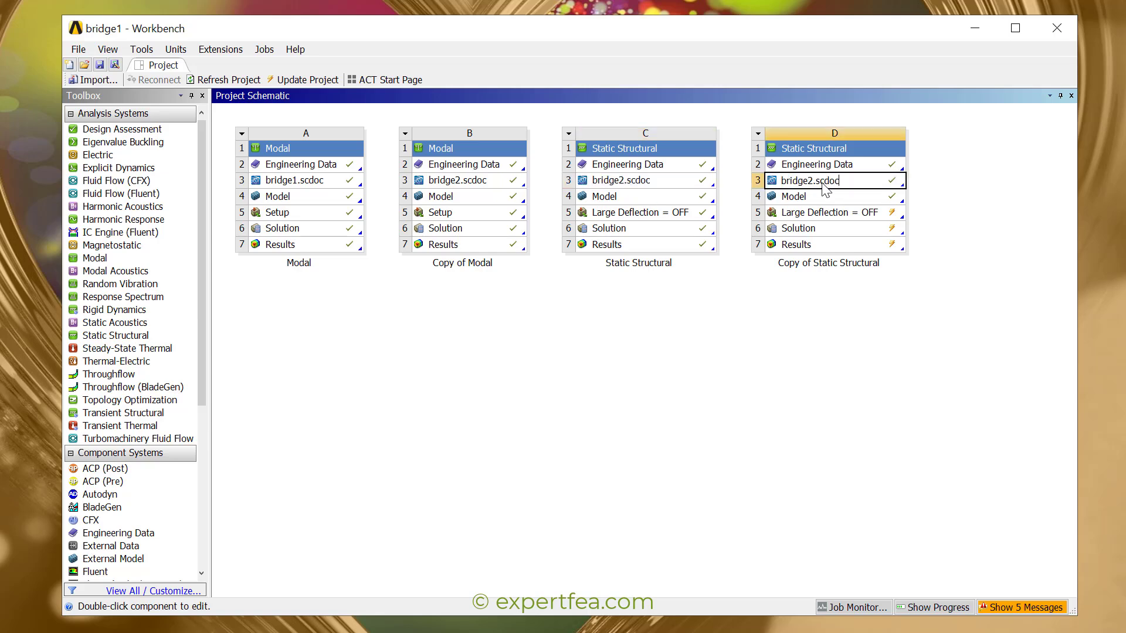
pyautogui.press('Return')
# Open the setup of the duplicated static structural system D in Mechanical and bring its window into view.
pyautogui.click(837, 219)
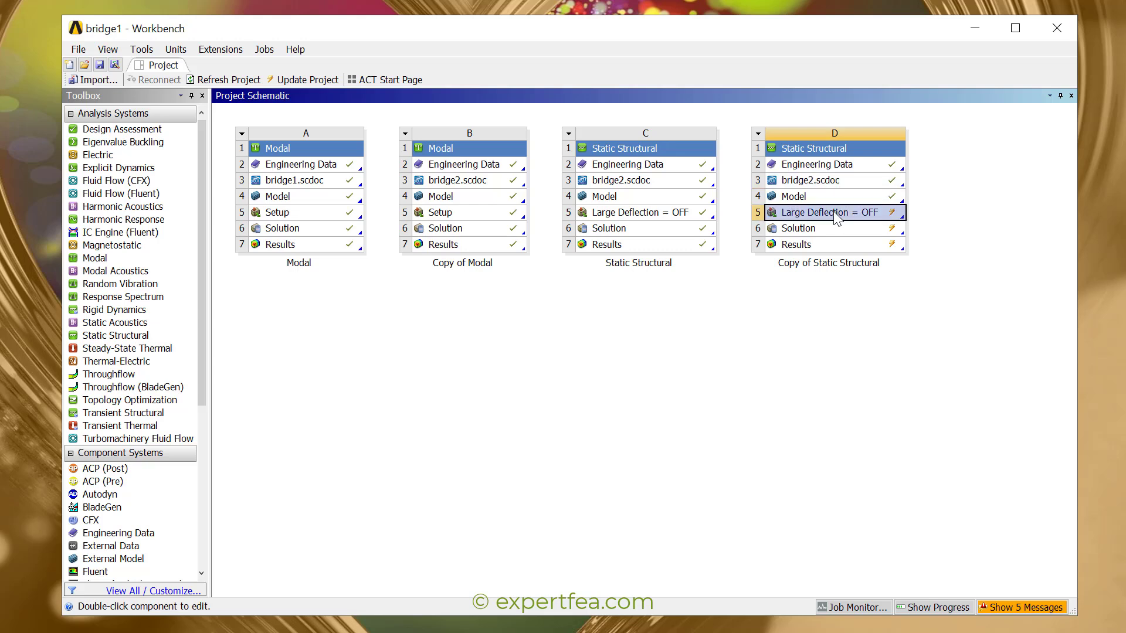
pyautogui.doubleClick(835, 214)
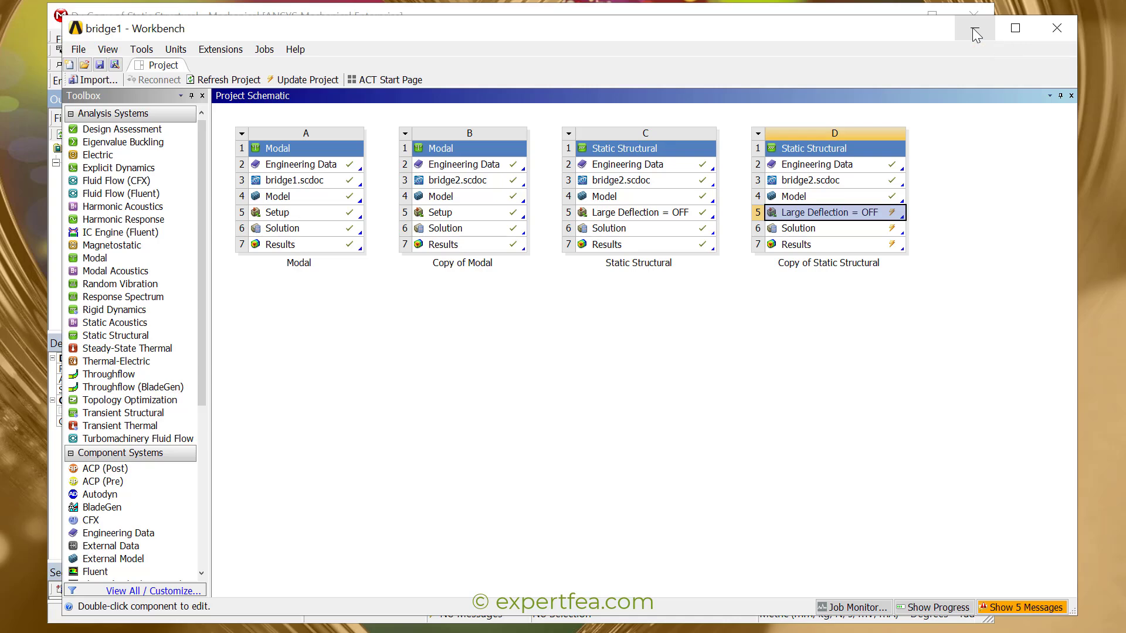
pyautogui.click(975, 33)
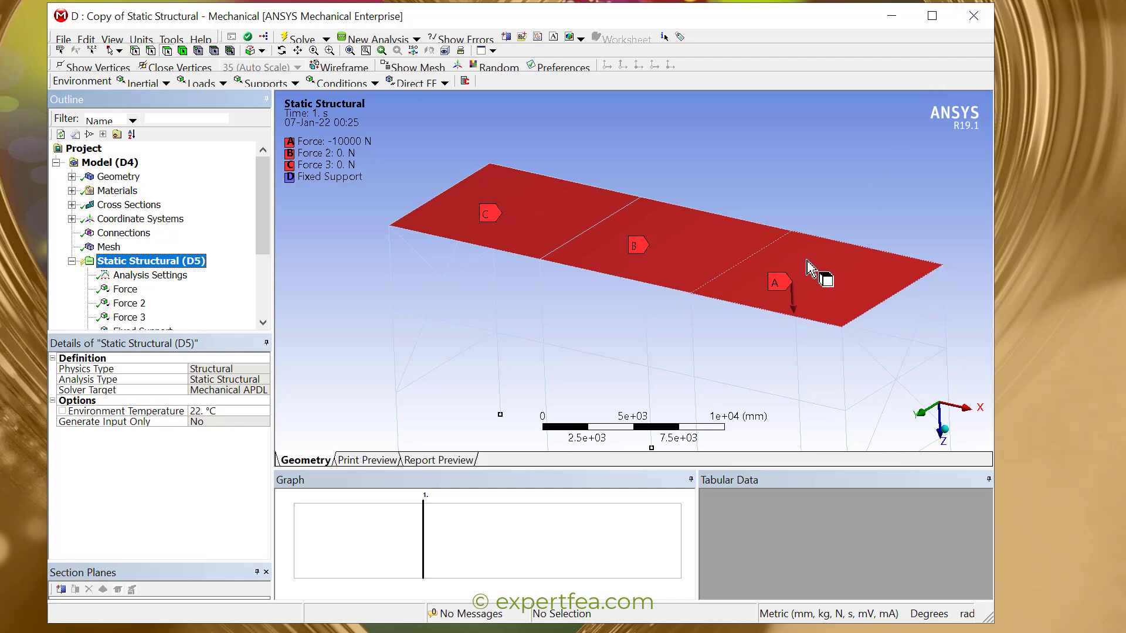
# Enlarge the model outline, close the section planes pane, and set Large Deflection to On in the Analysis Settings.
pyautogui.moveTo(260, 195); pyautogui.dragTo(263, 260)
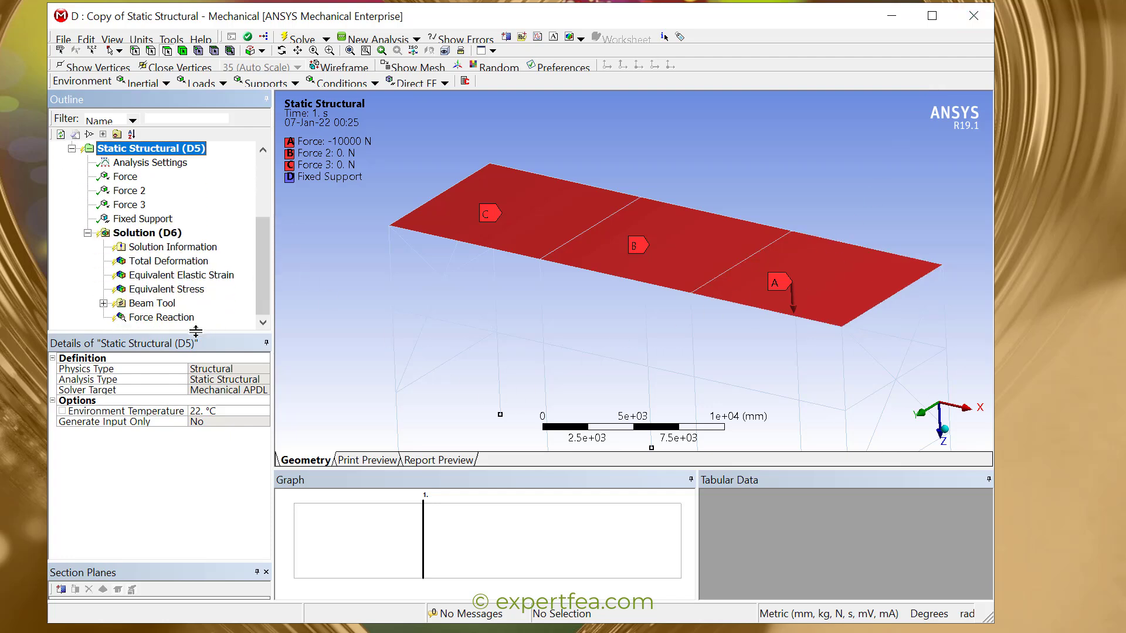
pyautogui.moveTo(195, 332); pyautogui.dragTo(192, 358)
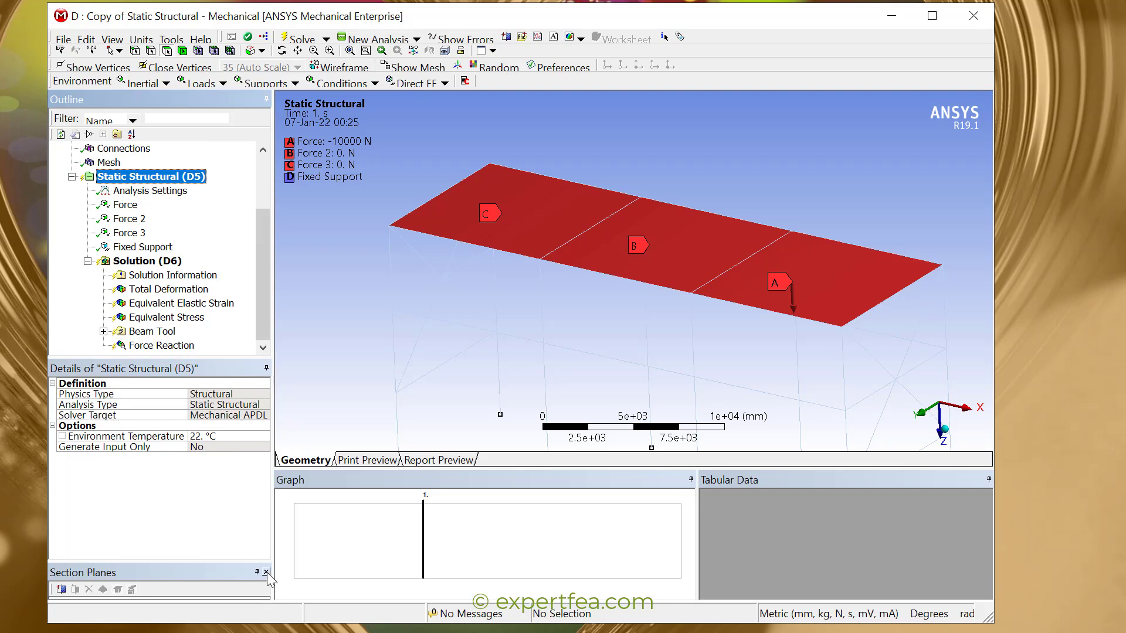
pyautogui.click(267, 572)
pyautogui.click(147, 206)
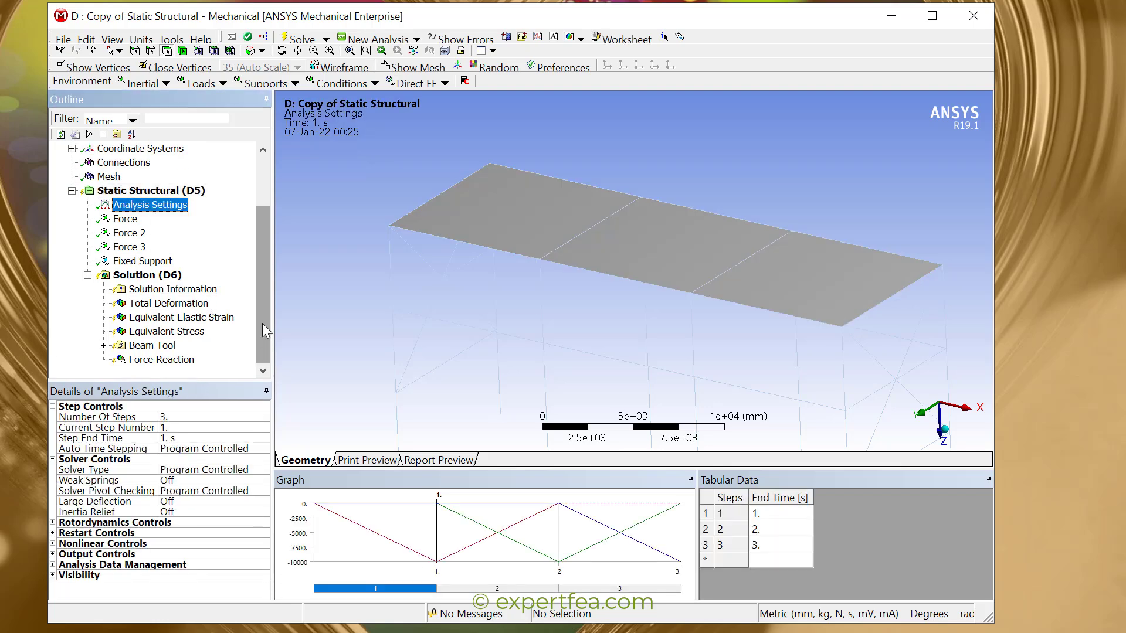
pyautogui.doubleClick(188, 503)
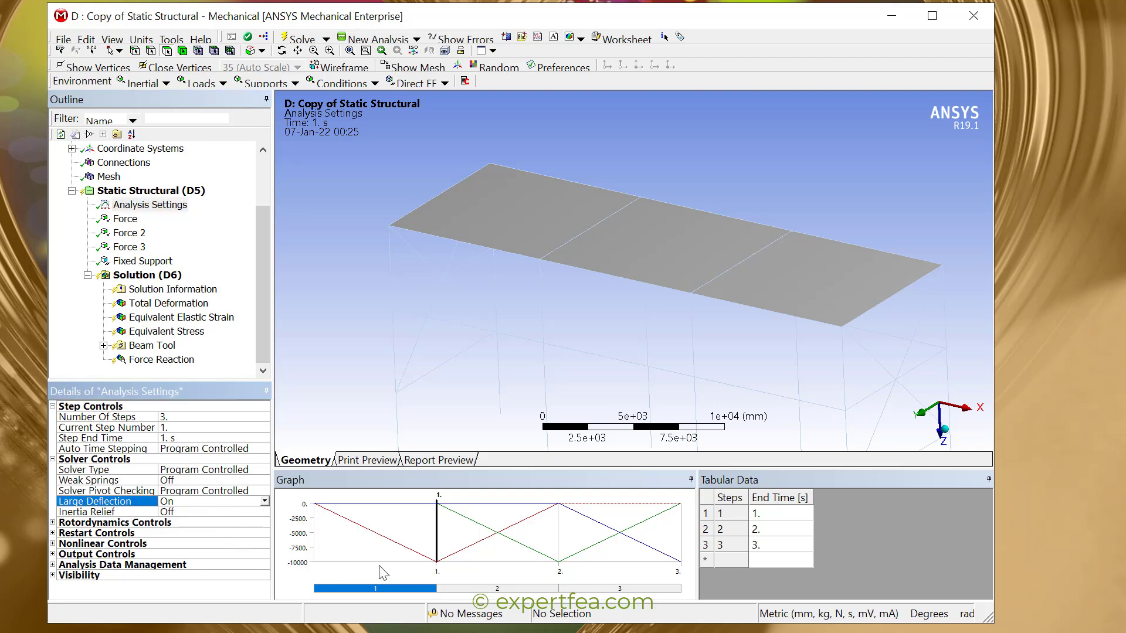
# Display the bridge mesh, save the project and solve the duplicated static structural analysis.
pyautogui.moveTo(260, 312); pyautogui.dragTo(262, 254)
pyautogui.click(108, 247)
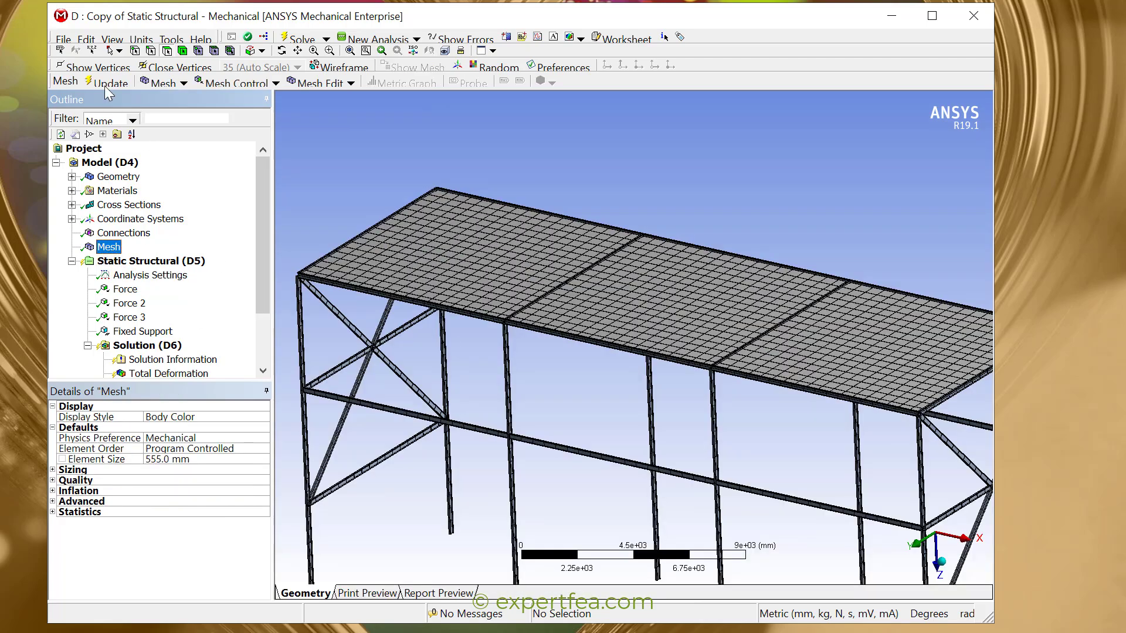
pyautogui.click(58, 41)
pyautogui.click(79, 70)
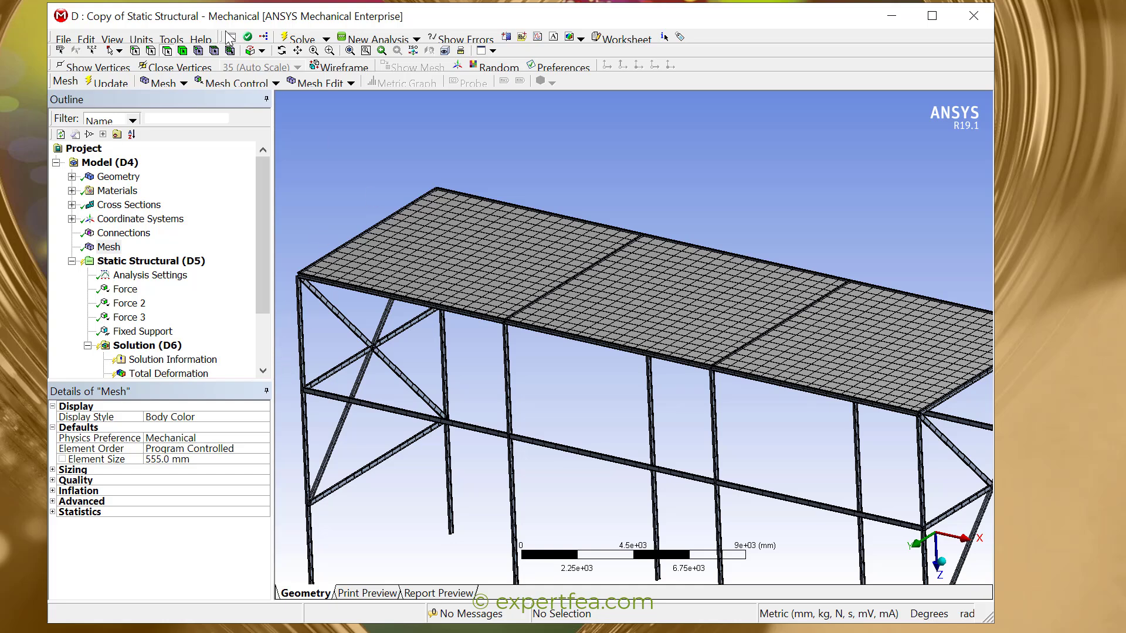
pyautogui.click(297, 42)
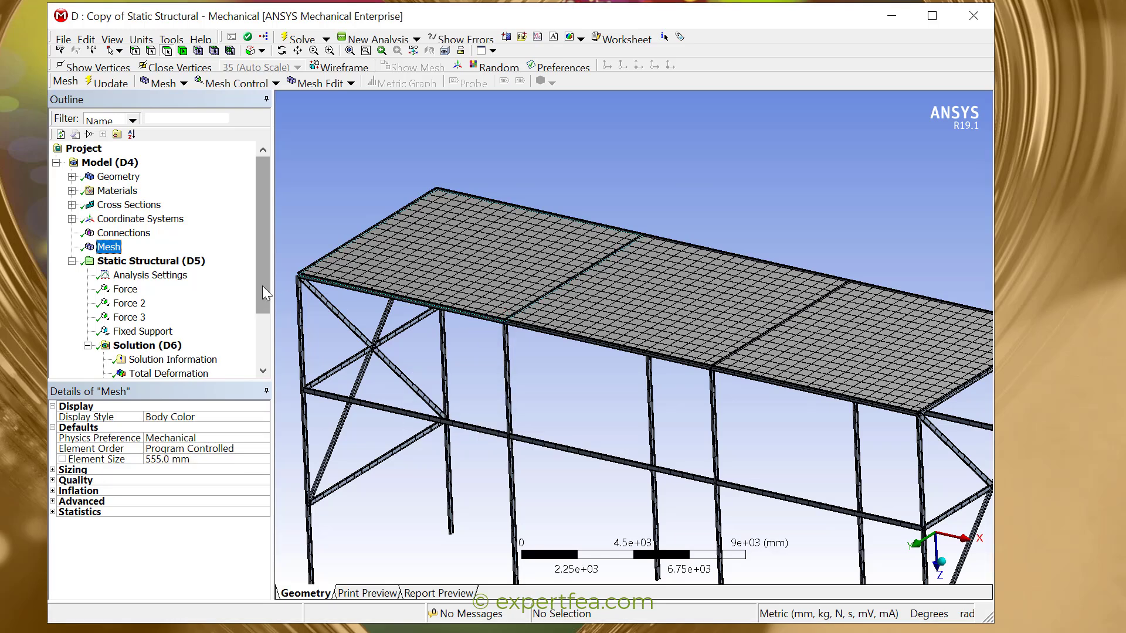
# Display the total deformation result of system D, play its animation and stop it.
pyautogui.scroll(-2, 262, 286)
pyautogui.click(184, 304)
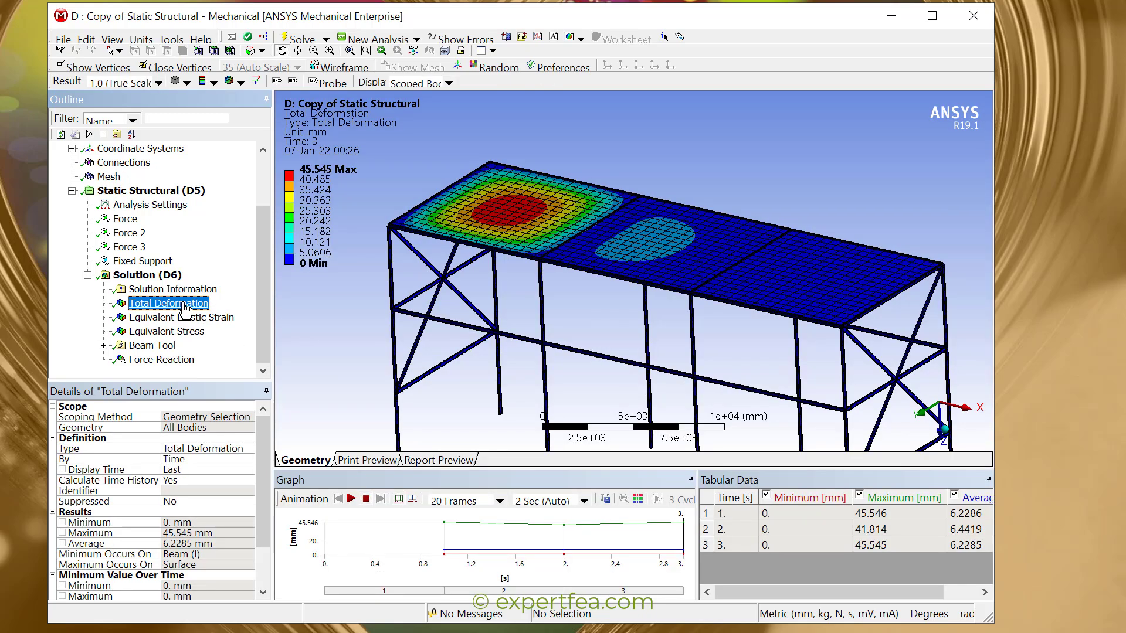
pyautogui.click(352, 498)
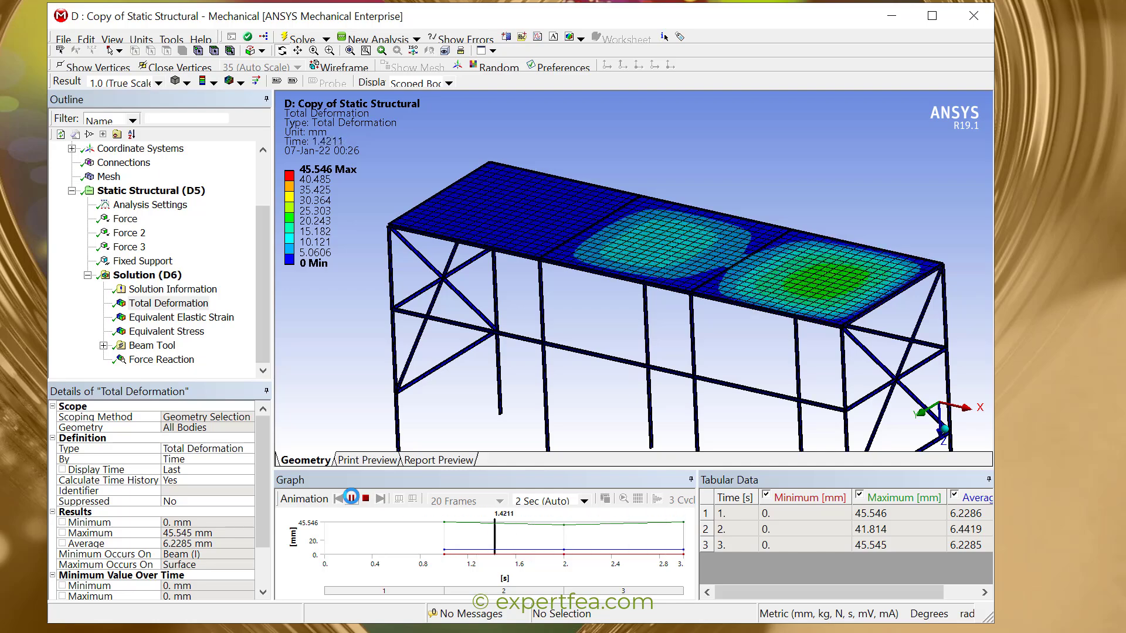
pyautogui.click(367, 500)
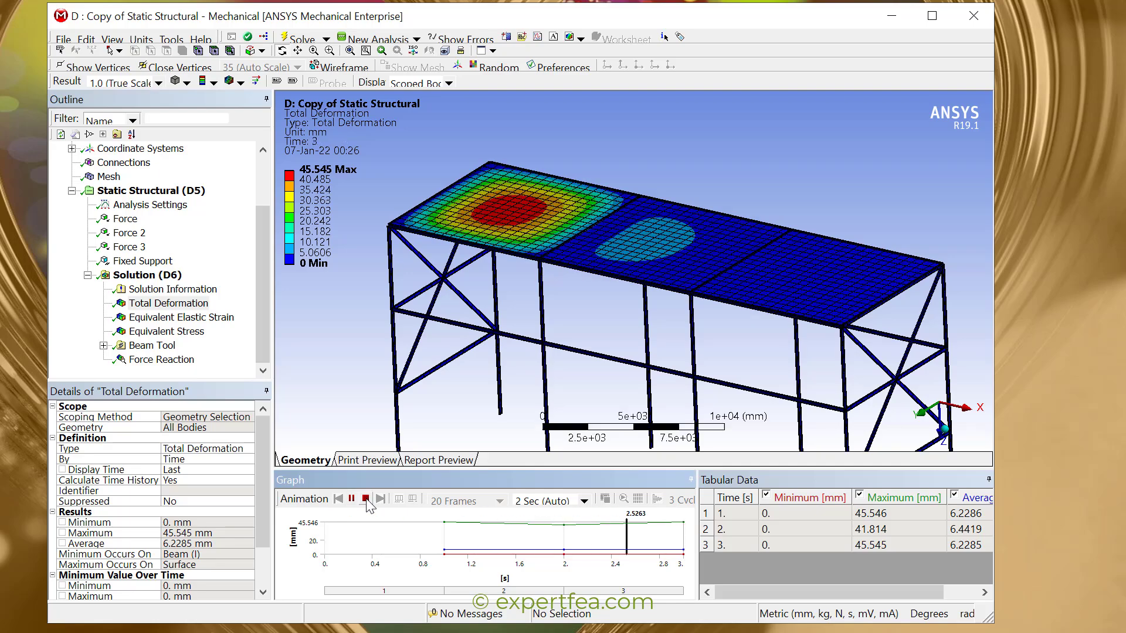
# Review the equivalent elastic strain, animate the equivalent stress of system D, and close Mechanical.
pyautogui.click(207, 320)
pyautogui.click(176, 332)
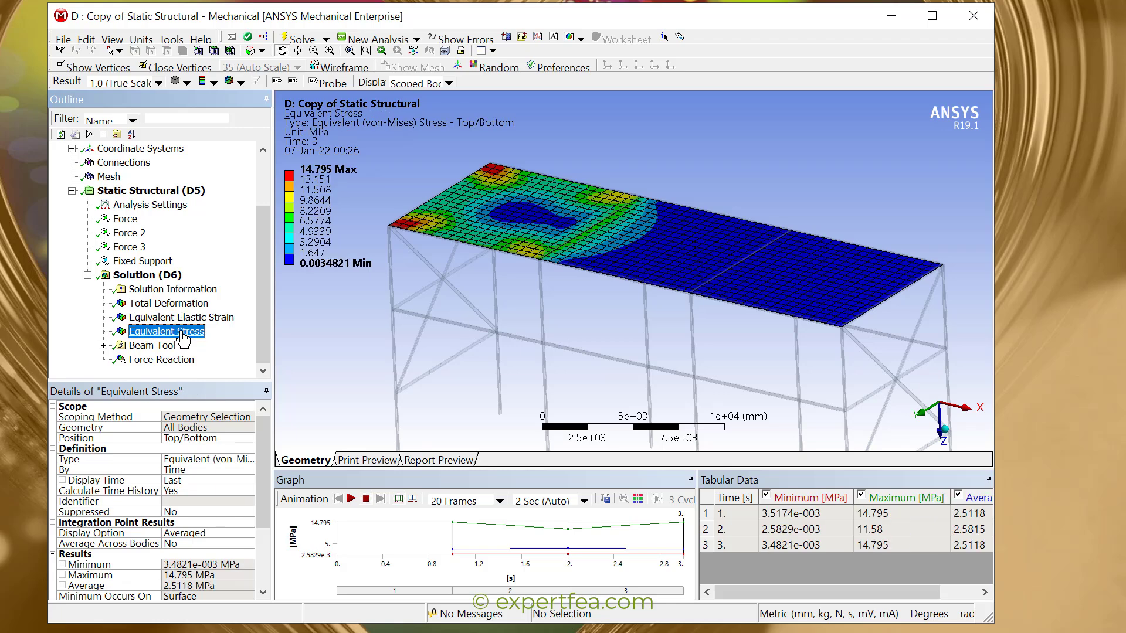
pyautogui.click(352, 498)
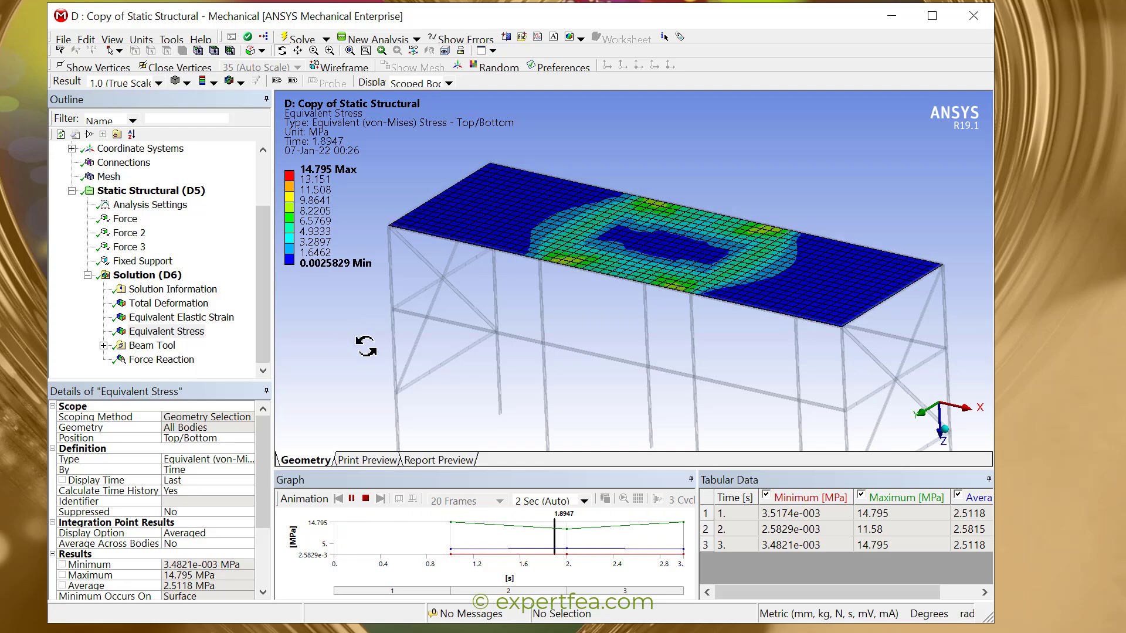
pyautogui.click(366, 498)
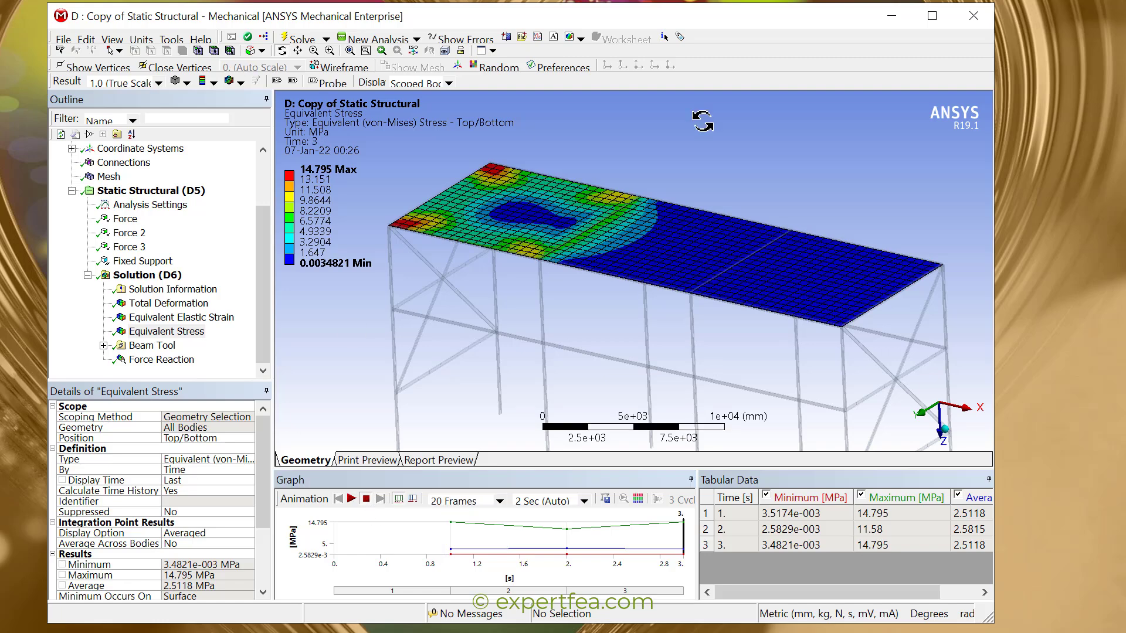
pyautogui.click(973, 17)
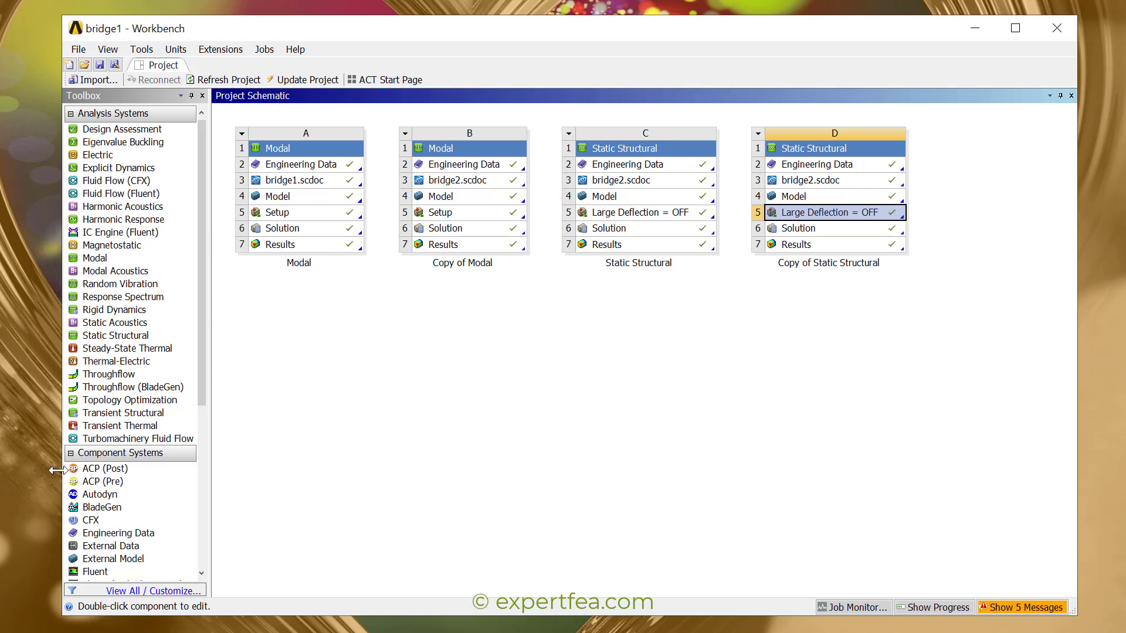
# Widen the Workbench window and duplicate static structural system D, keeping the default name of the copy.
pyautogui.moveTo(58, 470); pyautogui.dragTo(16, 471)
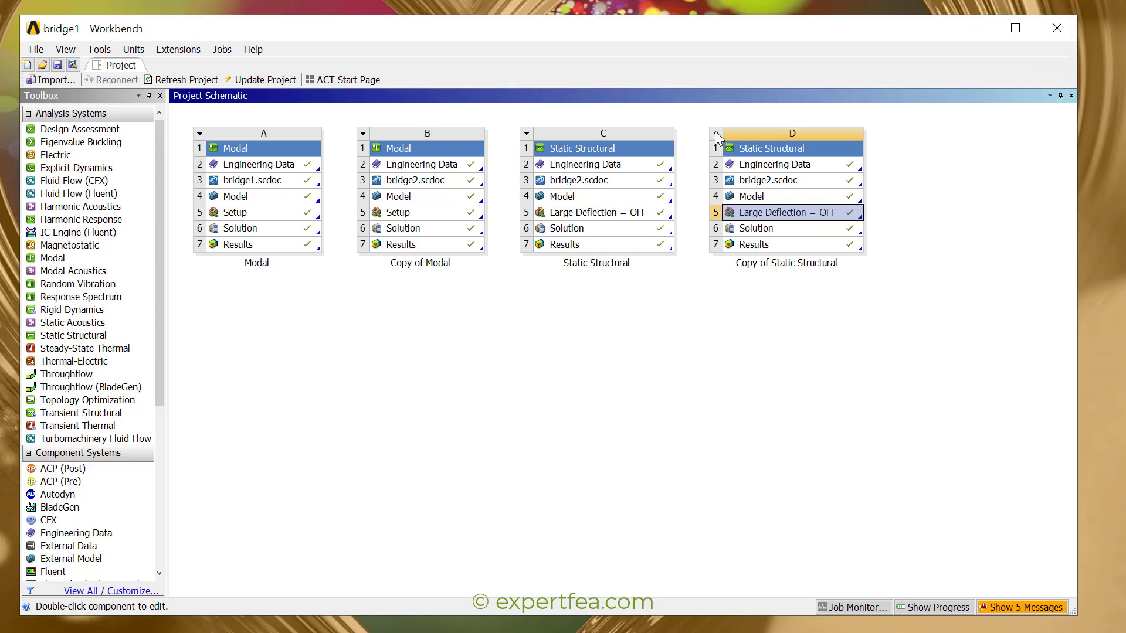
pyautogui.rightClick(721, 148)
pyautogui.click(759, 178)
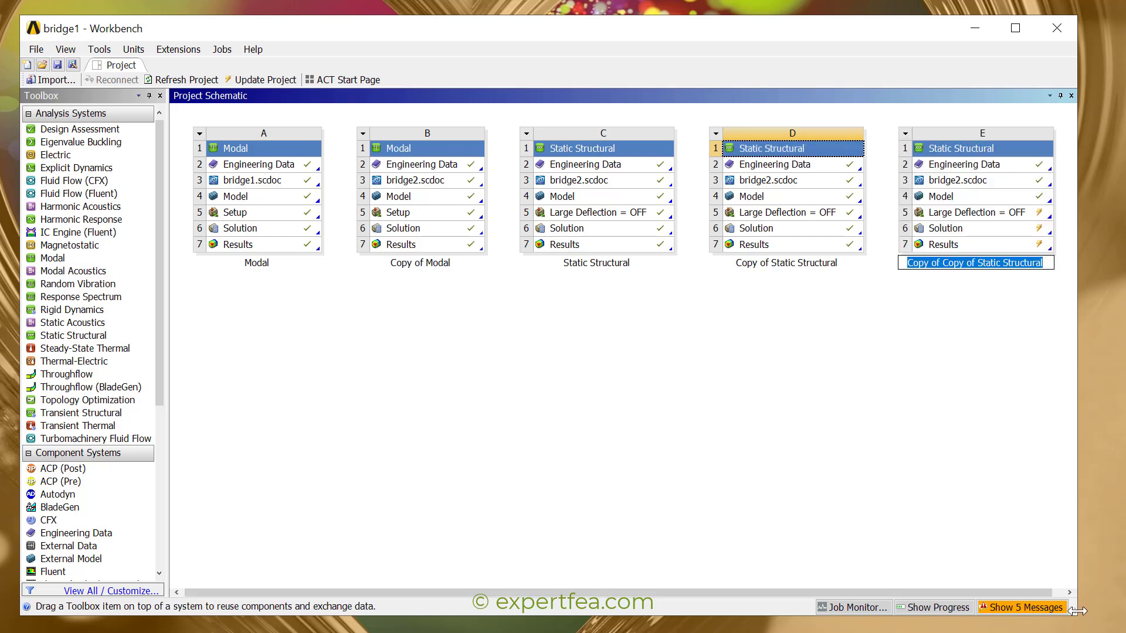
pyautogui.moveTo(1077, 613); pyautogui.dragTo(1109, 613)
pyautogui.click(981, 393)
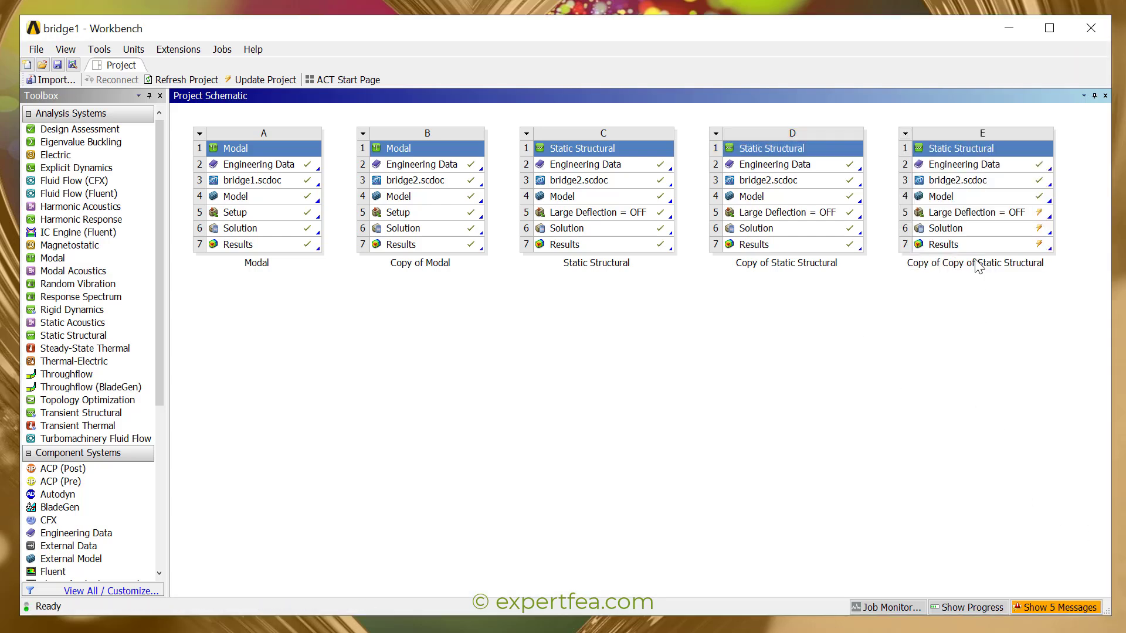
# Rename the Engineering Data cell of system E as Steel NL.
pyautogui.click(980, 166)
pyautogui.click(976, 163)
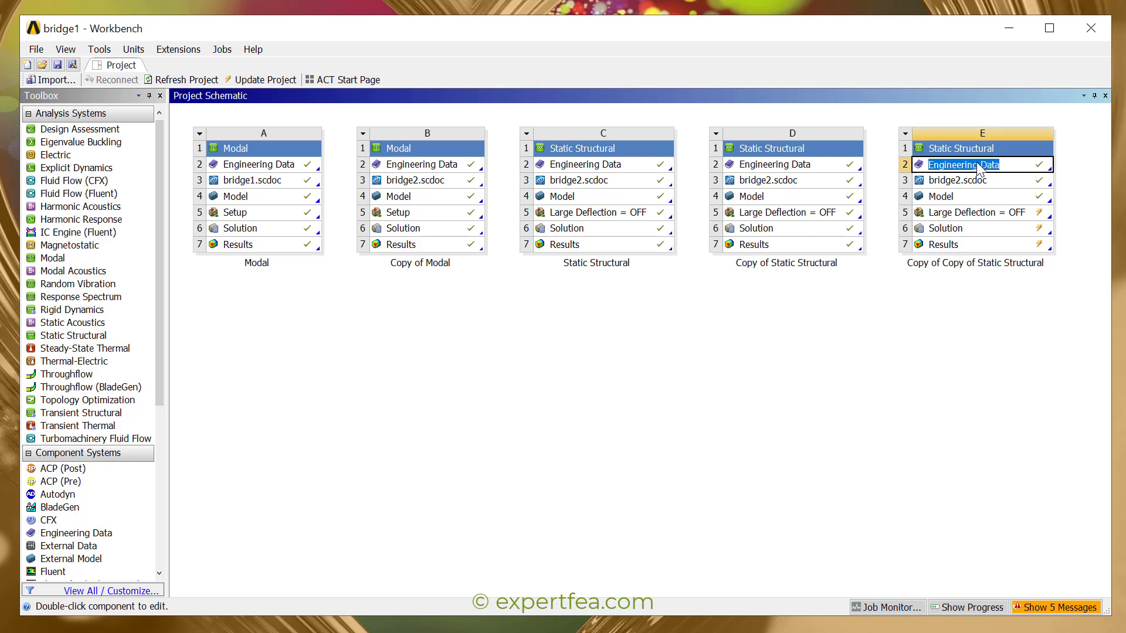
pyautogui.write('Steel NL')
pyautogui.press('Return')
# Add Structural Steel NL from the General Non-linear Materials source to system E's engineering data and close the data editor.
pyautogui.doubleClick(976, 162)
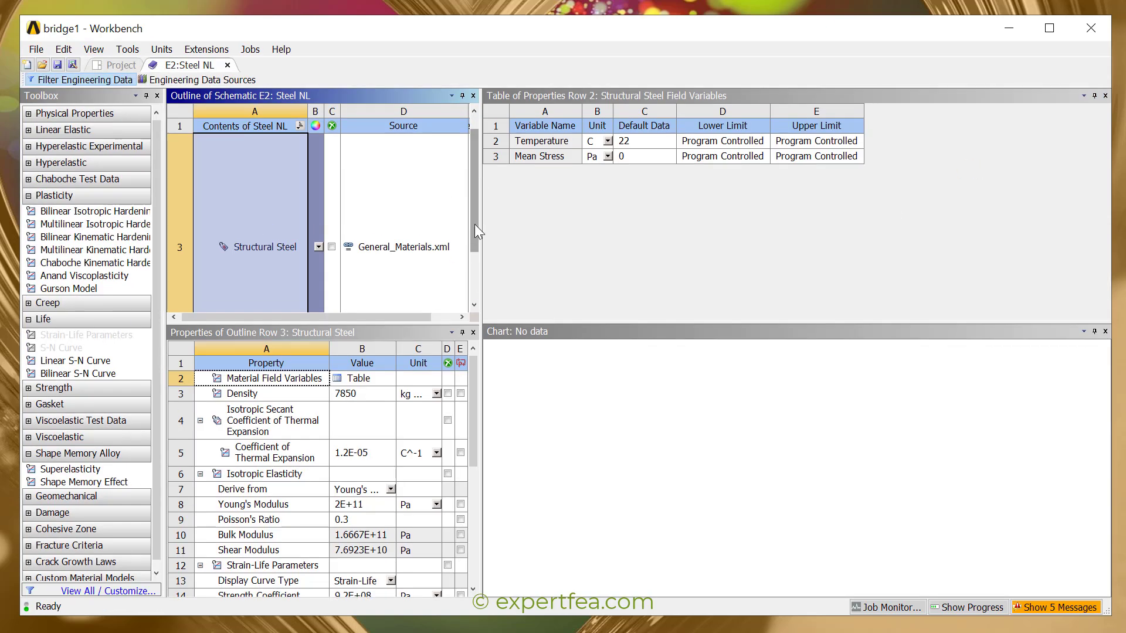
pyautogui.click(201, 80)
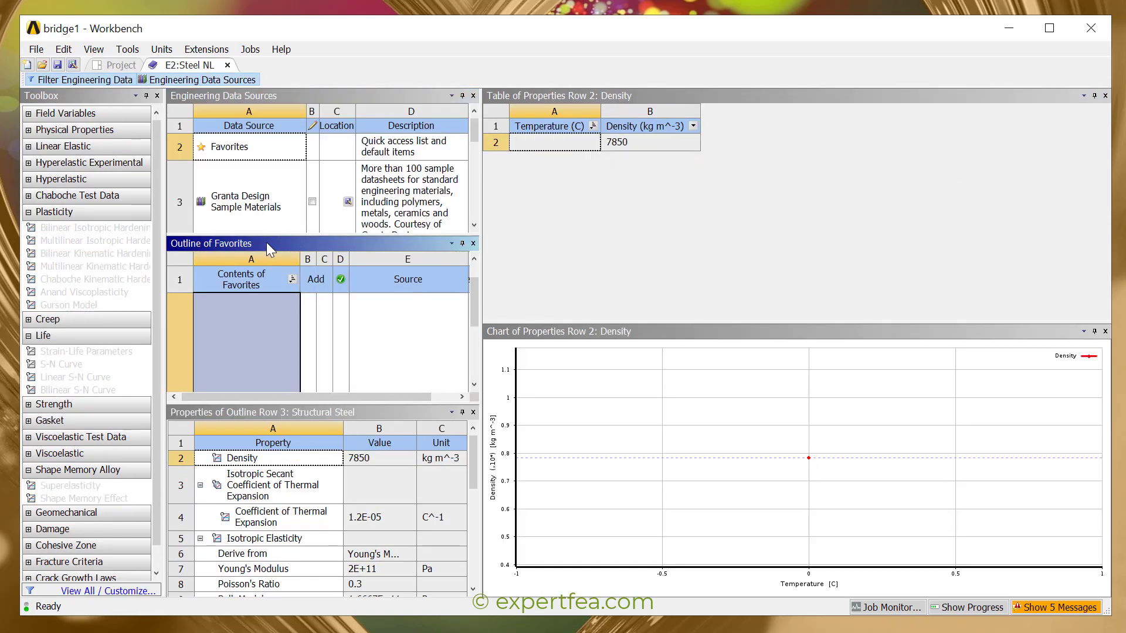
pyautogui.moveTo(258, 237); pyautogui.dragTo(263, 306)
pyautogui.scroll(-3, 268, 258)
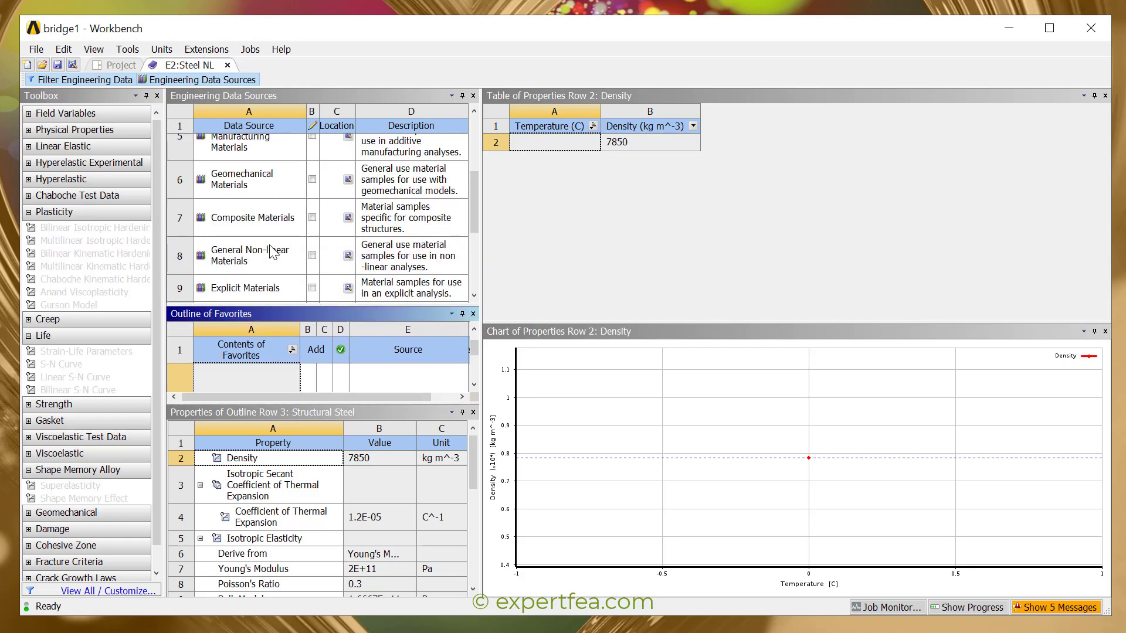
pyautogui.click(267, 261)
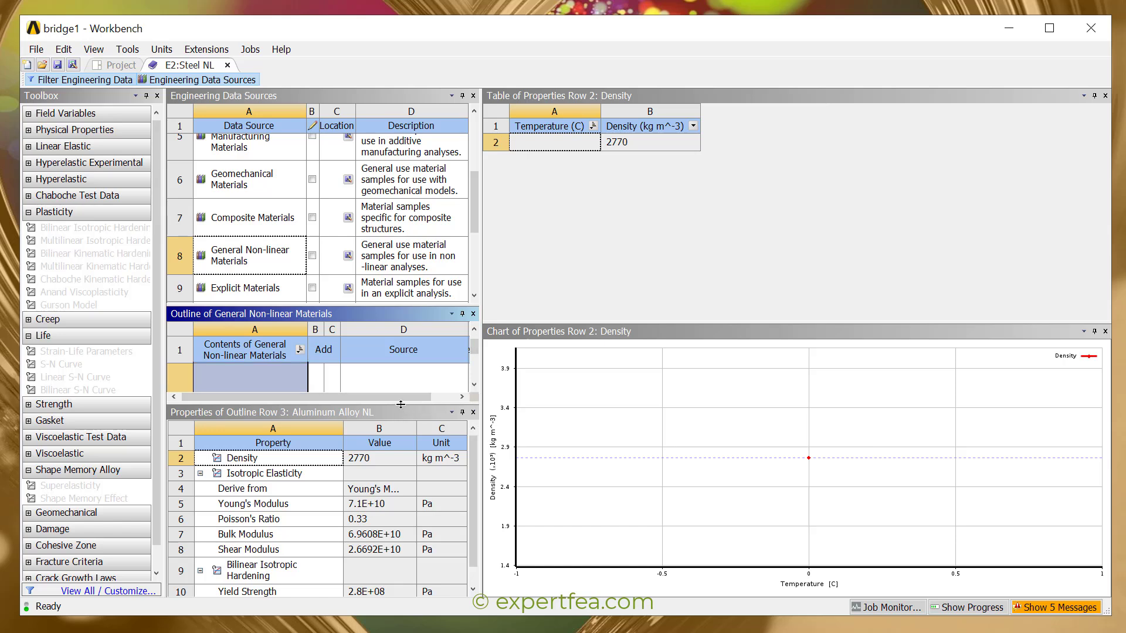
pyautogui.moveTo(404, 406); pyautogui.dragTo(384, 500)
pyautogui.moveTo(475, 381); pyautogui.dragTo(471, 444)
pyautogui.scroll(3, 317, 450)
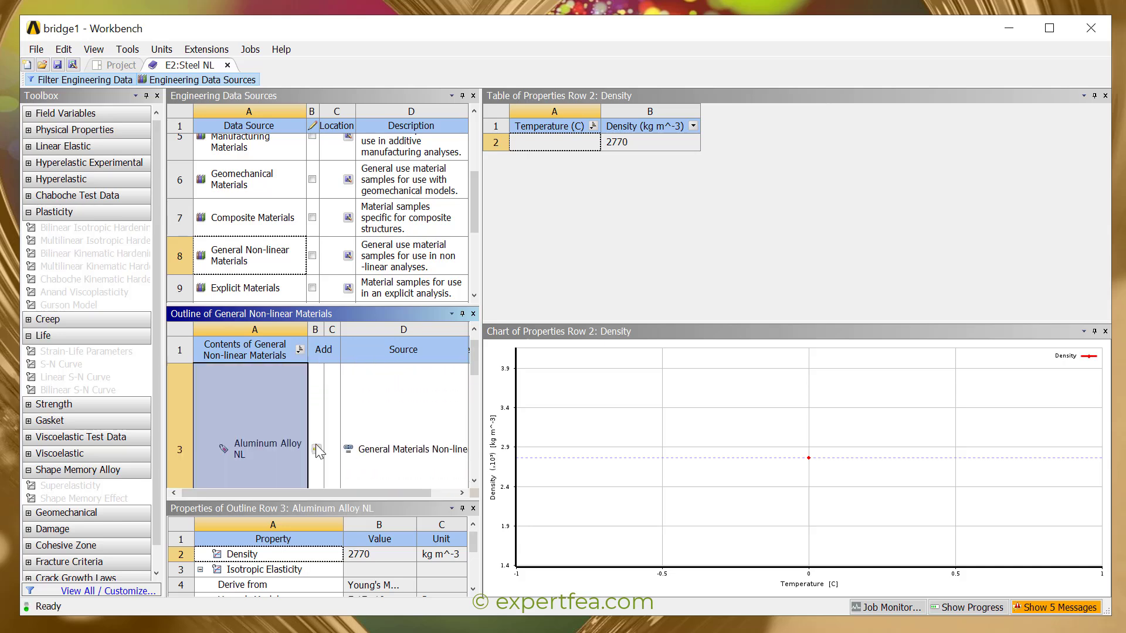
pyautogui.click(204, 80)
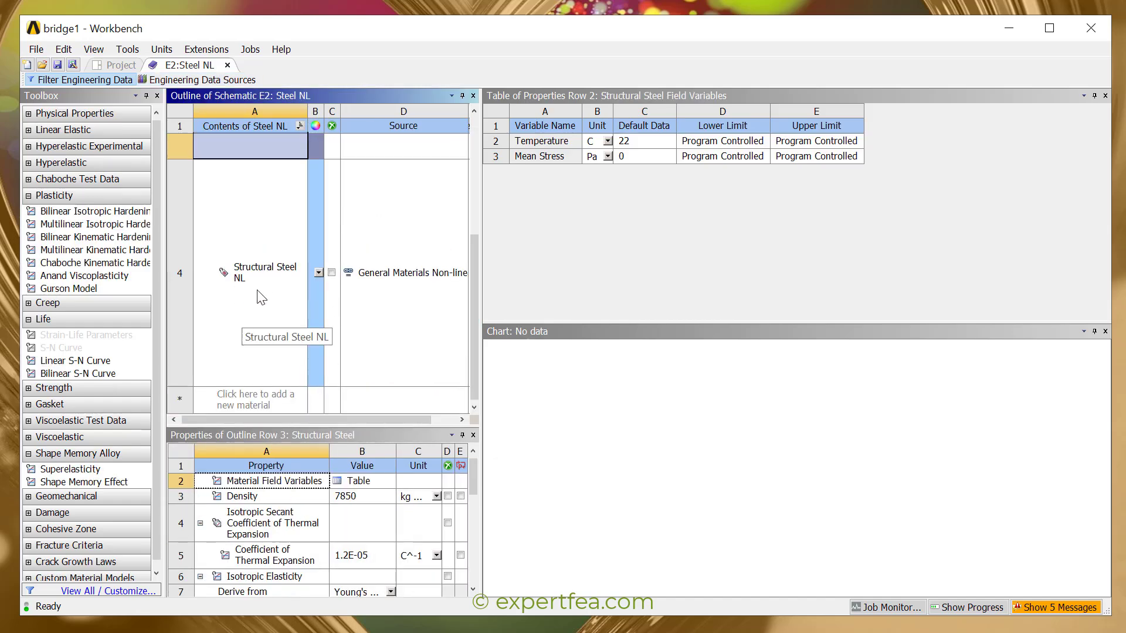
pyautogui.click(228, 65)
# Open the model of system E in Mechanical, re-reading the upstream data, and return to the Workbench project schematic.
pyautogui.doubleClick(966, 198)
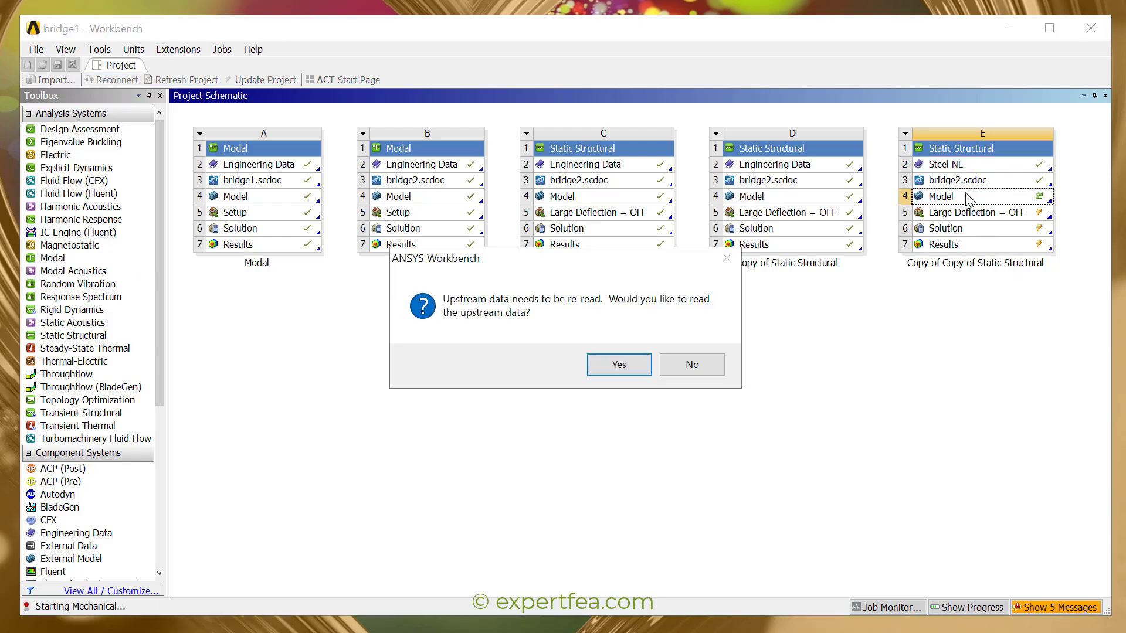
pyautogui.click(648, 379)
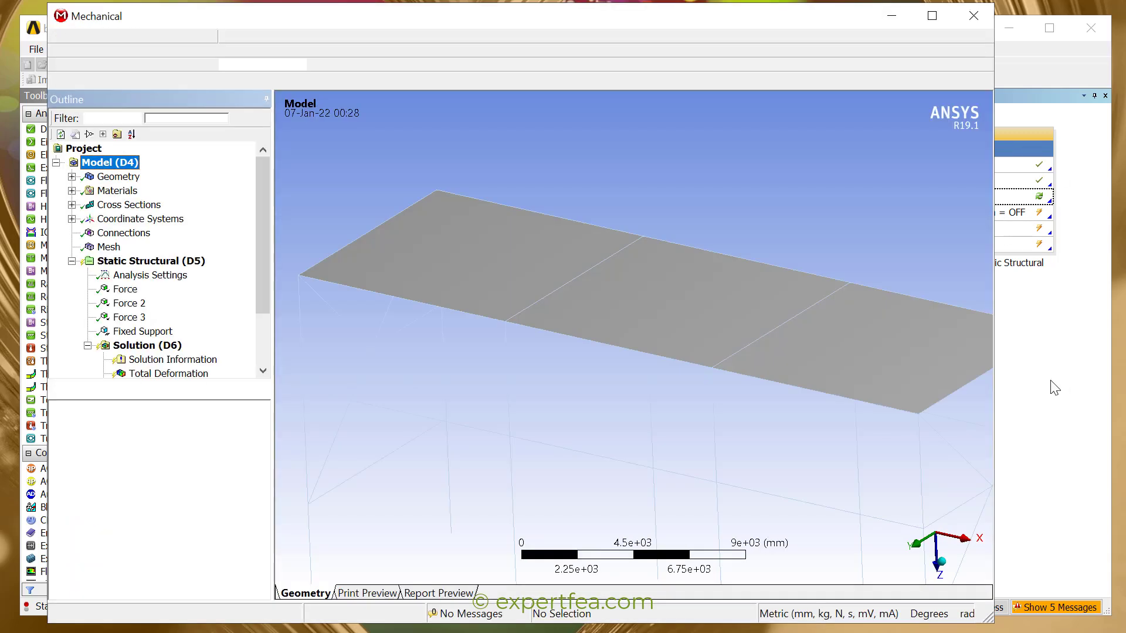
pyautogui.click(1051, 380)
# Rename the setup cell of system E as Large Deflection = ON, save the project and return to Mechanical.
pyautogui.click(1002, 214)
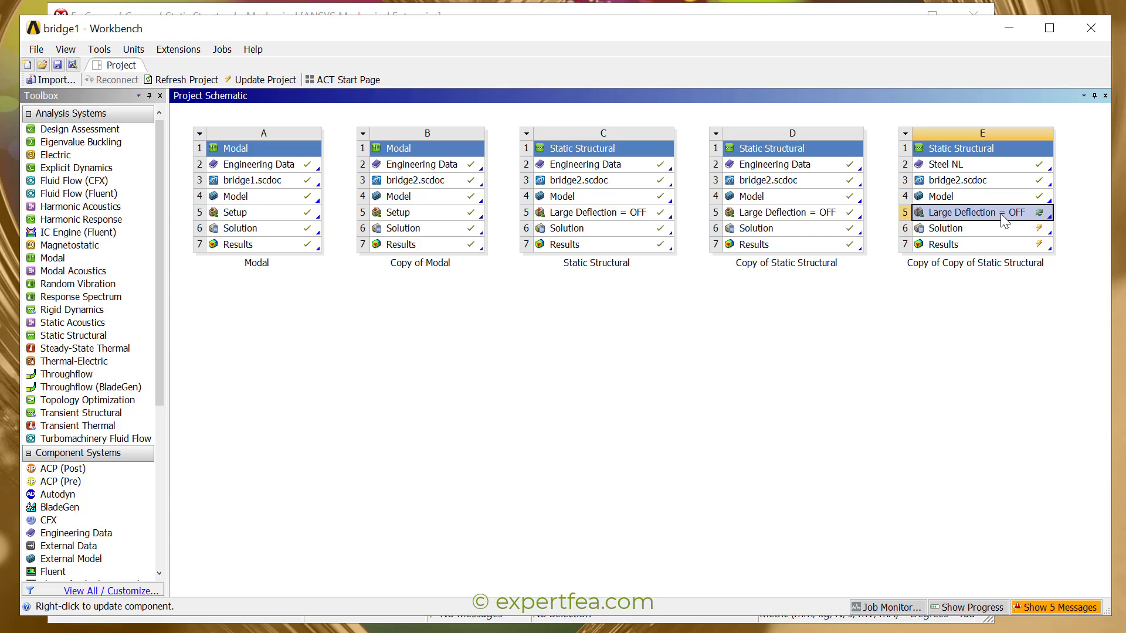
pyautogui.click(1023, 213)
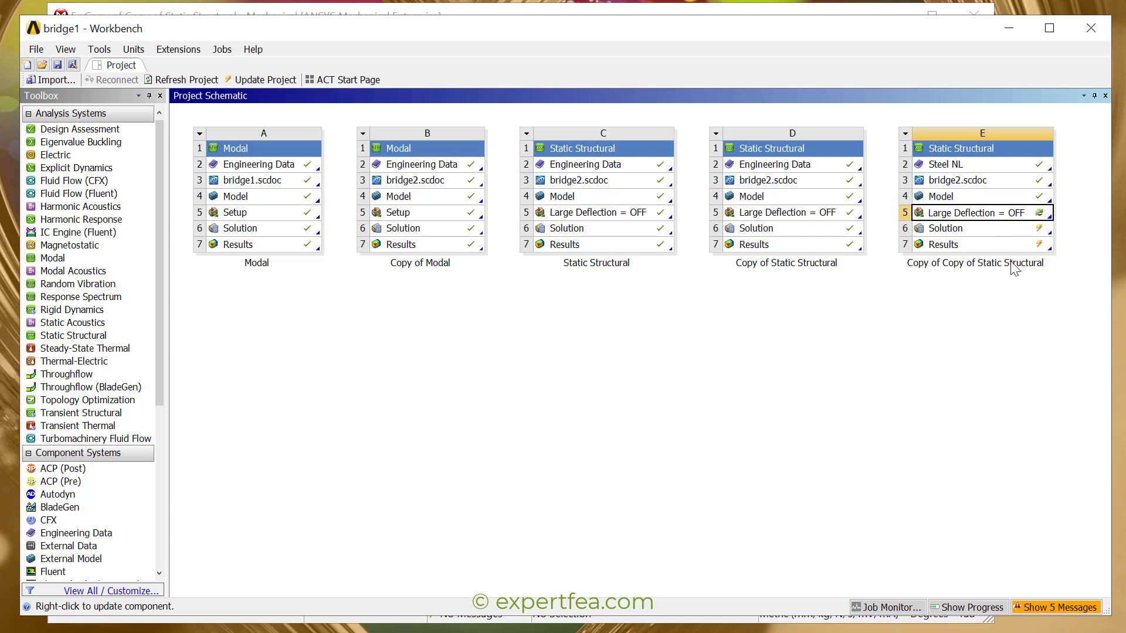
pyautogui.press('Return')
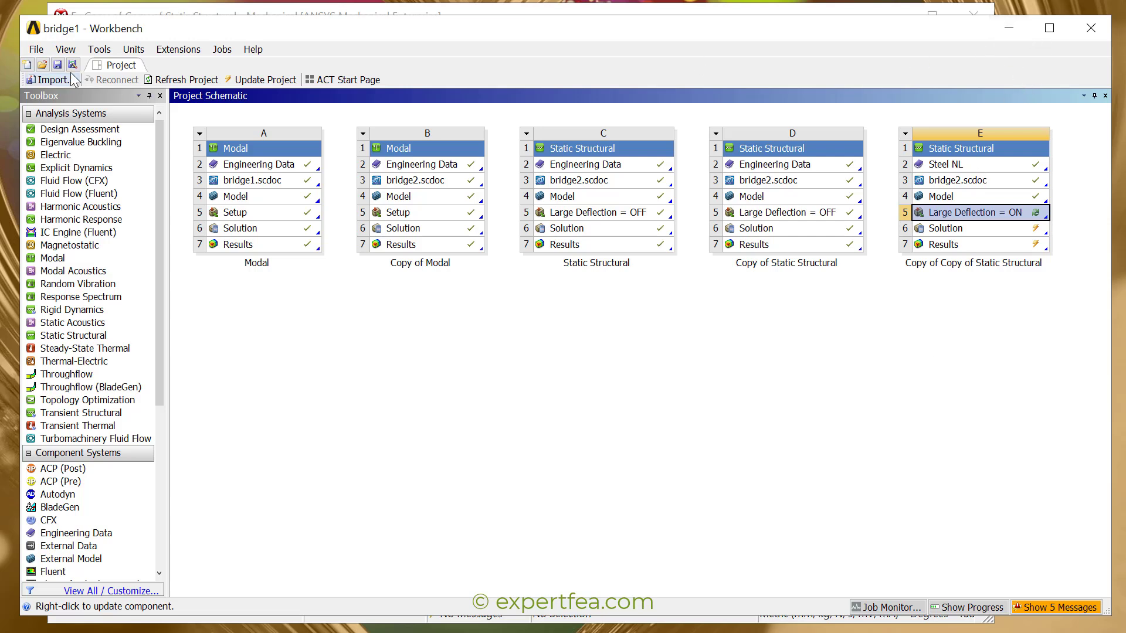
pyautogui.click(57, 64)
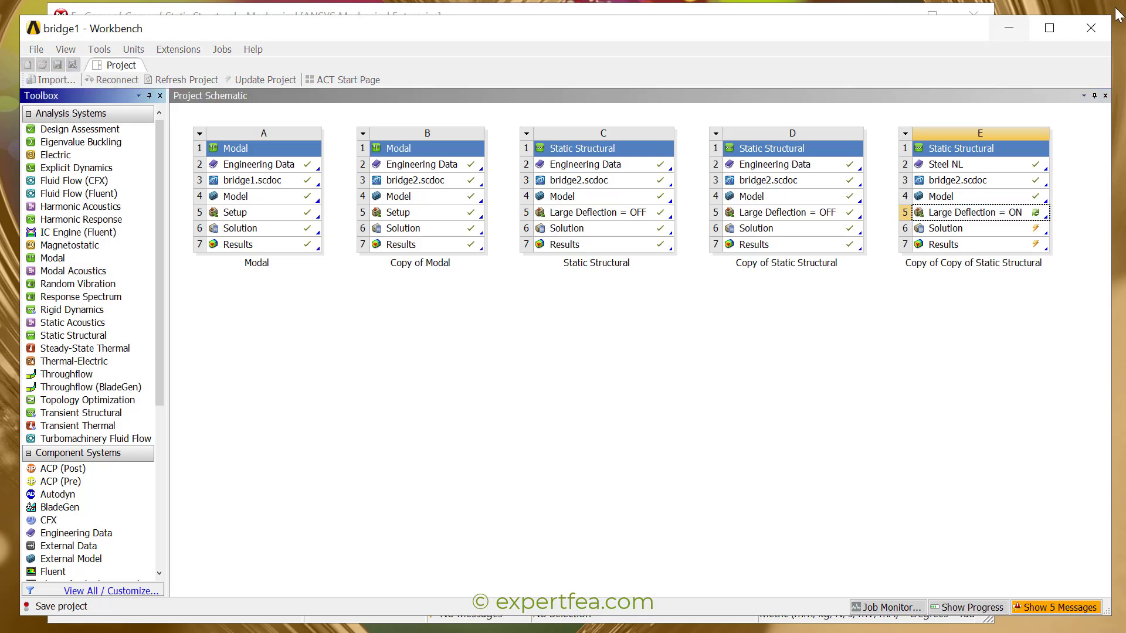
pyautogui.click(1009, 28)
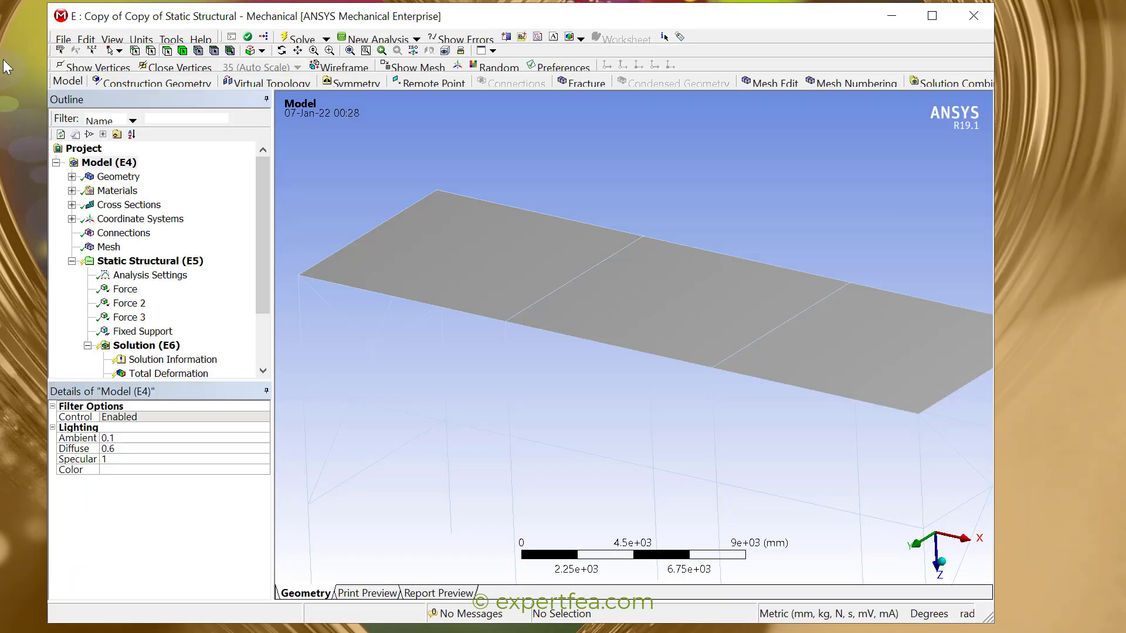
# Assign the Structural Steel NL material to the Beam (I) body of the bridge geometry.
pyautogui.click(87, 191)
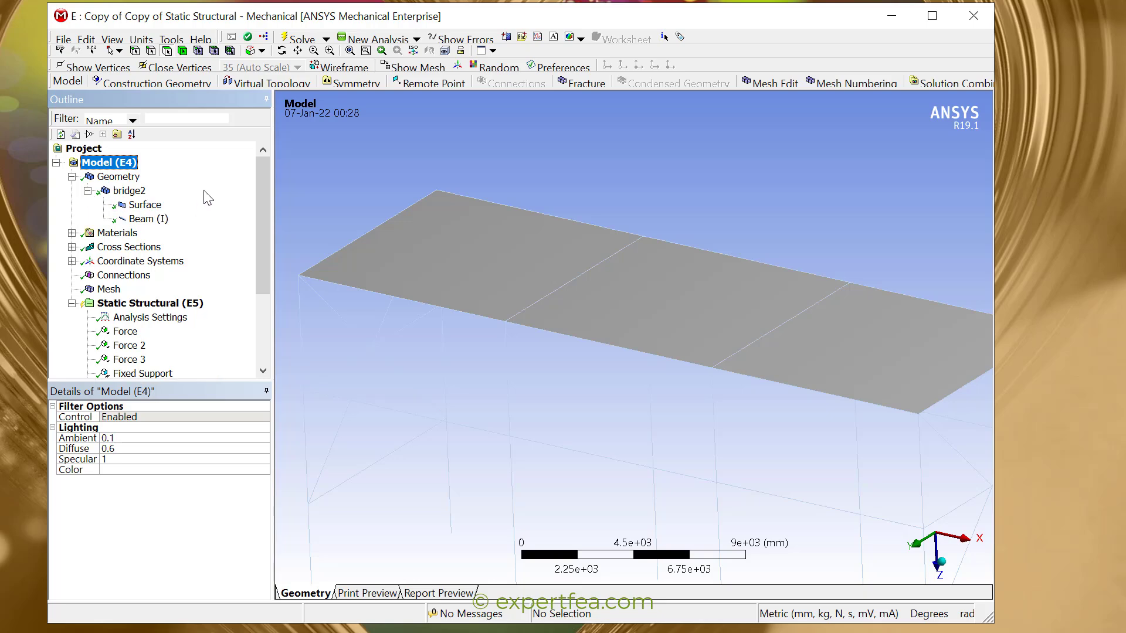
pyautogui.click(165, 227)
pyautogui.click(265, 524)
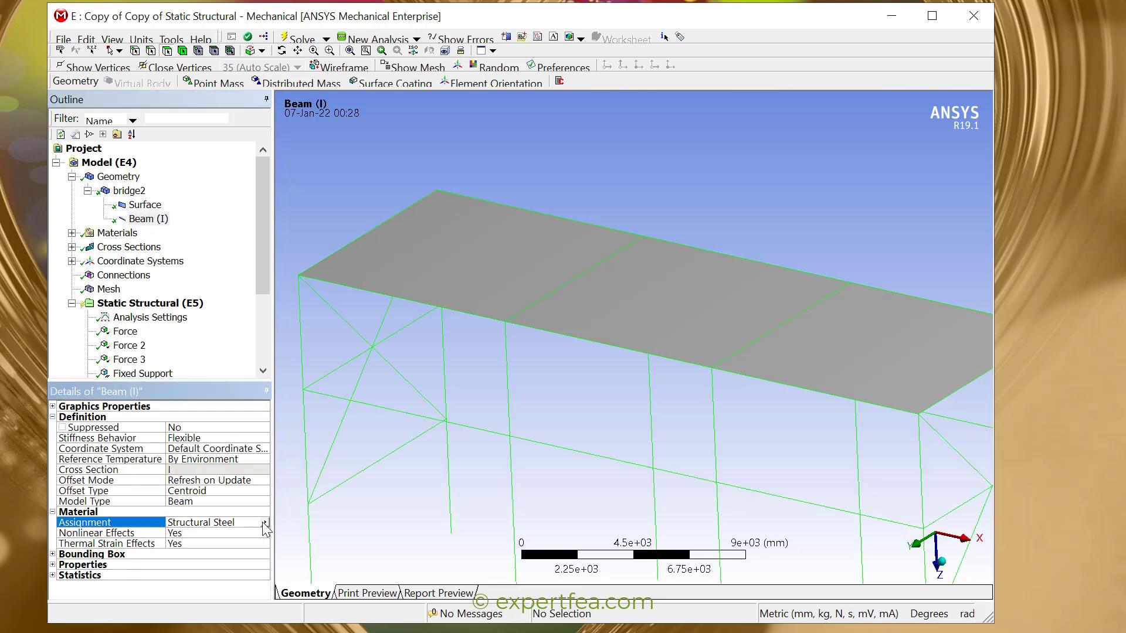
pyautogui.click(265, 524)
pyautogui.click(330, 581)
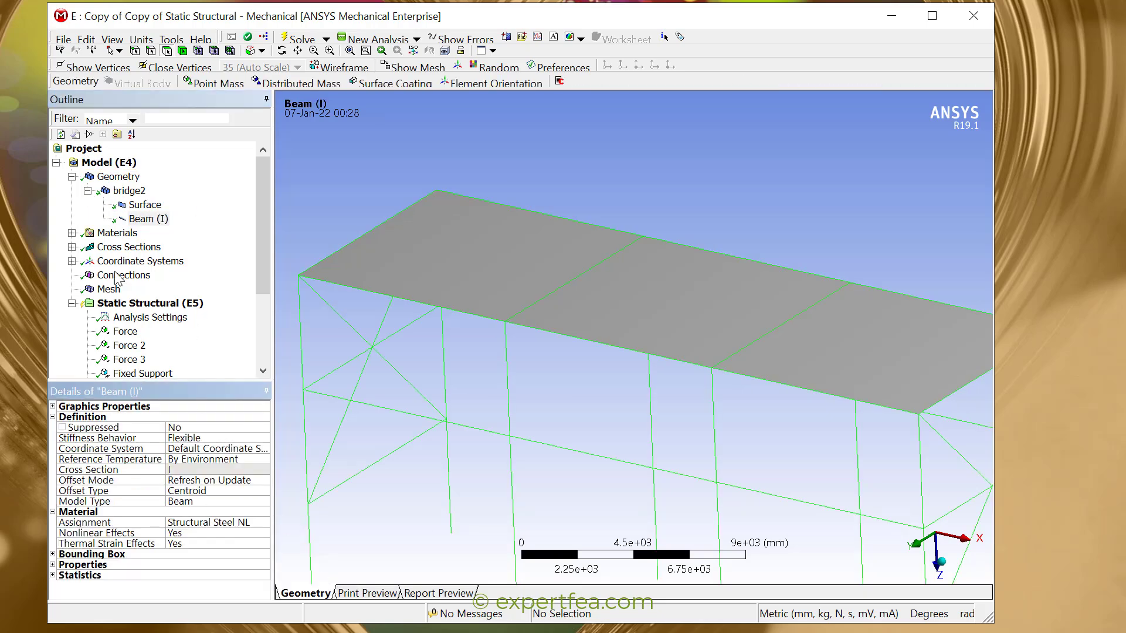
# Assign the Structural Steel NL material to the Surface body and collapse the geometry branch.
pyautogui.click(145, 204)
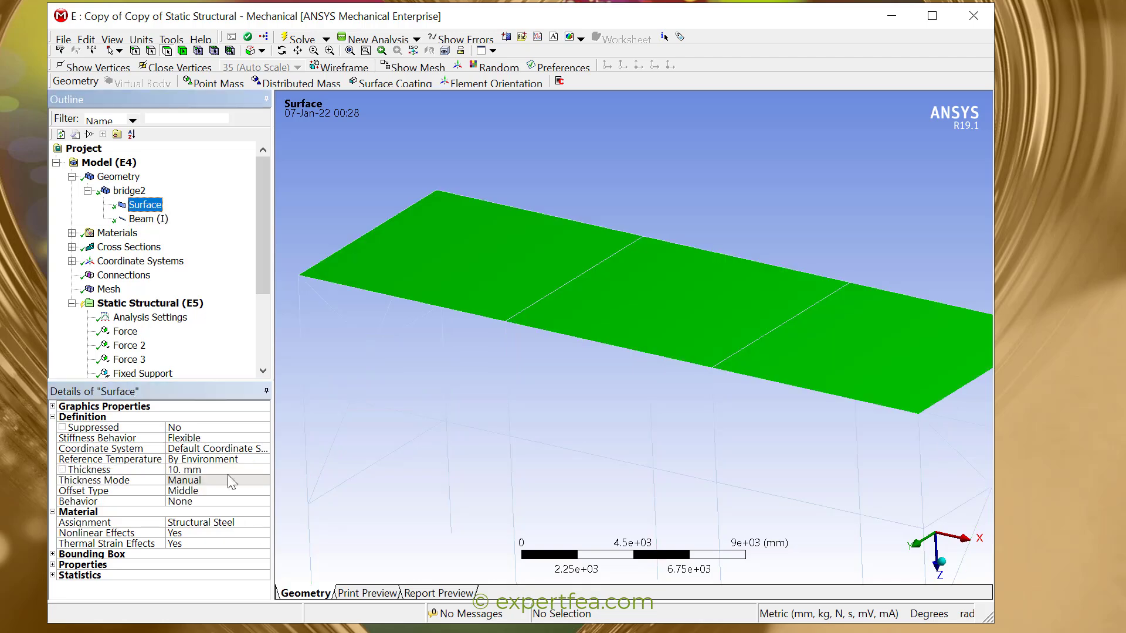
pyautogui.click(261, 524)
pyautogui.click(264, 524)
pyautogui.click(328, 580)
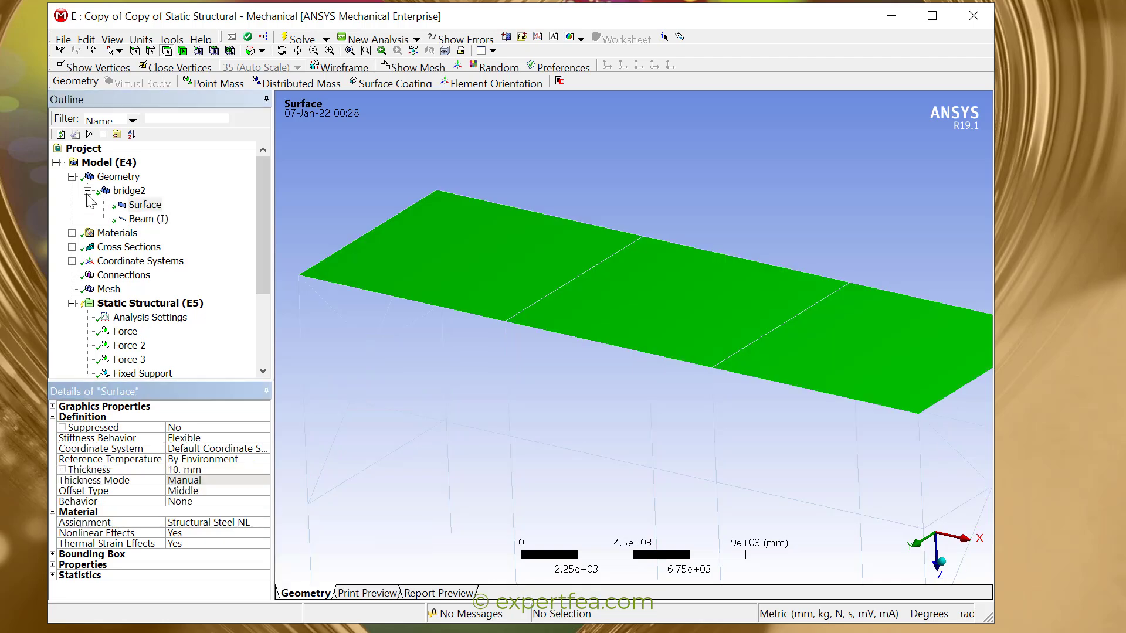
pyautogui.click(87, 190)
pyautogui.click(72, 177)
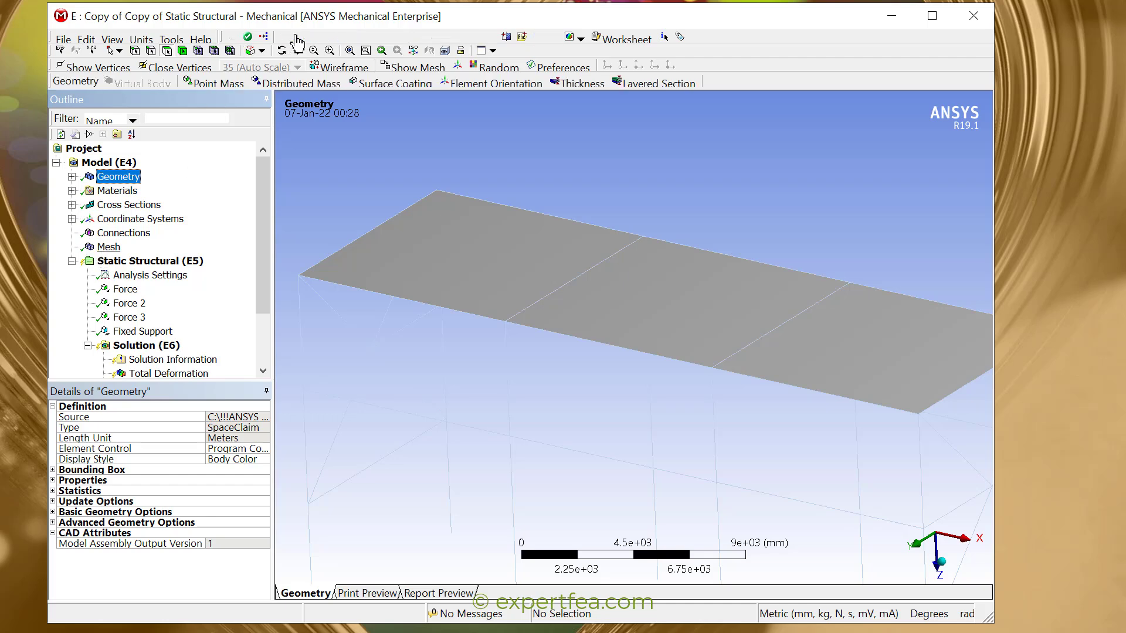
# Solve the static structural analysis of system E and display its total deformation.
pyautogui.click(298, 40)
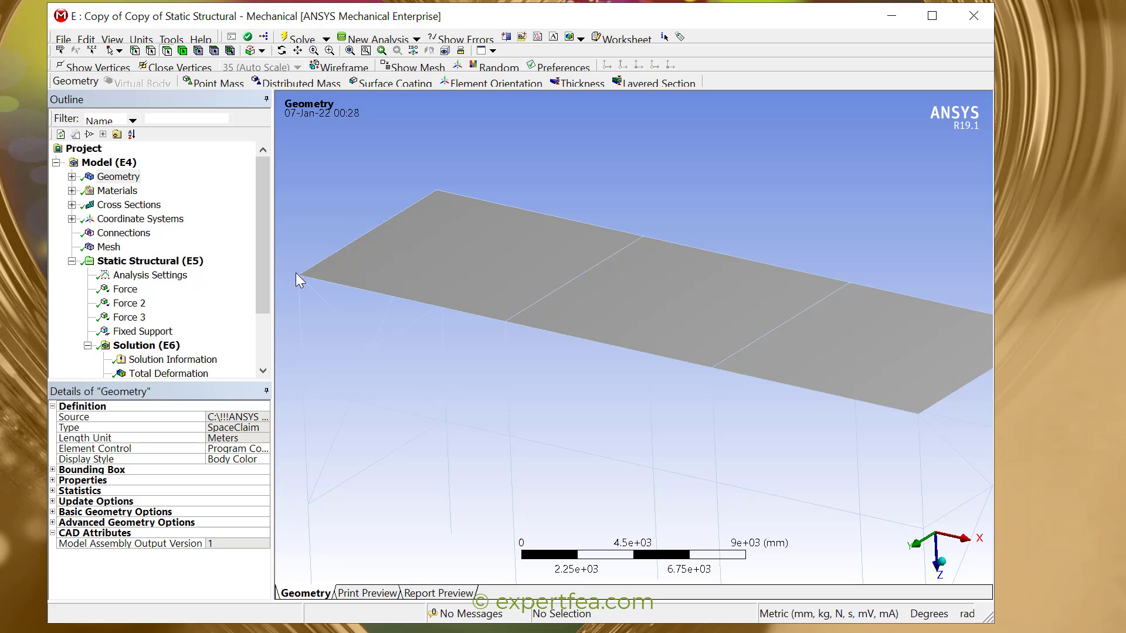
pyautogui.moveTo(262, 299); pyautogui.dragTo(269, 355)
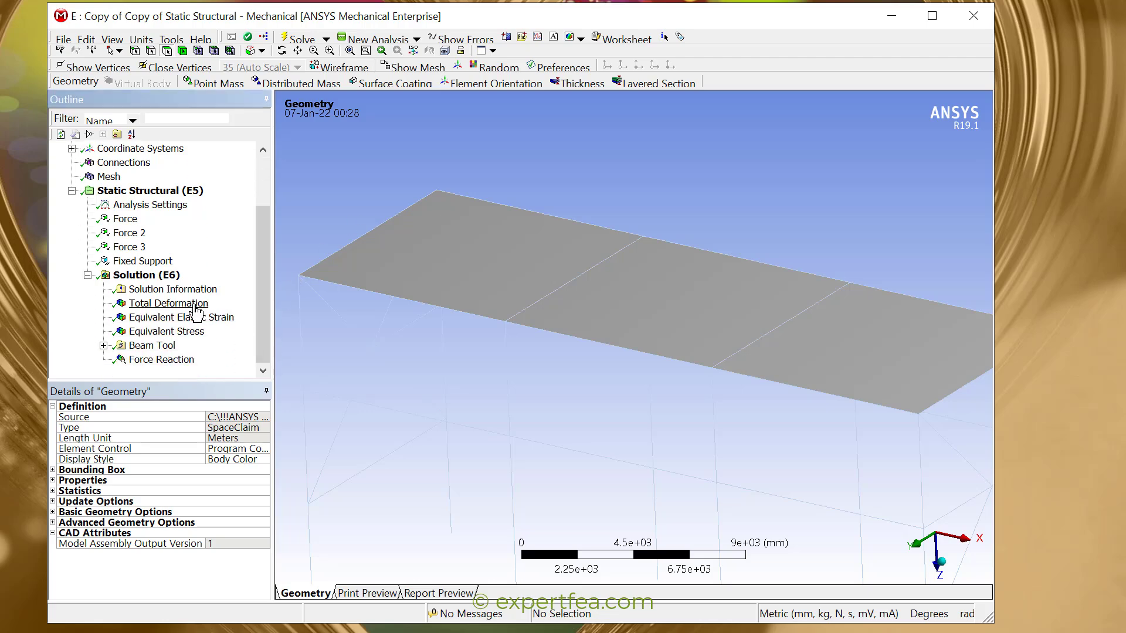
pyautogui.click(170, 303)
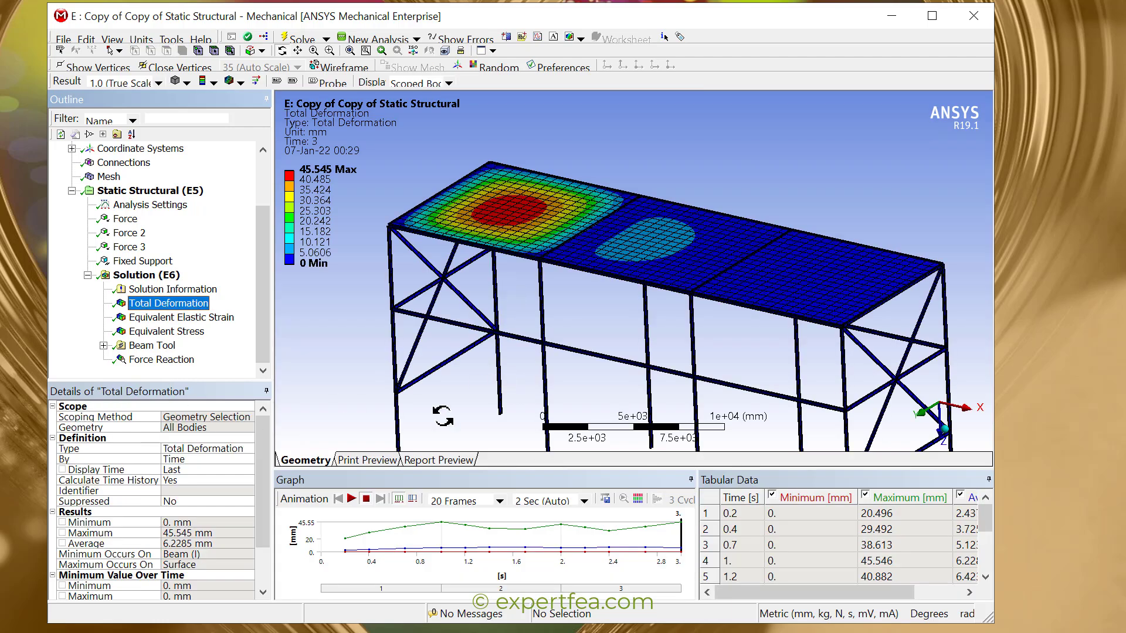
# Review system E's elastic strain, equivalent stress and total deformation results, and open the solver output.
pyautogui.click(198, 318)
pyautogui.click(193, 332)
pyautogui.click(184, 305)
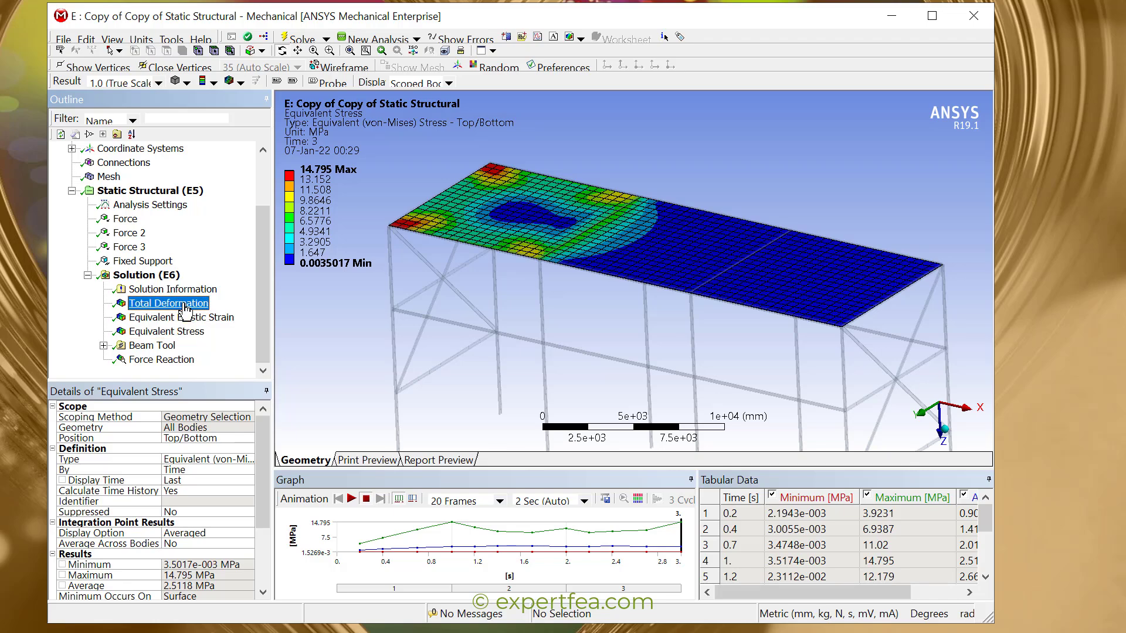
pyautogui.click(214, 319)
pyautogui.click(189, 333)
pyautogui.click(183, 293)
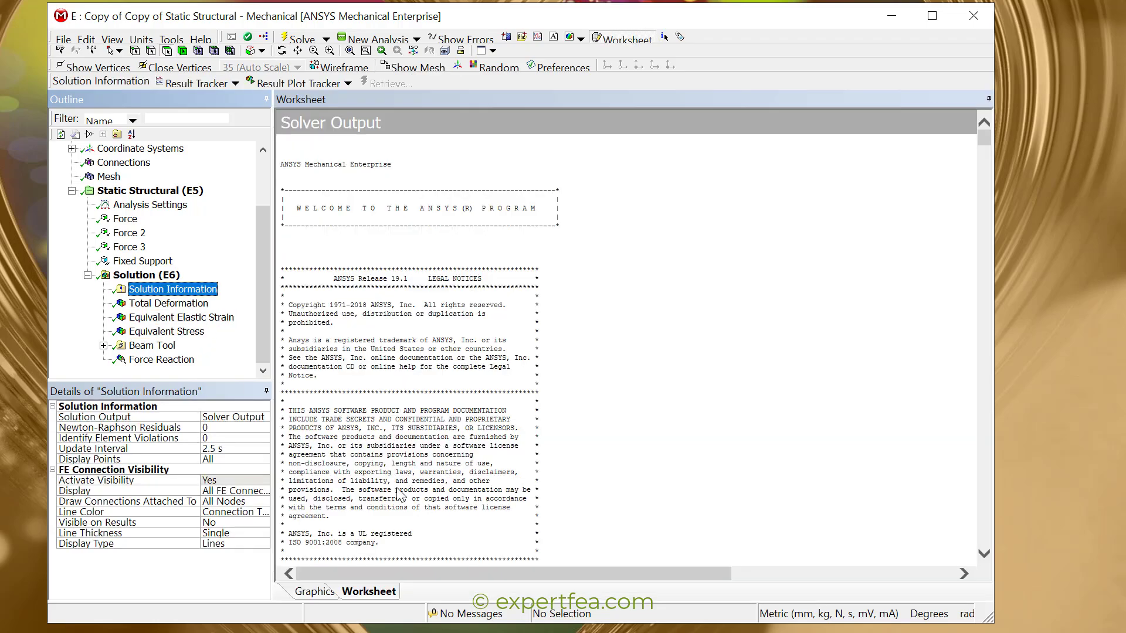
# Animate system E's total deformation result, and view its equivalent stress plot alongside it for comparison.
pyautogui.click(176, 304)
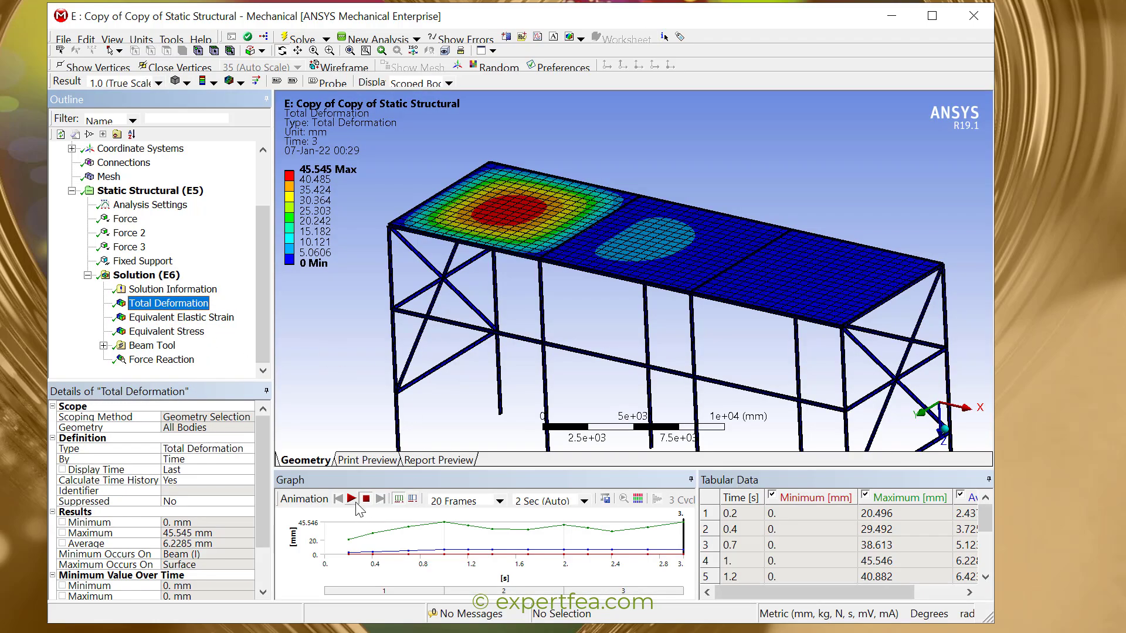
pyautogui.click(354, 500)
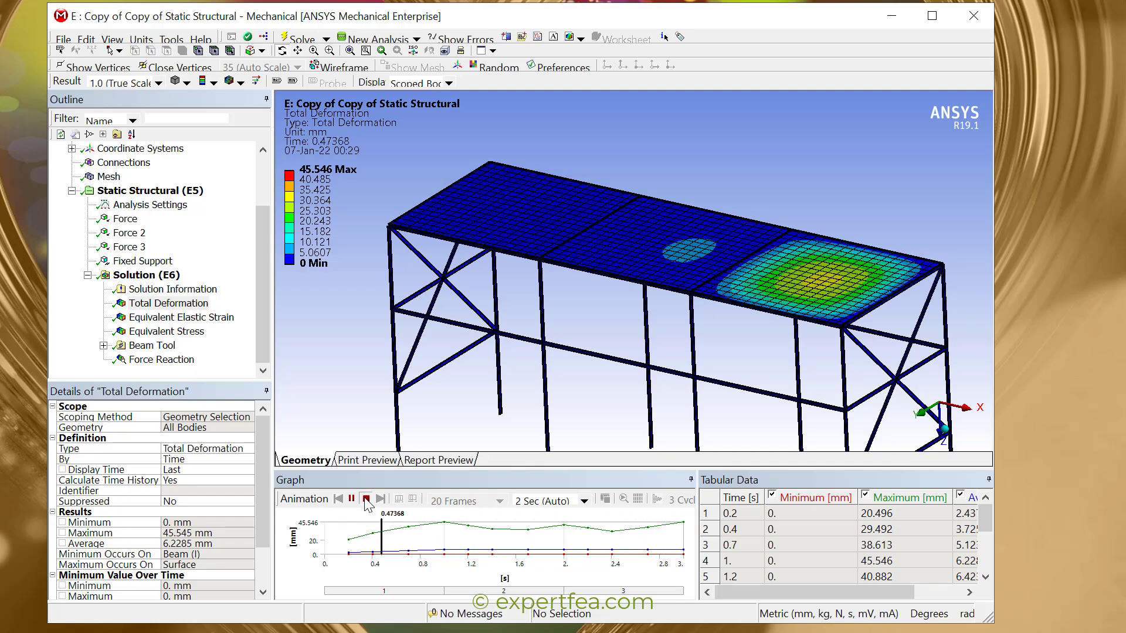
pyautogui.click(365, 499)
pyautogui.click(168, 317)
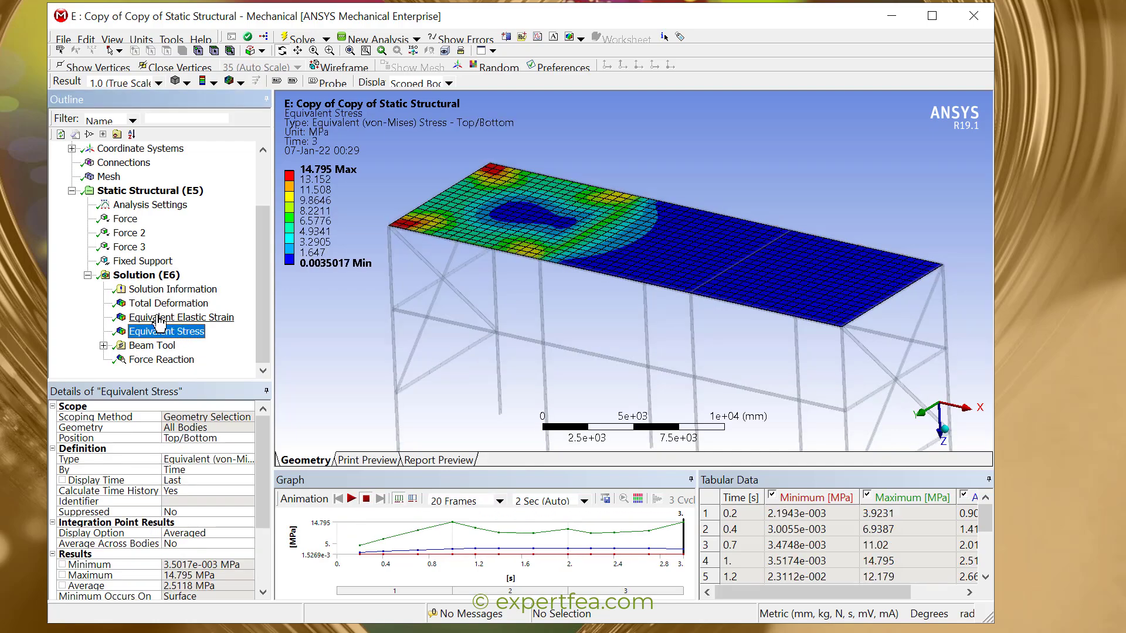
pyautogui.click(170, 304)
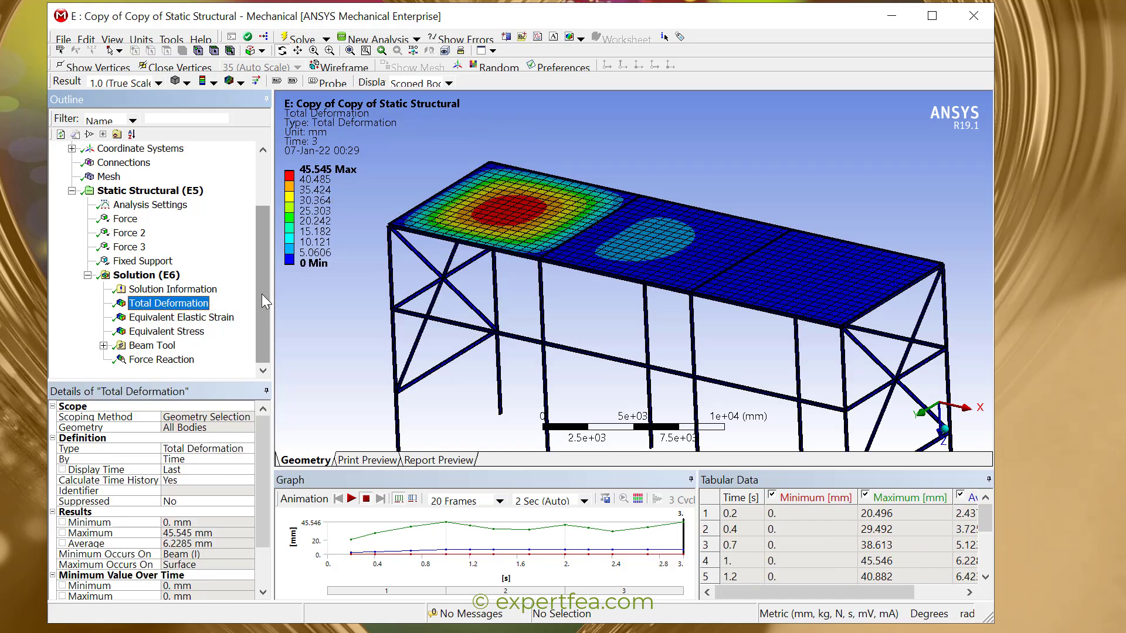
pyautogui.moveTo(259, 293)
pyautogui.mouseDown()
pyautogui.moveTo(258, 237)
pyautogui.moveTo(272, 312)
pyautogui.mouseUp()
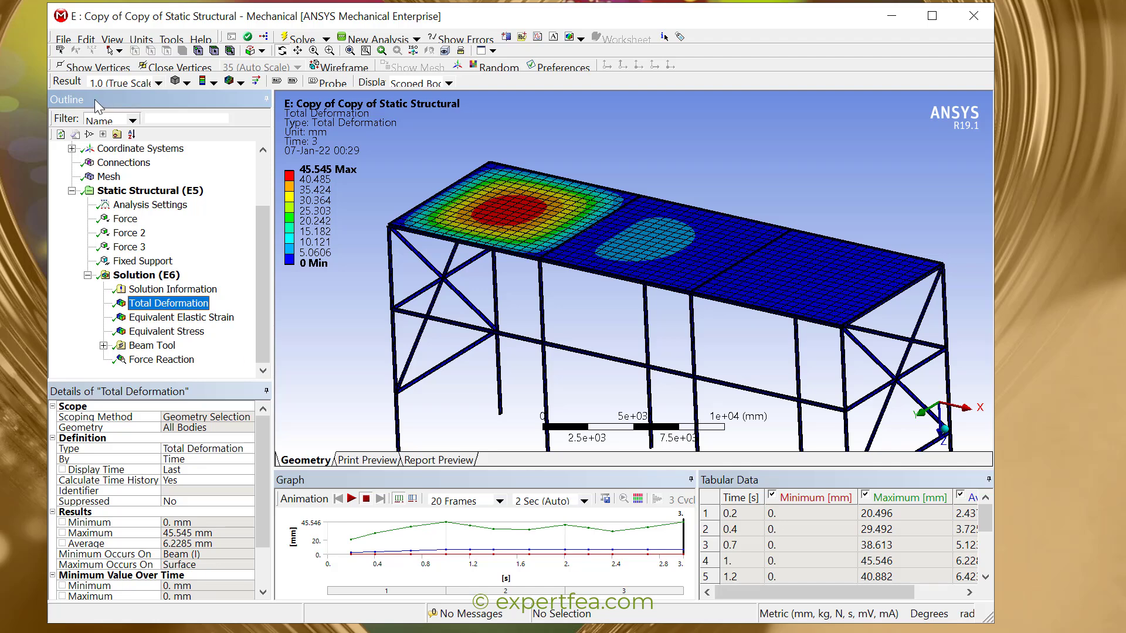
# Close the Mechanical session of system E and save the bridge1 project in Workbench.
pyautogui.click(64, 39)
pyautogui.click(101, 74)
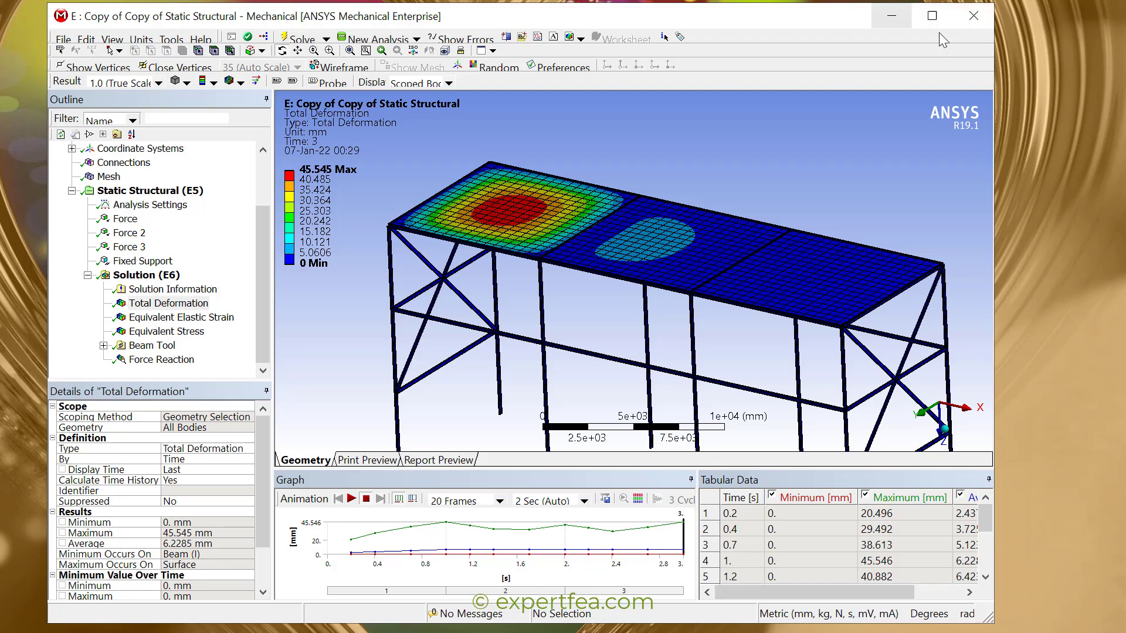
pyautogui.click(972, 18)
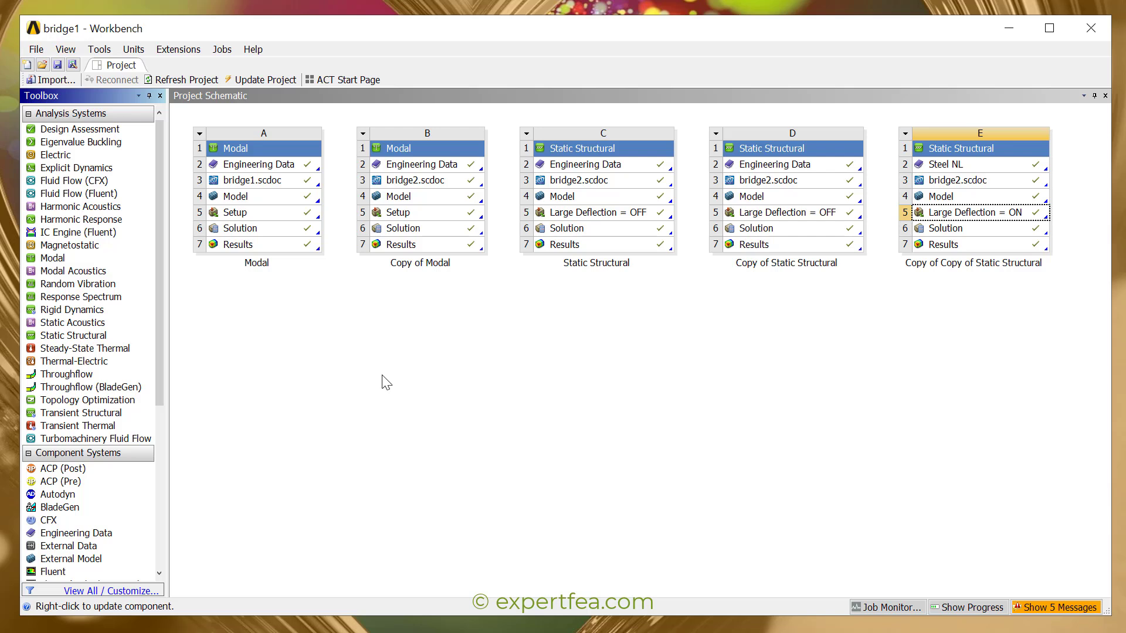
pyautogui.click(57, 65)
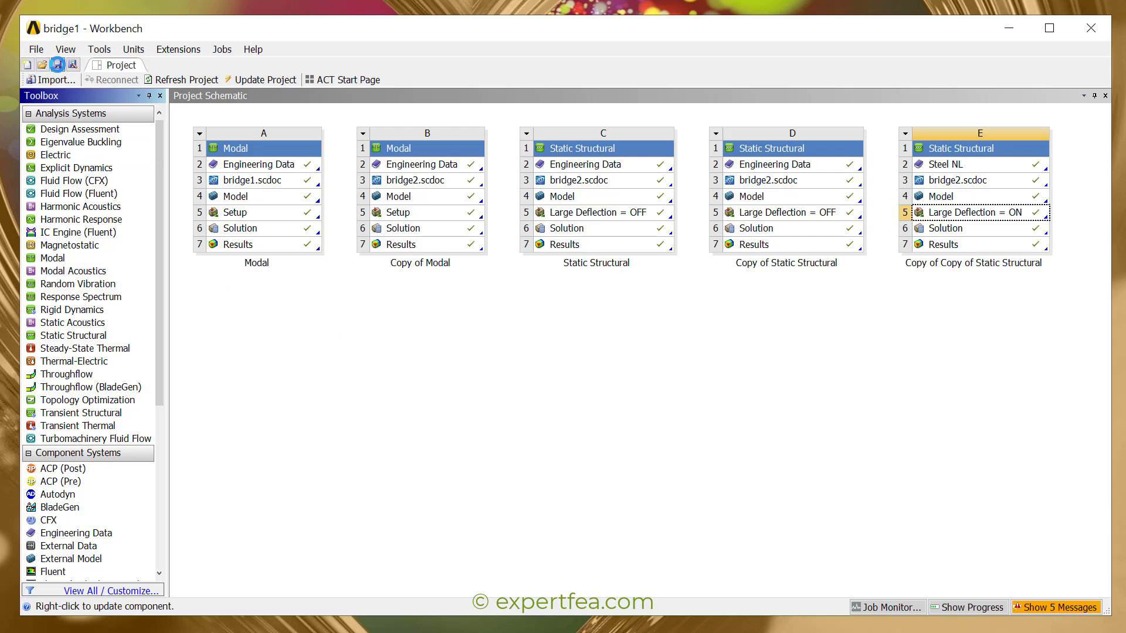